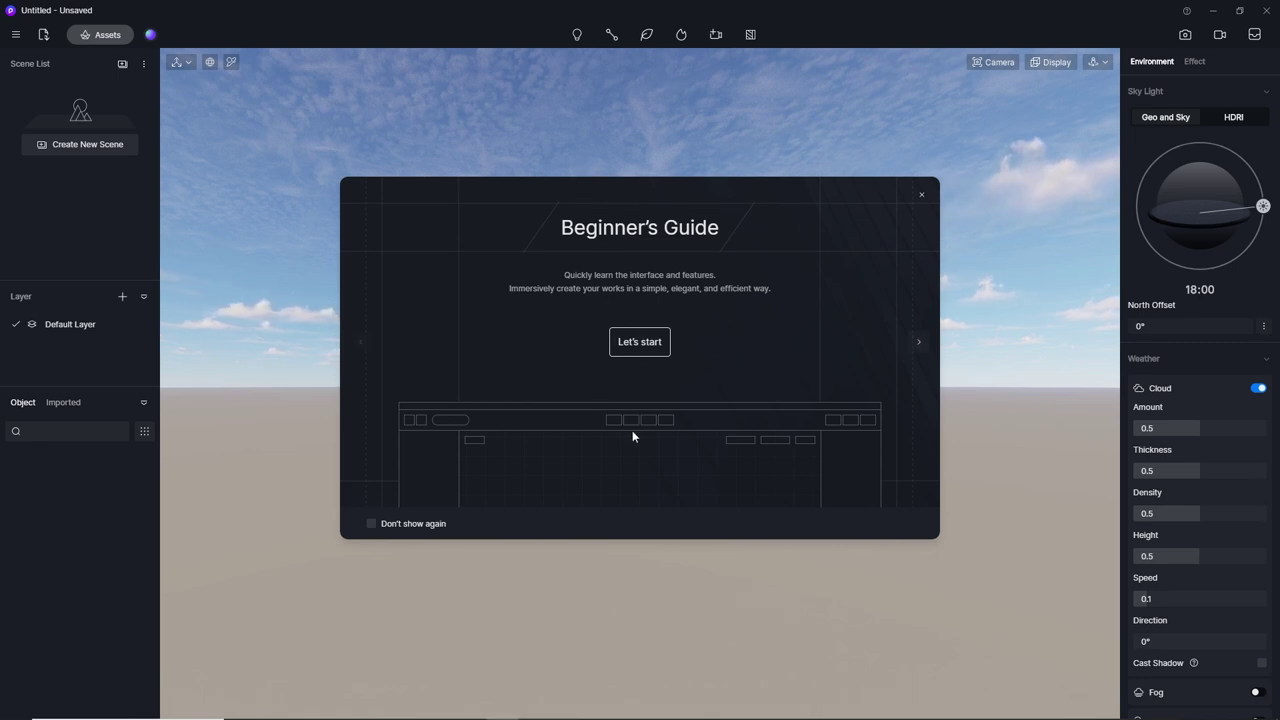
Start the Beginner's Guide with "Let's start" to show its interface overview page.
{"action": "left_click", "coordinate": [643, 345]}
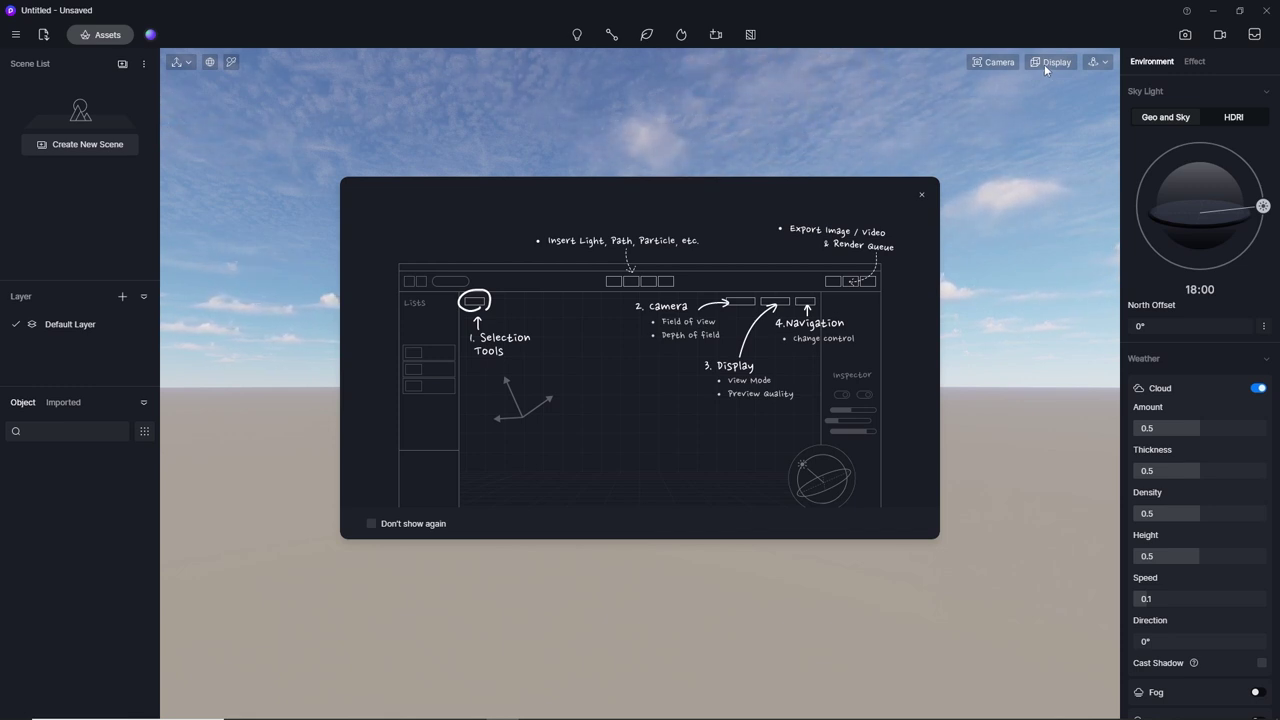
{"action": "mouse_move", "coordinate": [640, 358]}
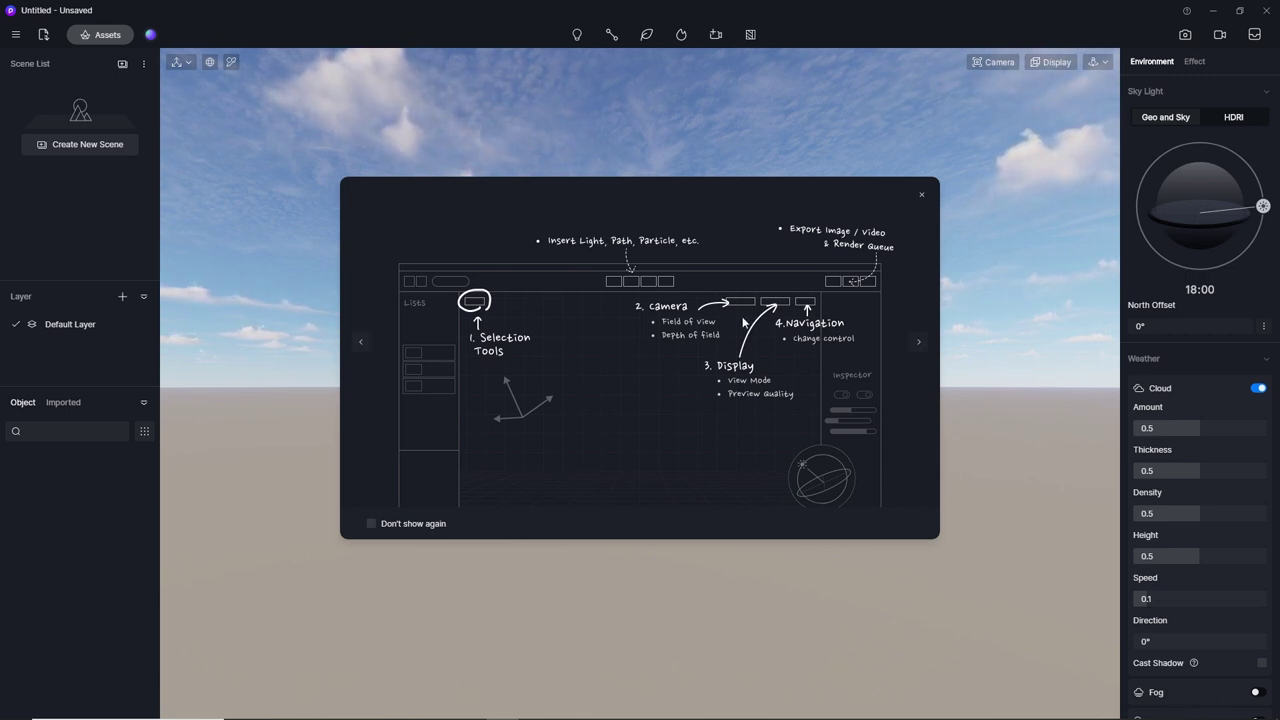
Advance through the Orbit/Fly, Assets and Done guide pages, then close the guide.
{"action": "left_click", "coordinate": [919, 342]}
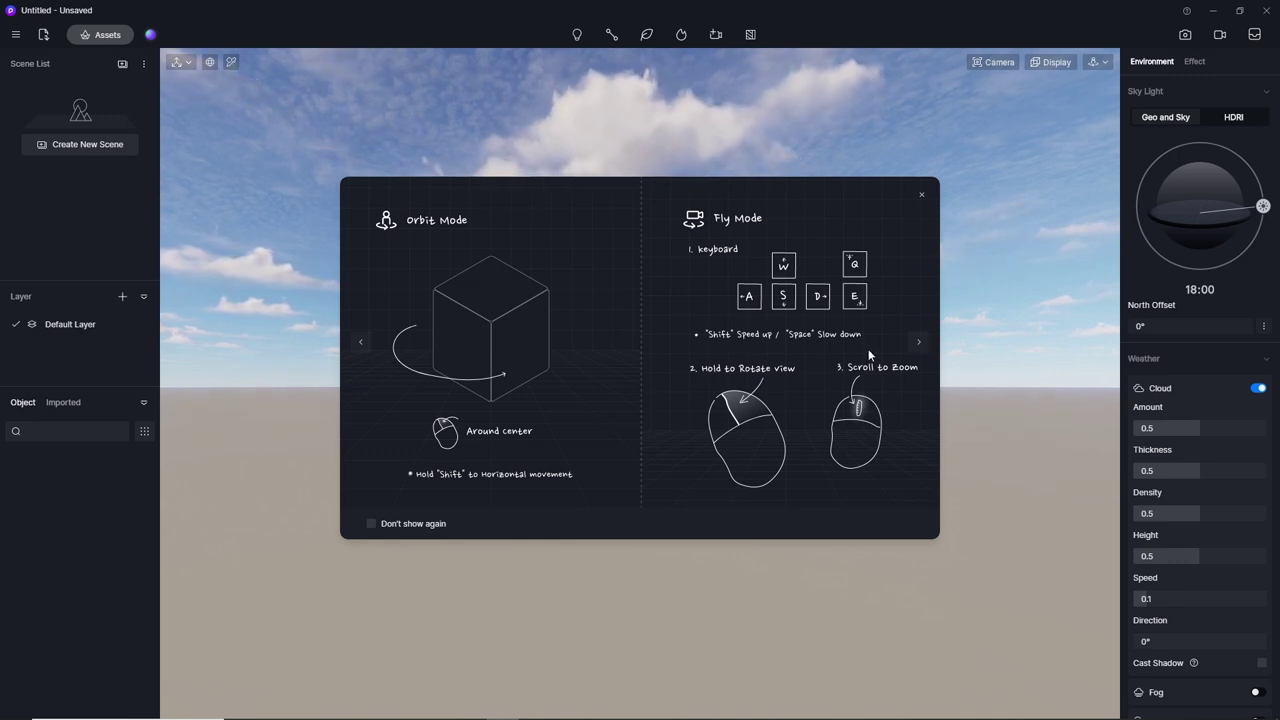
{"action": "left_click", "coordinate": [915, 346]}
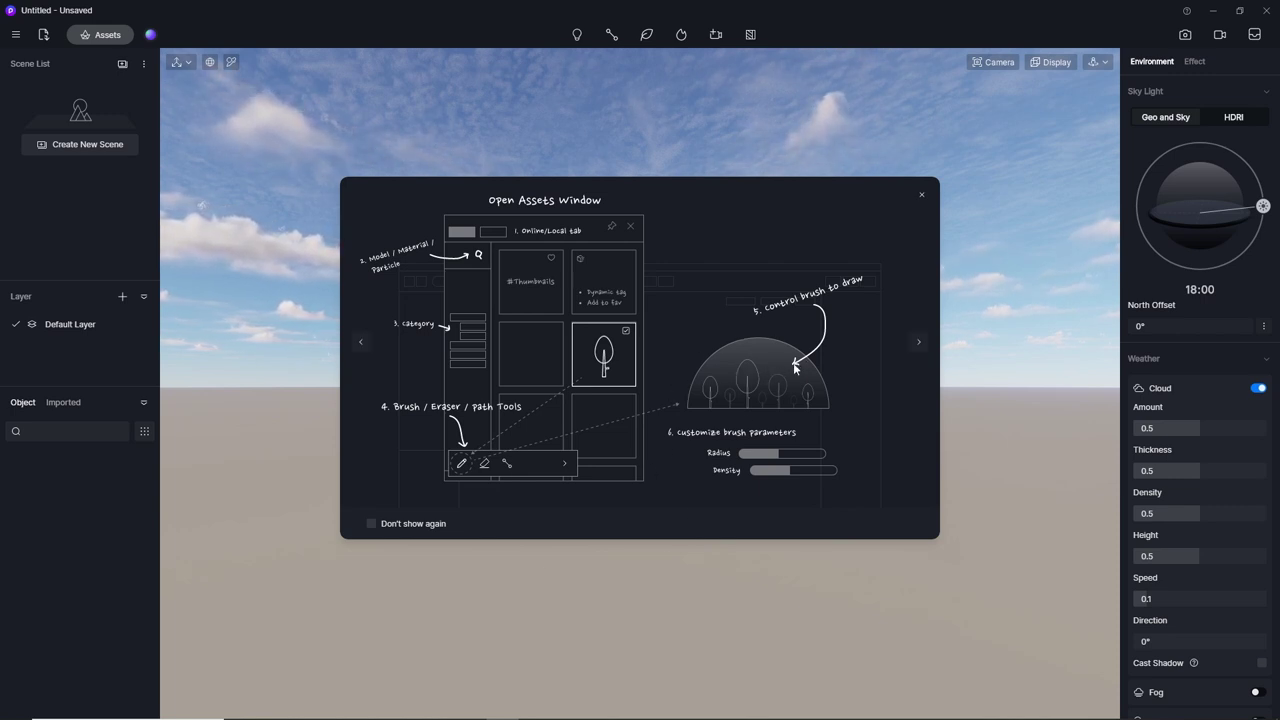
{"action": "left_click", "coordinate": [919, 342]}
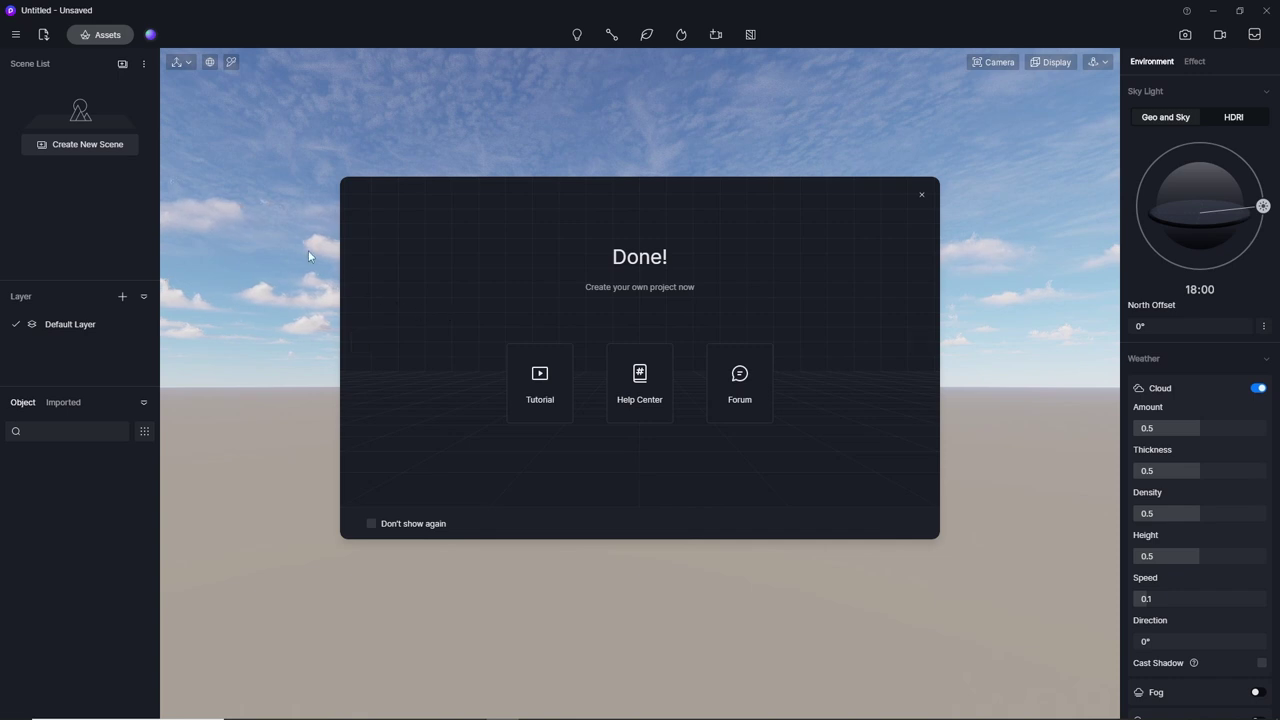
{"action": "left_click", "coordinate": [922, 196]}
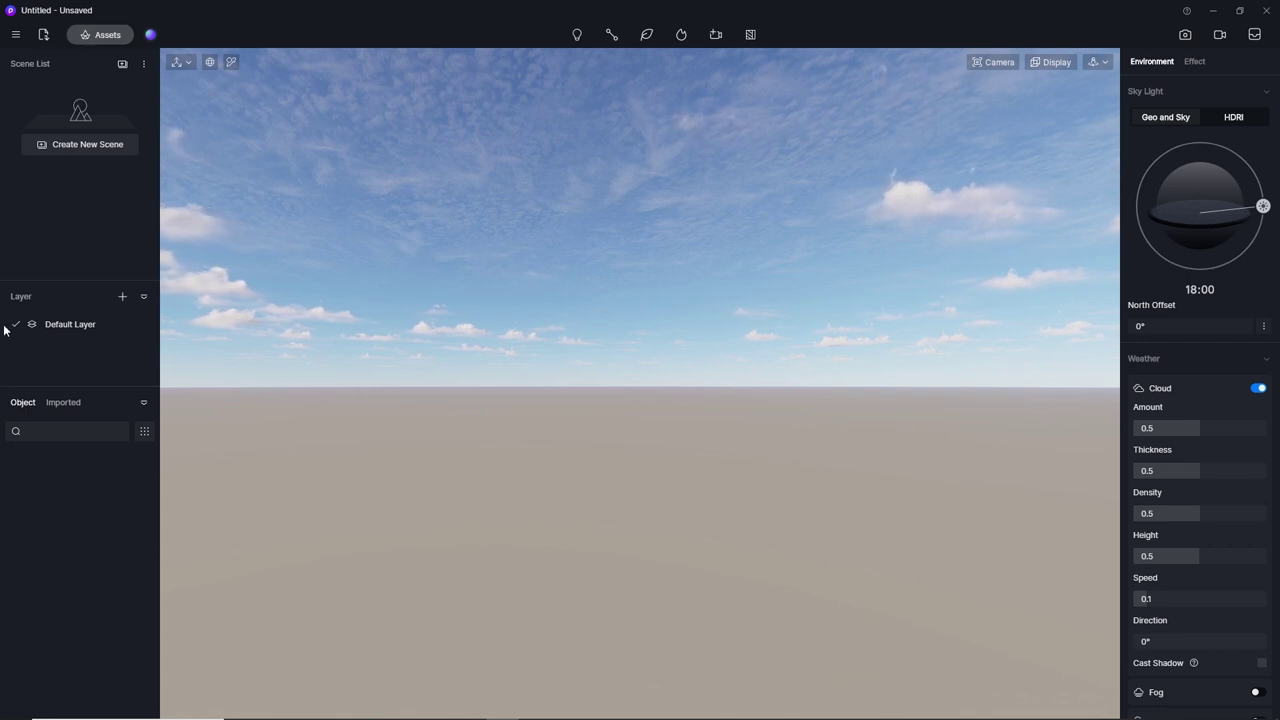
Open the main menu from the top-left hamburger icon.
{"action": "left_click", "coordinate": [15, 34]}
{"action": "mouse_move", "coordinate": [30, 63]}
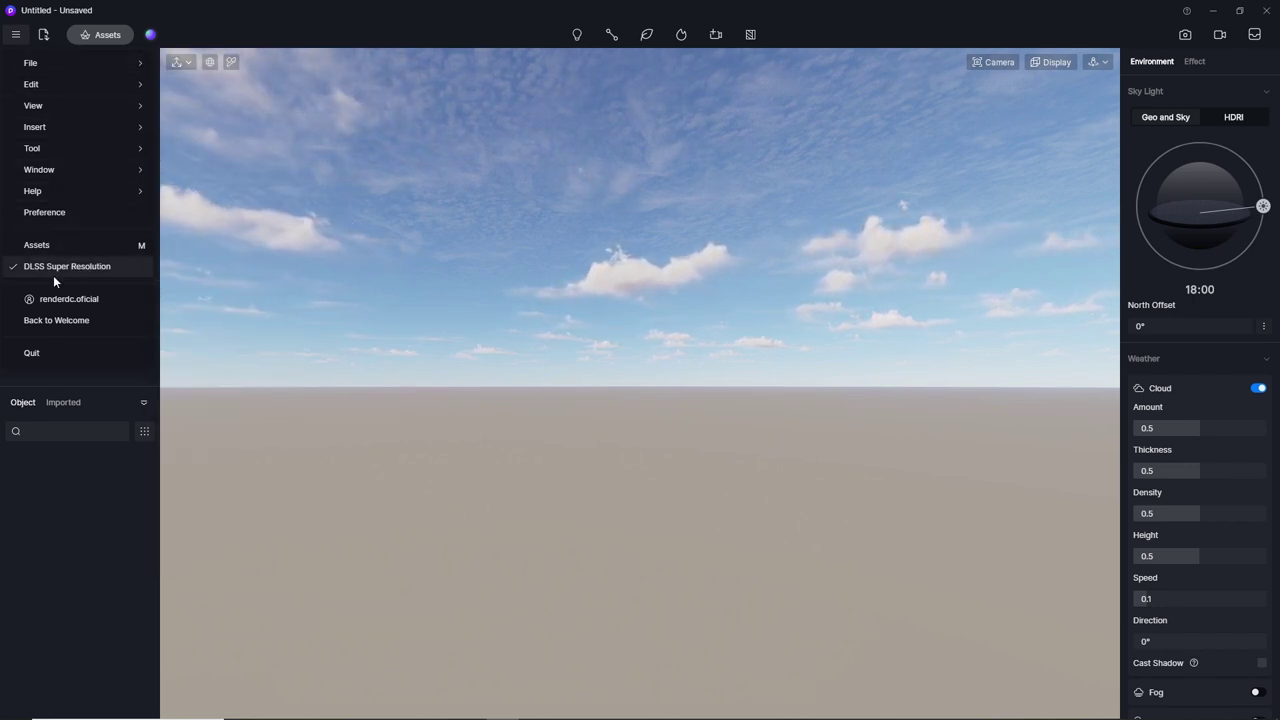
Toggle DLSS Super Resolution in the main menu, then create Scene 1 in the Scene List.
{"action": "left_click", "coordinate": [70, 495]}
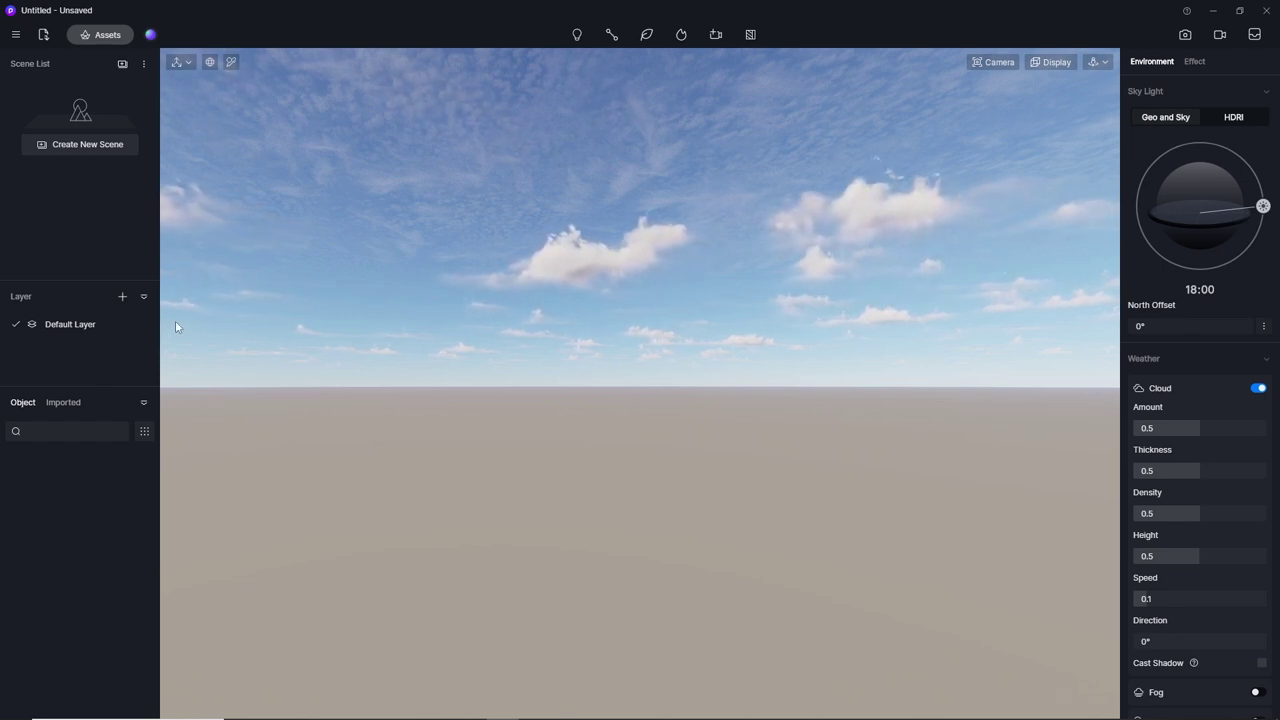
{"action": "left_click", "coordinate": [15, 34]}
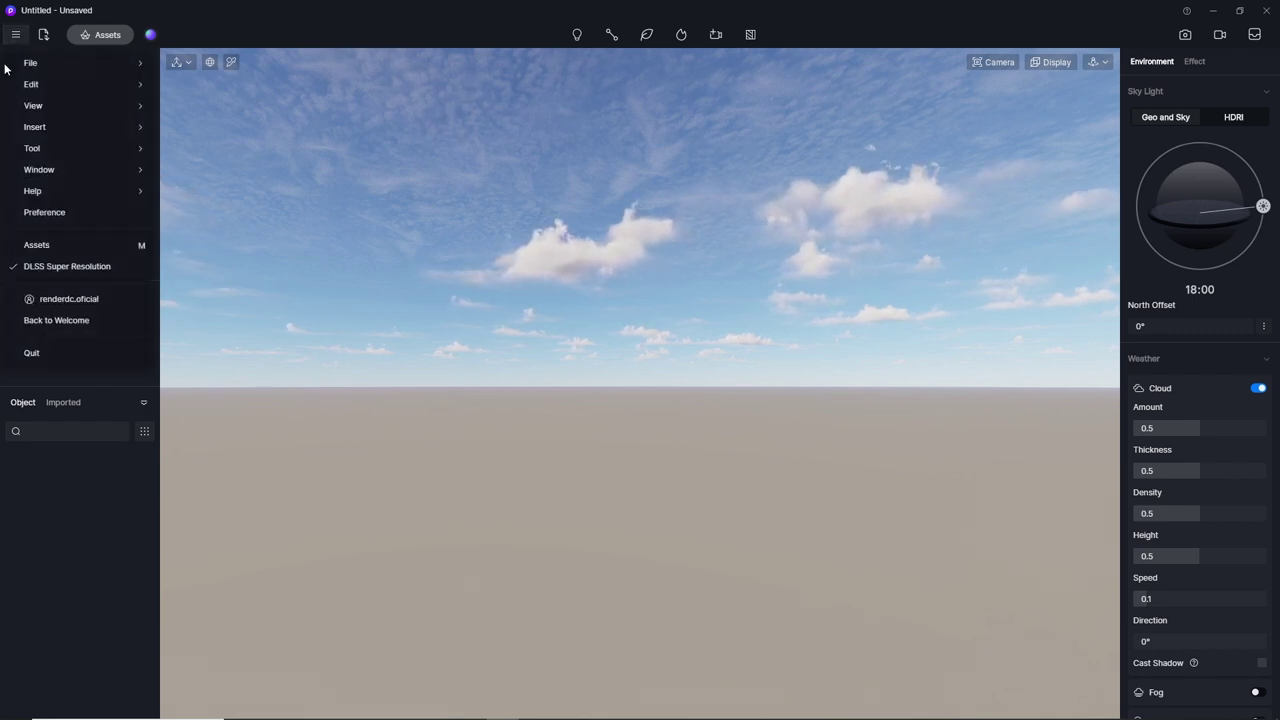
{"action": "left_click", "coordinate": [84, 265]}
{"action": "left_click", "coordinate": [58, 508]}
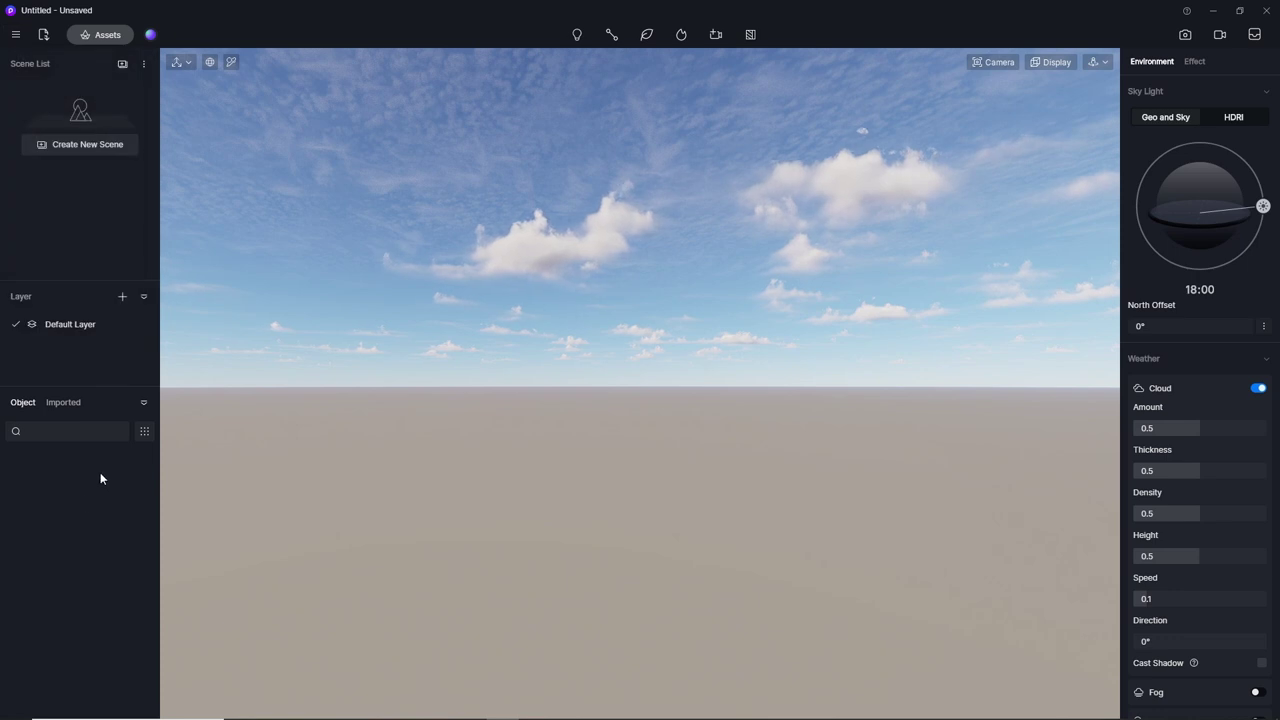
{"action": "left_click", "coordinate": [55, 147]}
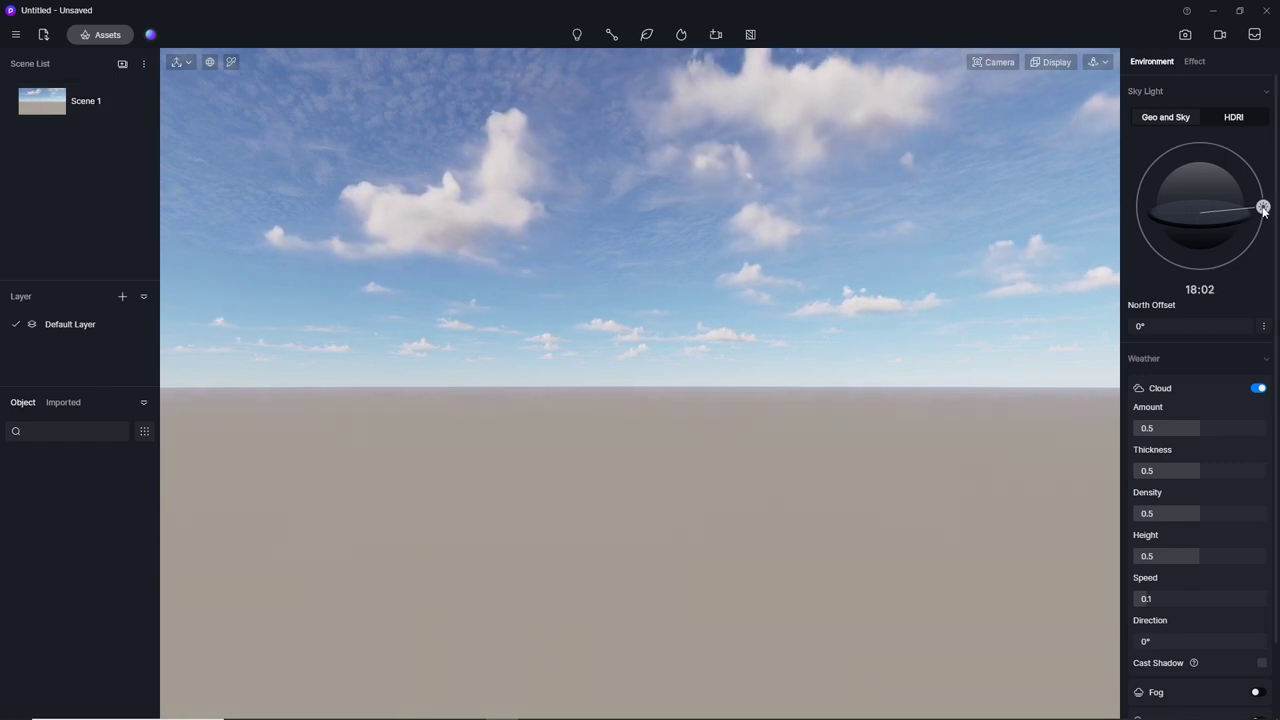
Move the sky light sun to 15:34 and lower cloud Amount to 0.26, Thickness 0.29.
{"action": "left_click_drag", "start_coordinate": [1262, 207], "coordinate": [1245, 162]}
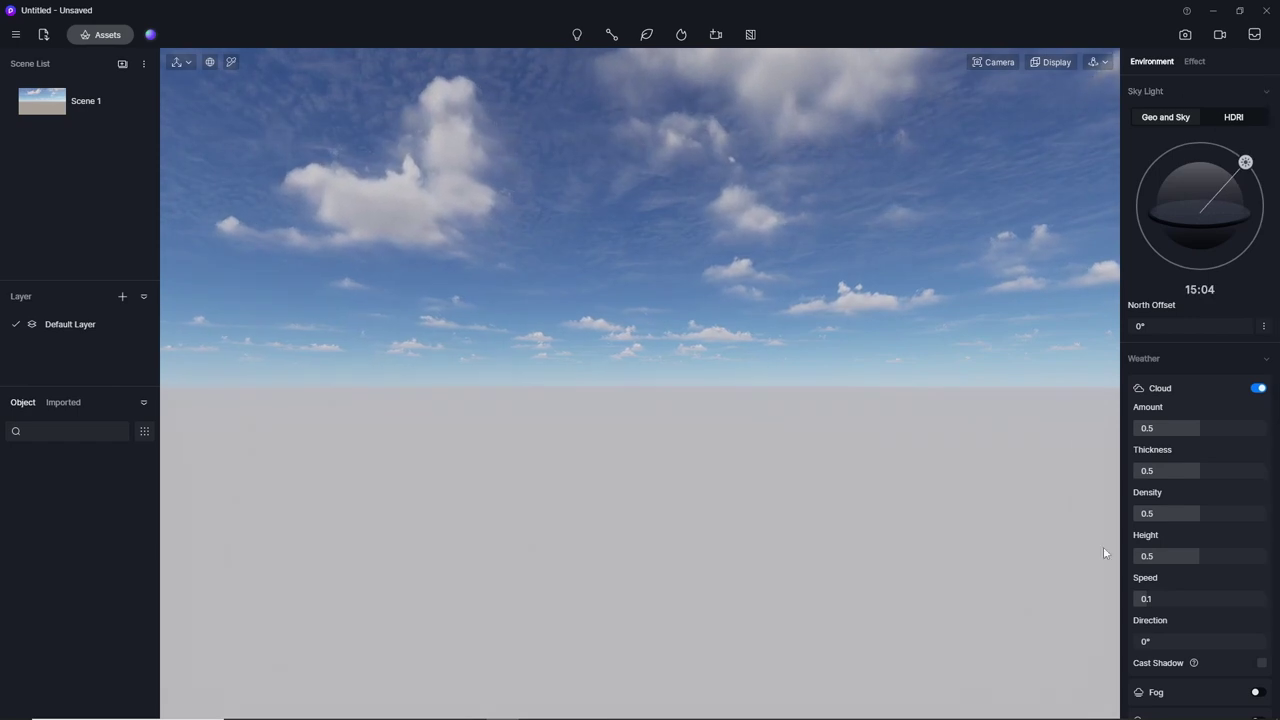
{"action": "mouse_move", "coordinate": [1199, 428]}
{"action": "left_mouse_down"}
{"action": "mouse_move", "coordinate": [1214, 428]}
{"action": "mouse_move", "coordinate": [1155, 469]}
{"action": "left_mouse_up"}
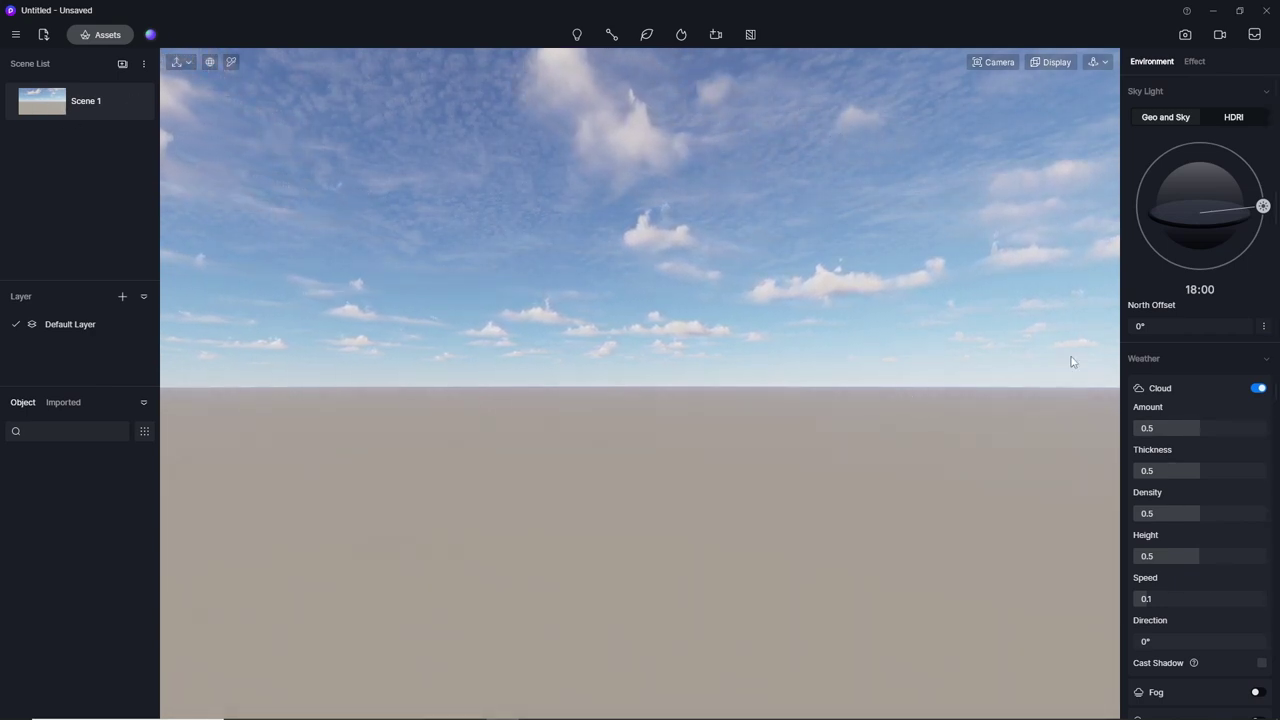
{"action": "left_click_drag", "start_coordinate": [1263, 206], "coordinate": [1251, 169]}
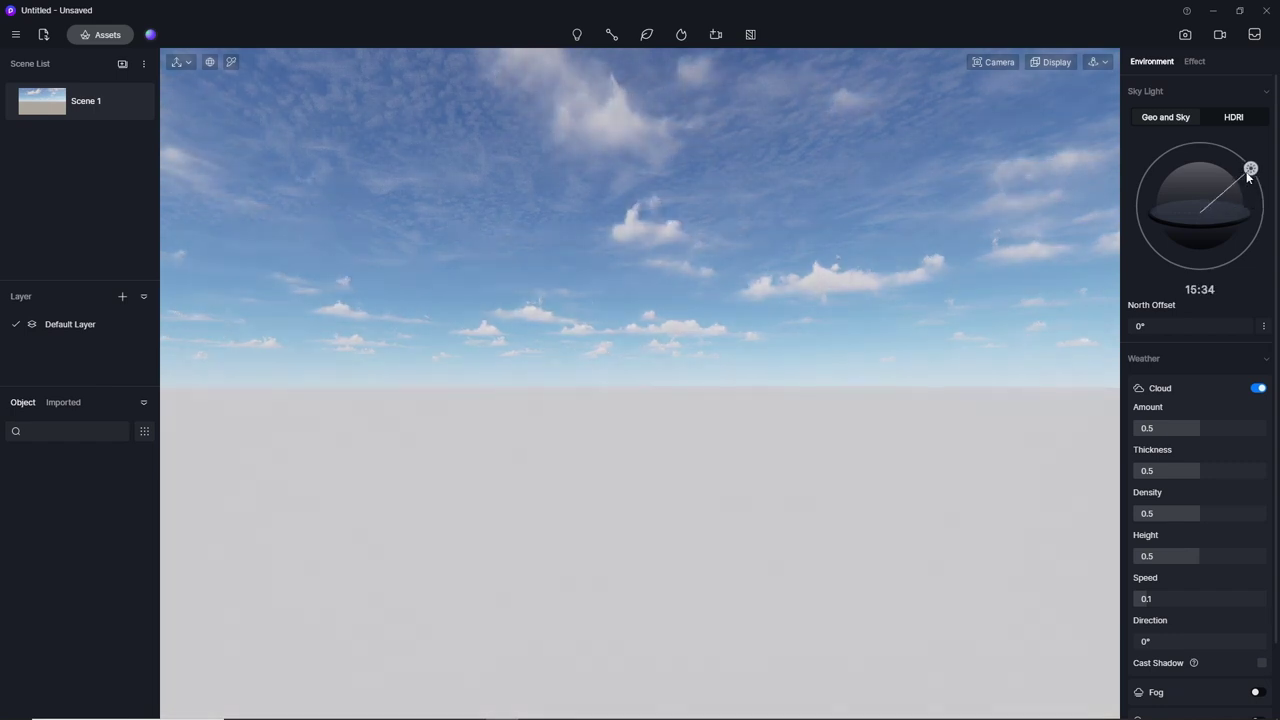
{"action": "mouse_move", "coordinate": [1198, 428]}
{"action": "left_mouse_down"}
{"action": "mouse_move", "coordinate": [1171, 428]}
{"action": "mouse_move", "coordinate": [1172, 470]}
{"action": "left_mouse_up"}
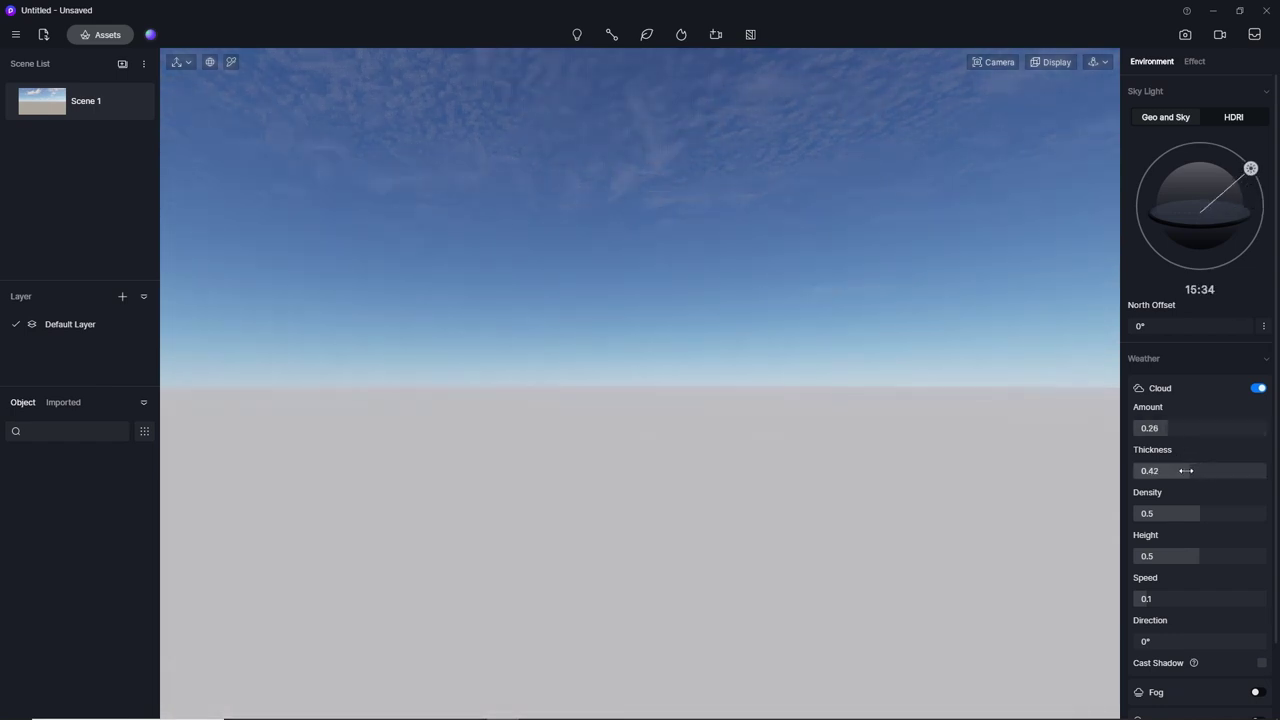
Add Scene 2 to the Scene List, compare it with Scene 1, then reapply Scene 2.
{"action": "left_click", "coordinate": [122, 66]}
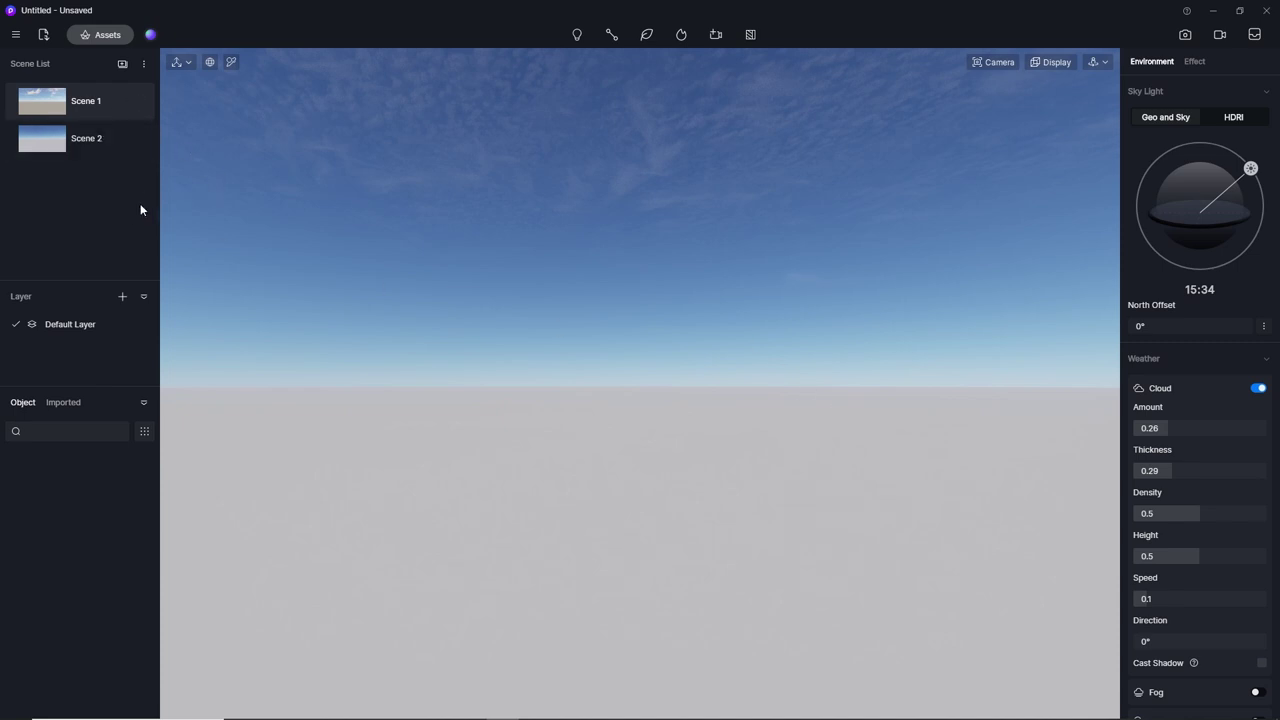
{"action": "mouse_move", "coordinate": [86, 138]}
{"action": "left_click", "coordinate": [50, 113]}
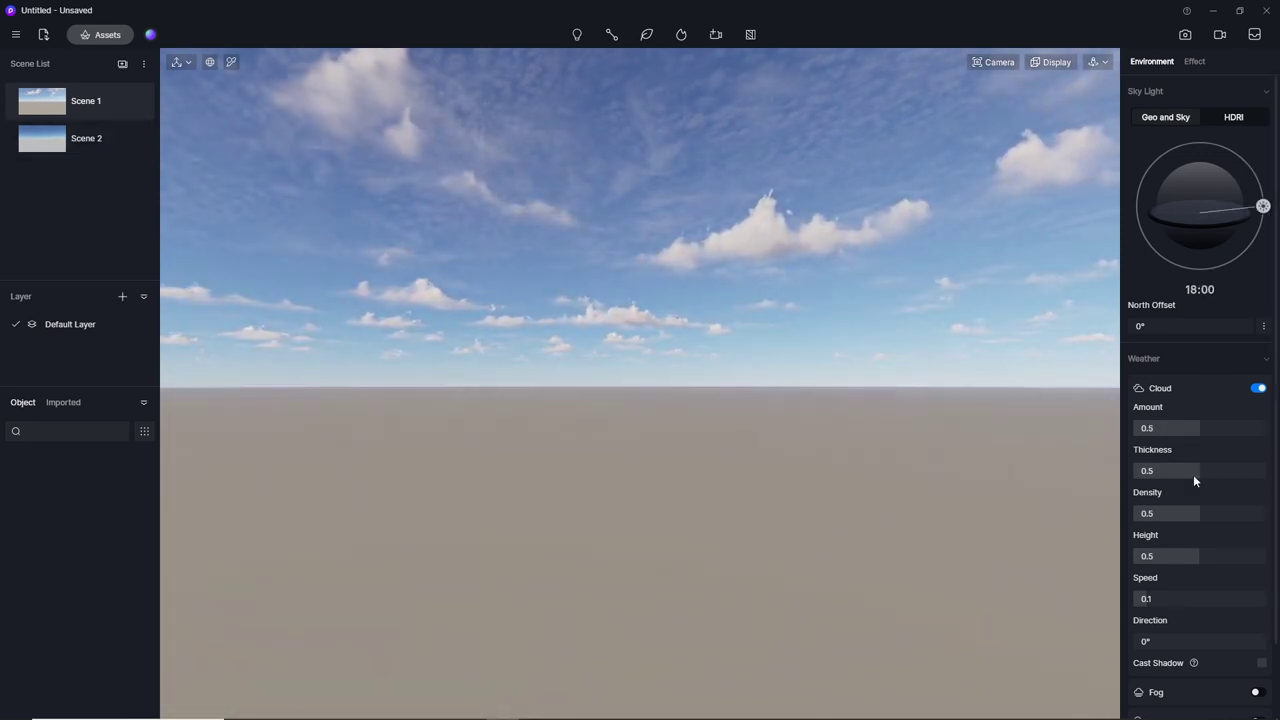
{"action": "left_click", "coordinate": [90, 138]}
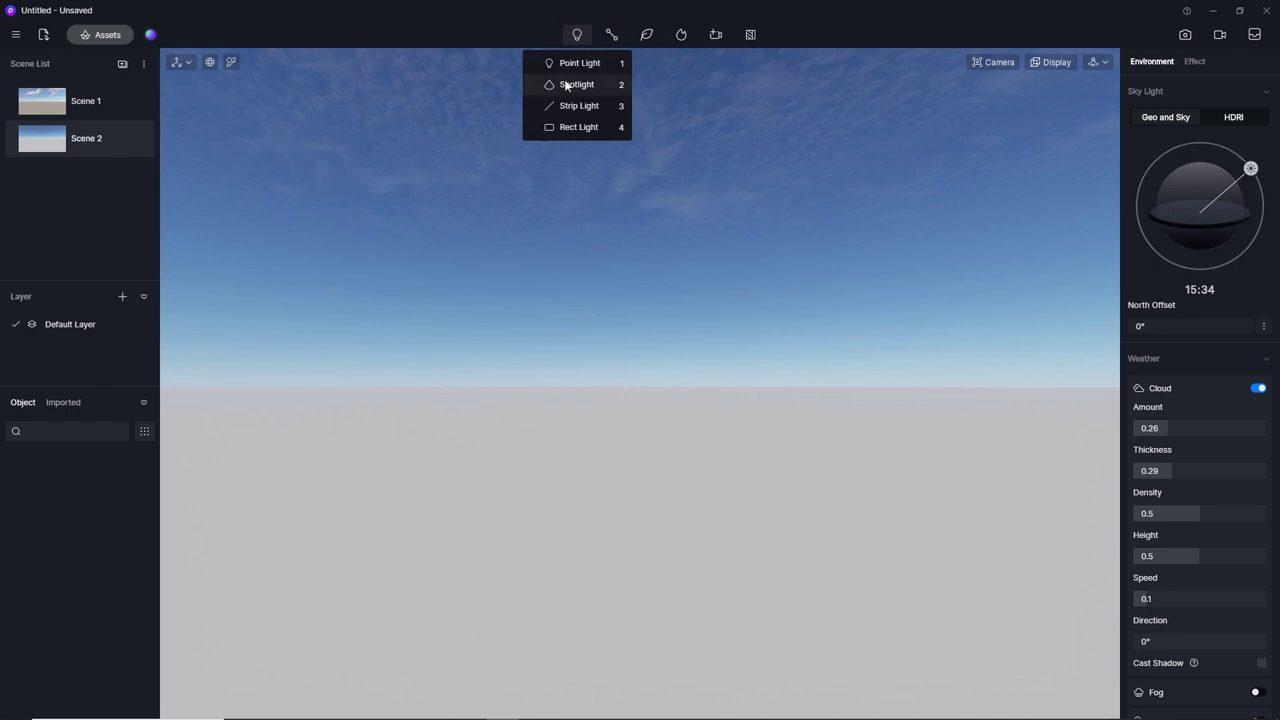
{"action": "mouse_move", "coordinate": [577, 35]}
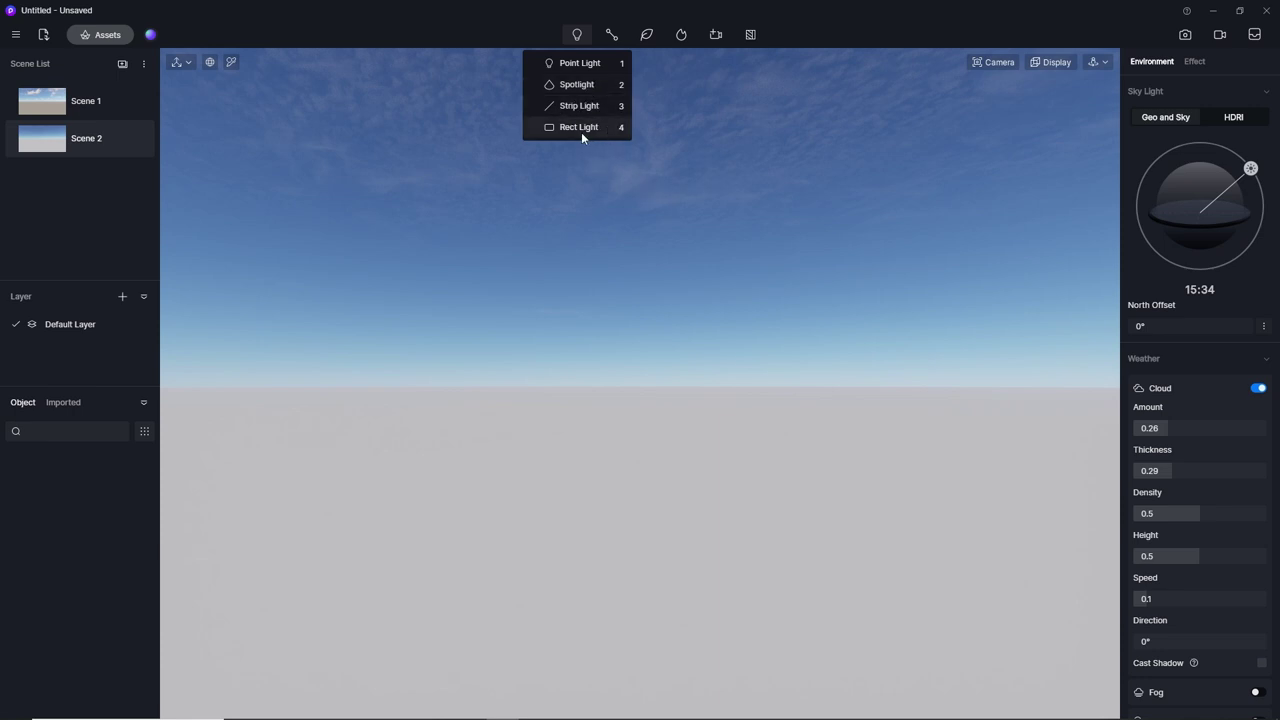
Look through the Path Tool and Tools dropdowns, then open the Particle asset library.
{"action": "left_click", "coordinate": [611, 38]}
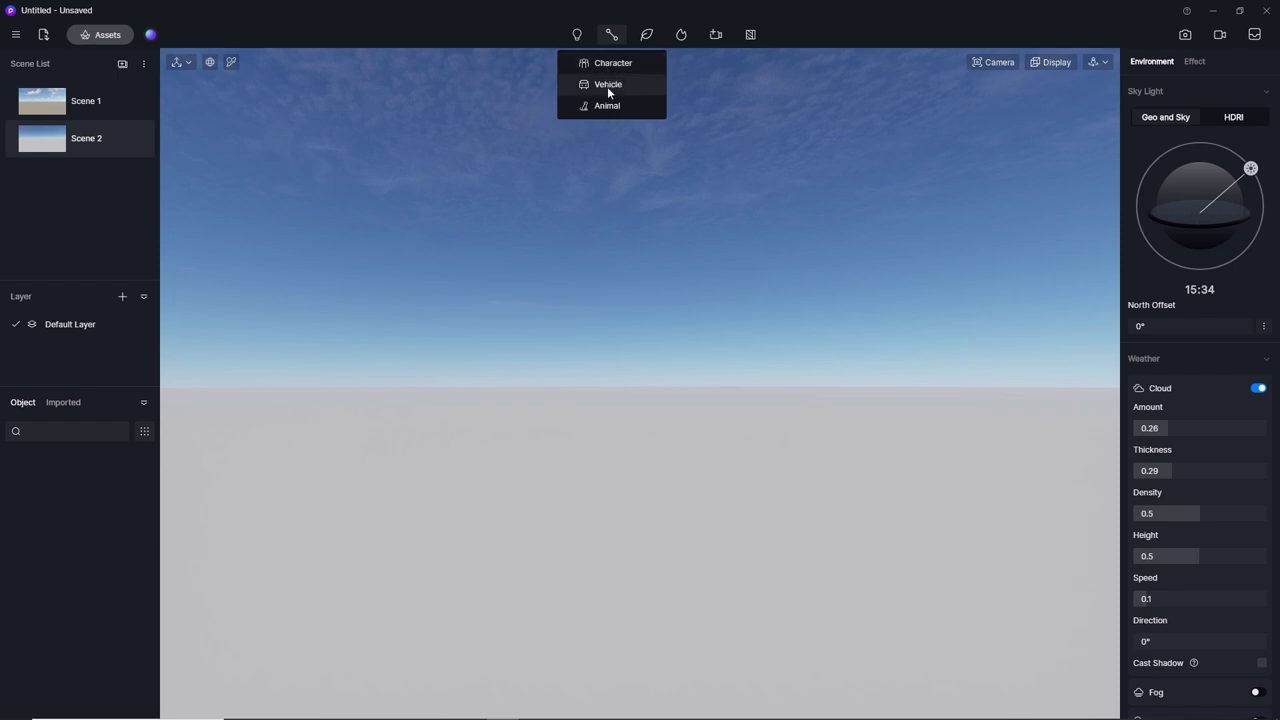
{"action": "left_click", "coordinate": [652, 38]}
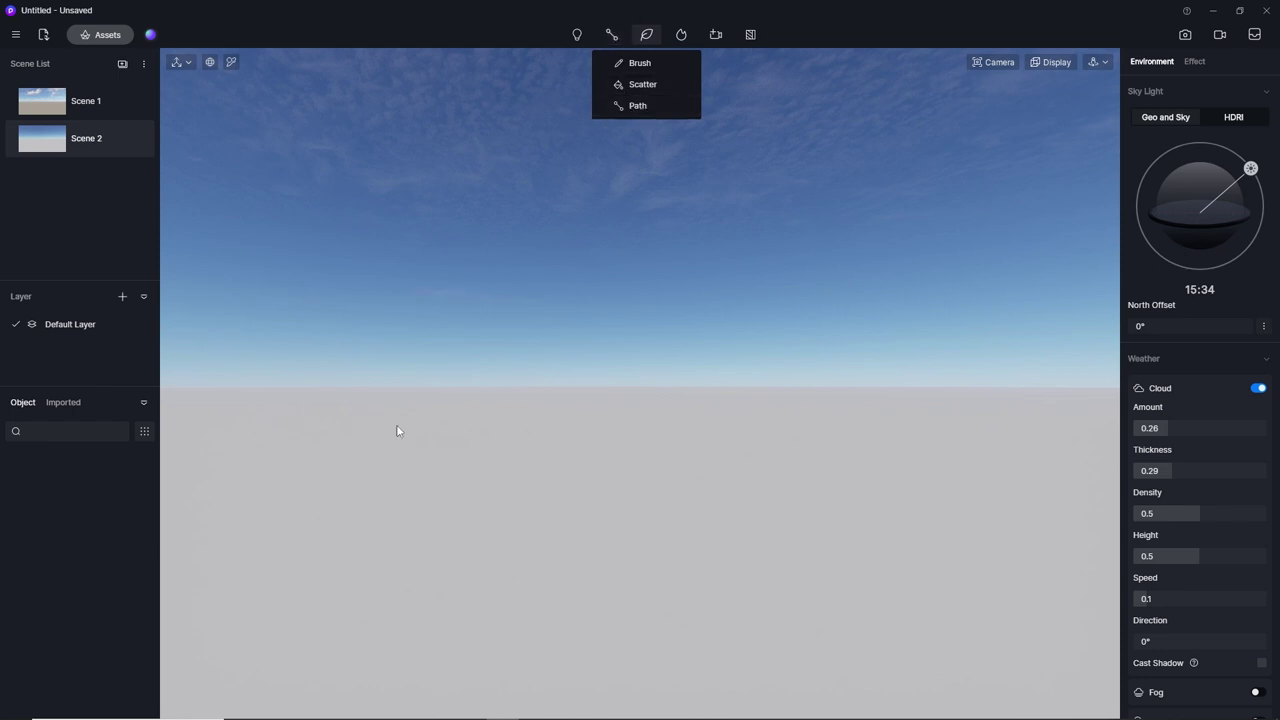
{"action": "left_click", "coordinate": [690, 37]}
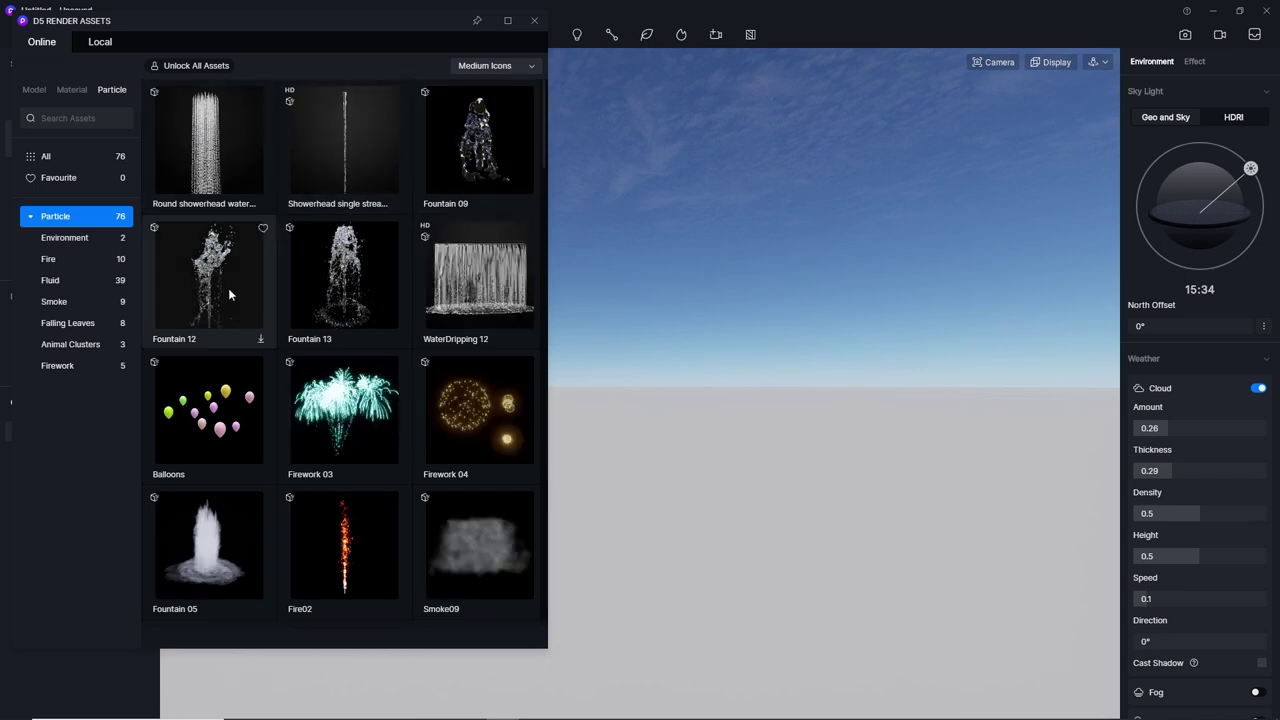
Download Fountain 12, place it on the ground mid-scene, and close the assets window.
{"action": "left_click", "coordinate": [261, 341]}
{"action": "left_click", "coordinate": [211, 285]}
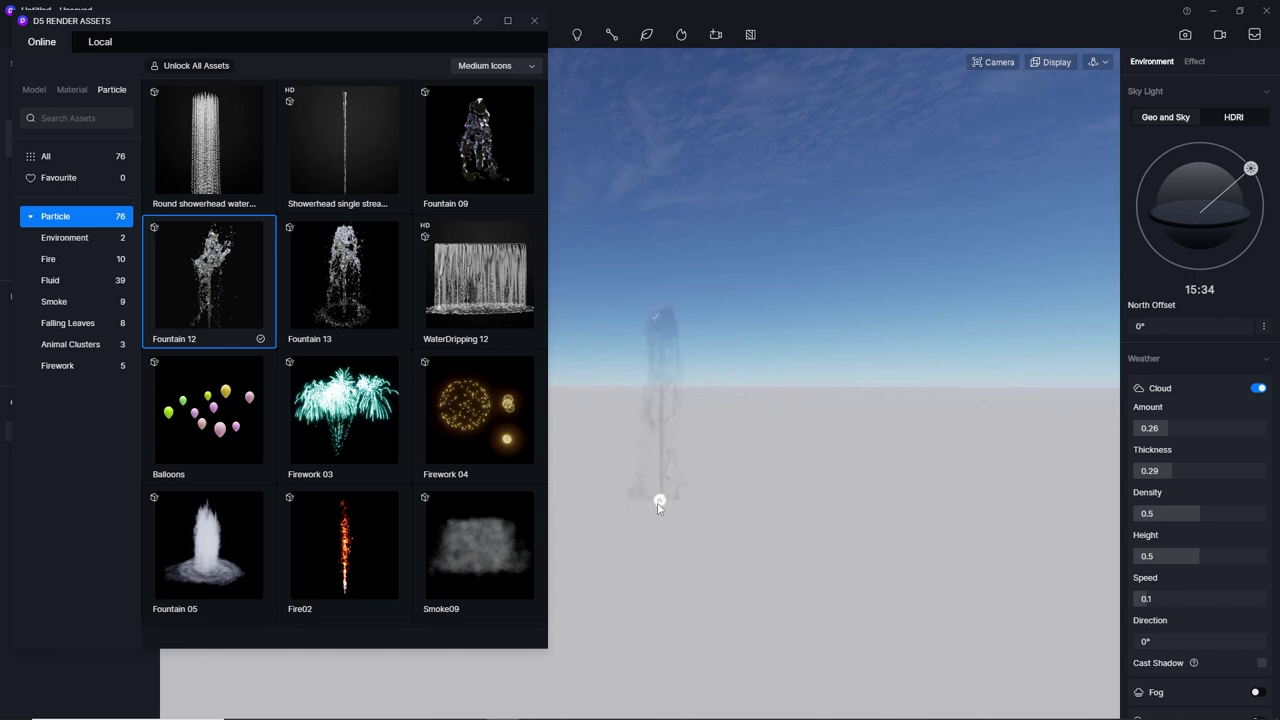
{"action": "left_click", "coordinate": [655, 505]}
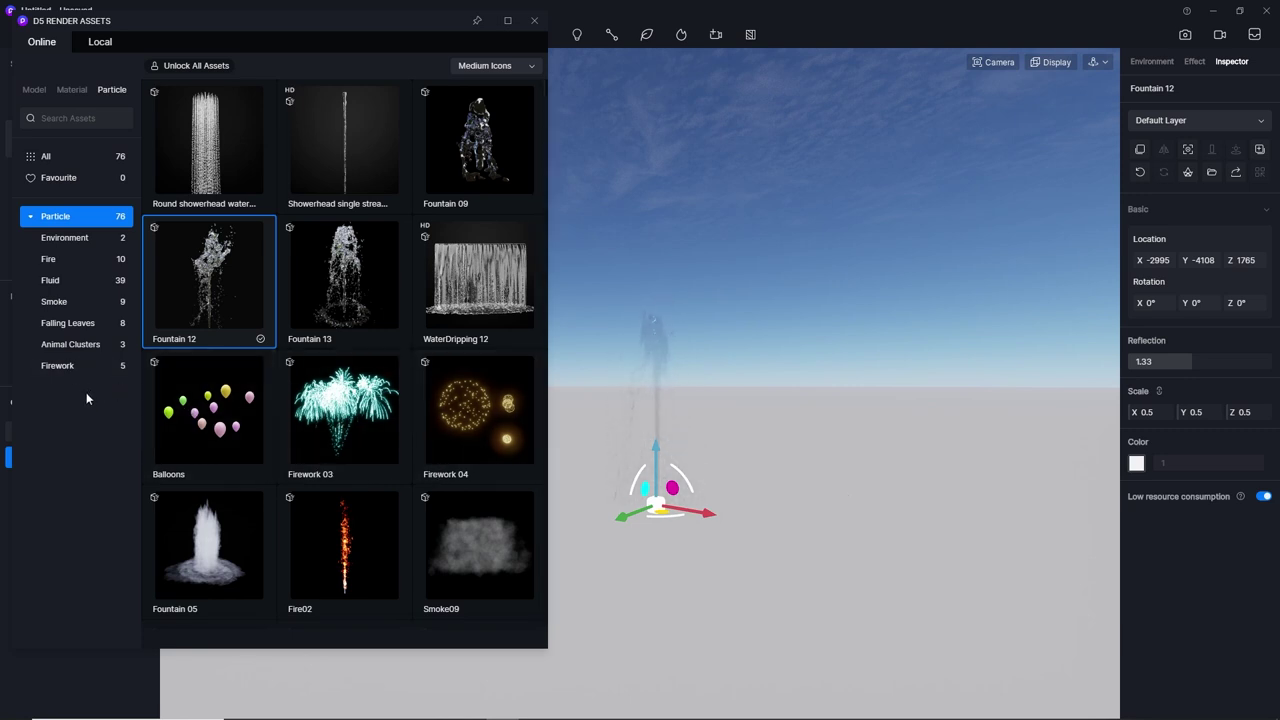
{"action": "left_click", "coordinate": [667, 204]}
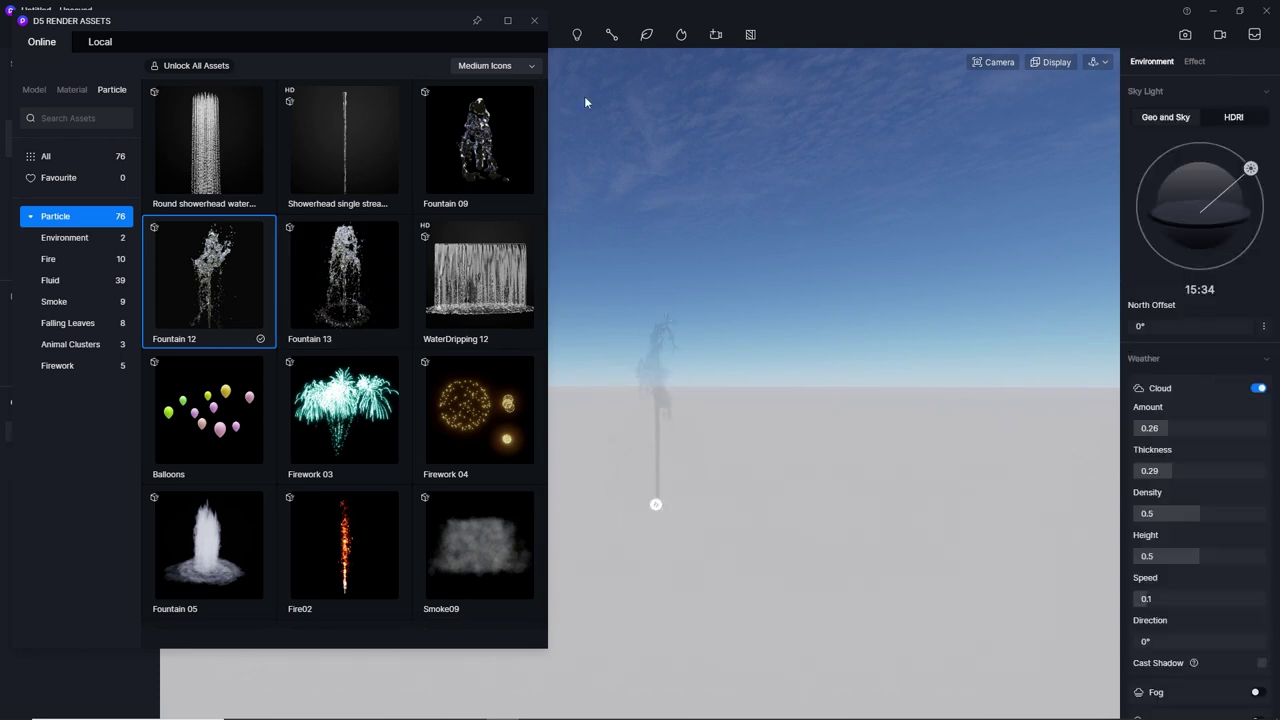
{"action": "left_click", "coordinate": [535, 22]}
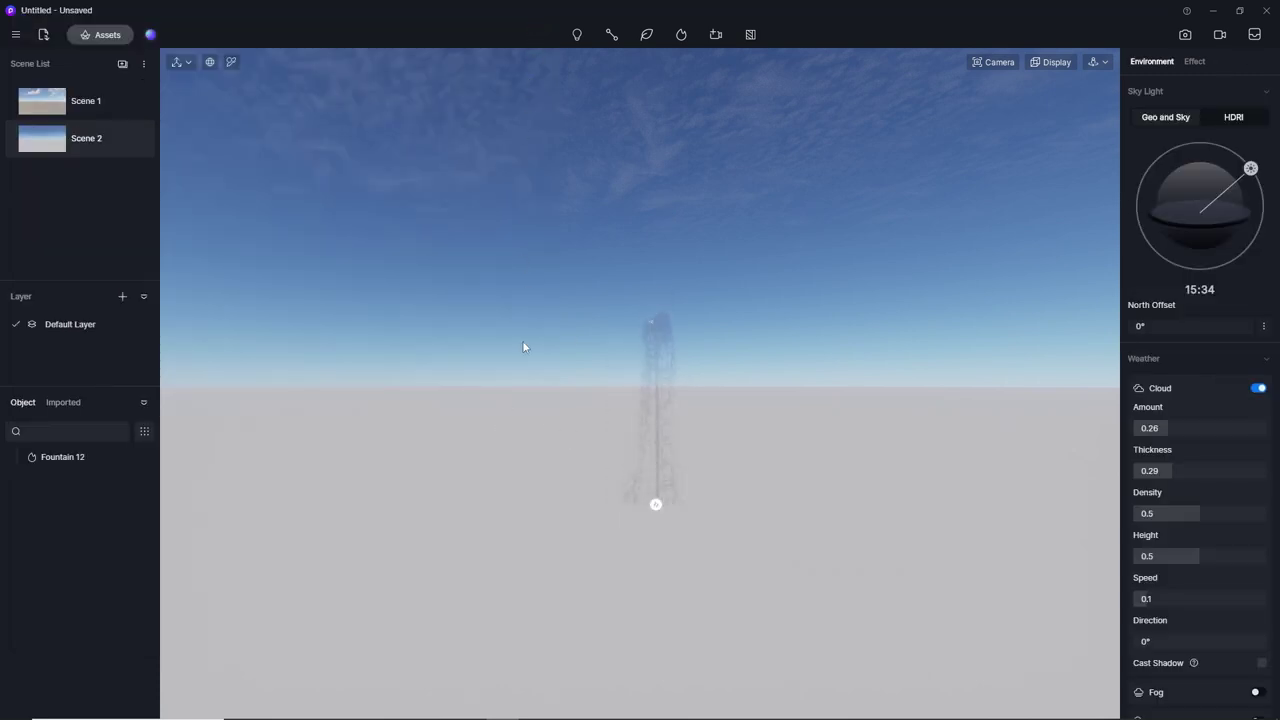
From the nature library, download Metasequoia, Platanus occidentalis 08 and the tall green cactus.
{"action": "left_click", "coordinate": [645, 38]}
{"action": "left_click", "coordinate": [639, 63]}
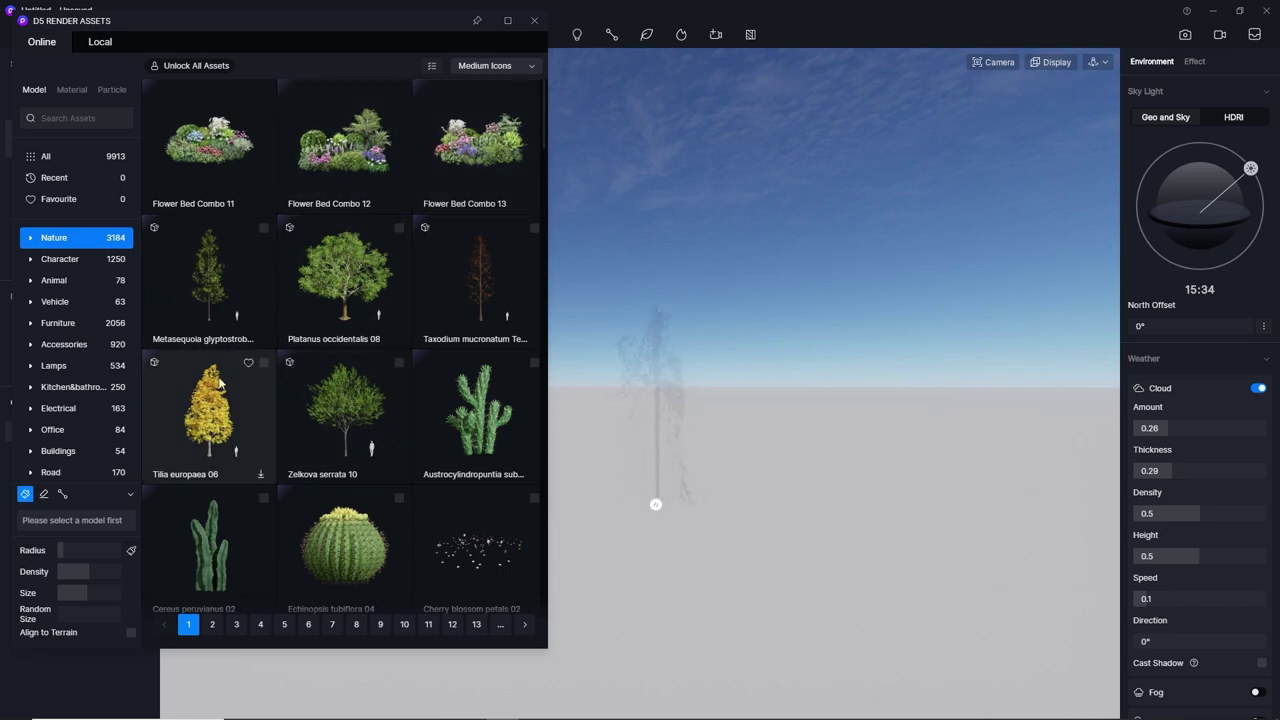
{"action": "left_click", "coordinate": [258, 334]}
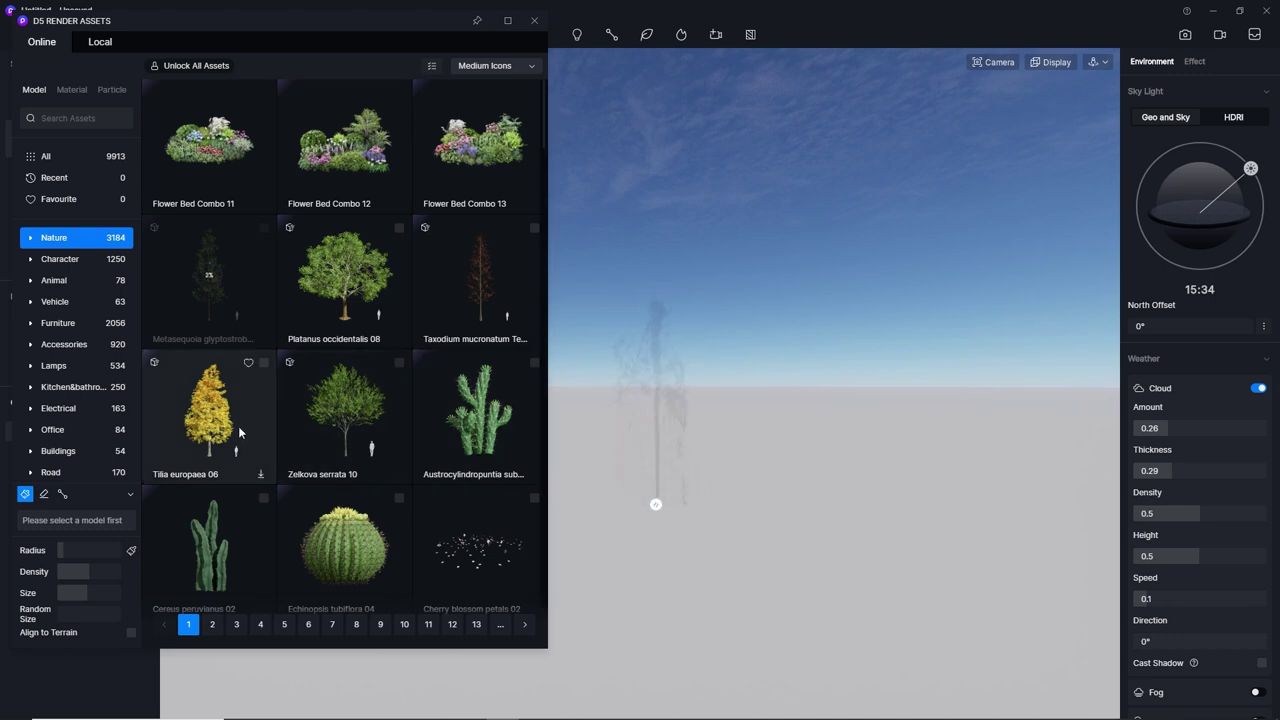
{"action": "mouse_move", "coordinate": [343, 280]}
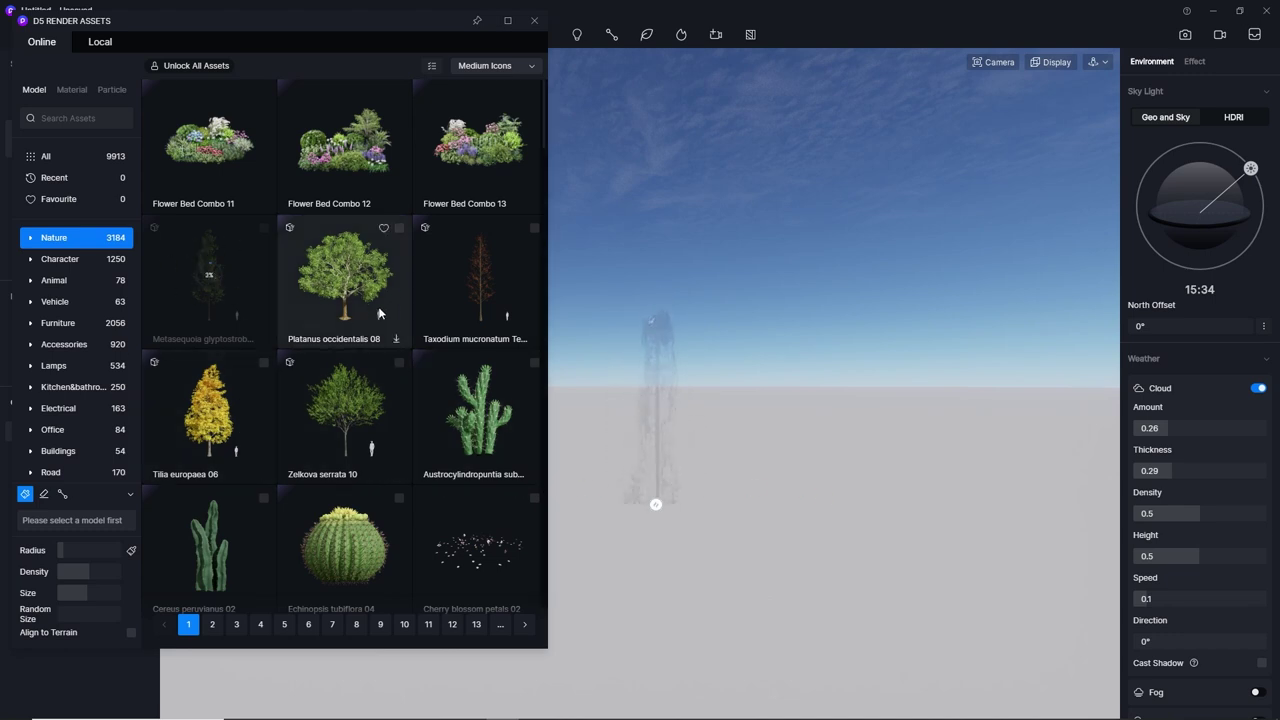
{"action": "left_click", "coordinate": [395, 336]}
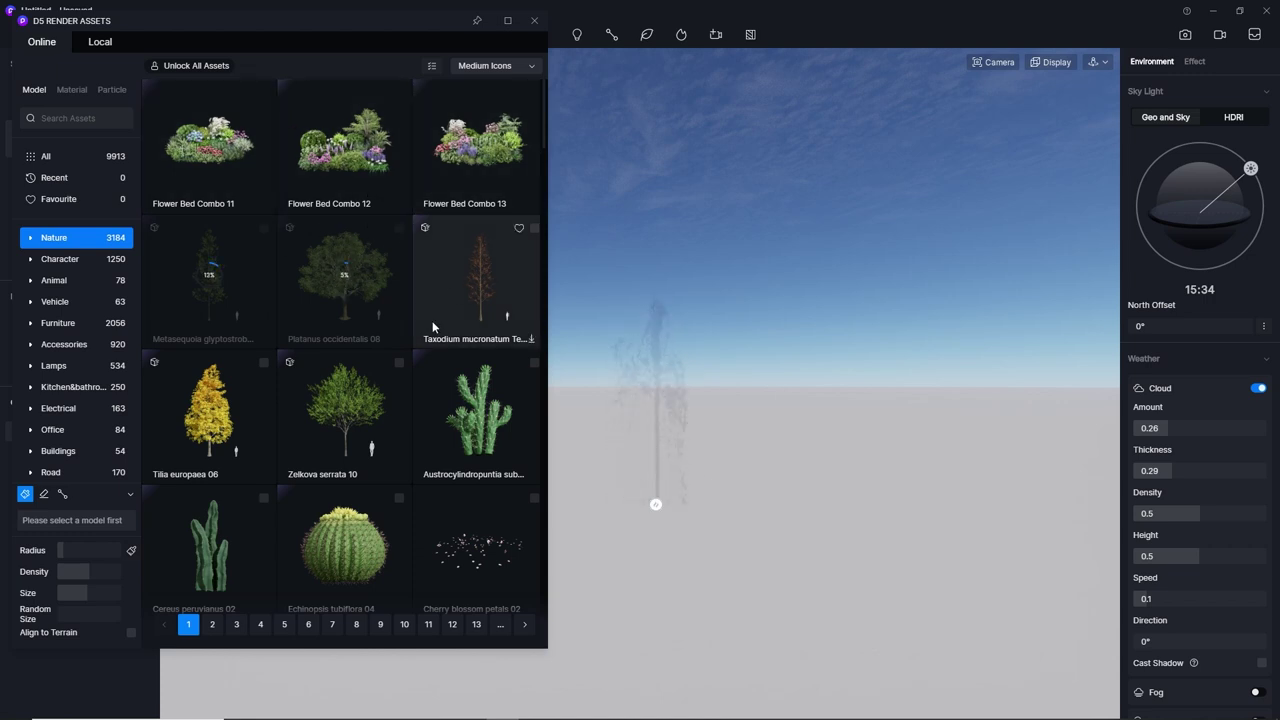
{"action": "left_click", "coordinate": [522, 481]}
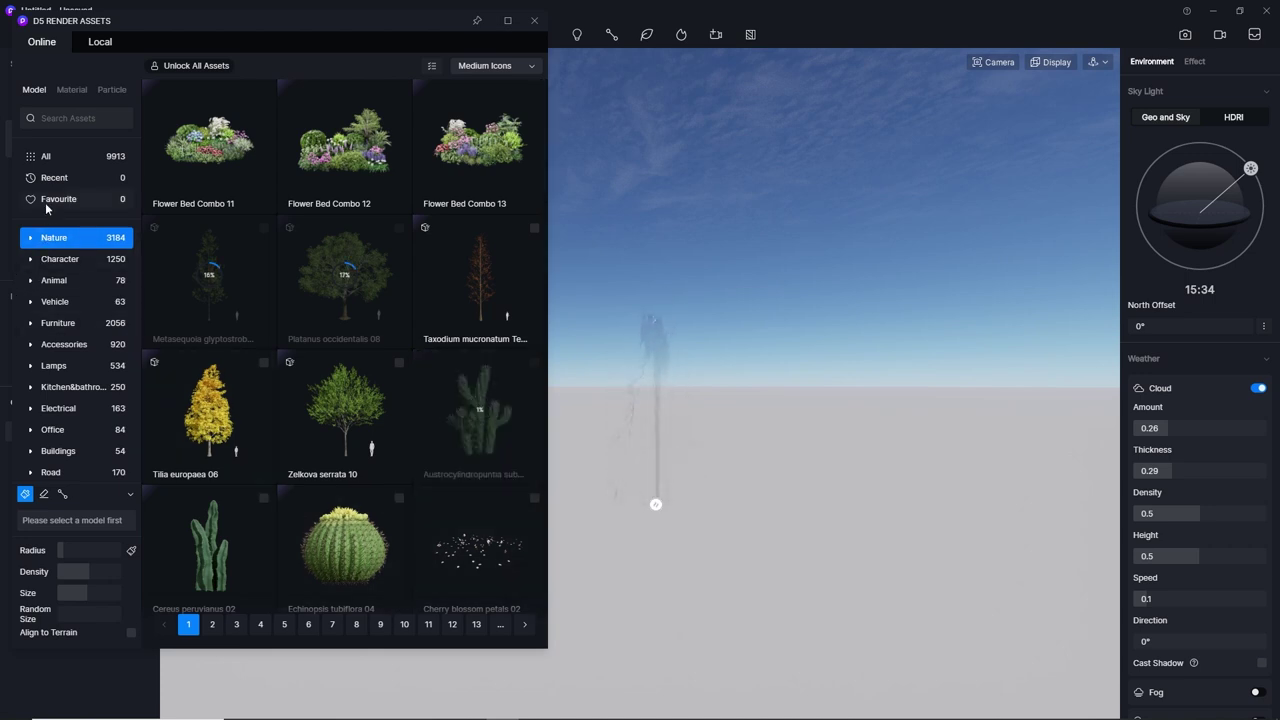
{"action": "left_click", "coordinate": [534, 20]}
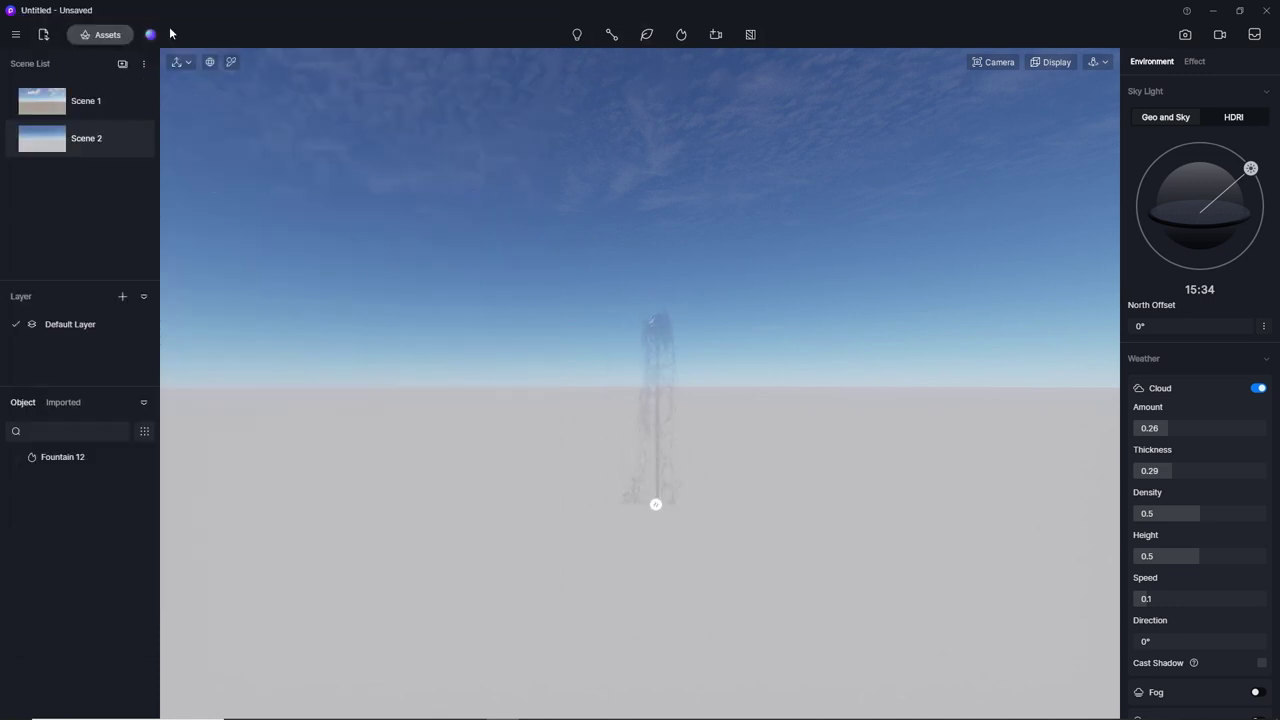
Reopen Assets, browse the Material, Particle and Ceramic categories, then return to Model.
{"action": "left_click", "coordinate": [93, 37]}
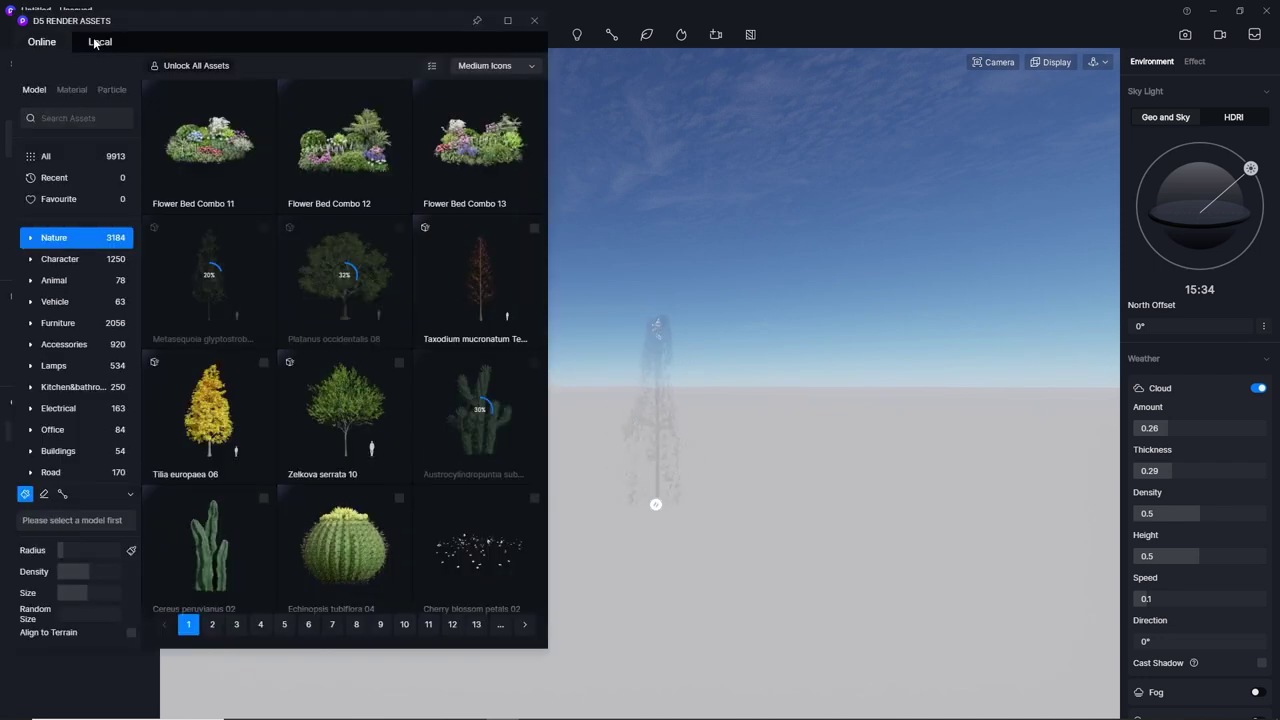
{"action": "left_click", "coordinate": [36, 87]}
{"action": "left_click", "coordinate": [65, 89]}
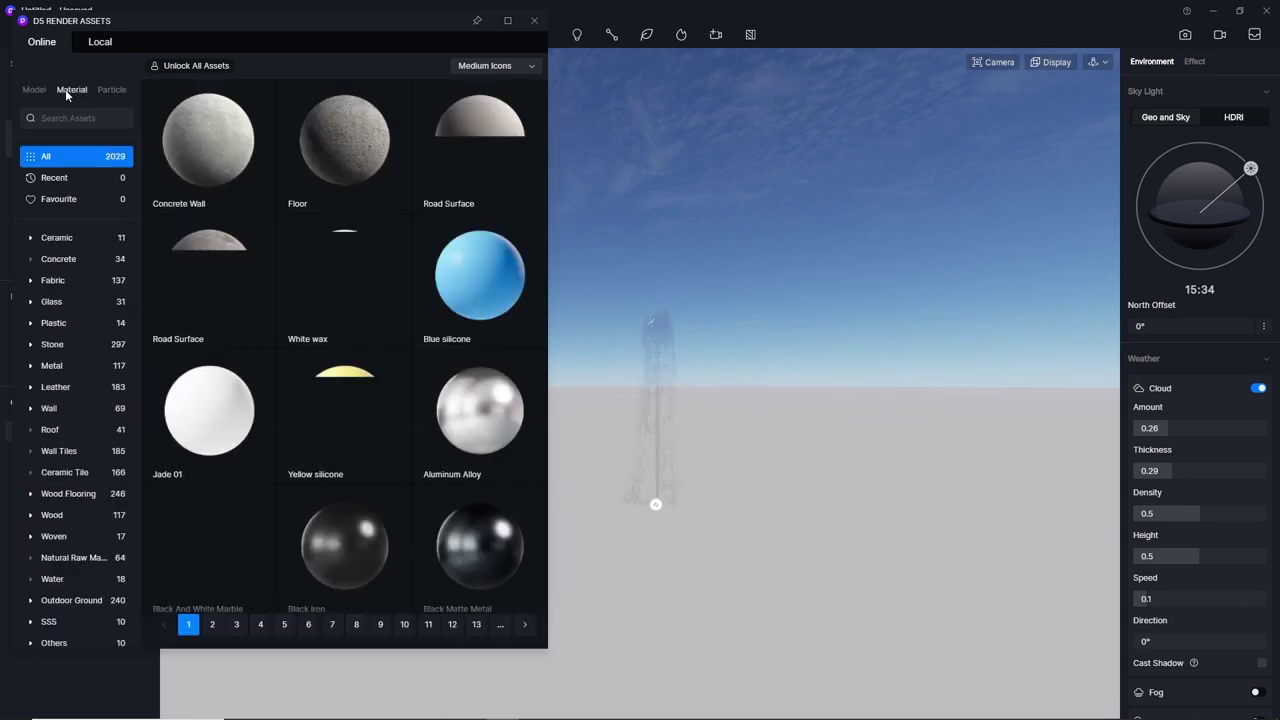
{"action": "left_click", "coordinate": [110, 90]}
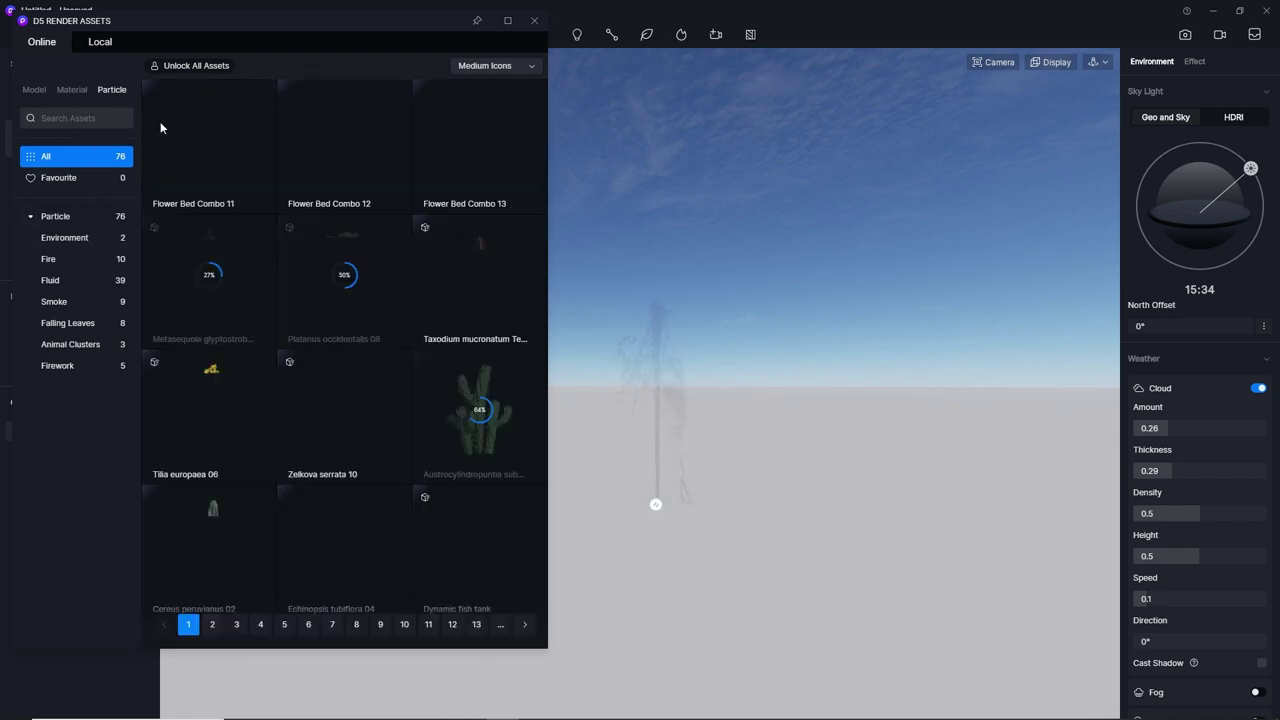
{"action": "left_click", "coordinate": [76, 90]}
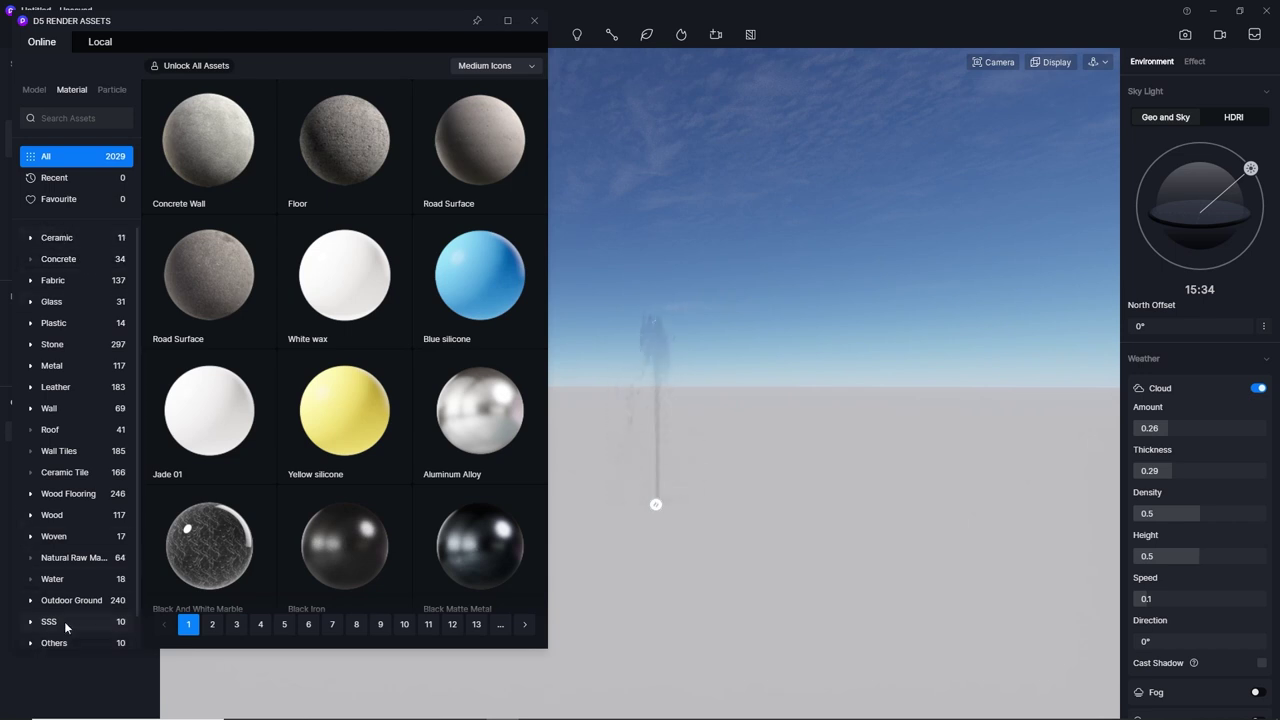
{"action": "left_click", "coordinate": [38, 240]}
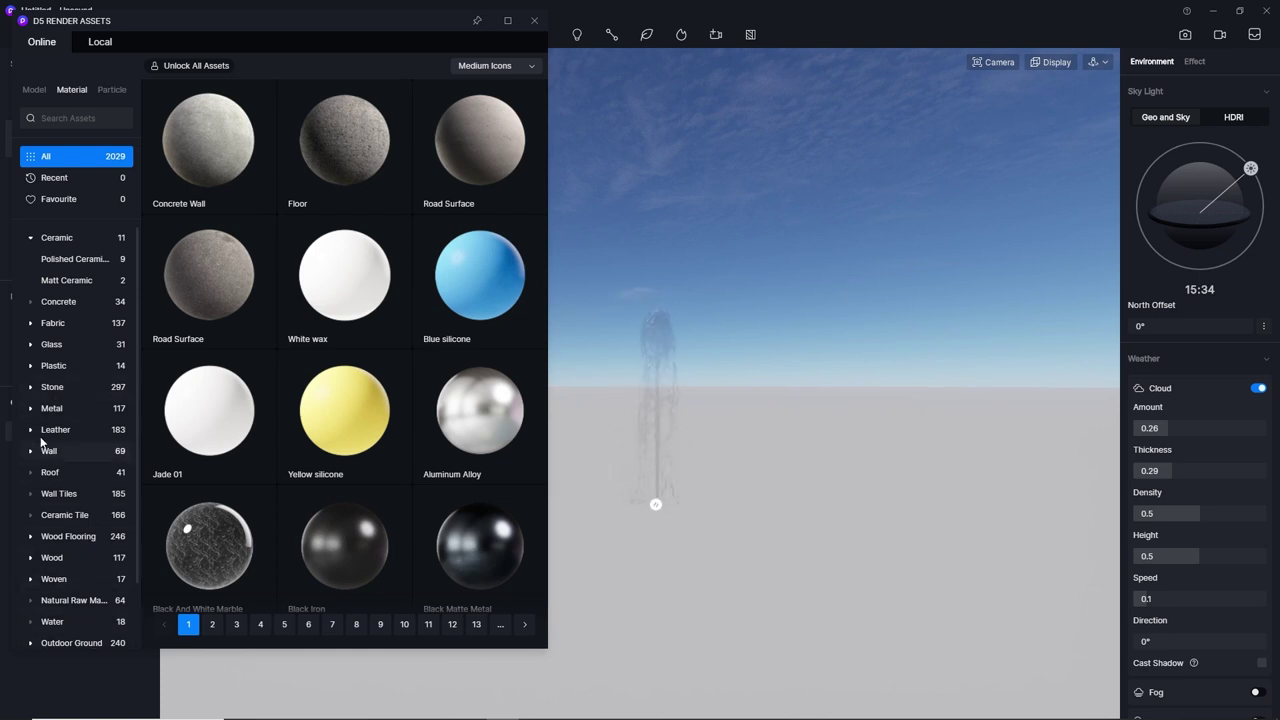
{"action": "mouse_move", "coordinate": [344, 145]}
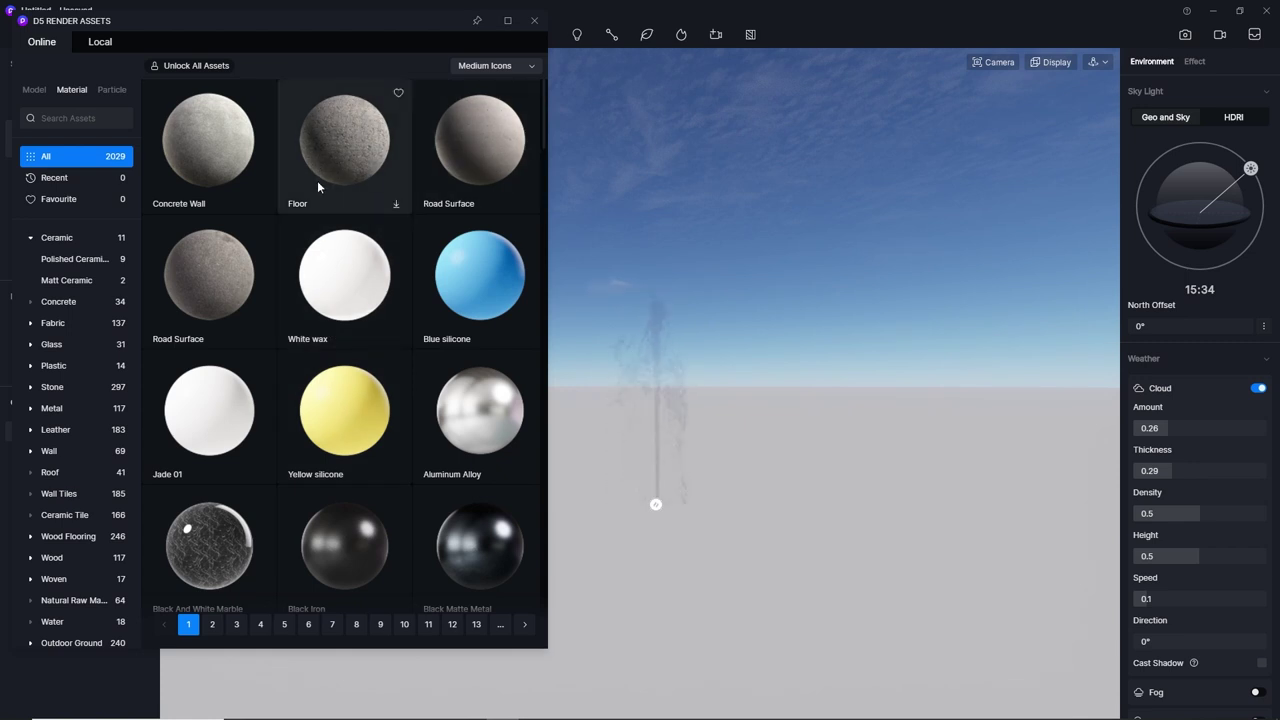
{"action": "left_click", "coordinate": [33, 90]}
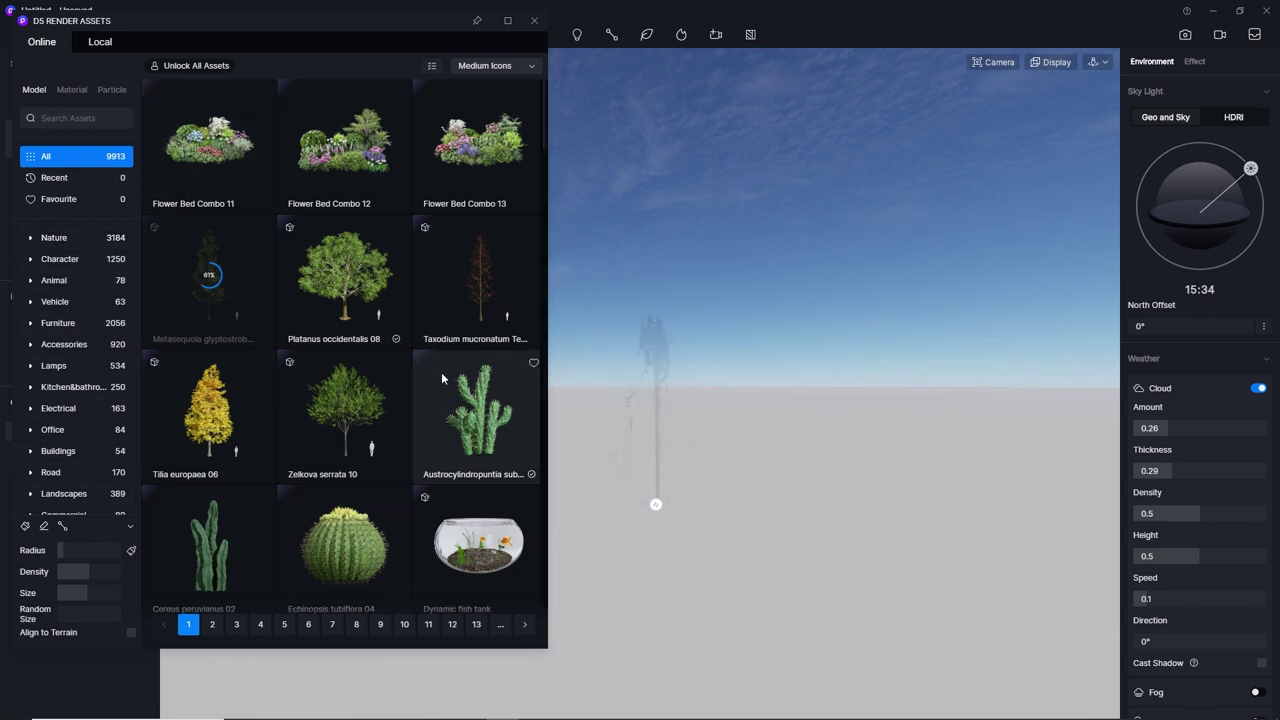
Under Nature > Palm, download Acanthophoenix crinita 01, 02 and Acrocomia aculeata 01.
{"action": "left_click", "coordinate": [60, 238]}
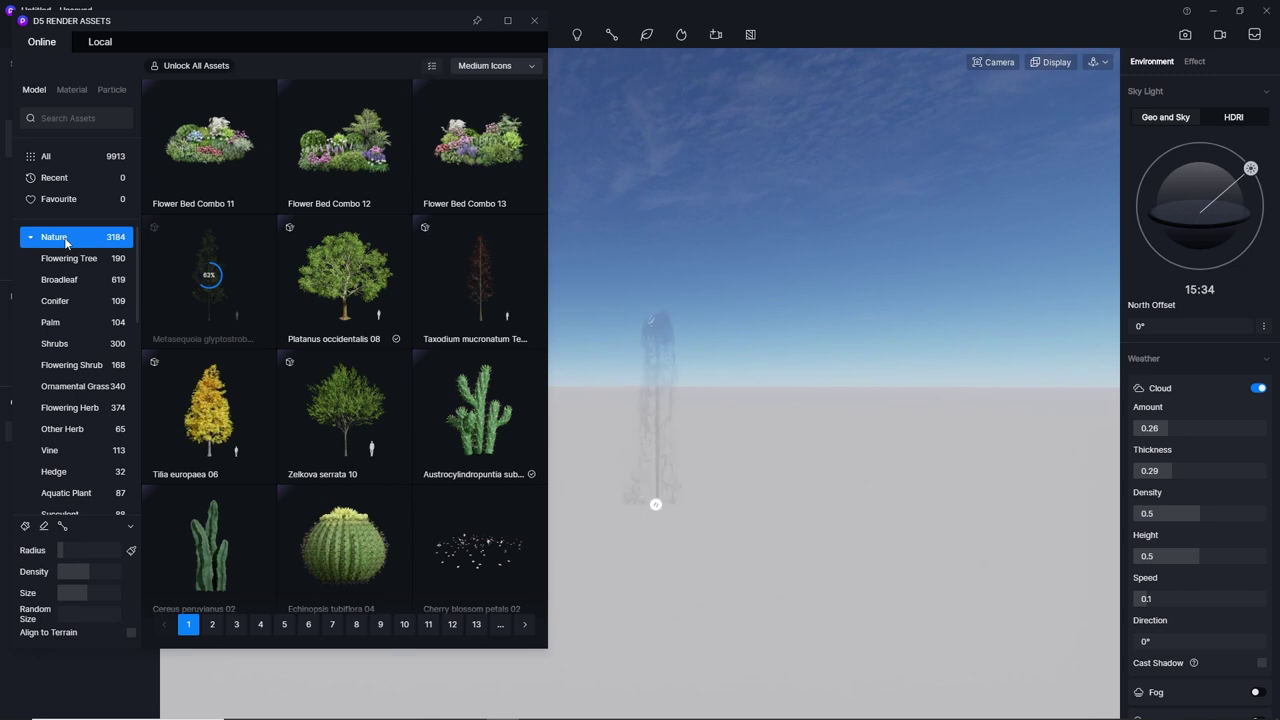
{"action": "left_click", "coordinate": [63, 324]}
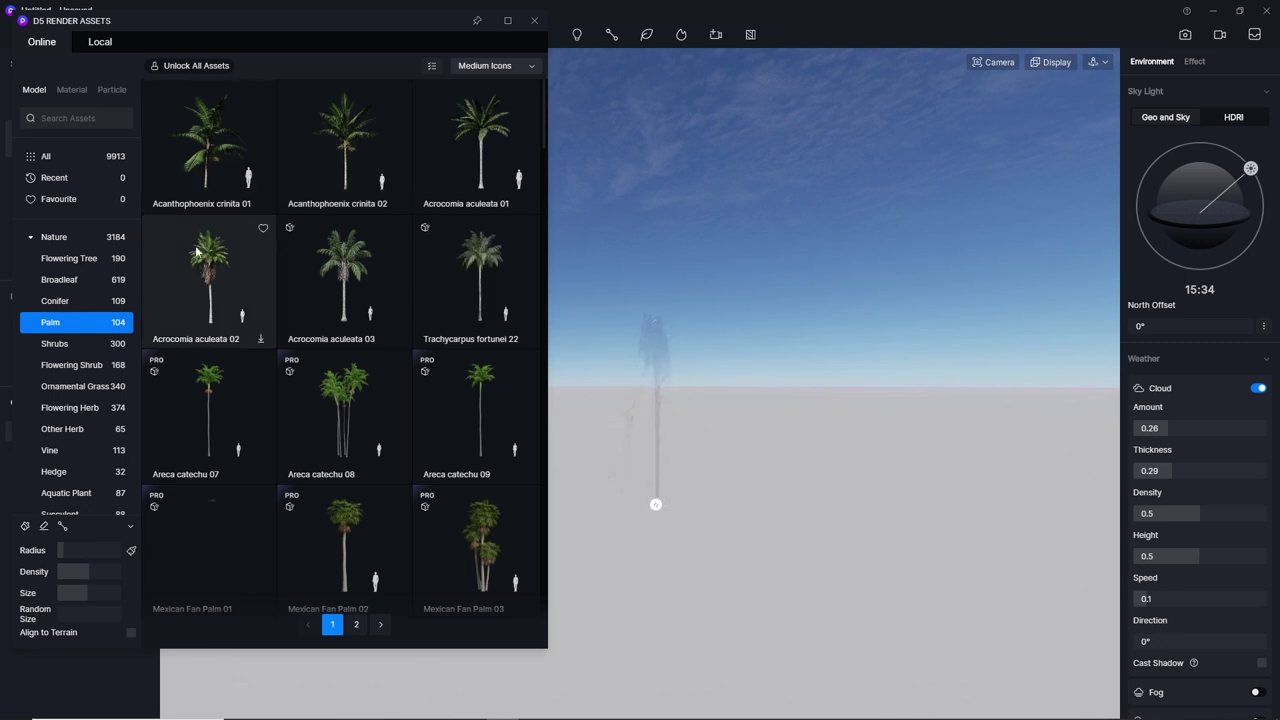
{"action": "left_click", "coordinate": [262, 204]}
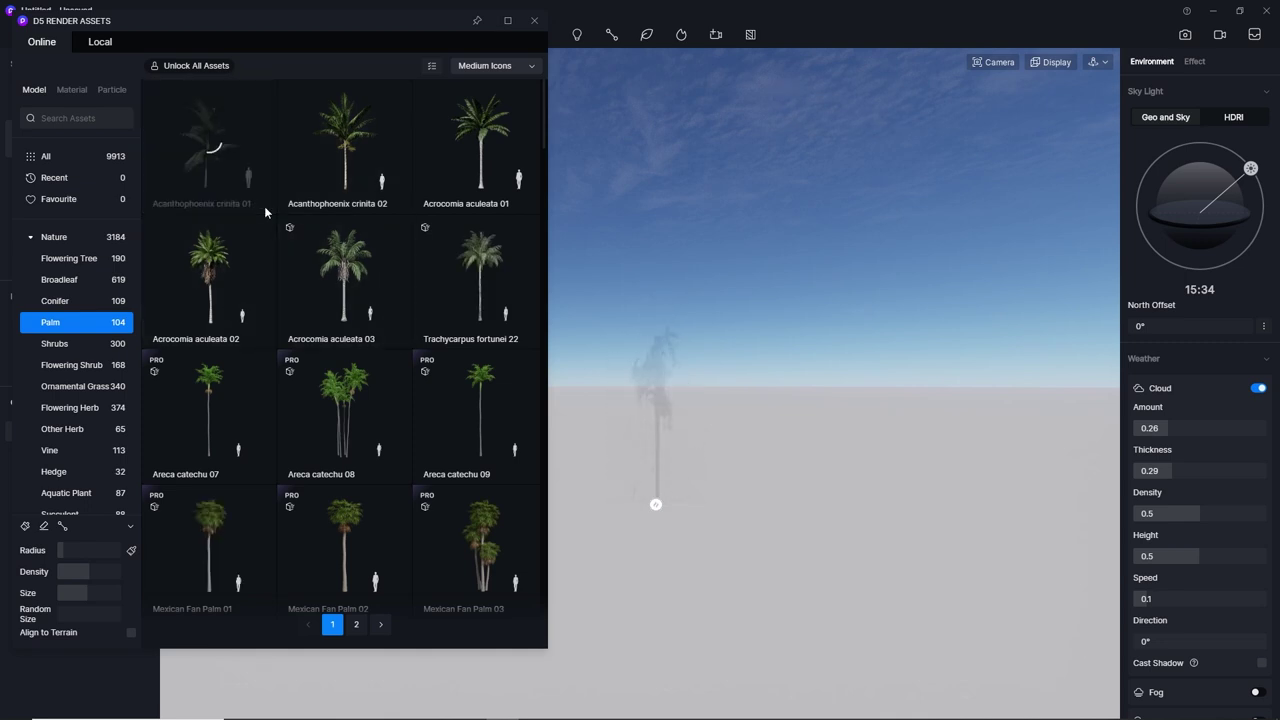
{"action": "left_click", "coordinate": [395, 204]}
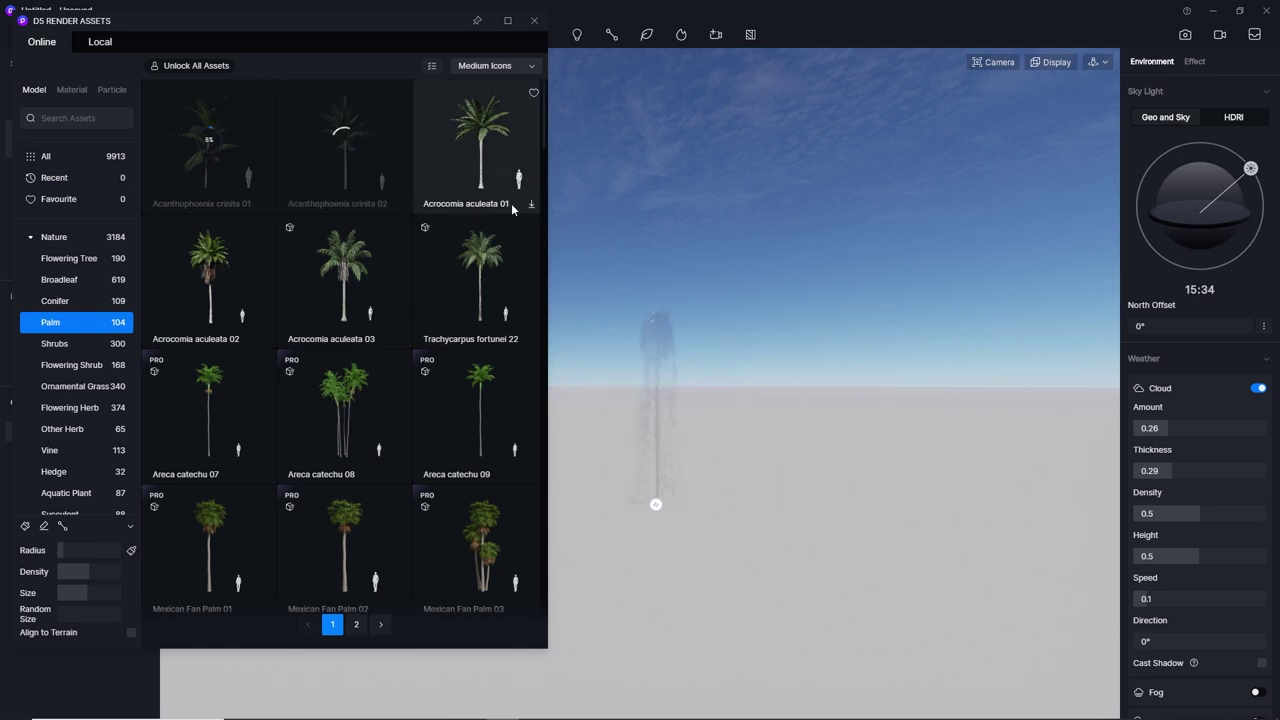
{"action": "left_click", "coordinate": [533, 206]}
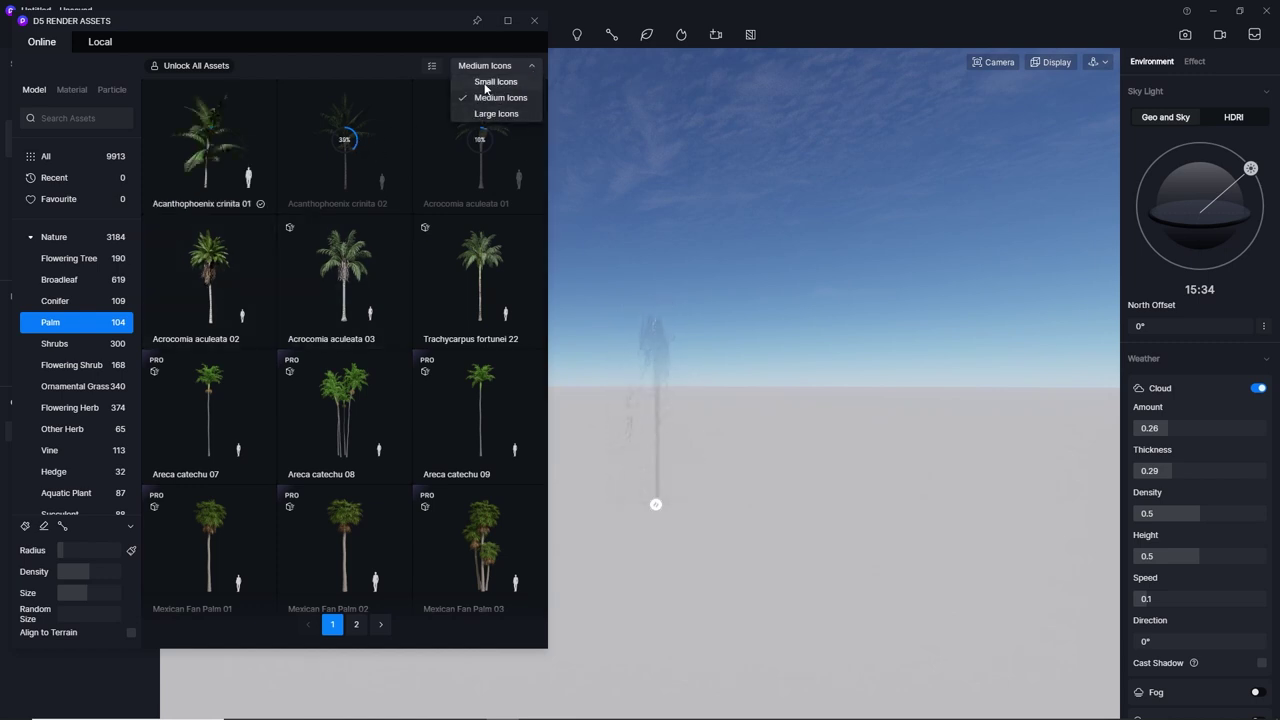
Cycle thumbnails through Small, Large and back to Medium, then download Acrocomia aculeata 03.
{"action": "left_click", "coordinate": [486, 86]}
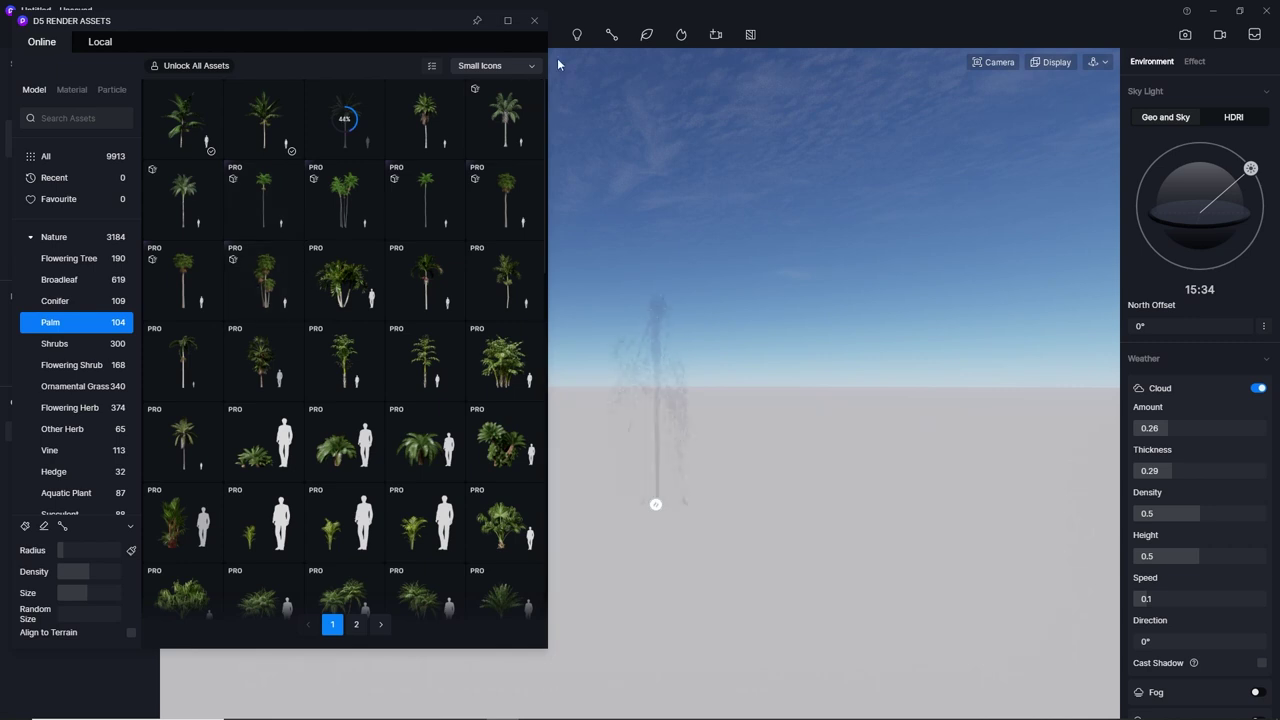
{"action": "left_click", "coordinate": [491, 115]}
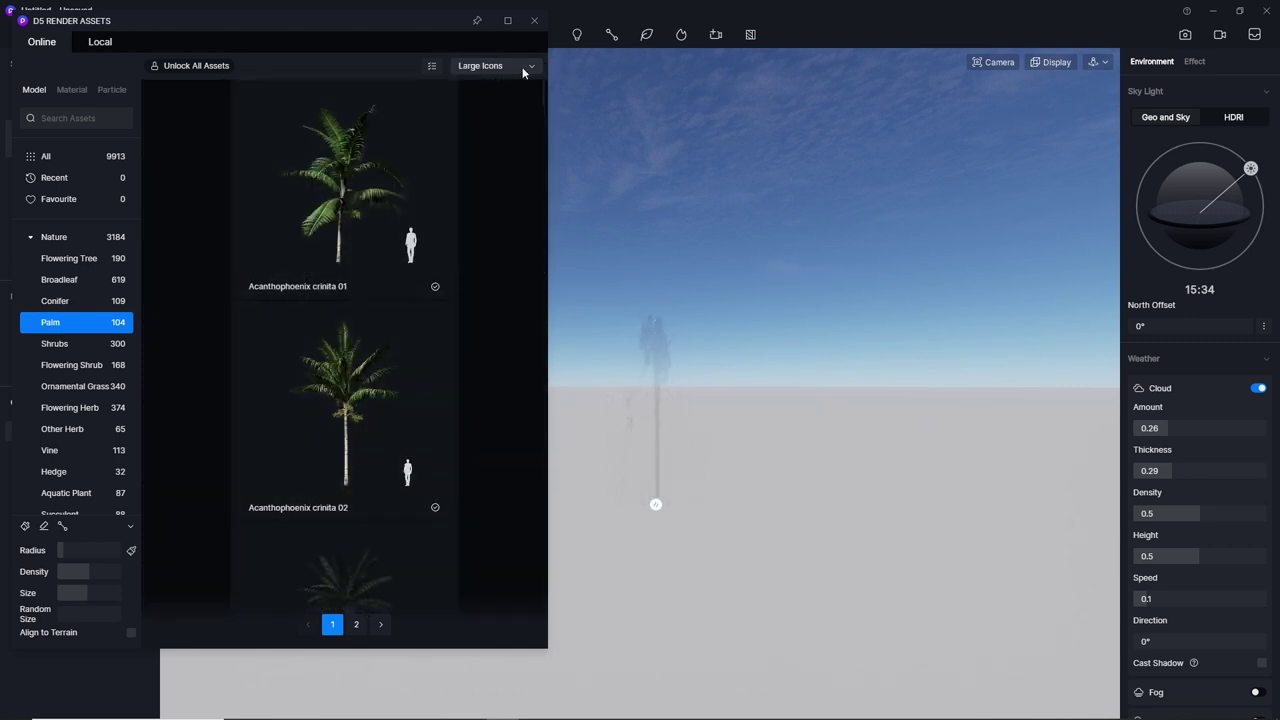
{"action": "left_click", "coordinate": [495, 99]}
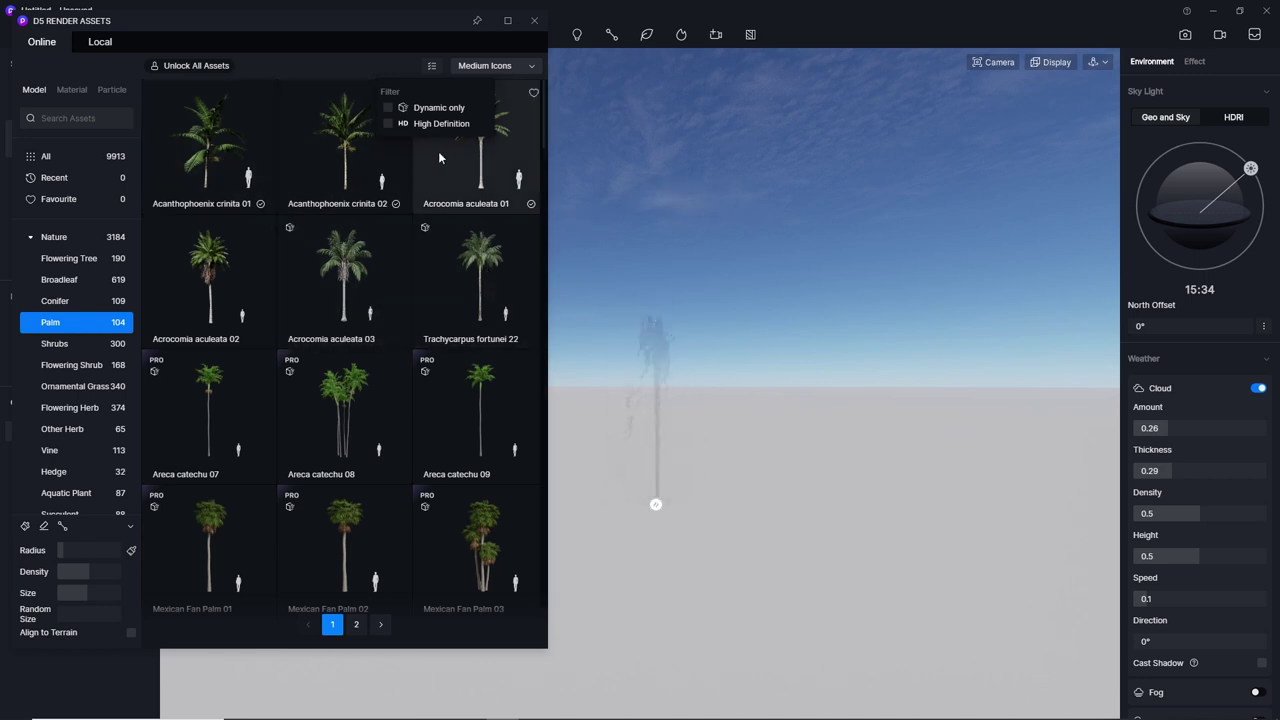
{"action": "left_click", "coordinate": [392, 338]}
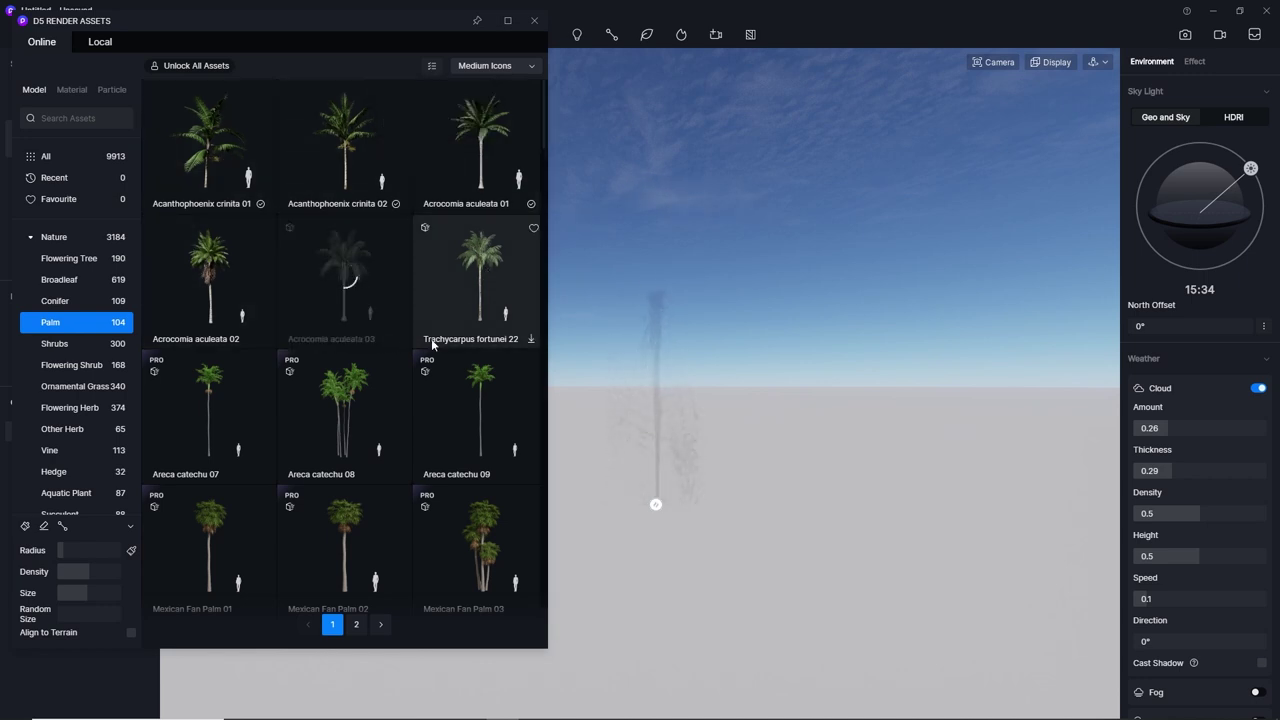
Download Trachycarpus fortunei 22, place it and Acrocomia aculeata 03 beside the fountain, and close the library.
{"action": "left_click", "coordinate": [531, 340]}
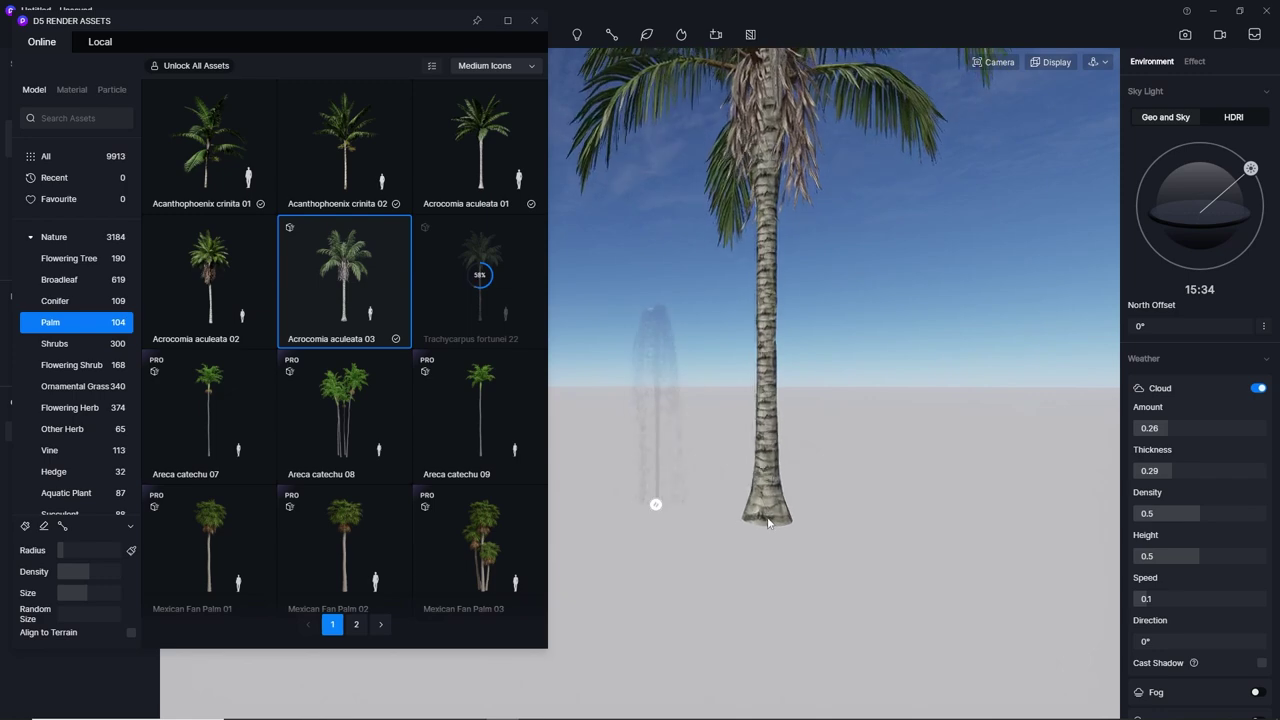
{"action": "left_click", "coordinate": [759, 507]}
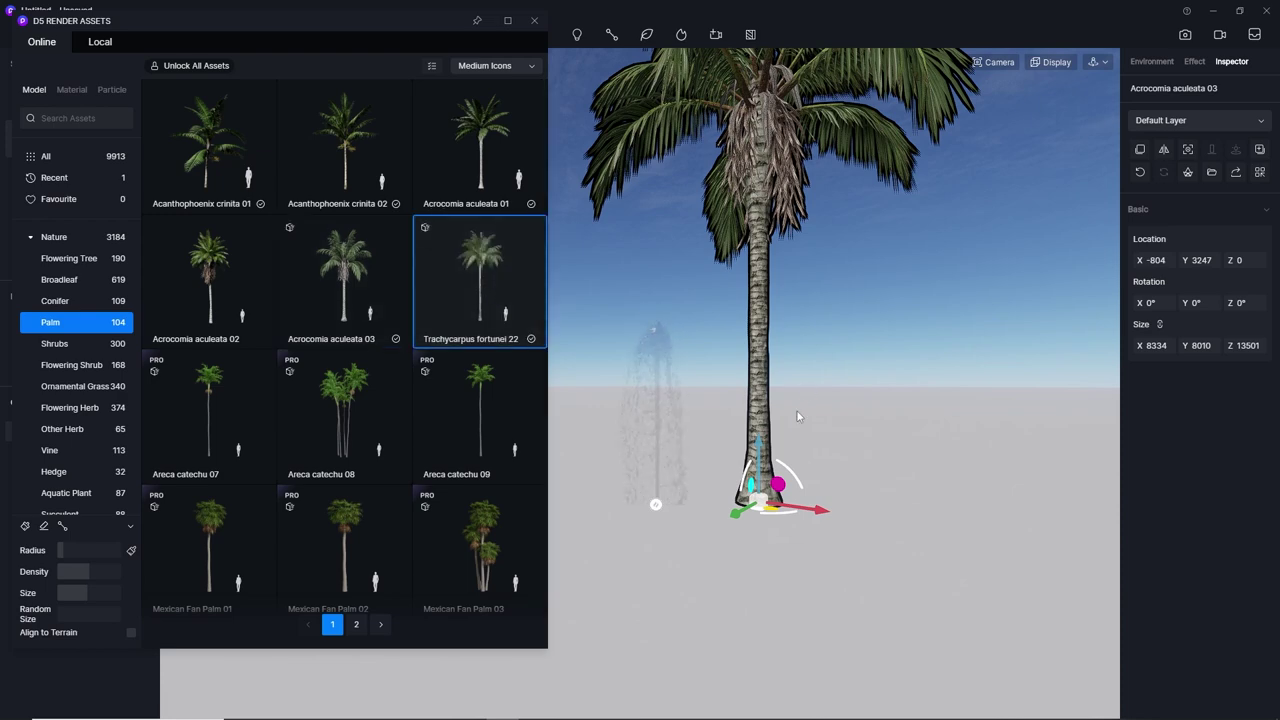
{"action": "scroll", "coordinate": [781, 409], "scroll_direction": "down", "scroll_amount": 5}
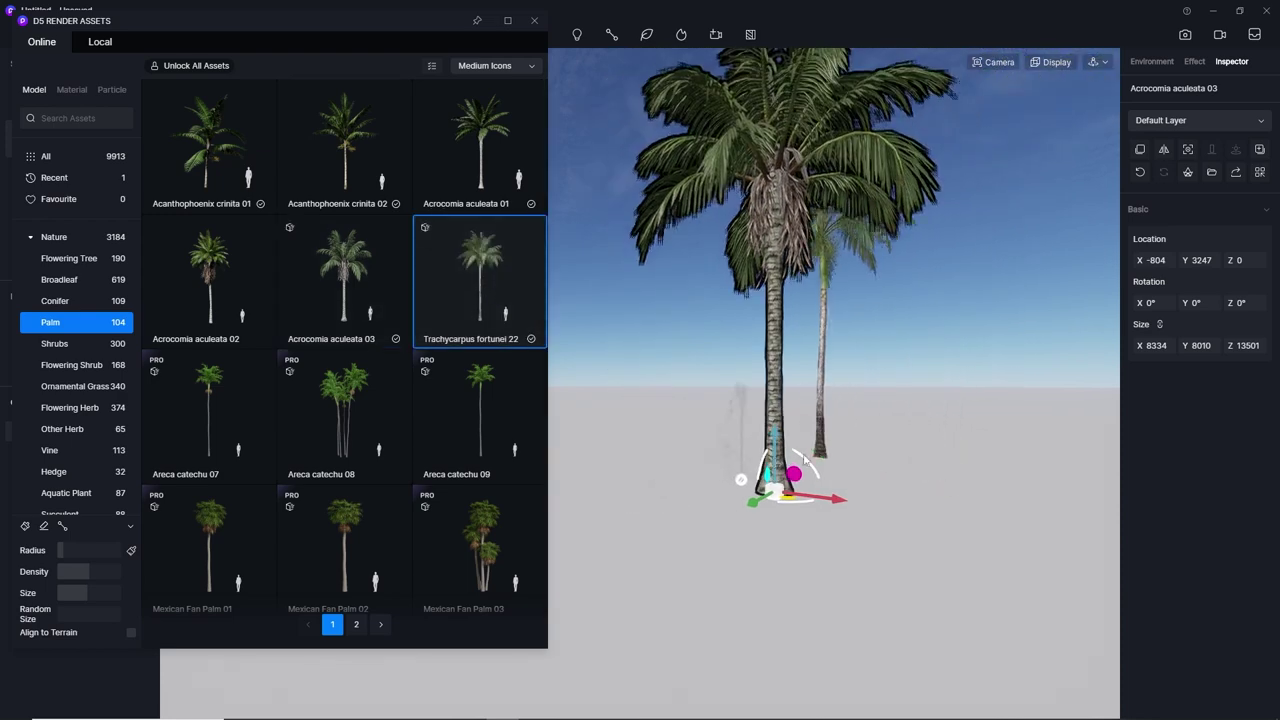
{"action": "left_click", "coordinate": [610, 480]}
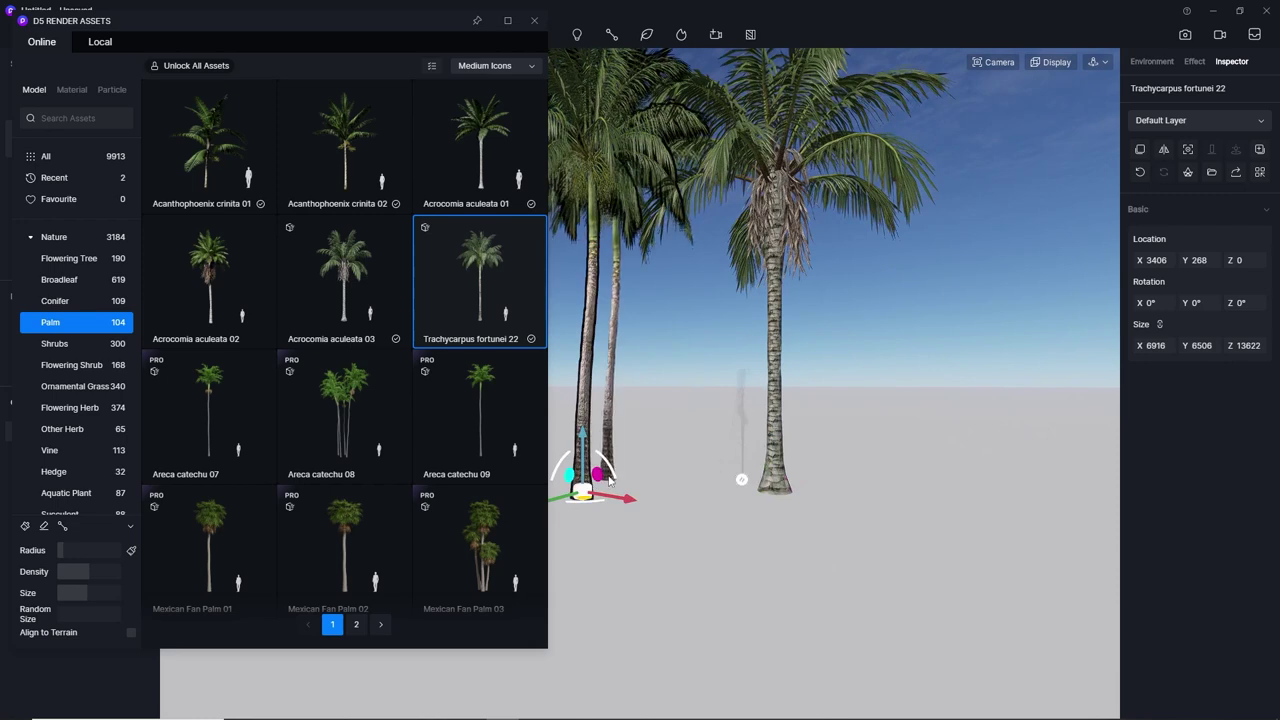
{"action": "scroll", "coordinate": [610, 480], "scroll_direction": "down", "scroll_amount": 3}
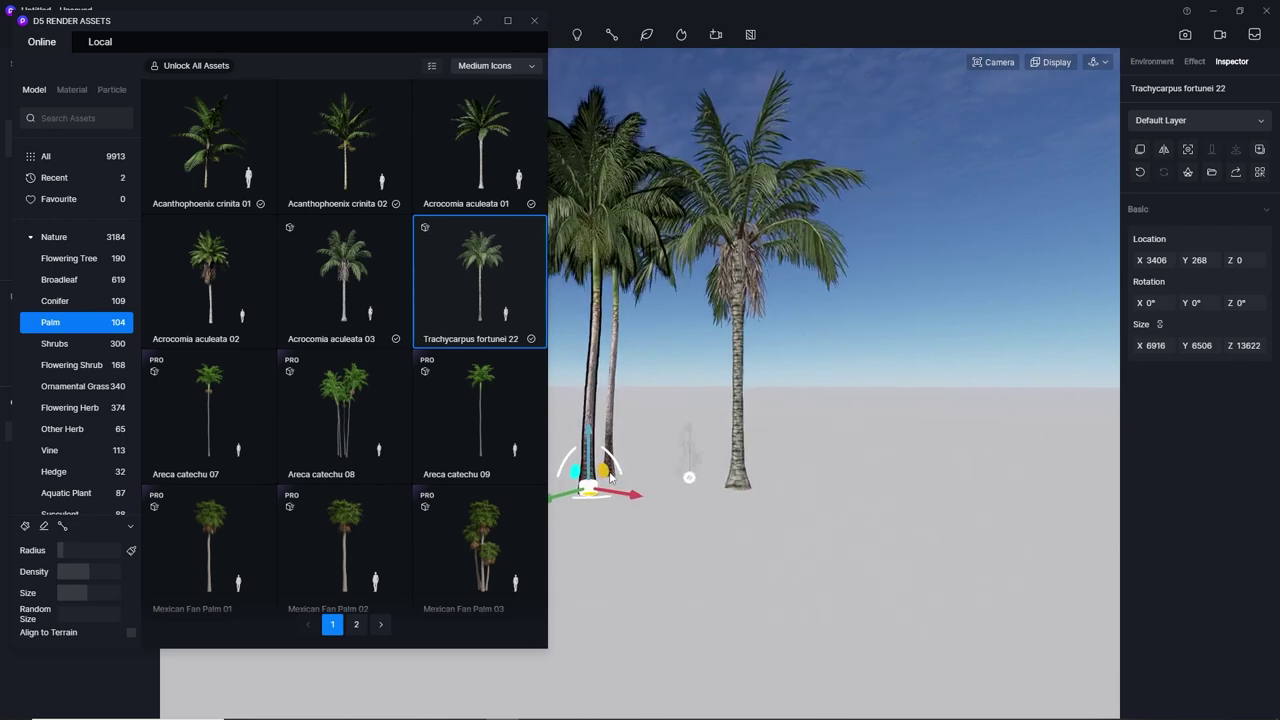
{"action": "left_click", "coordinate": [534, 21]}
Drop a second Trachycarpus fortunei 22 palm and review post-processing: LUT off, White Balance 6500, Bloom 0.2.
{"action": "left_click", "coordinate": [991, 151]}
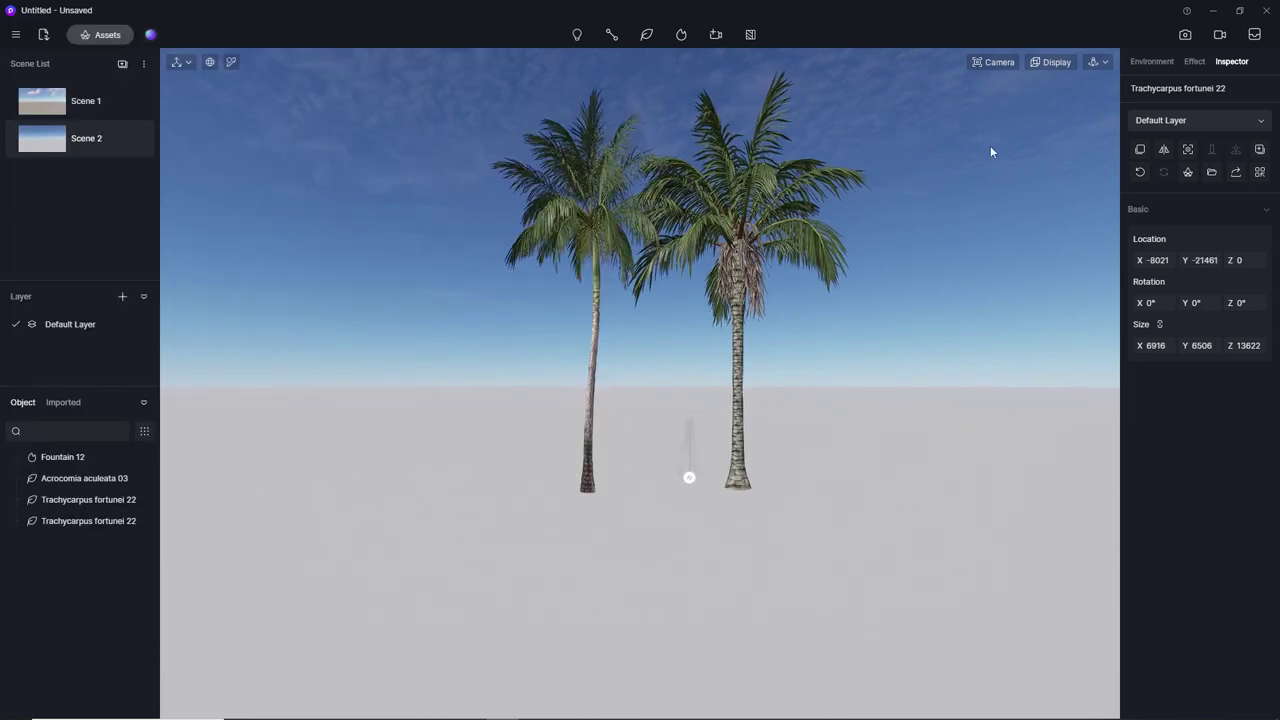
{"action": "left_click", "coordinate": [1193, 62]}
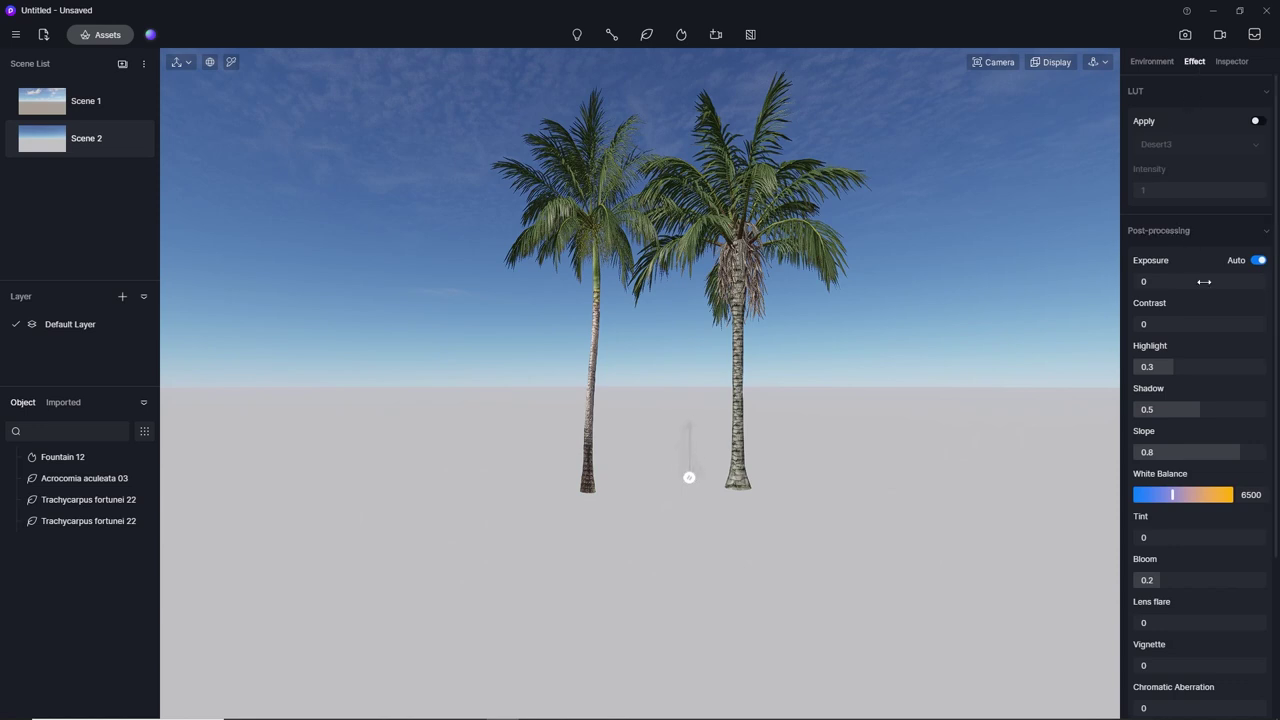
{"action": "scroll", "coordinate": [1206, 359], "scroll_direction": "down", "scroll_amount": 2}
{"action": "scroll", "coordinate": [1210, 364], "scroll_direction": "down", "scroll_amount": 2}
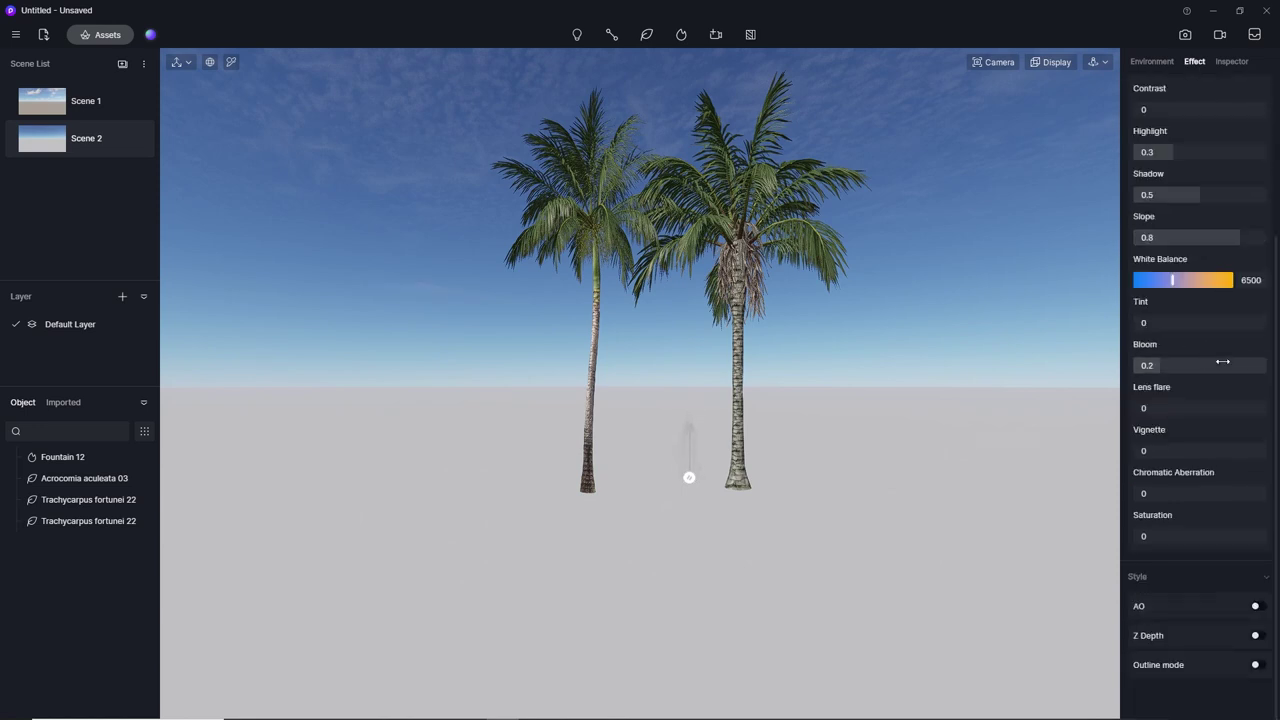
{"action": "scroll", "coordinate": [1225, 361], "scroll_direction": "up", "scroll_amount": 2}
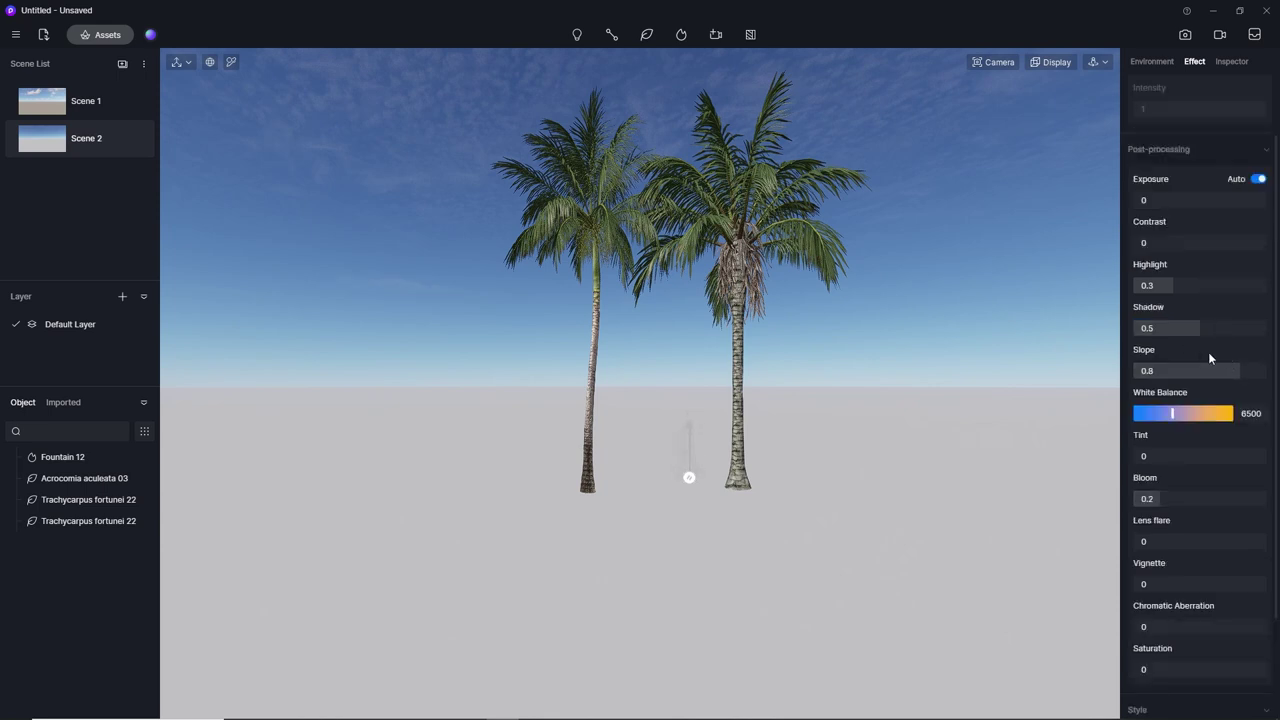
{"action": "scroll", "coordinate": [1220, 340], "scroll_direction": "up", "scroll_amount": 1}
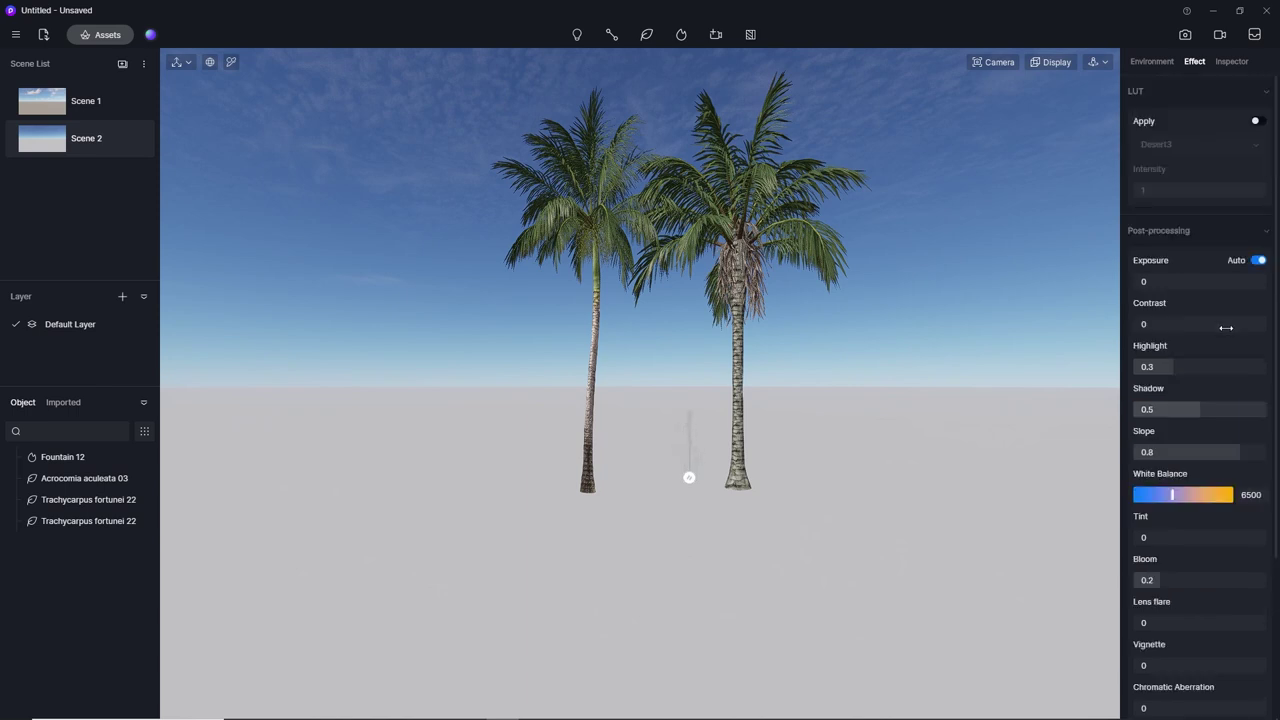
Bring up the environment and weather settings and select the second Trachycarpus fortunei 22 palm.
{"action": "left_click", "coordinate": [1158, 62]}
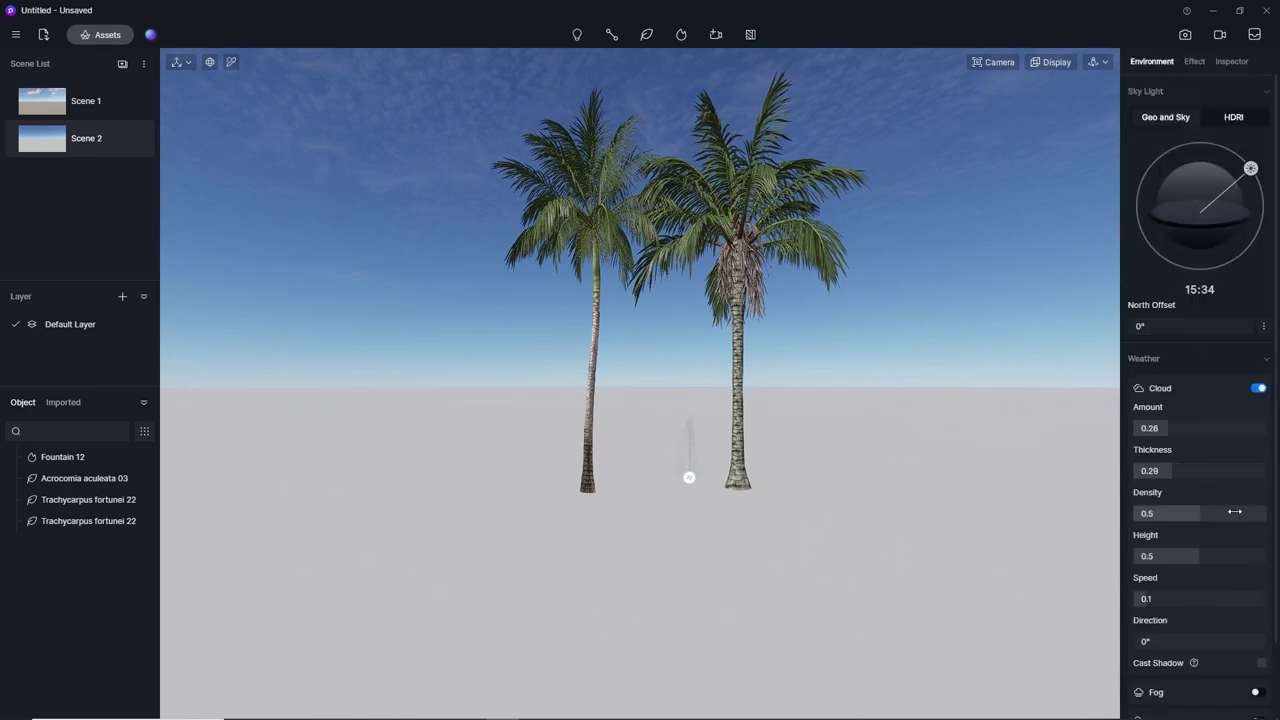
{"action": "scroll", "coordinate": [1235, 511], "scroll_direction": "down", "scroll_amount": 1}
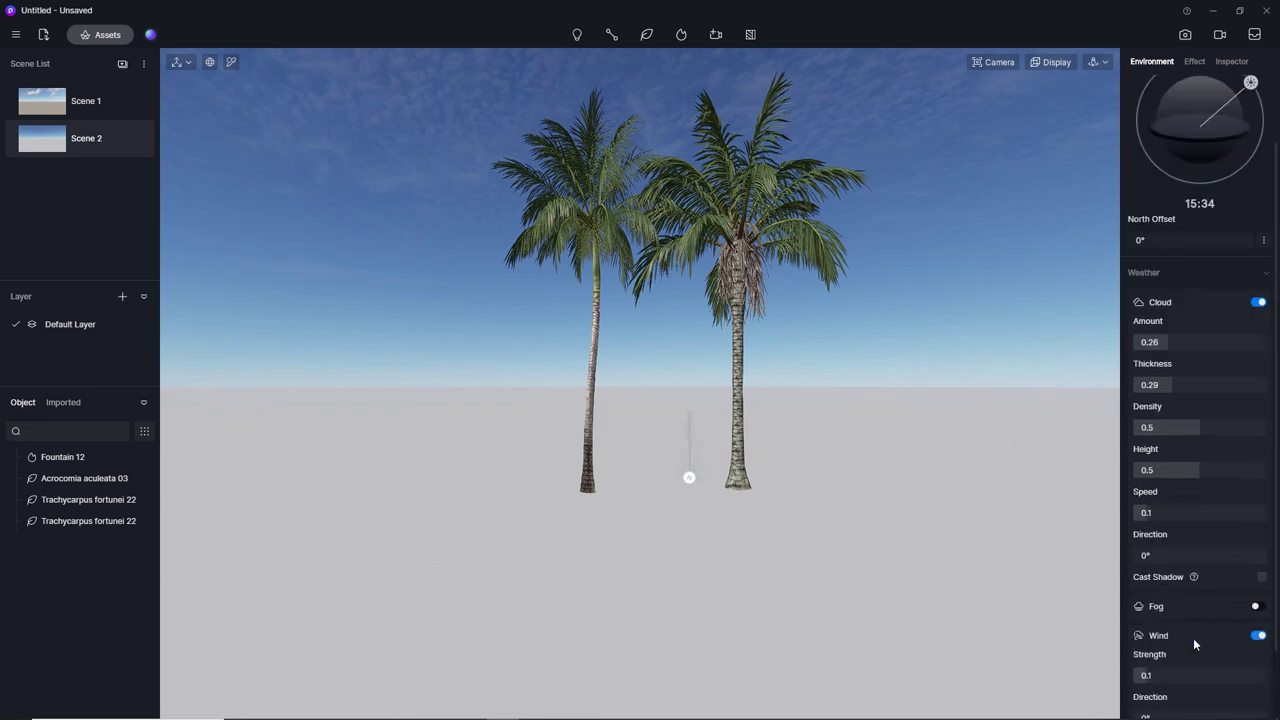
{"action": "scroll", "coordinate": [1230, 623], "scroll_direction": "down", "scroll_amount": 1}
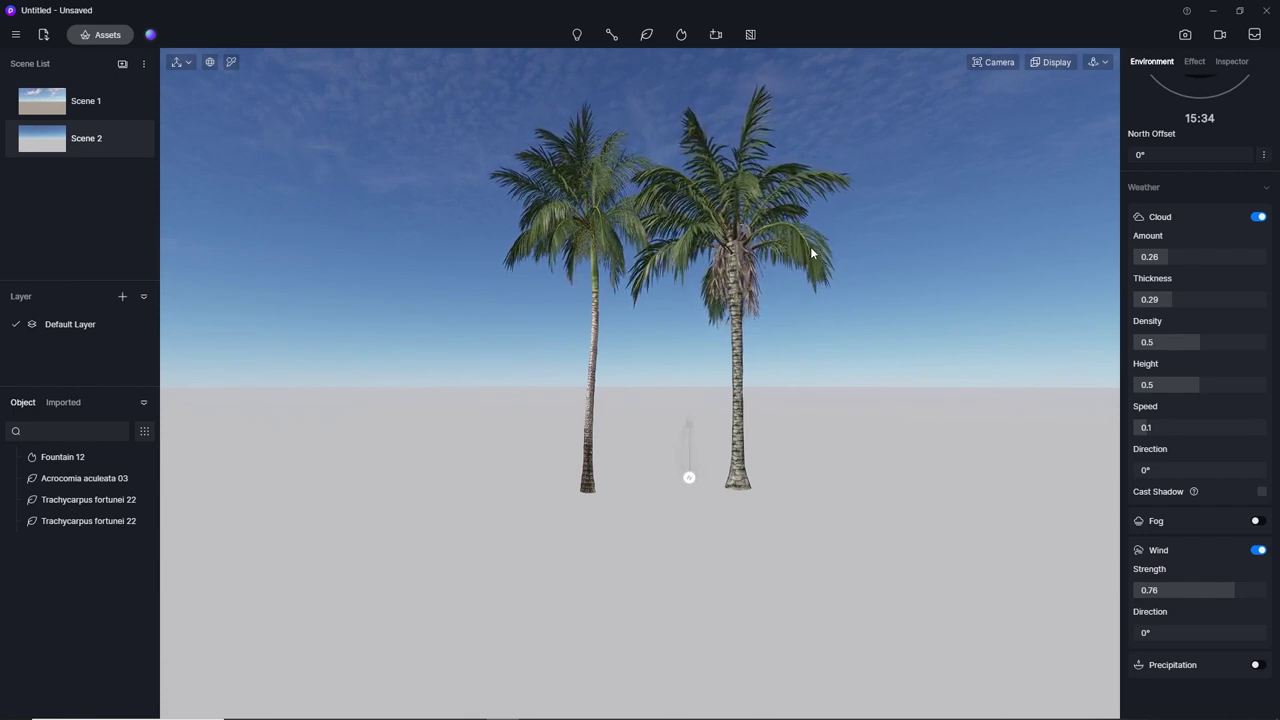
{"action": "left_click", "coordinate": [688, 477]}
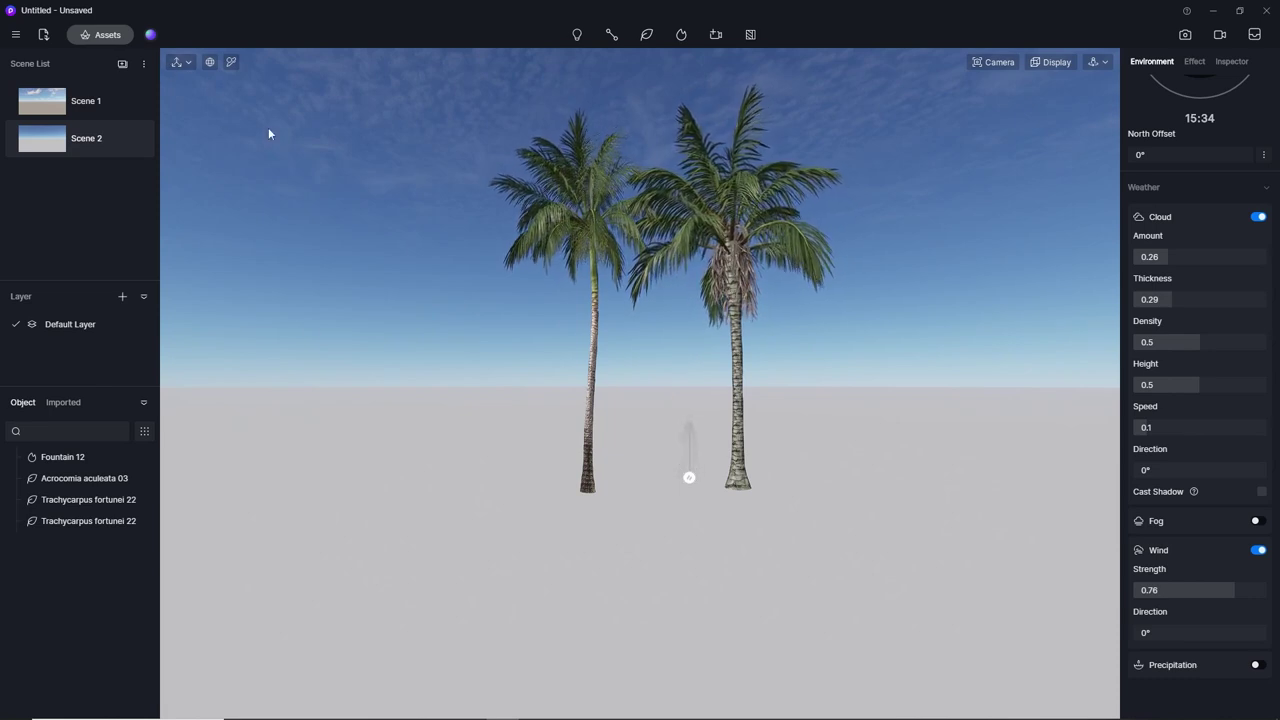
{"action": "left_click", "coordinate": [688, 474]}
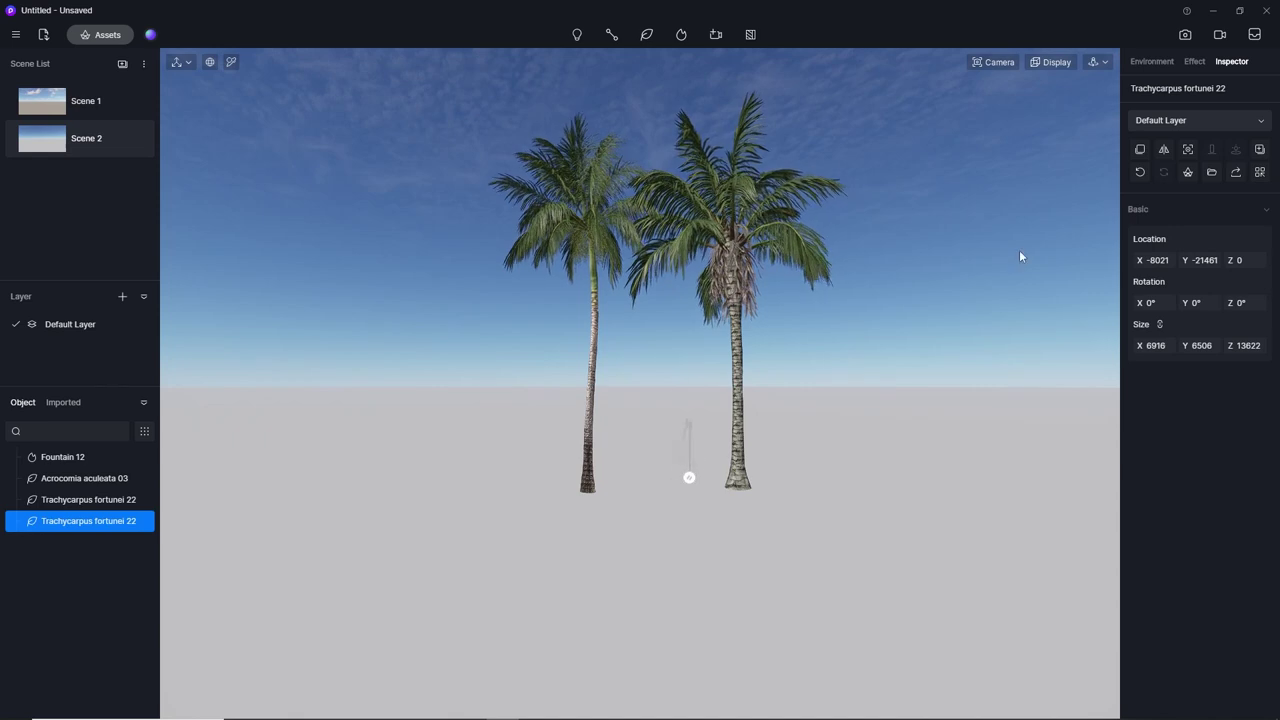
Scrub the wind direction from 127.8° through 0° to 82.8° at wind strength 0.76.
{"action": "left_click", "coordinate": [1154, 62]}
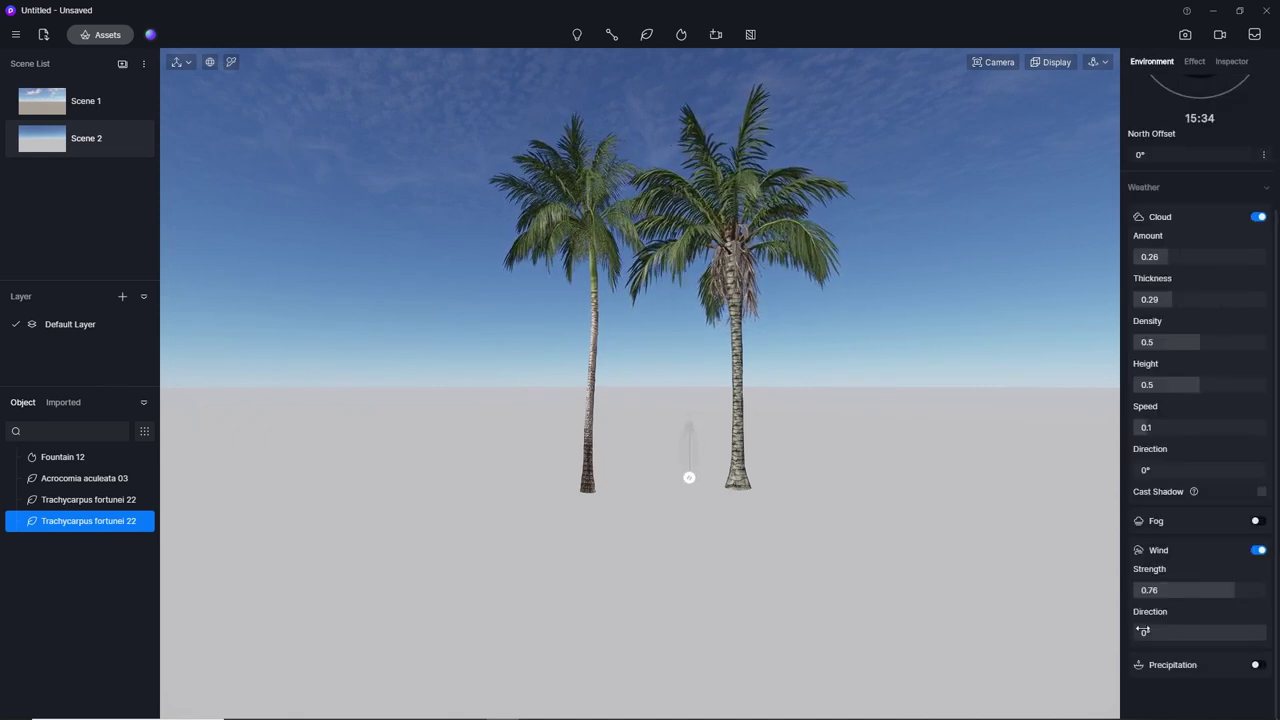
{"action": "left_click_drag", "start_coordinate": [1155, 631], "coordinate": [1163, 631]}
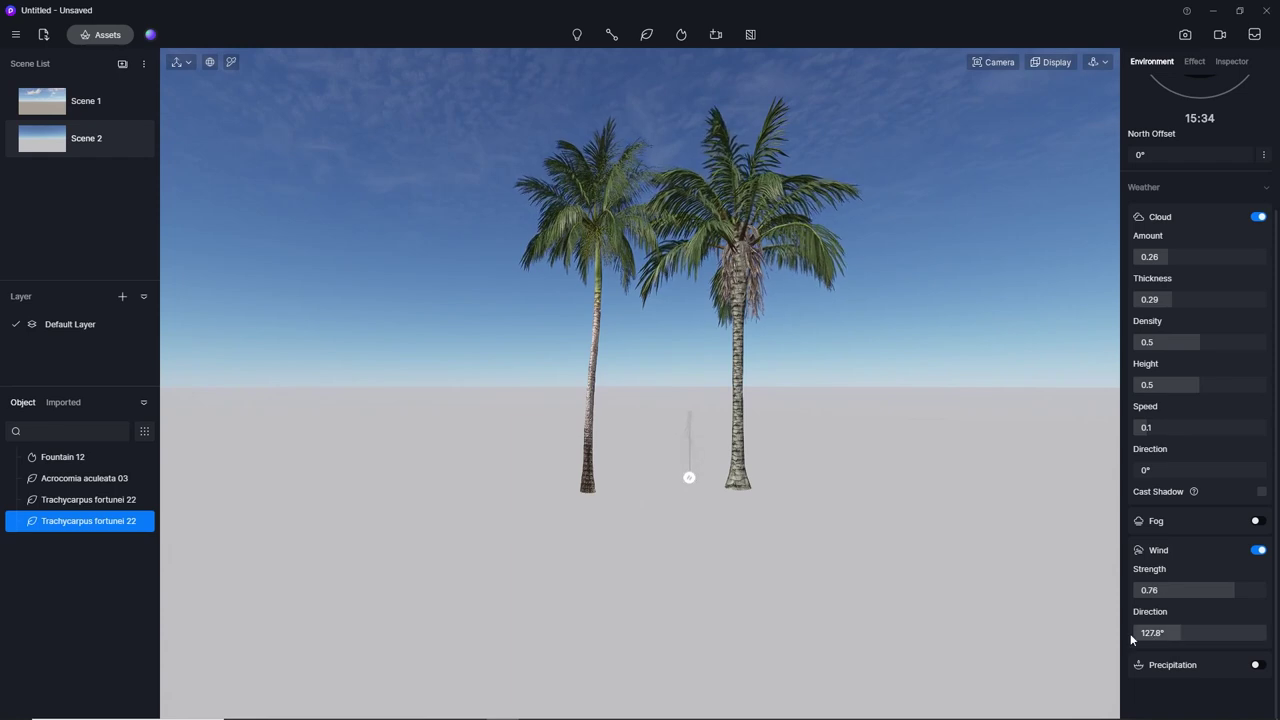
{"action": "left_click_drag", "start_coordinate": [1160, 632], "coordinate": [1127, 639]}
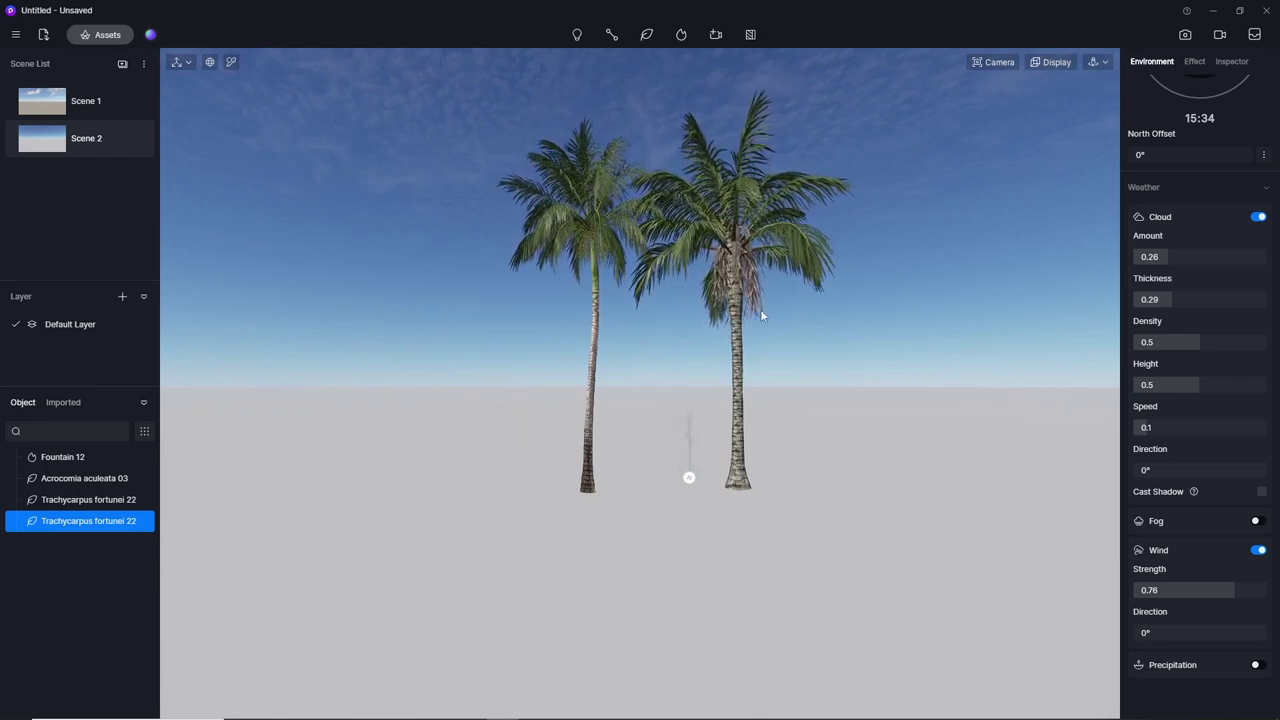
{"action": "left_click_drag", "start_coordinate": [1145, 633], "coordinate": [1157, 633]}
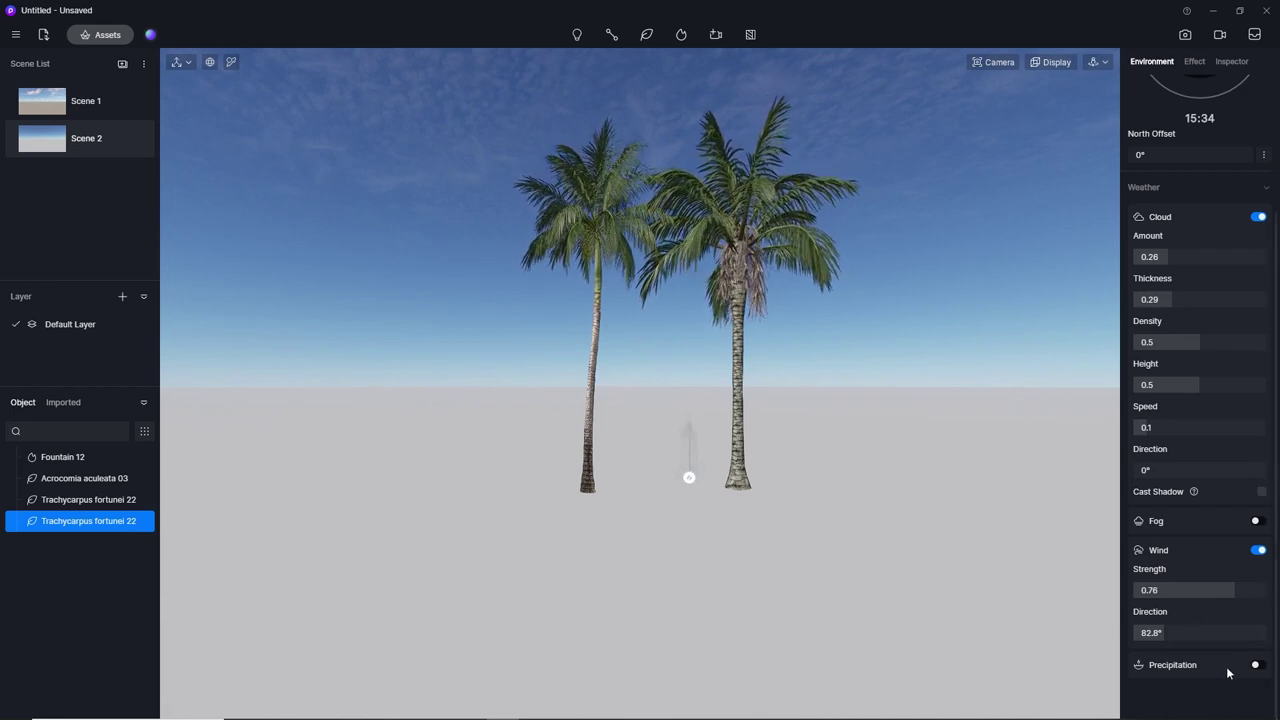
Try snow on the precipitation slider, then set it fully to rain at strength 0.5, puddles 0.5.
{"action": "scroll", "coordinate": [1211, 651], "scroll_direction": "down", "scroll_amount": 2}
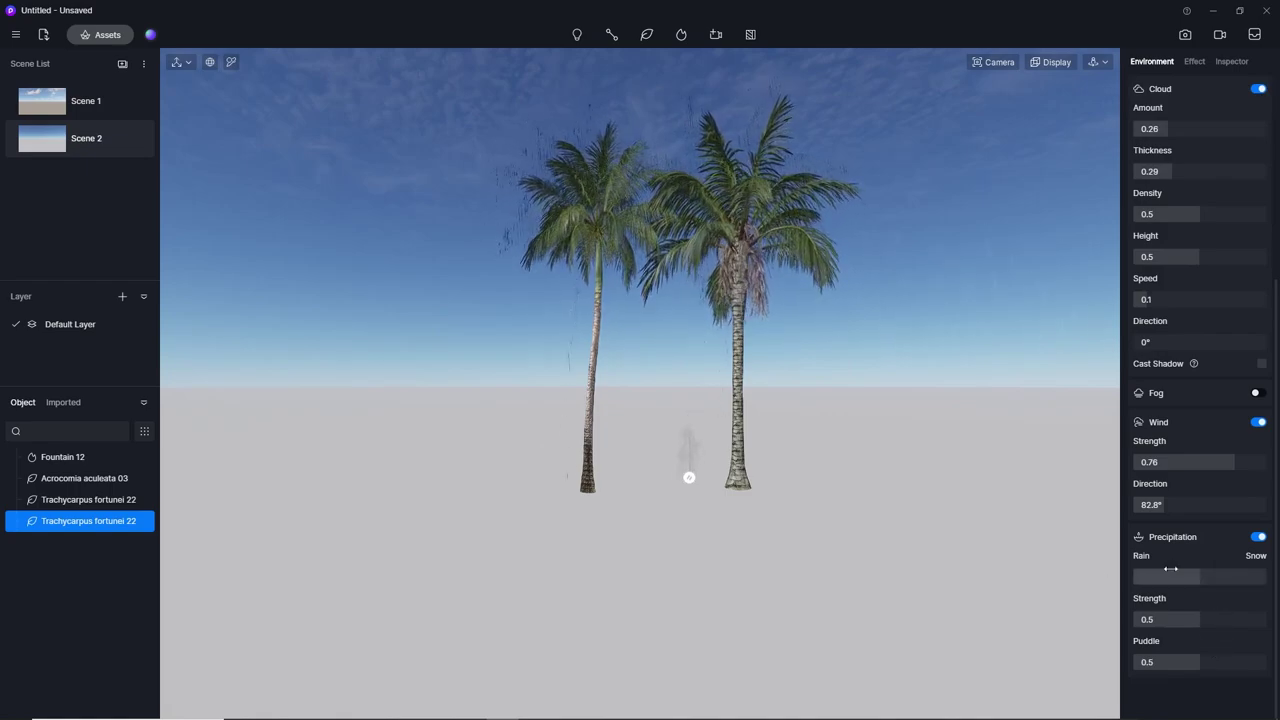
{"action": "left_click_drag", "start_coordinate": [1215, 576], "coordinate": [1261, 573]}
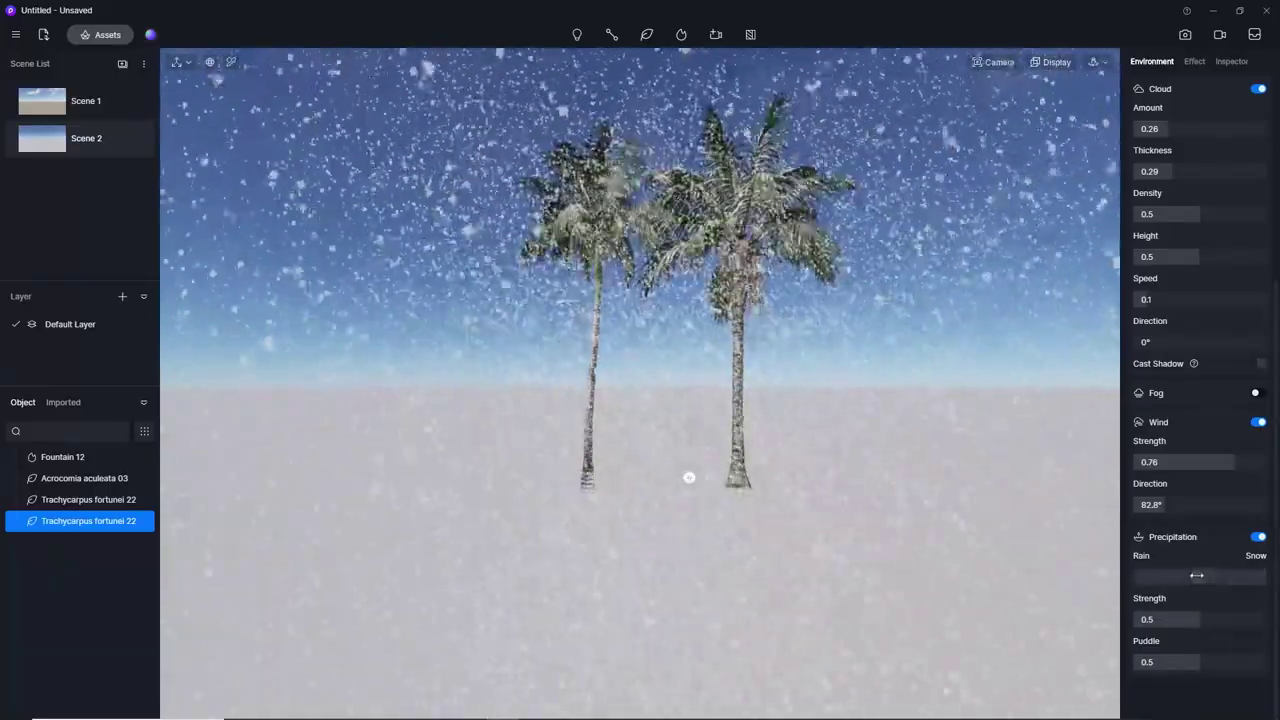
{"action": "left_click_drag", "start_coordinate": [1207, 576], "coordinate": [1141, 576]}
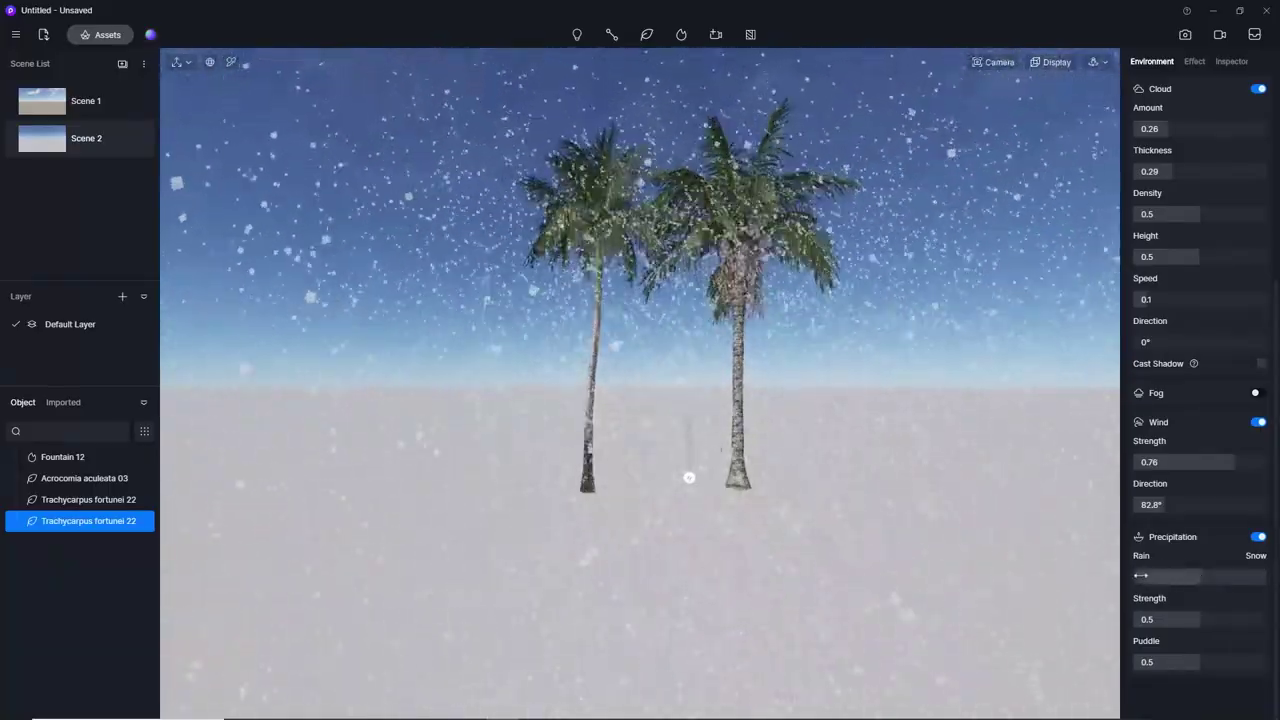
{"action": "left_click_drag", "start_coordinate": [1159, 577], "coordinate": [1128, 577]}
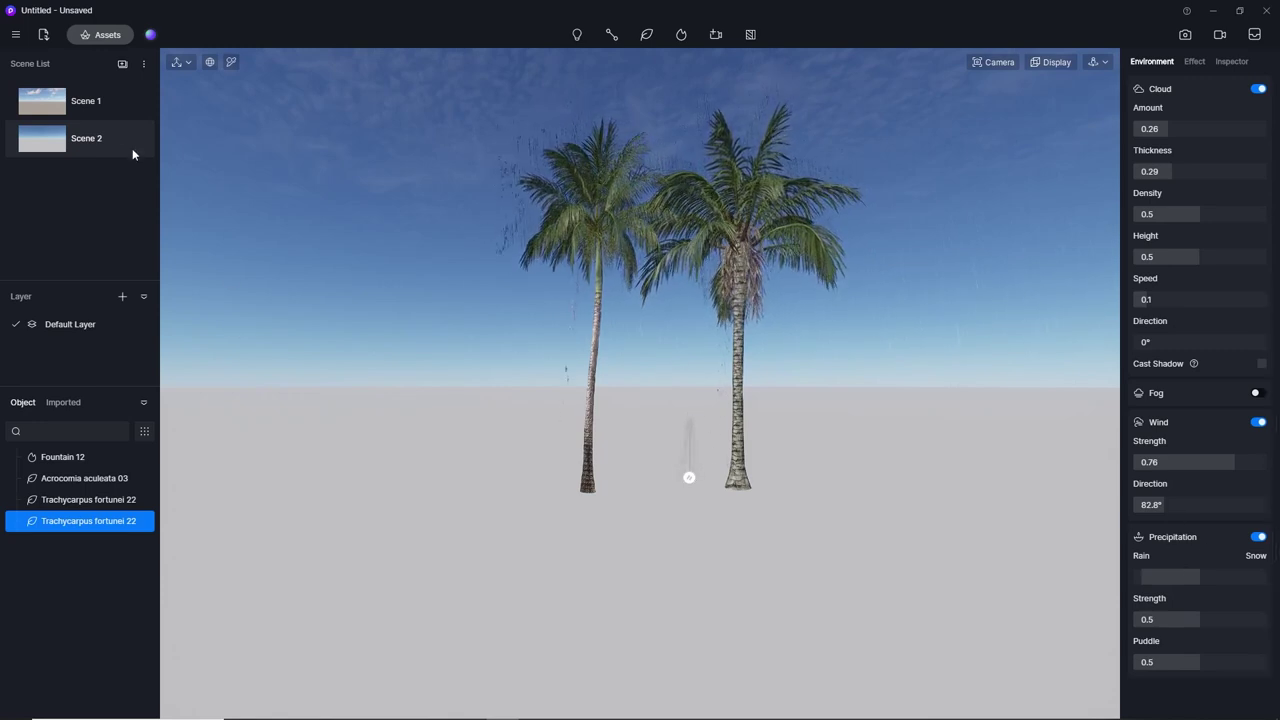
{"action": "mouse_move", "coordinate": [86, 138]}
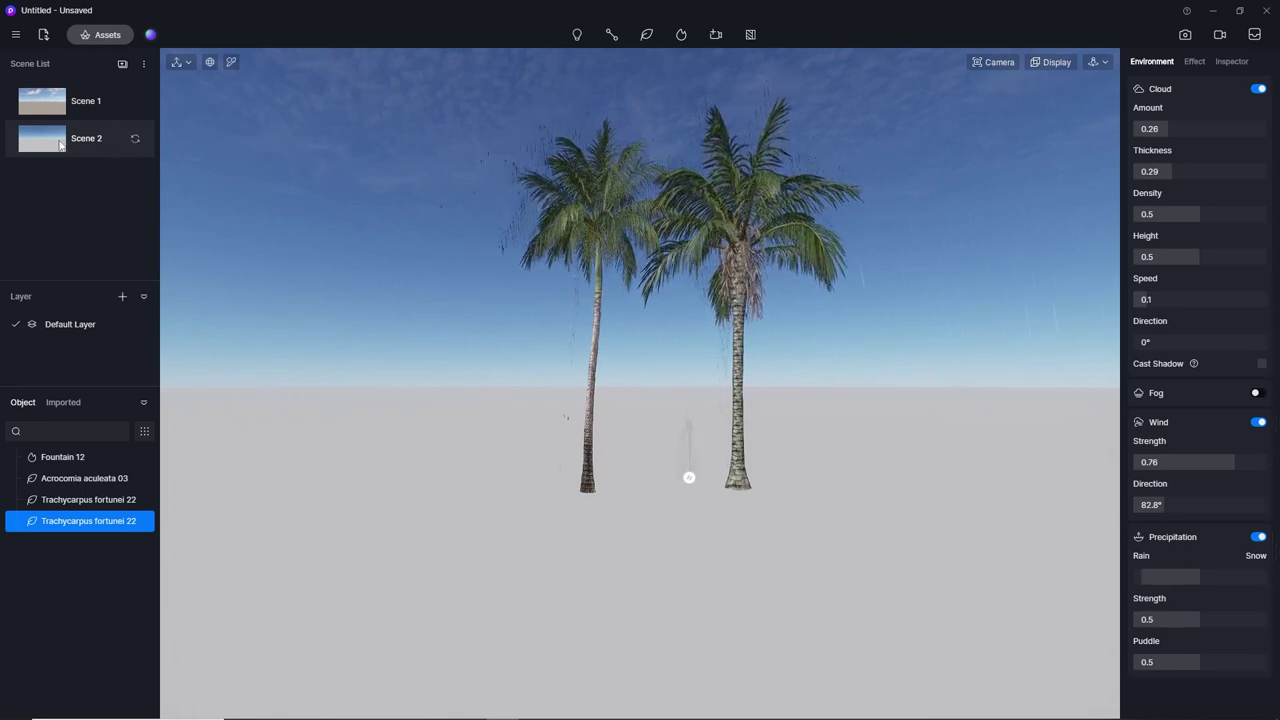
Update Scene 2 with the current view and weather, compare against Scene 1, and return to Scene 2.
{"action": "left_click", "coordinate": [134, 139]}
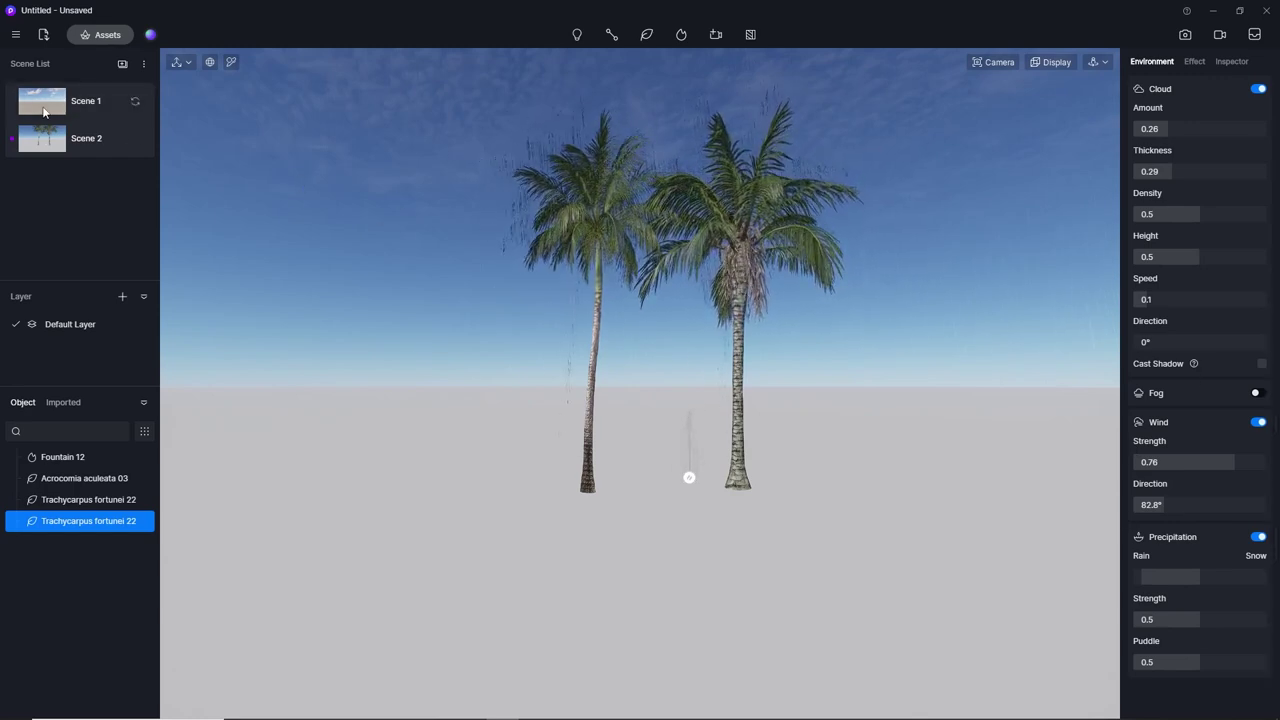
{"action": "left_click", "coordinate": [50, 101]}
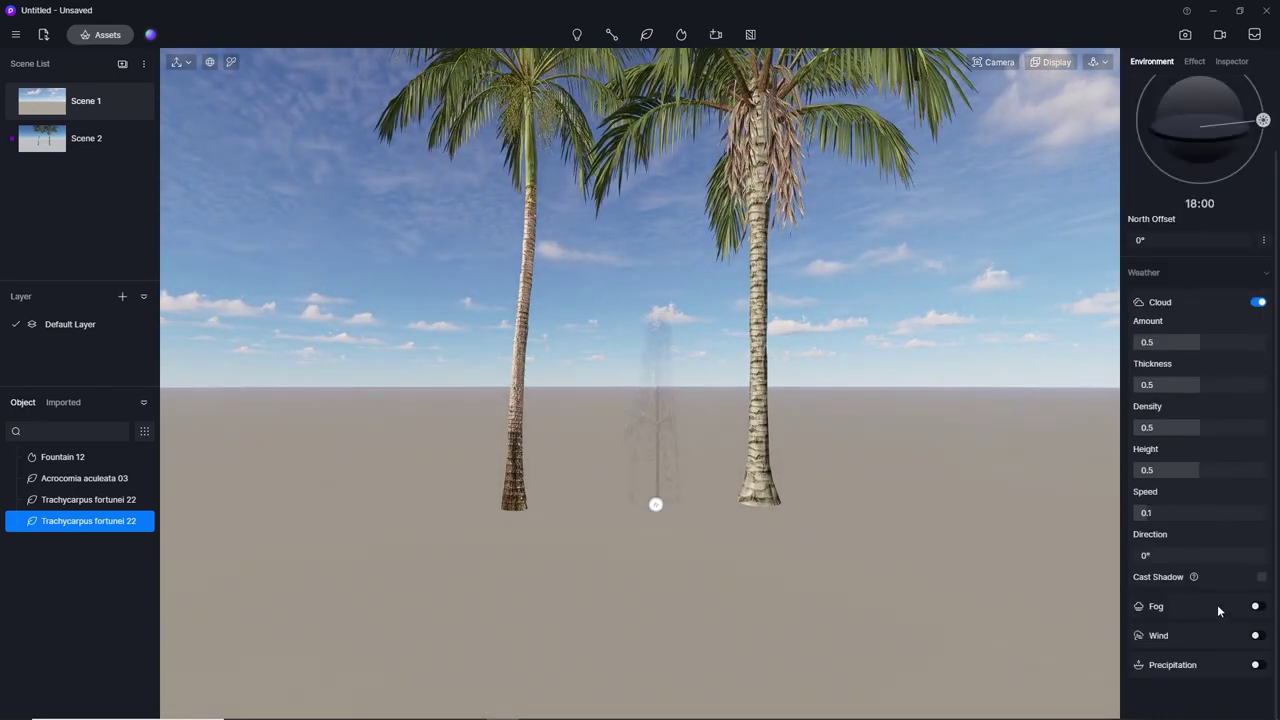
{"action": "left_click", "coordinate": [33, 147]}
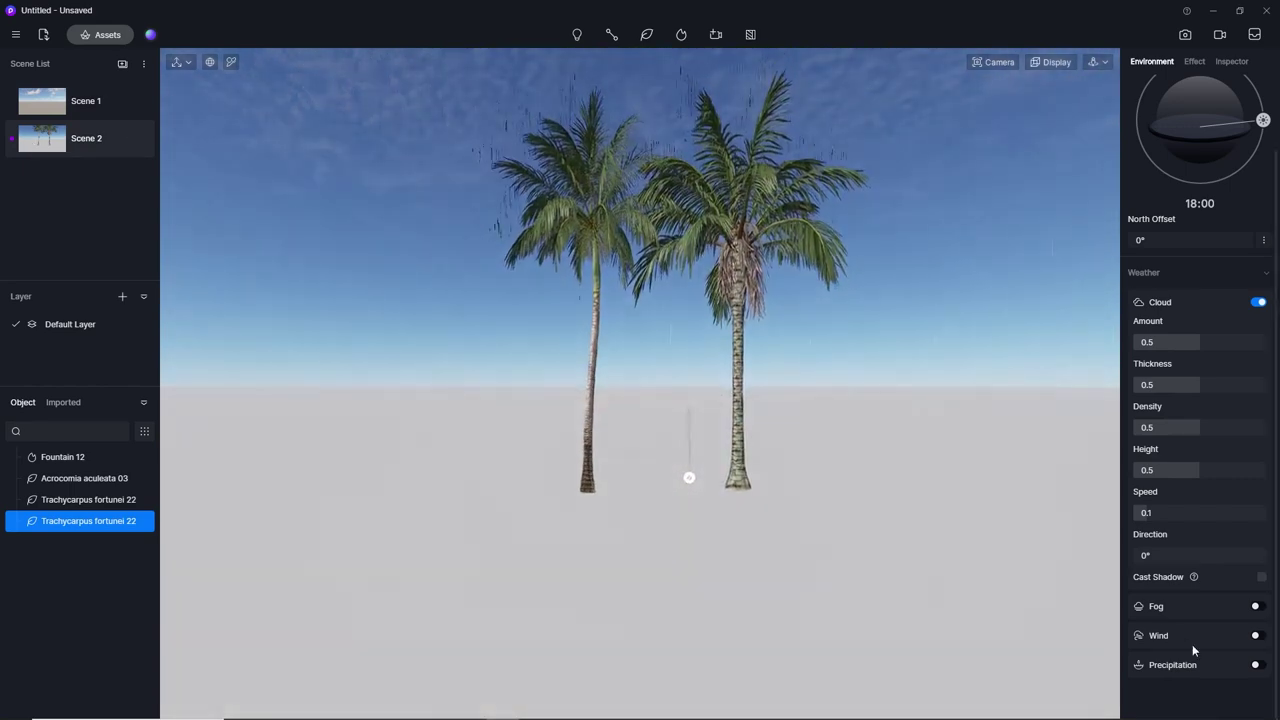
{"action": "scroll", "coordinate": [1230, 630], "scroll_direction": "down", "scroll_amount": 2}
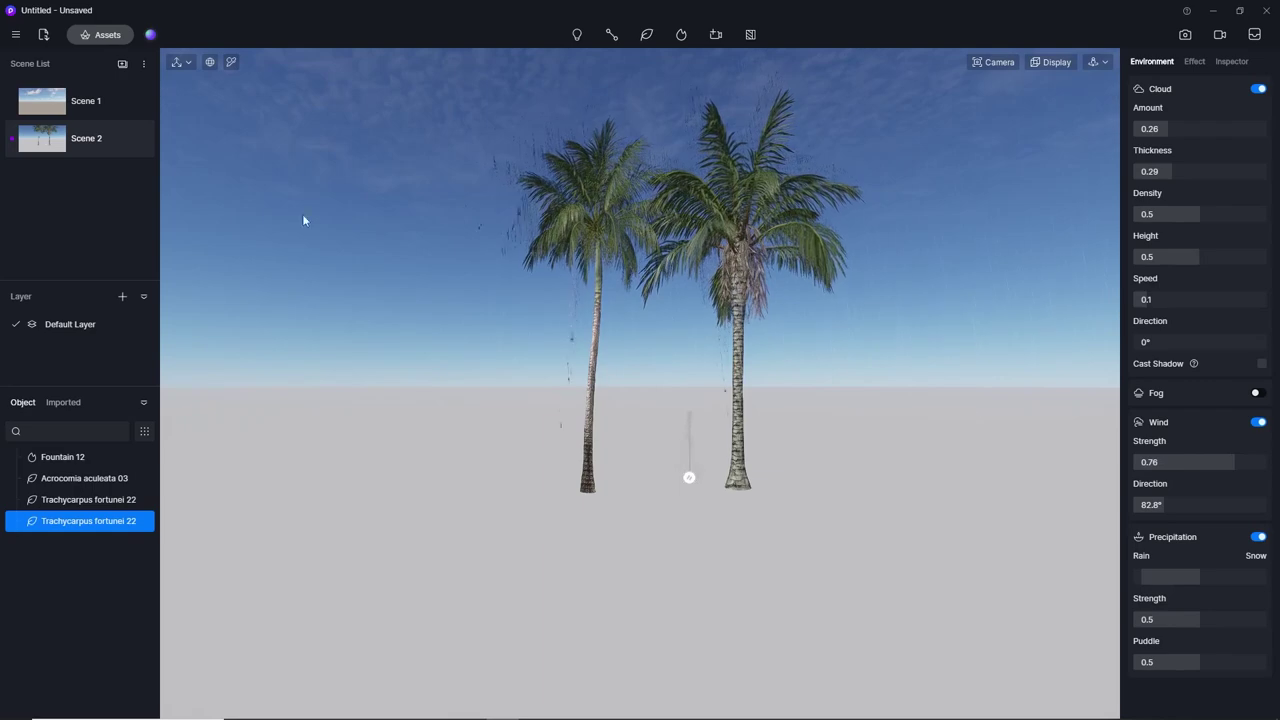
{"action": "double_click", "coordinate": [77, 106]}
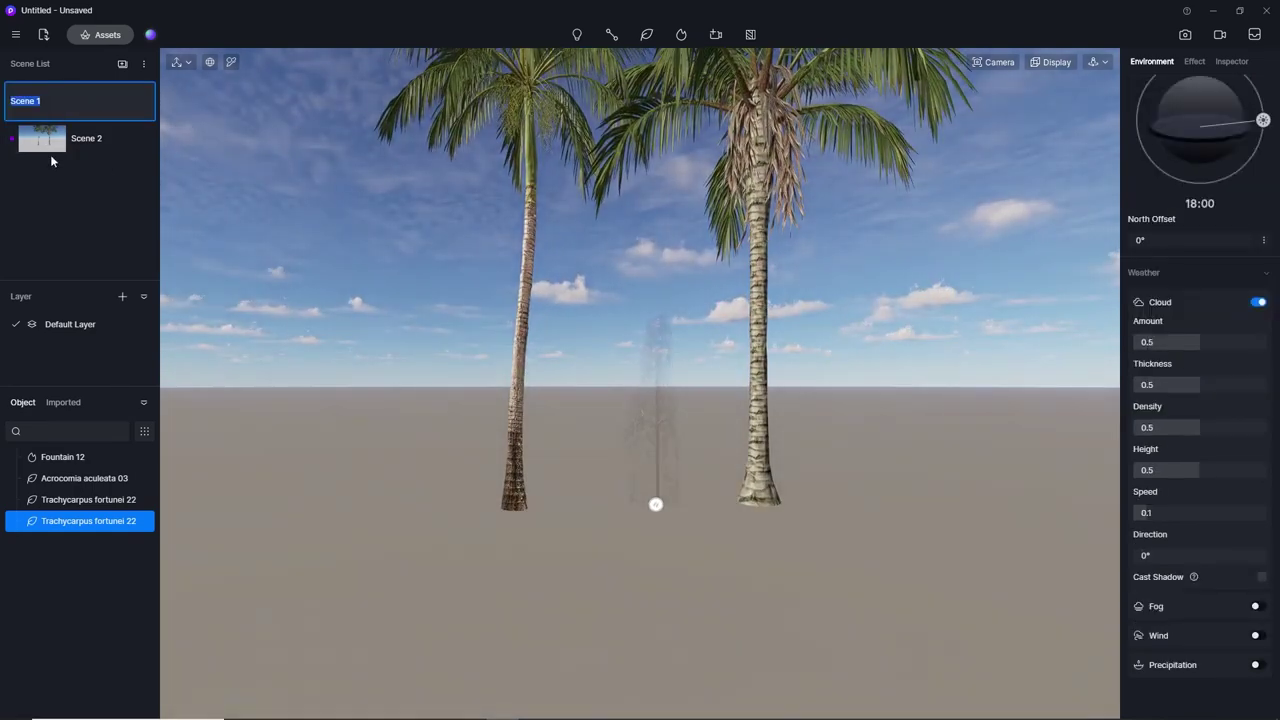
{"action": "left_click", "coordinate": [45, 145]}
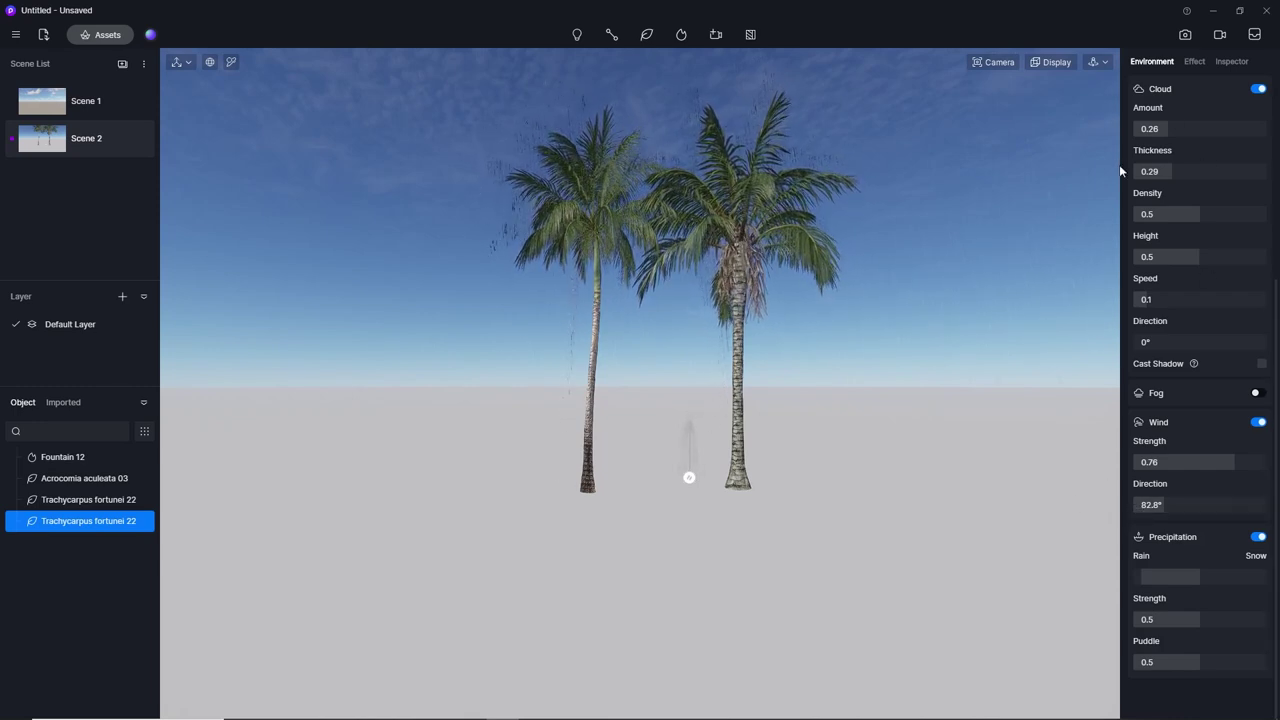
{"action": "scroll", "coordinate": [1194, 594], "scroll_direction": "up", "scroll_amount": 2}
{"action": "scroll", "coordinate": [1194, 589], "scroll_direction": "up", "scroll_amount": 2}
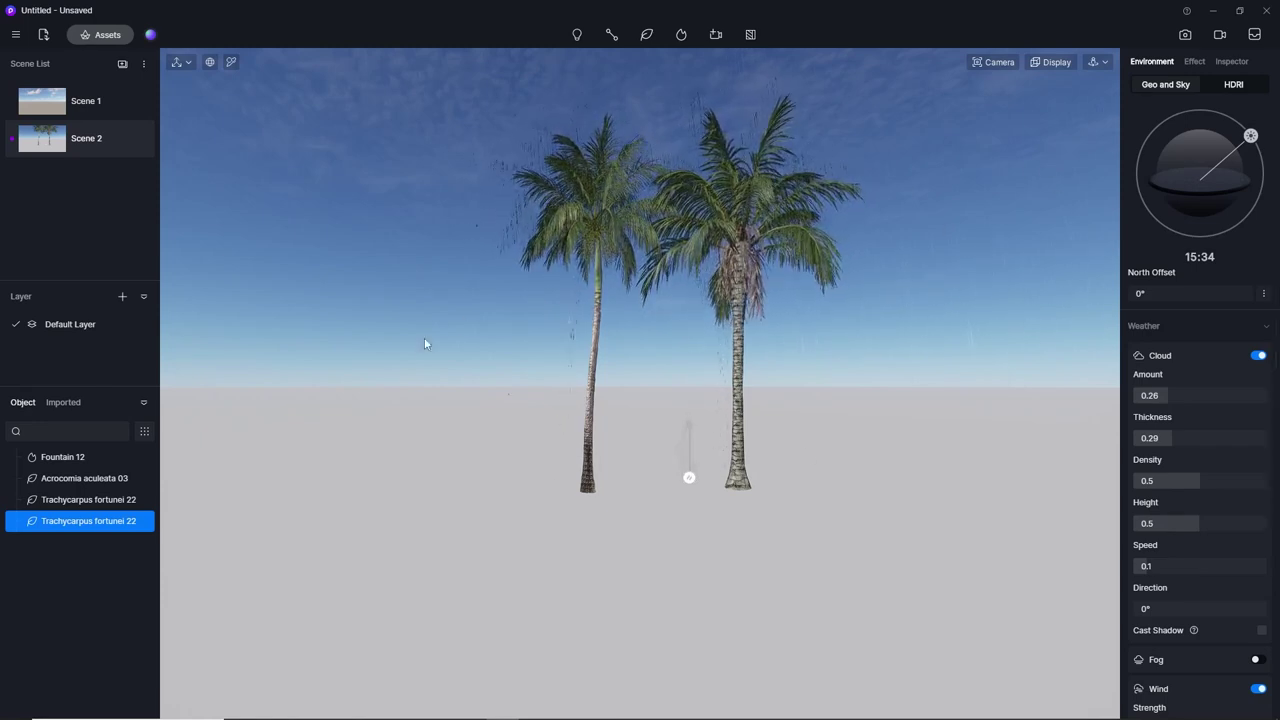
Browse Nature assets, select the foreground palm, try scatter painting, then close the asset library.
{"action": "left_click", "coordinate": [104, 35]}
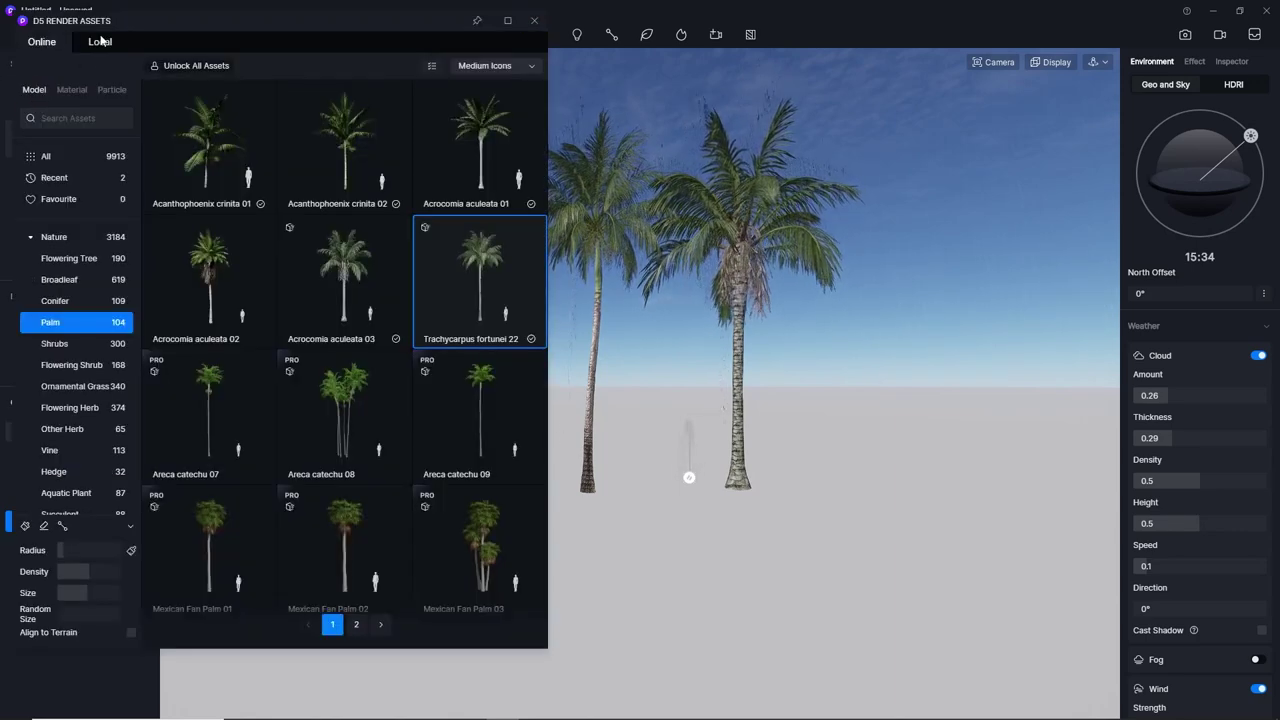
{"action": "left_click", "coordinate": [67, 240]}
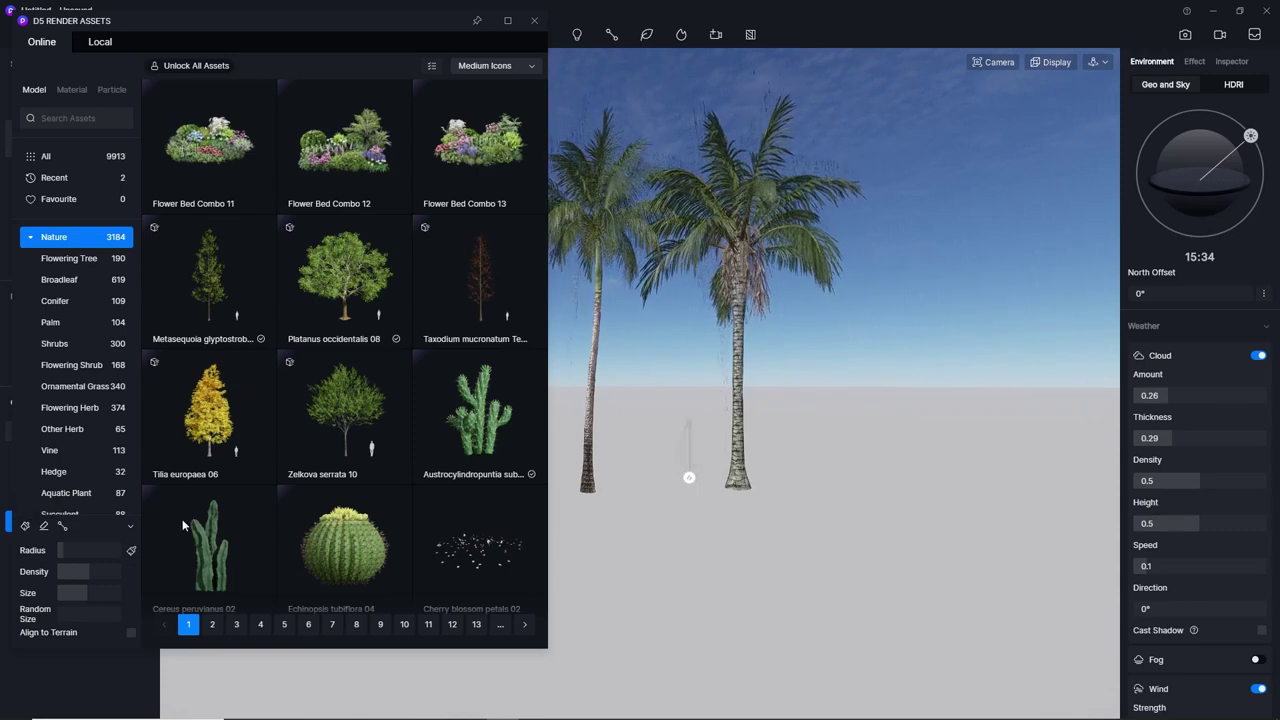
{"action": "scroll", "coordinate": [866, 474], "scroll_direction": "down", "scroll_amount": 3}
{"action": "scroll", "coordinate": [850, 468], "scroll_direction": "down", "scroll_amount": 3}
{"action": "right_click_drag", "start_coordinate": [851, 485], "coordinate": [756, 608]}
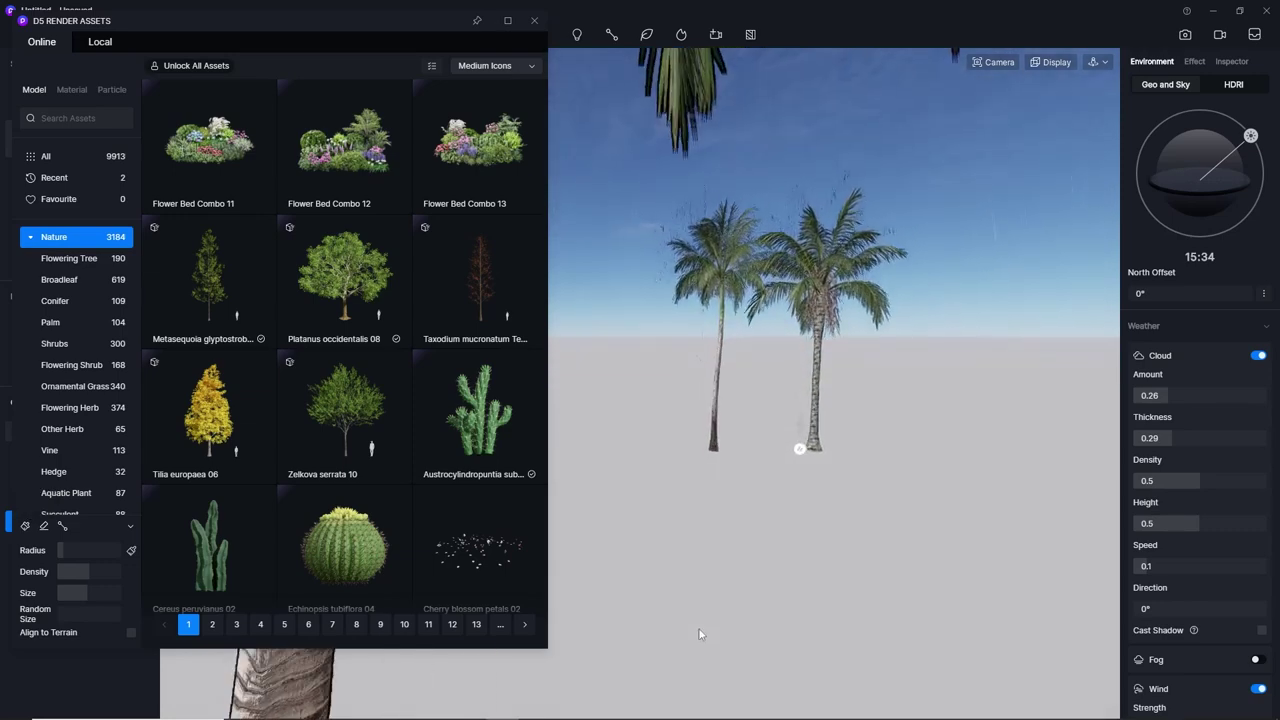
{"action": "scroll", "coordinate": [616, 601], "scroll_direction": "down", "scroll_amount": 3}
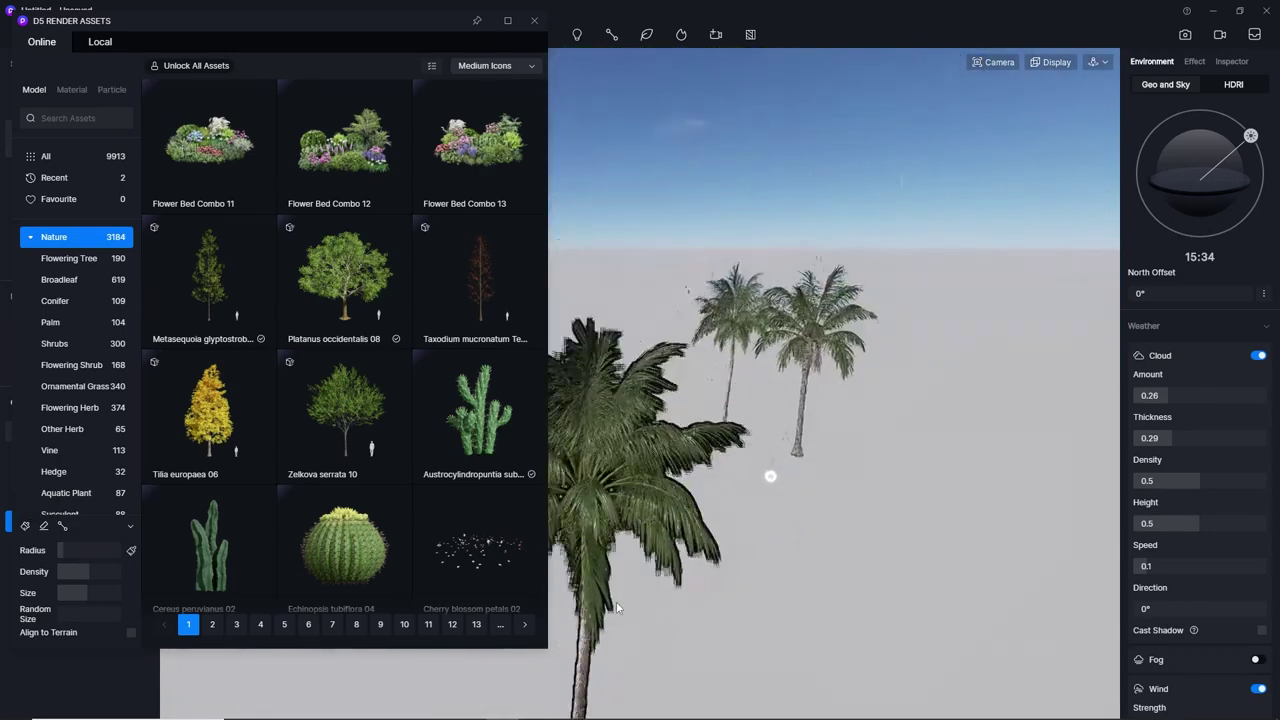
{"action": "left_click", "coordinate": [615, 656]}
{"action": "mouse_move", "coordinate": [825, 540]}
{"action": "right_mouse_down"}
{"action": "mouse_move", "coordinate": [718, 627]}
{"action": "mouse_move", "coordinate": [892, 437]}
{"action": "right_mouse_up"}
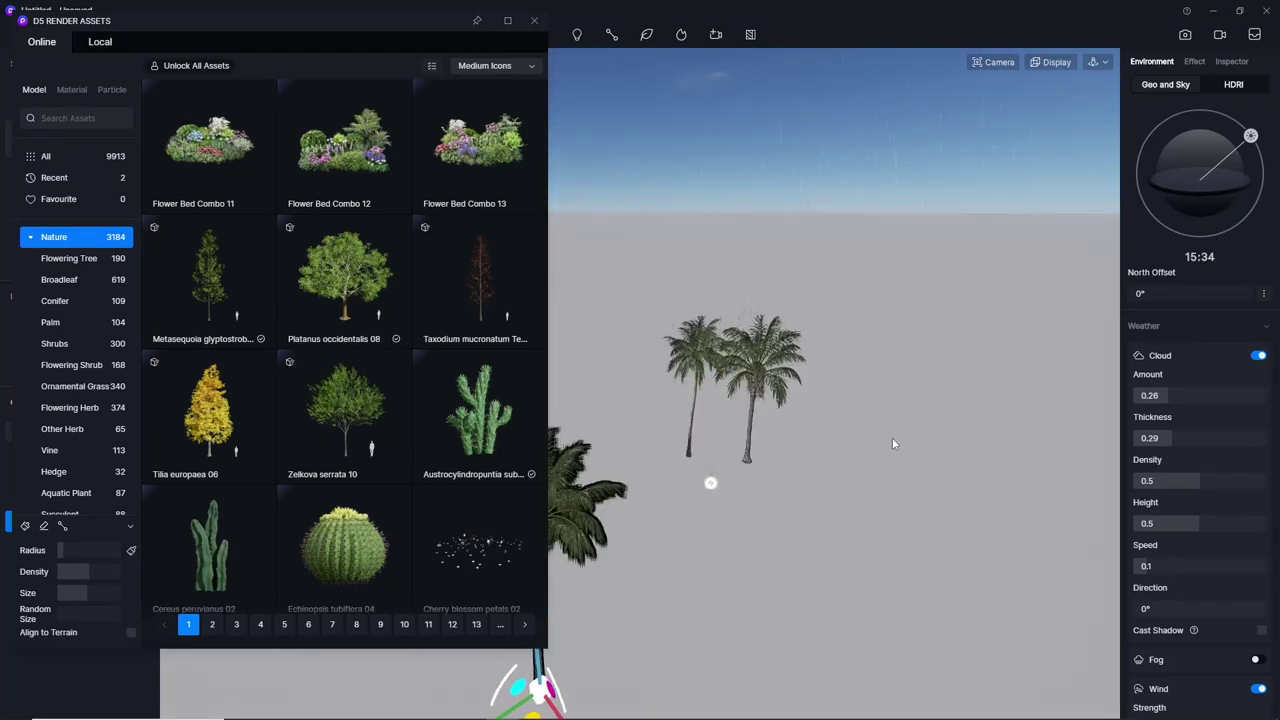
{"action": "left_click", "coordinate": [25, 525]}
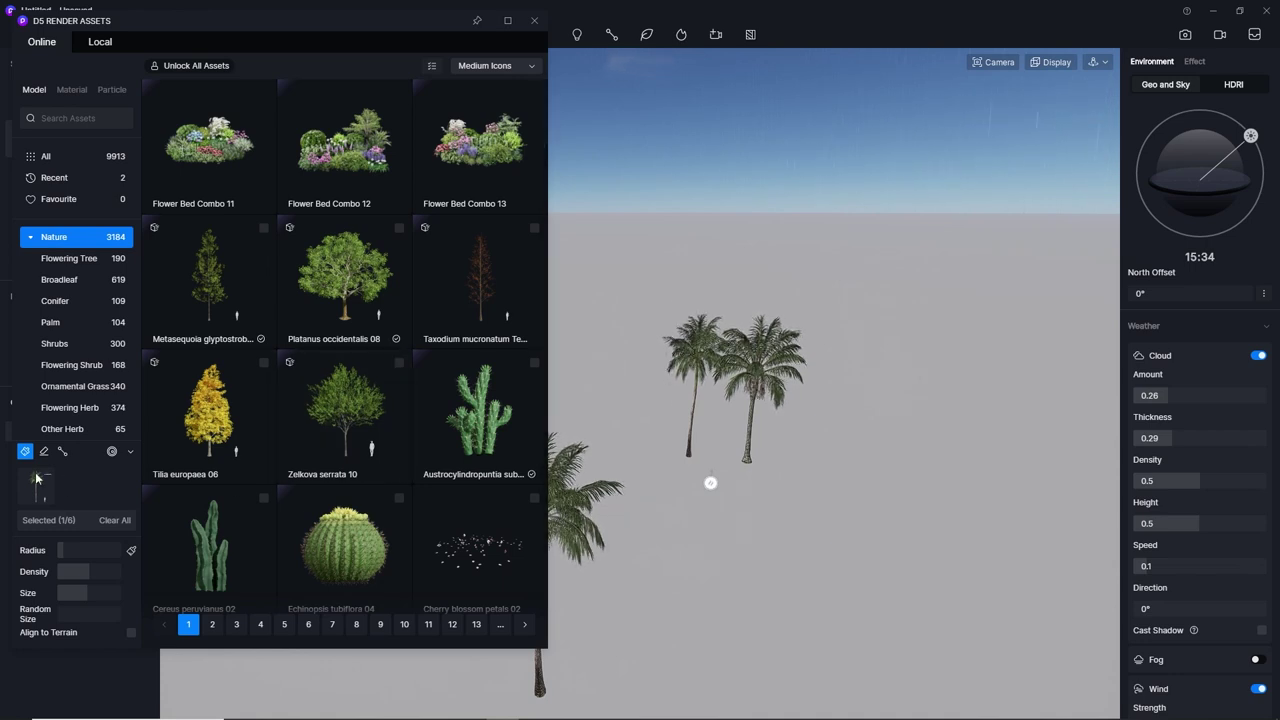
{"action": "scroll", "coordinate": [653, 506], "scroll_direction": "down", "scroll_amount": 3}
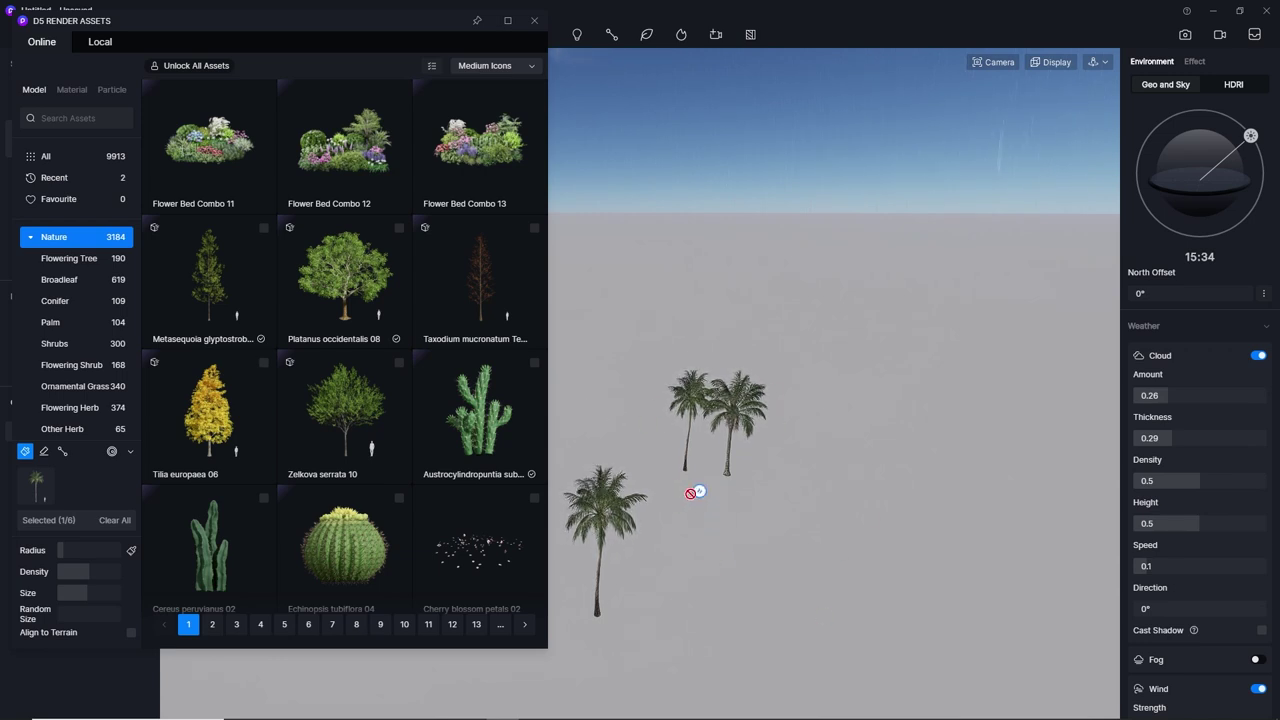
{"action": "left_click", "coordinate": [534, 20]}
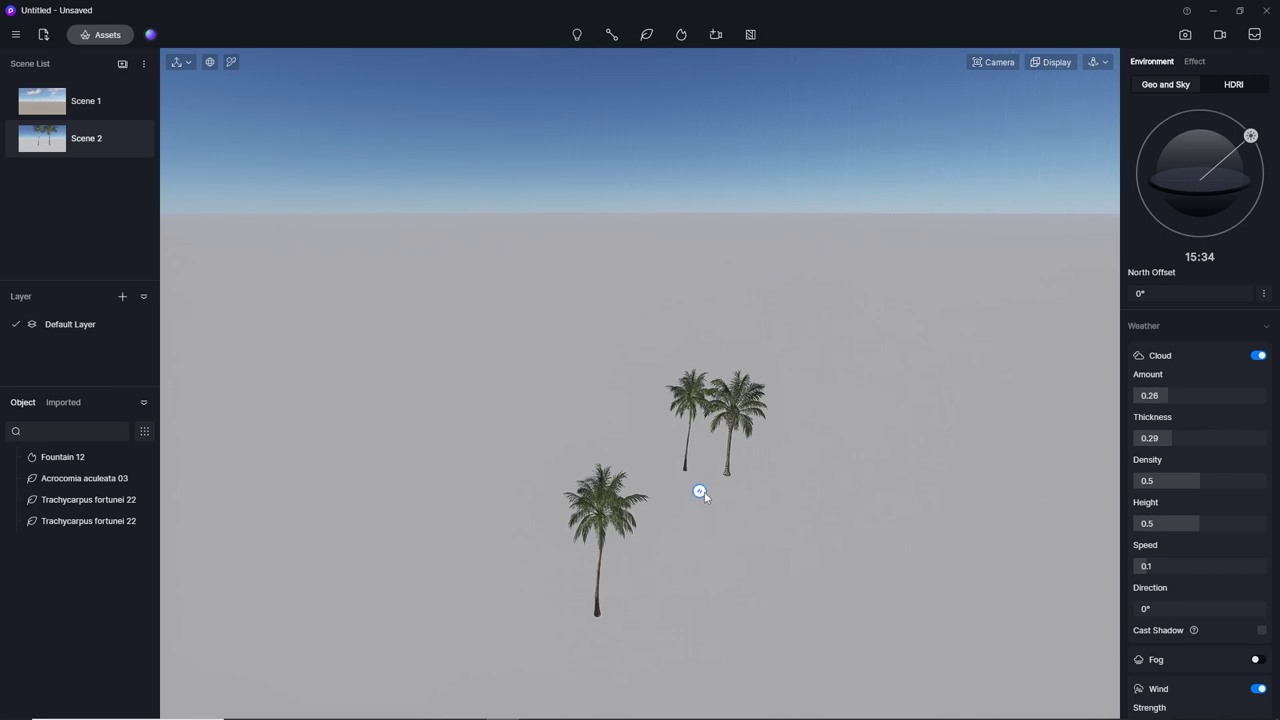
Delete Fountain 12 from the scene and bring up the vegetation brush in the asset library.
{"action": "left_click", "coordinate": [701, 493]}
{"action": "right_click_drag", "start_coordinate": [763, 494], "coordinate": [728, 505]}
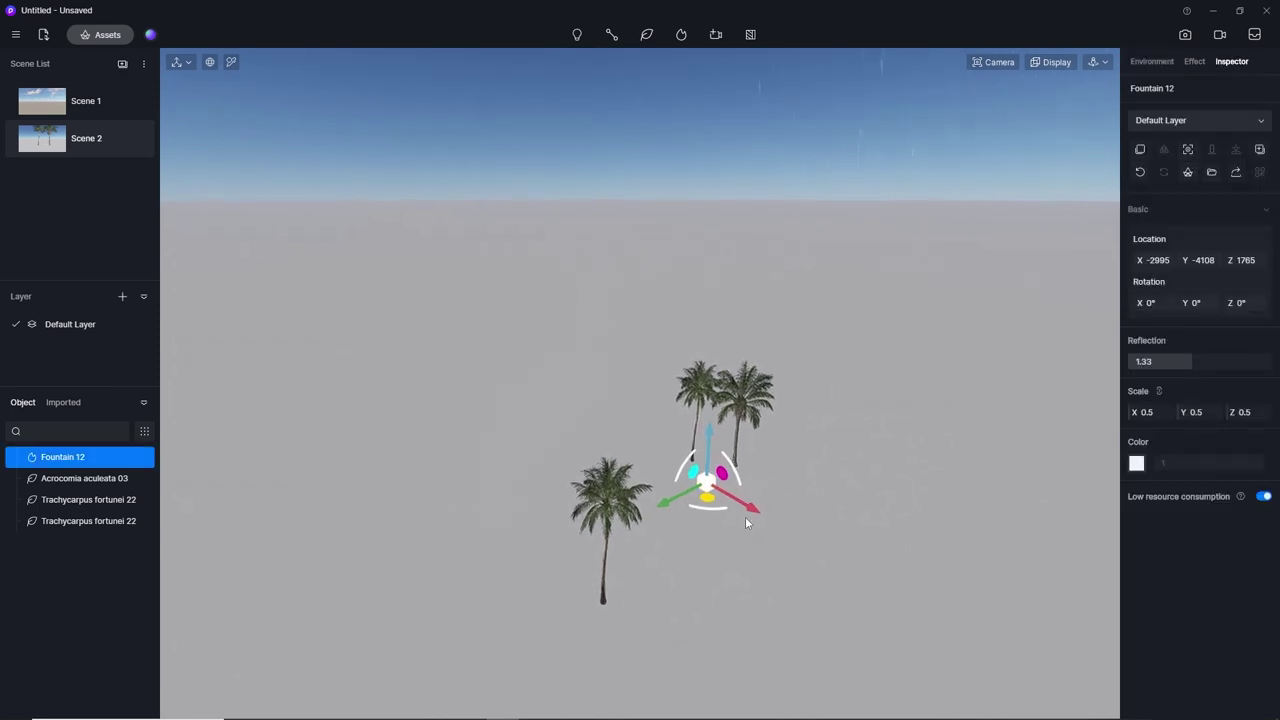
{"action": "key", "text": "Delete"}
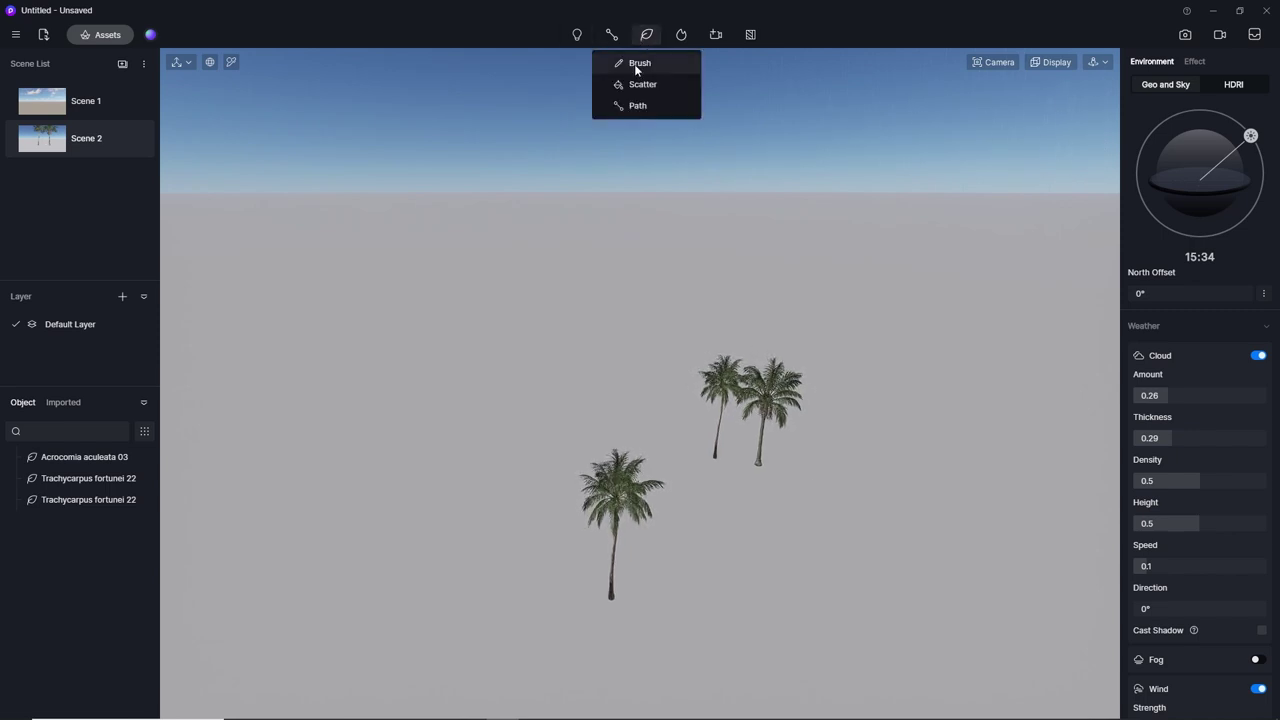
{"action": "left_click", "coordinate": [634, 60]}
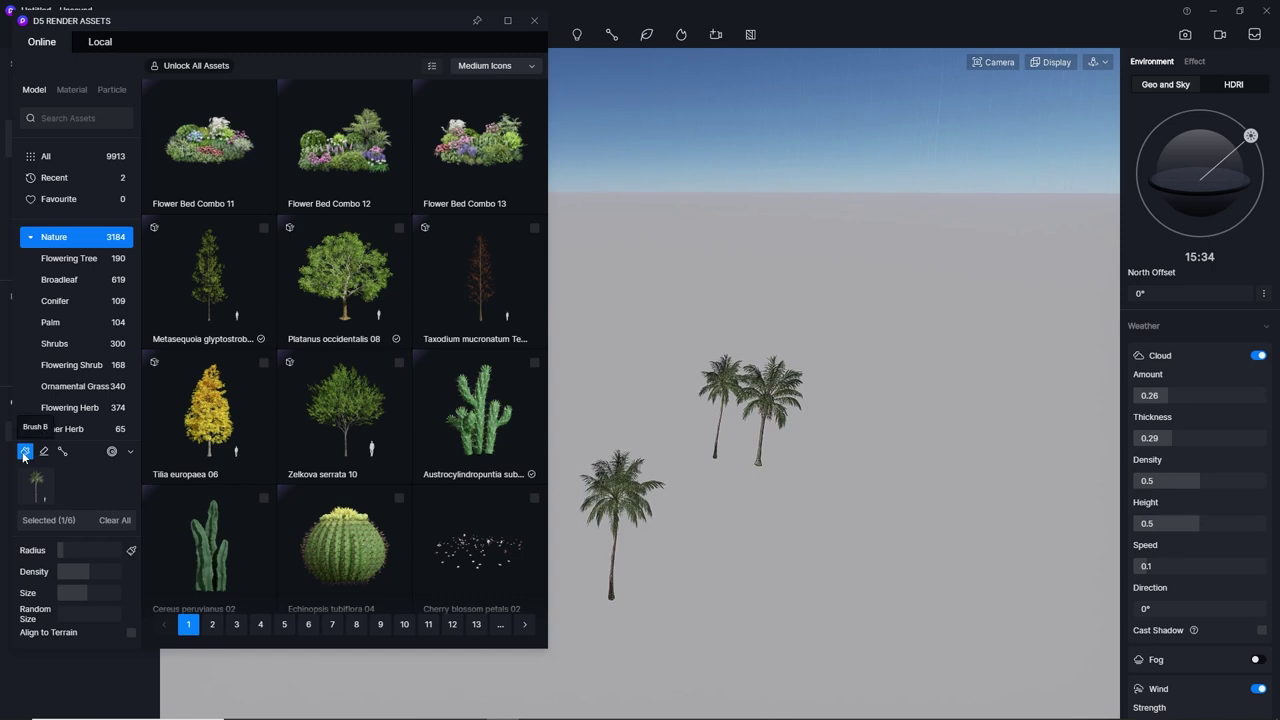
{"action": "mouse_move", "coordinate": [209, 280]}
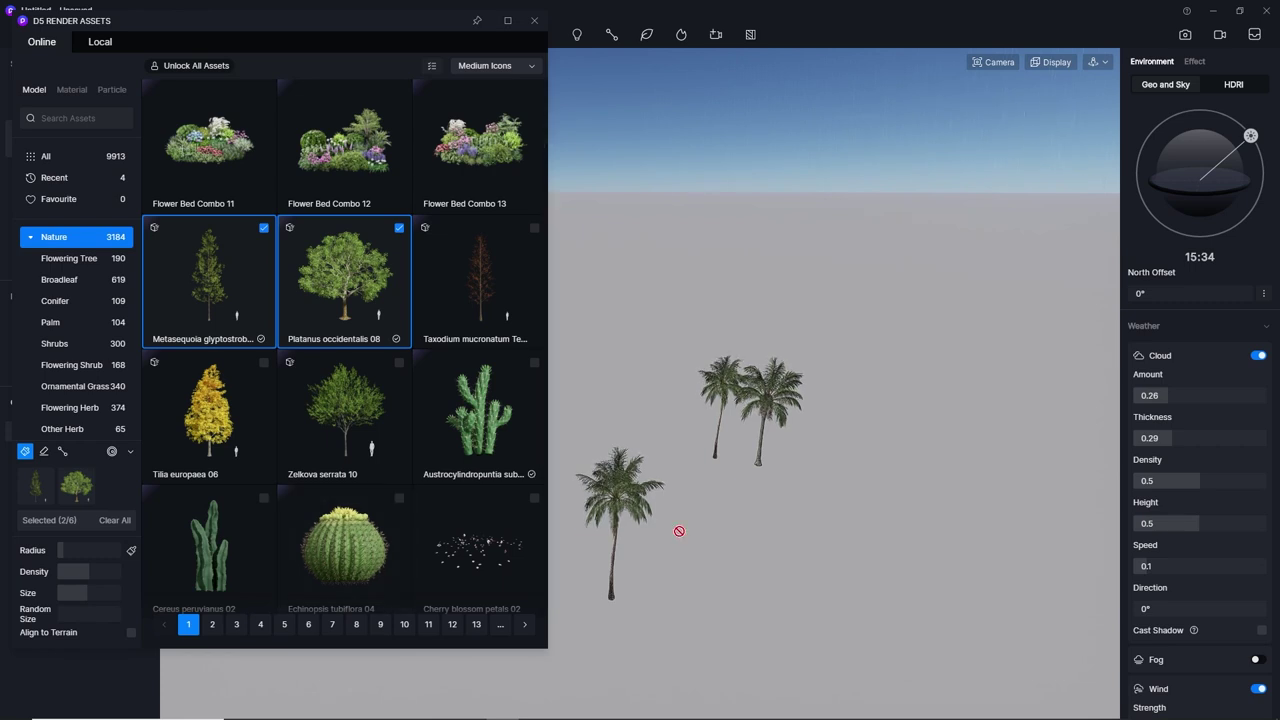
With the brush off, place a Metasequoia and a Platanus occidentalis 08 tree beside the palms.
{"action": "left_click", "coordinate": [25, 453]}
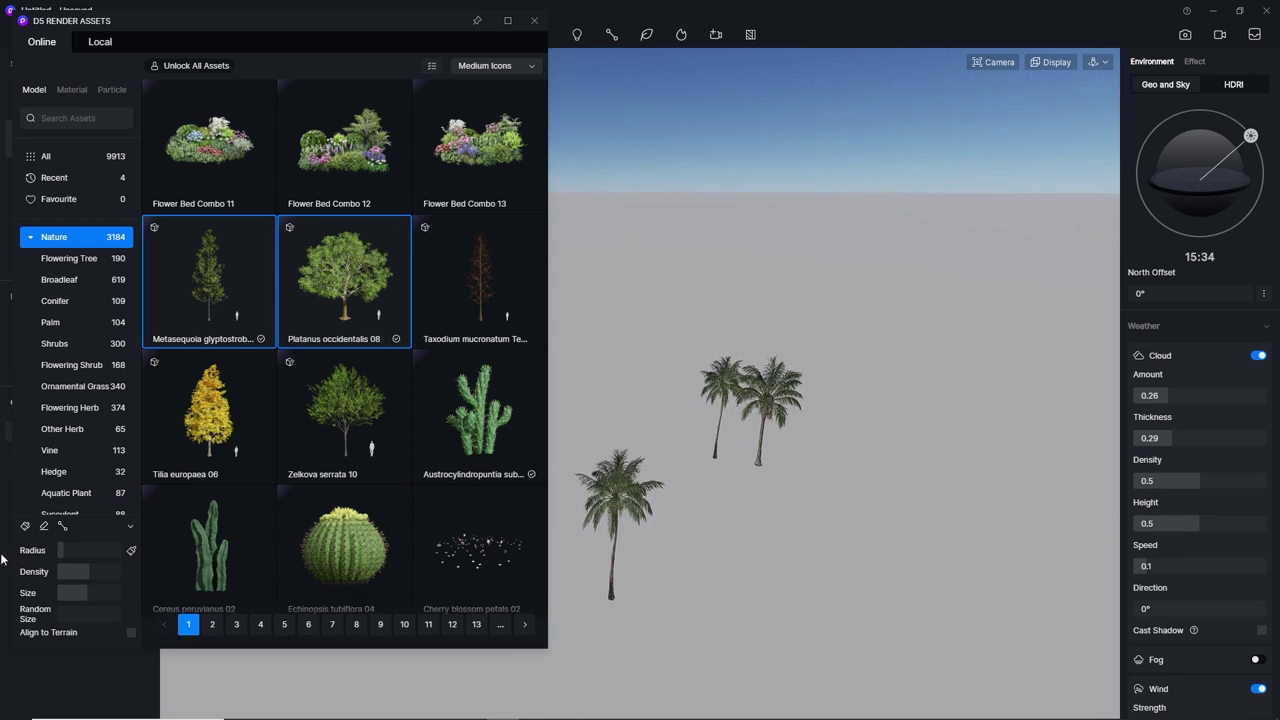
{"action": "left_click", "coordinate": [133, 529]}
{"action": "mouse_move", "coordinate": [344, 278]}
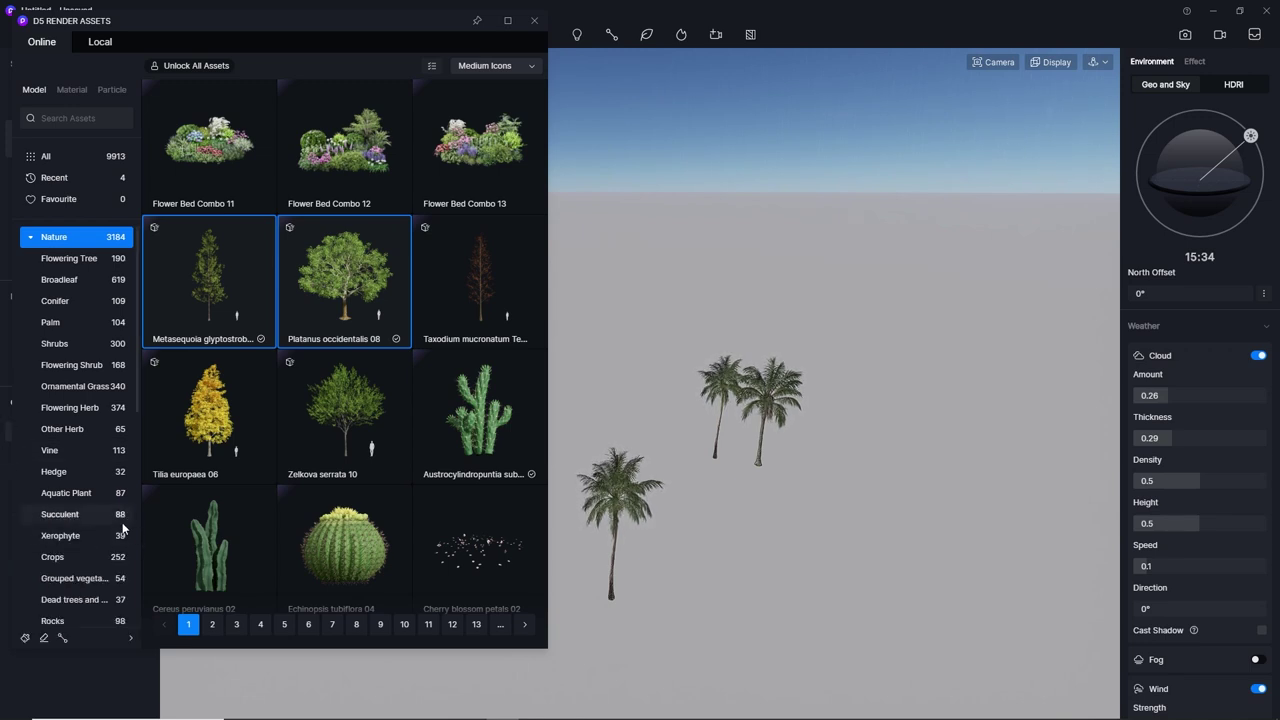
{"action": "left_click", "coordinate": [246, 278]}
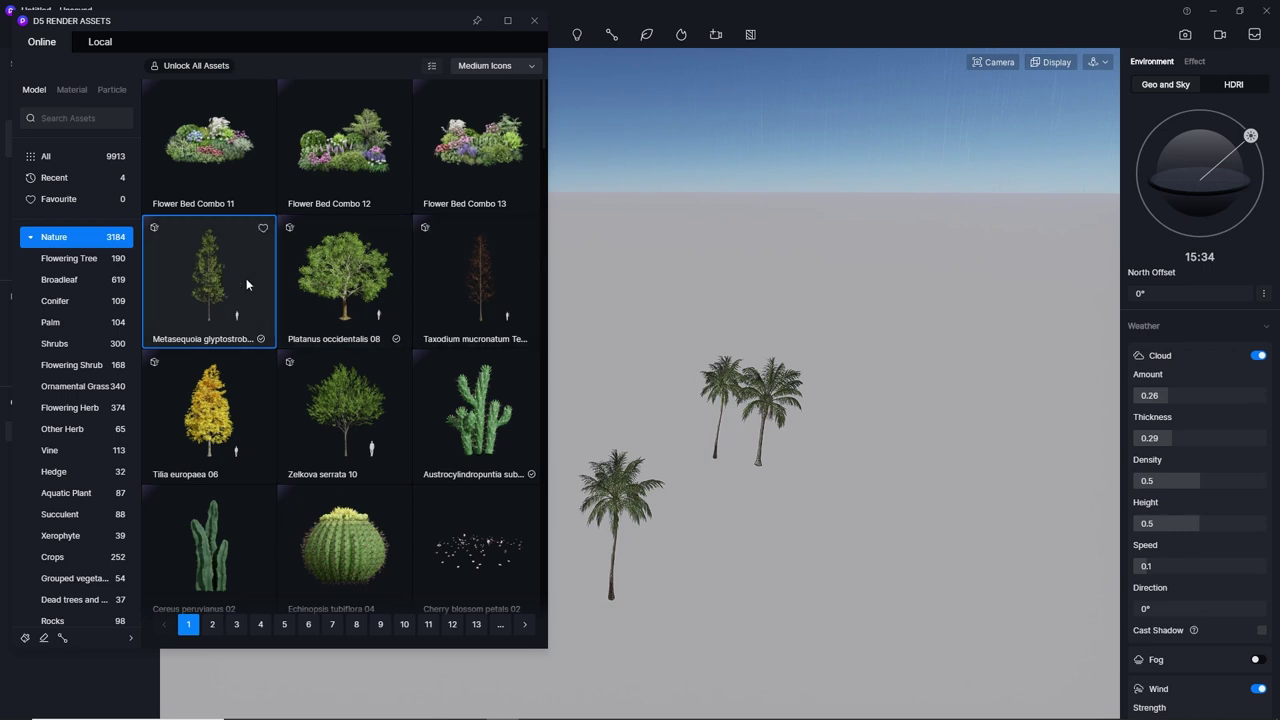
{"action": "left_click", "coordinate": [832, 490]}
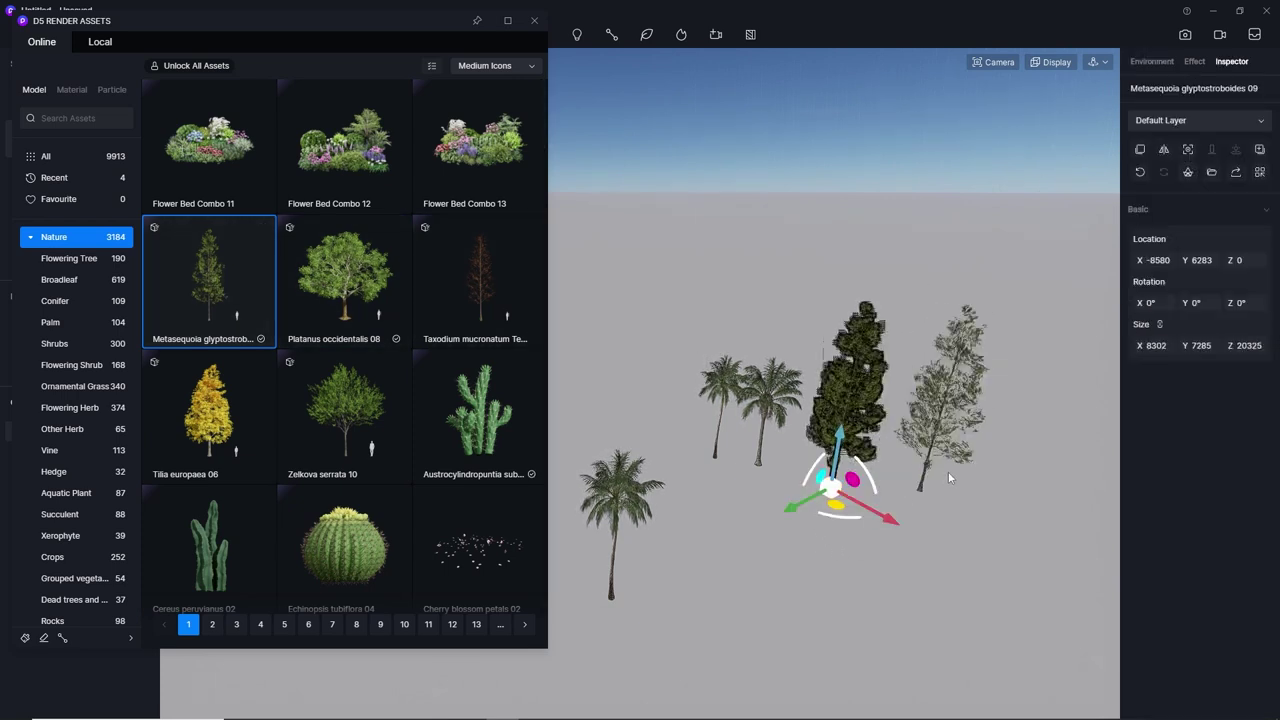
{"action": "left_click", "coordinate": [331, 298]}
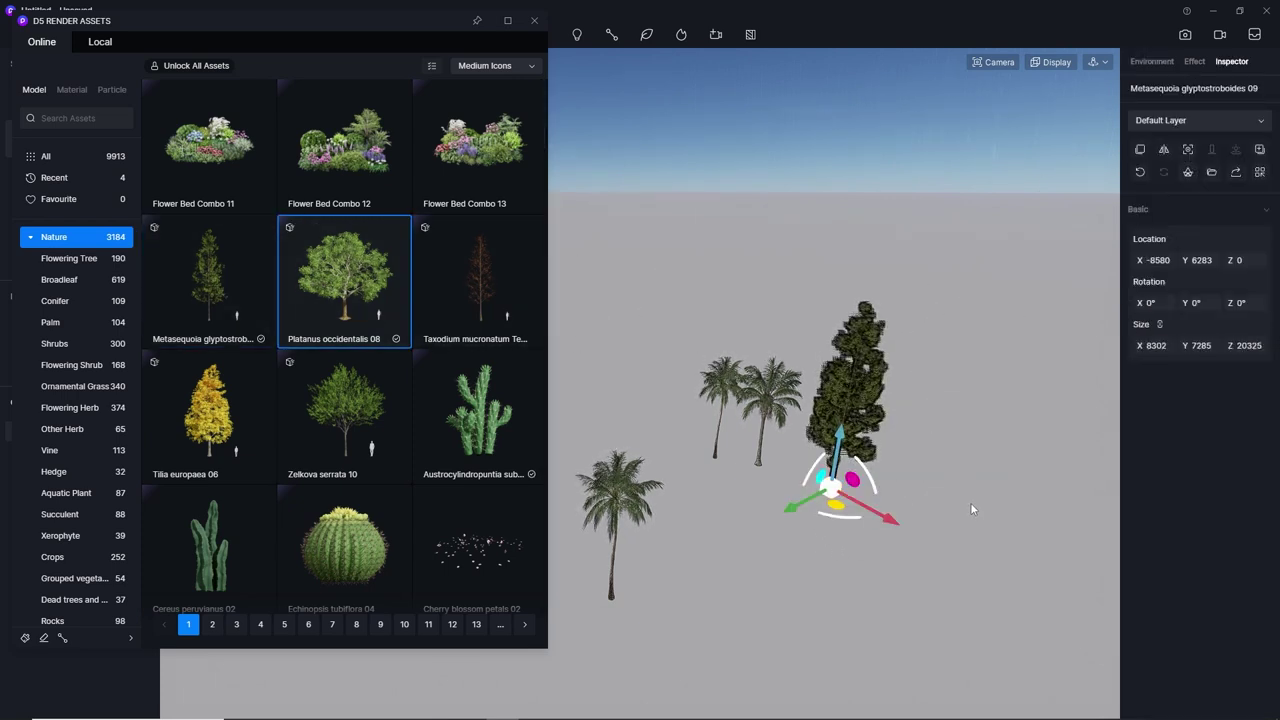
{"action": "left_click", "coordinate": [965, 517]}
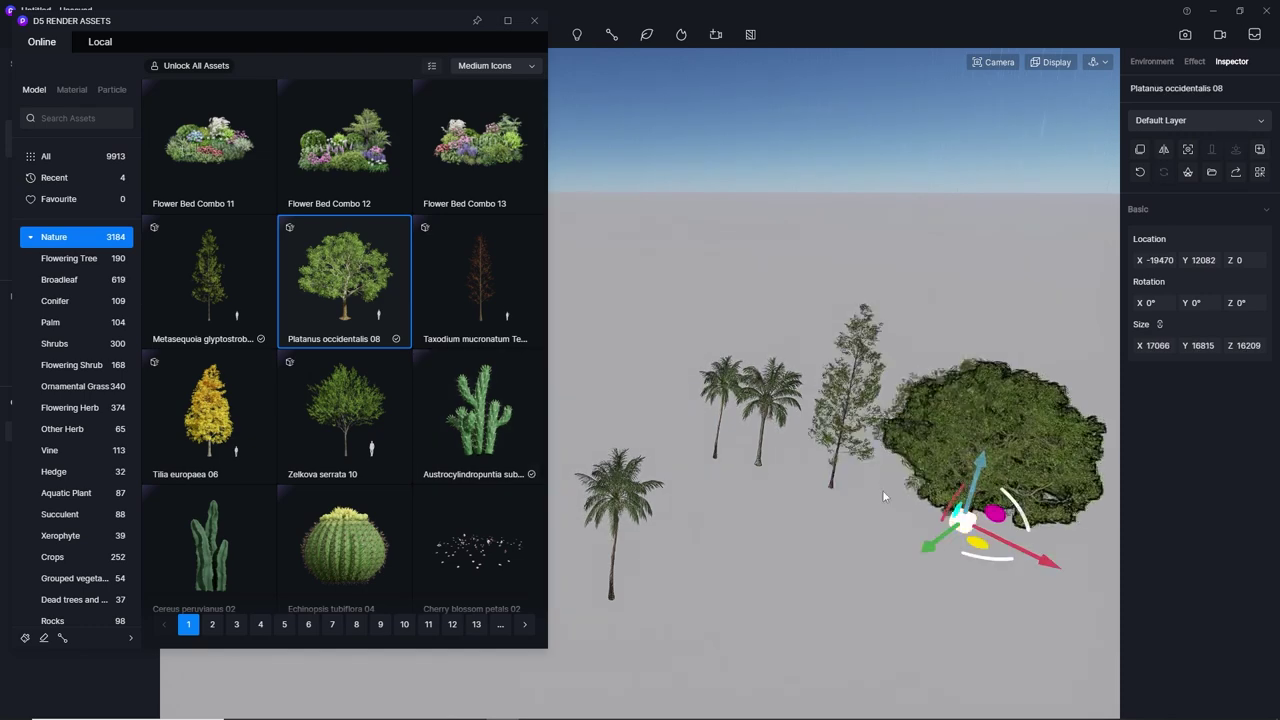
Close the asset library, cancel the floating tree preview, and orbit to eye level near the trees.
{"action": "mouse_move", "coordinate": [882, 490]}
{"action": "middle_mouse_down"}
{"action": "mouse_move", "coordinate": [971, 236]}
{"action": "mouse_move", "coordinate": [943, 398]}
{"action": "middle_mouse_up"}
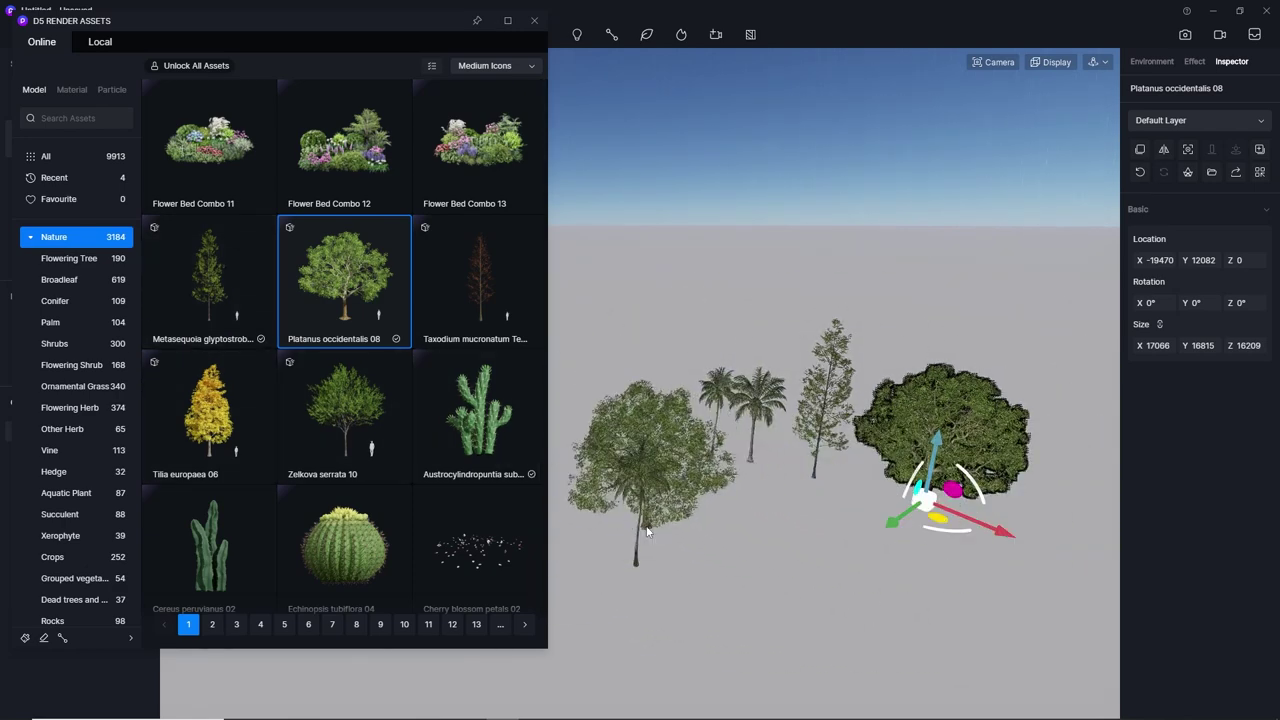
{"action": "left_click", "coordinate": [534, 20]}
{"action": "scroll", "coordinate": [261, 478], "scroll_direction": "down", "scroll_amount": 2}
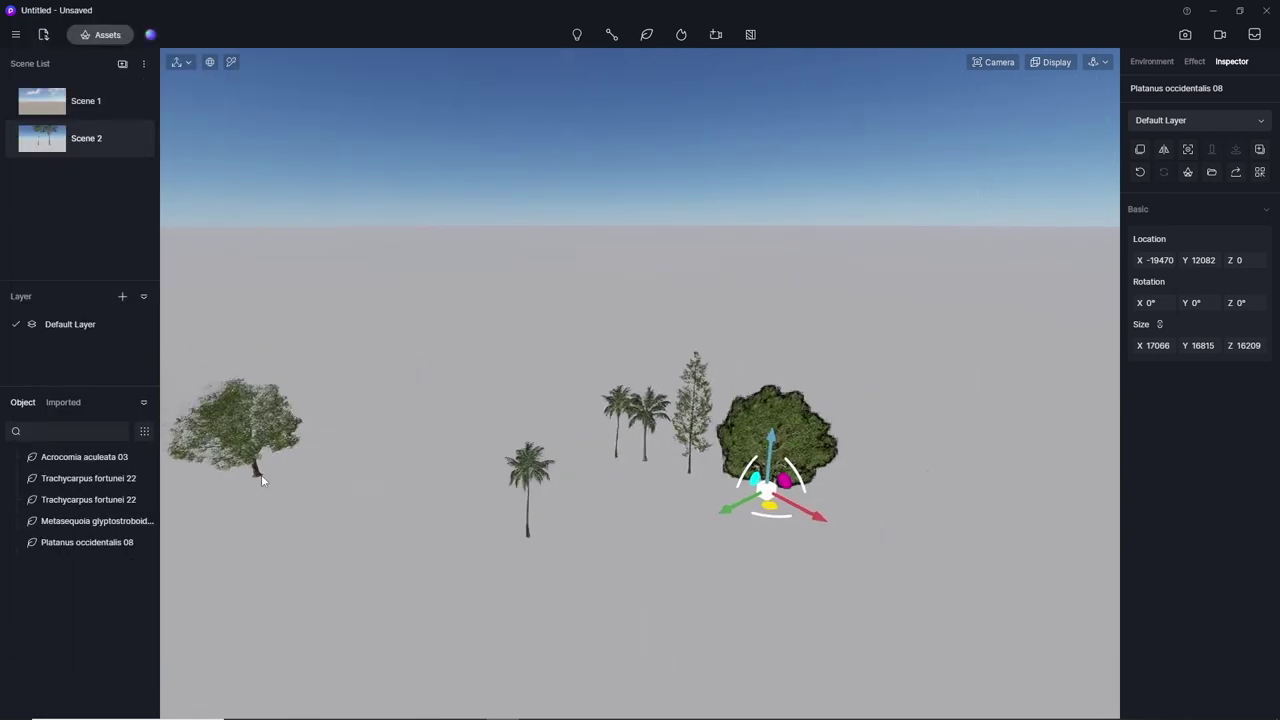
{"action": "middle_click_drag", "start_coordinate": [382, 506], "coordinate": [657, 612]}
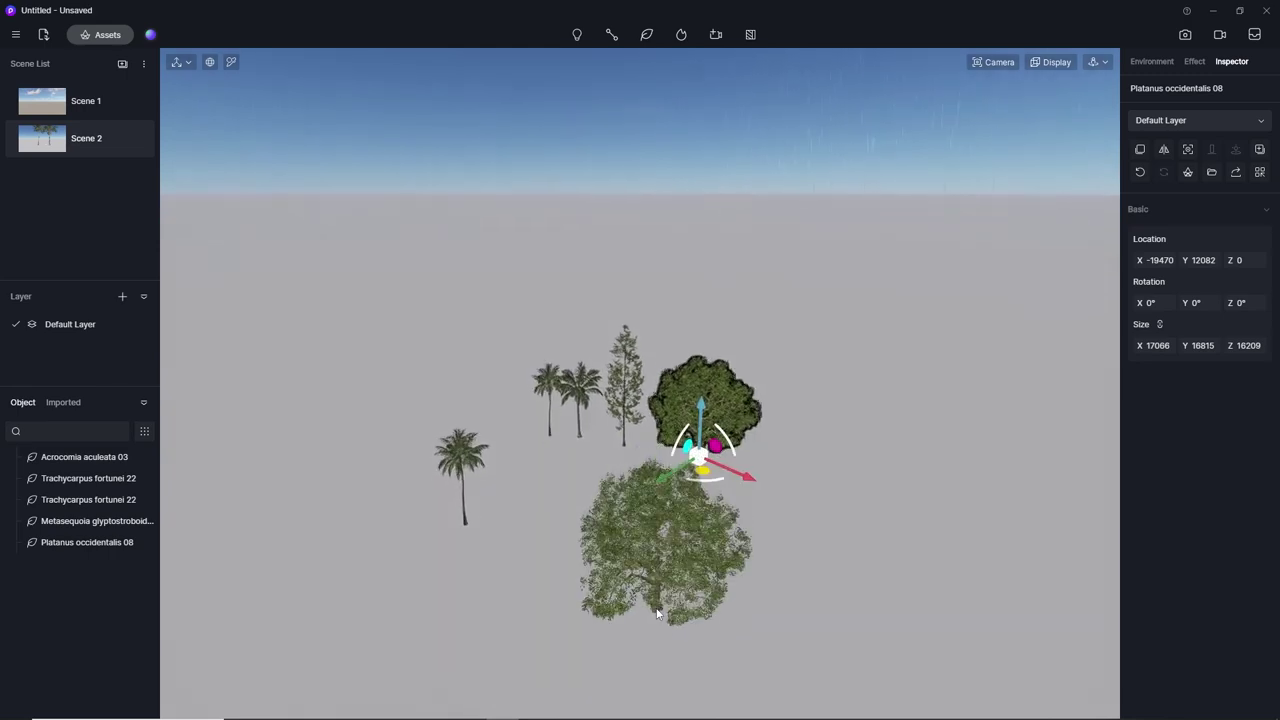
{"action": "scroll", "coordinate": [630, 585], "scroll_direction": "up", "scroll_amount": 4}
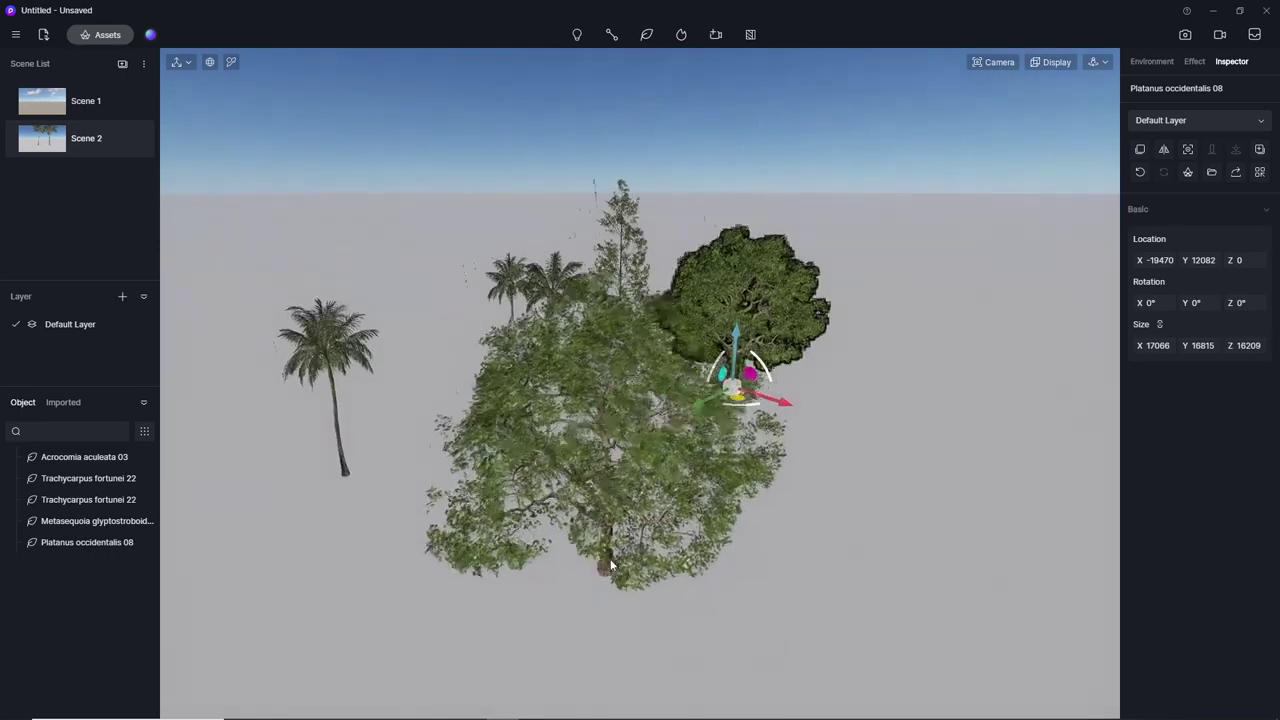
{"action": "middle_click_drag", "start_coordinate": [611, 565], "coordinate": [597, 437]}
{"action": "scroll", "coordinate": [597, 437], "scroll_direction": "up", "scroll_amount": 2}
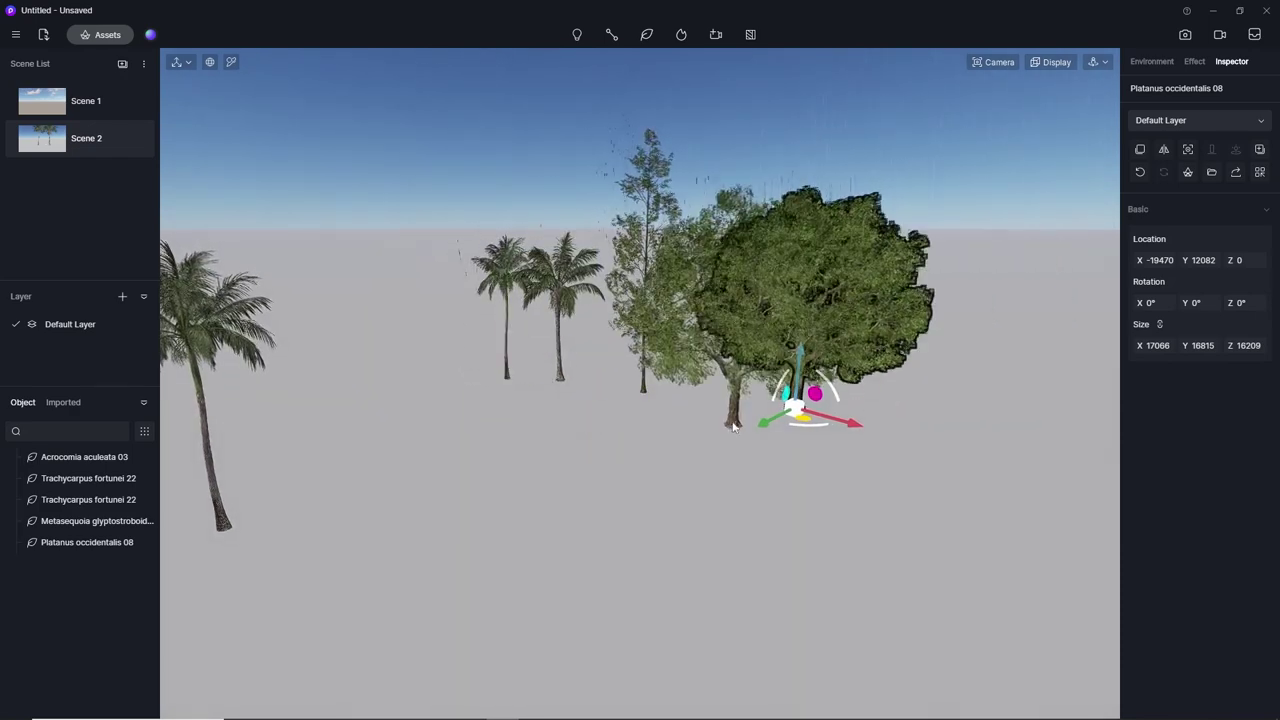
{"action": "key", "text": "Escape"}
{"action": "right_click_drag", "start_coordinate": [748, 270], "coordinate": [736, 188]}
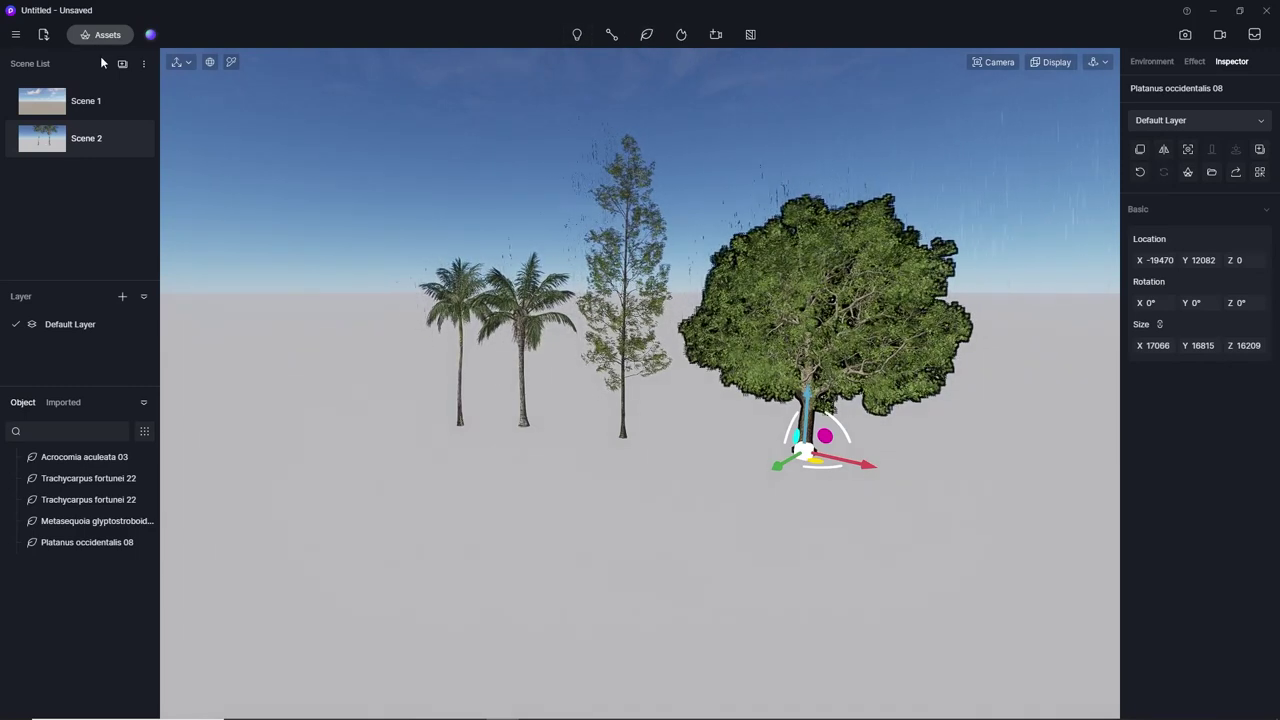
Download Dog_02_Stand from the Animal category, then expand the Character assets list.
{"action": "left_click", "coordinate": [612, 35]}
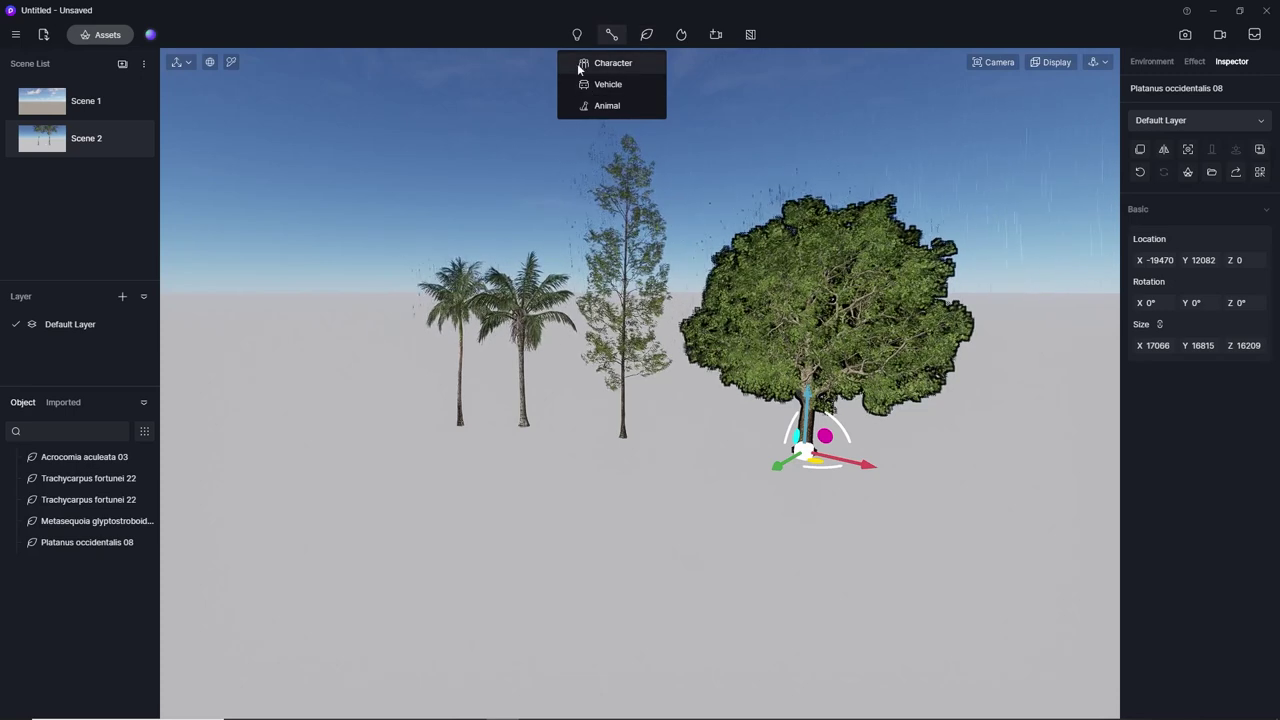
{"action": "left_click", "coordinate": [89, 38]}
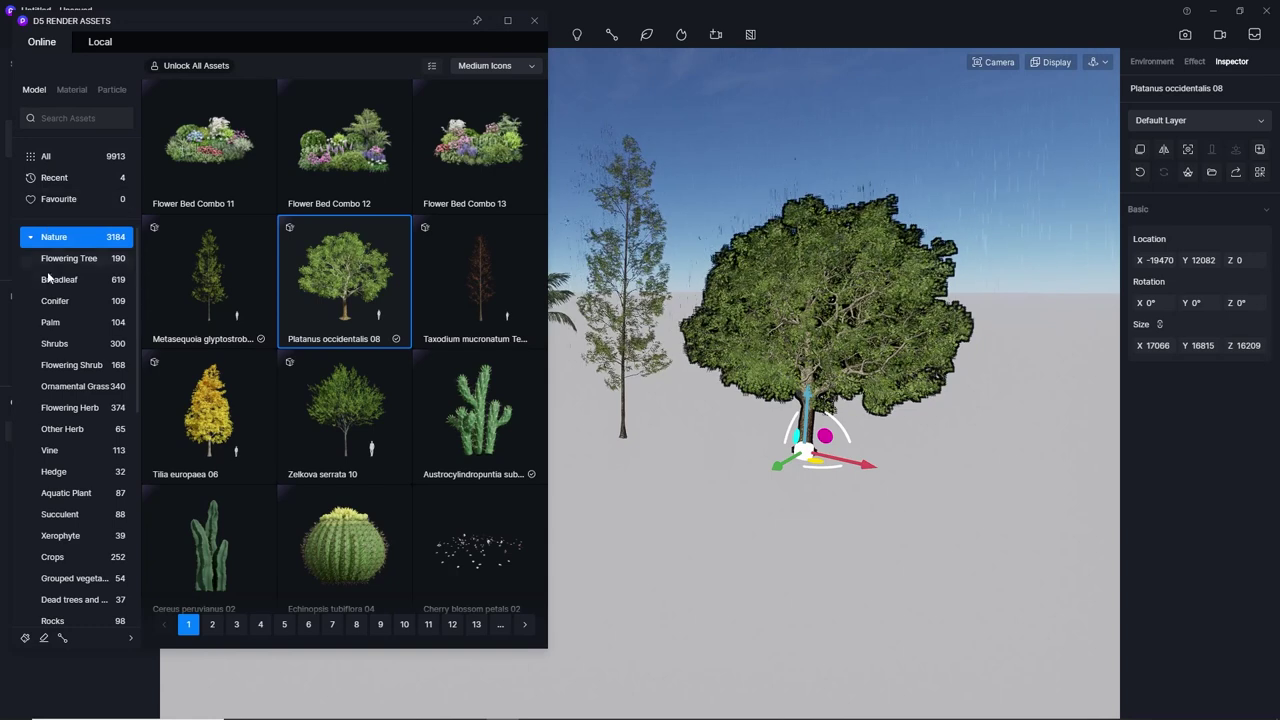
{"action": "left_click", "coordinate": [31, 240]}
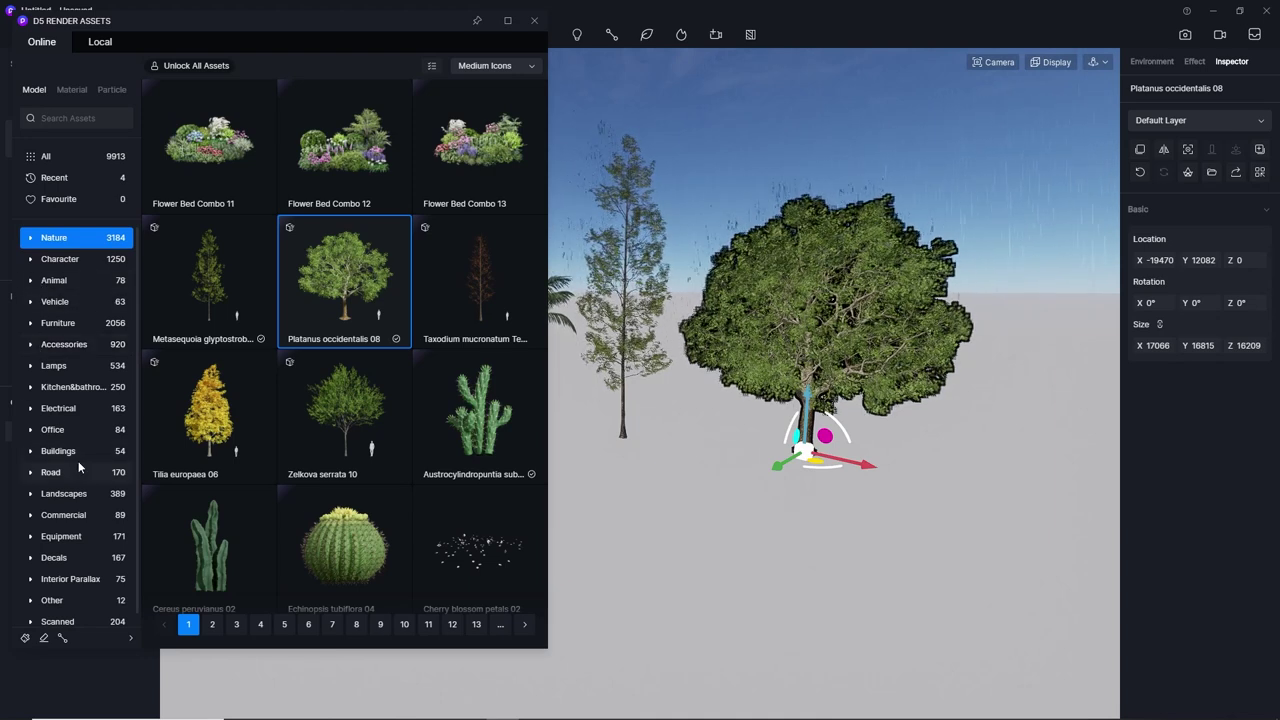
{"action": "scroll", "coordinate": [78, 461], "scroll_direction": "down", "scroll_amount": 1}
{"action": "left_click", "coordinate": [34, 265]}
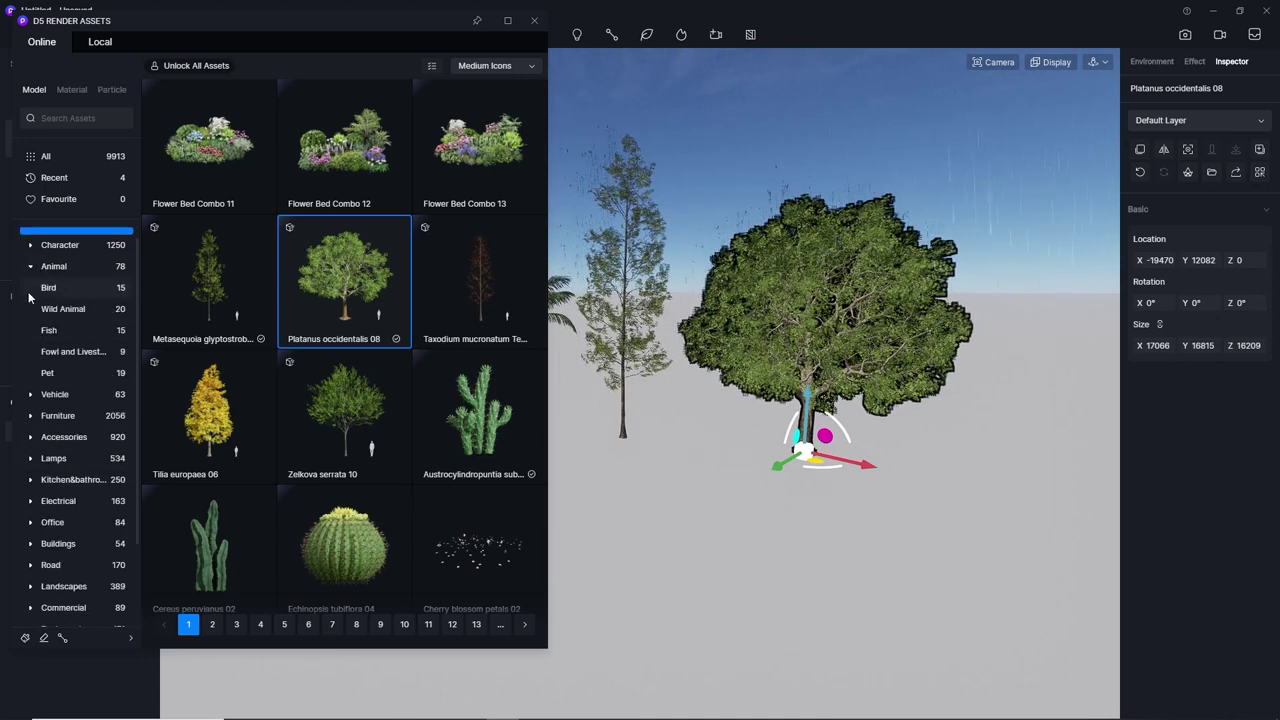
{"action": "left_click", "coordinate": [47, 266]}
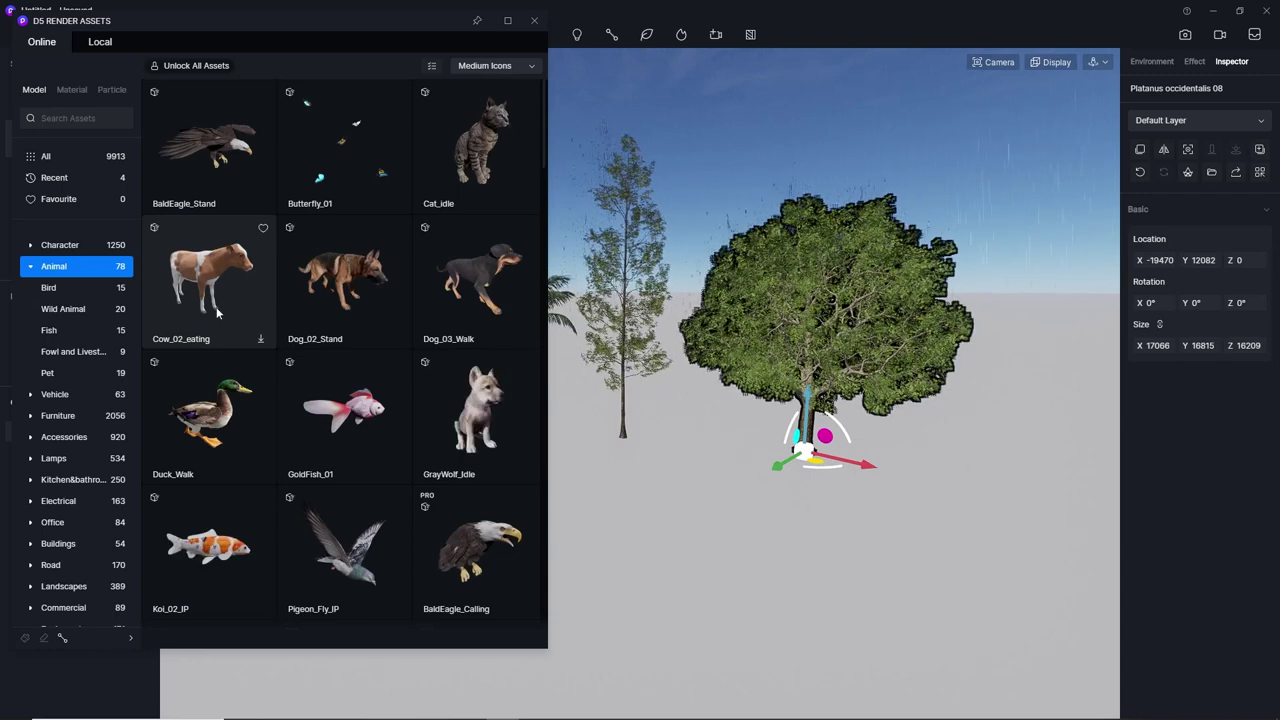
{"action": "left_click", "coordinate": [396, 339]}
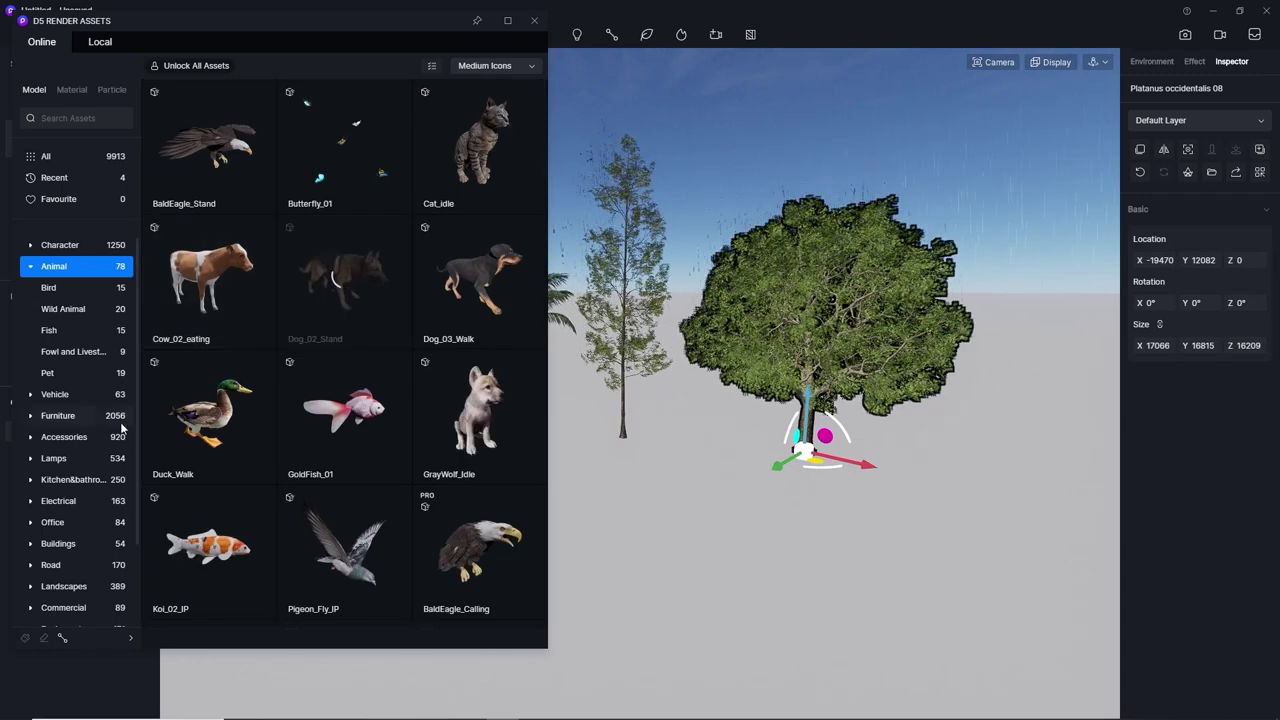
{"action": "left_click", "coordinate": [31, 267]}
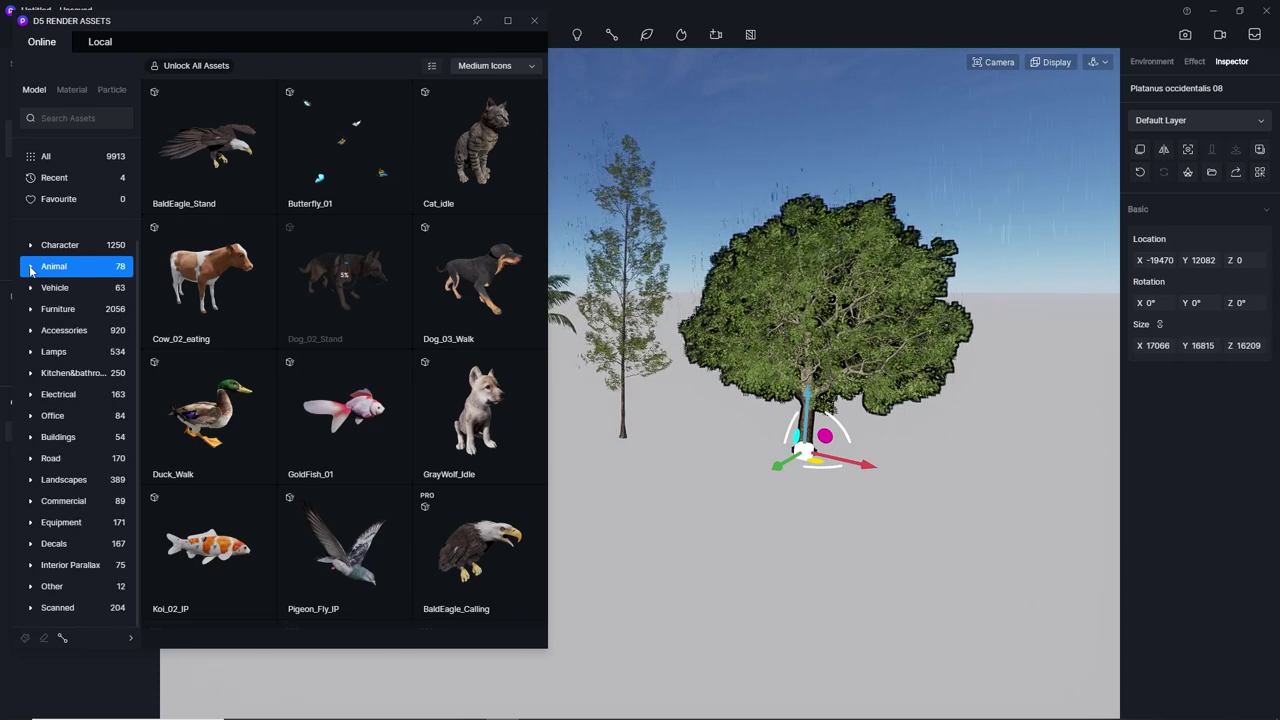
{"action": "left_click", "coordinate": [58, 246]}
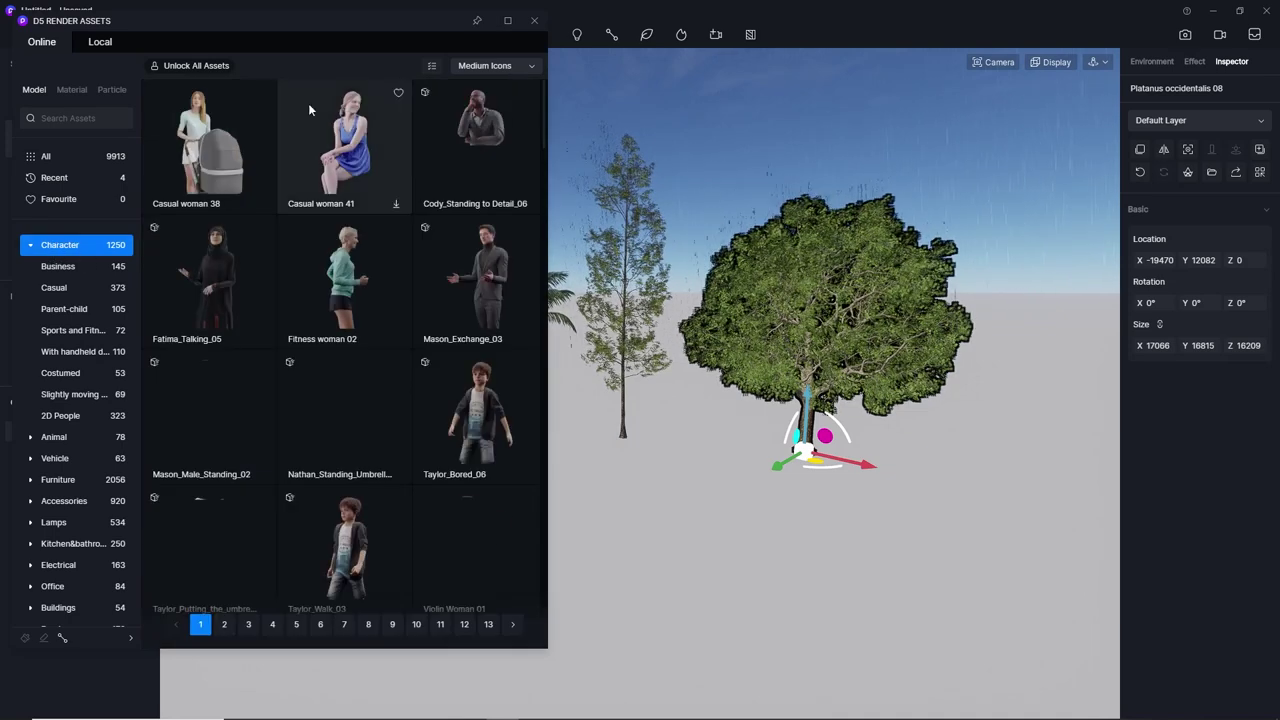
Download Casual woman 38 and place her near the large Platanus tree.
{"action": "left_click", "coordinate": [252, 208]}
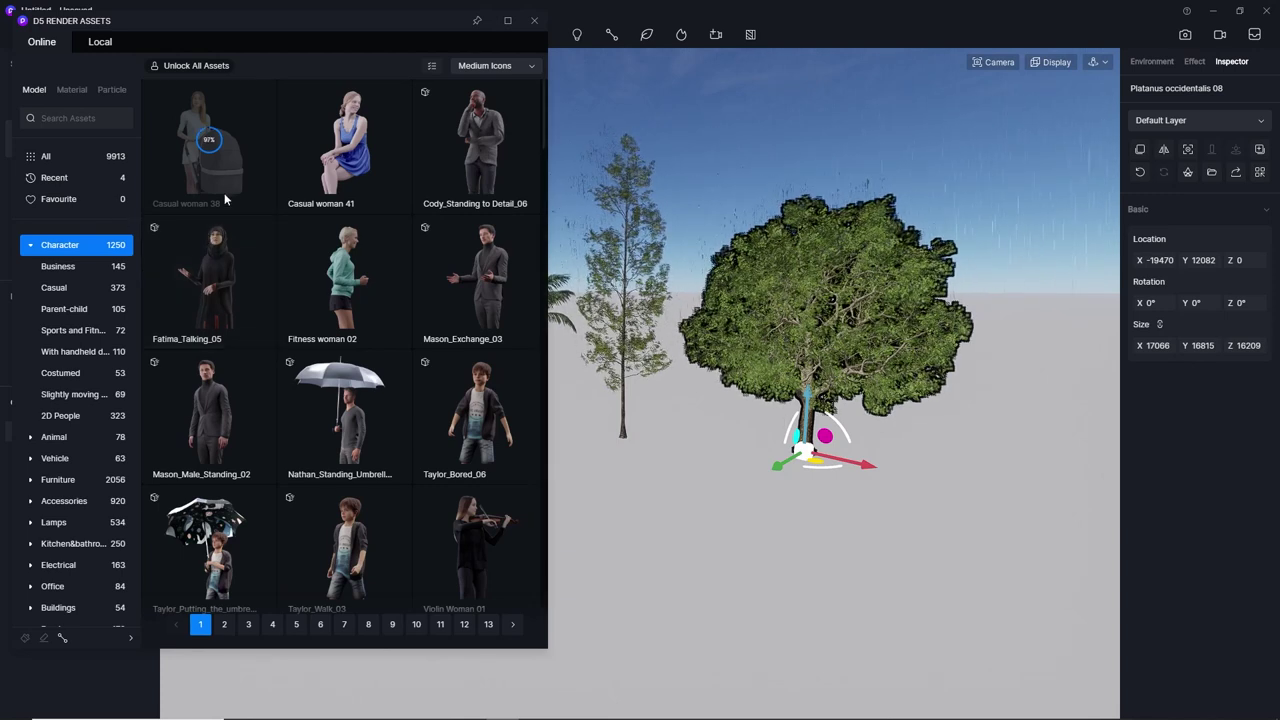
{"action": "left_click", "coordinate": [198, 162]}
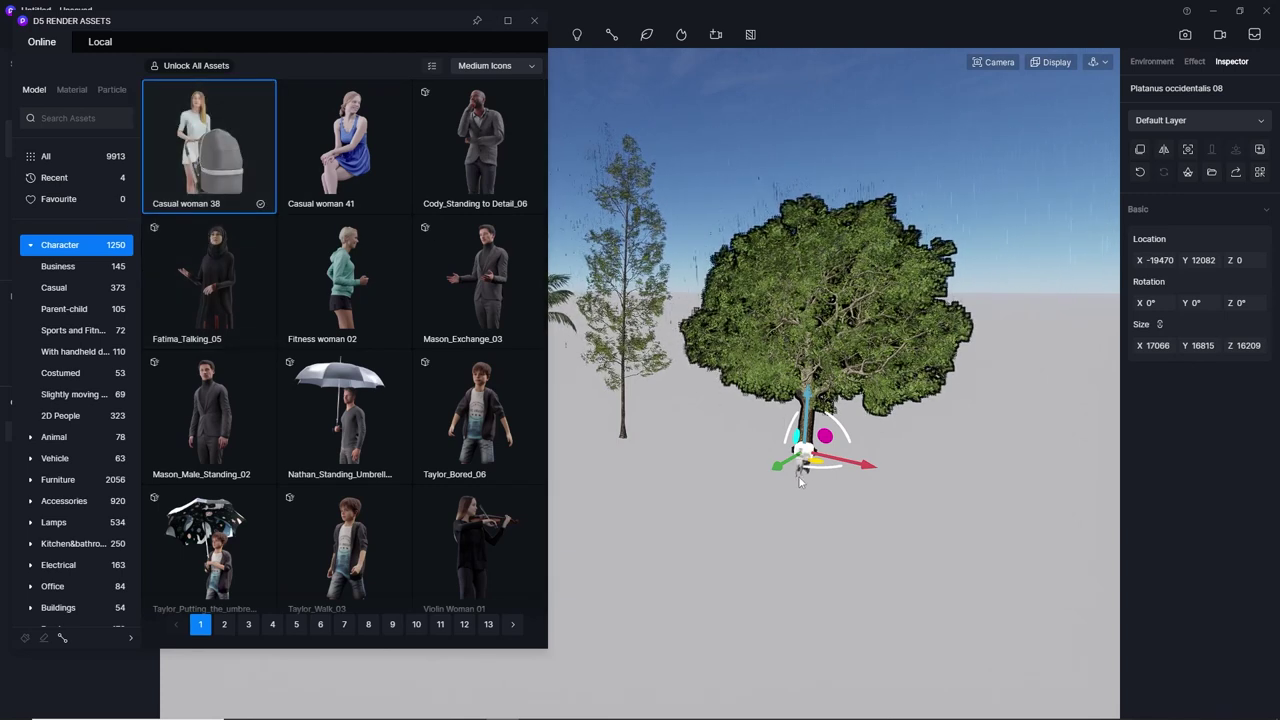
{"action": "left_click", "coordinate": [733, 485]}
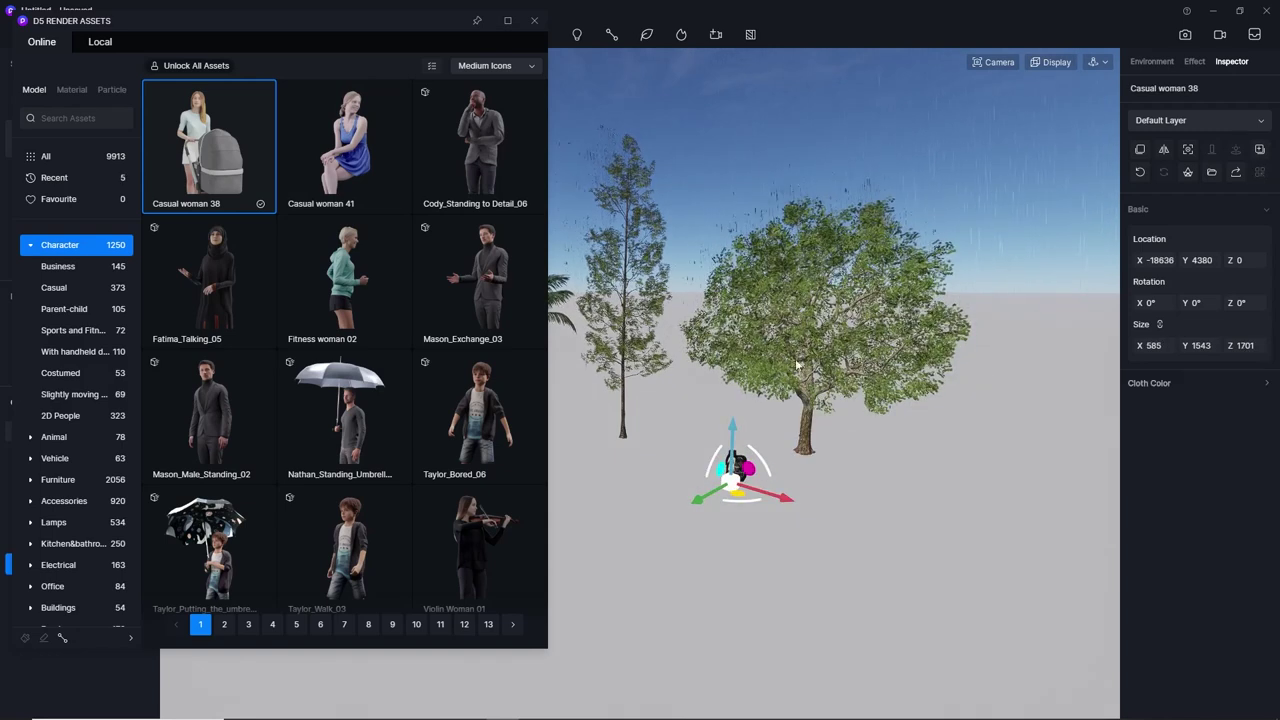
Expand the Animal category for Dog_02_Stand, then close the asset library.
{"action": "left_click", "coordinate": [41, 269]}
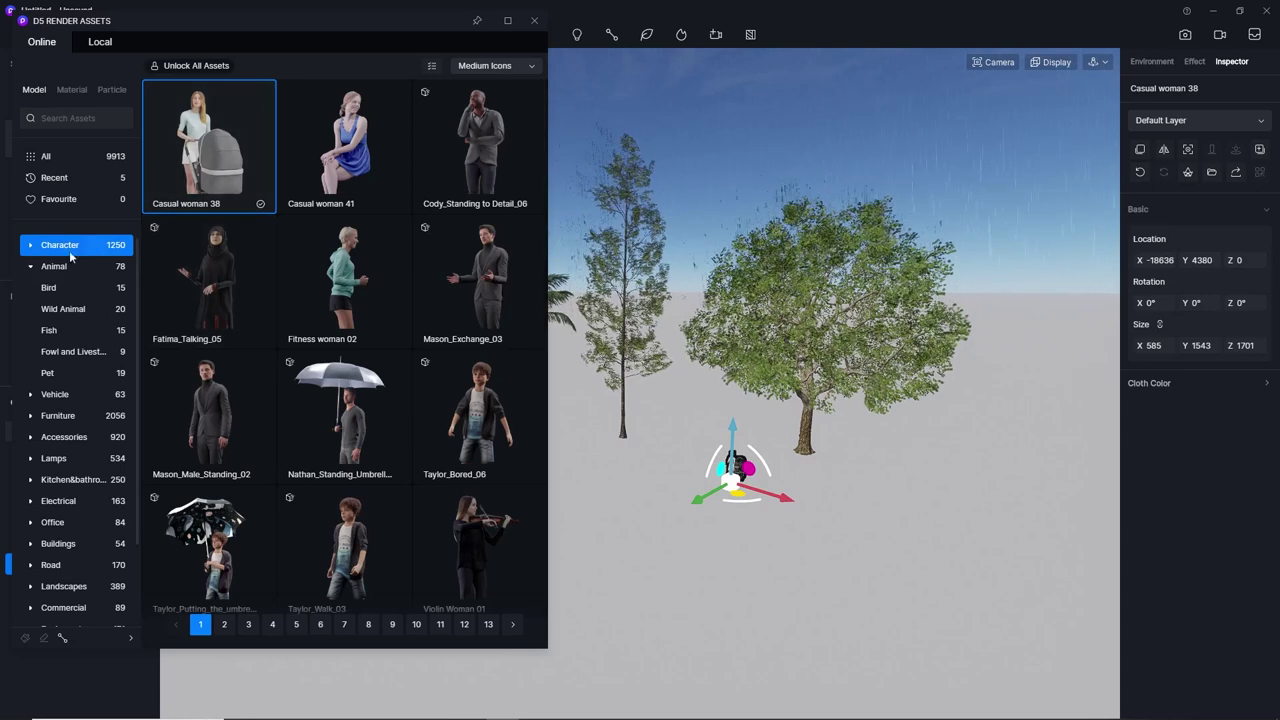
{"action": "left_click", "coordinate": [55, 272]}
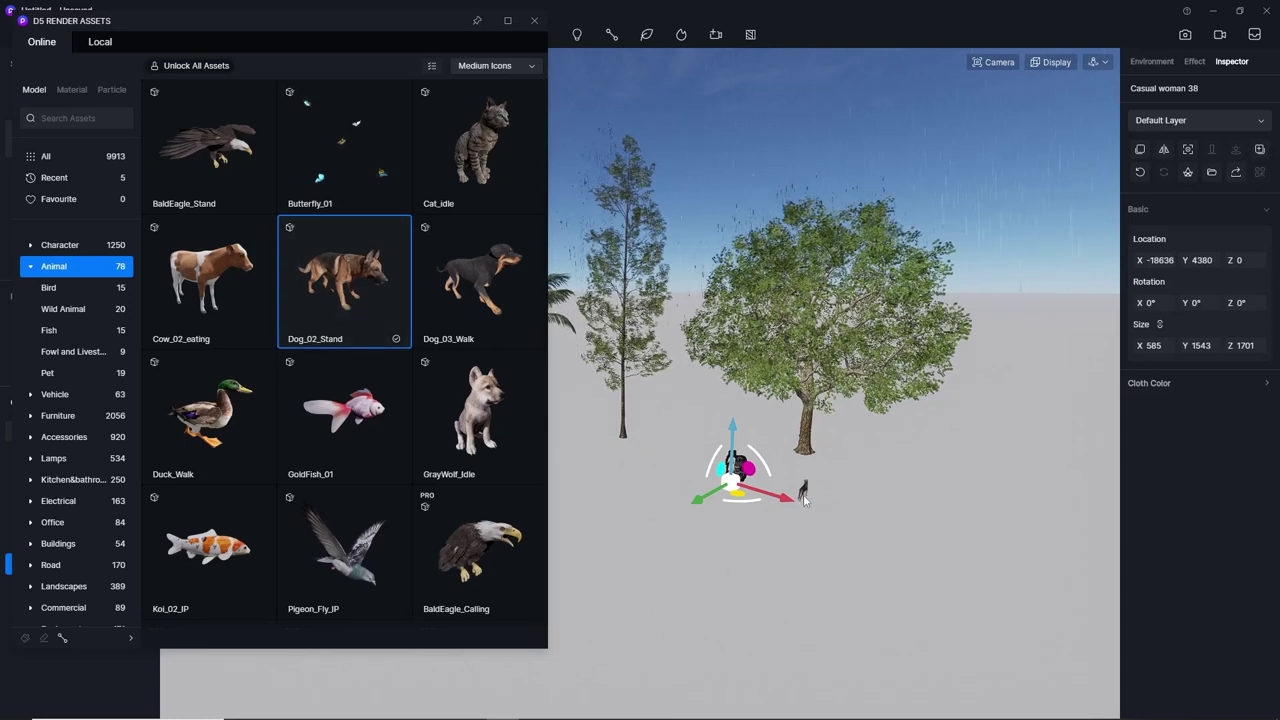
{"action": "left_click", "coordinate": [538, 20]}
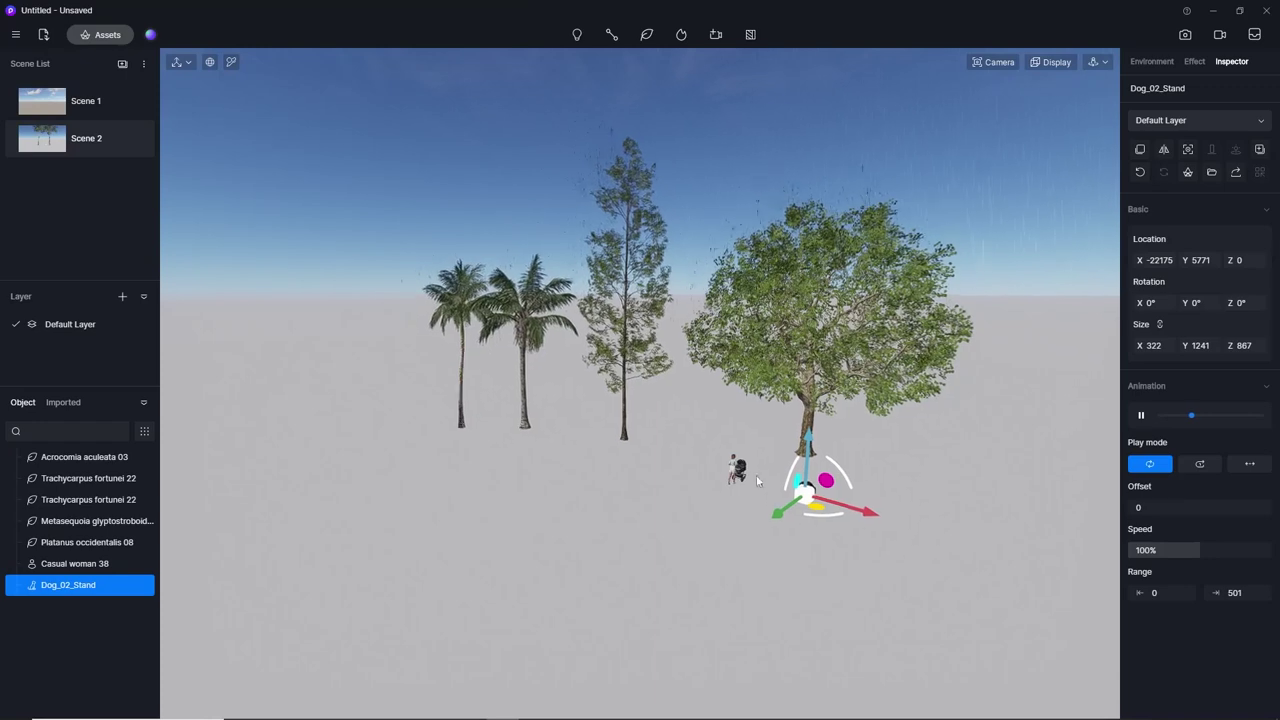
Reframe the view around the trees and figures, then bring up the Orbit/Fly navigation modes.
{"action": "right_click_drag", "start_coordinate": [756, 474], "coordinate": [632, 371]}
{"action": "scroll", "coordinate": [903, 574], "scroll_direction": "up", "scroll_amount": 2}
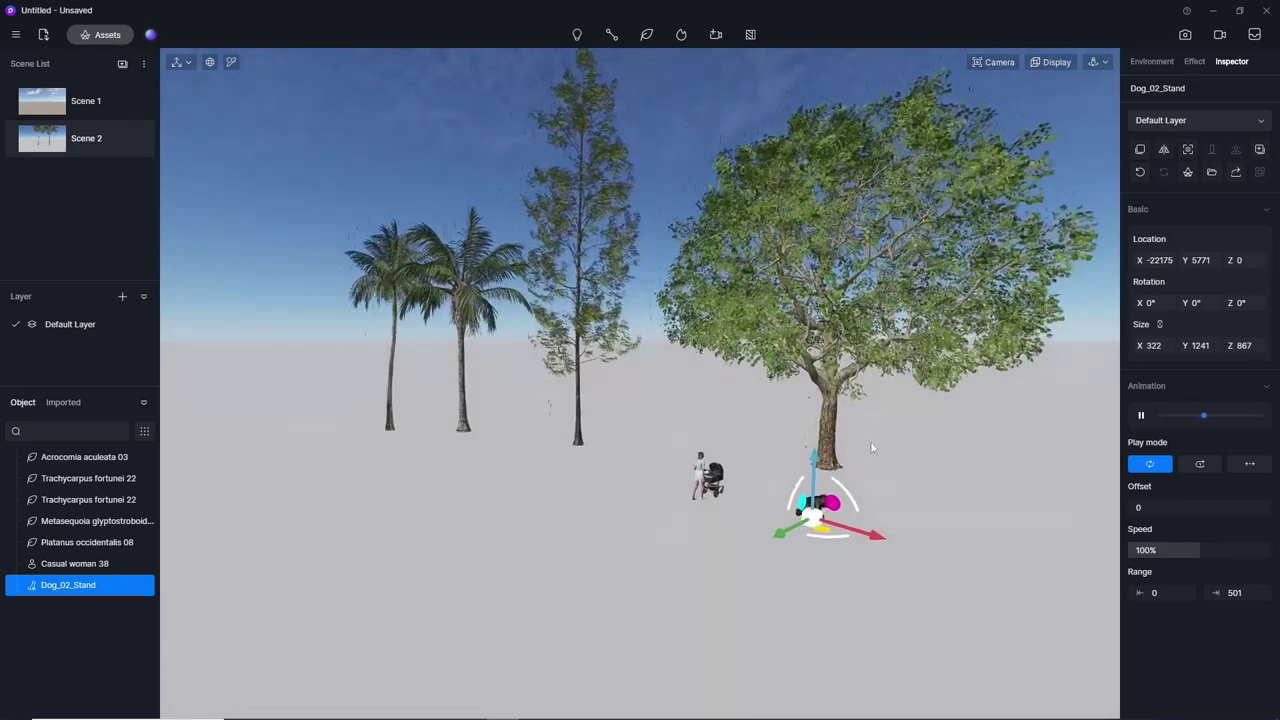
{"action": "scroll", "coordinate": [645, 545], "scroll_direction": "down", "scroll_amount": 3}
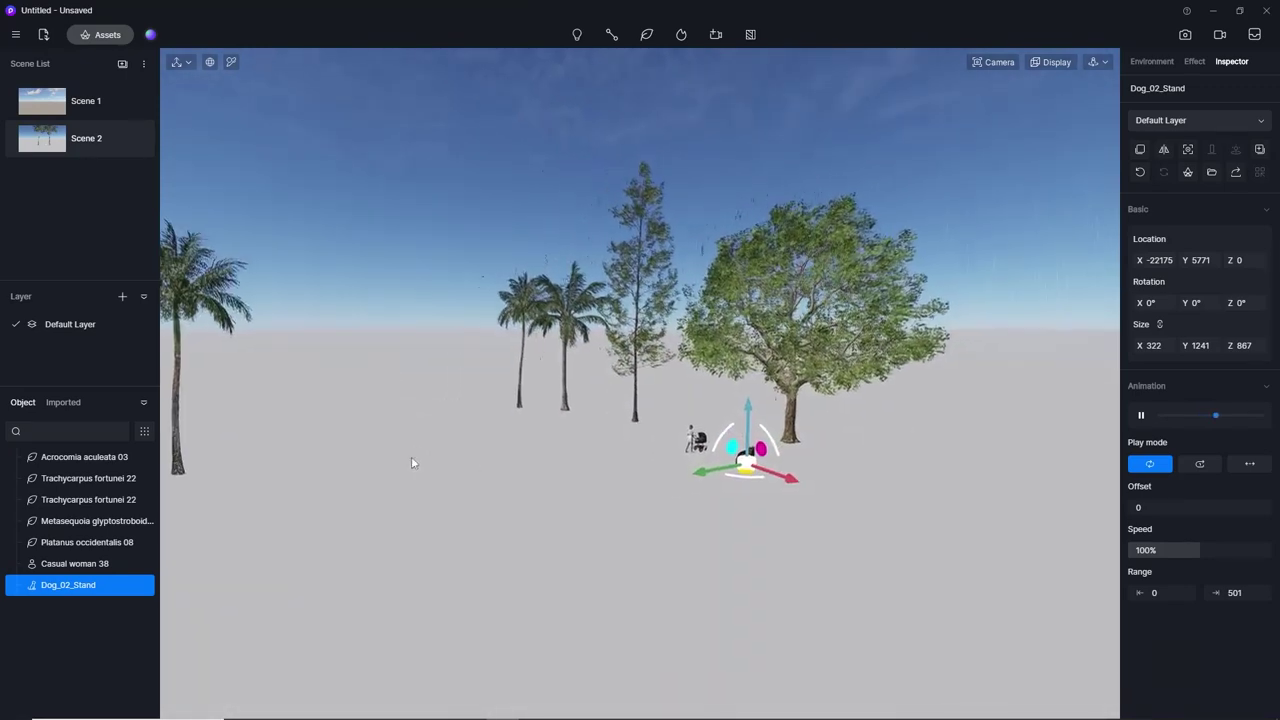
{"action": "mouse_move", "coordinate": [411, 456]}
{"action": "right_mouse_down"}
{"action": "mouse_move", "coordinate": [550, 238]}
{"action": "mouse_move", "coordinate": [829, 266]}
{"action": "mouse_move", "coordinate": [592, 262]}
{"action": "right_mouse_up"}
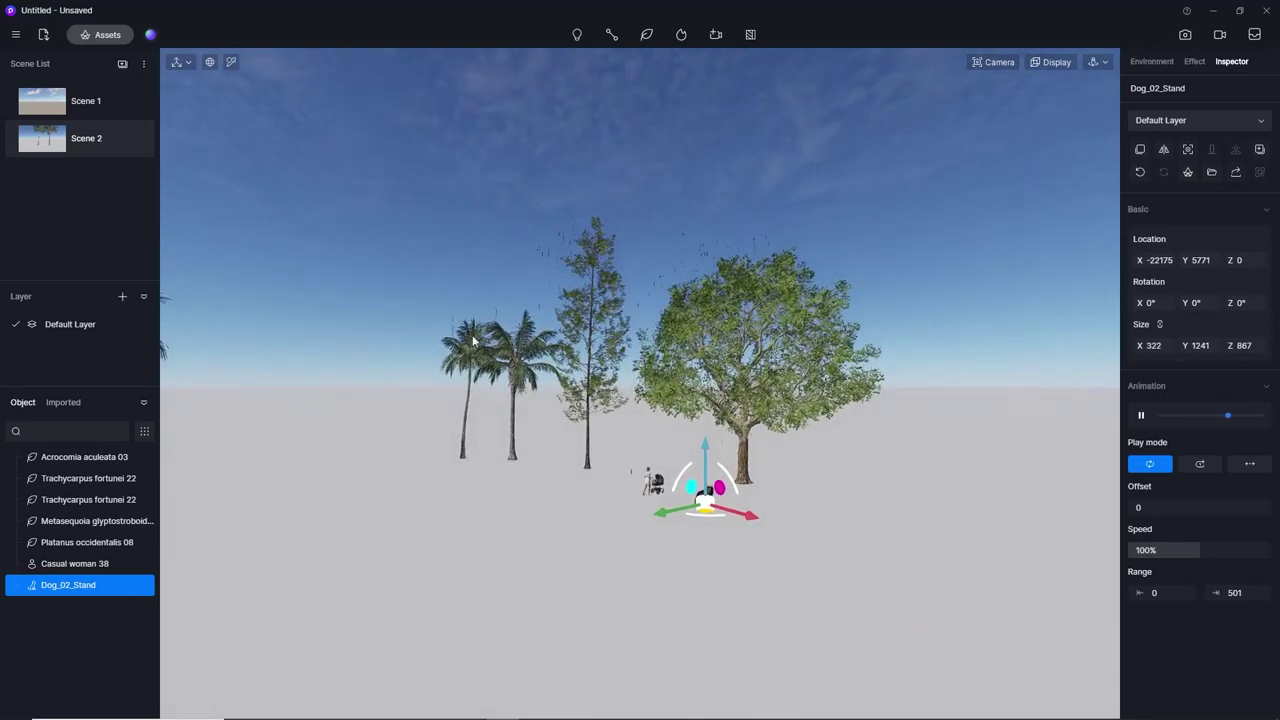
{"action": "mouse_move", "coordinate": [481, 285]}
{"action": "right_mouse_down"}
{"action": "mouse_move", "coordinate": [711, 268]}
{"action": "mouse_move", "coordinate": [1012, 158]}
{"action": "right_mouse_up"}
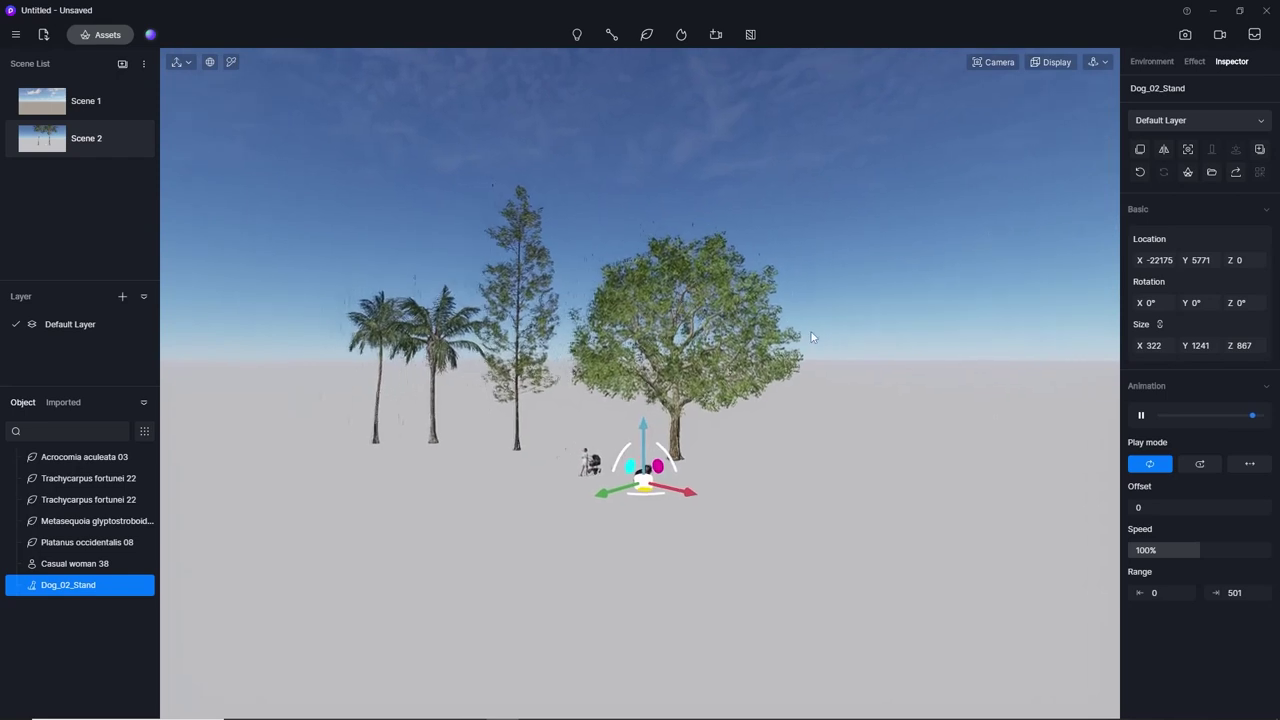
{"action": "left_click", "coordinate": [1105, 63]}
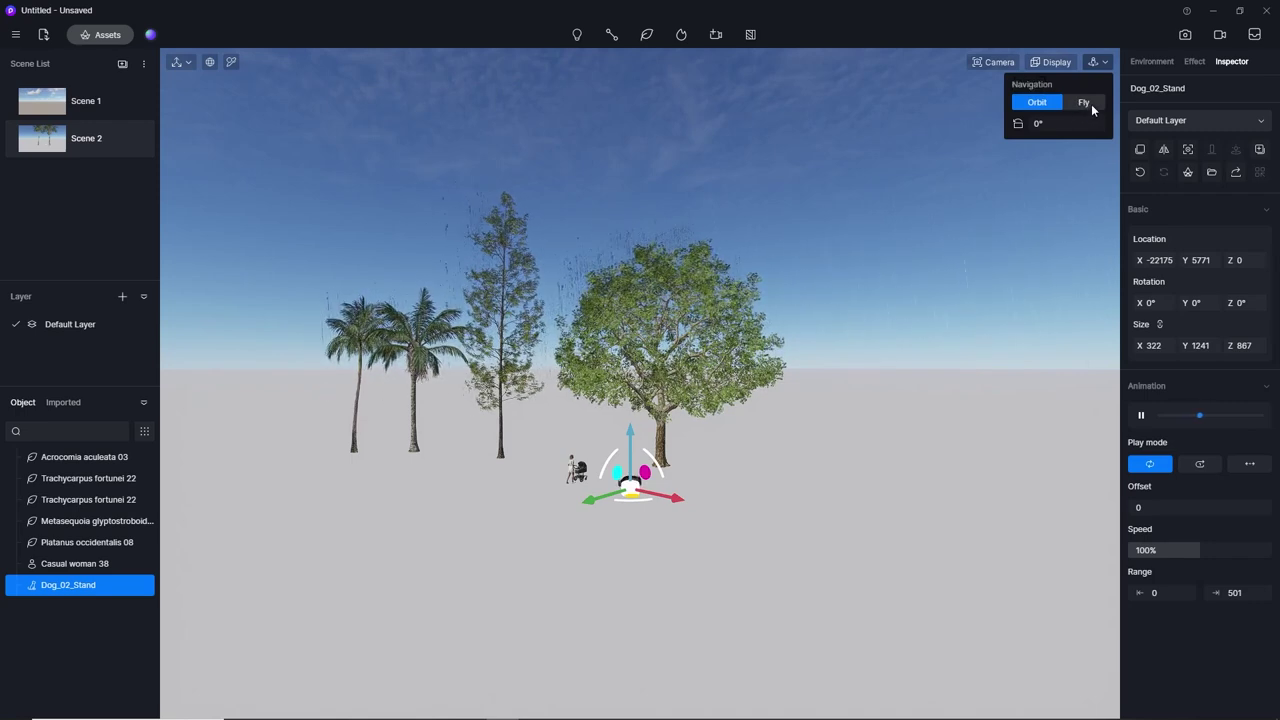
Switch to Fly navigation and move the camera forward, back, left, down and up with WASDQE.
{"action": "left_click", "coordinate": [1084, 103]}
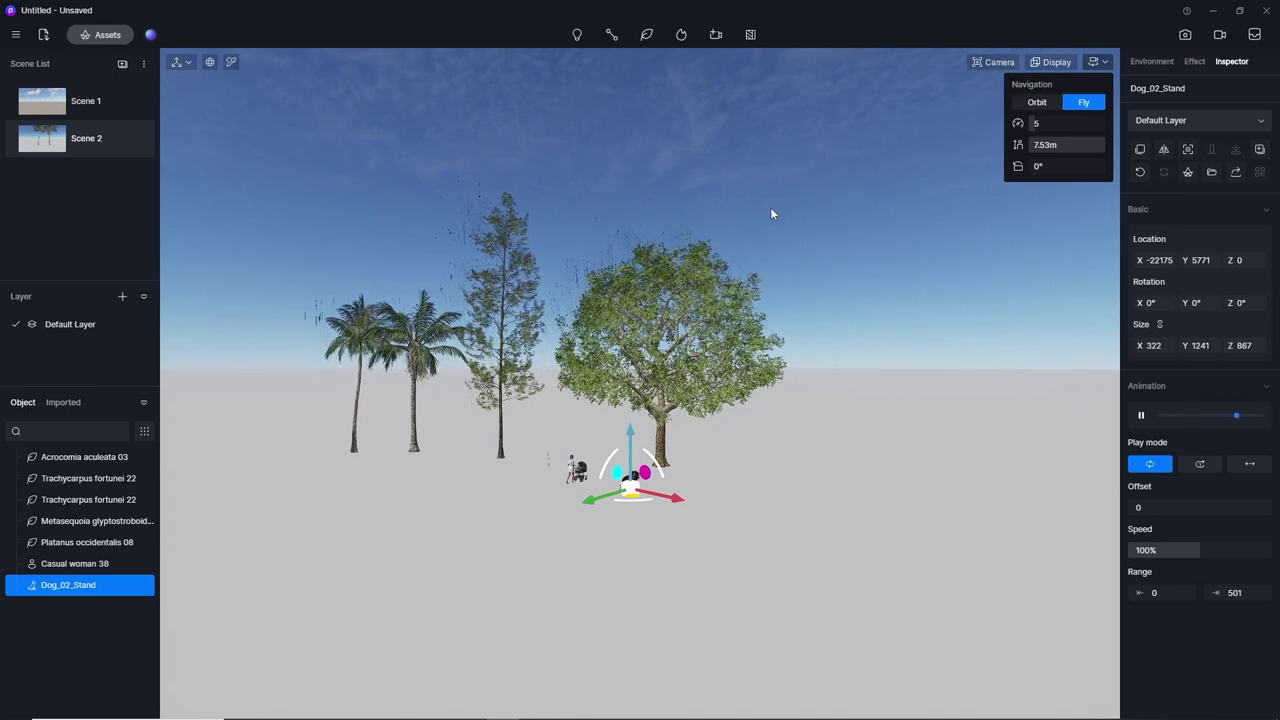
{"action": "key", "text": "q"}
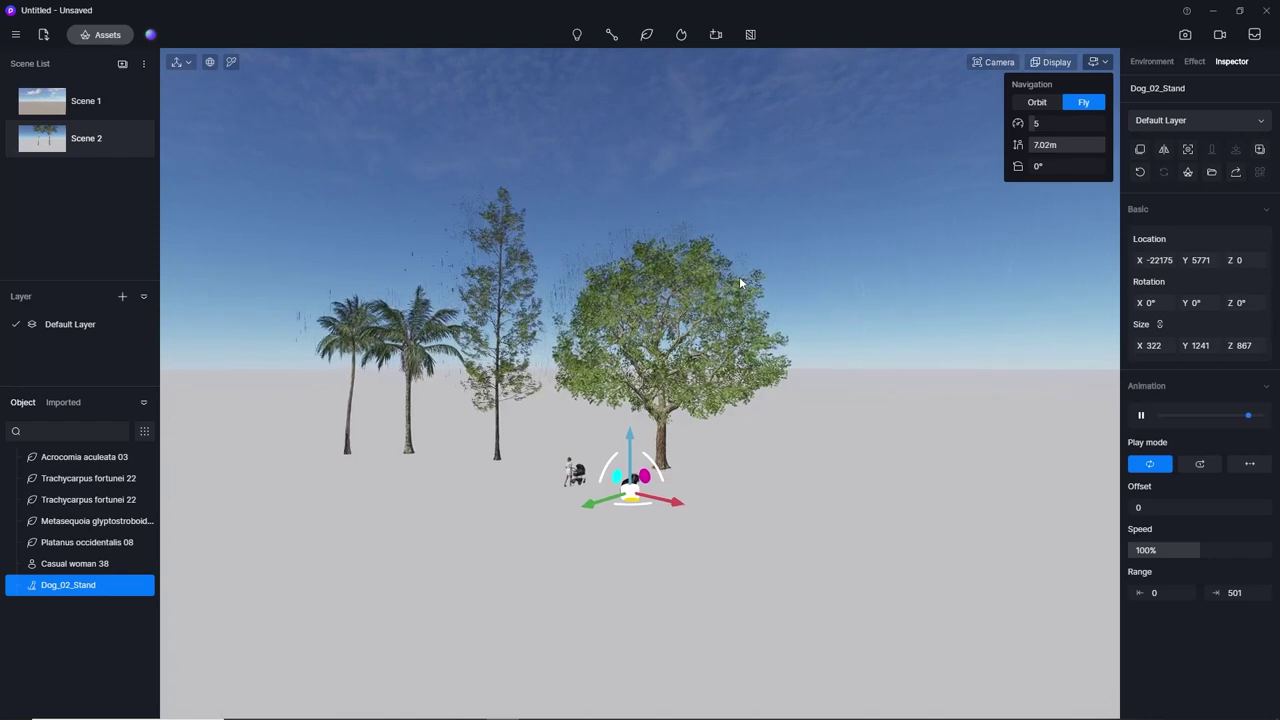
{"action": "key", "text": "w"}
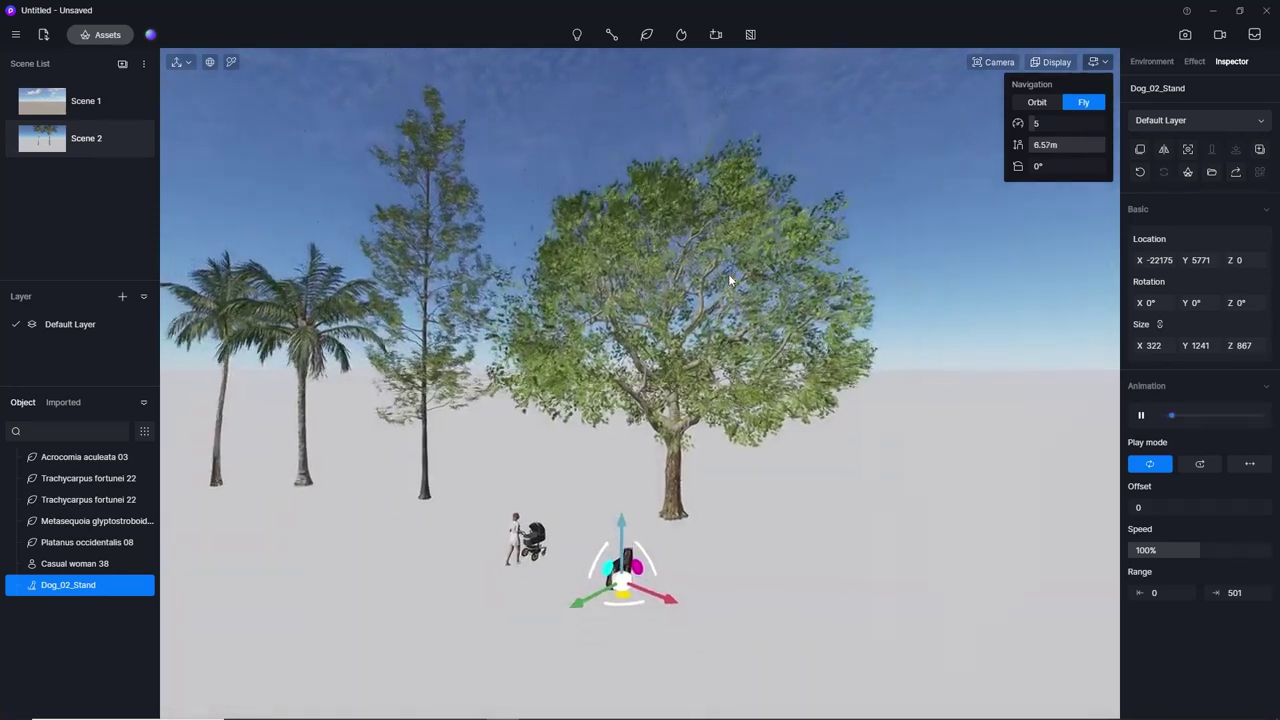
{"action": "key", "text": "s"}
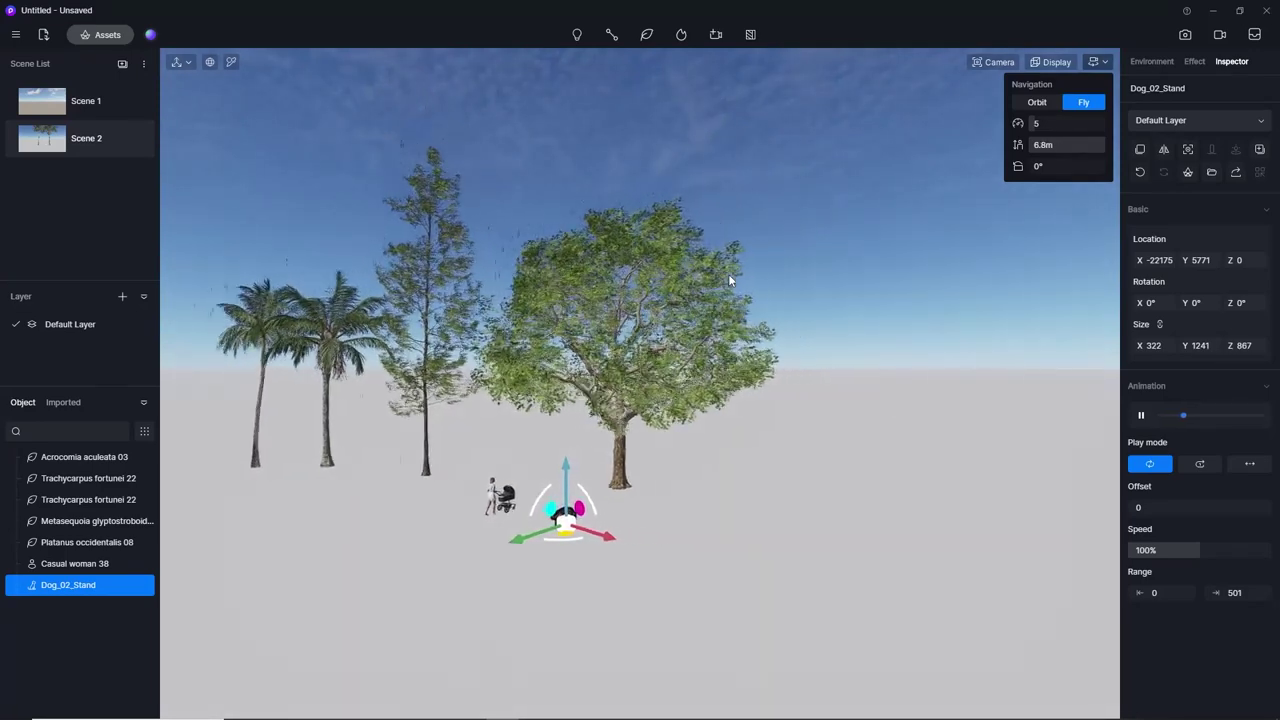
{"action": "key", "text": "a"}
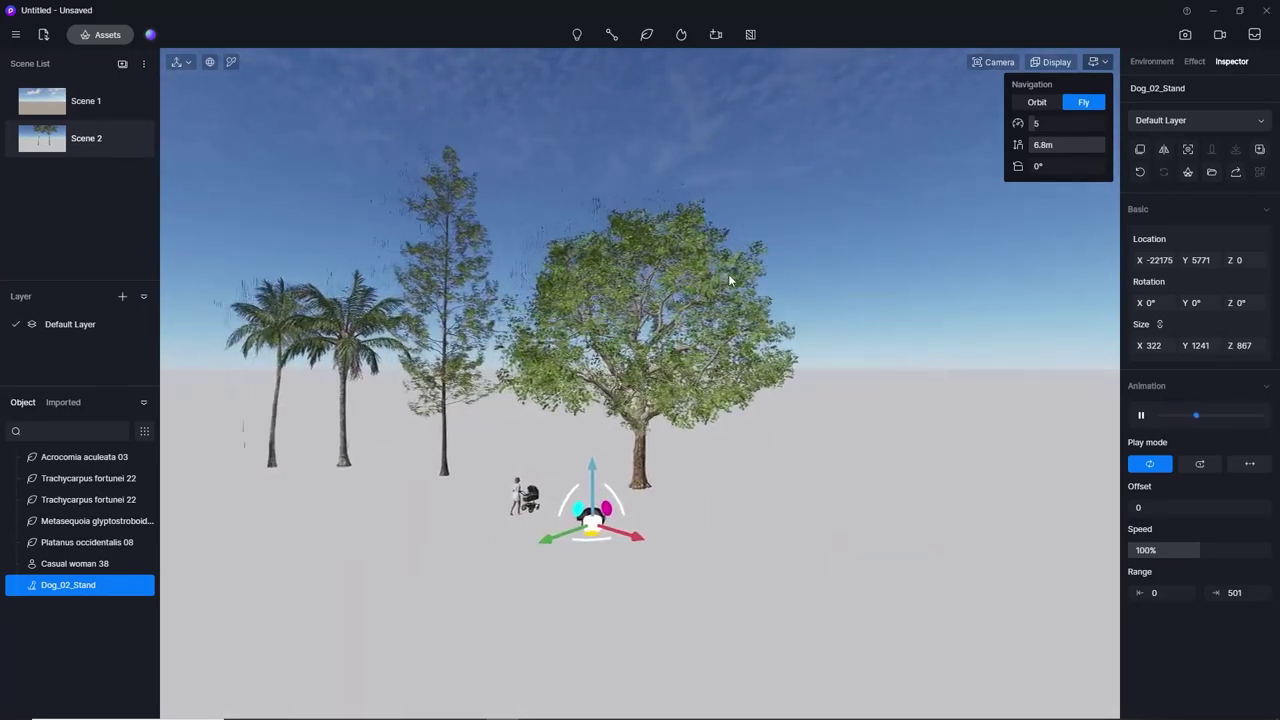
{"action": "key", "text": "a"}
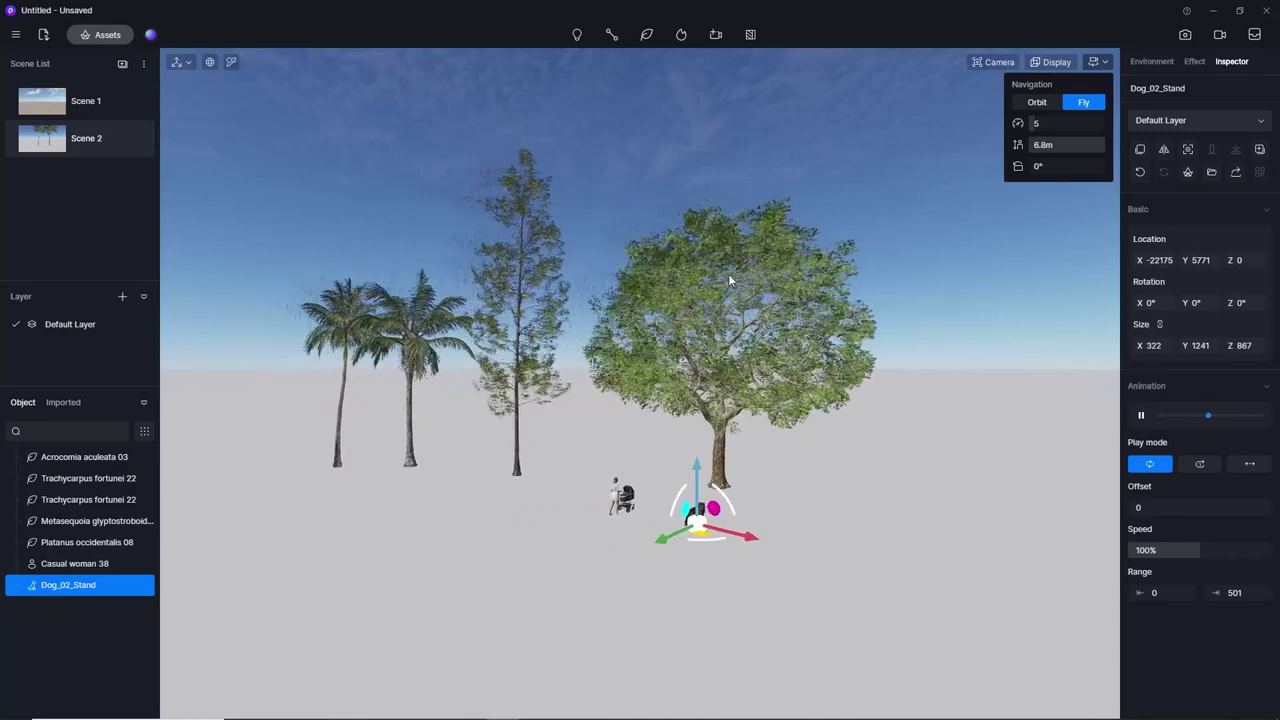
{"action": "key", "text": "q"}
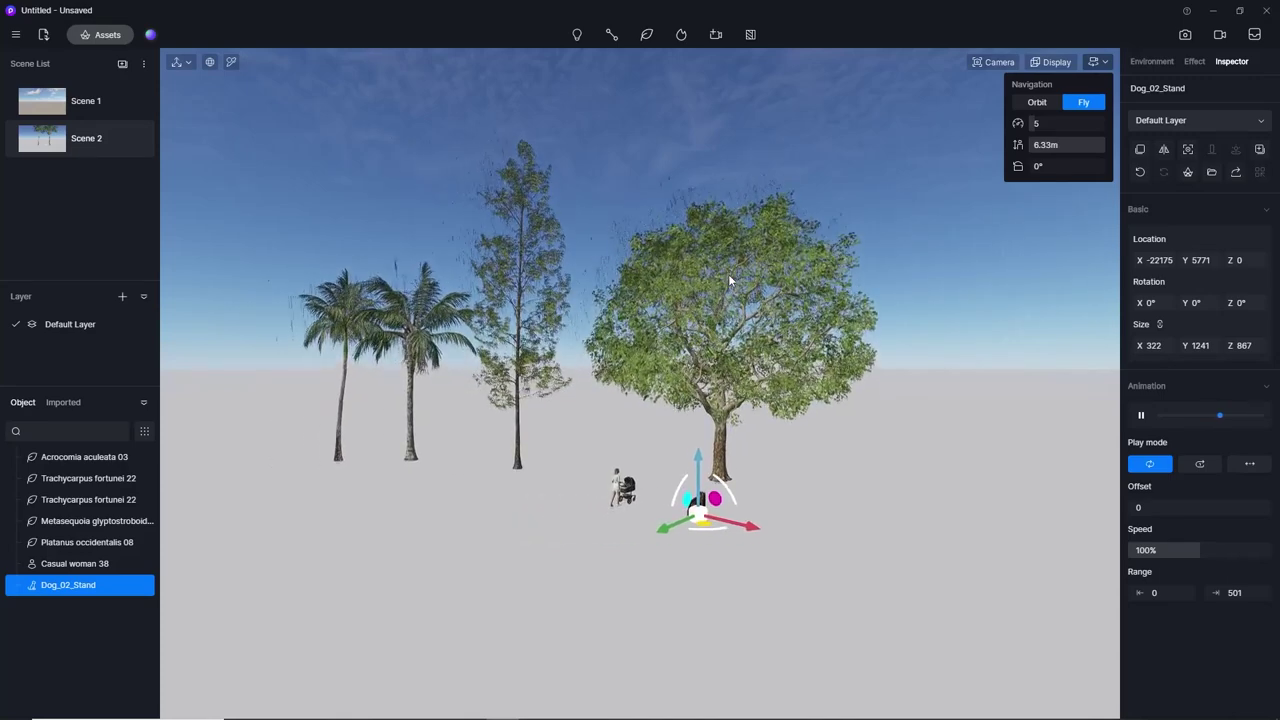
{"action": "key", "text": "q"}
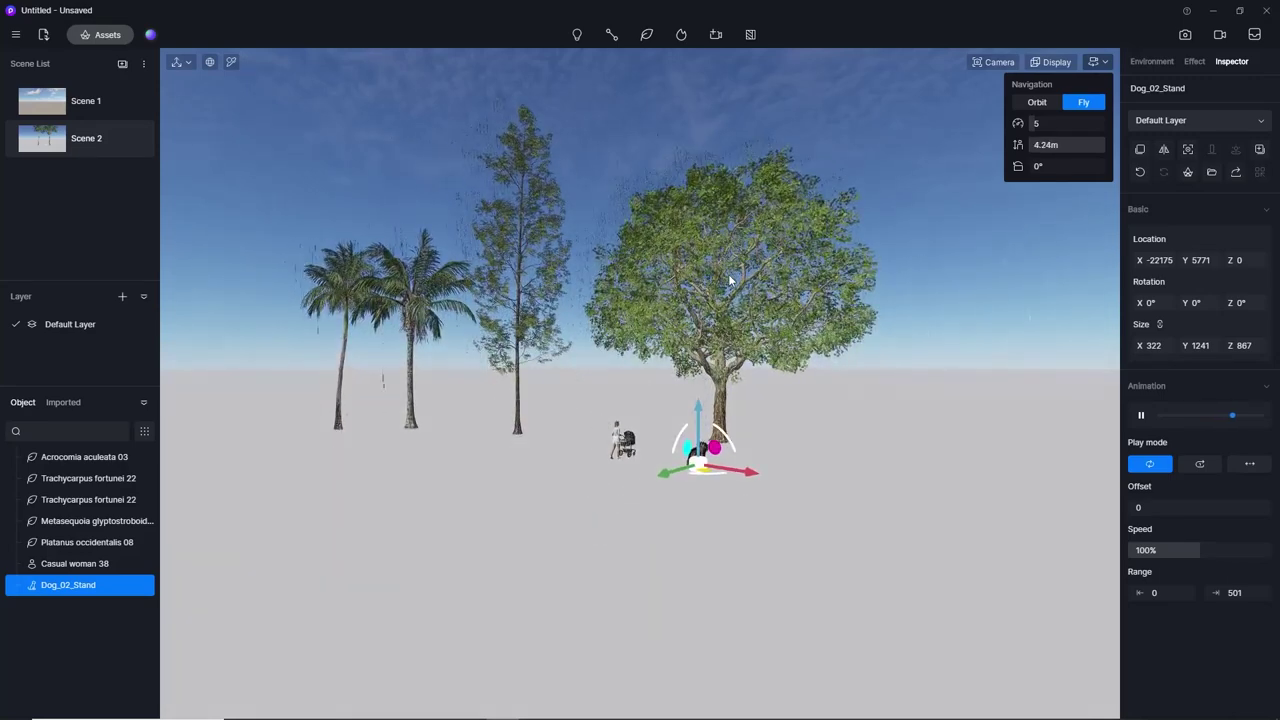
{"action": "key", "text": "e"}
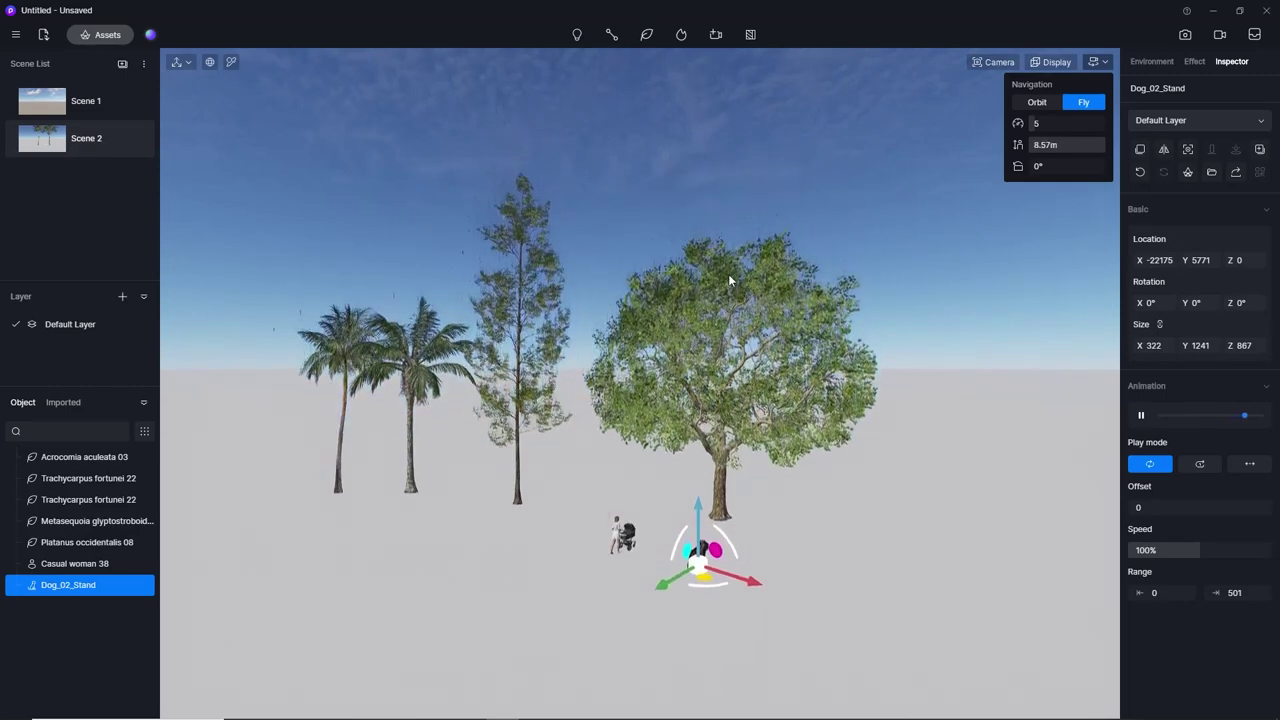
Fly toward the trees and back to frame the woman and dog, sliding left and right.
{"action": "key", "text": "a"}
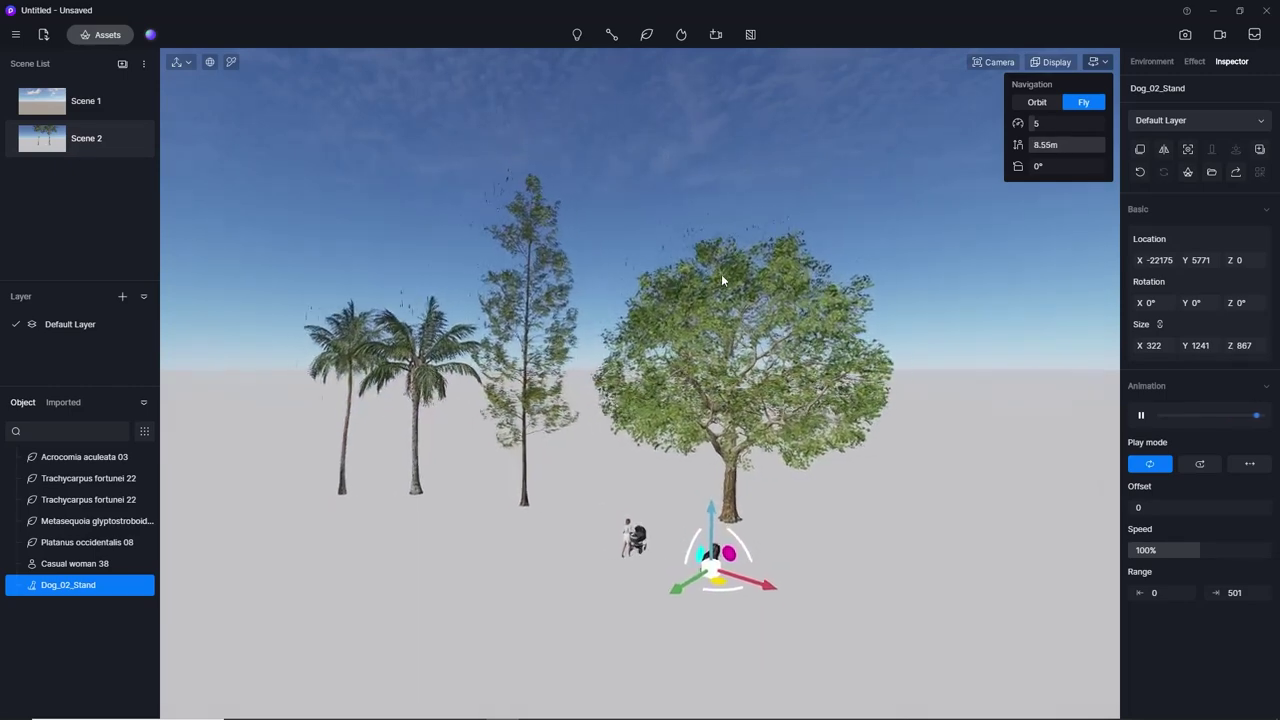
{"action": "key", "text": "w"}
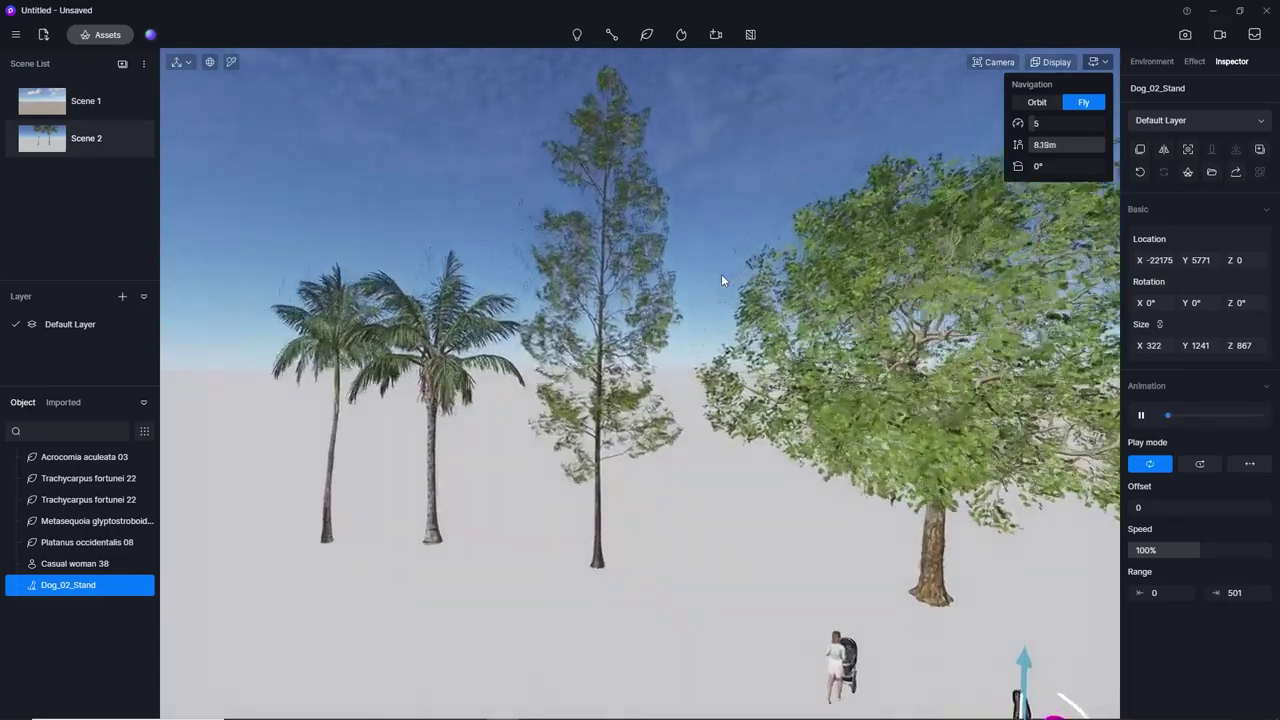
{"action": "key", "text": "w"}
{"action": "key", "text": "a"}
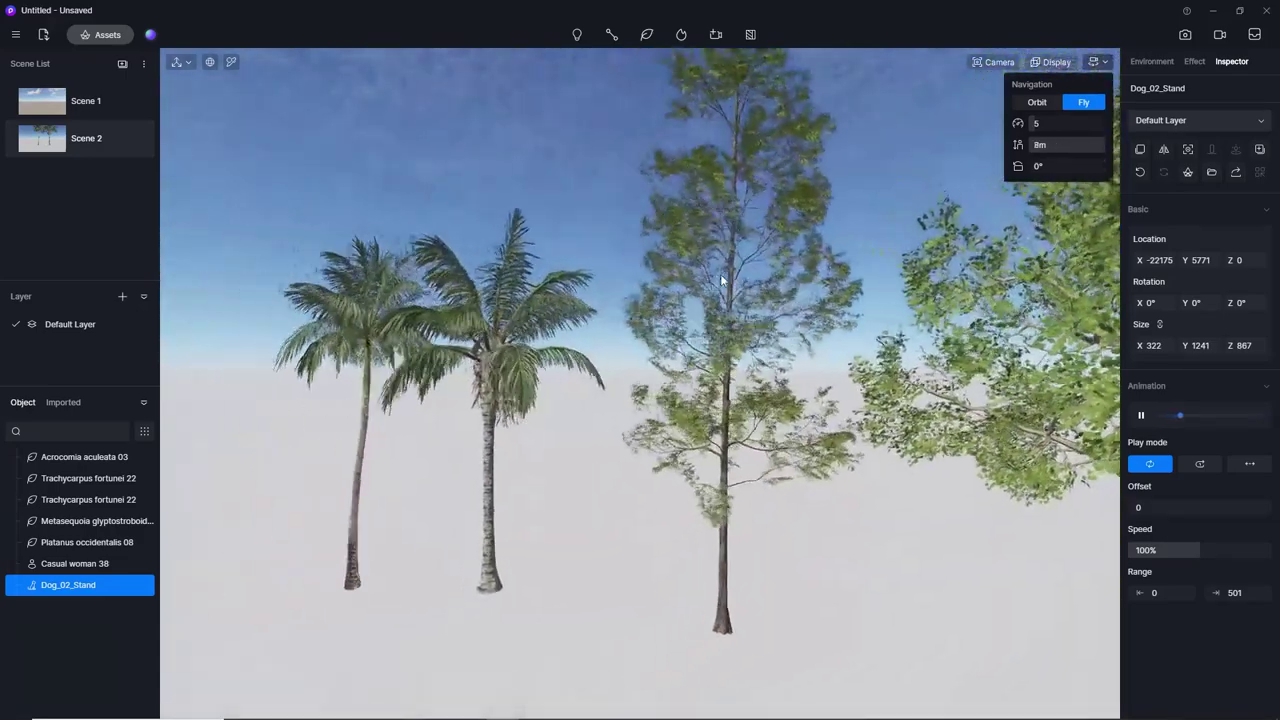
{"action": "key", "text": "s"}
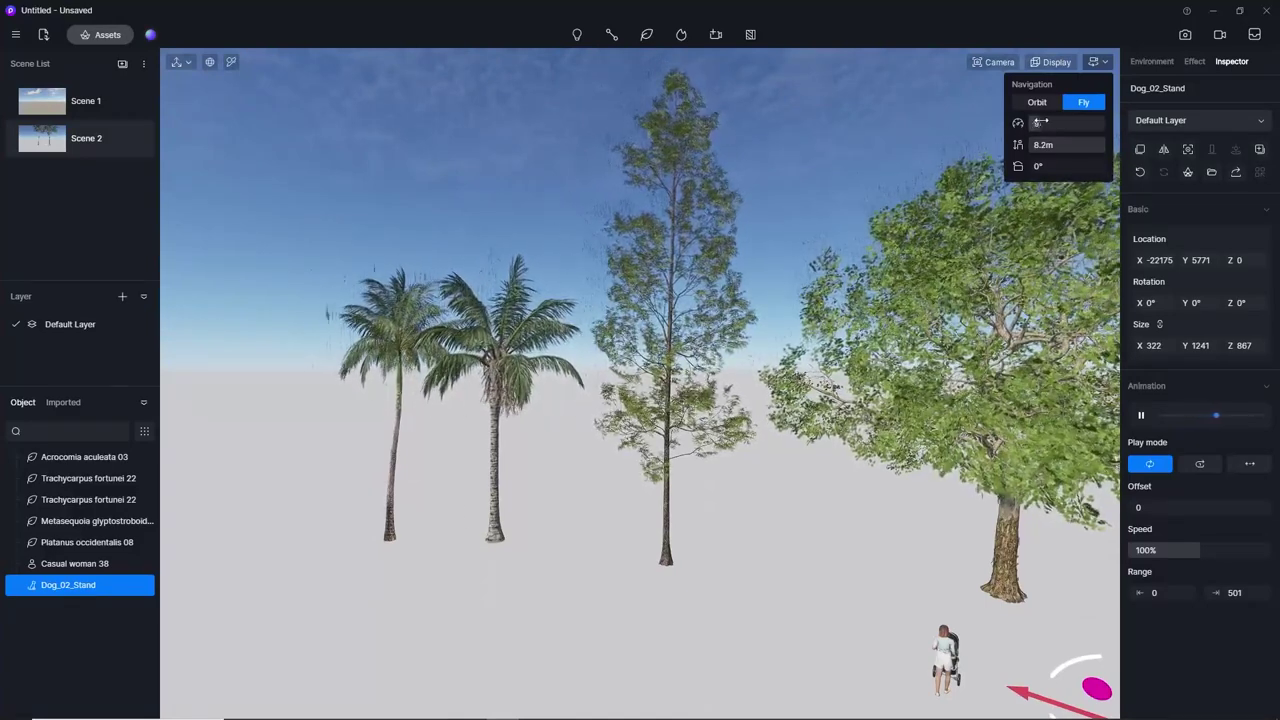
{"action": "key", "text": "w"}
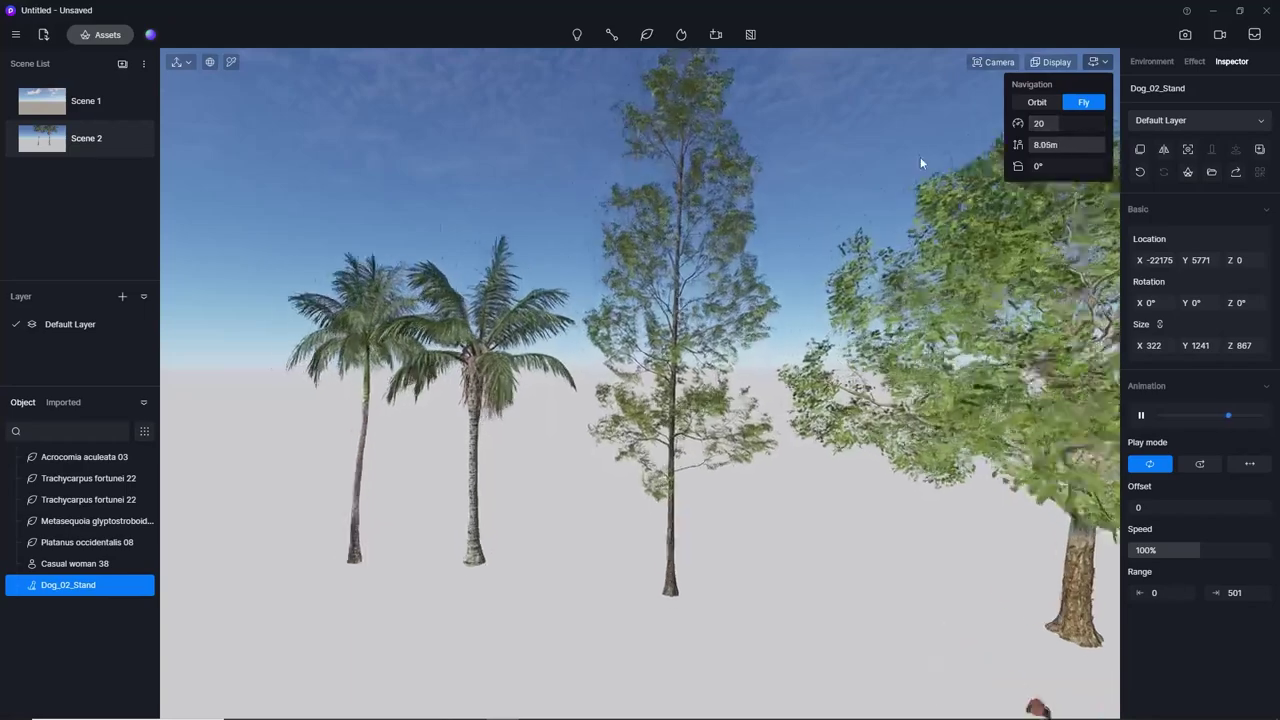
{"action": "key", "text": "s"}
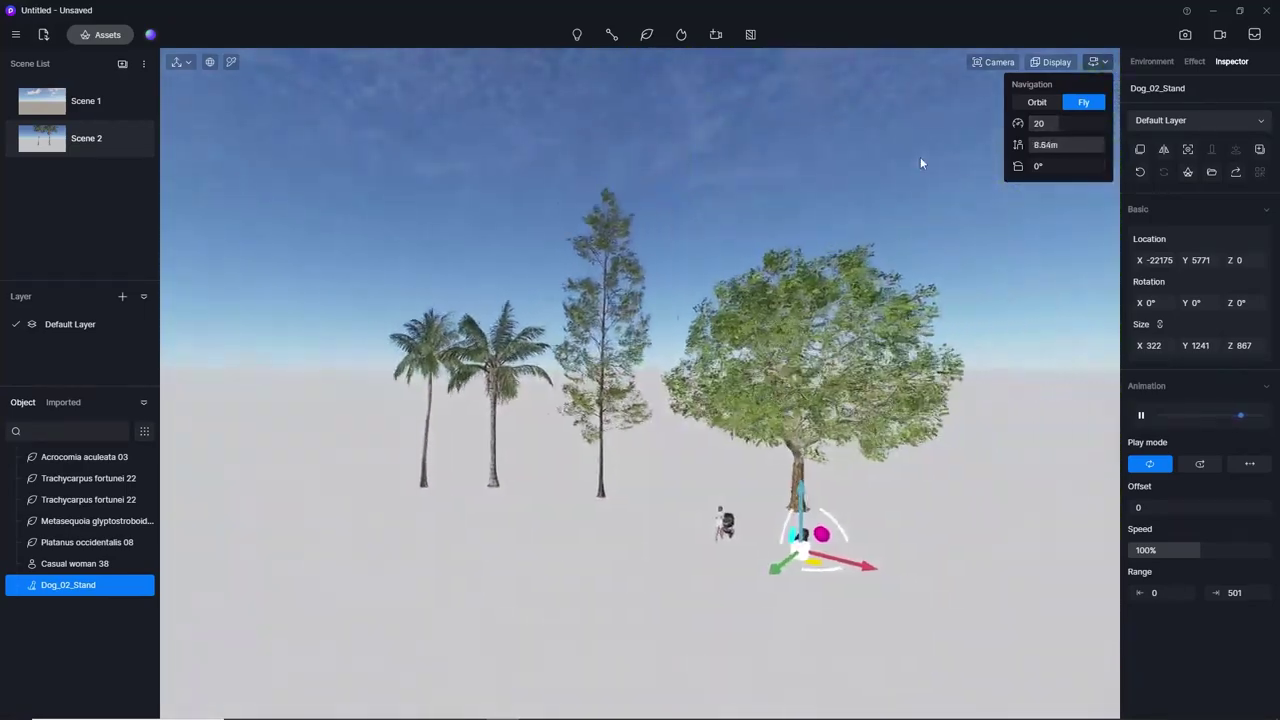
{"action": "key", "text": "d"}
{"action": "key", "text": "w"}
{"action": "key", "text": "a"}
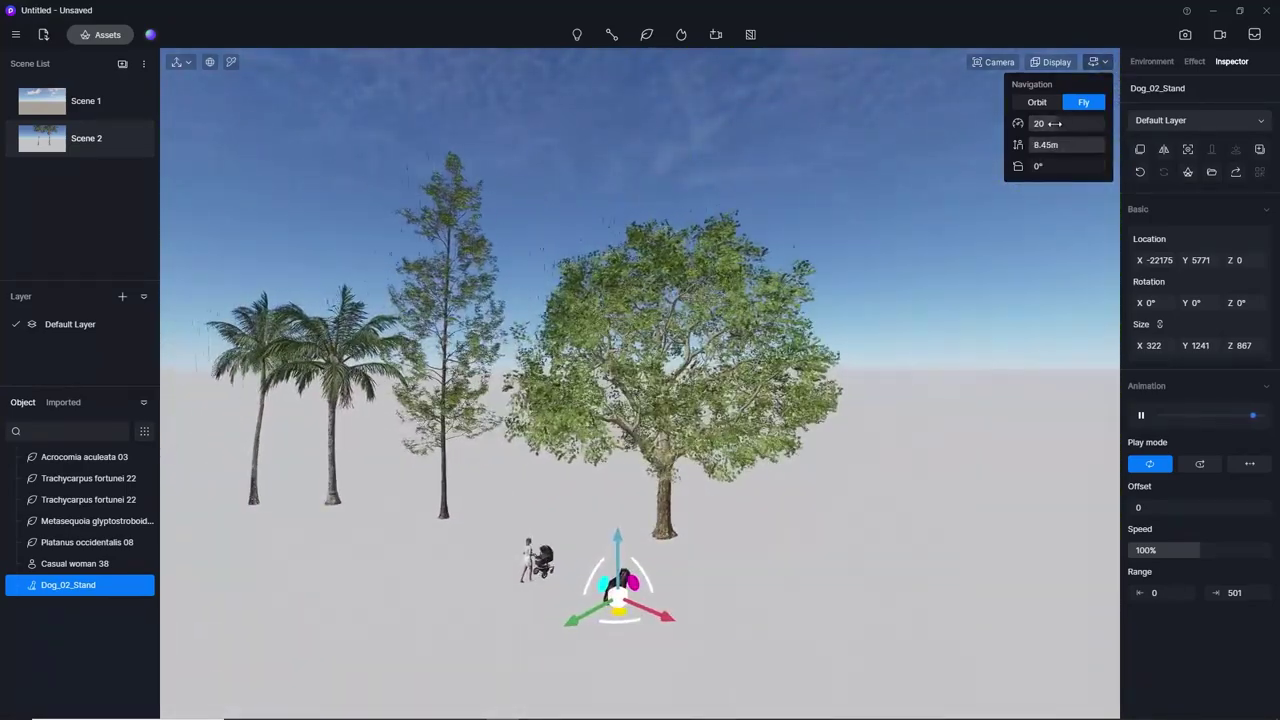
{"action": "key", "text": "a"}
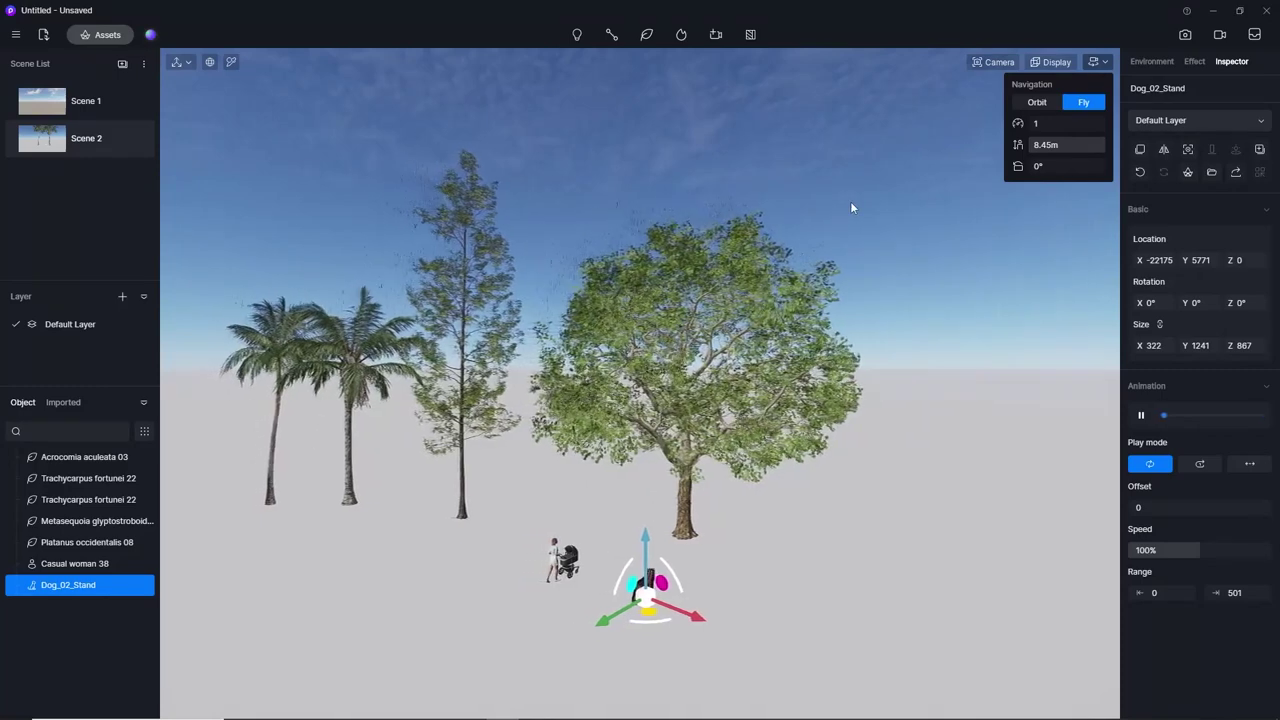
{"action": "key", "text": "a"}
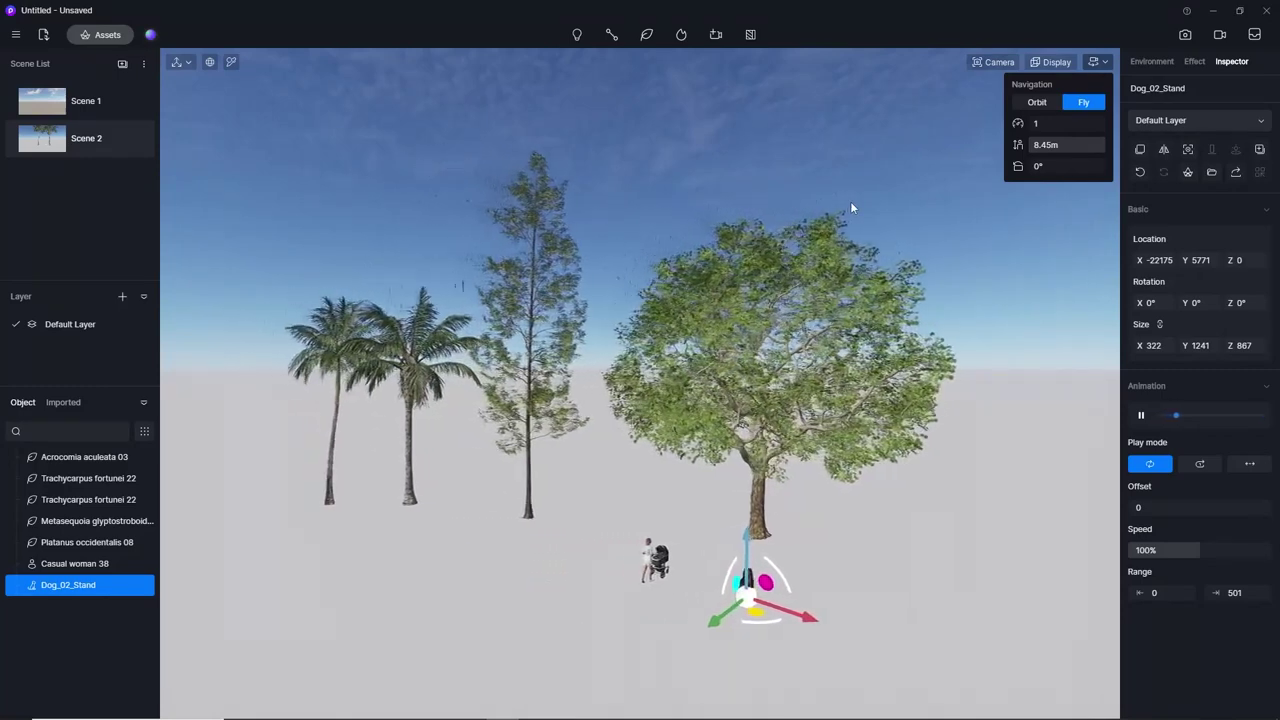
{"action": "key", "text": "d"}
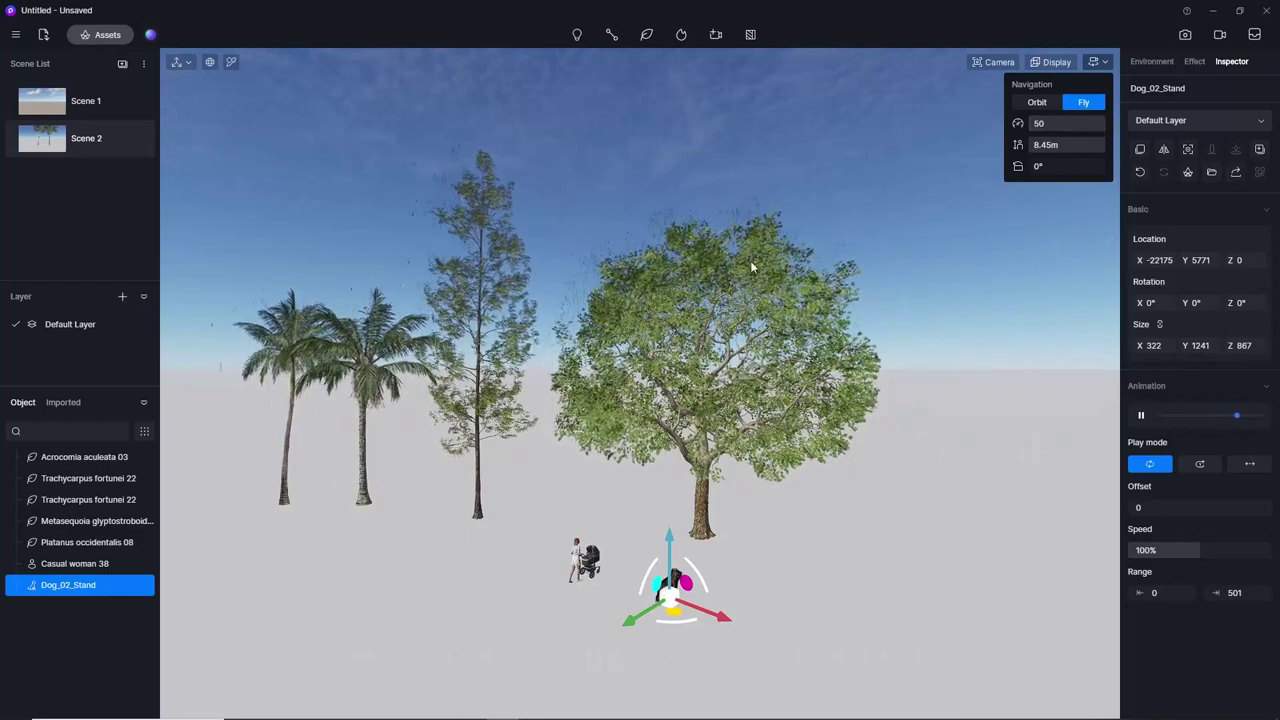
Fly in and out among the conifer and broadleaf trees with the scroll wheel.
{"action": "scroll", "coordinate": [751, 267], "scroll_direction": "up", "scroll_amount": 5}
{"action": "scroll", "coordinate": [751, 267], "scroll_direction": "down", "scroll_amount": 3}
{"action": "scroll", "coordinate": [751, 267], "scroll_direction": "up", "scroll_amount": 2}
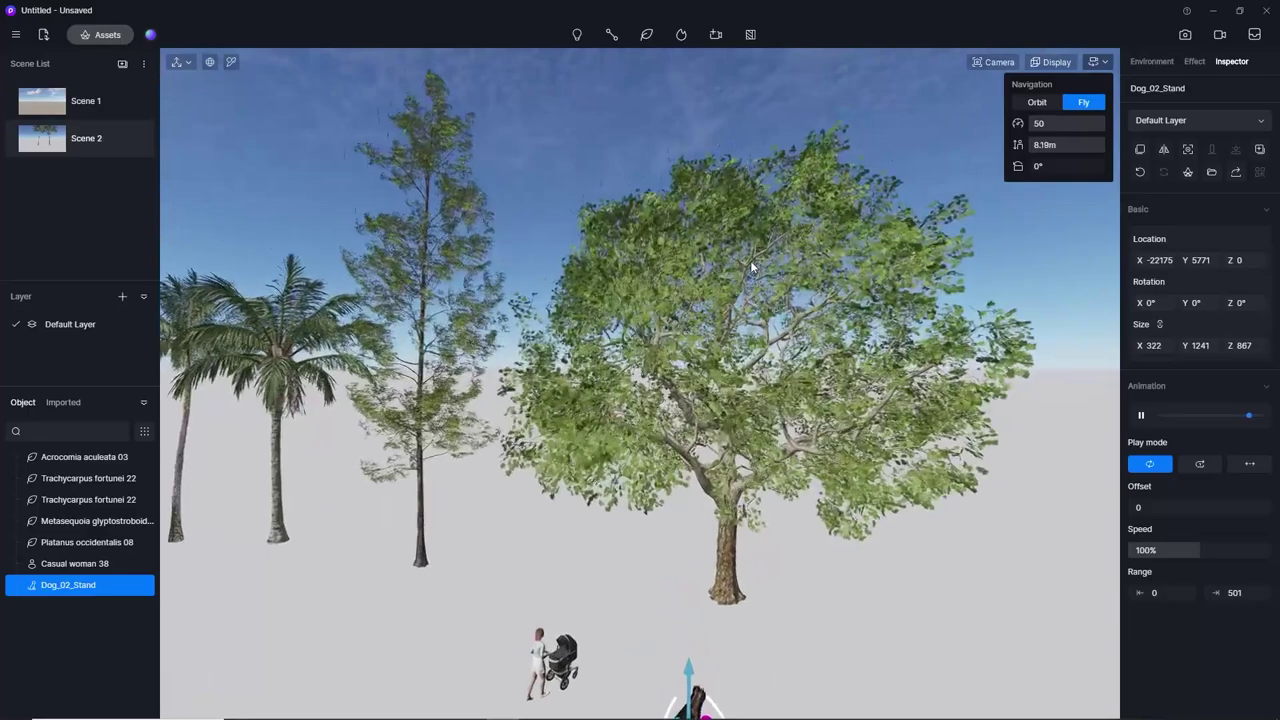
{"action": "scroll", "coordinate": [751, 267], "scroll_direction": "up", "scroll_amount": 3}
{"action": "scroll", "coordinate": [751, 267], "scroll_direction": "down", "scroll_amount": 3}
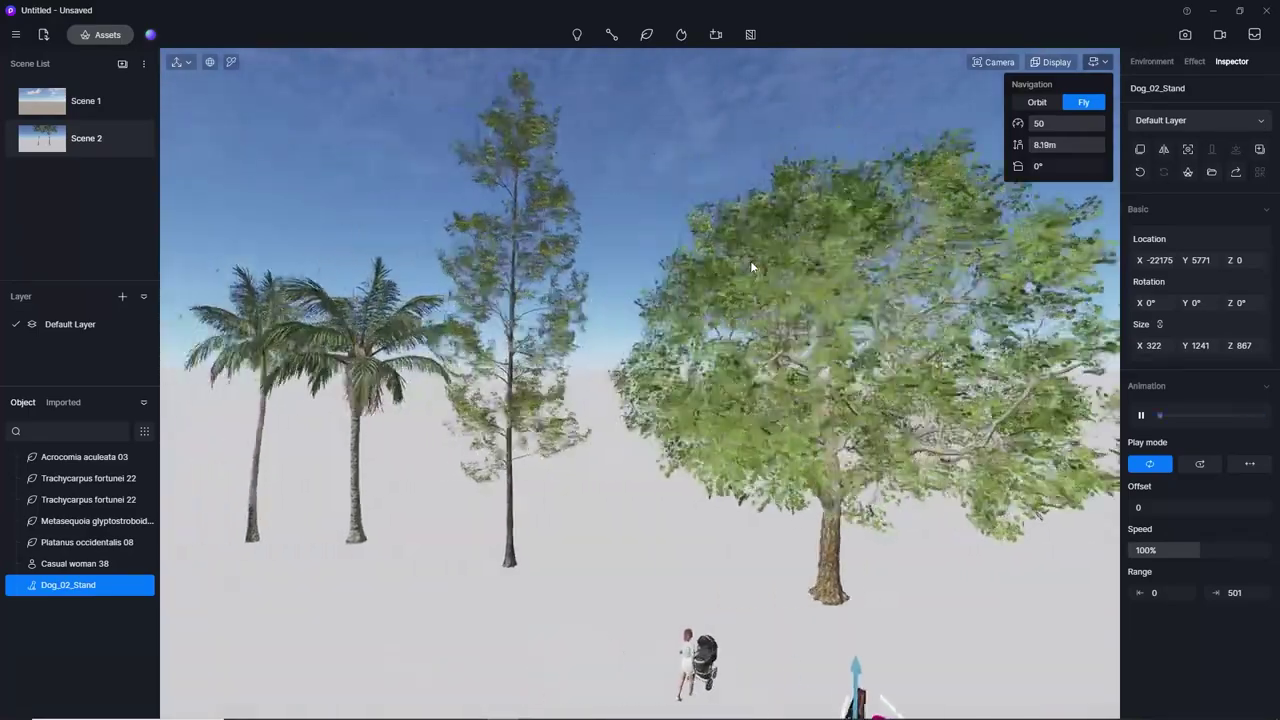
{"action": "scroll", "coordinate": [751, 267], "scroll_direction": "down", "scroll_amount": 2}
{"action": "scroll", "coordinate": [752, 267], "scroll_direction": "up", "scroll_amount": 2}
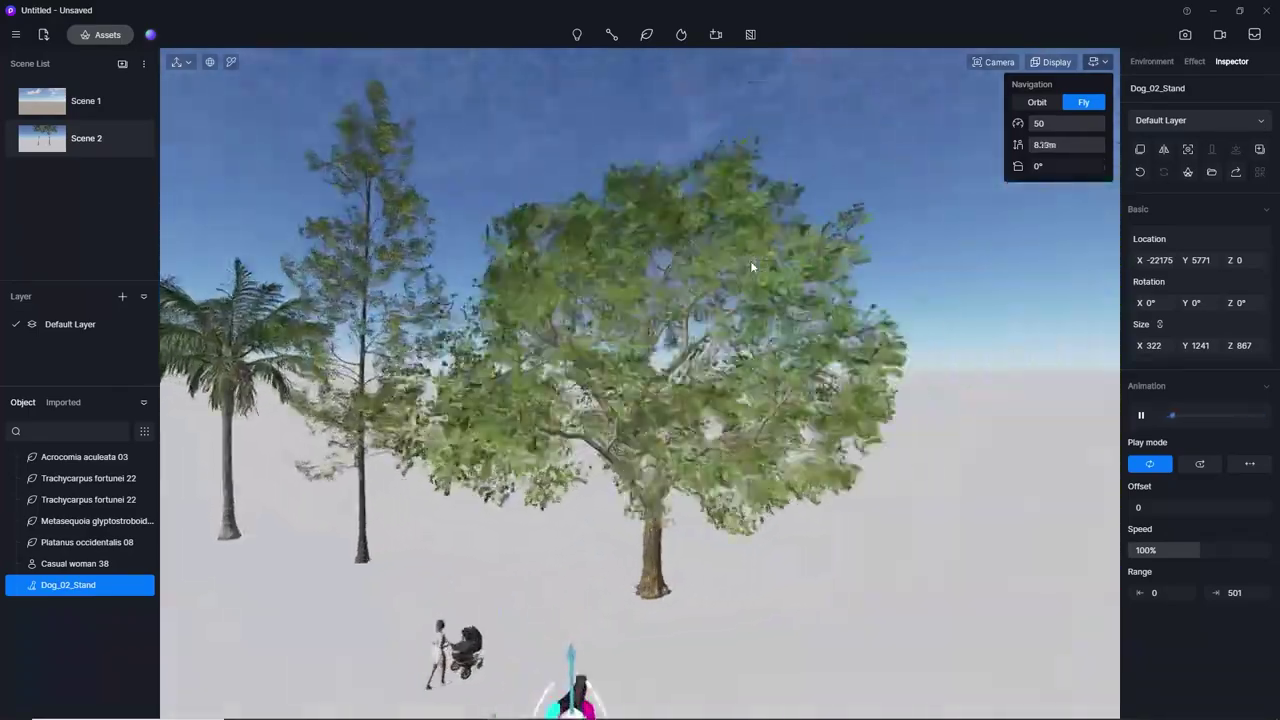
{"action": "scroll", "coordinate": [752, 267], "scroll_direction": "up", "scroll_amount": 3}
{"action": "scroll", "coordinate": [752, 267], "scroll_direction": "down", "scroll_amount": 3}
{"action": "scroll", "coordinate": [752, 267], "scroll_direction": "down", "scroll_amount": 3}
{"action": "scroll", "coordinate": [752, 267], "scroll_direction": "up", "scroll_amount": 2}
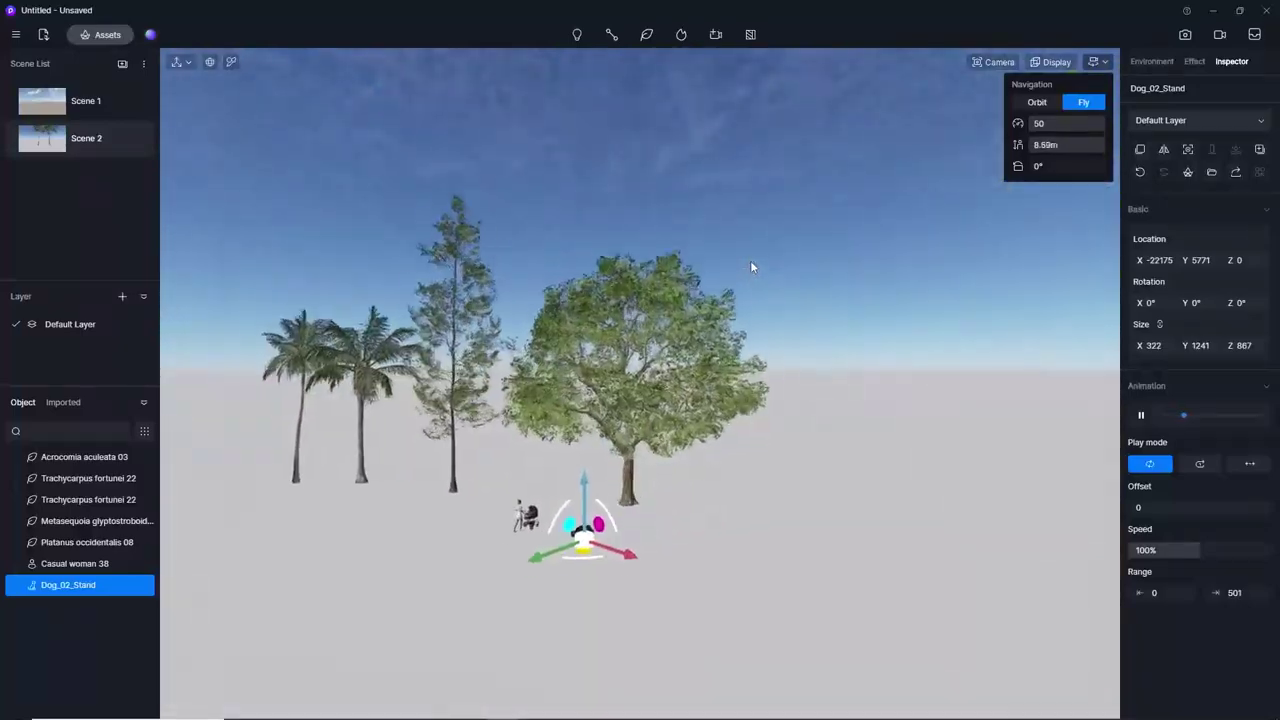
{"action": "scroll", "coordinate": [752, 267], "scroll_direction": "up", "scroll_amount": 3}
{"action": "scroll", "coordinate": [750, 260], "scroll_direction": "up", "scroll_amount": 2}
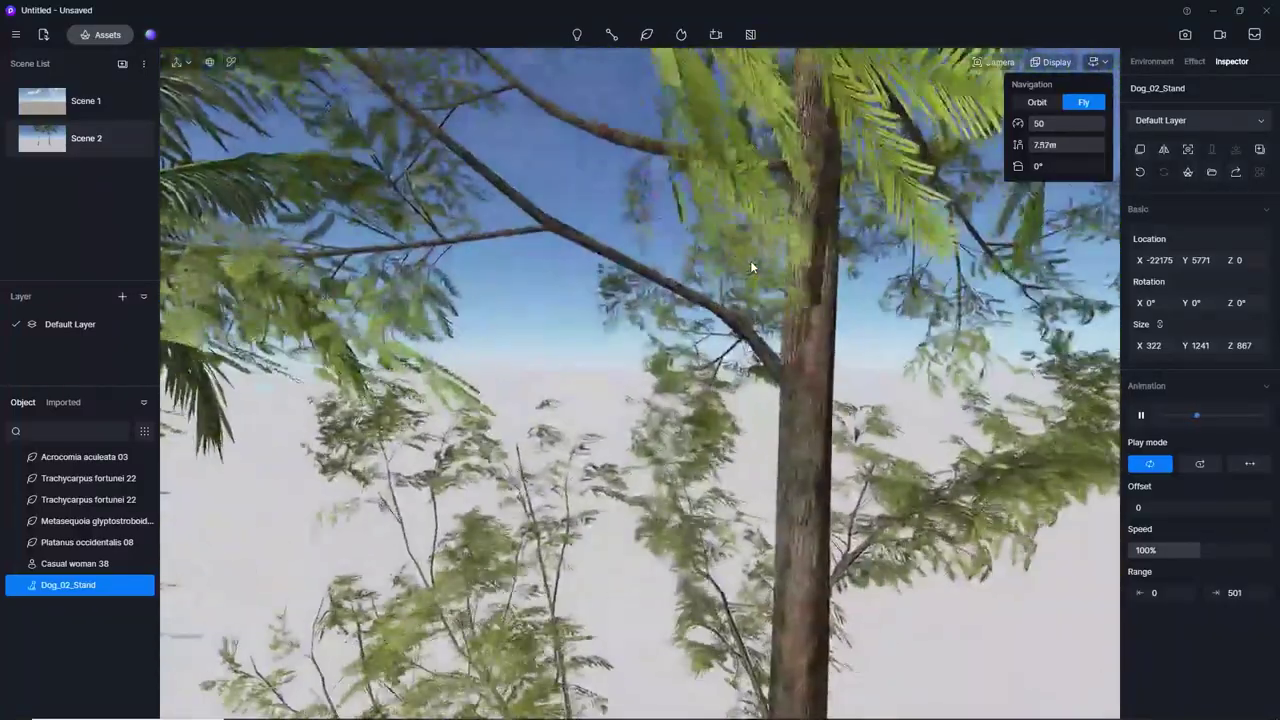
{"action": "scroll", "coordinate": [750, 260], "scroll_direction": "down", "scroll_amount": 3}
{"action": "scroll", "coordinate": [750, 260], "scroll_direction": "down", "scroll_amount": 3}
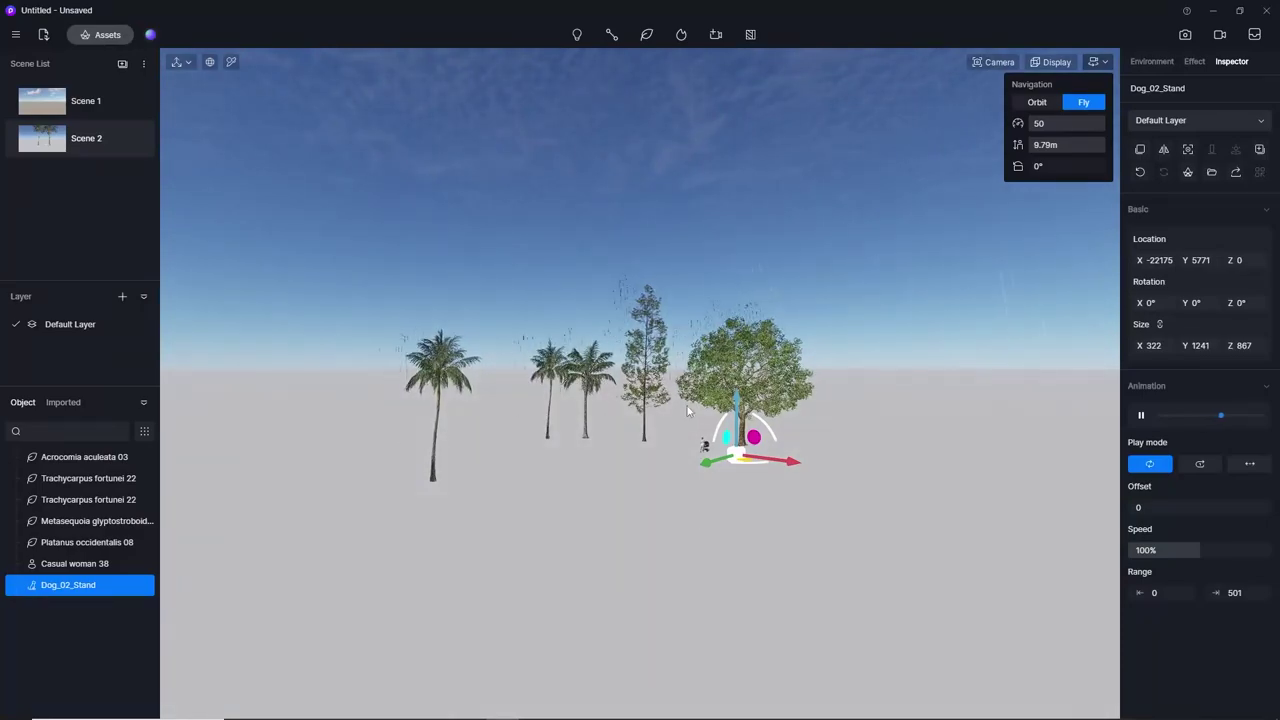
{"action": "scroll", "coordinate": [700, 390], "scroll_direction": "up", "scroll_amount": 3}
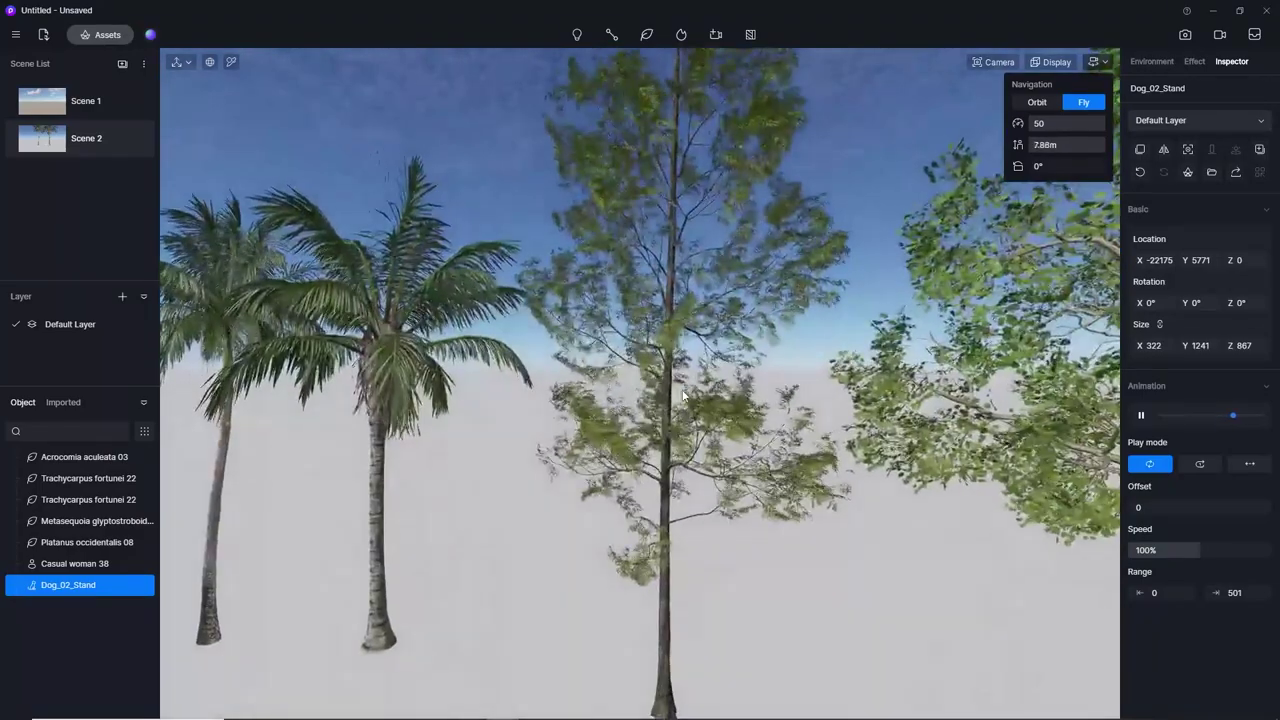
{"action": "scroll", "coordinate": [771, 363], "scroll_direction": "down", "scroll_amount": 2}
{"action": "scroll", "coordinate": [771, 363], "scroll_direction": "up", "scroll_amount": 4}
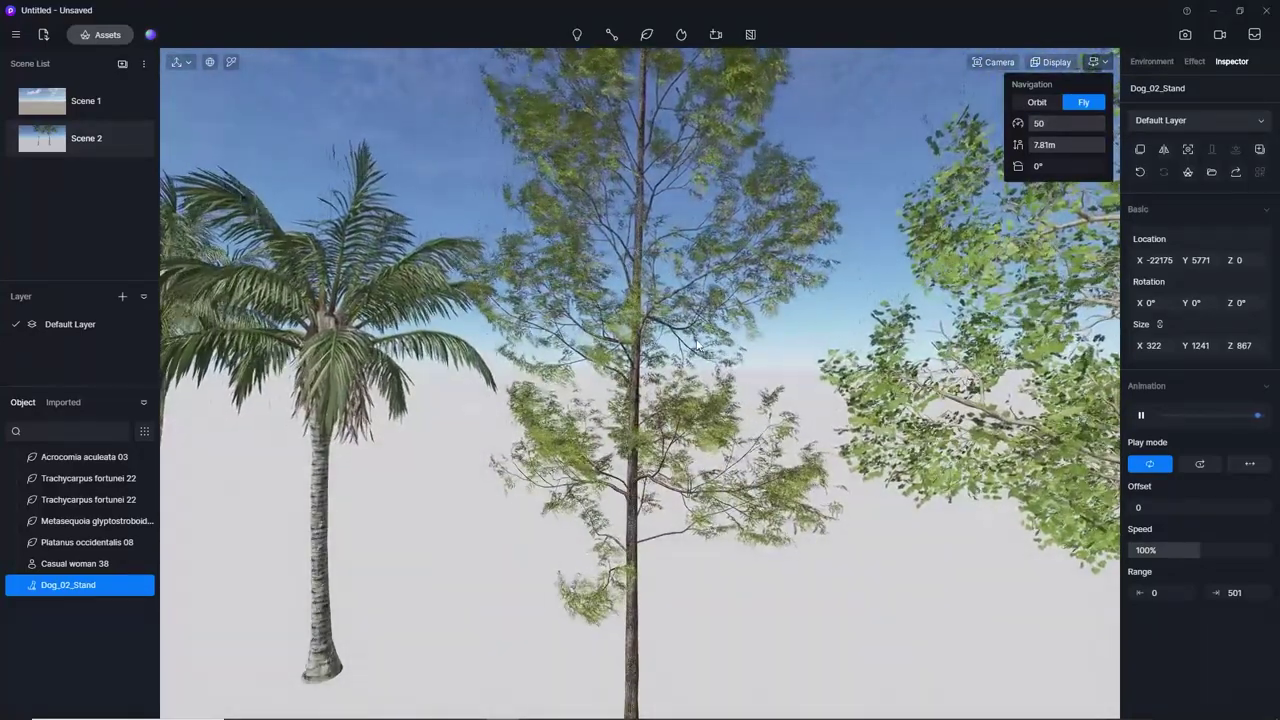
Lower the fly speed to about 5 and turn the view toward the palms and plane tree.
{"action": "left_click_drag", "start_coordinate": [1065, 123], "coordinate": [1034, 126]}
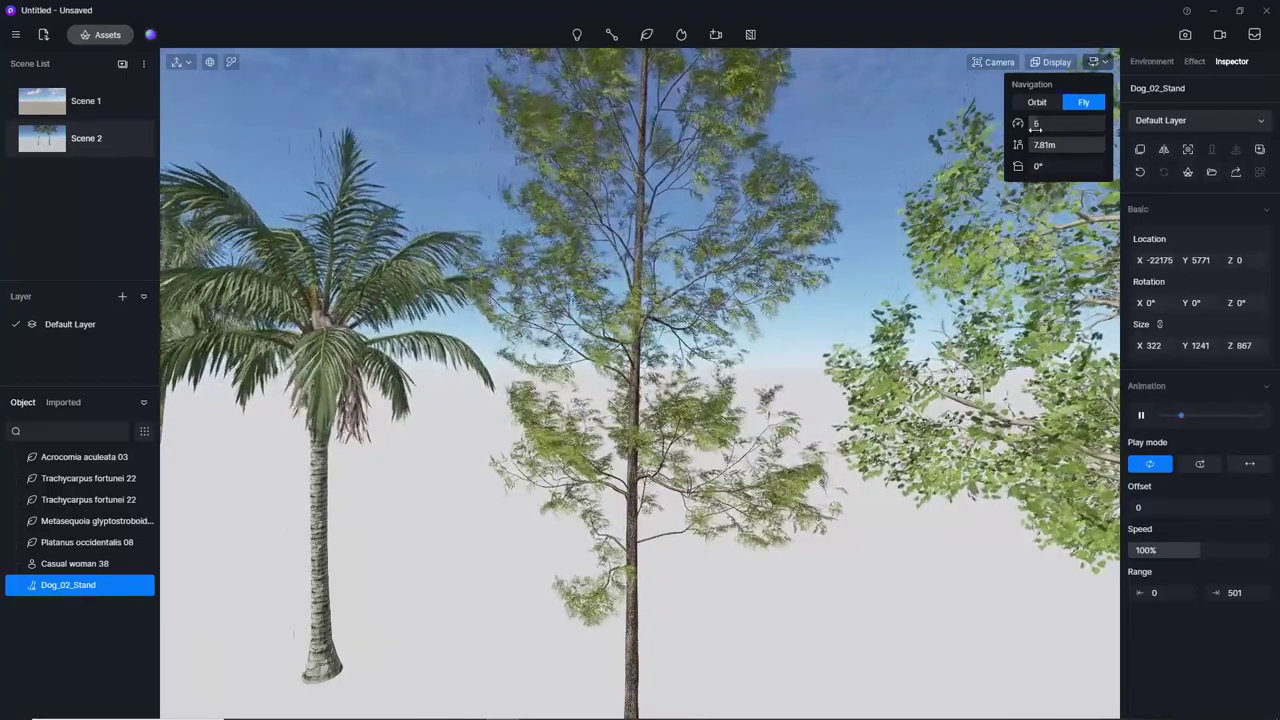
{"action": "mouse_move", "coordinate": [977, 155]}
{"action": "right_mouse_down"}
{"action": "mouse_move", "coordinate": [426, 471]}
{"action": "mouse_move", "coordinate": [895, 454]}
{"action": "right_mouse_up"}
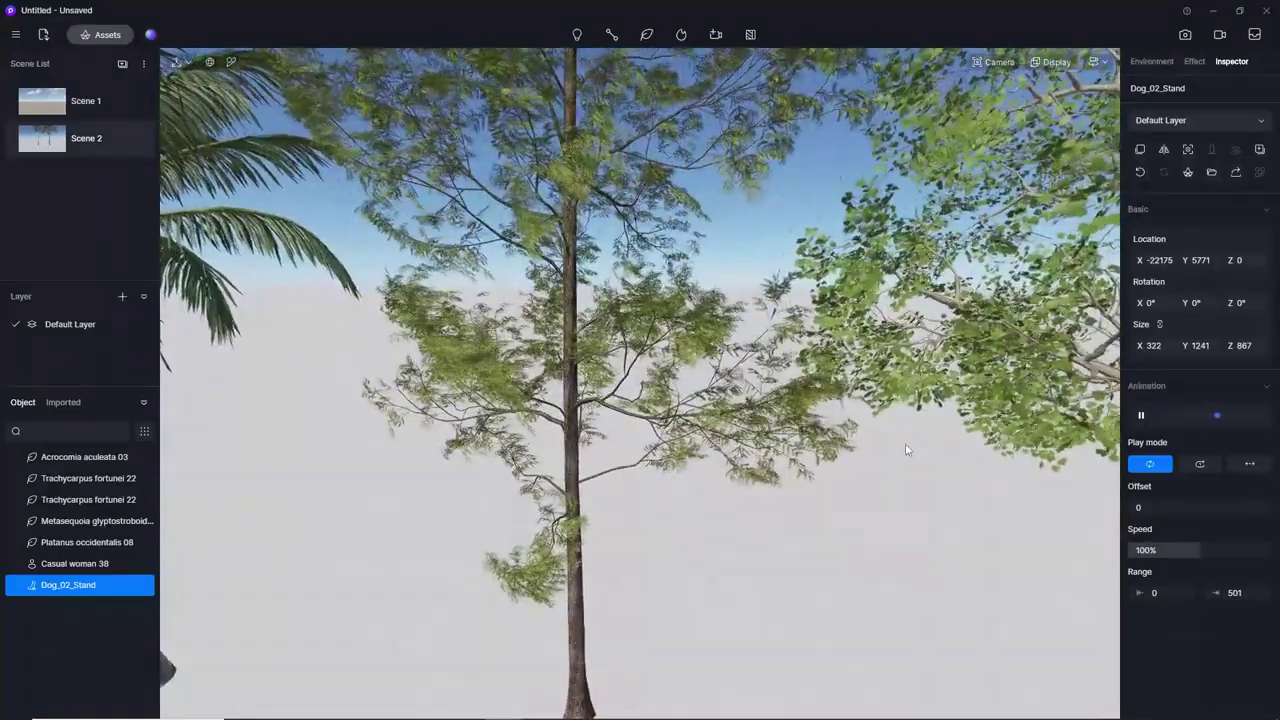
{"action": "mouse_move", "coordinate": [907, 450]}
{"action": "middle_mouse_down"}
{"action": "mouse_move", "coordinate": [667, 343]}
{"action": "mouse_move", "coordinate": [689, 336]}
{"action": "middle_mouse_up"}
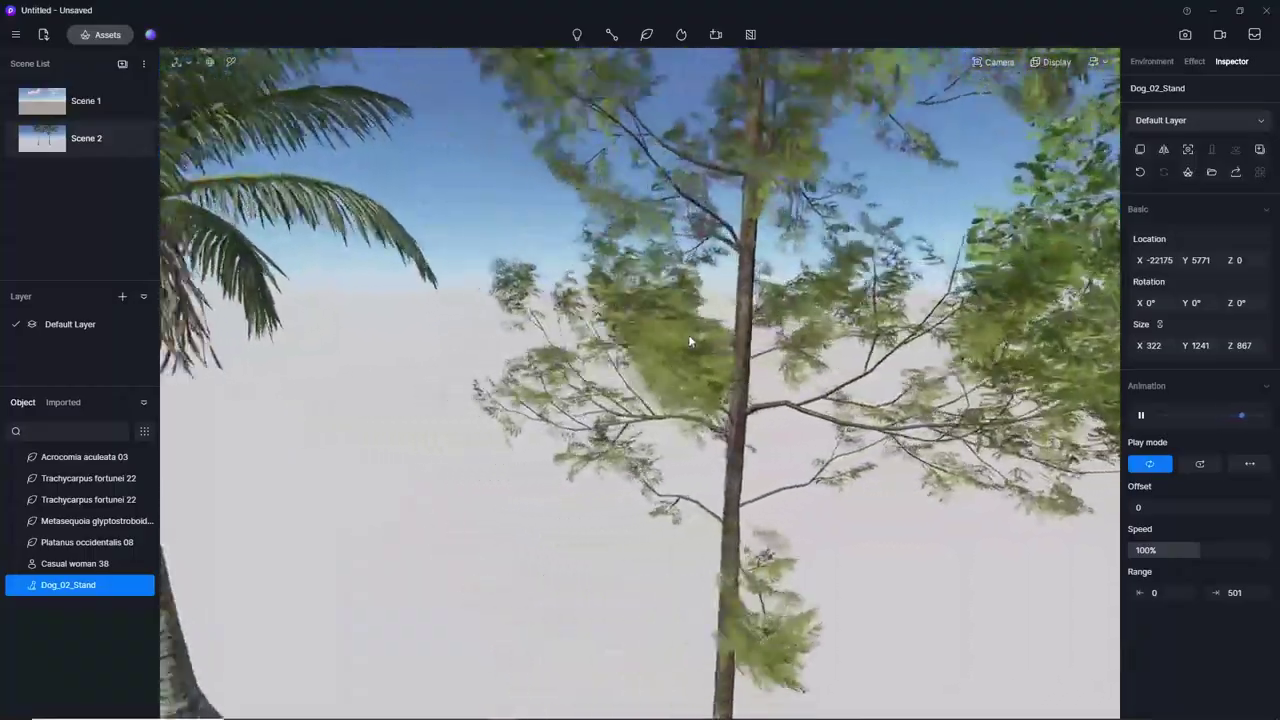
{"action": "key", "text": "d"}
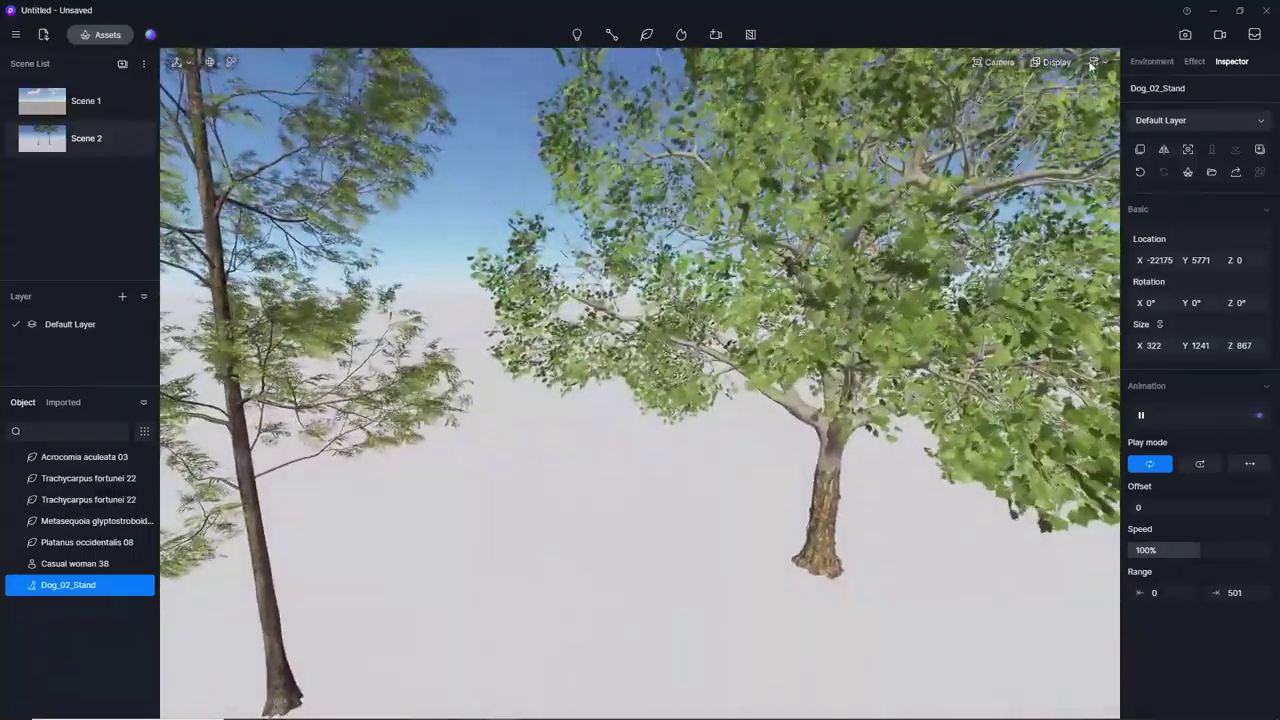
Set Fly speed to 20, camera height to 1.6m and roll angle back to 0°.
{"action": "left_click", "coordinate": [1093, 62]}
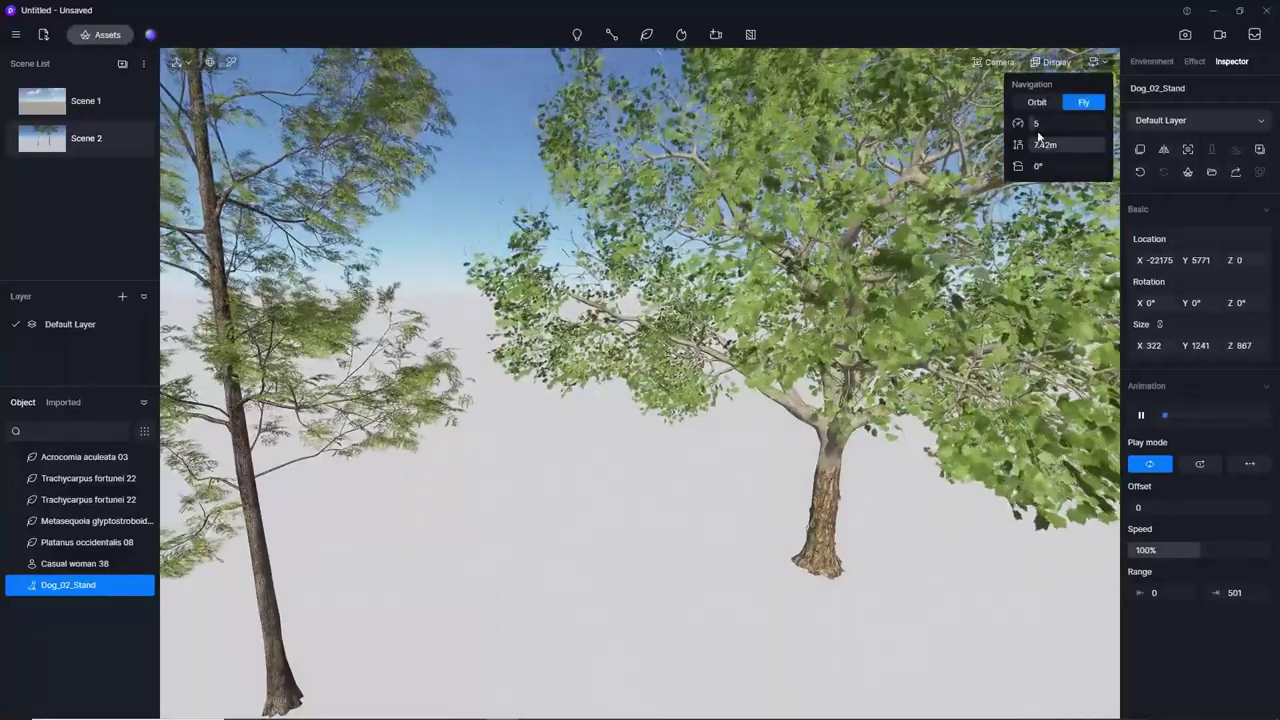
{"action": "left_click_drag", "start_coordinate": [1037, 123], "coordinate": [1058, 123]}
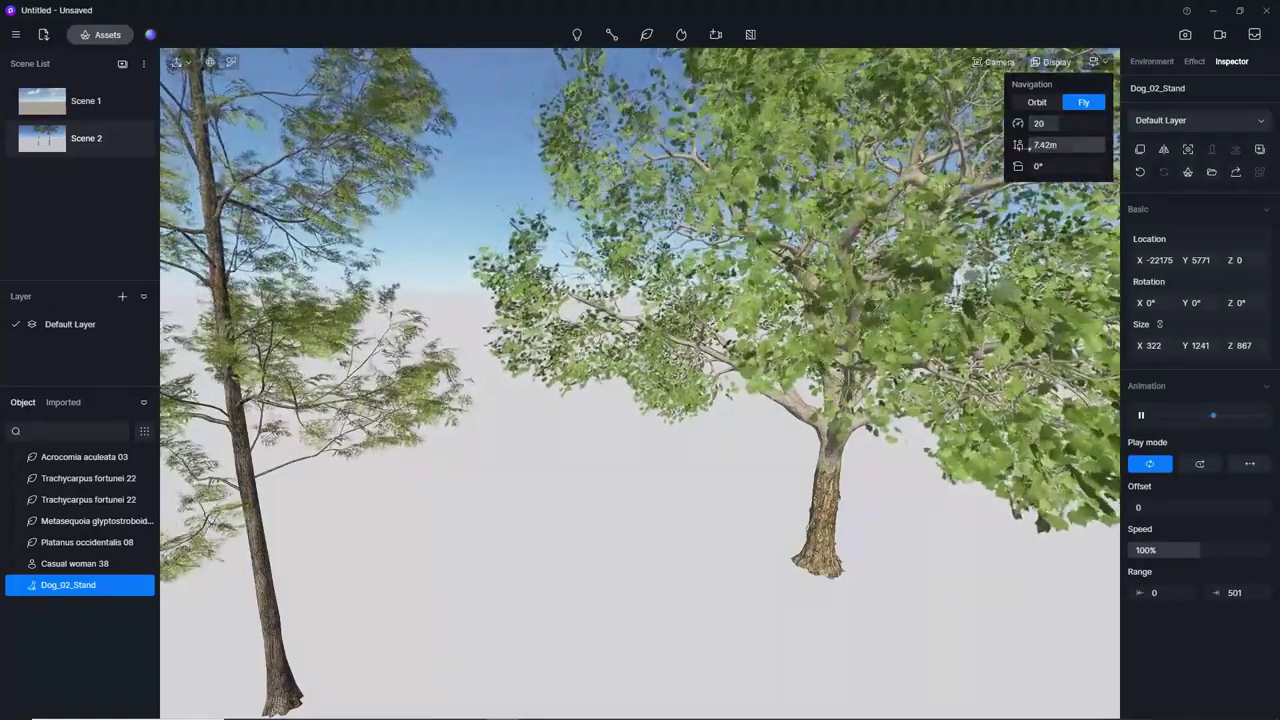
{"action": "mouse_move", "coordinate": [1090, 144]}
{"action": "left_mouse_down"}
{"action": "mouse_move", "coordinate": [1058, 144]}
{"action": "mouse_move", "coordinate": [1070, 144]}
{"action": "mouse_move", "coordinate": [1026, 174]}
{"action": "left_mouse_up"}
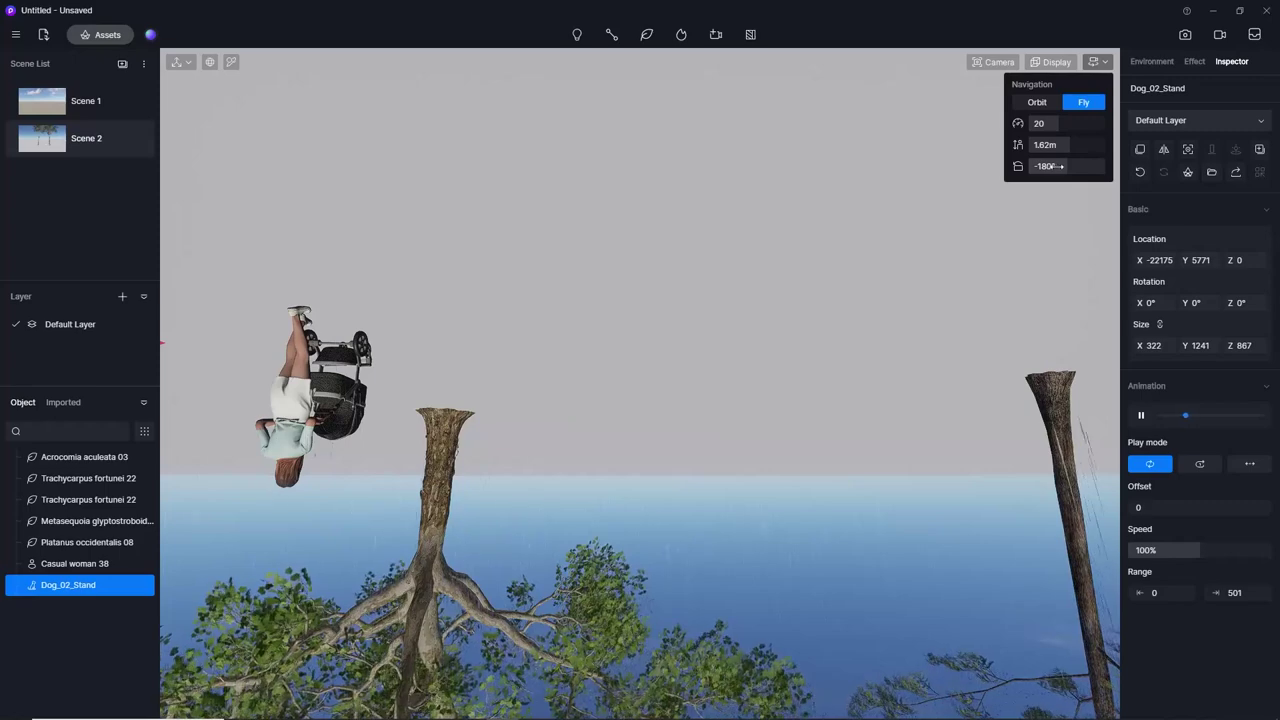
{"action": "left_click_drag", "start_coordinate": [1056, 166], "coordinate": [1046, 166]}
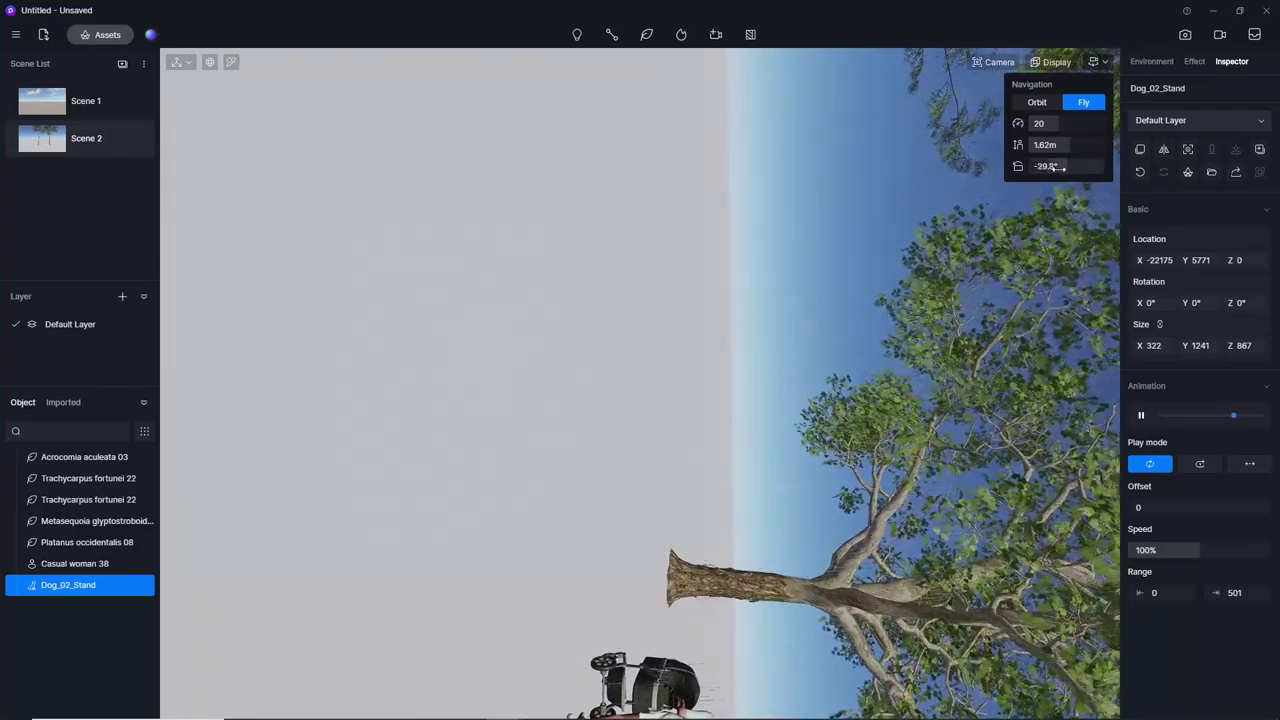
{"action": "mouse_move", "coordinate": [1058, 167]}
{"action": "left_mouse_down"}
{"action": "mouse_move", "coordinate": [1069, 171]}
{"action": "mouse_move", "coordinate": [1052, 169]}
{"action": "left_mouse_up"}
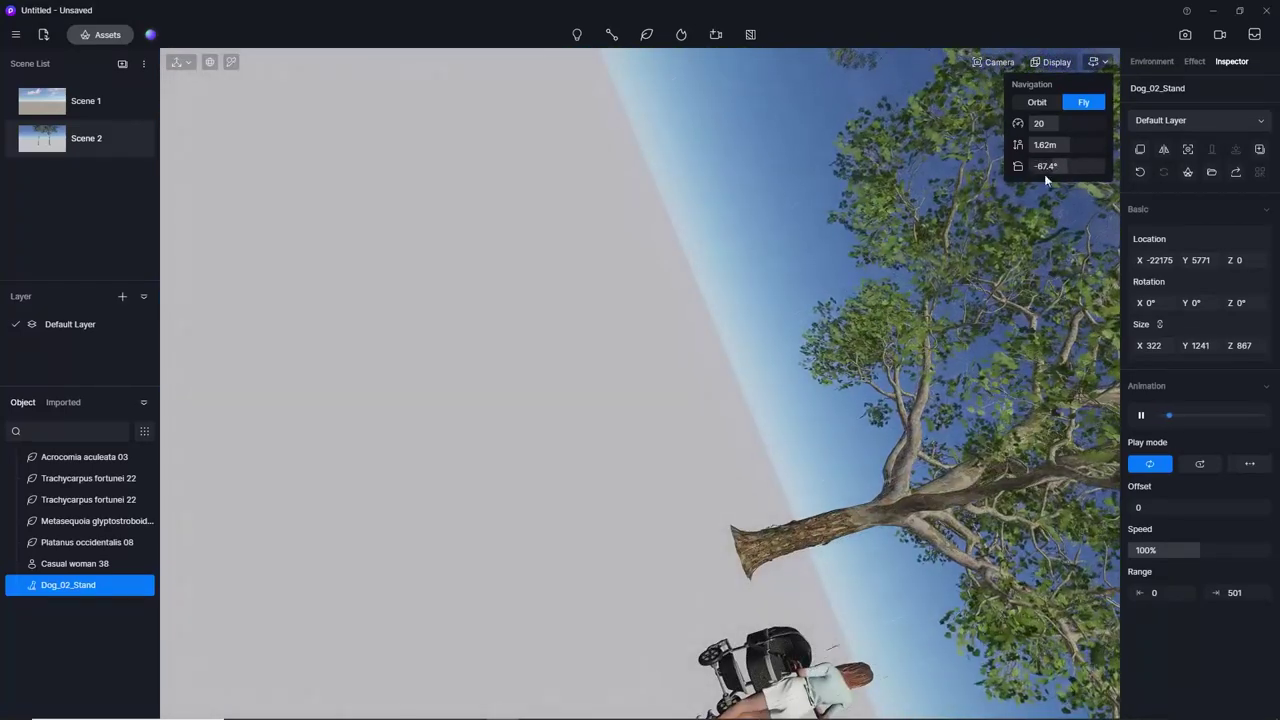
{"action": "left_click_drag", "start_coordinate": [1048, 166], "coordinate": [1049, 166]}
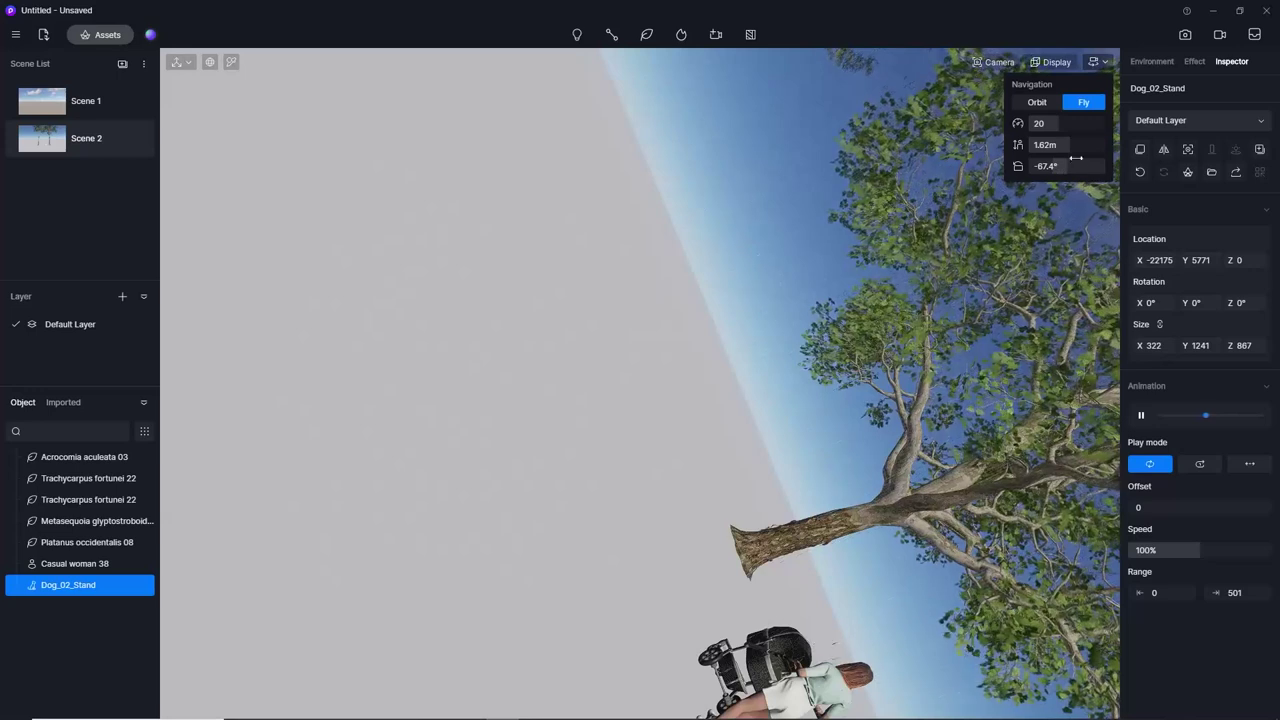
{"action": "left_click_drag", "start_coordinate": [1085, 167], "coordinate": [1088, 167]}
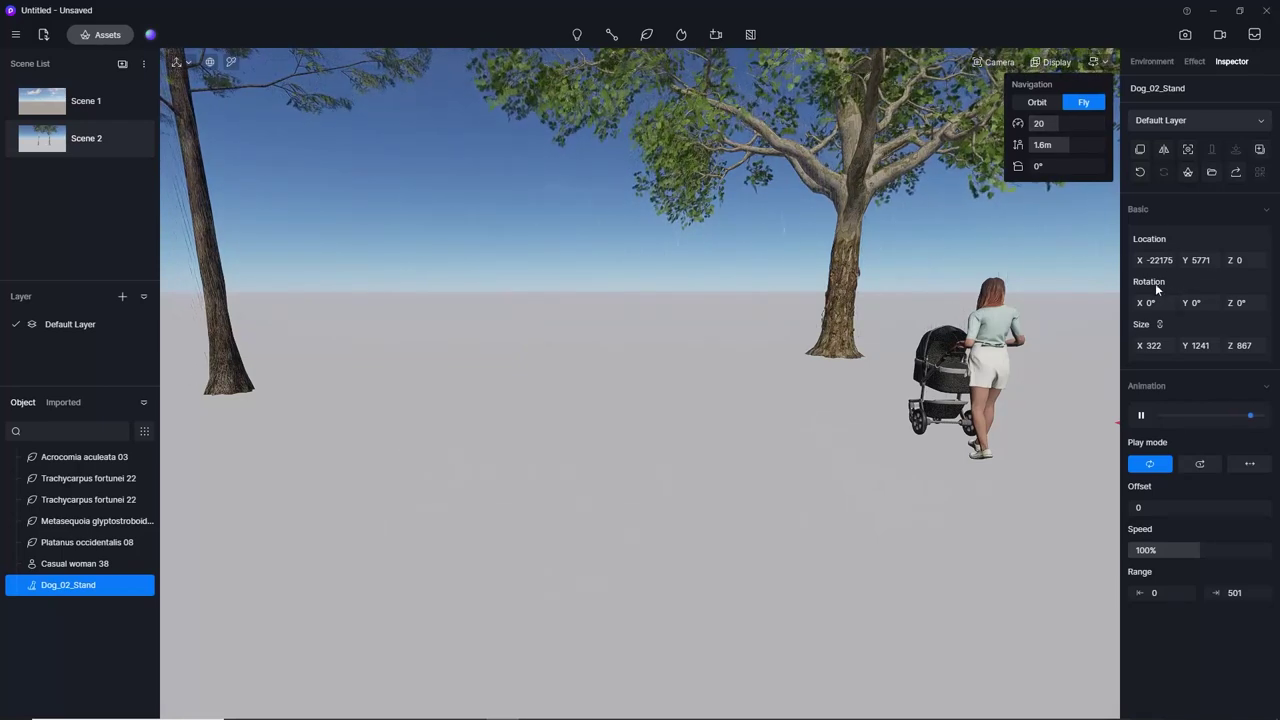
Select Casual woman 38 and slide her and the stroller to X location -19000.
{"action": "left_click", "coordinate": [983, 350]}
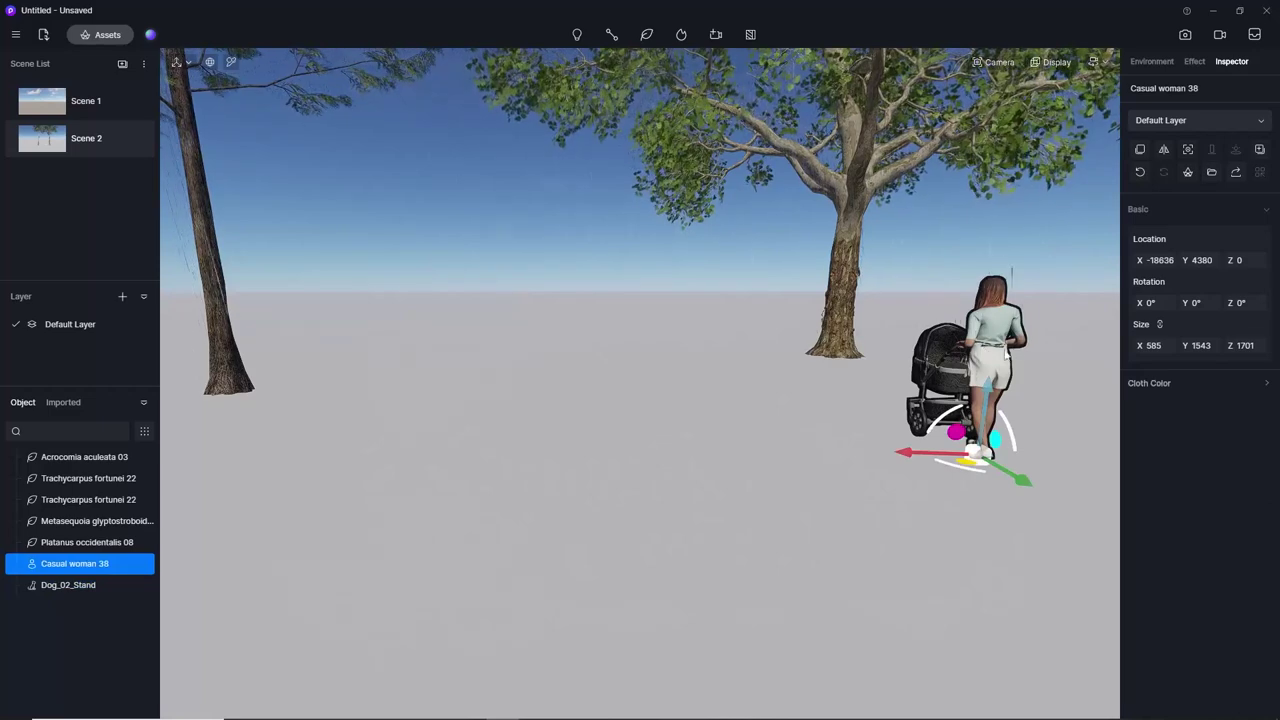
{"action": "middle_click_drag", "start_coordinate": [1000, 452], "coordinate": [604, 447]}
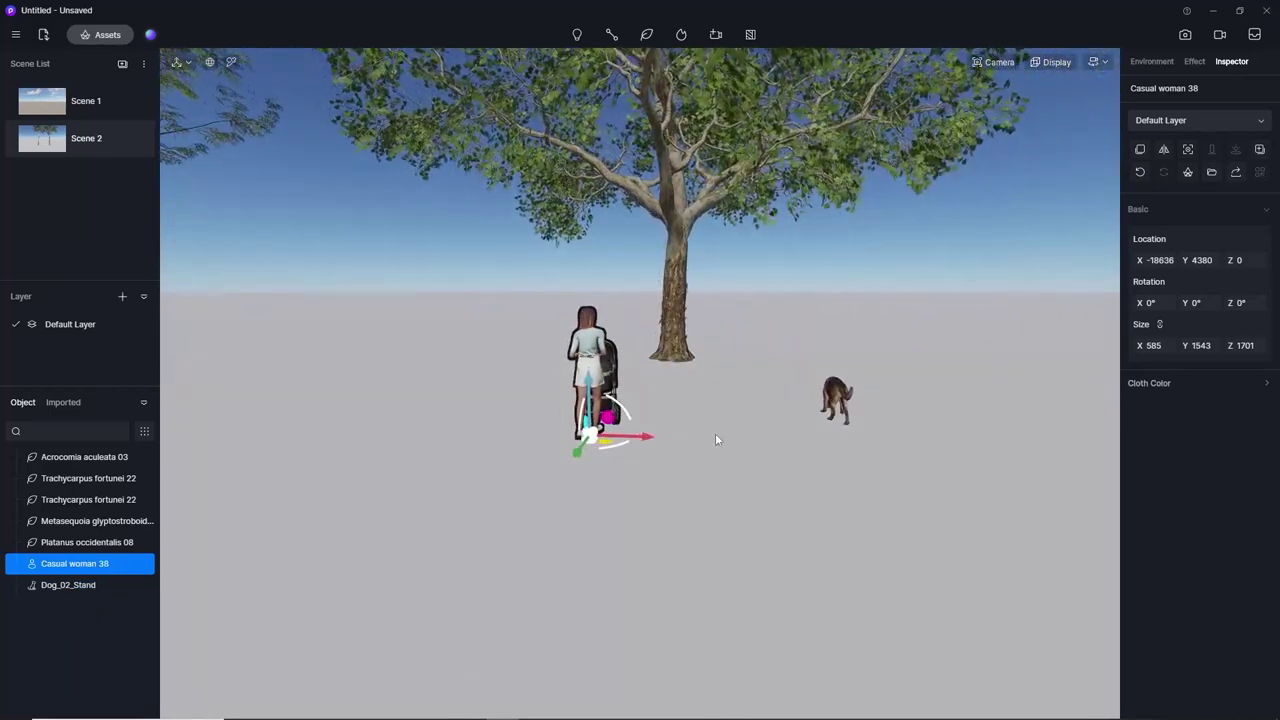
{"action": "middle_click_drag", "start_coordinate": [715, 433], "coordinate": [365, 391]}
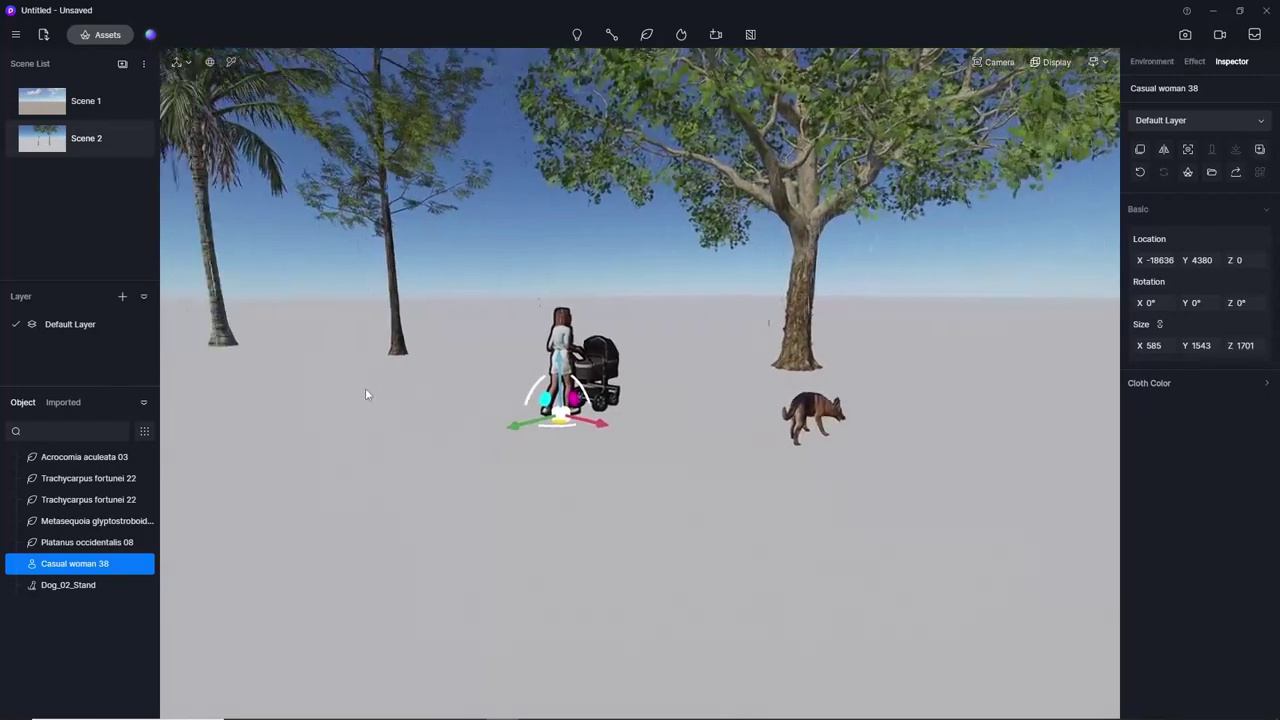
{"action": "scroll", "coordinate": [450, 405], "scroll_direction": "up", "scroll_amount": 3}
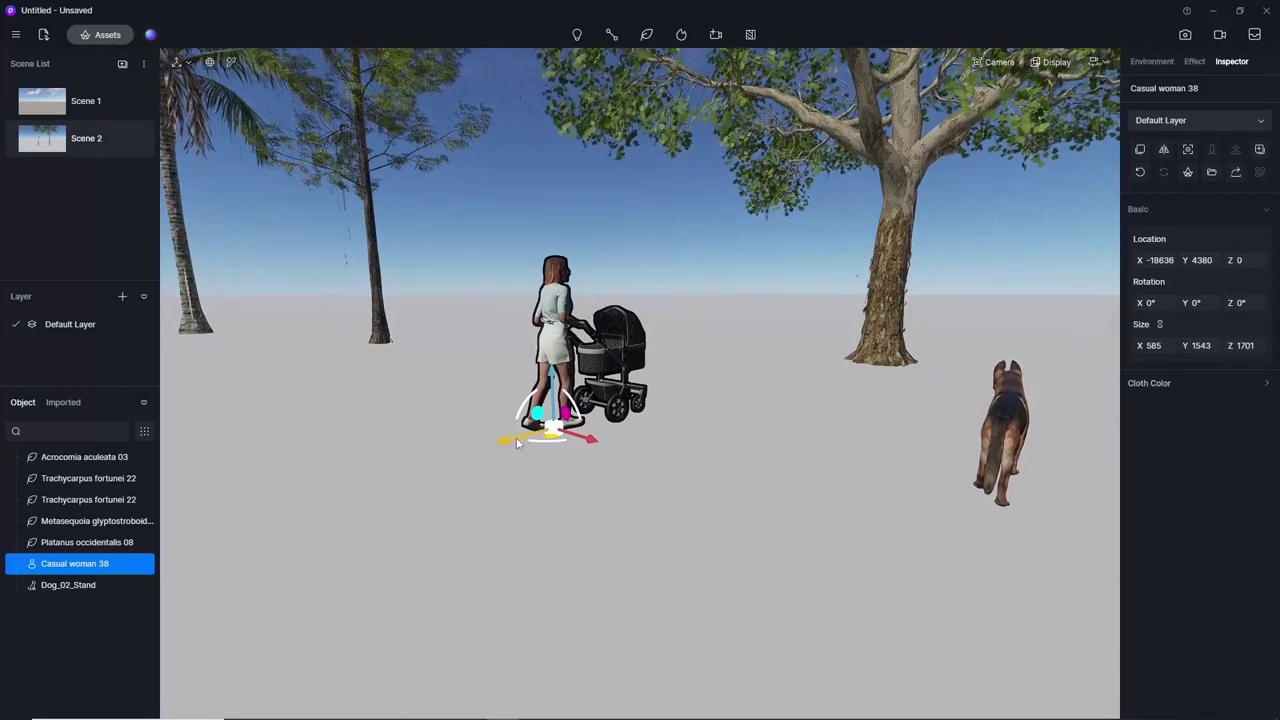
{"action": "left_click_drag", "start_coordinate": [516, 440], "coordinate": [480, 448]}
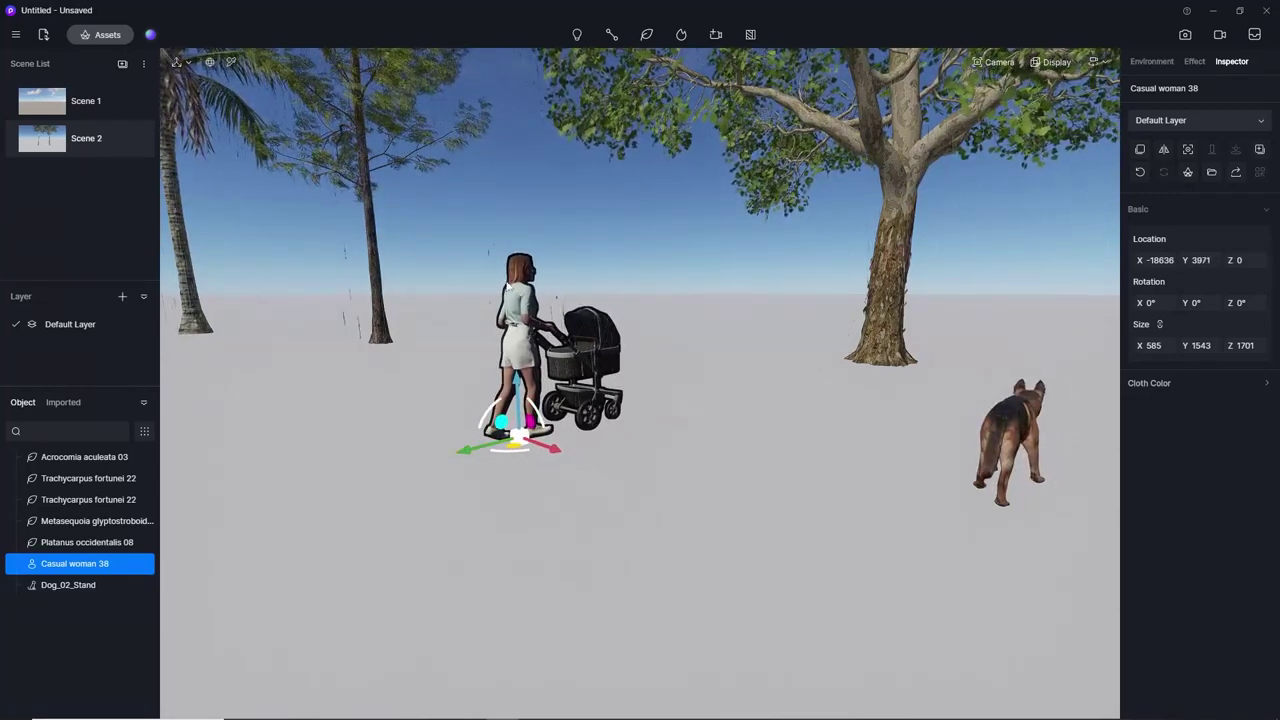
{"action": "left_click_drag", "start_coordinate": [555, 451], "coordinate": [542, 437]}
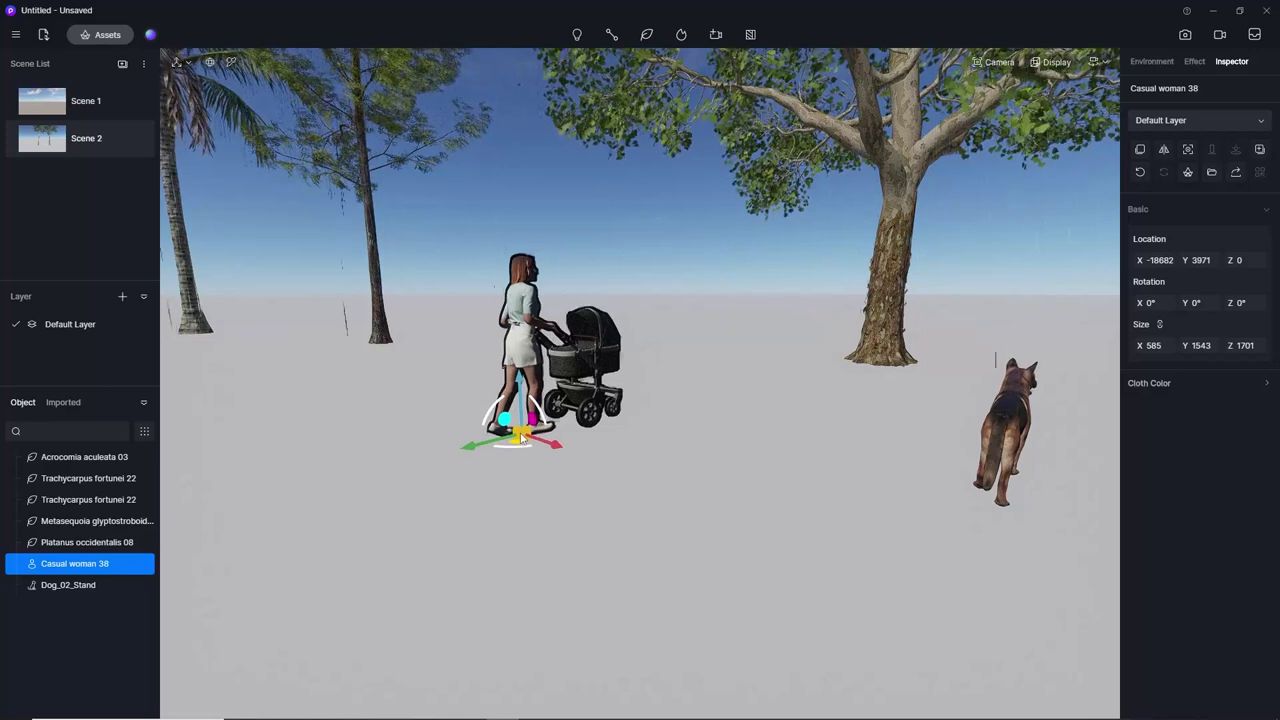
{"action": "mouse_move", "coordinate": [521, 437]}
{"action": "left_mouse_down"}
{"action": "mouse_move", "coordinate": [506, 497]}
{"action": "mouse_move", "coordinate": [502, 446]}
{"action": "mouse_move", "coordinate": [517, 416]}
{"action": "mouse_move", "coordinate": [492, 455]}
{"action": "left_mouse_up"}
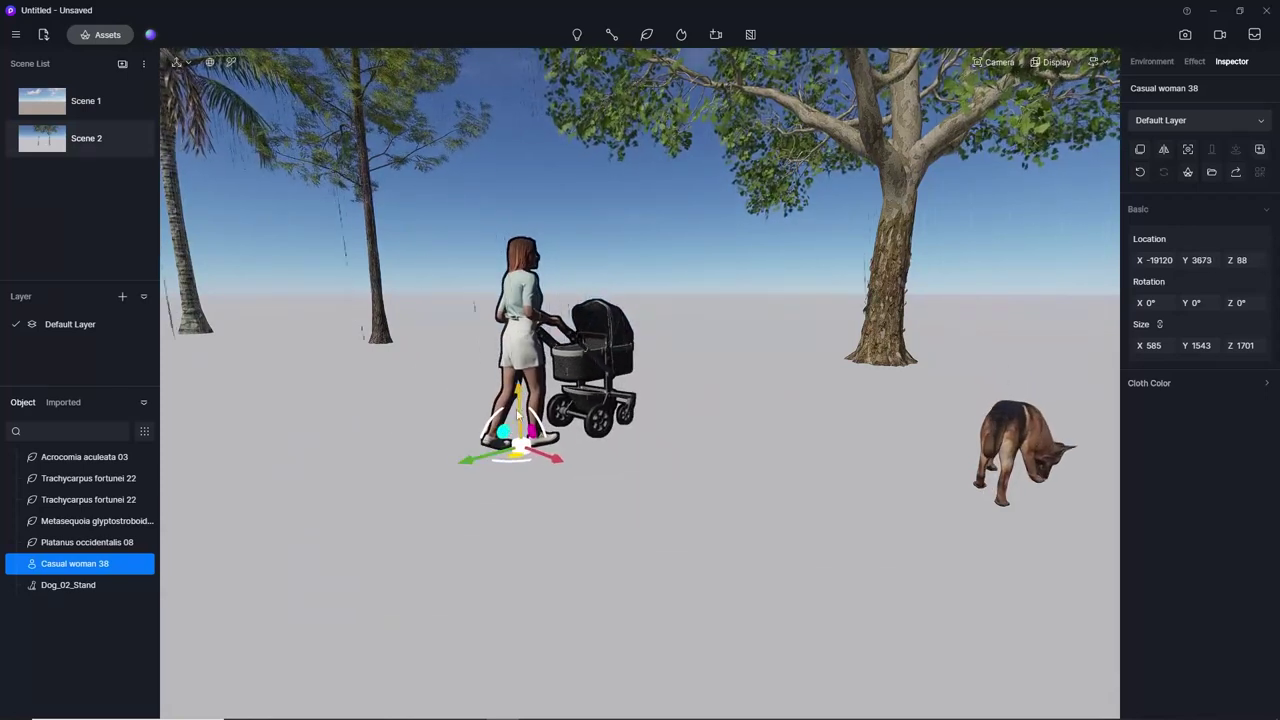
{"action": "mouse_move", "coordinate": [492, 455]}
{"action": "left_mouse_down"}
{"action": "mouse_move", "coordinate": [472, 404]}
{"action": "mouse_move", "coordinate": [400, 352]}
{"action": "mouse_move", "coordinate": [523, 386]}
{"action": "mouse_move", "coordinate": [540, 430]}
{"action": "mouse_move", "coordinate": [664, 340]}
{"action": "mouse_move", "coordinate": [620, 400]}
{"action": "mouse_move", "coordinate": [560, 446]}
{"action": "mouse_move", "coordinate": [583, 429]}
{"action": "mouse_move", "coordinate": [703, 490]}
{"action": "mouse_move", "coordinate": [569, 457]}
{"action": "mouse_move", "coordinate": [655, 480]}
{"action": "mouse_move", "coordinate": [499, 477]}
{"action": "mouse_move", "coordinate": [543, 480]}
{"action": "left_mouse_up"}
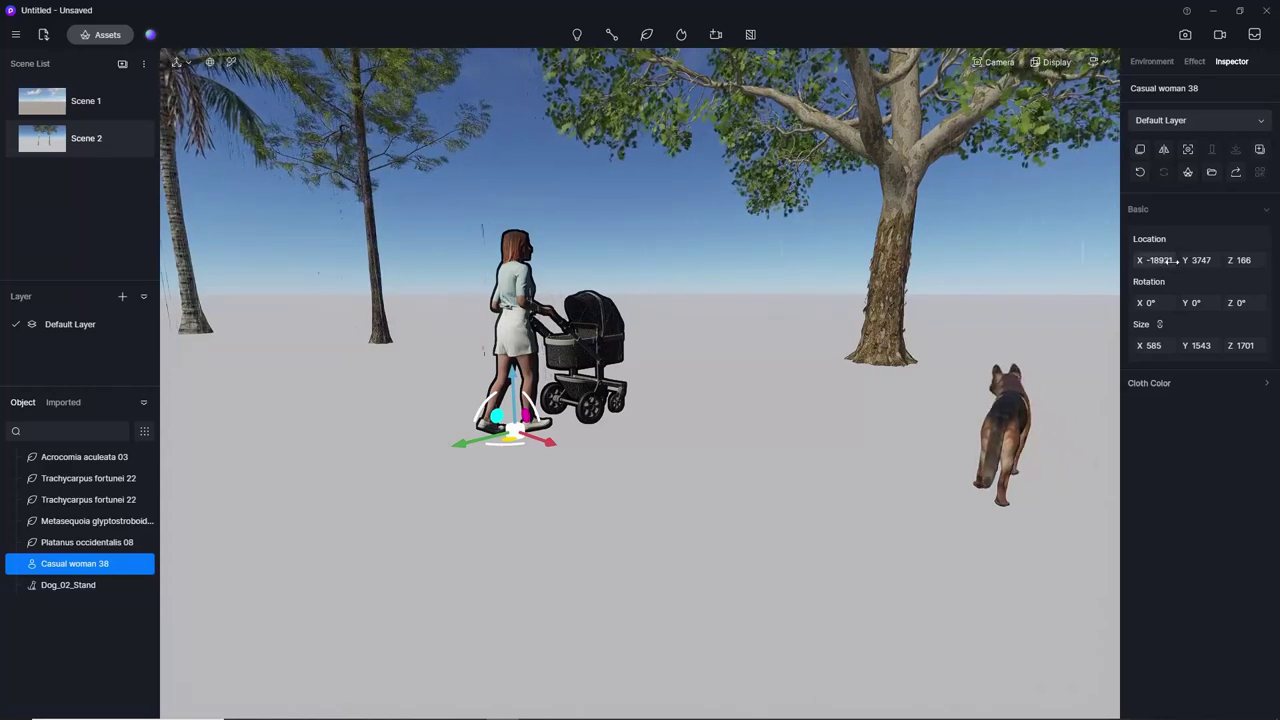
{"action": "mouse_move", "coordinate": [1170, 260]}
{"action": "left_mouse_down"}
{"action": "mouse_move", "coordinate": [849, 266]}
{"action": "mouse_move", "coordinate": [1120, 266]}
{"action": "left_mouse_up"}
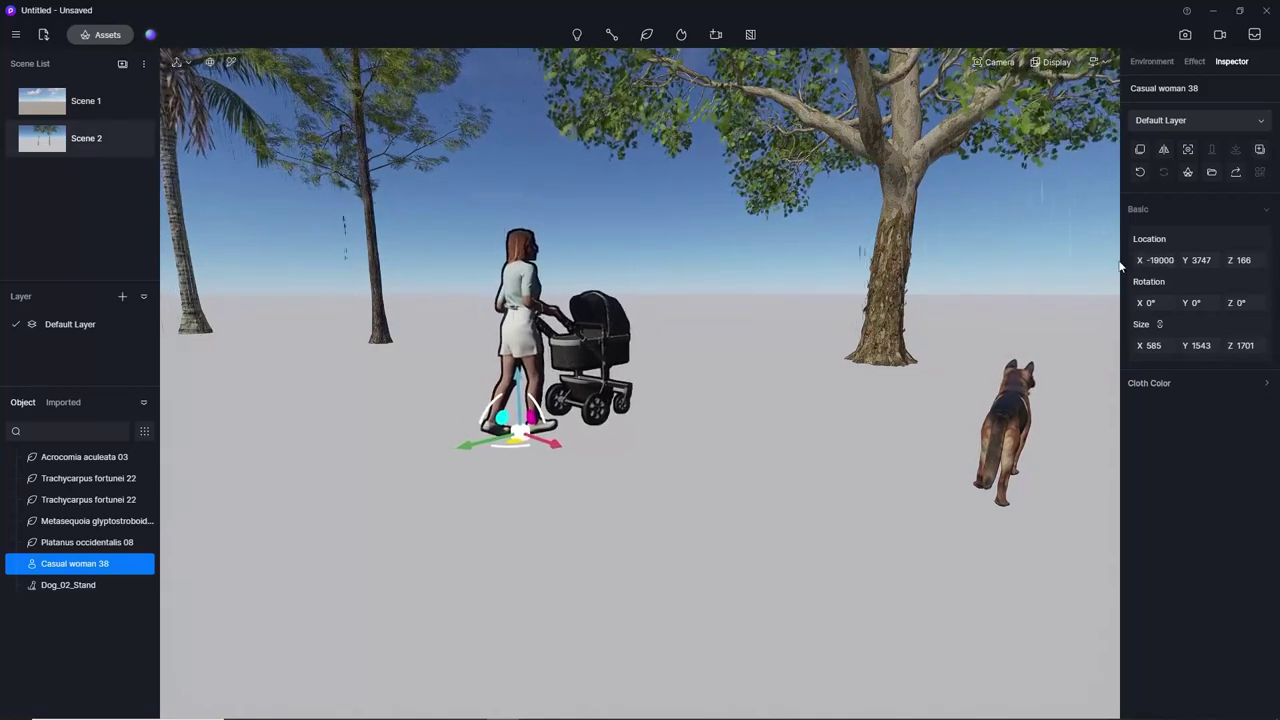
Try X locations 18800 and 19000, then drag the woman back near centre at X -20068.
{"action": "left_click", "coordinate": [1157, 262]}
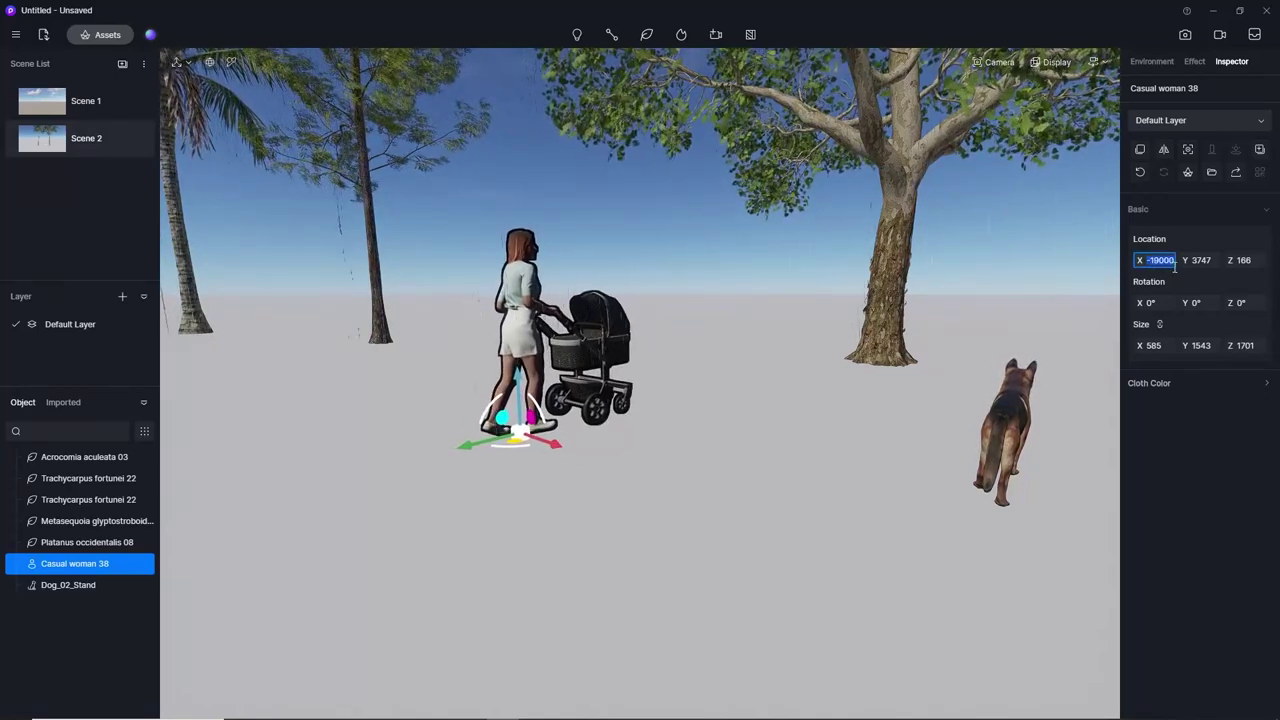
{"action": "type", "text": "18000"}
{"action": "key", "text": "Return"}
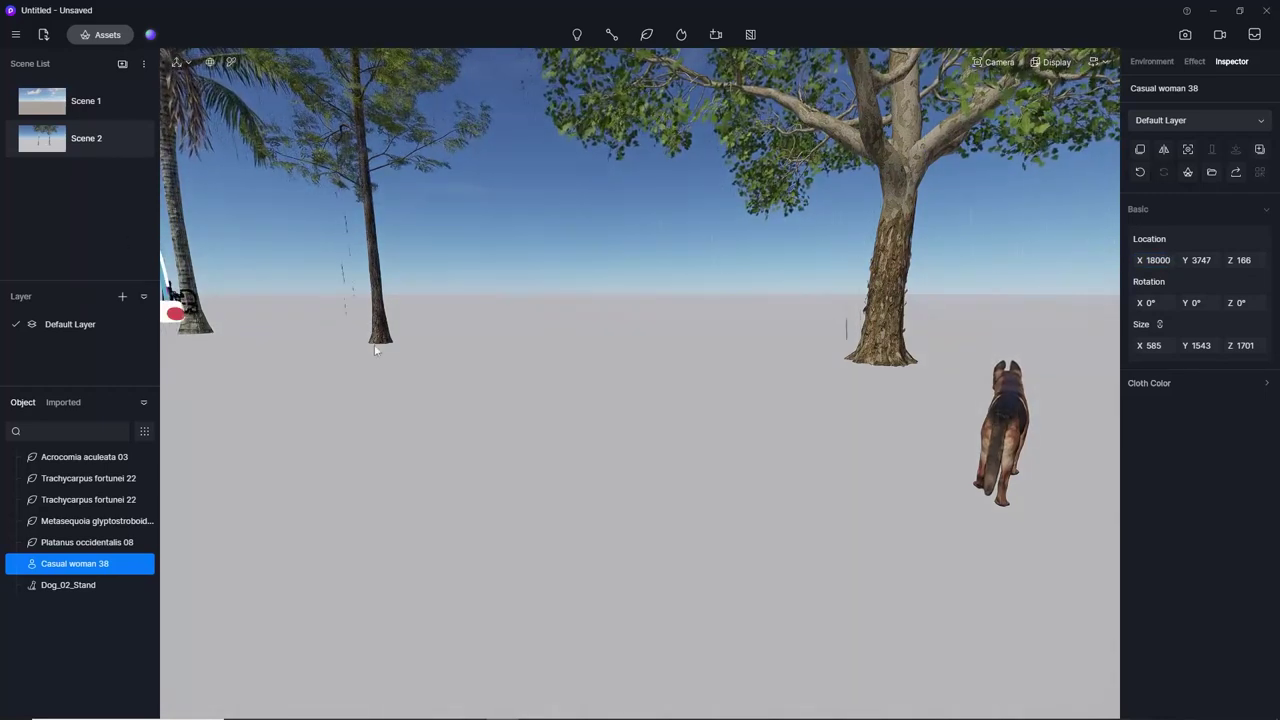
{"action": "left_click", "coordinate": [1157, 260]}
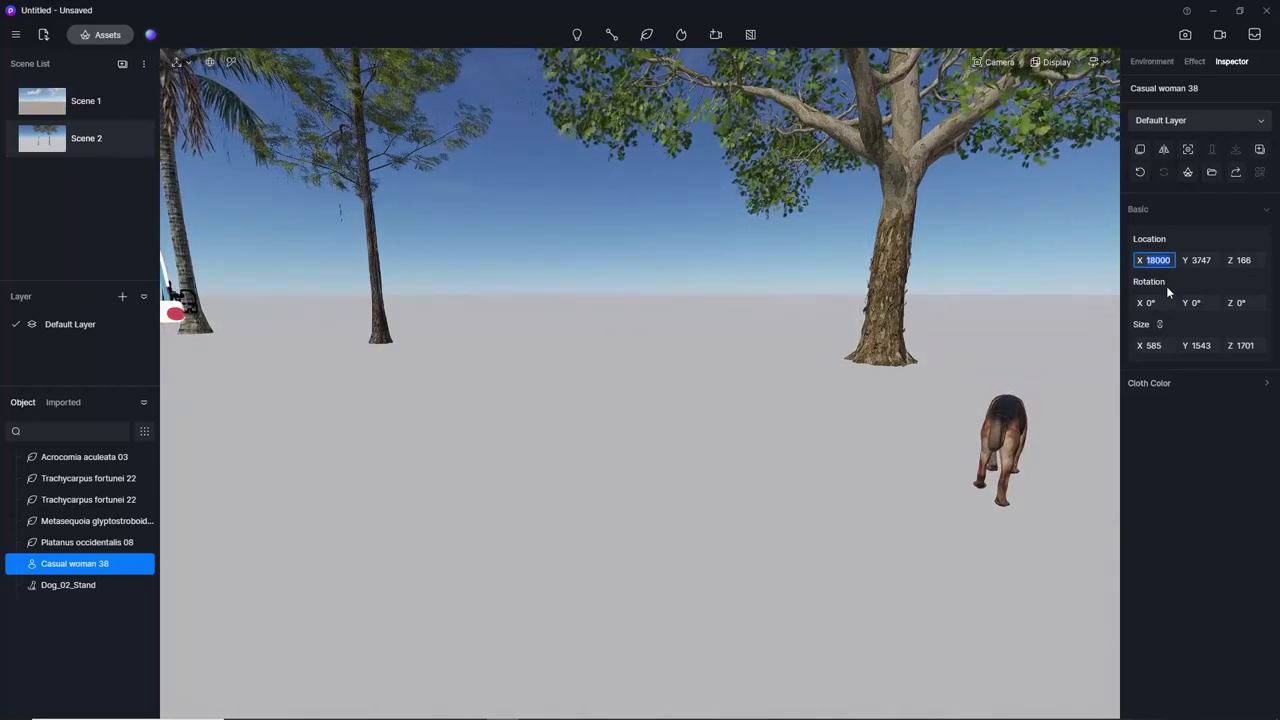
{"action": "type", "text": "18800"}
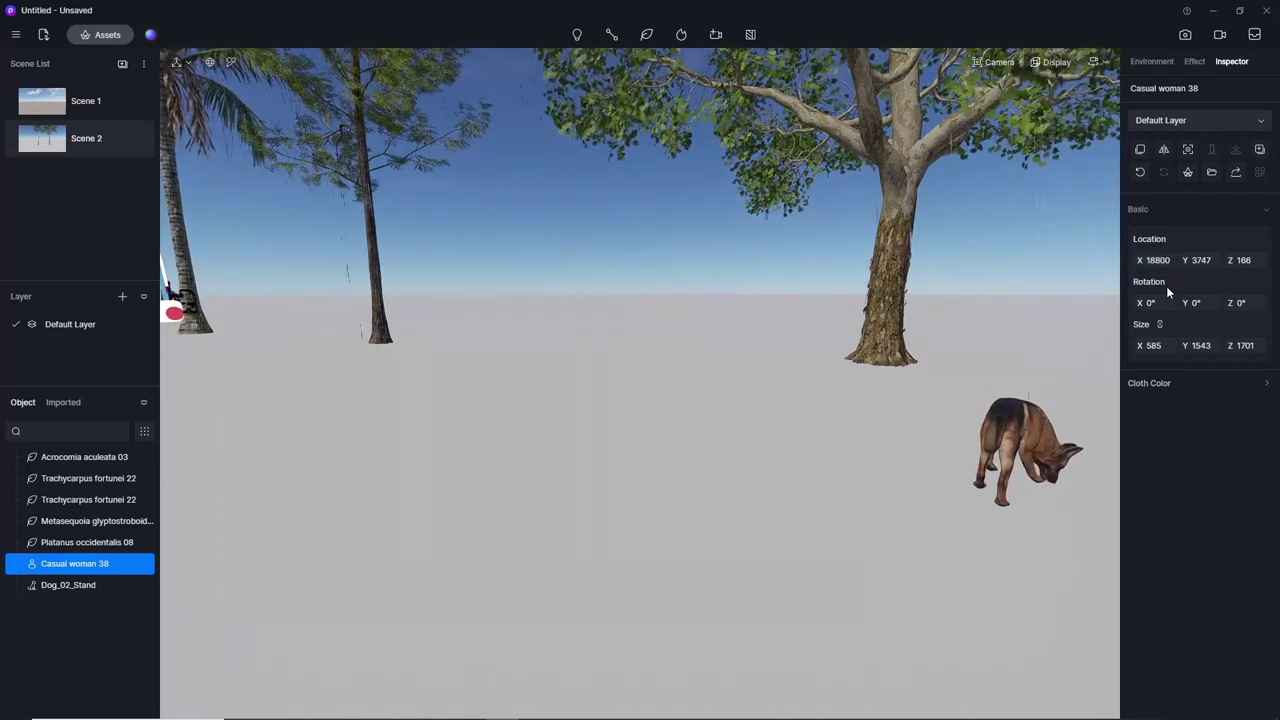
{"action": "key", "text": "Return"}
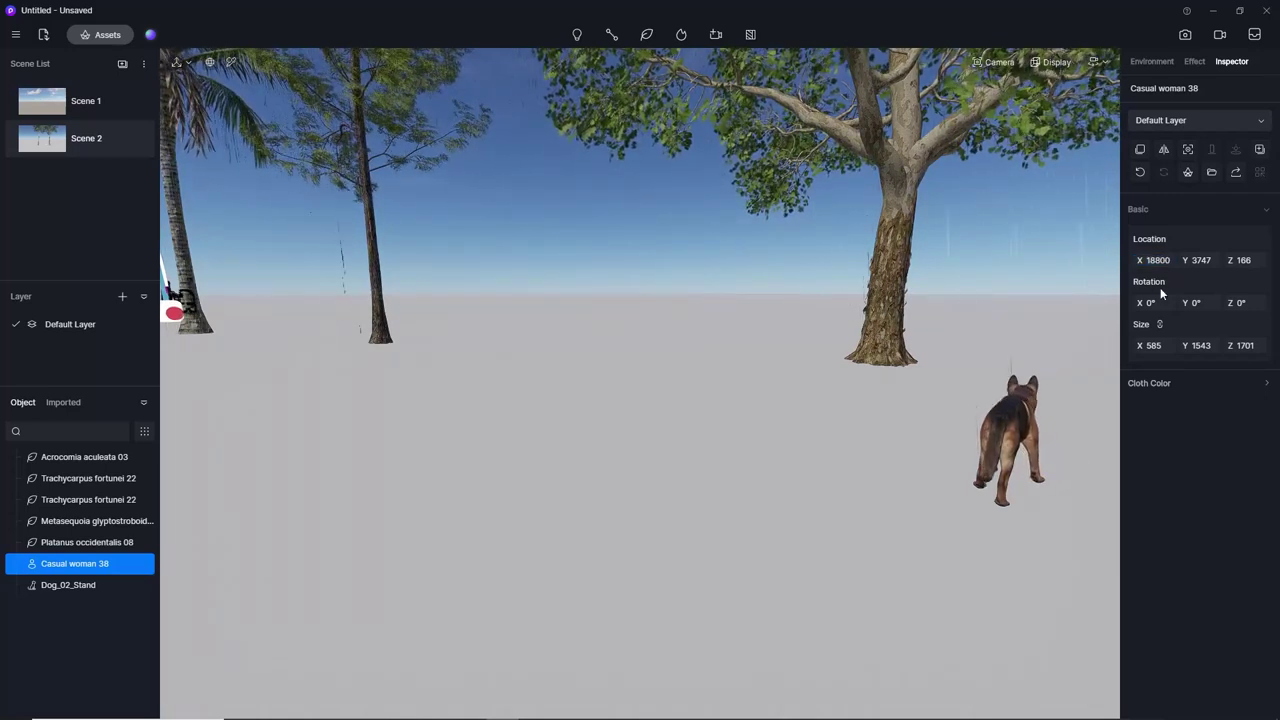
{"action": "type", "text": "19000"}
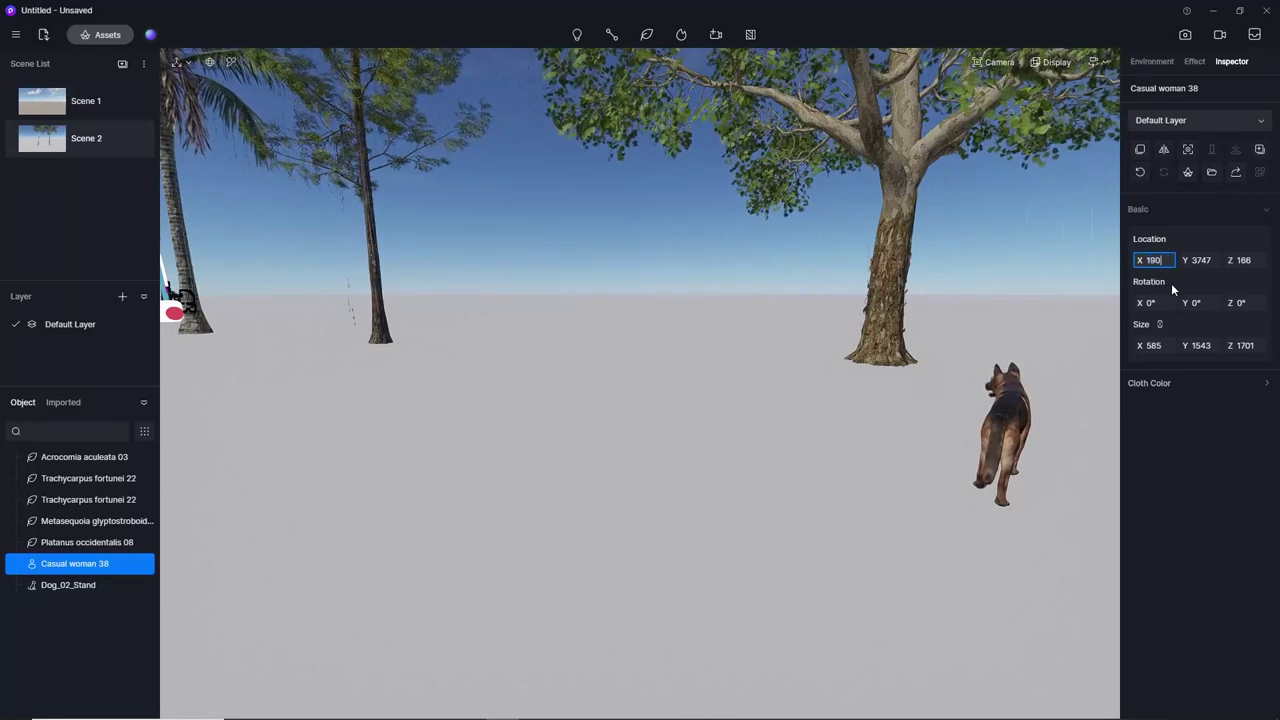
{"action": "key", "text": "Return"}
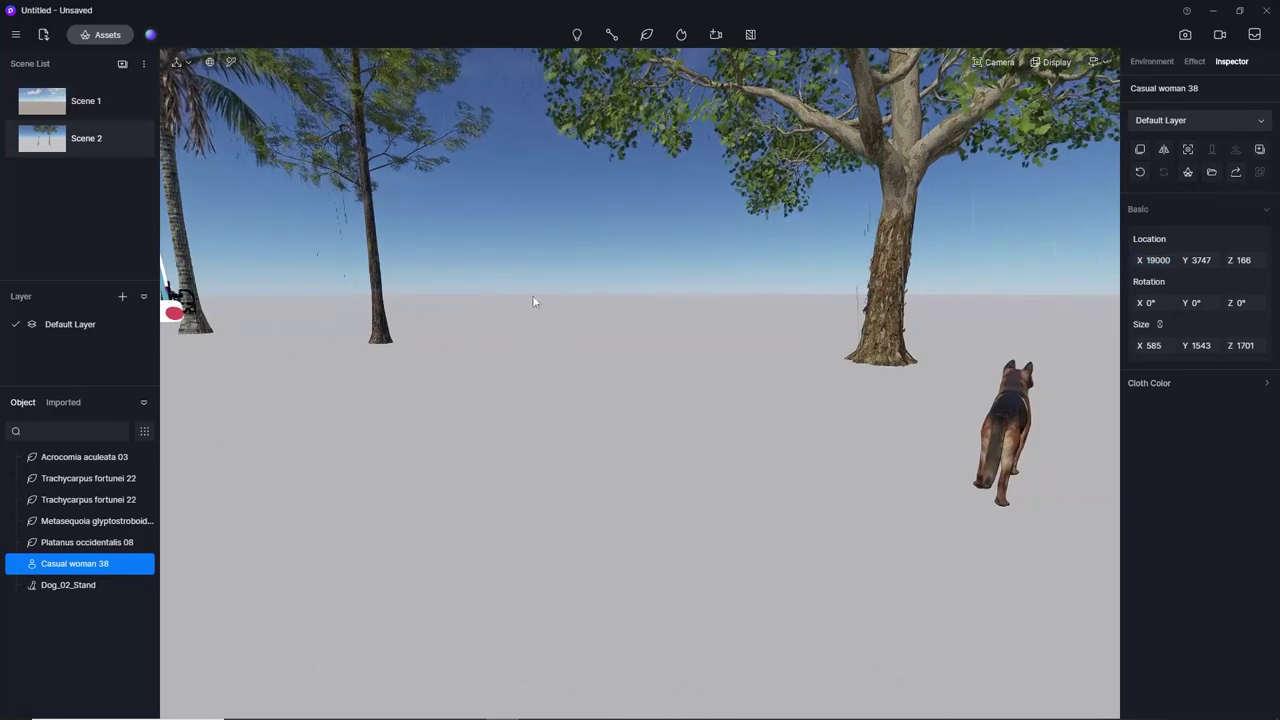
{"action": "scroll", "coordinate": [532, 295], "scroll_direction": "down", "scroll_amount": 2}
{"action": "mouse_move", "coordinate": [183, 320]}
{"action": "left_mouse_down"}
{"action": "mouse_move", "coordinate": [849, 503]}
{"action": "mouse_move", "coordinate": [814, 503]}
{"action": "left_mouse_up"}
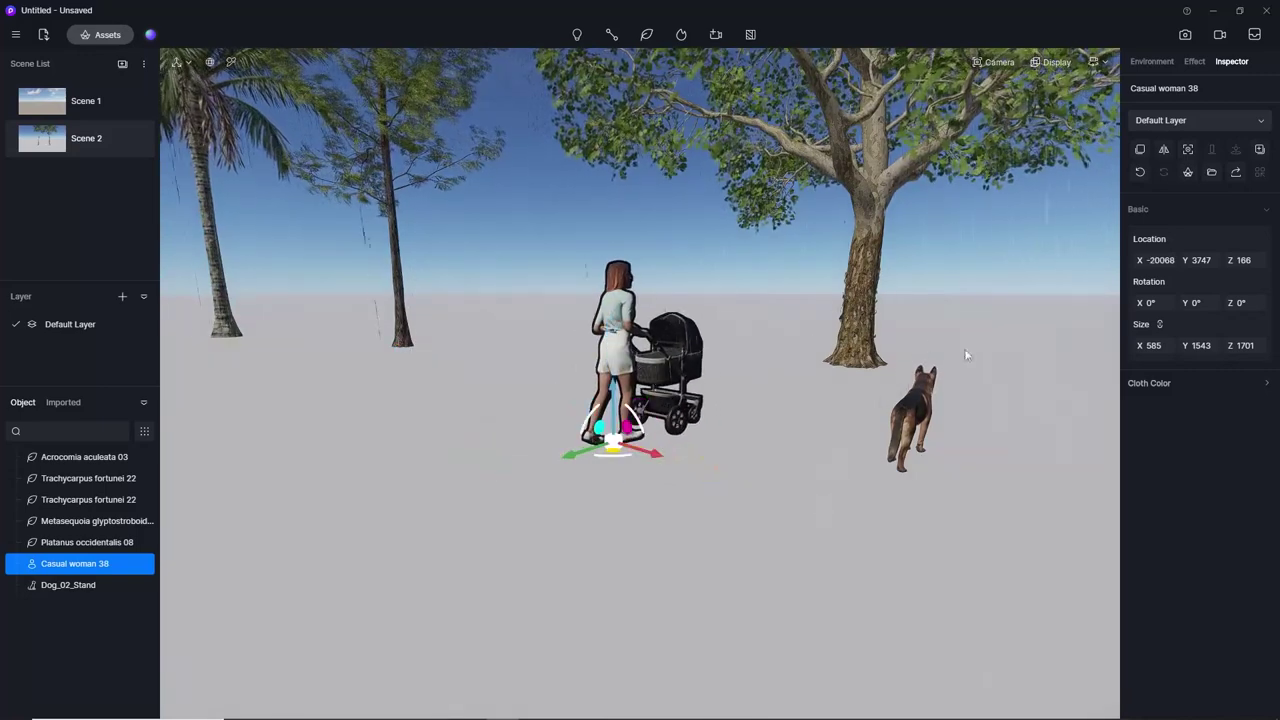
{"action": "scroll", "coordinate": [692, 349], "scroll_direction": "up", "scroll_amount": 3}
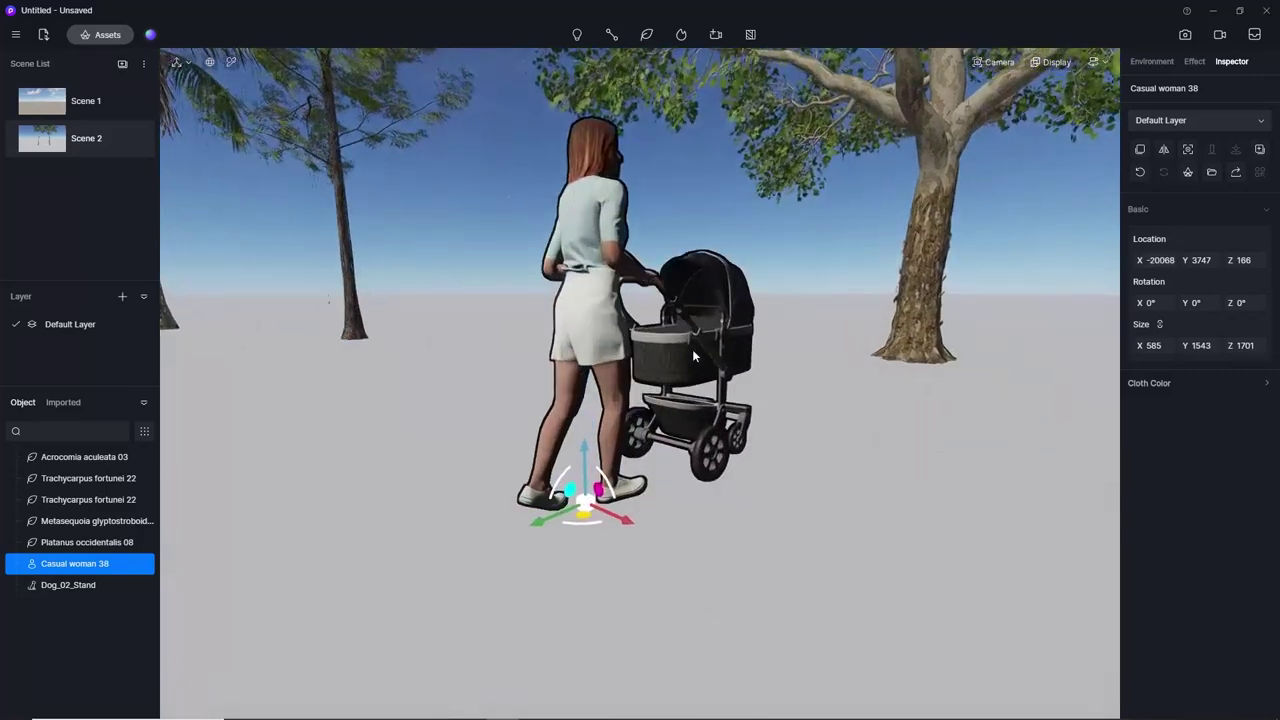
{"action": "scroll", "coordinate": [692, 349], "scroll_direction": "down", "scroll_amount": 2}
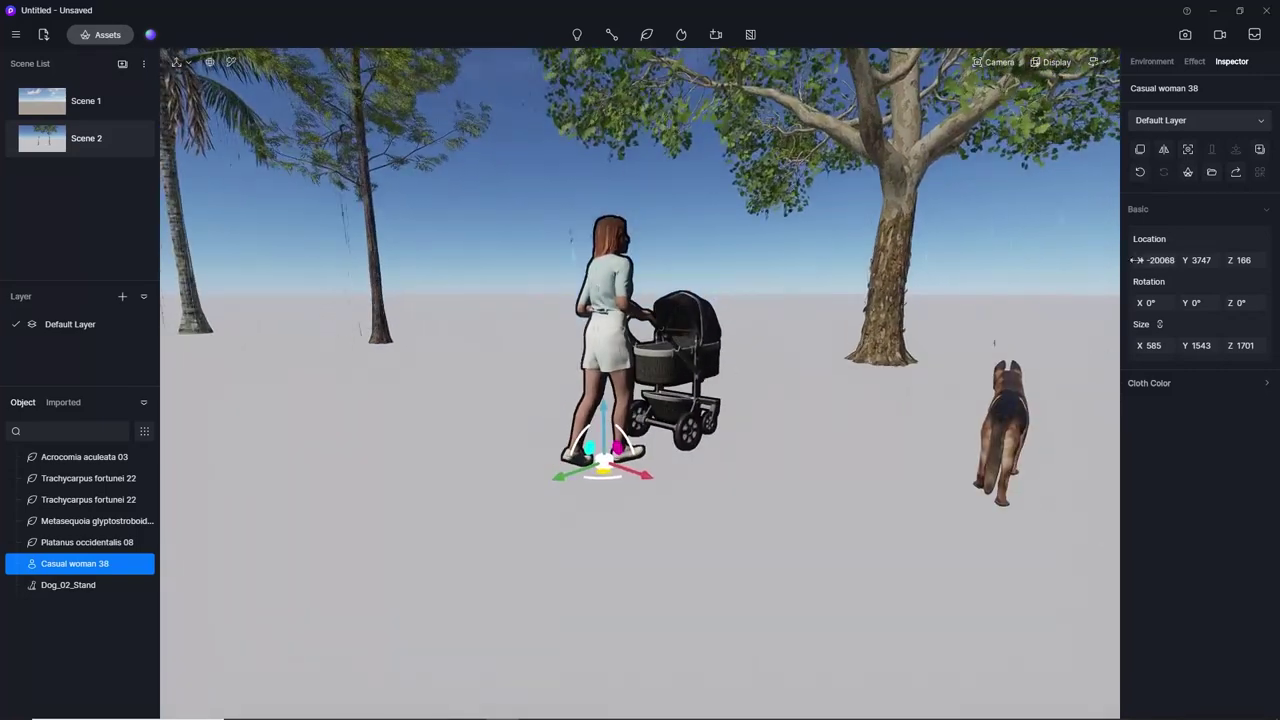
Set the woman's Z location to 0 so she stands on the ground.
{"action": "left_click", "coordinate": [1248, 260]}
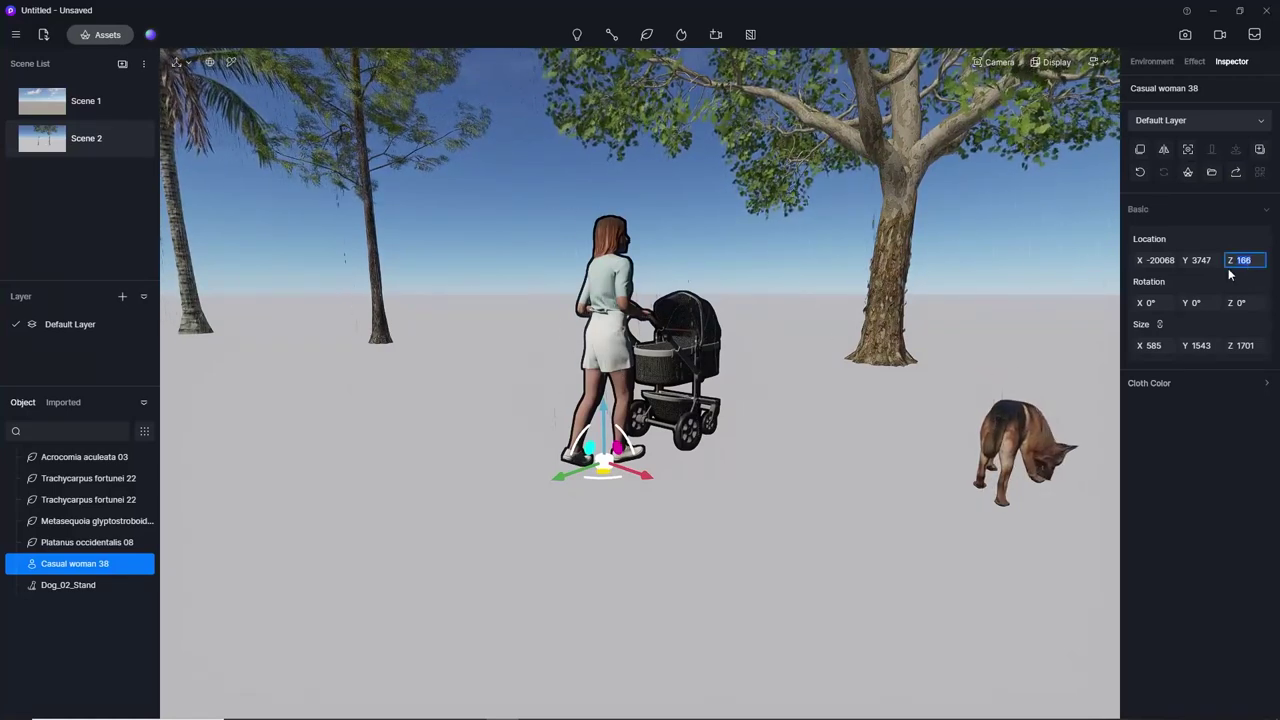
{"action": "type", "text": "0"}
{"action": "key", "text": "Return"}
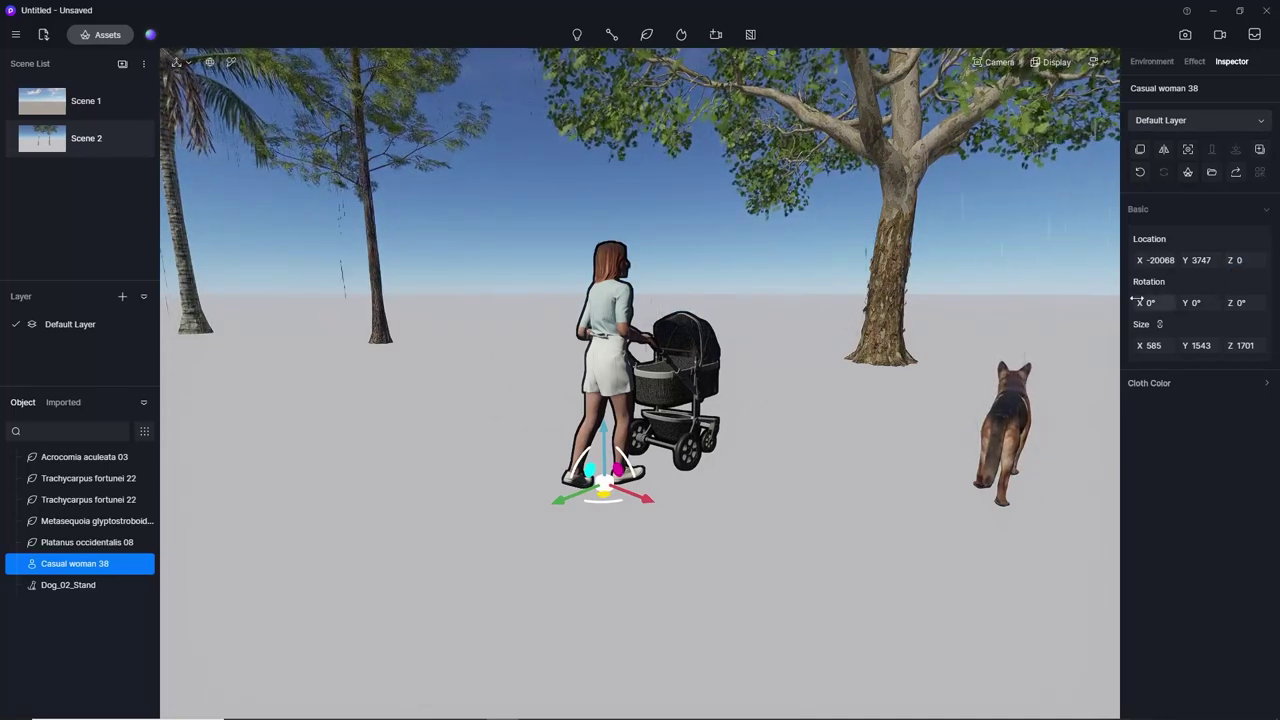
{"action": "scroll", "coordinate": [620, 485], "scroll_direction": "up", "scroll_amount": 3}
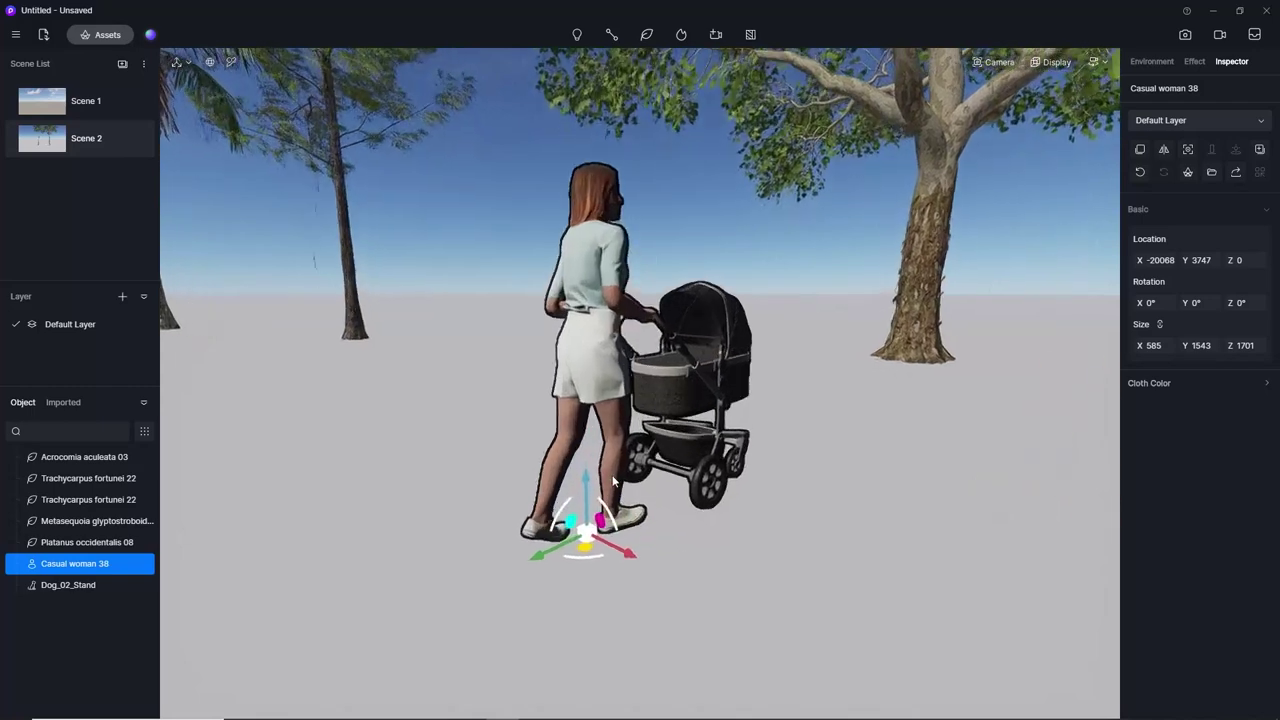
{"action": "scroll", "coordinate": [597, 523], "scroll_direction": "down", "scroll_amount": 3}
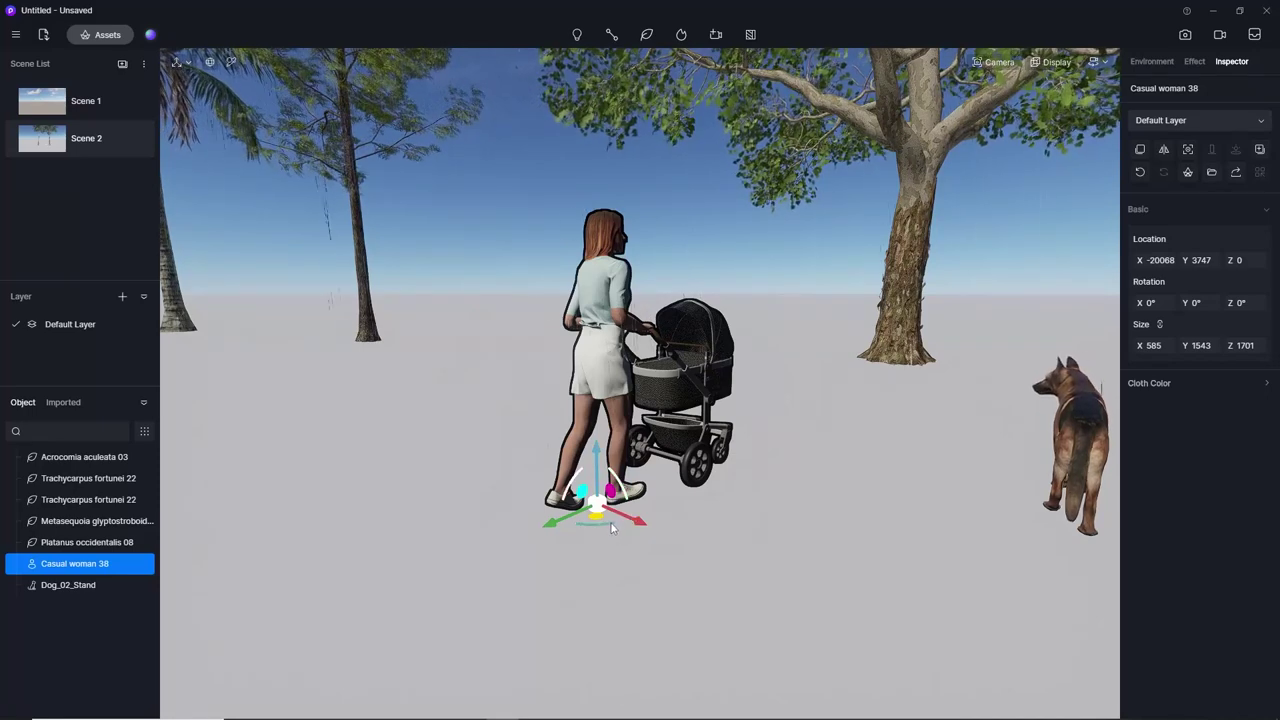
Stand the woman upright by setting Rotation Y and X to 360°.
{"action": "mouse_move", "coordinate": [611, 528]}
{"action": "left_mouse_down"}
{"action": "mouse_move", "coordinate": [571, 527]}
{"action": "mouse_move", "coordinate": [667, 512]}
{"action": "mouse_move", "coordinate": [603, 530]}
{"action": "mouse_move", "coordinate": [639, 465]}
{"action": "mouse_move", "coordinate": [572, 478]}
{"action": "mouse_move", "coordinate": [561, 390]}
{"action": "left_mouse_up"}
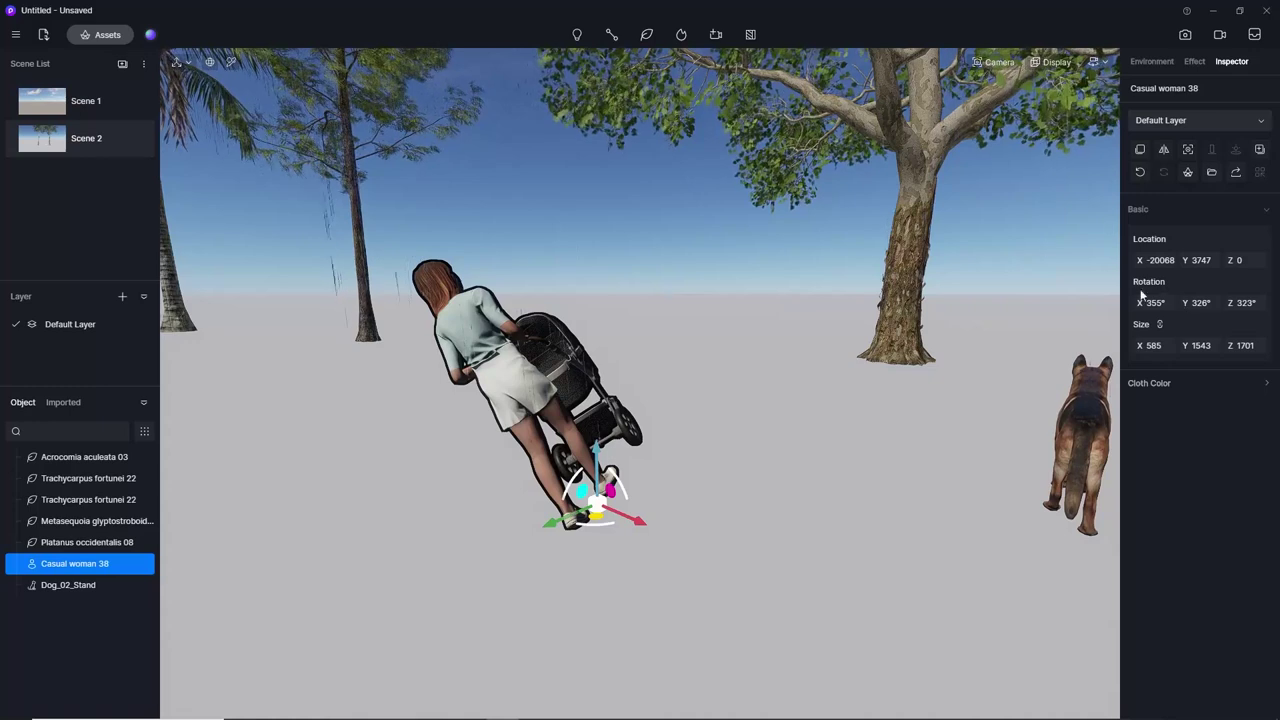
{"action": "left_click", "coordinate": [1209, 303]}
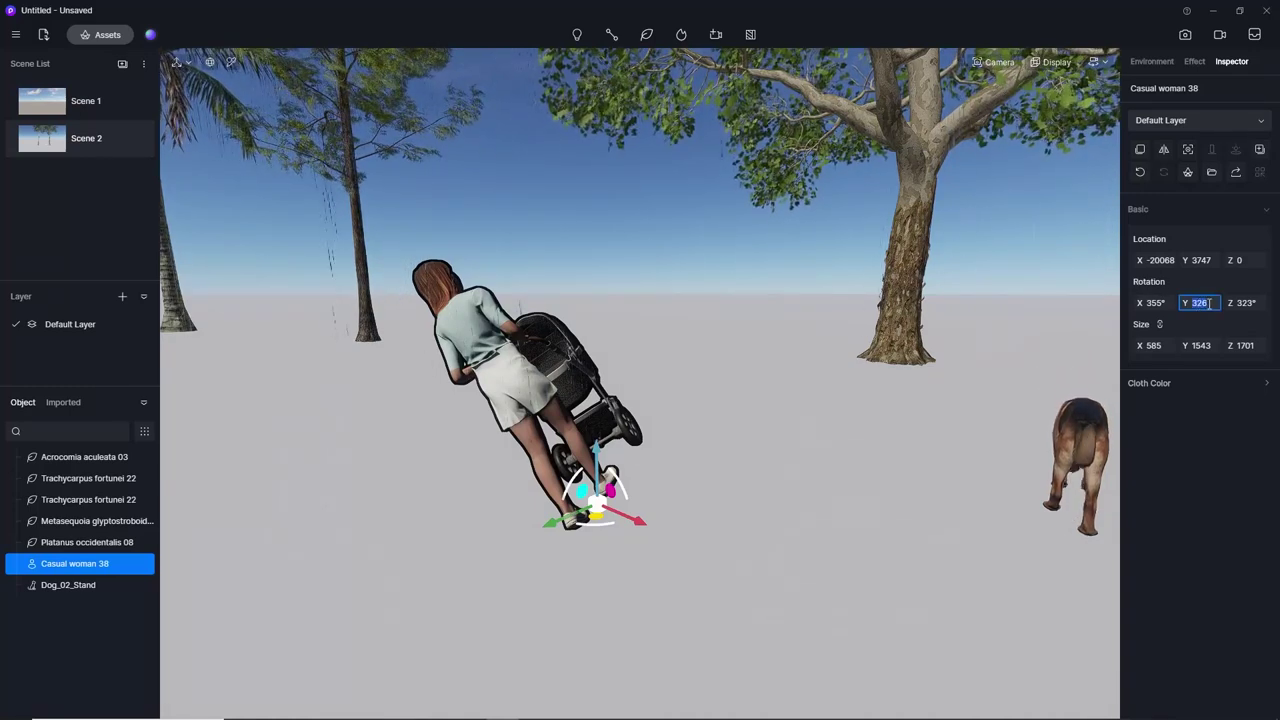
{"action": "double_click", "coordinate": [1196, 304]}
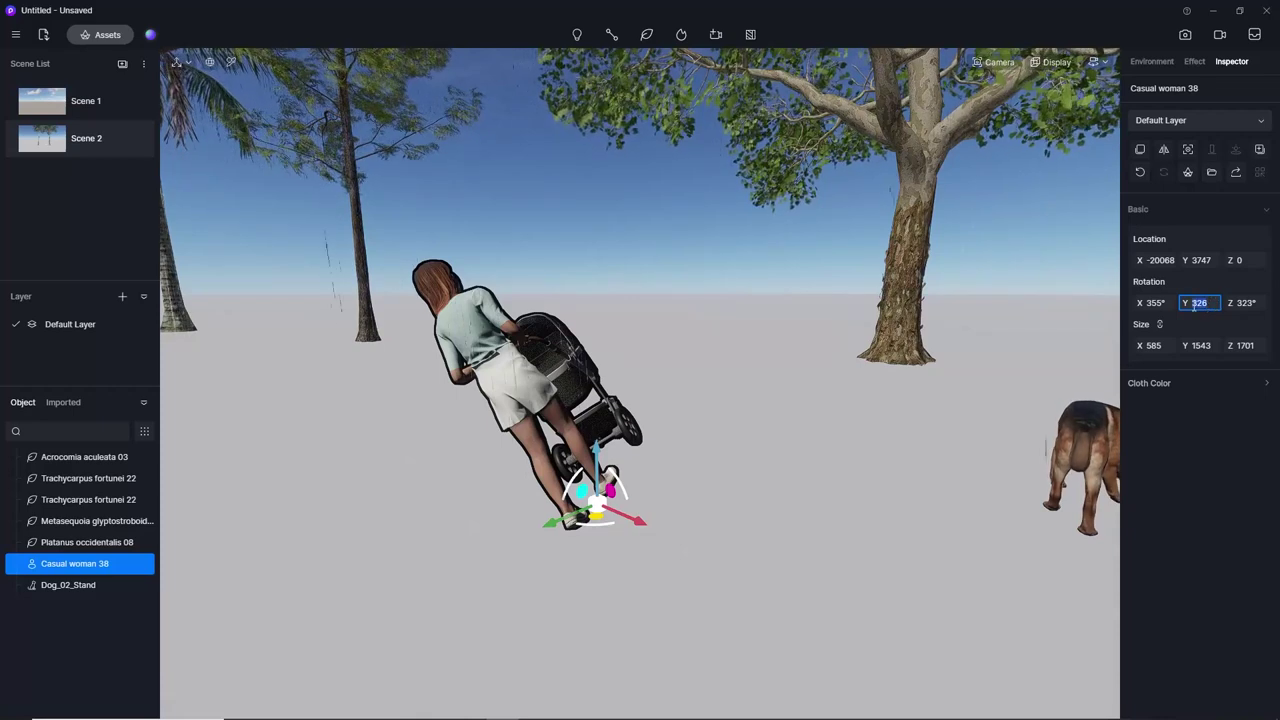
{"action": "type", "text": "360"}
{"action": "key", "text": "Return"}
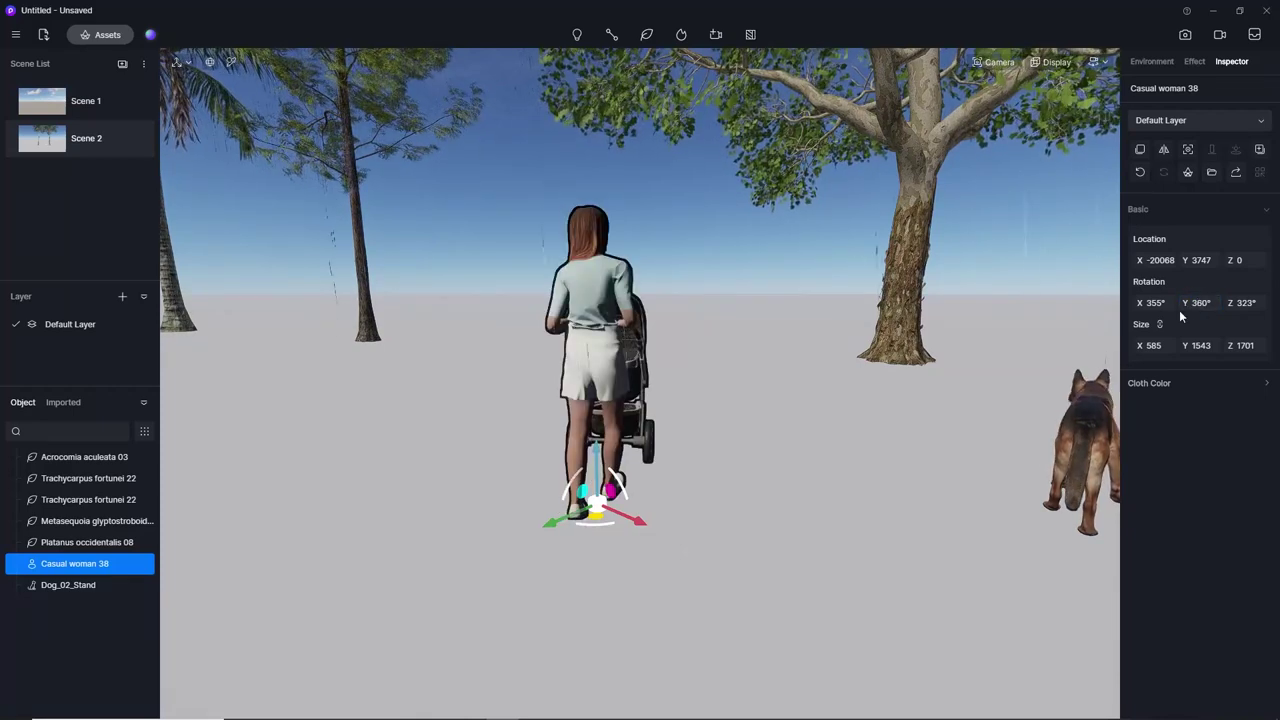
{"action": "type", "text": "360"}
{"action": "key", "text": "Return"}
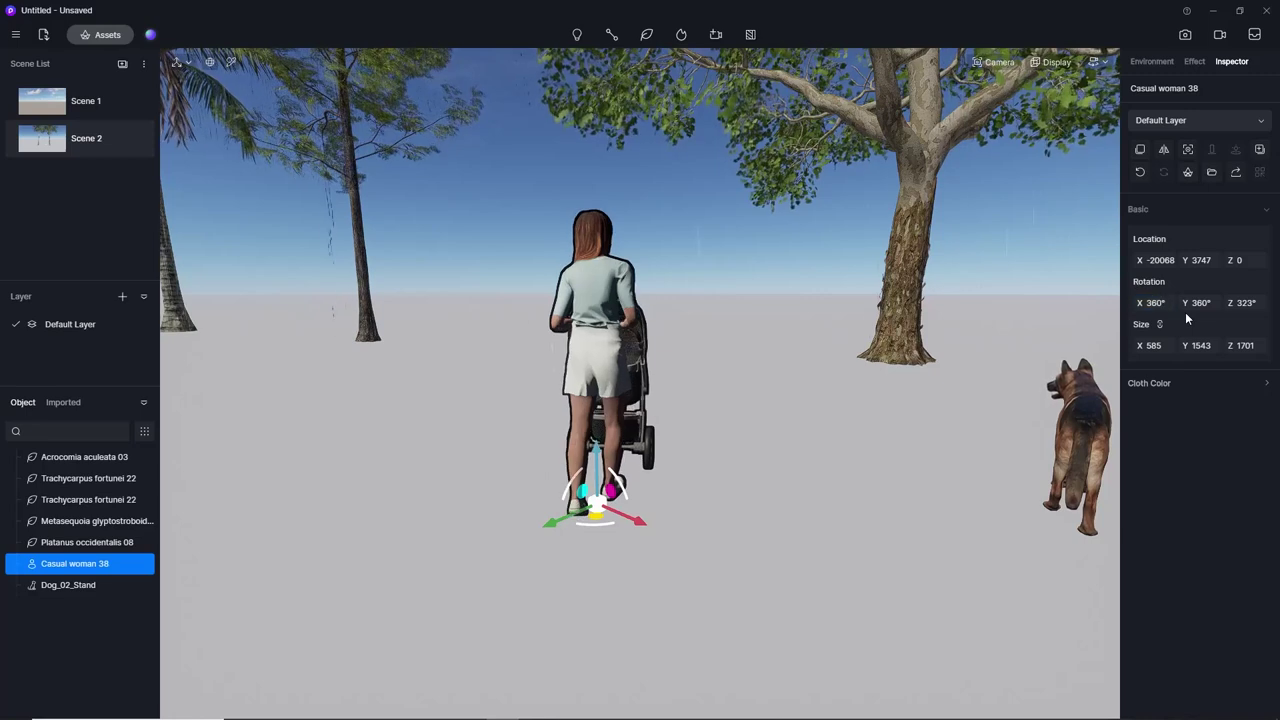
Set Rotation Z to 180° so the woman and stroller face the other way.
{"action": "double_click", "coordinate": [1243, 302]}
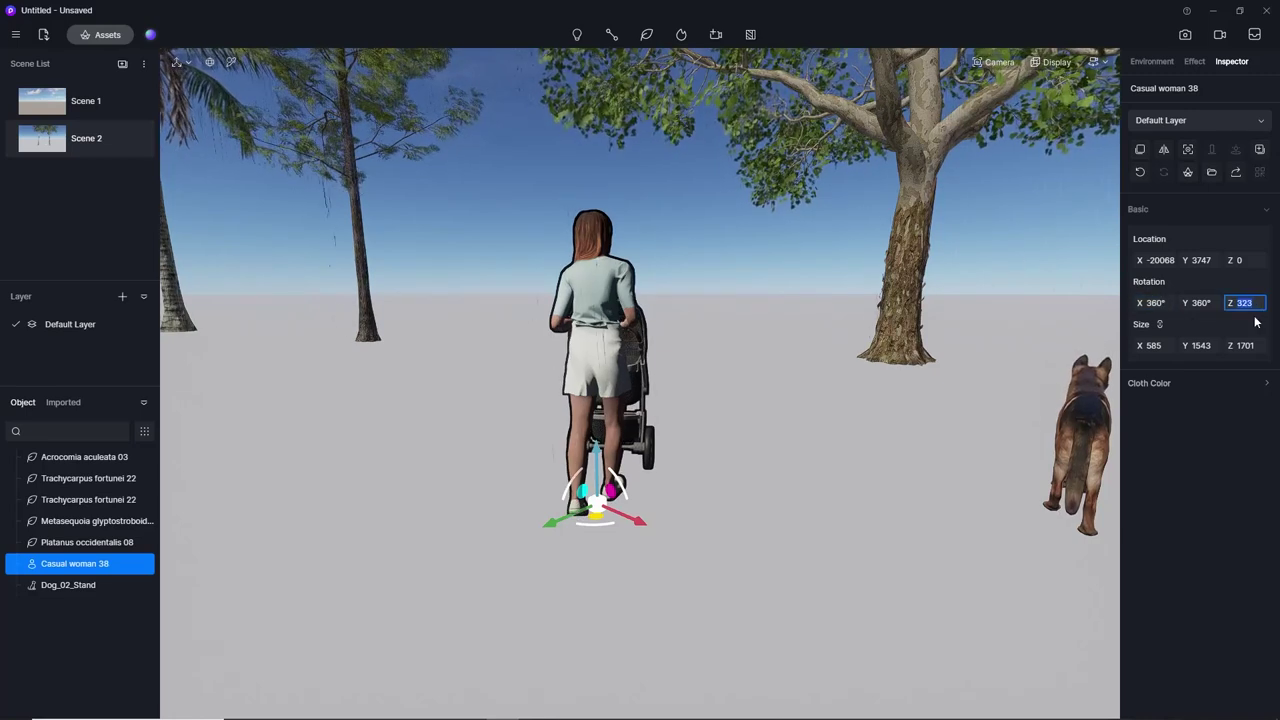
{"action": "type", "text": "0"}
{"action": "key", "text": "Return"}
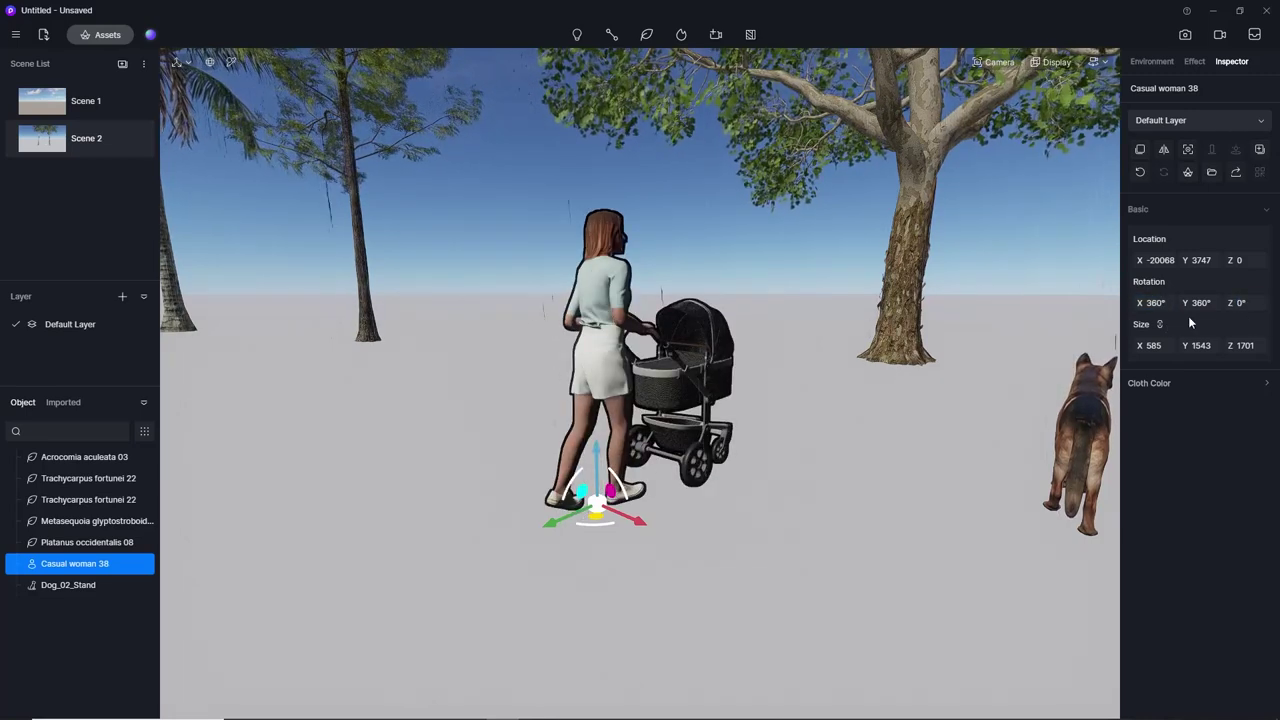
{"action": "double_click", "coordinate": [1243, 302]}
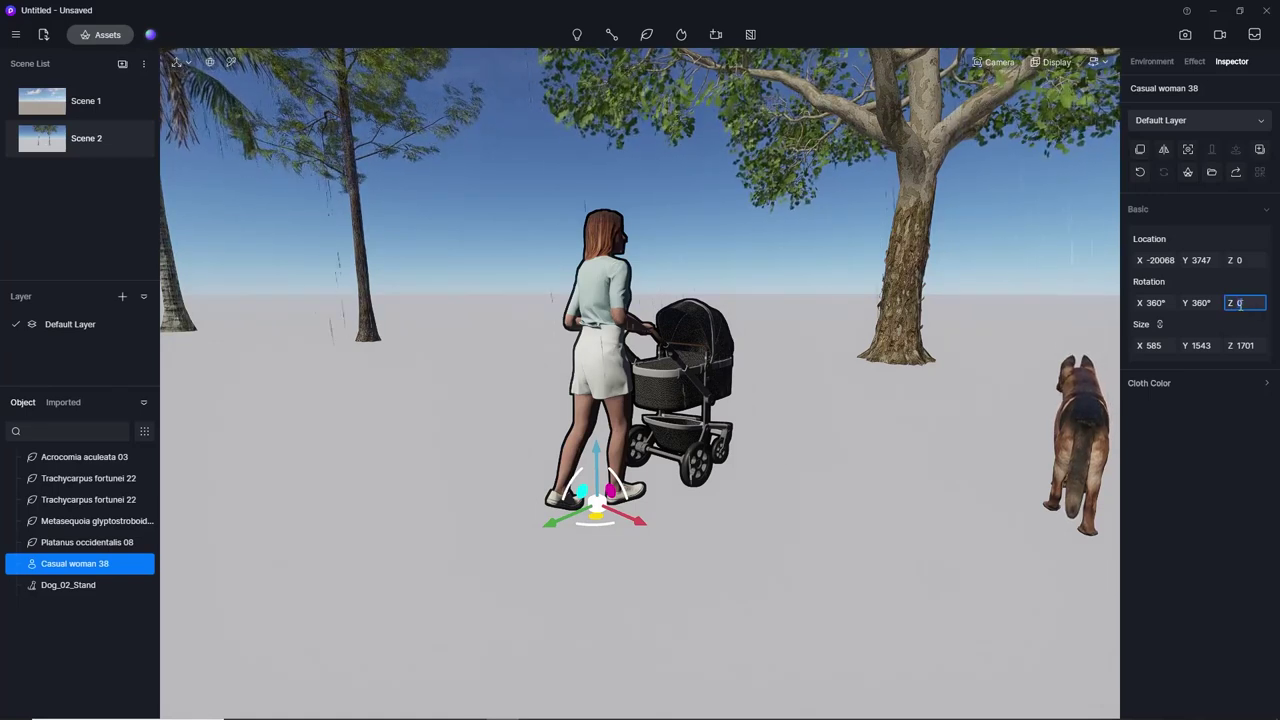
{"action": "type", "text": "180"}
{"action": "key", "text": "Return"}
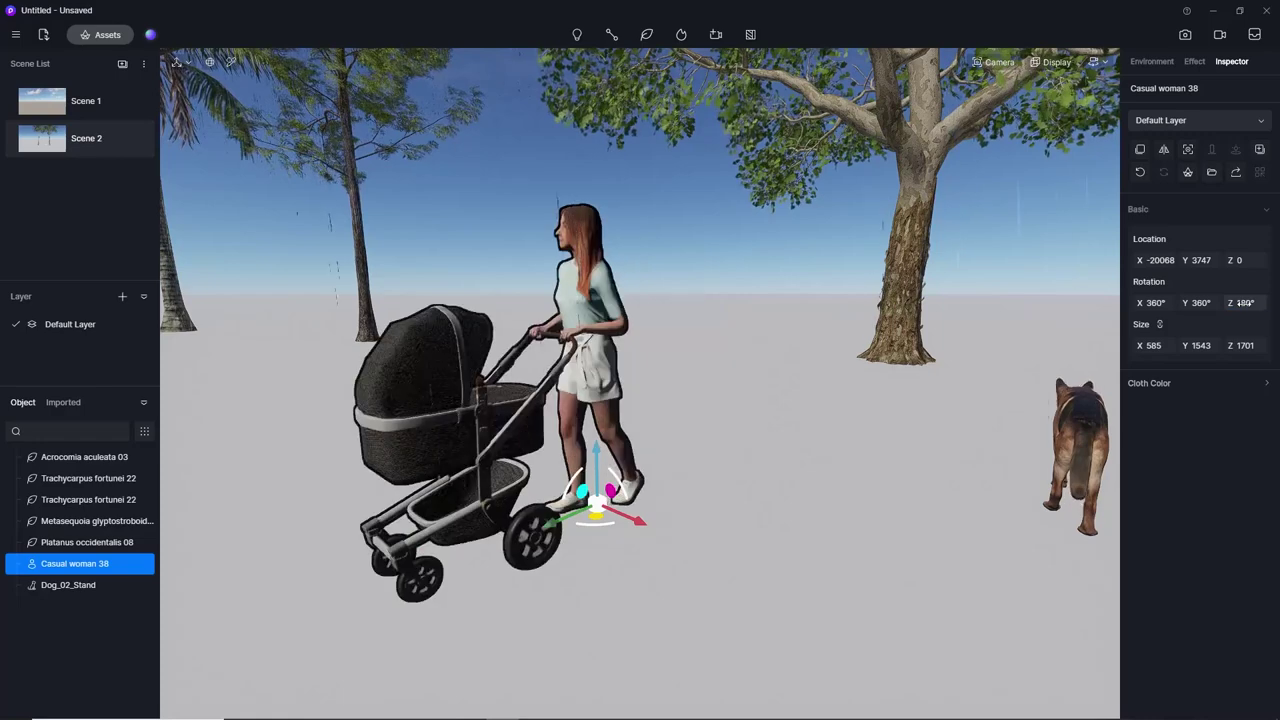
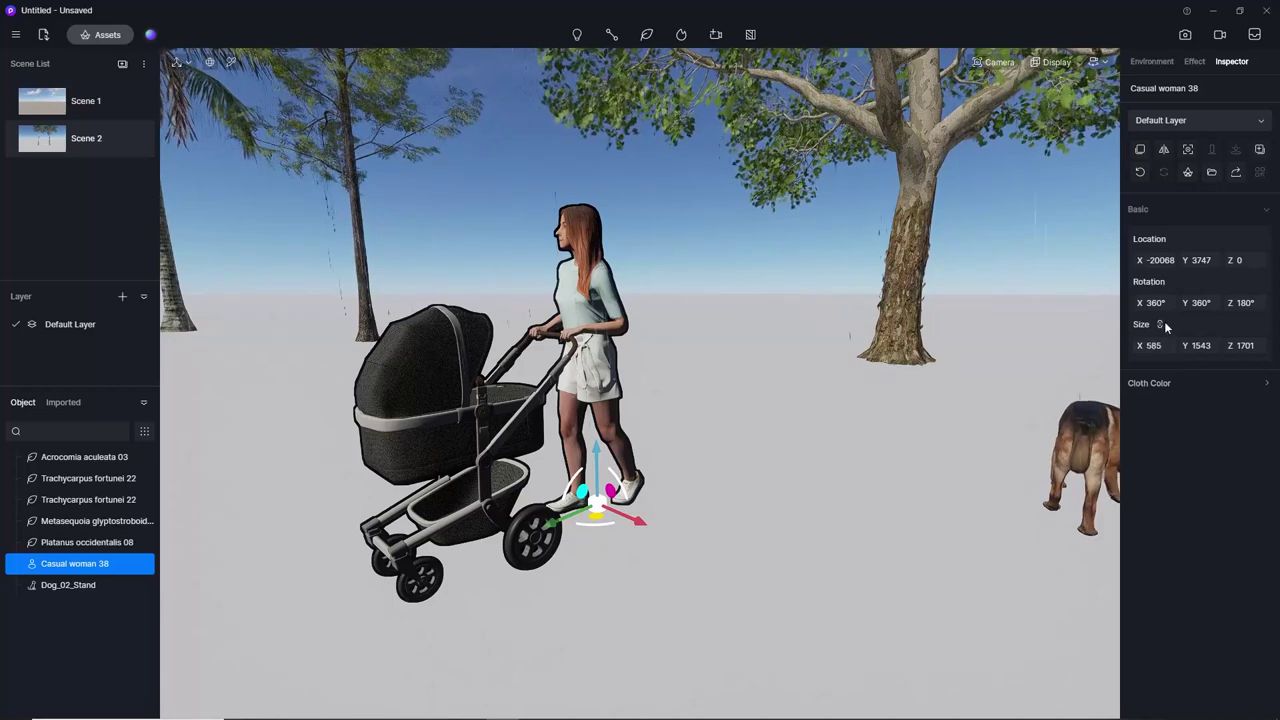
Enlarge the woman and stroller, then unlink proportions and adjust her width and height.
{"action": "mouse_move", "coordinate": [1153, 345]}
{"action": "left_mouse_down"}
{"action": "mouse_move", "coordinate": [1197, 345]}
{"action": "mouse_move", "coordinate": [1137, 348]}
{"action": "mouse_move", "coordinate": [1201, 347]}
{"action": "left_mouse_up"}
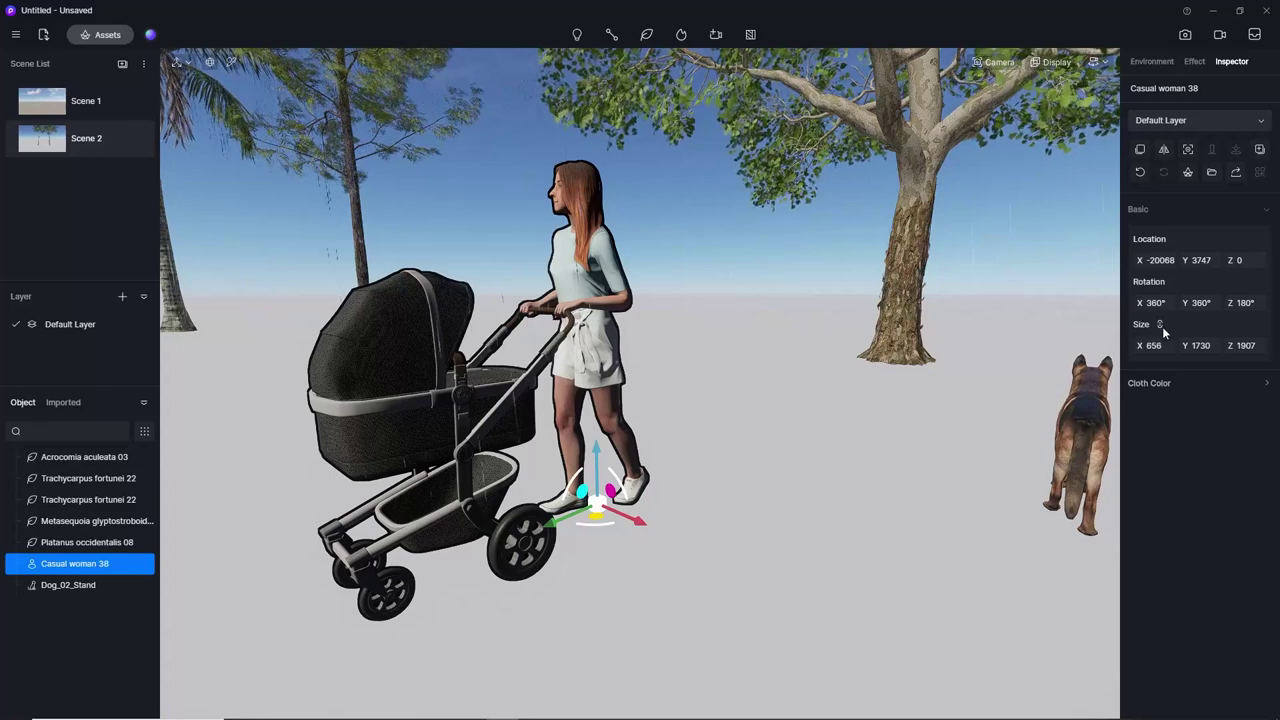
{"action": "left_click", "coordinate": [1160, 324]}
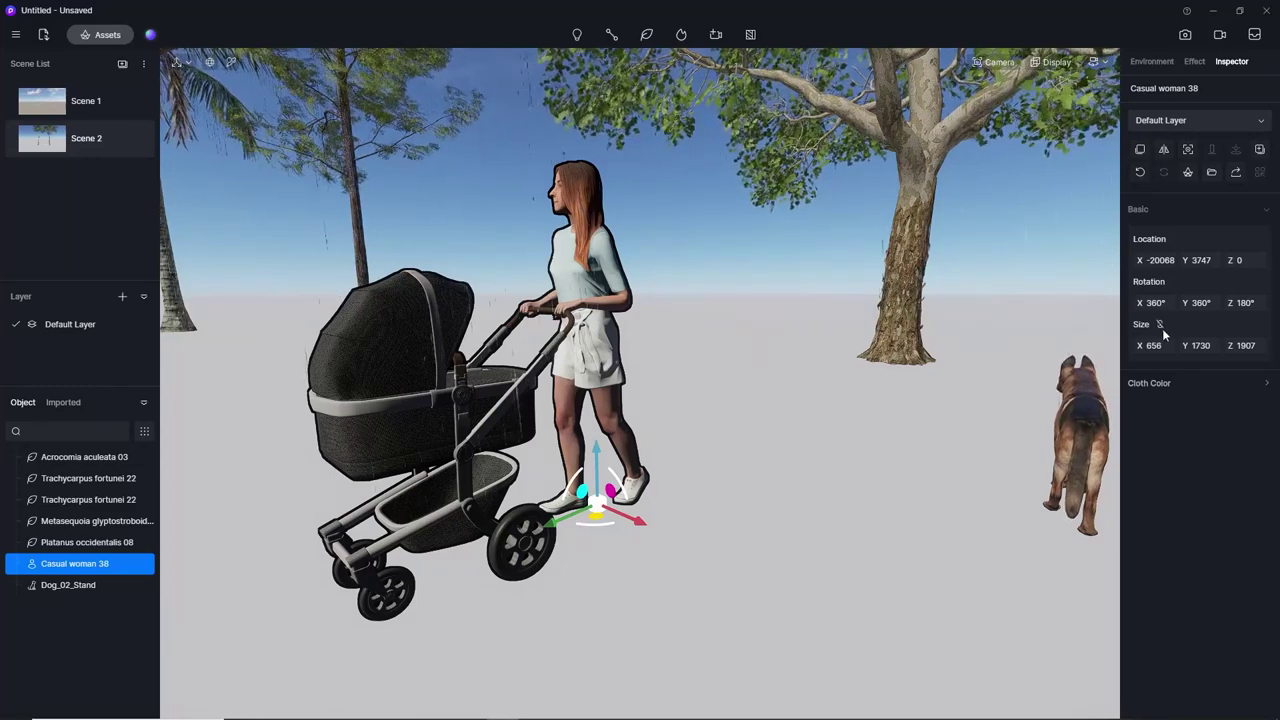
{"action": "mouse_move", "coordinate": [1150, 345]}
{"action": "left_mouse_down"}
{"action": "mouse_move", "coordinate": [1105, 350]}
{"action": "mouse_move", "coordinate": [1125, 344]}
{"action": "left_mouse_up"}
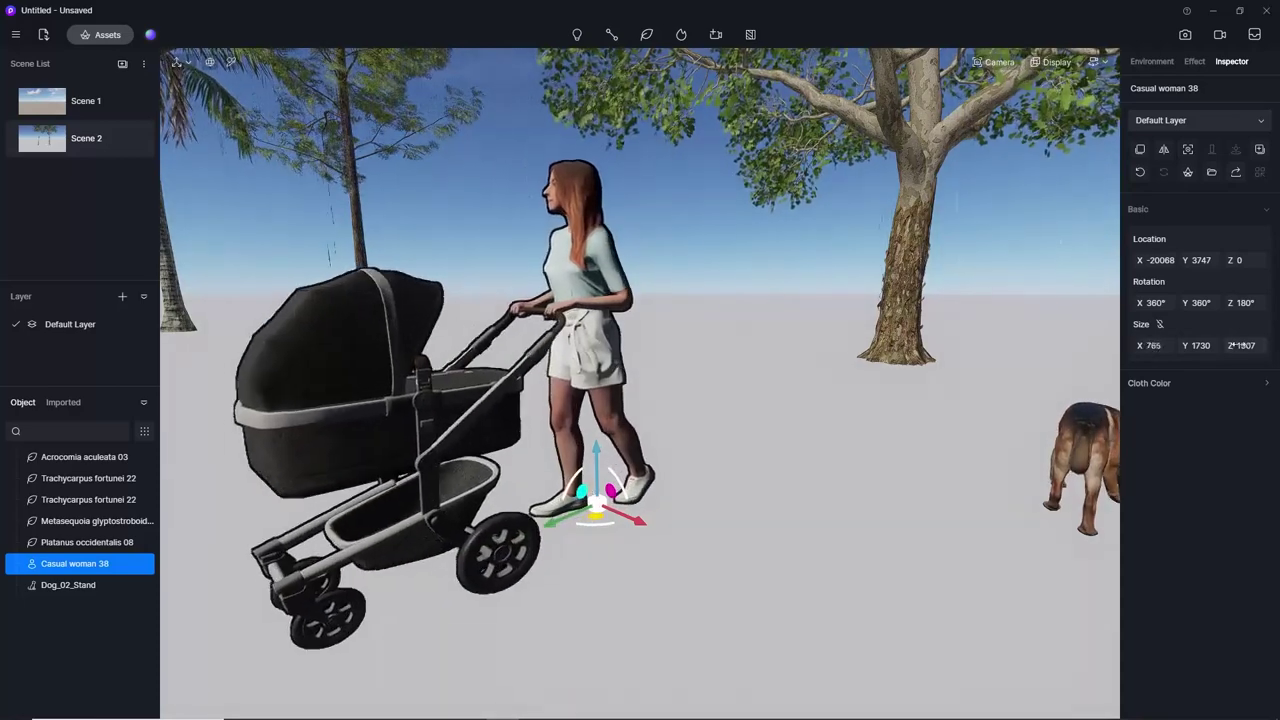
{"action": "left_click_drag", "start_coordinate": [1240, 345], "coordinate": [866, 360]}
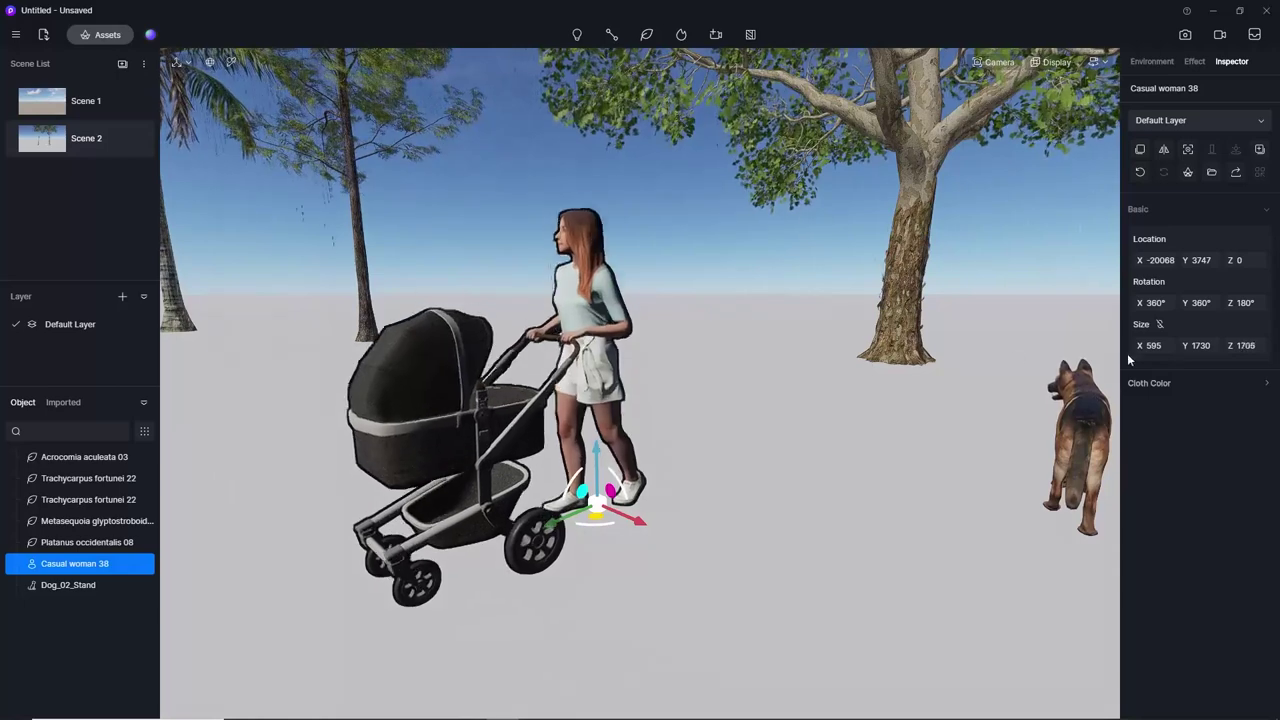
{"action": "left_click_drag", "start_coordinate": [866, 360], "coordinate": [1184, 353]}
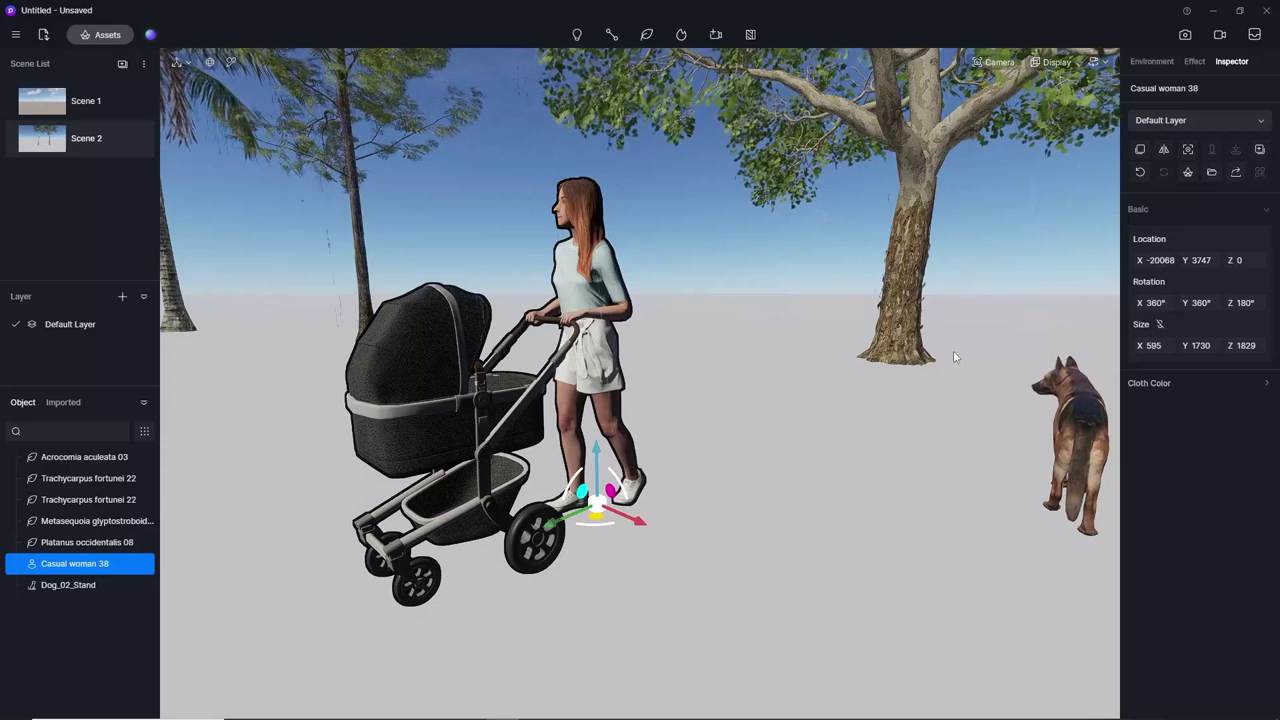
{"action": "left_click", "coordinate": [965, 374]}
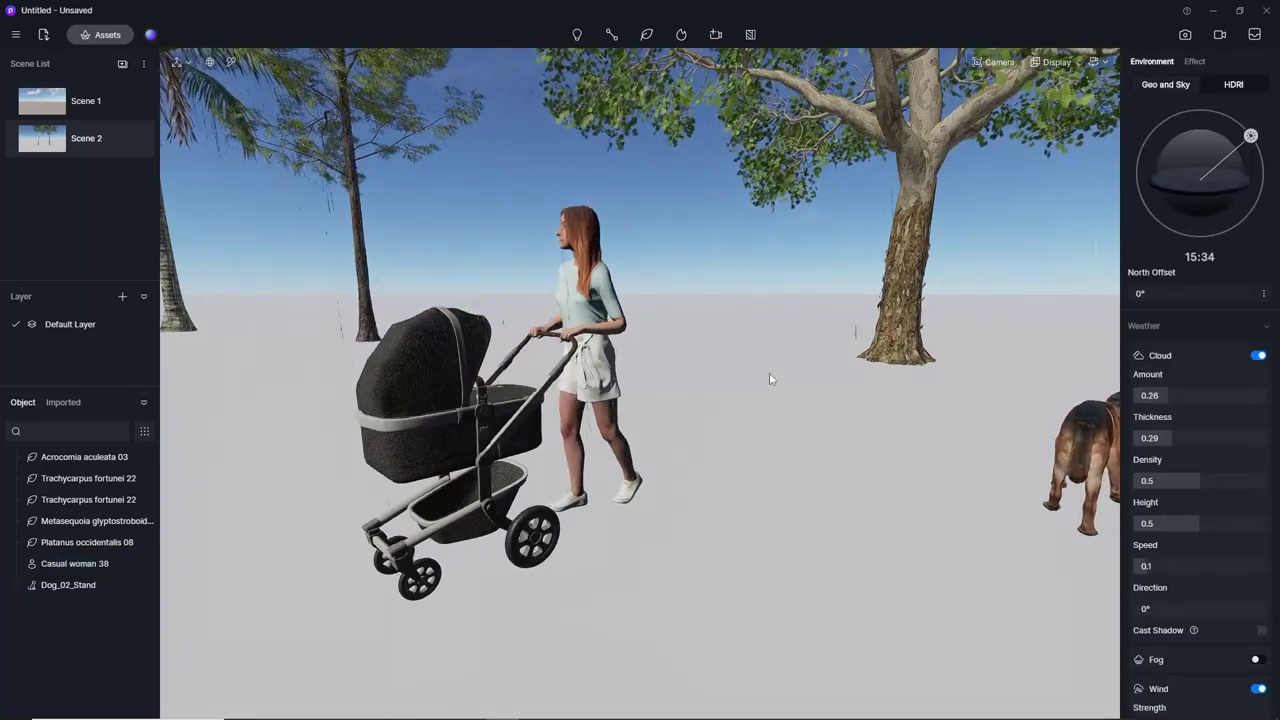
{"action": "left_click", "coordinate": [606, 365]}
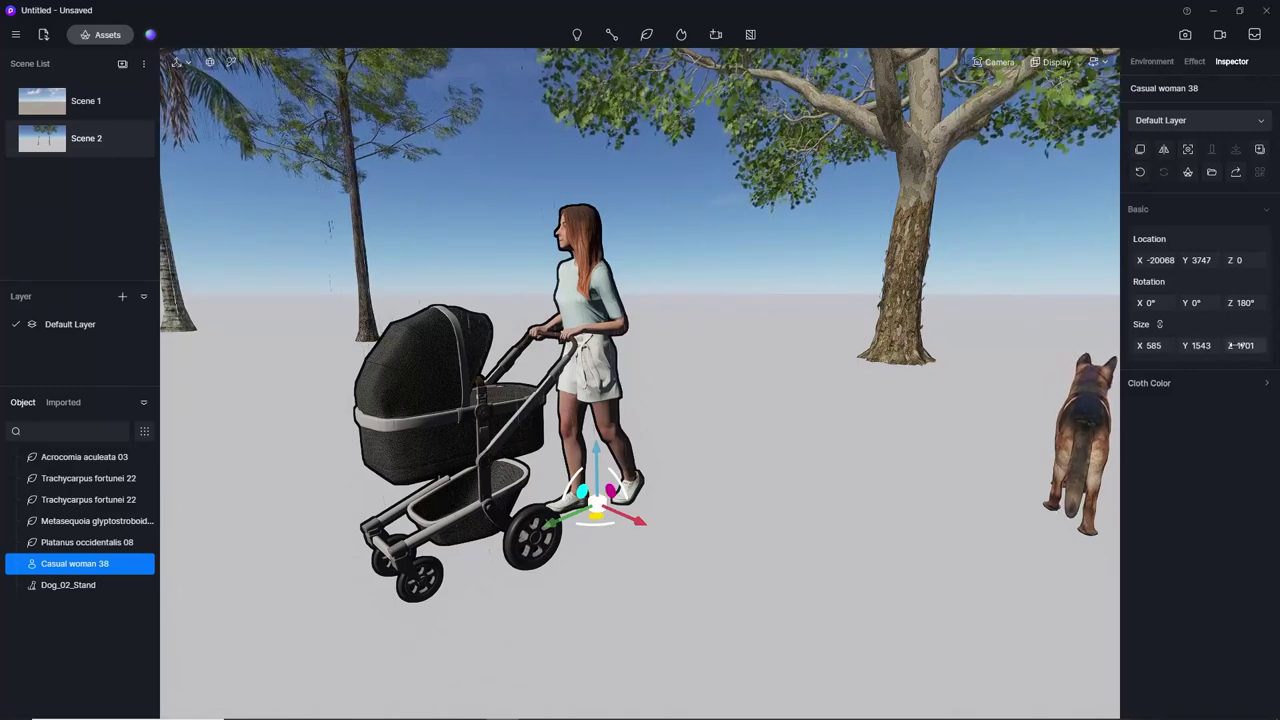
Switch the gizmo to Scale and resize Casual woman 38 to about 637 × 1679 × 1851.
{"action": "left_click", "coordinate": [188, 63]}
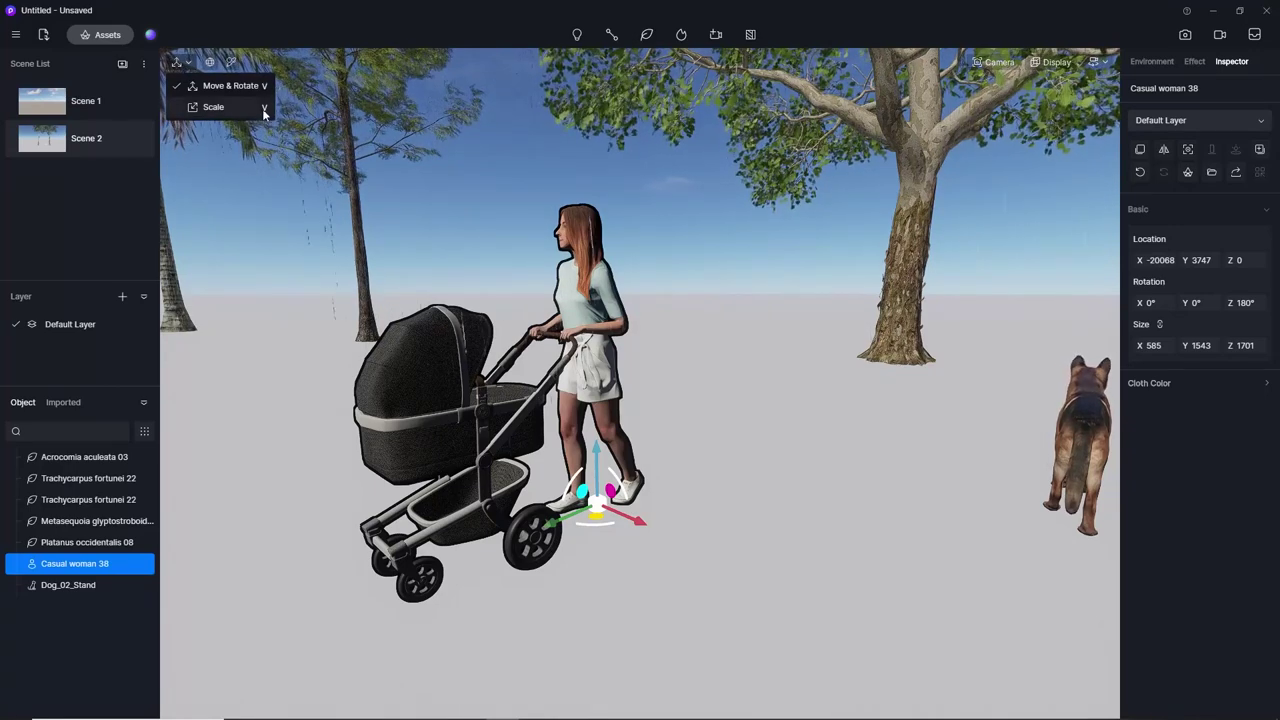
{"action": "left_click", "coordinate": [487, 188]}
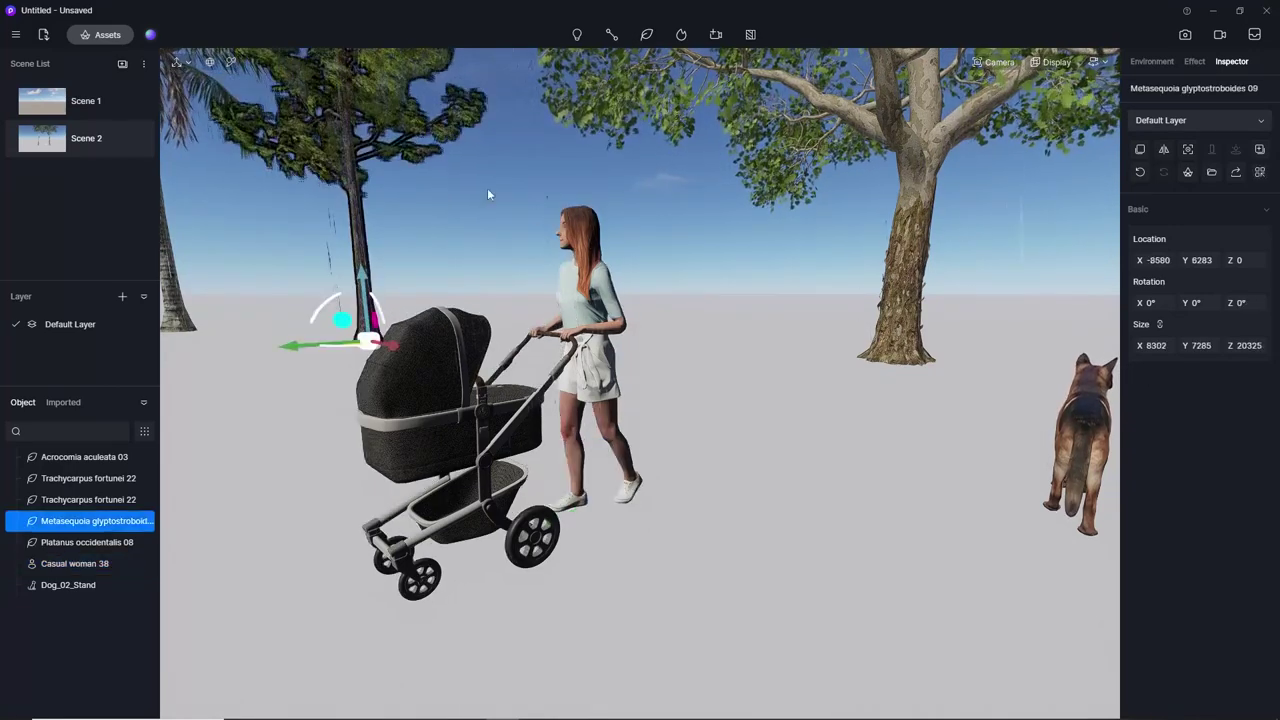
{"action": "left_click", "coordinate": [742, 328]}
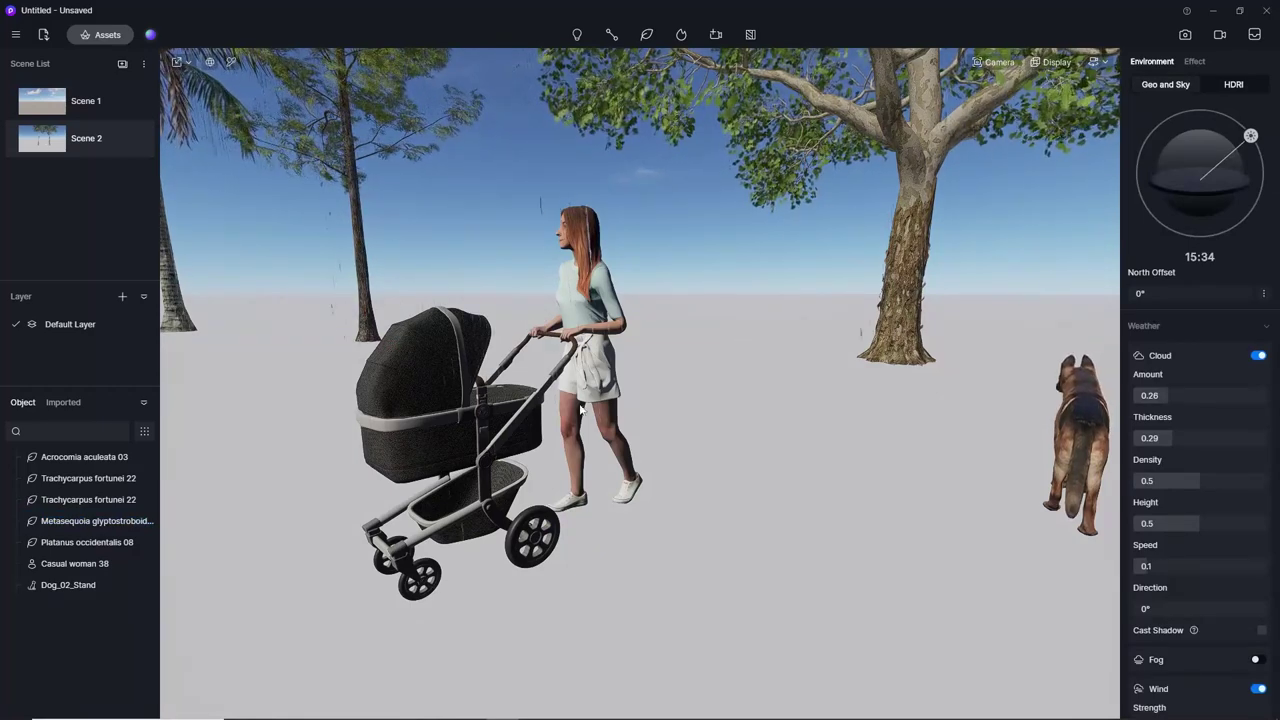
{"action": "left_click", "coordinate": [590, 480]}
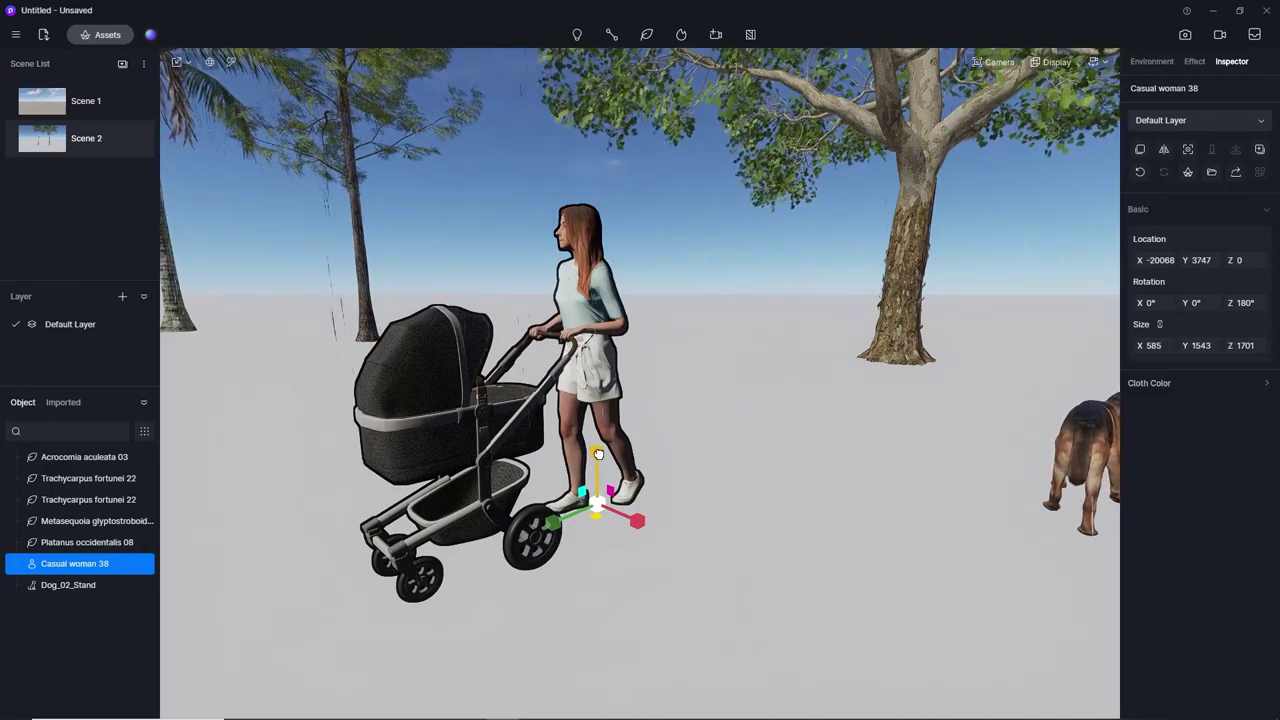
{"action": "left_click_drag", "start_coordinate": [600, 457], "coordinate": [598, 440]}
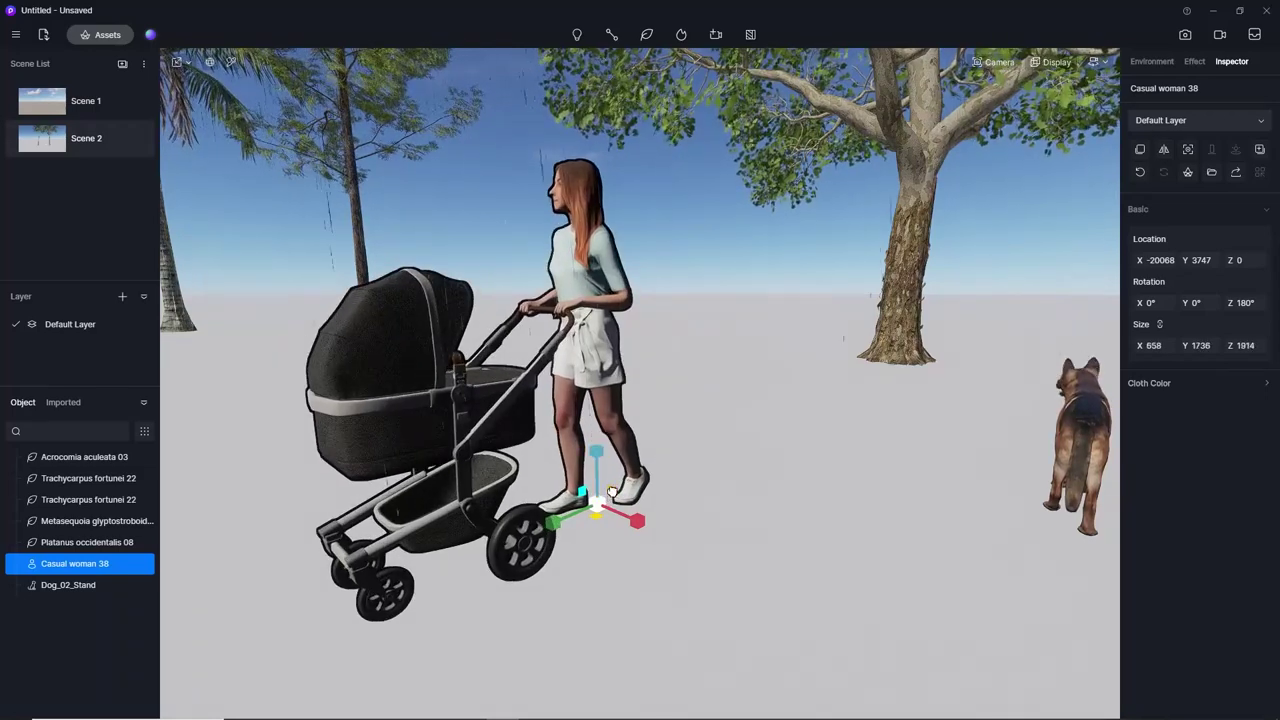
{"action": "mouse_move", "coordinate": [608, 497]}
{"action": "left_mouse_down"}
{"action": "mouse_move", "coordinate": [623, 483]}
{"action": "mouse_move", "coordinate": [606, 503]}
{"action": "left_mouse_up"}
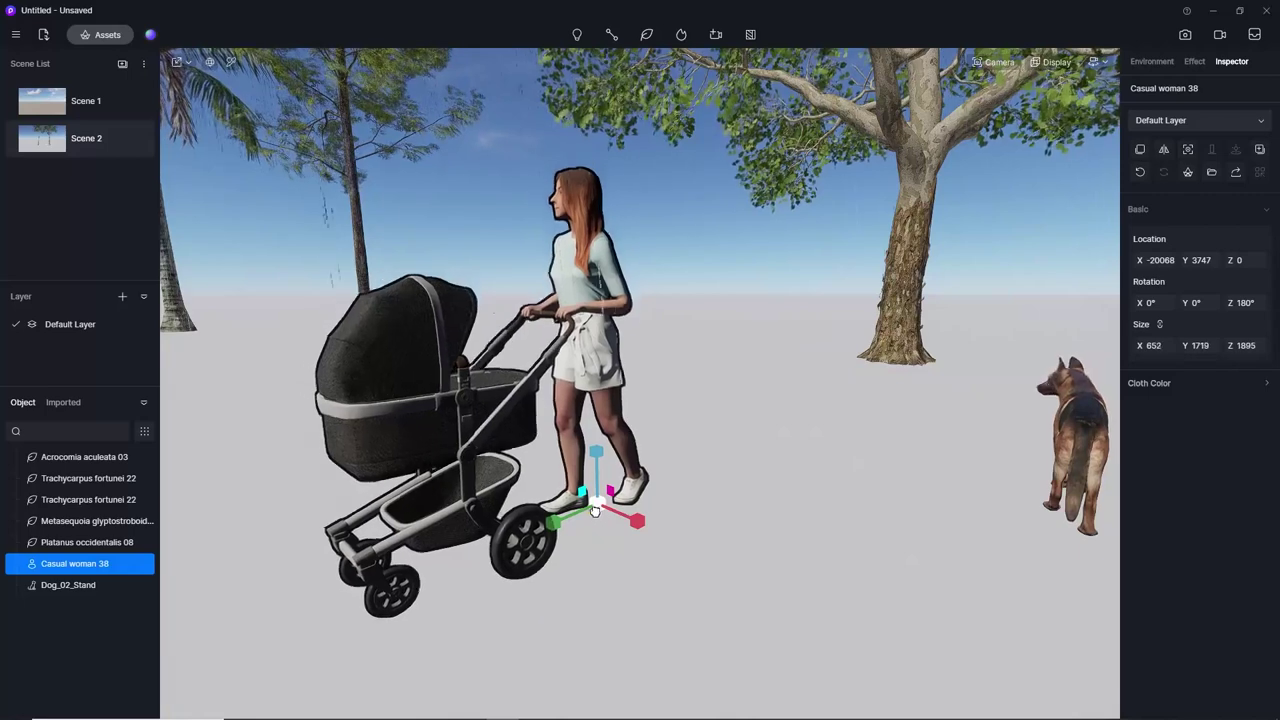
{"action": "left_click_drag", "start_coordinate": [594, 511], "coordinate": [589, 515]}
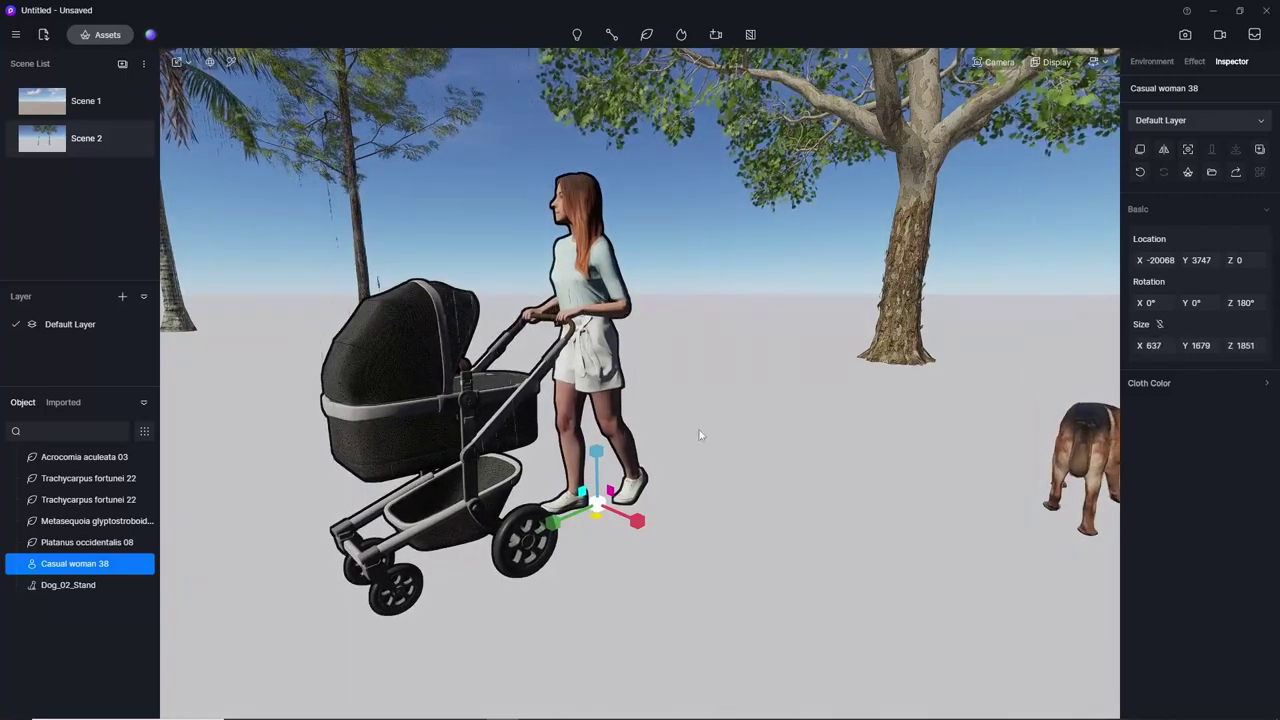
{"action": "mouse_move", "coordinate": [595, 452]}
{"action": "left_mouse_down"}
{"action": "mouse_move", "coordinate": [600, 432]}
{"action": "mouse_move", "coordinate": [645, 528]}
{"action": "mouse_move", "coordinate": [634, 510]}
{"action": "left_mouse_up"}
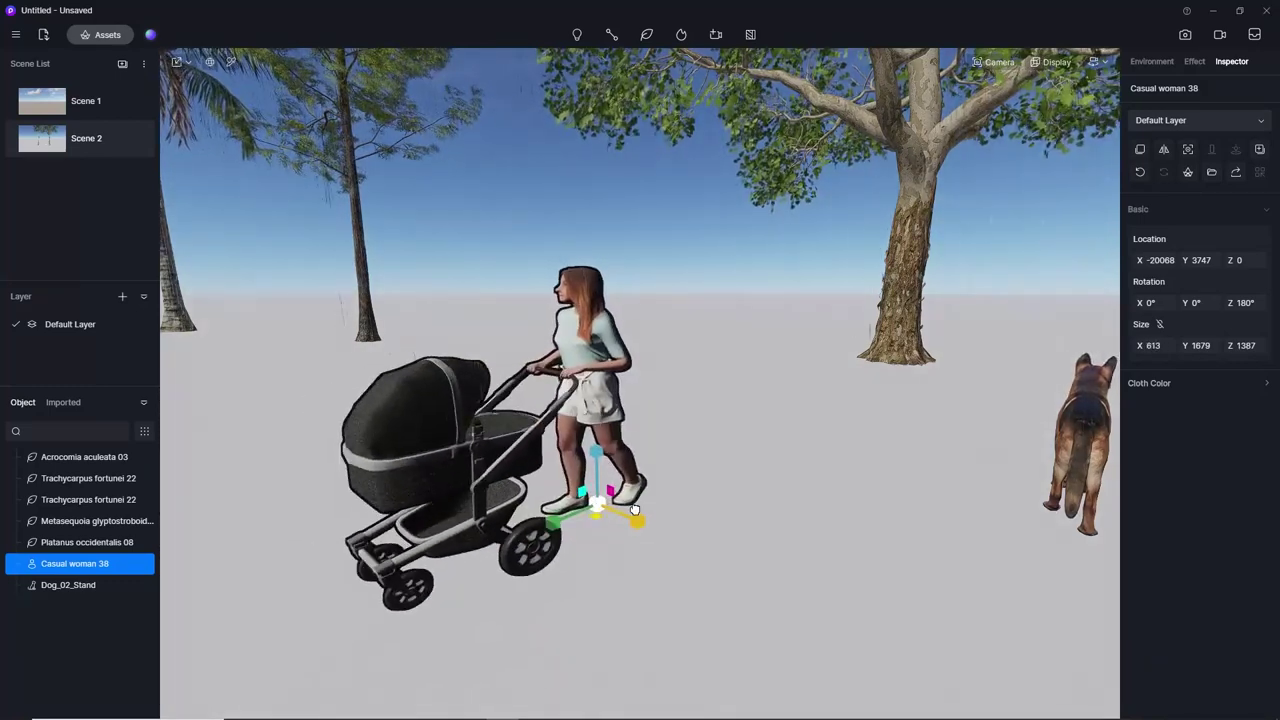
{"action": "left_click", "coordinate": [760, 487]}
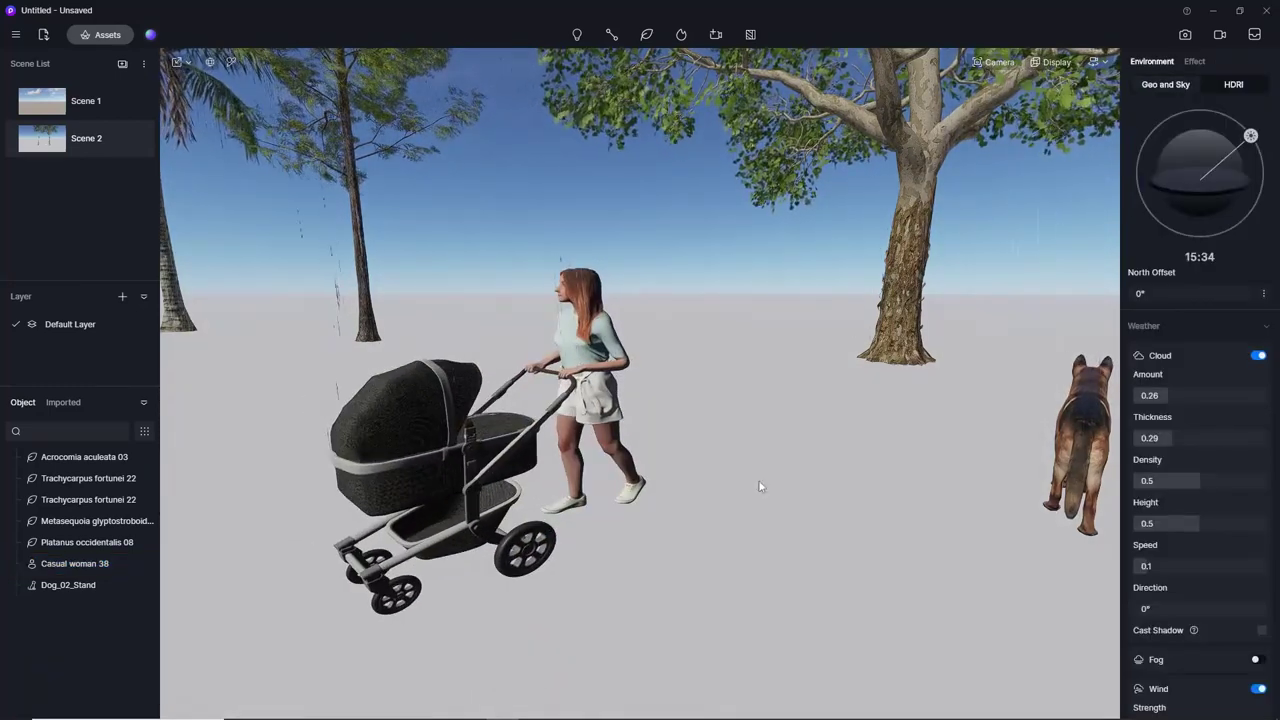
{"action": "left_click", "coordinate": [603, 355]}
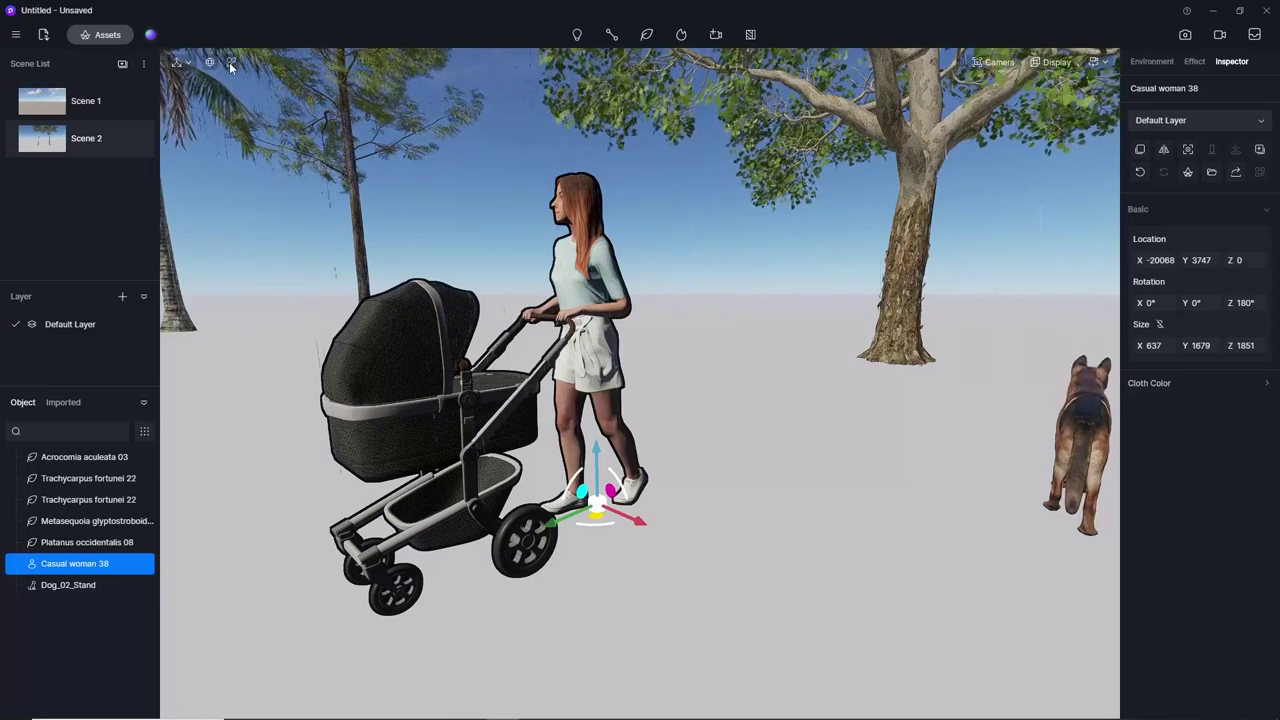
Select the dog, then use the material picker on the Platanus occidentalis 08 trunk.
{"action": "key", "text": "Escape"}
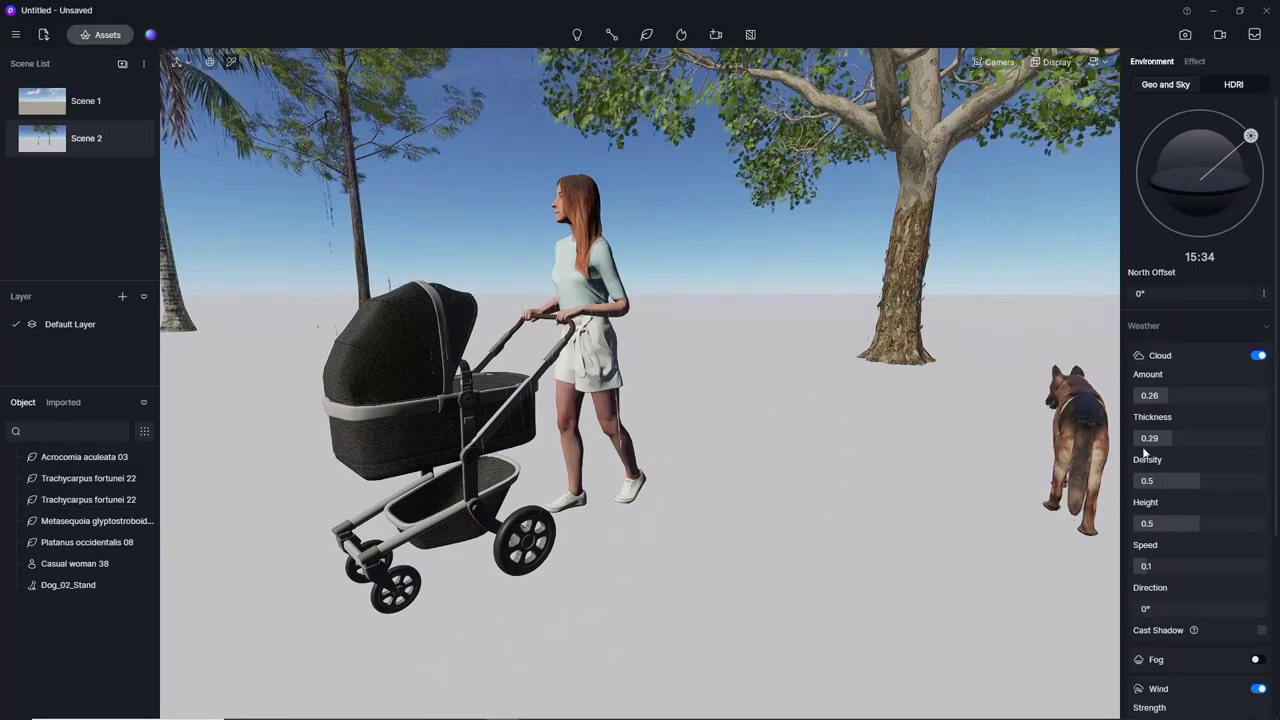
{"action": "left_click", "coordinate": [1095, 408]}
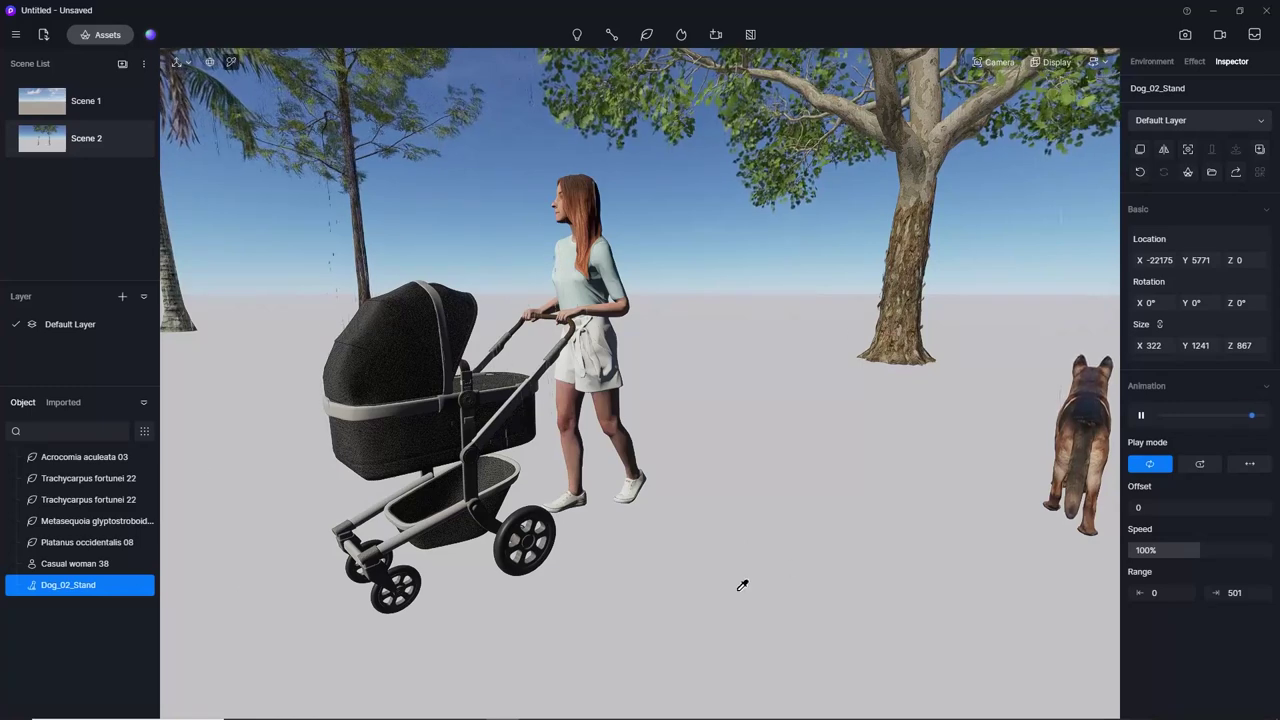
{"action": "left_click", "coordinate": [231, 64]}
{"action": "left_click", "coordinate": [924, 182]}
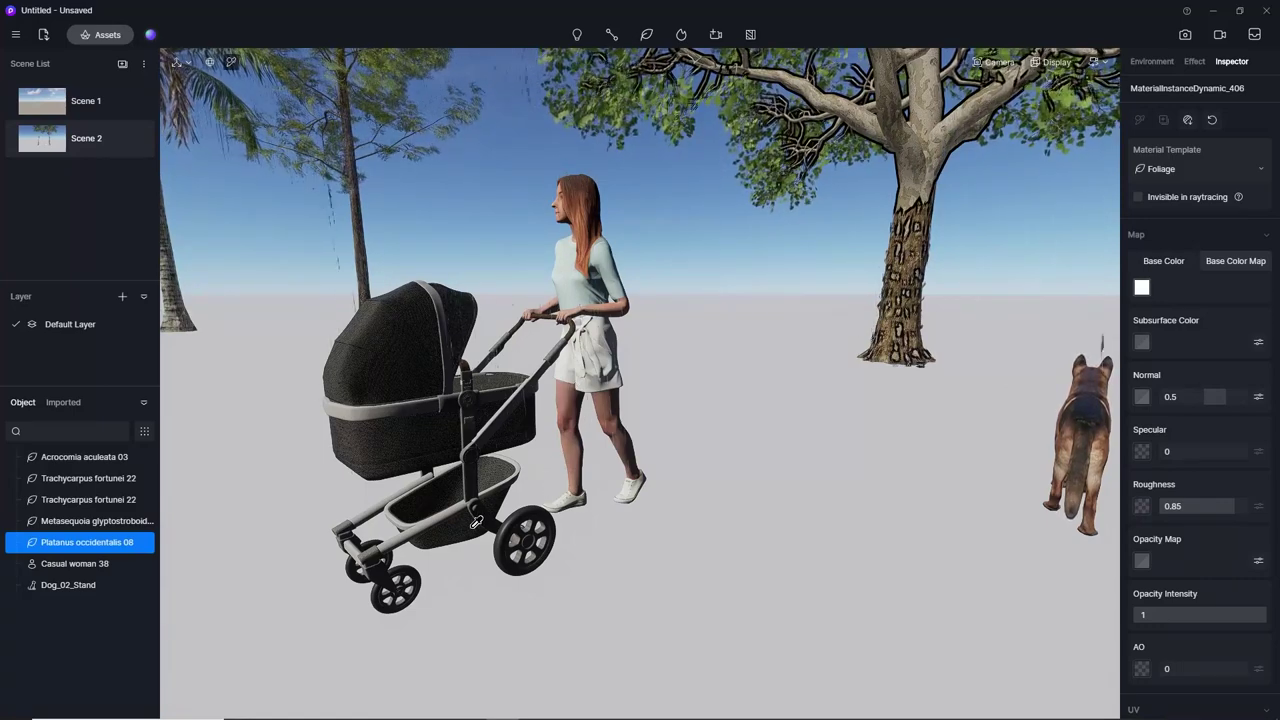
{"action": "left_click", "coordinate": [926, 224]}
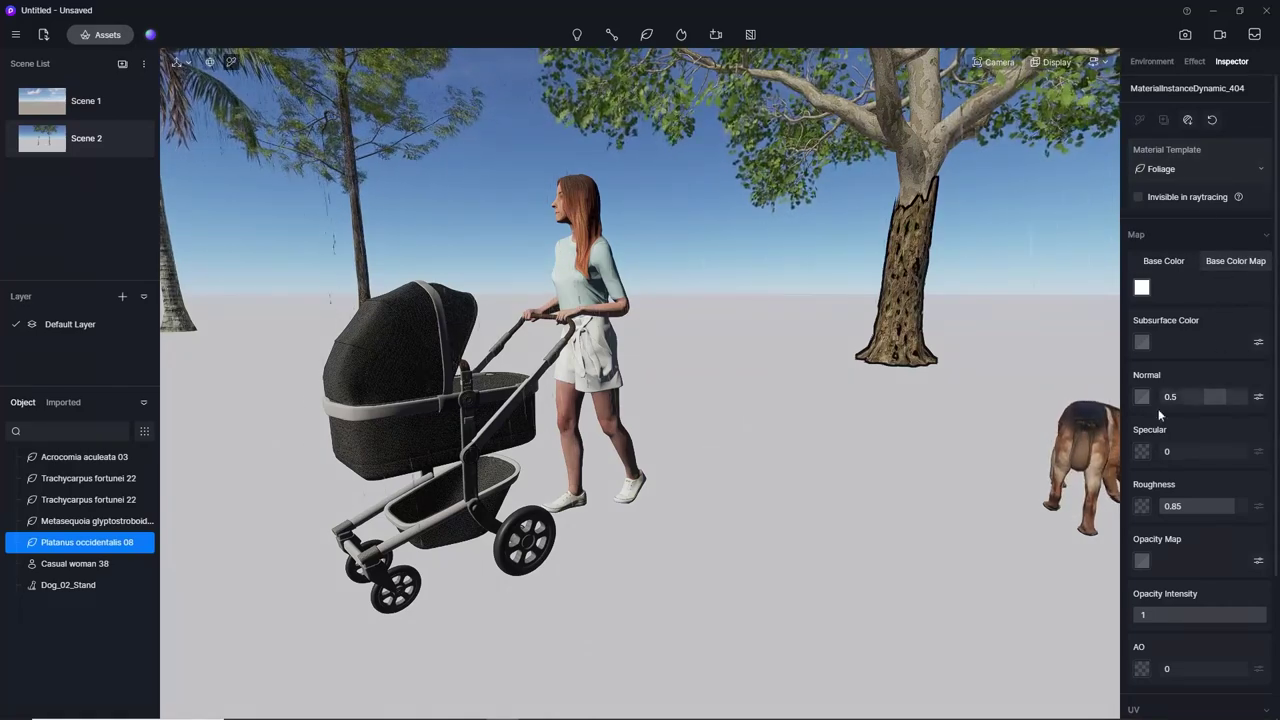
{"action": "scroll", "coordinate": [1207, 466], "scroll_direction": "down", "scroll_amount": 3}
{"action": "scroll", "coordinate": [1207, 466], "scroll_direction": "up", "scroll_amount": 3}
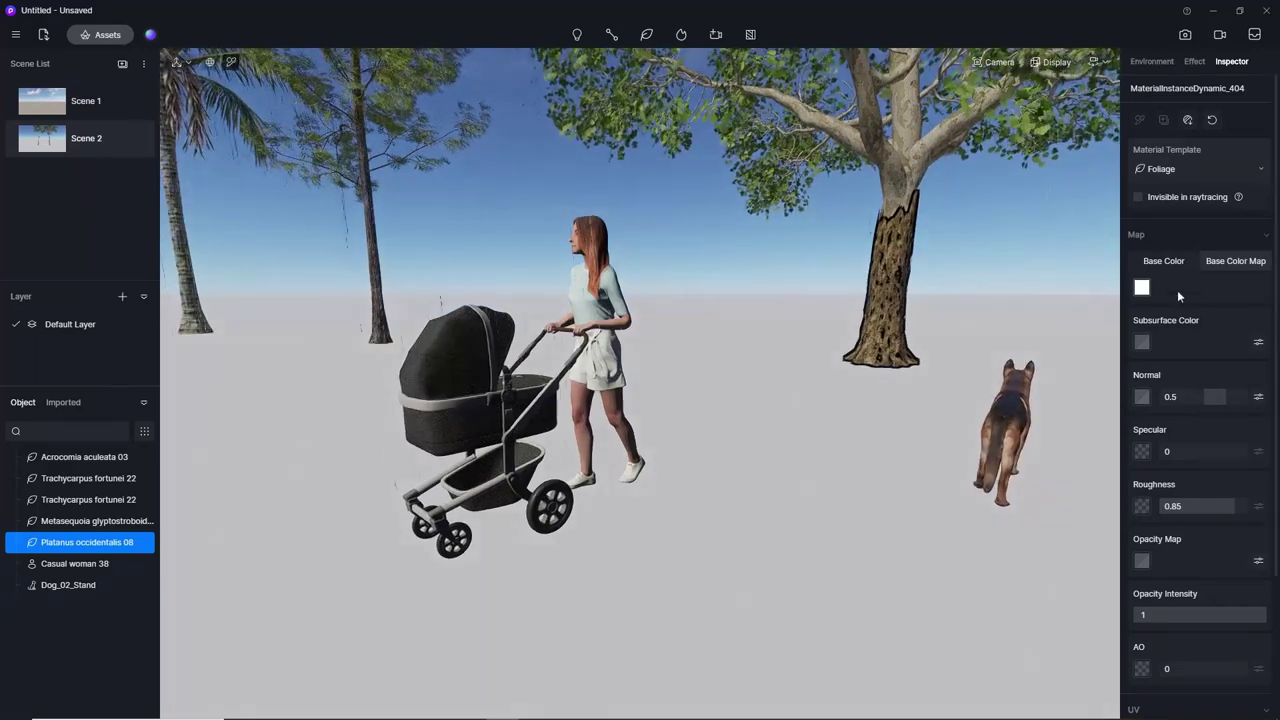
{"action": "scroll", "coordinate": [720, 377], "scroll_direction": "up", "scroll_amount": 3}
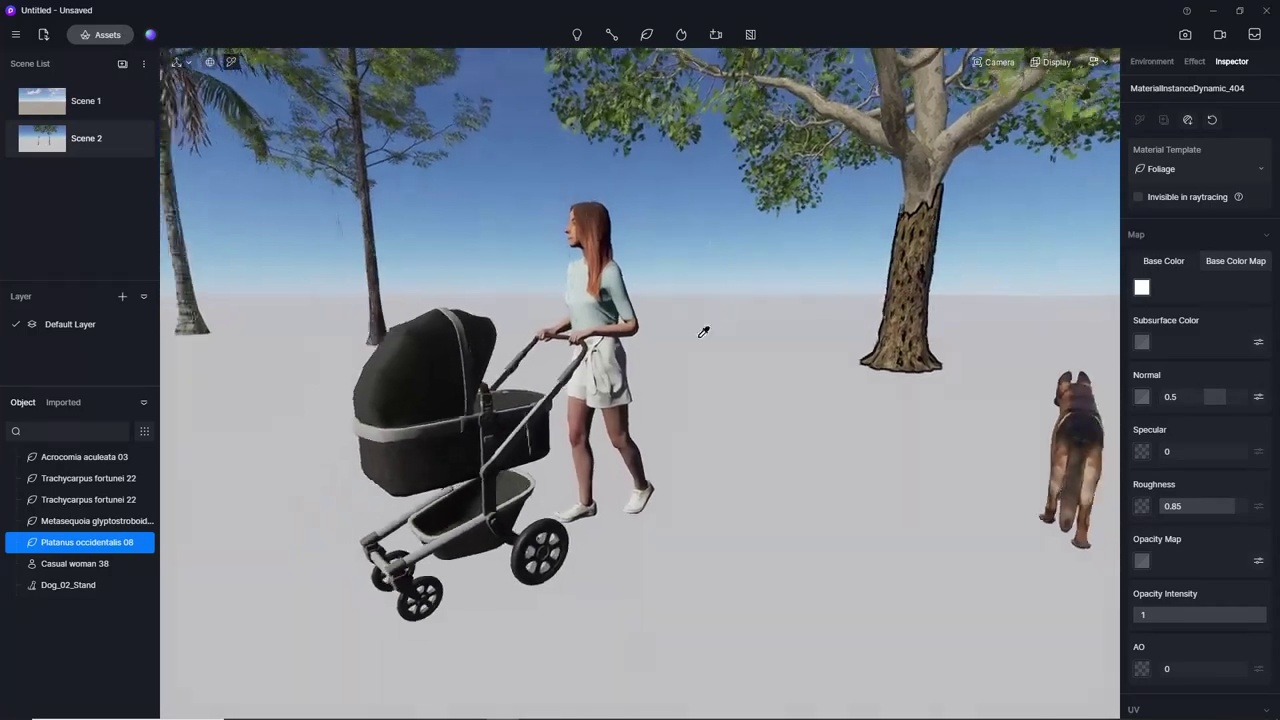
{"action": "scroll", "coordinate": [705, 334], "scroll_direction": "down", "scroll_amount": 3}
{"action": "scroll", "coordinate": [725, 340], "scroll_direction": "down", "scroll_amount": 3}
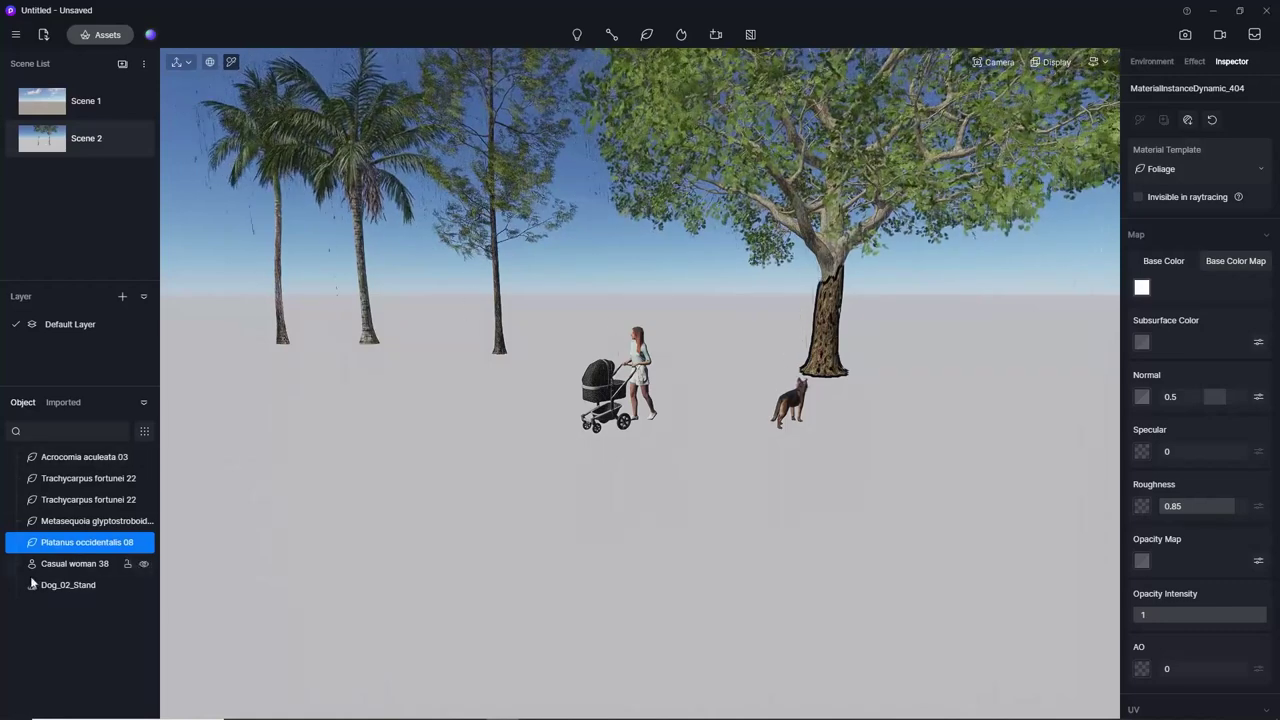
Select the five trees together in the object list.
{"action": "left_click", "coordinate": [74, 459]}
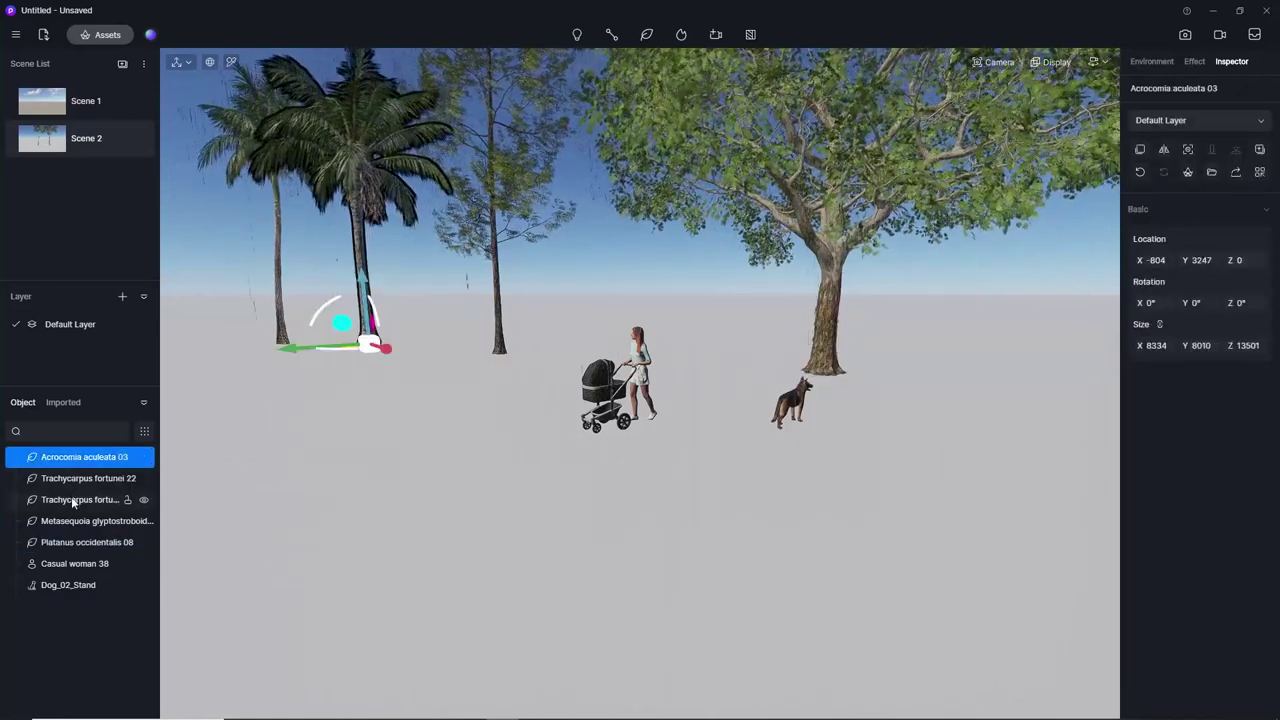
{"action": "left_click", "coordinate": [71, 498], "text": "shift"}
{"action": "left_click", "coordinate": [69, 463]}
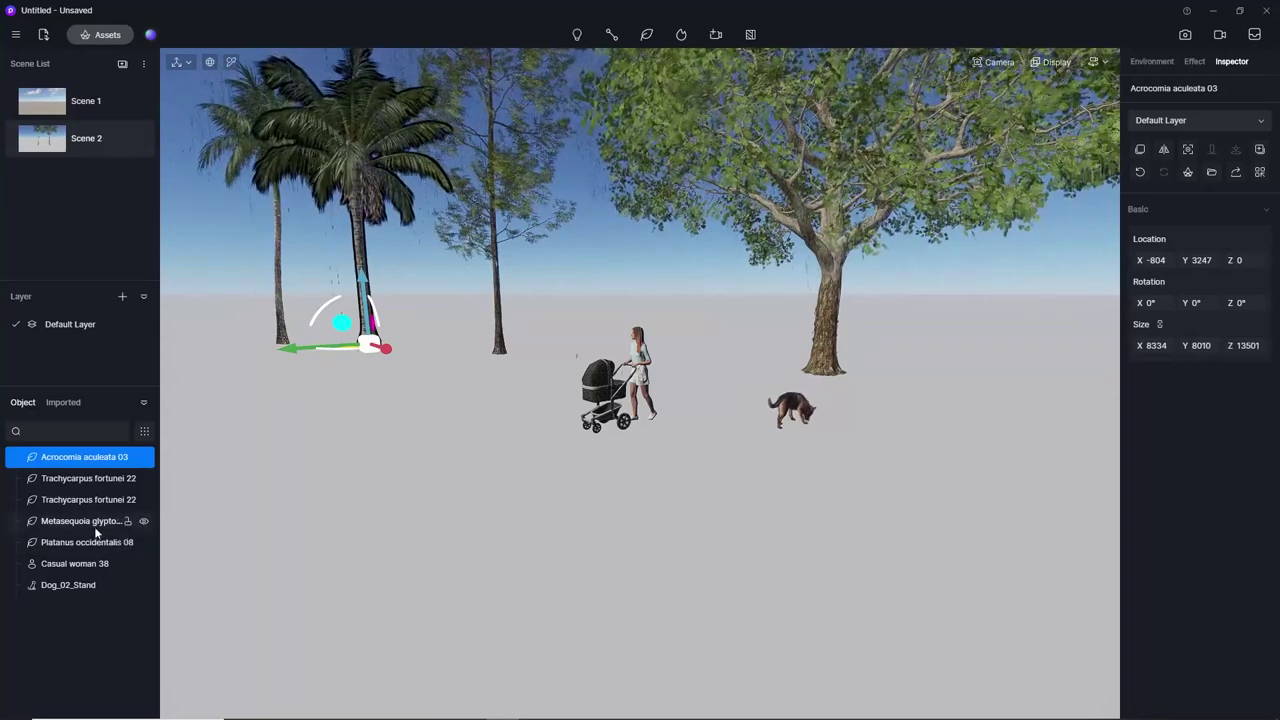
{"action": "left_click", "coordinate": [58, 542]}
{"action": "left_click", "coordinate": [63, 456]}
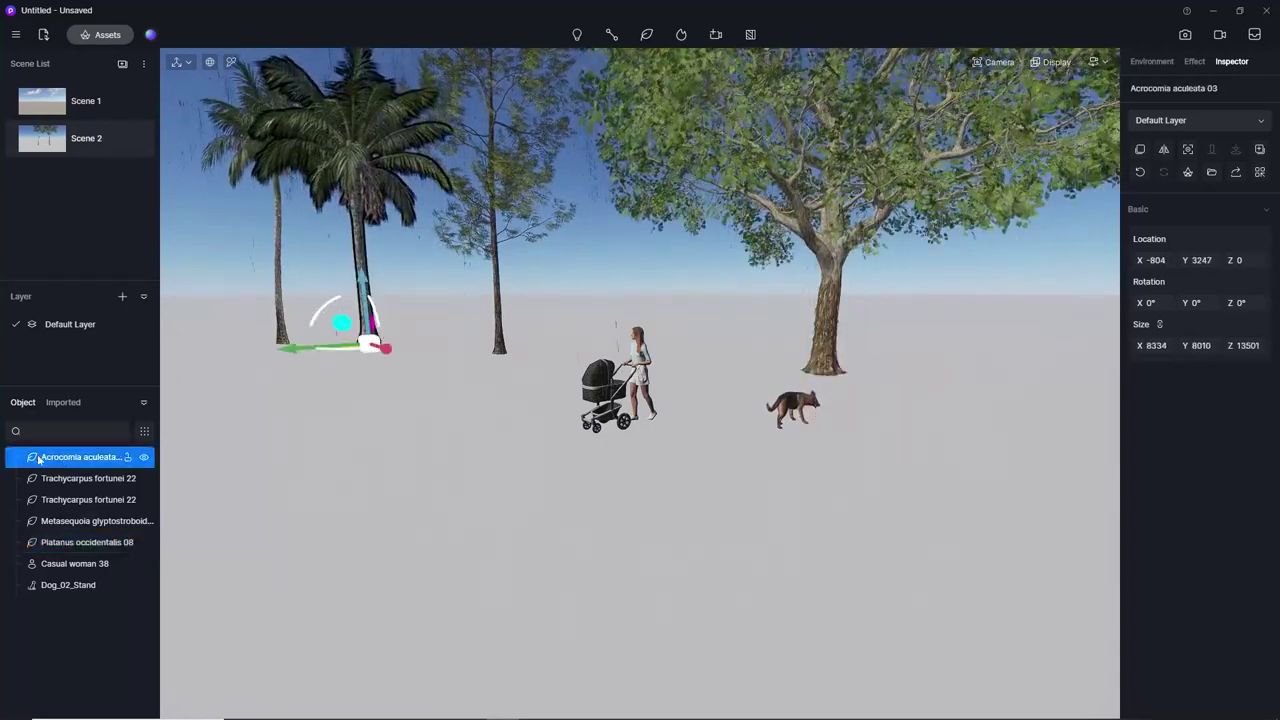
{"action": "left_click", "coordinate": [61, 543], "text": "shift"}
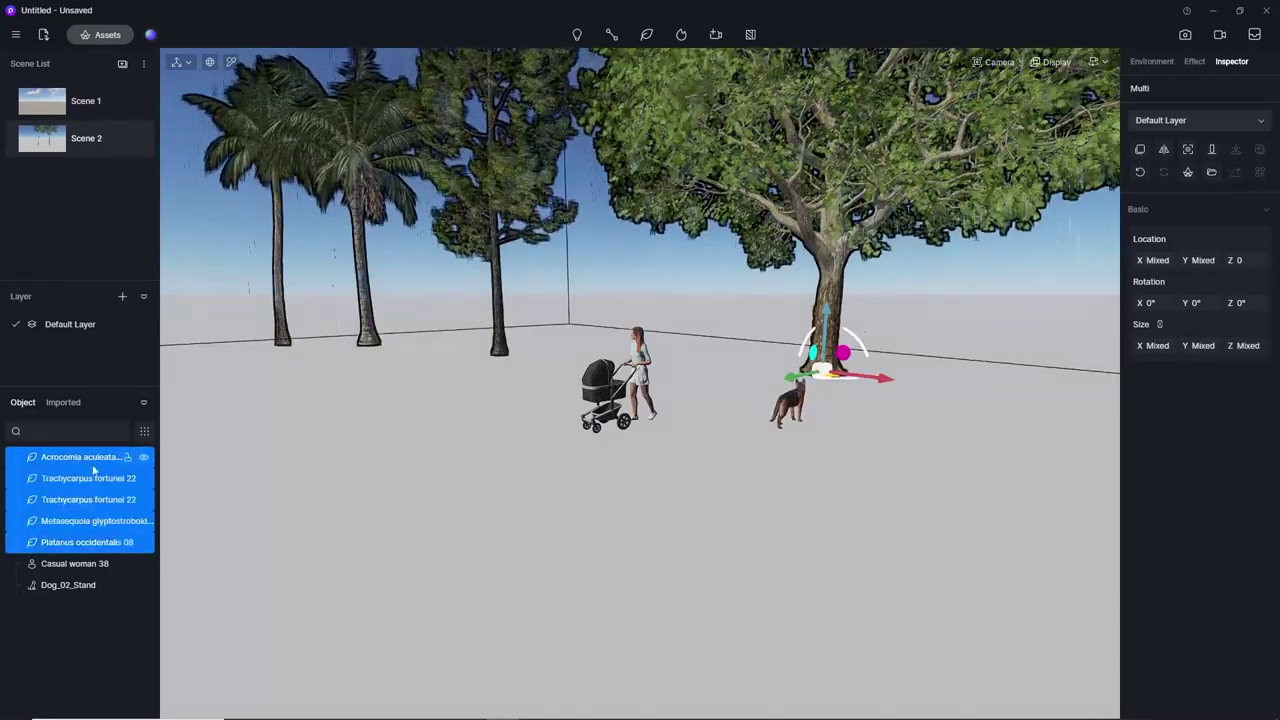
Group the selected trees and name the group Arboles.
{"action": "right_click", "coordinate": [85, 463]}
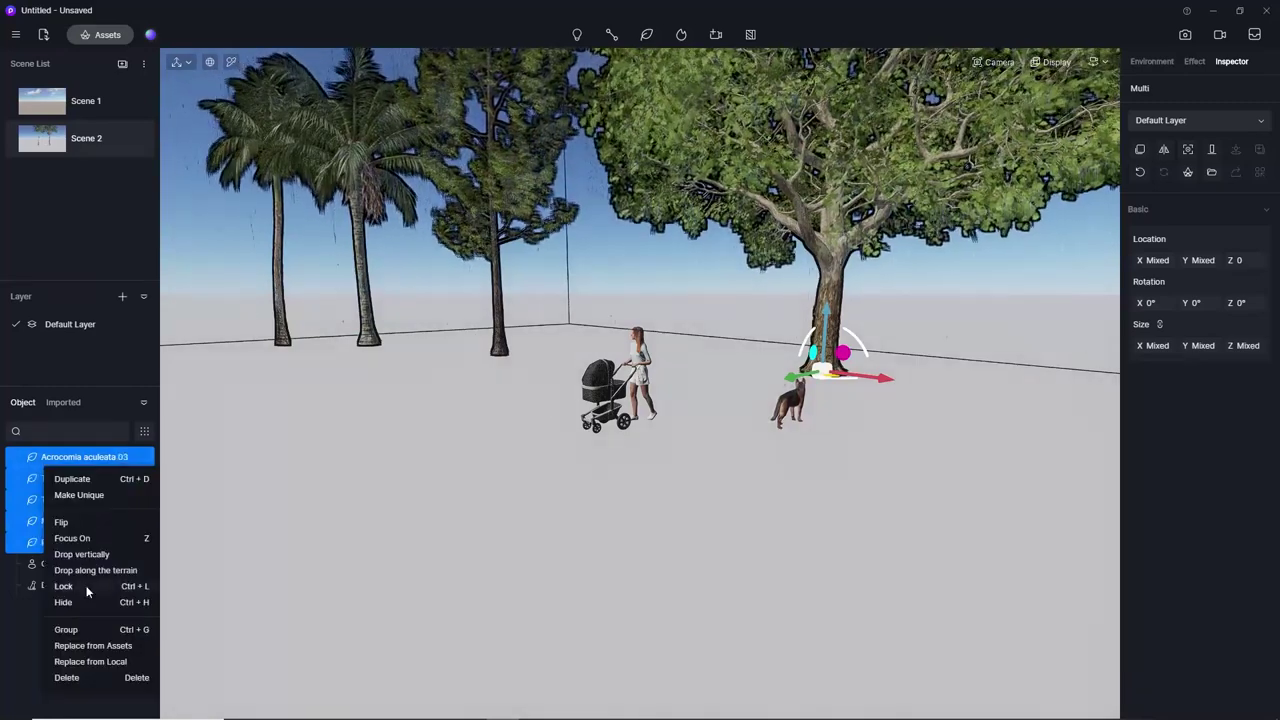
{"action": "left_click", "coordinate": [146, 630]}
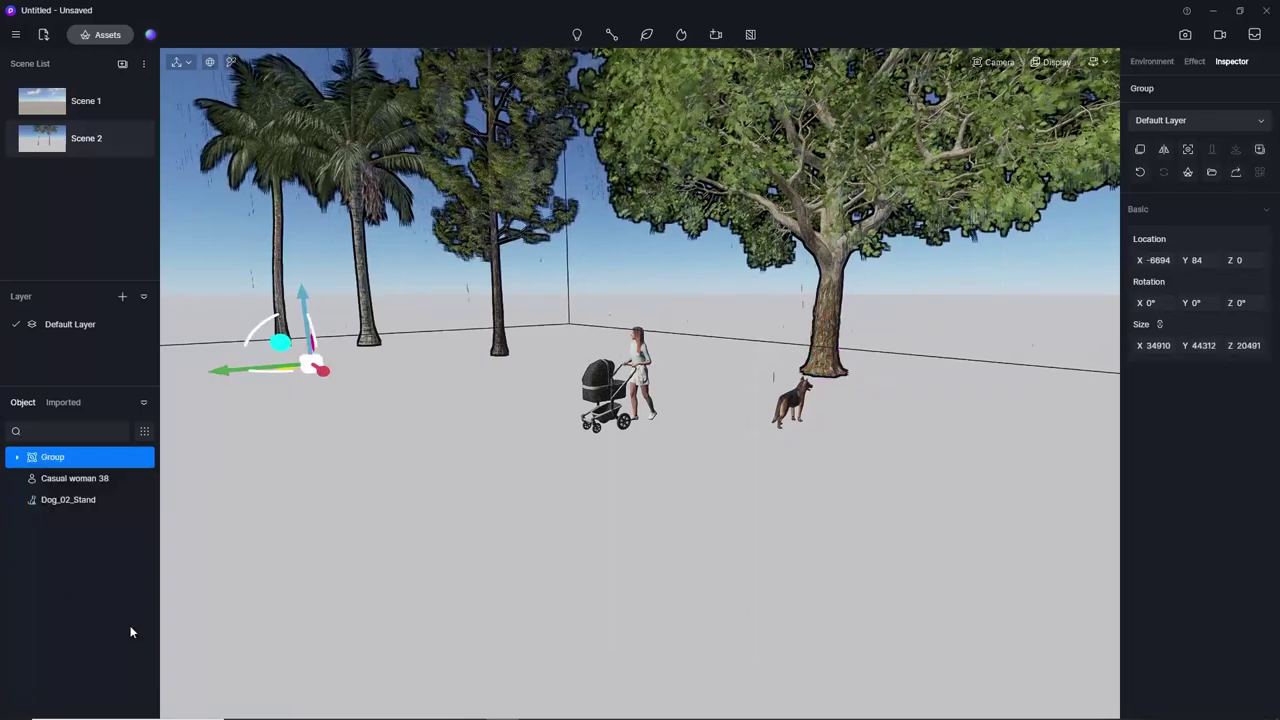
{"action": "double_click", "coordinate": [65, 458]}
{"action": "type", "text": "Arboles"}
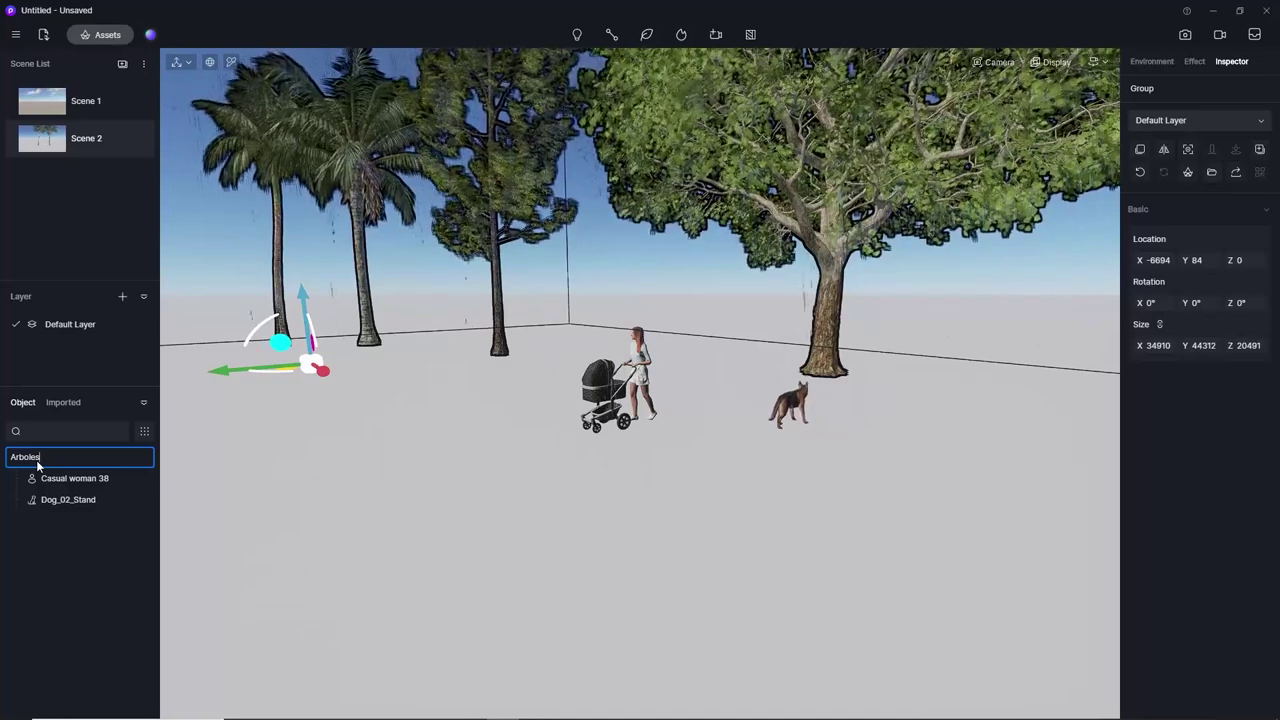
{"action": "key", "text": "Return"}
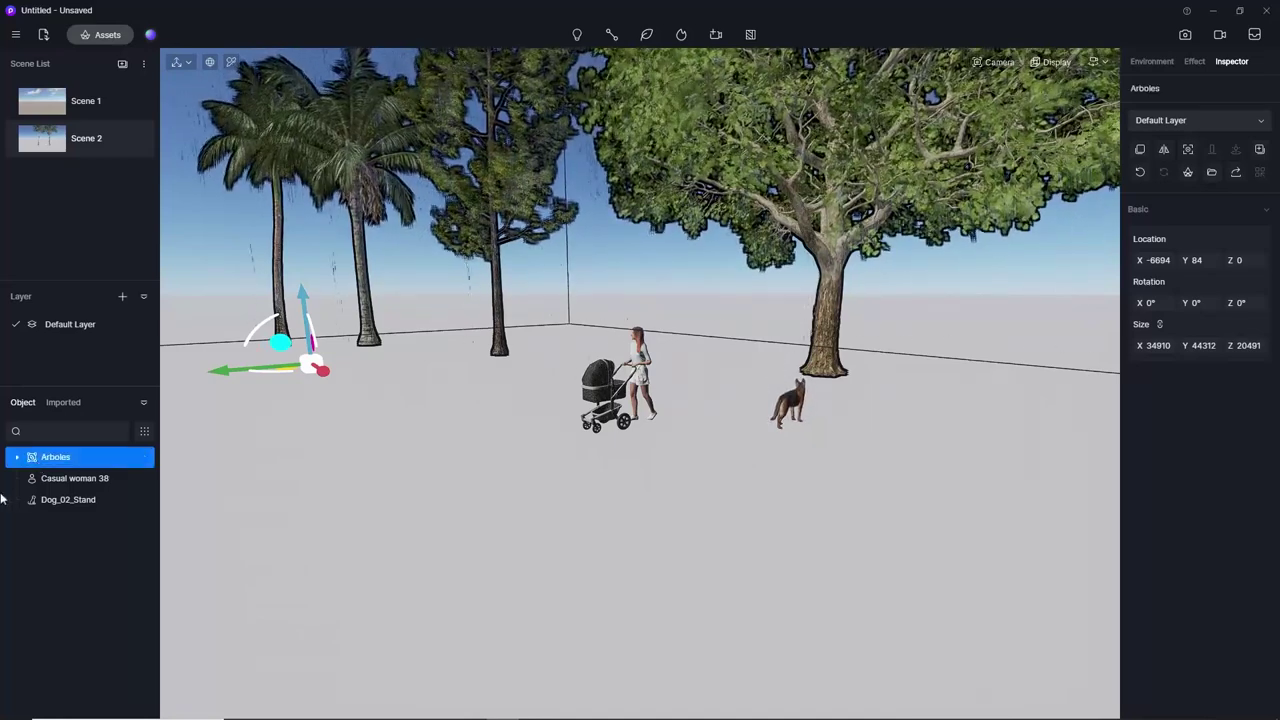
Group Casual woman 38 on her own and name the group Personas.
{"action": "left_click", "coordinate": [72, 479]}
{"action": "right_click", "coordinate": [70, 480]}
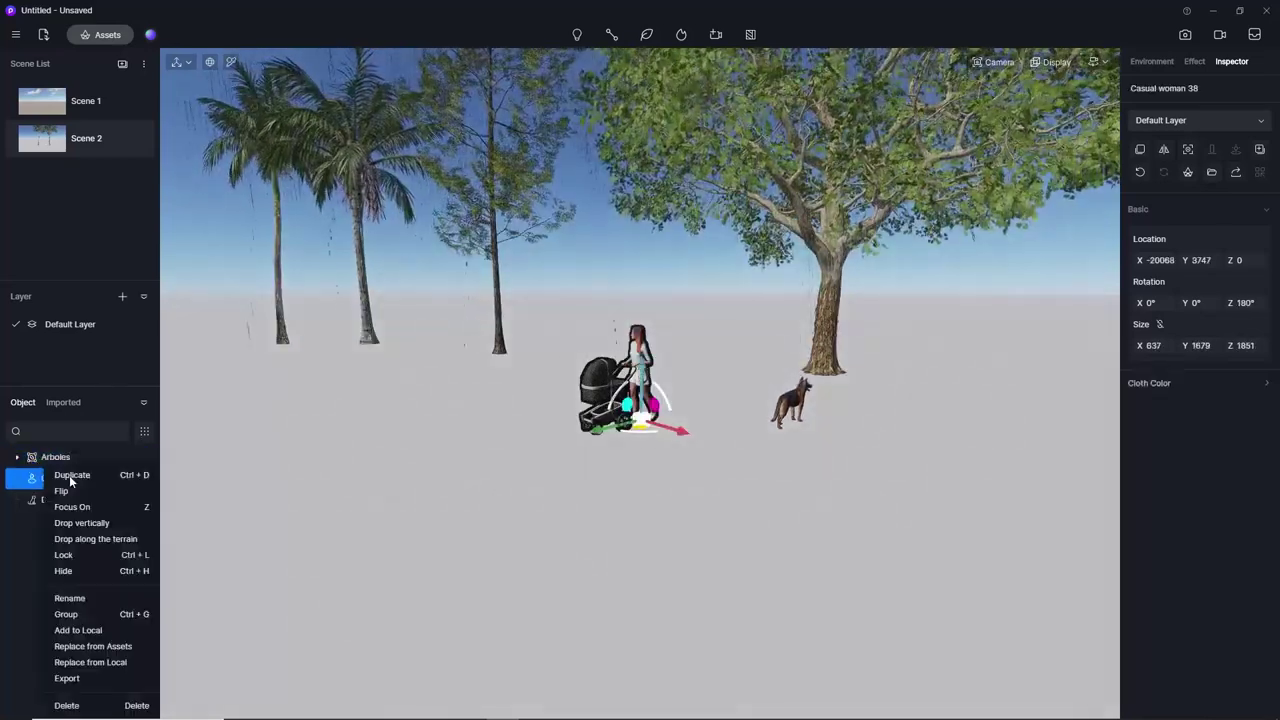
{"action": "left_click", "coordinate": [66, 614]}
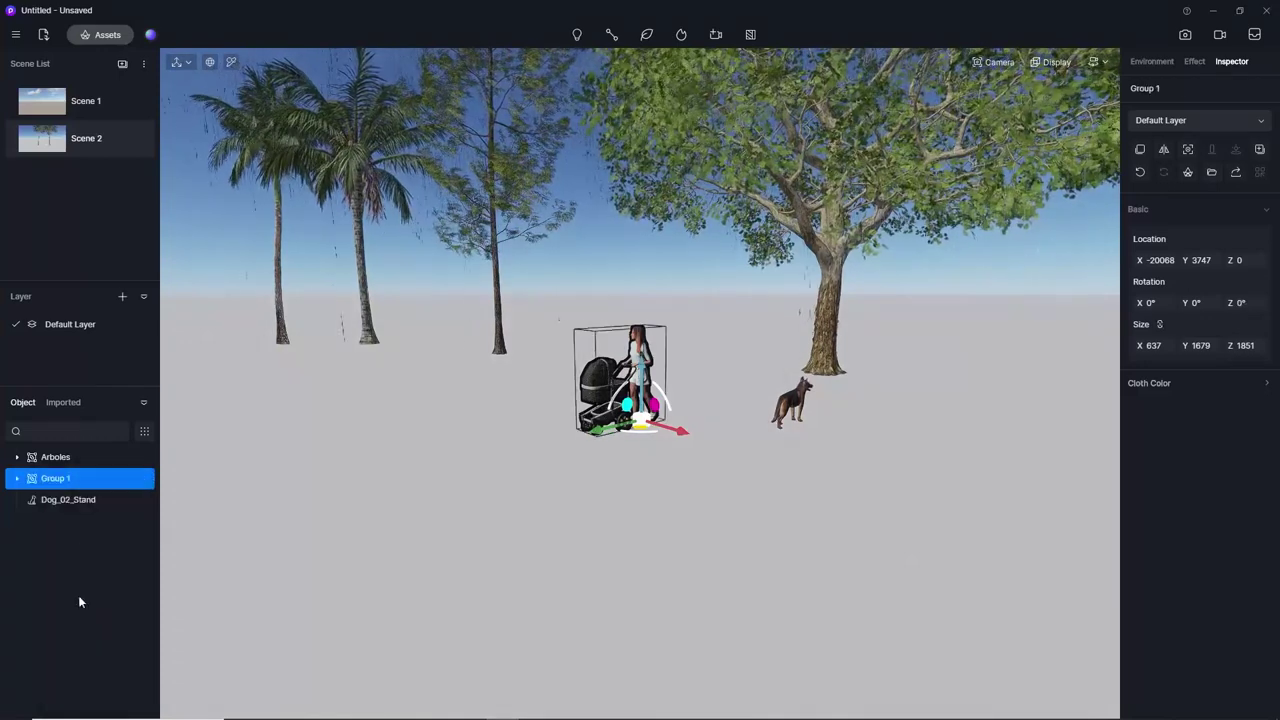
{"action": "double_click", "coordinate": [75, 479]}
{"action": "type", "text": "Pe"}
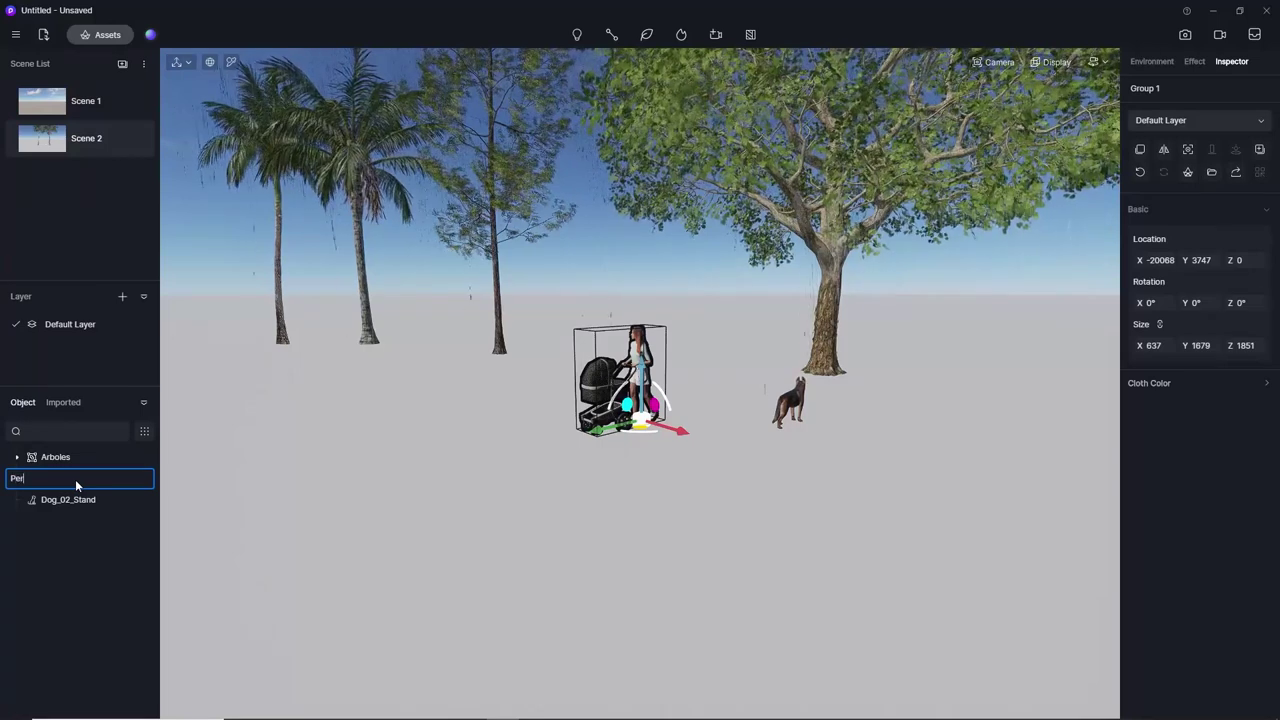
{"action": "type", "text": "rsonas"}
{"action": "key", "text": "Return"}
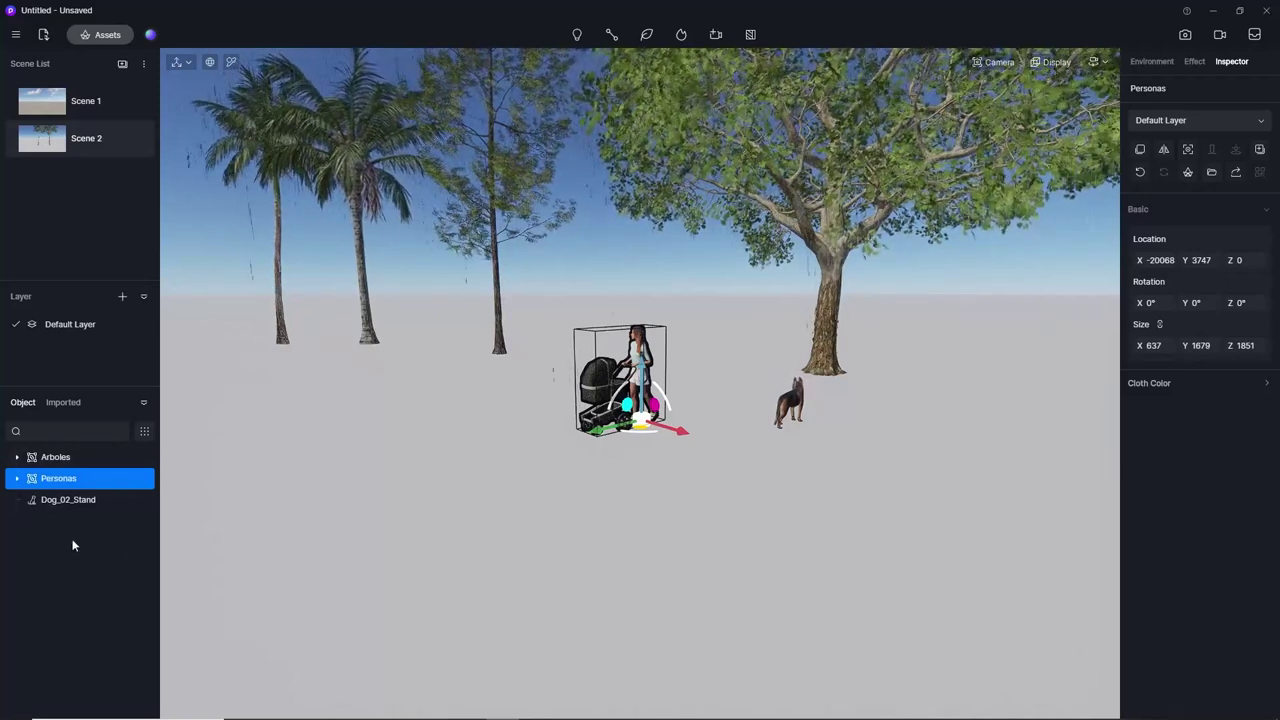
Expand the Arboles group and select each of its five trees in turn.
{"action": "left_click", "coordinate": [18, 458]}
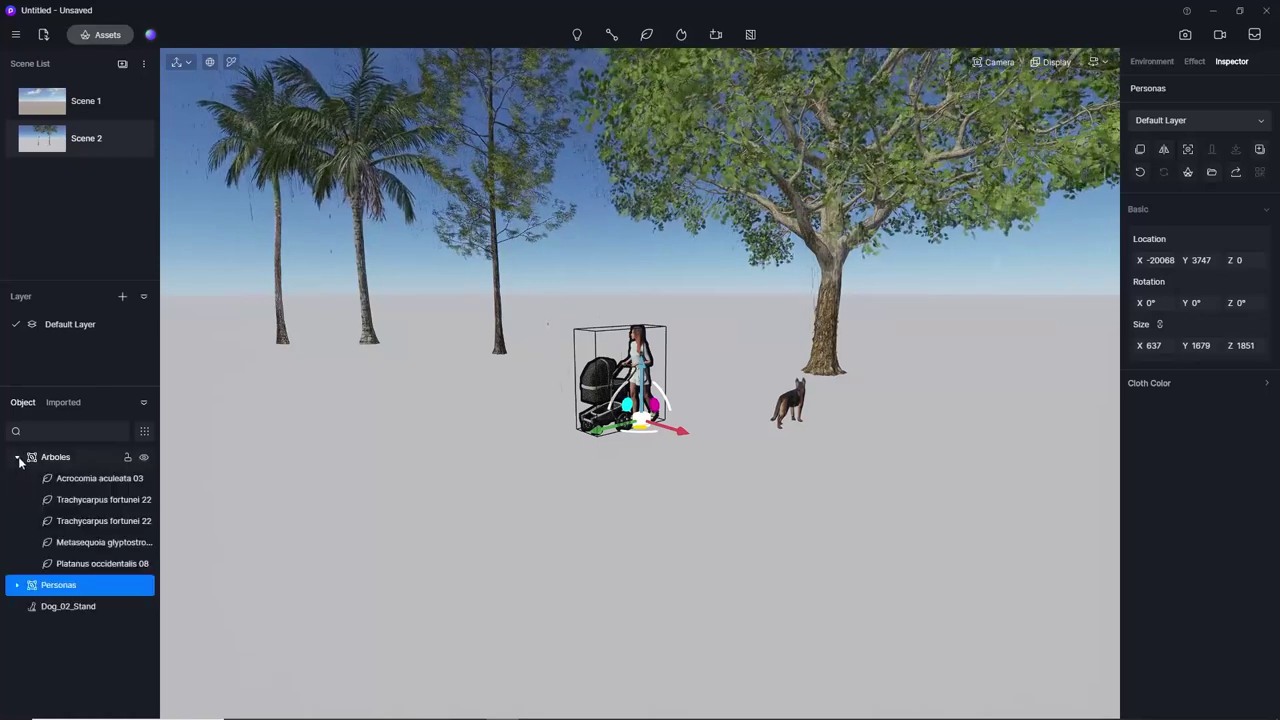
{"action": "left_click", "coordinate": [86, 479]}
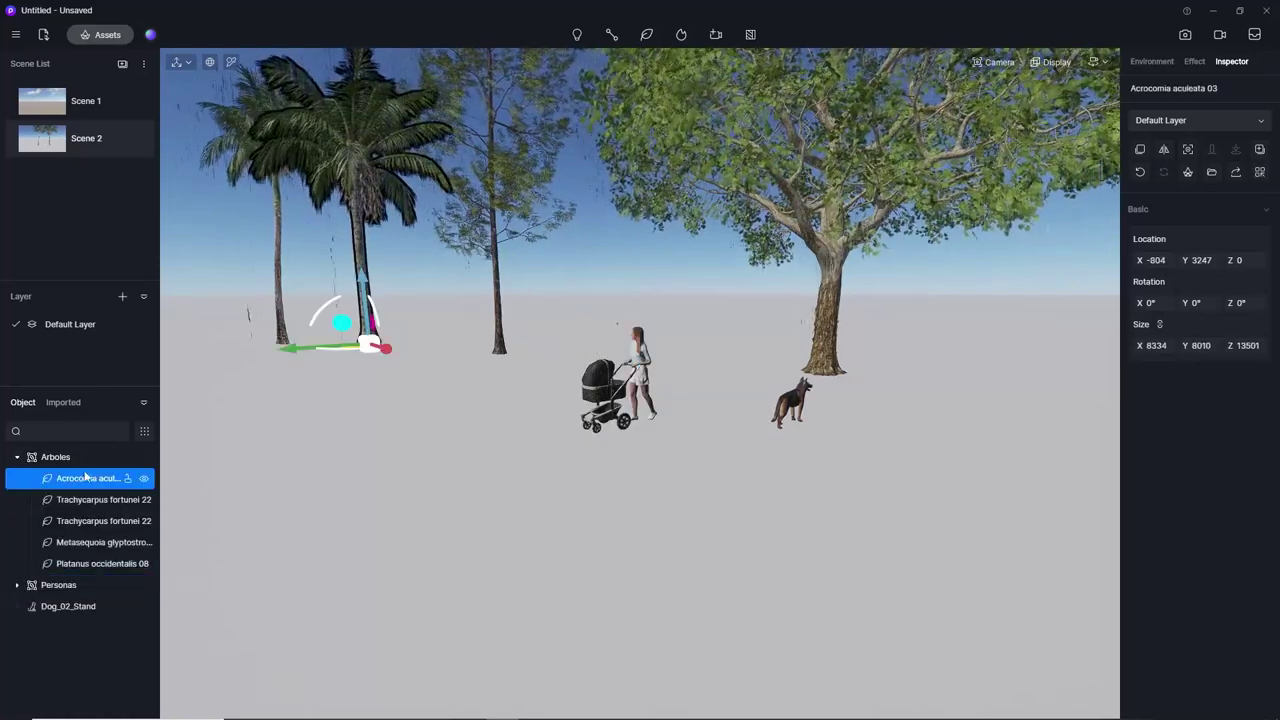
{"action": "left_click", "coordinate": [73, 503]}
{"action": "left_click", "coordinate": [74, 521]}
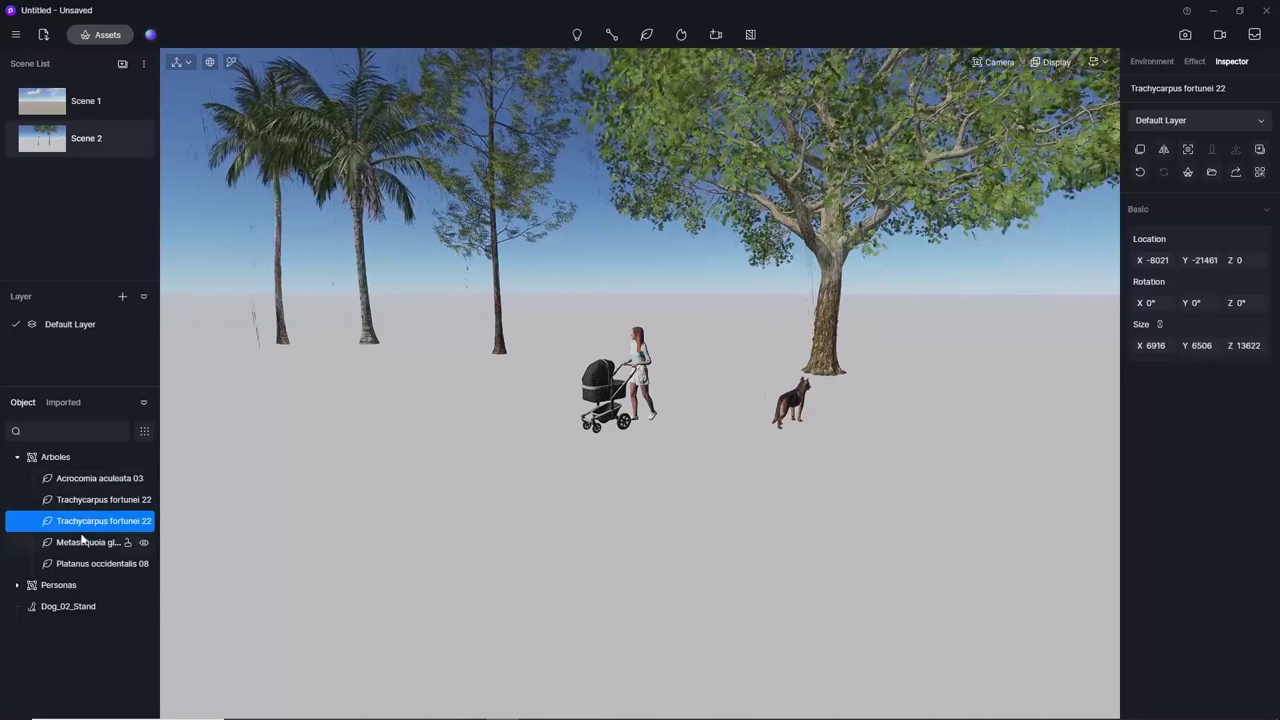
{"action": "left_click", "coordinate": [76, 543]}
{"action": "left_click", "coordinate": [87, 562]}
{"action": "left_click", "coordinate": [60, 478]}
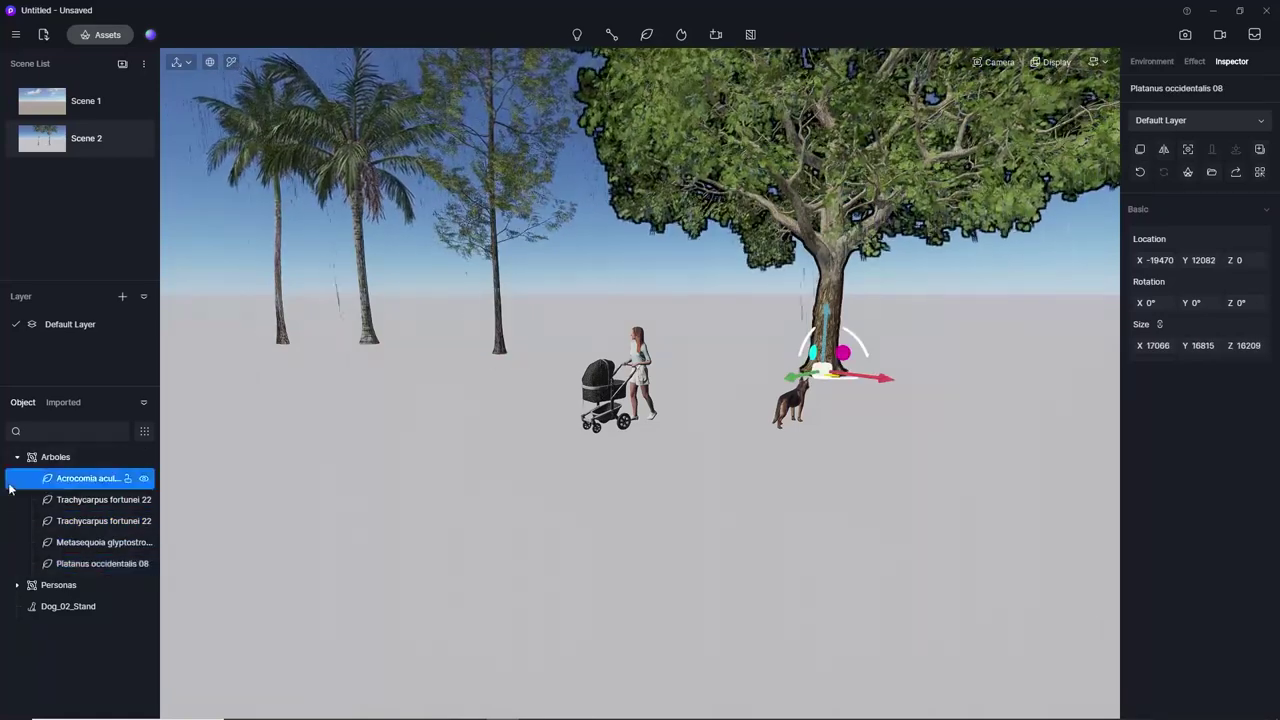
{"action": "left_click", "coordinate": [327, 466]}
{"action": "left_click", "coordinate": [105, 457]}
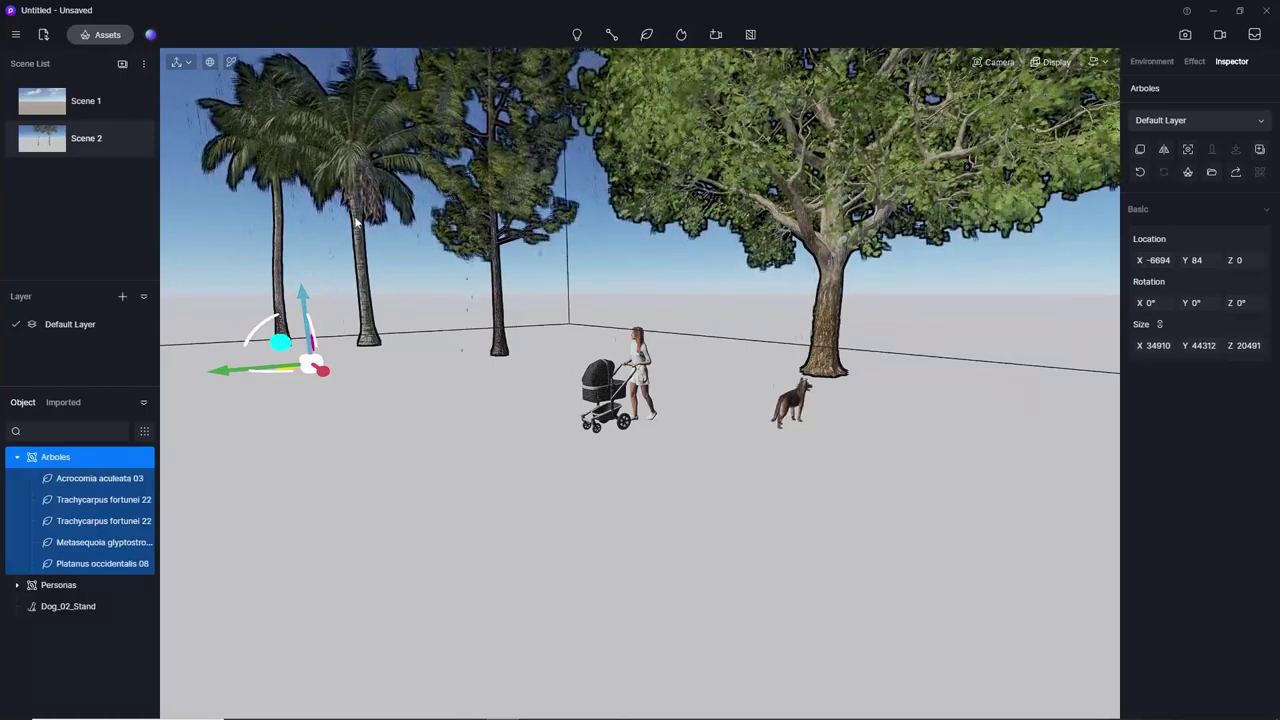
Expand Personas and hide Platanus occidentalis 08, keeping the Metasequoia visible.
{"action": "left_click", "coordinate": [87, 480]}
{"action": "left_click", "coordinate": [95, 499]}
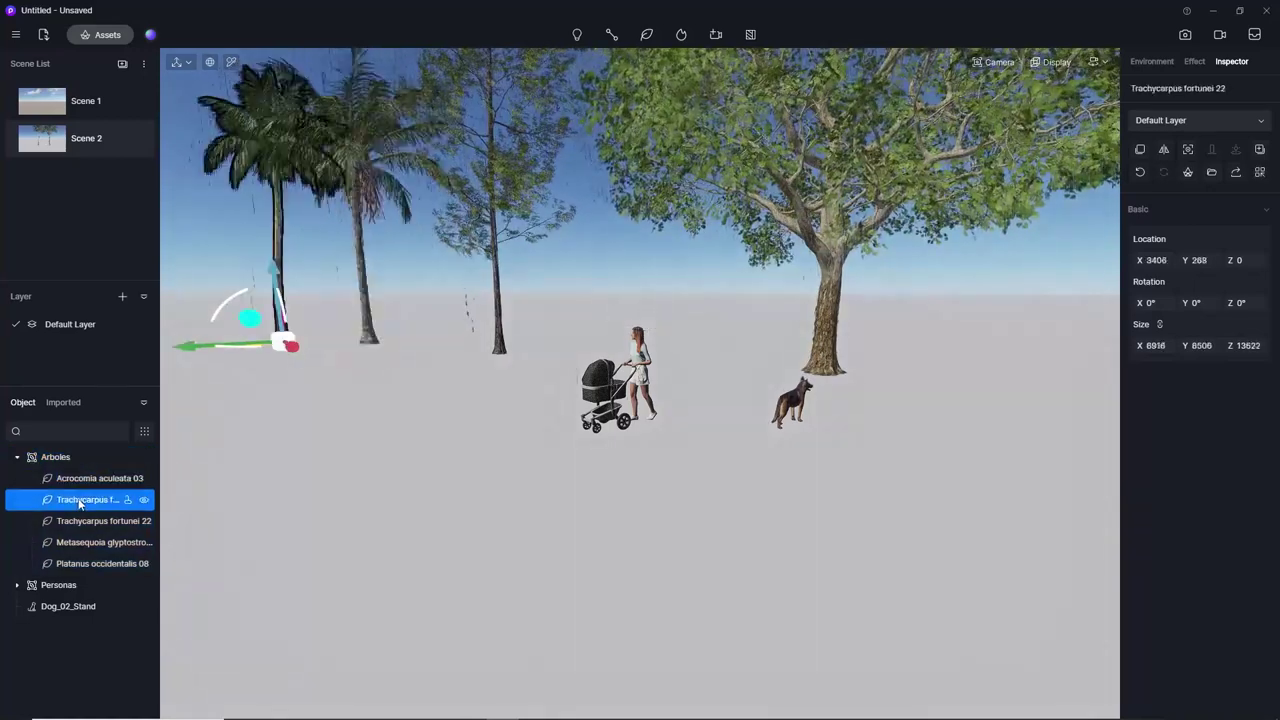
{"action": "left_click", "coordinate": [100, 521]}
{"action": "left_click", "coordinate": [601, 405]}
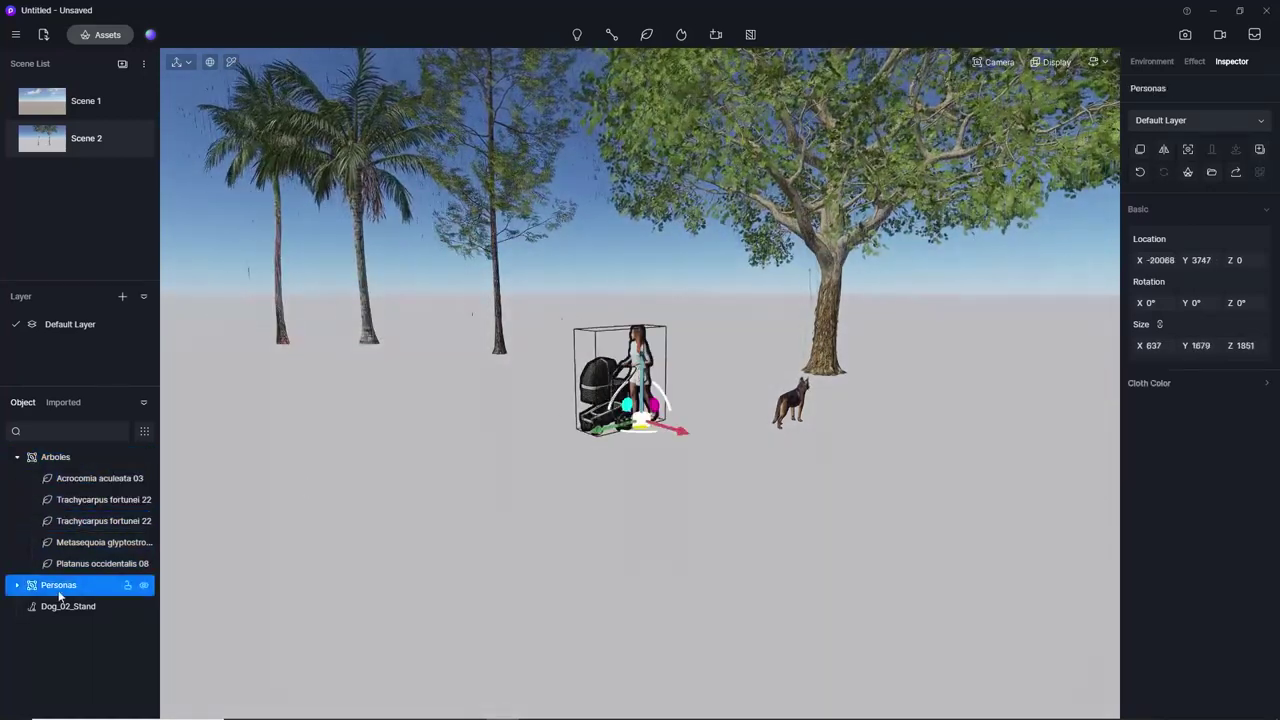
{"action": "left_click", "coordinate": [17, 586]}
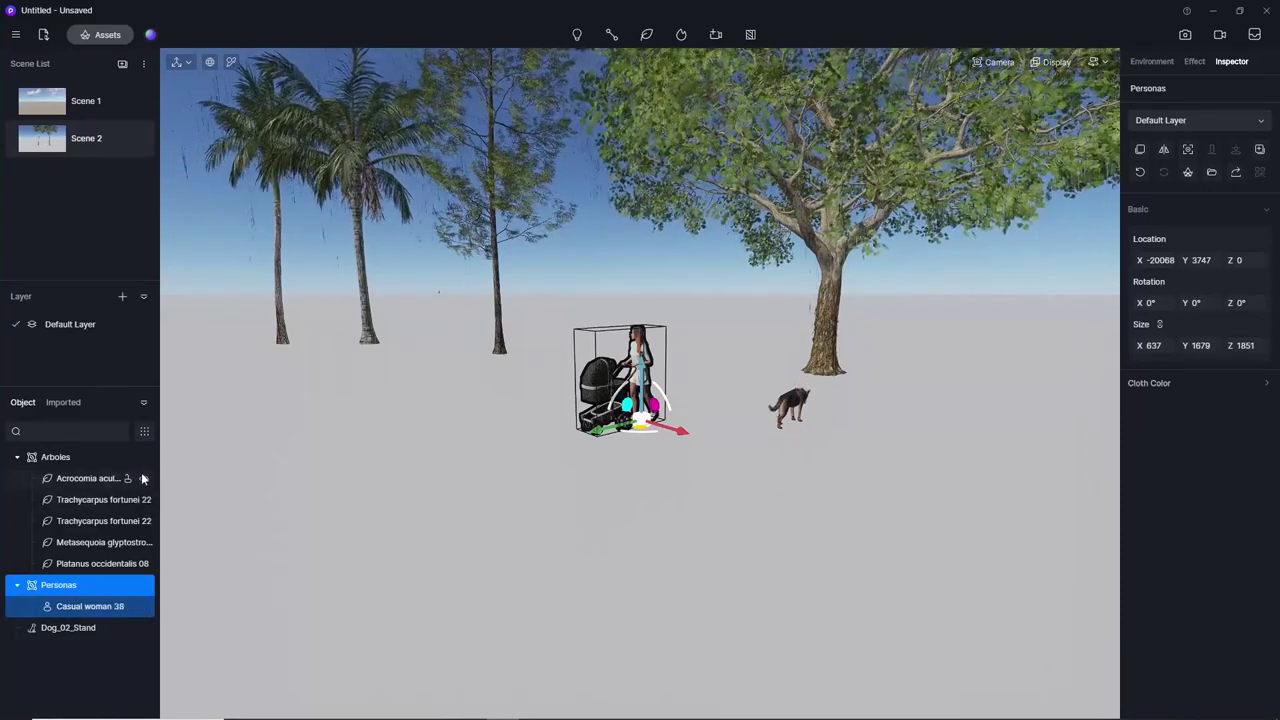
{"action": "left_click", "coordinate": [738, 180]}
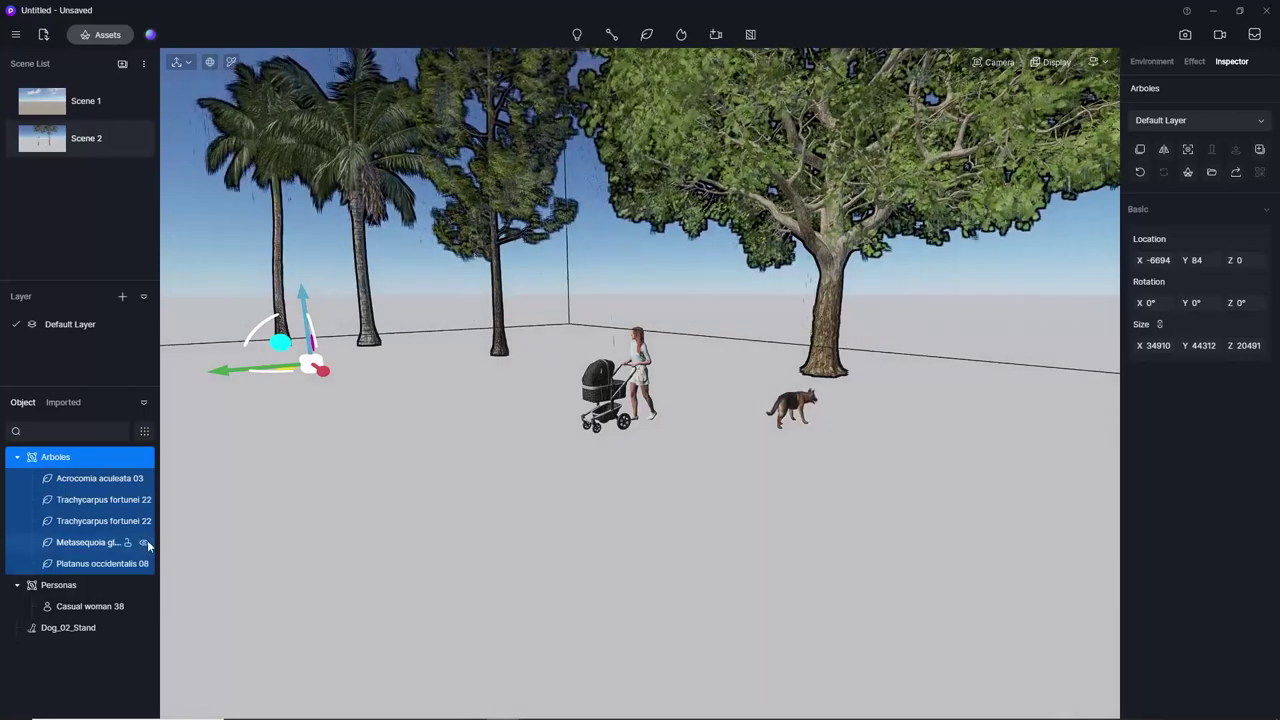
{"action": "left_click", "coordinate": [144, 542]}
{"action": "left_click", "coordinate": [144, 542]}
{"action": "left_click", "coordinate": [143, 563]}
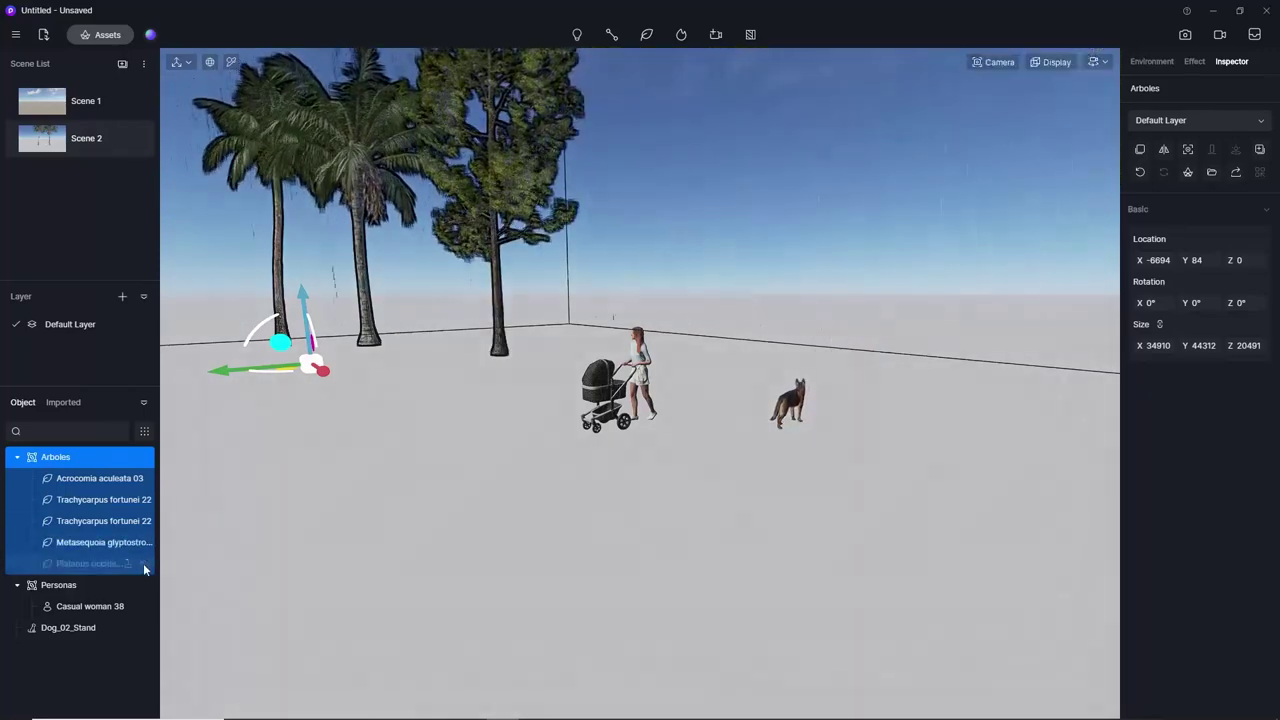
{"action": "mouse_move", "coordinate": [86, 138]}
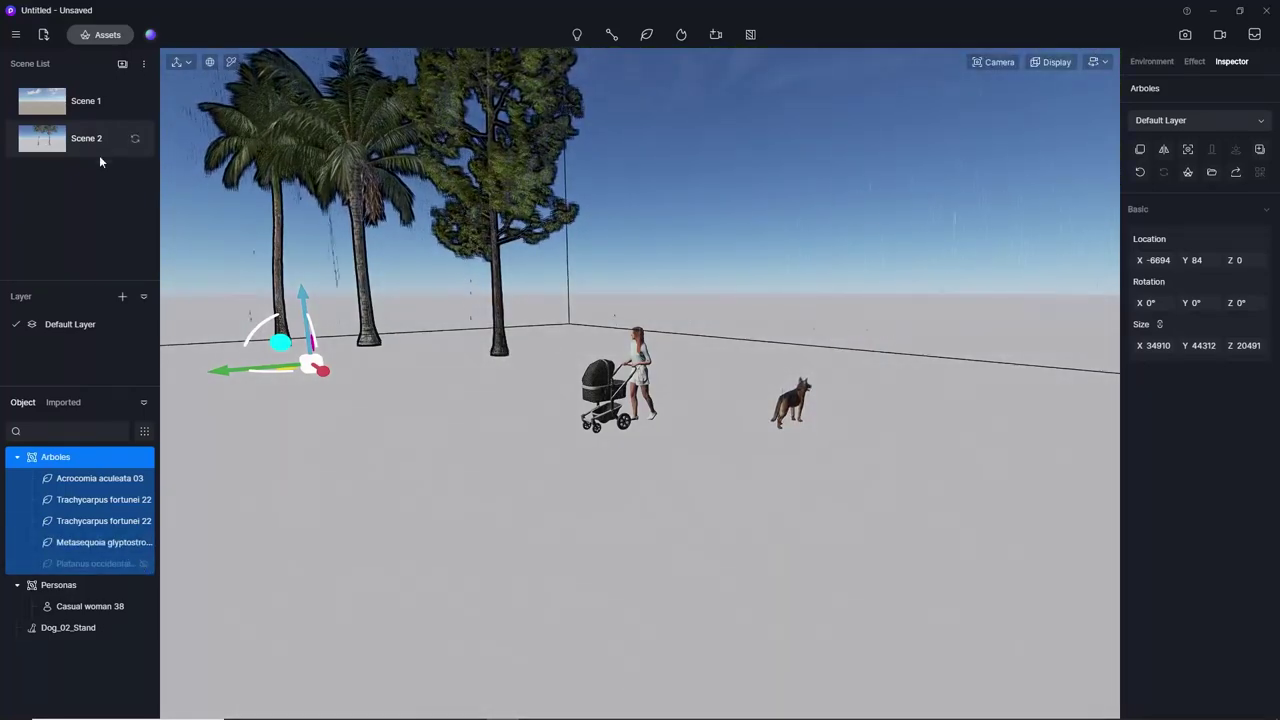
Update the Scene 2 and Scene 1 thumbnails to the current view, restoring the Platanus tree.
{"action": "left_click", "coordinate": [136, 140]}
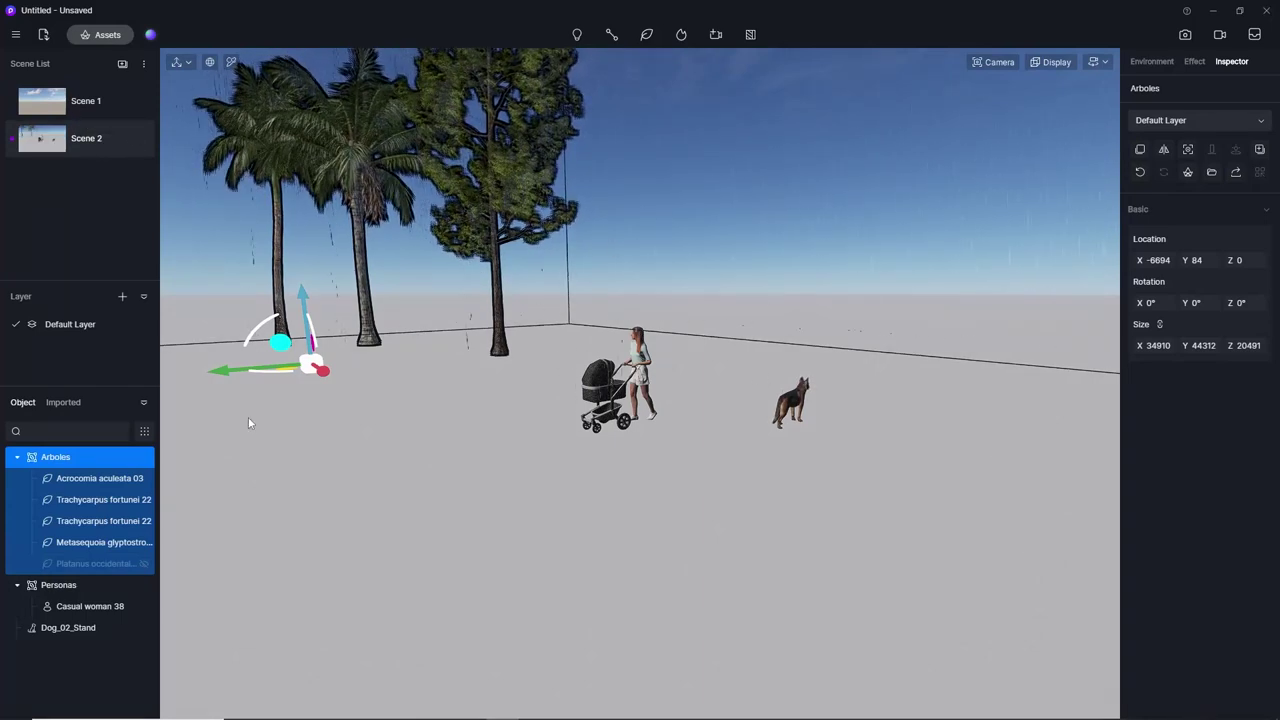
{"action": "left_click", "coordinate": [144, 564]}
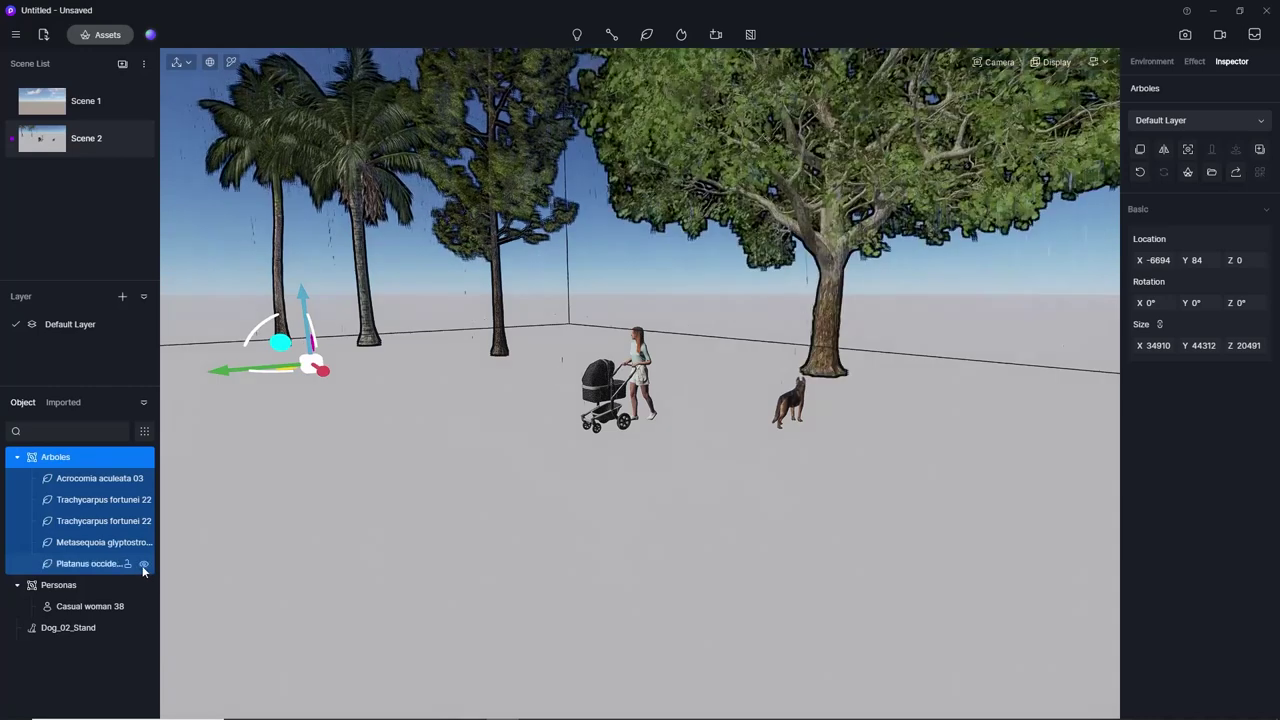
{"action": "mouse_move", "coordinate": [86, 101]}
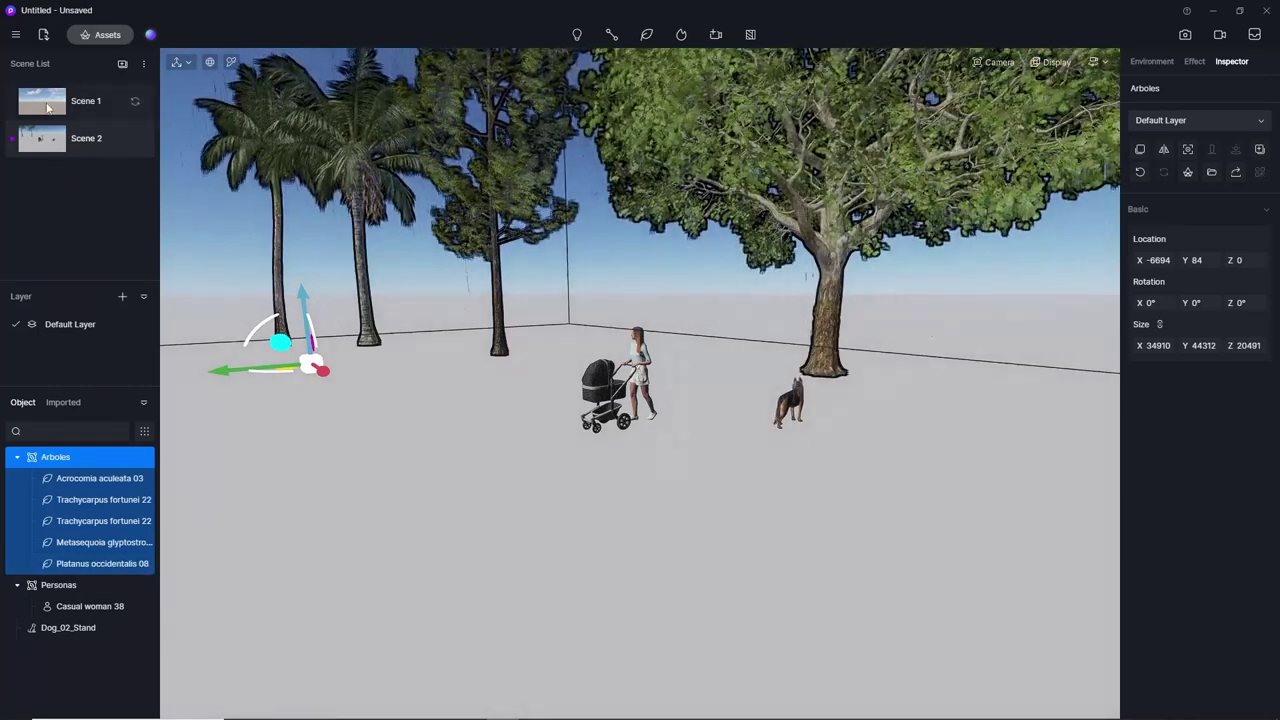
{"action": "left_click", "coordinate": [134, 104]}
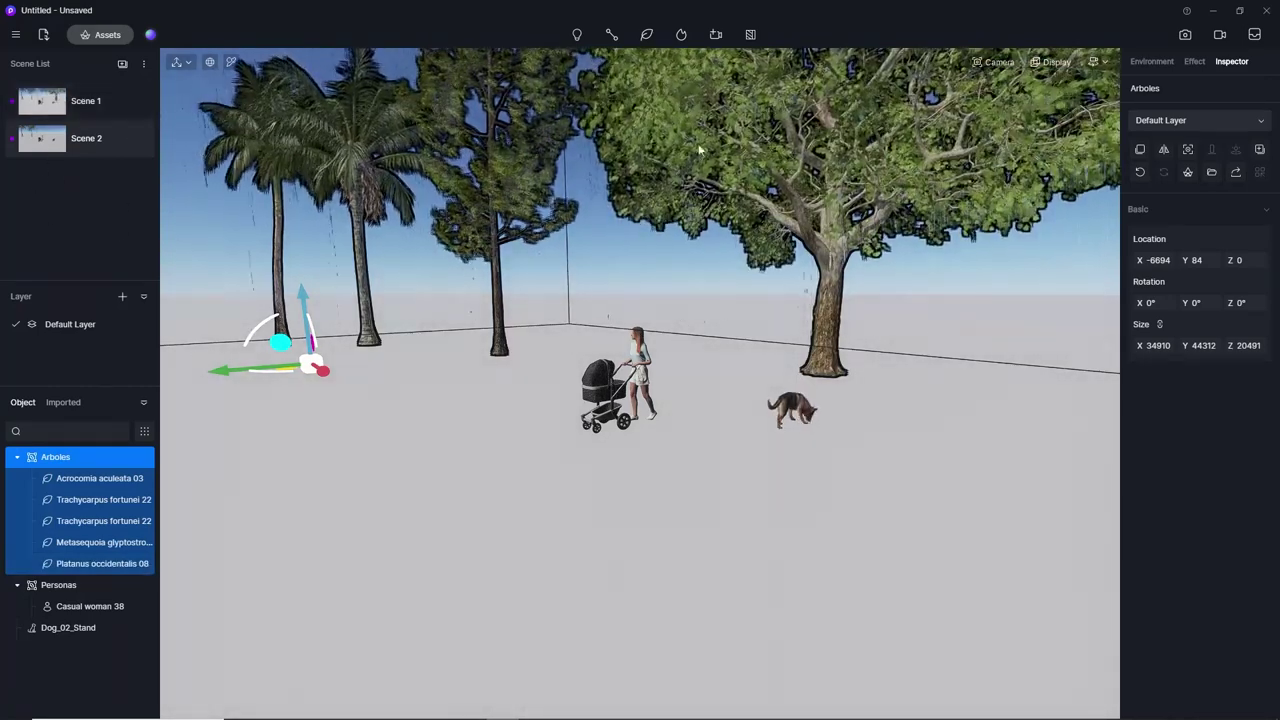
{"action": "left_click", "coordinate": [60, 136]}
{"action": "mouse_move", "coordinate": [80, 138]}
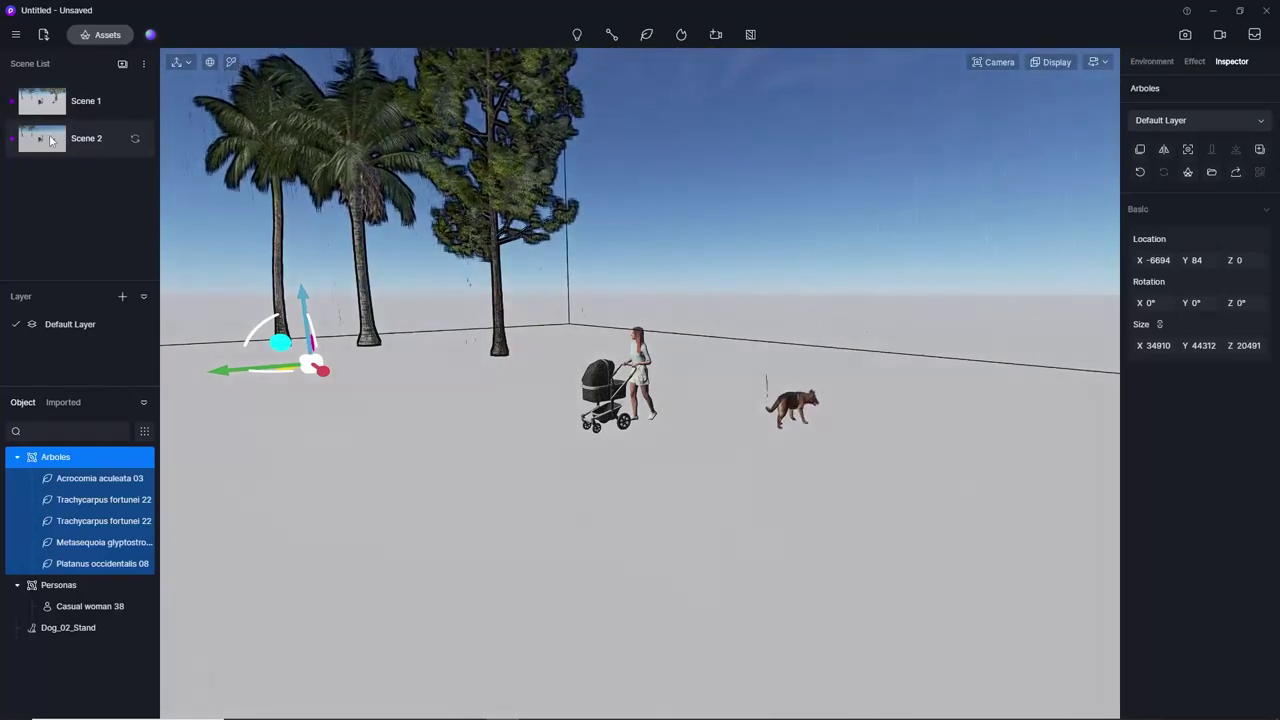
{"action": "left_click", "coordinate": [50, 112]}
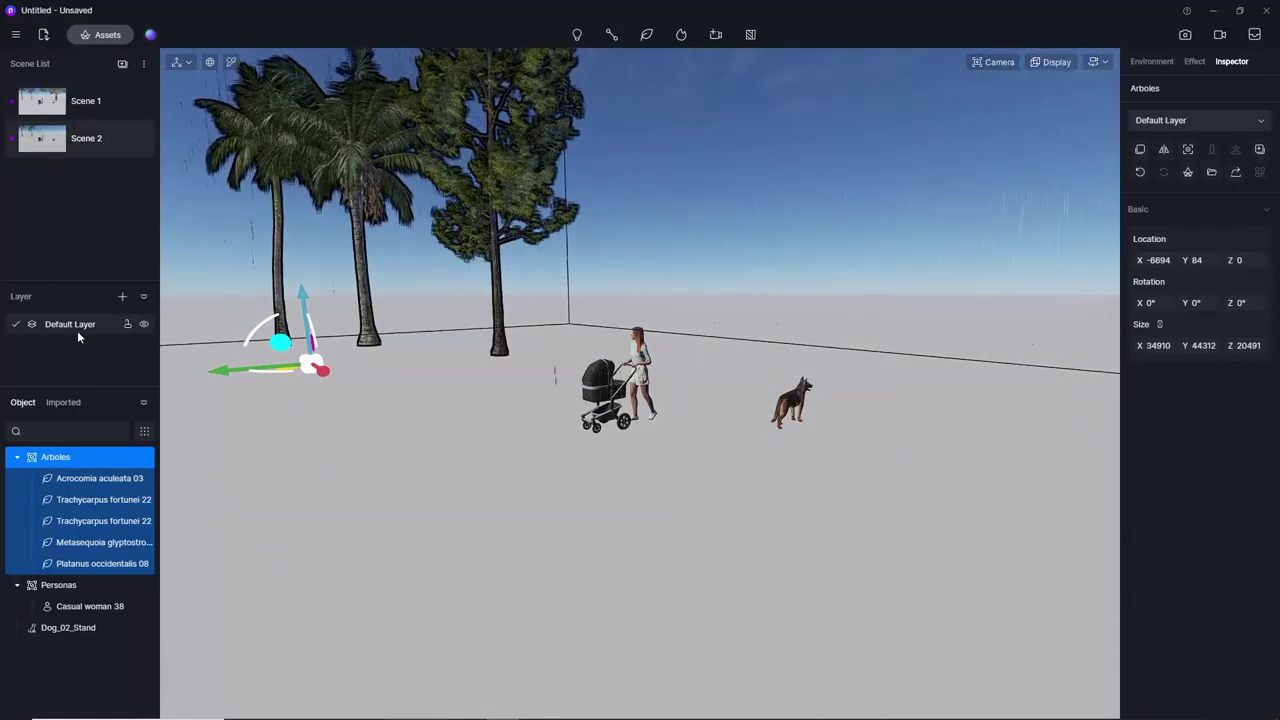
{"action": "left_click", "coordinate": [748, 196]}
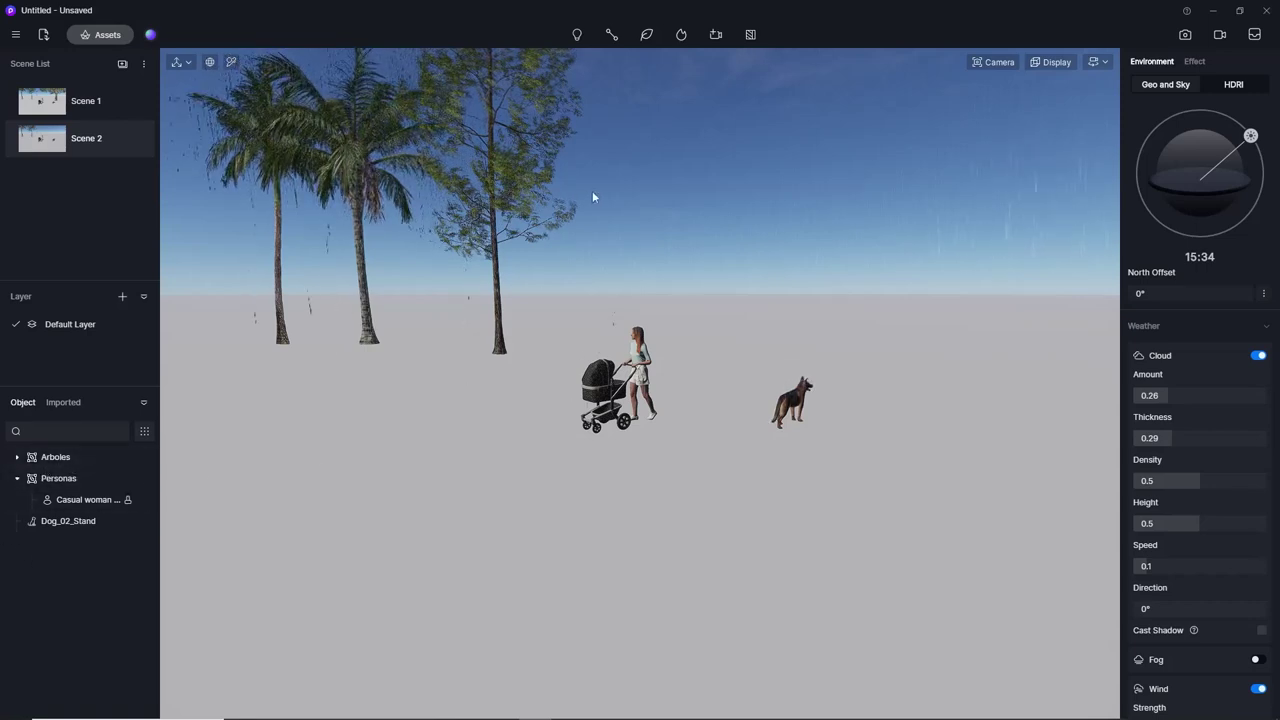
Toggle the Arboles group and Default Layer visibility, leaving everything shown.
{"action": "left_click", "coordinate": [143, 457]}
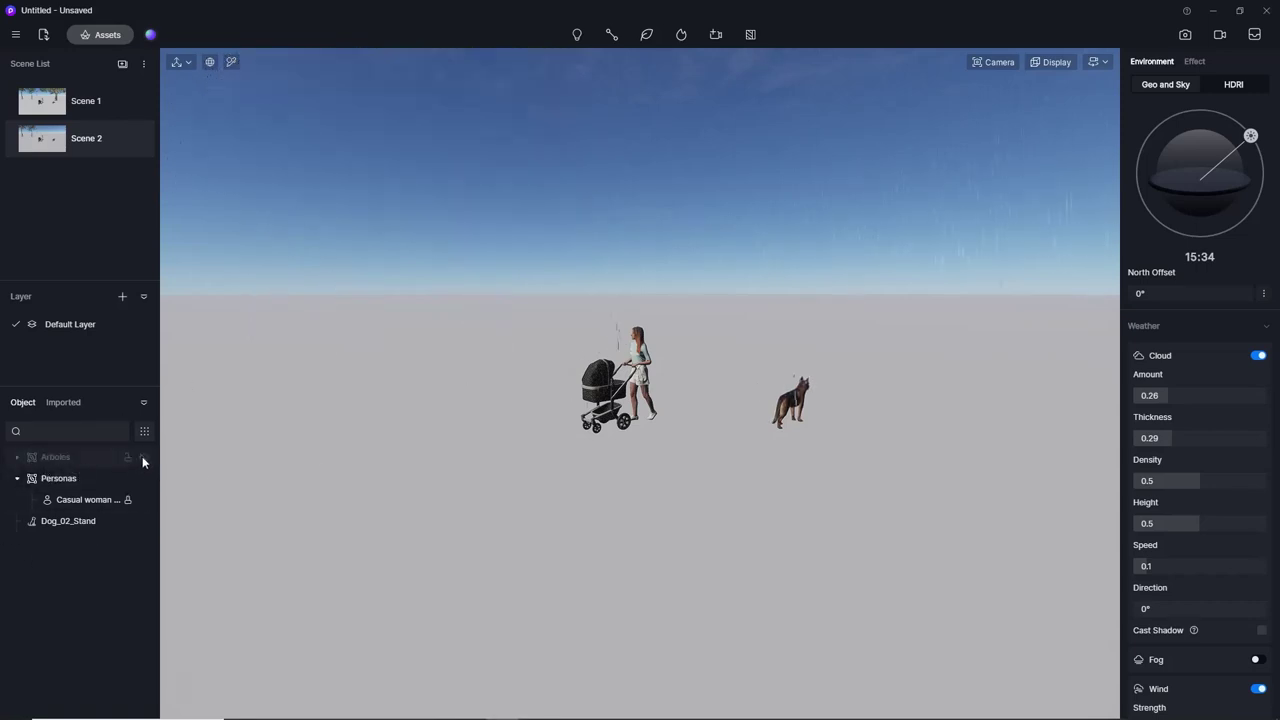
{"action": "left_click", "coordinate": [143, 457]}
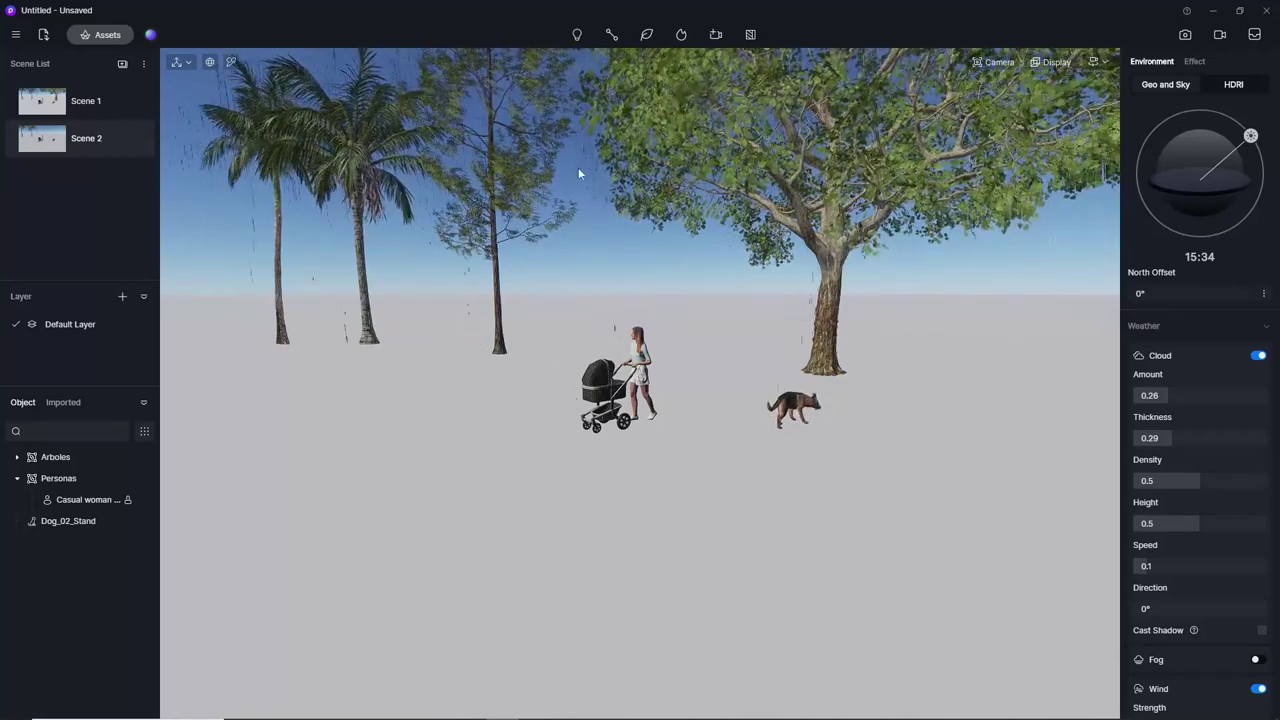
{"action": "left_click", "coordinate": [100, 457]}
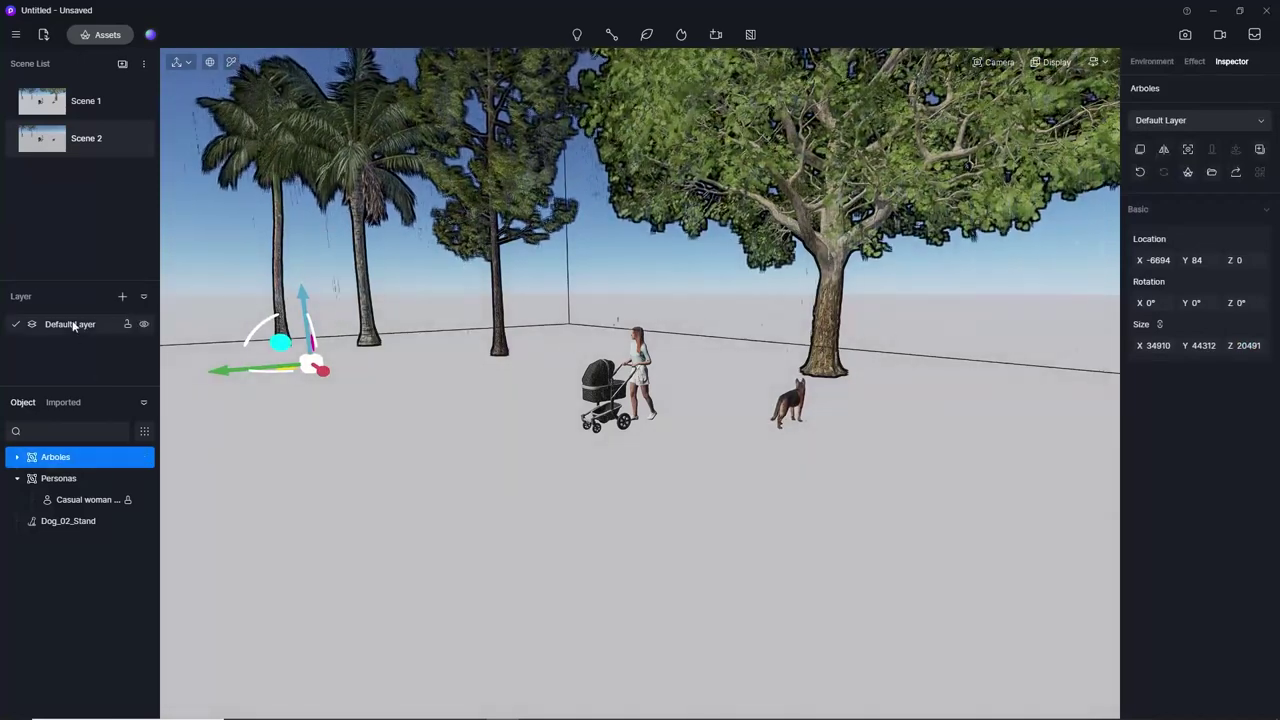
{"action": "left_click", "coordinate": [143, 324]}
{"action": "left_click", "coordinate": [142, 323]}
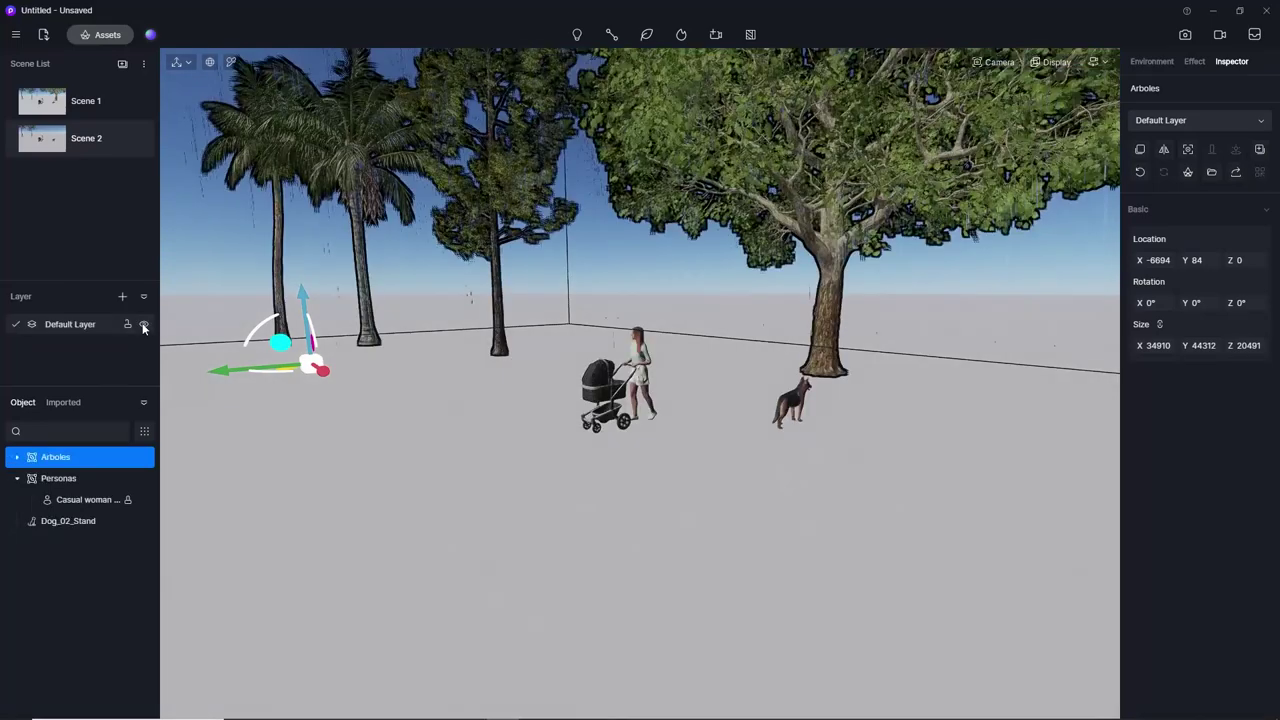
{"action": "left_click", "coordinate": [142, 323]}
{"action": "left_click", "coordinate": [142, 323]}
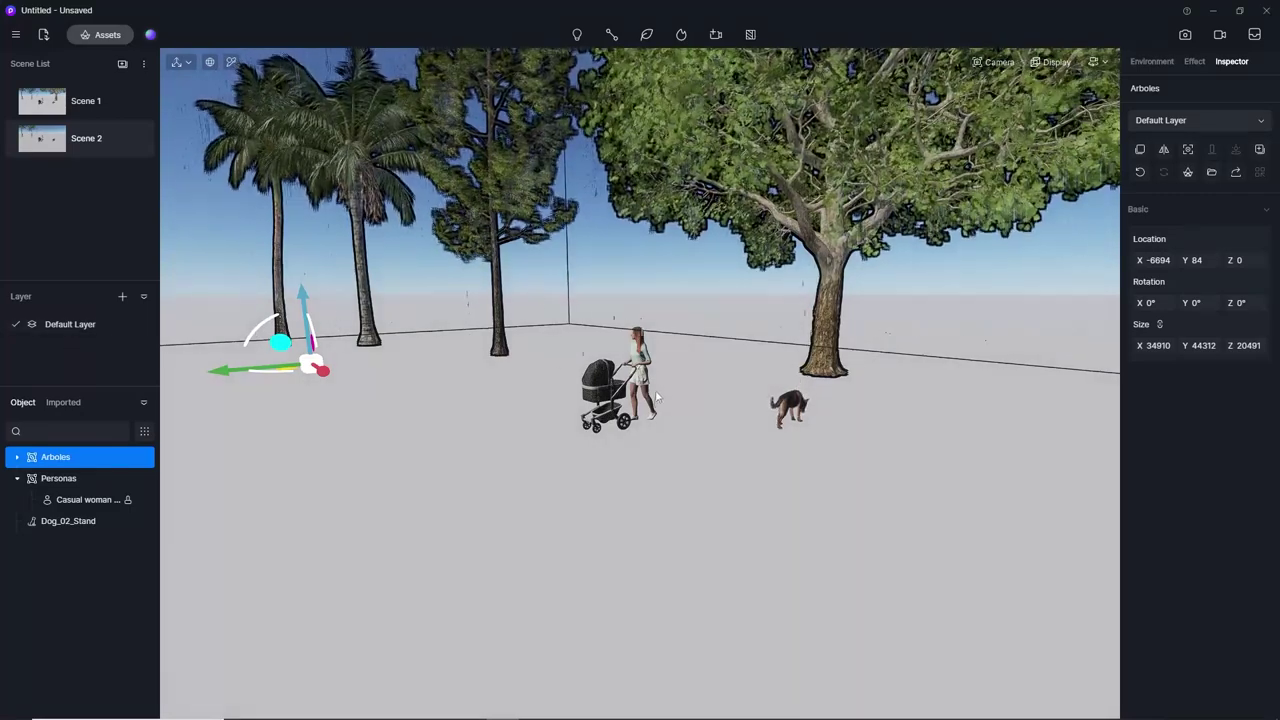
Frame the whole tree row, update Scene 1, and add a new layer.
{"action": "scroll", "coordinate": [549, 376], "scroll_direction": "down", "scroll_amount": 5}
{"action": "scroll", "coordinate": [599, 477], "scroll_direction": "down", "scroll_amount": 3}
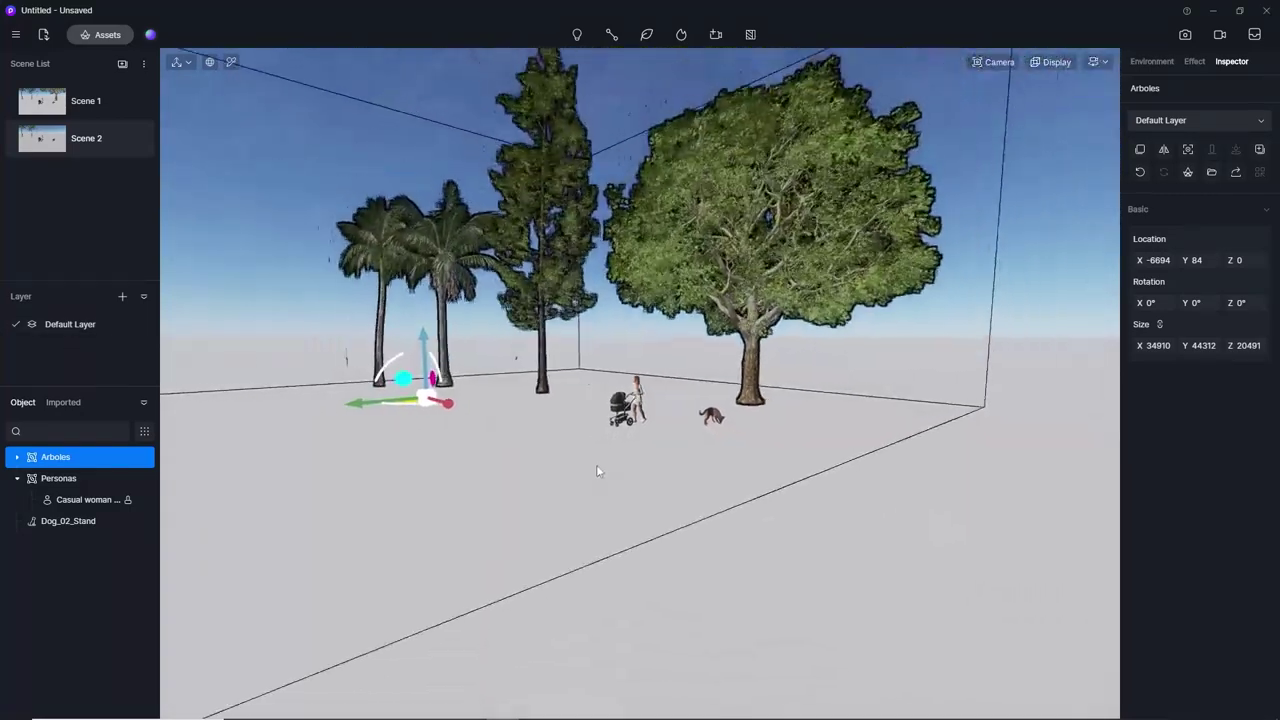
{"action": "scroll", "coordinate": [613, 466], "scroll_direction": "down", "scroll_amount": 2}
{"action": "left_click", "coordinate": [805, 467]}
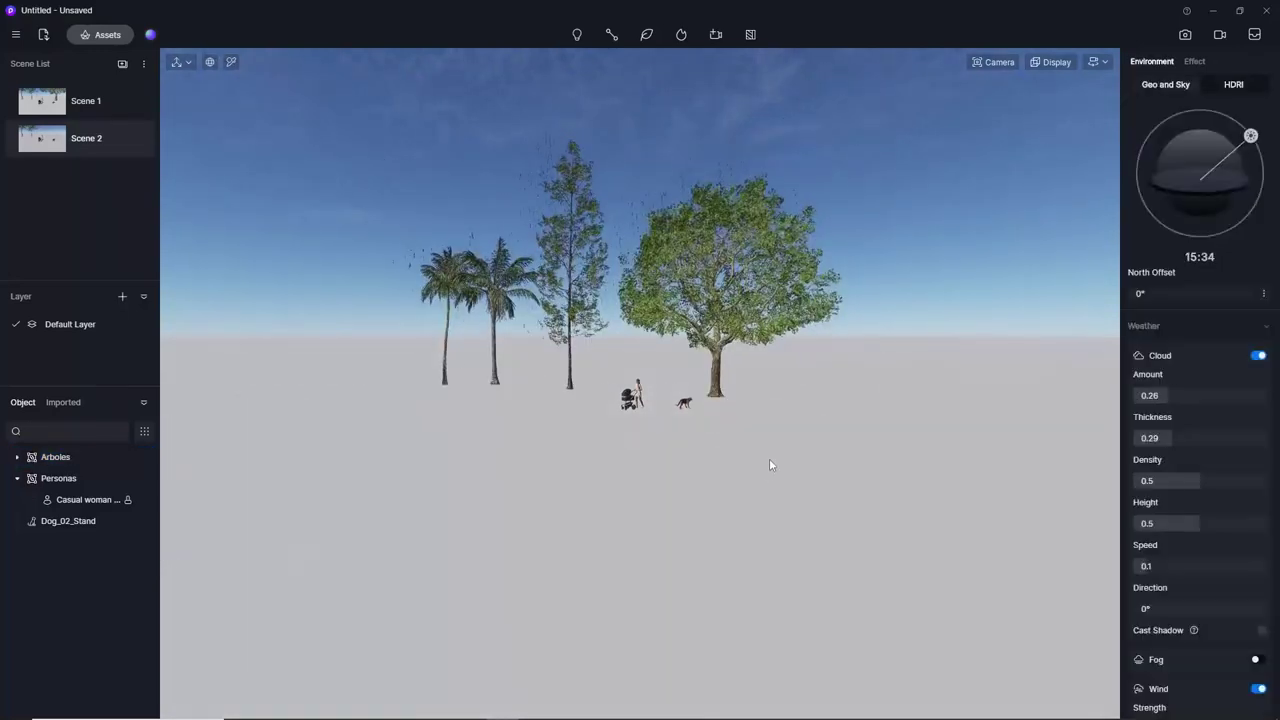
{"action": "right_click_drag", "start_coordinate": [769, 458], "coordinate": [504, 504]}
{"action": "scroll", "coordinate": [504, 504], "scroll_direction": "up", "scroll_amount": 2}
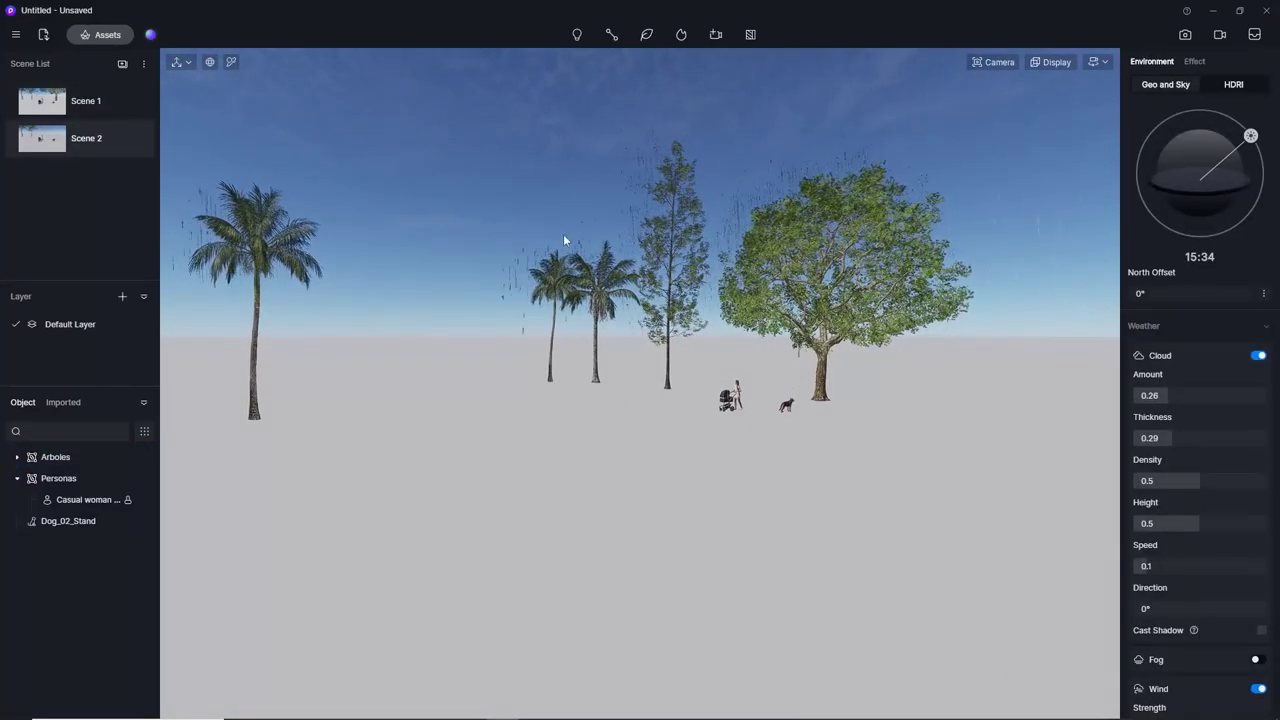
{"action": "left_click", "coordinate": [135, 101]}
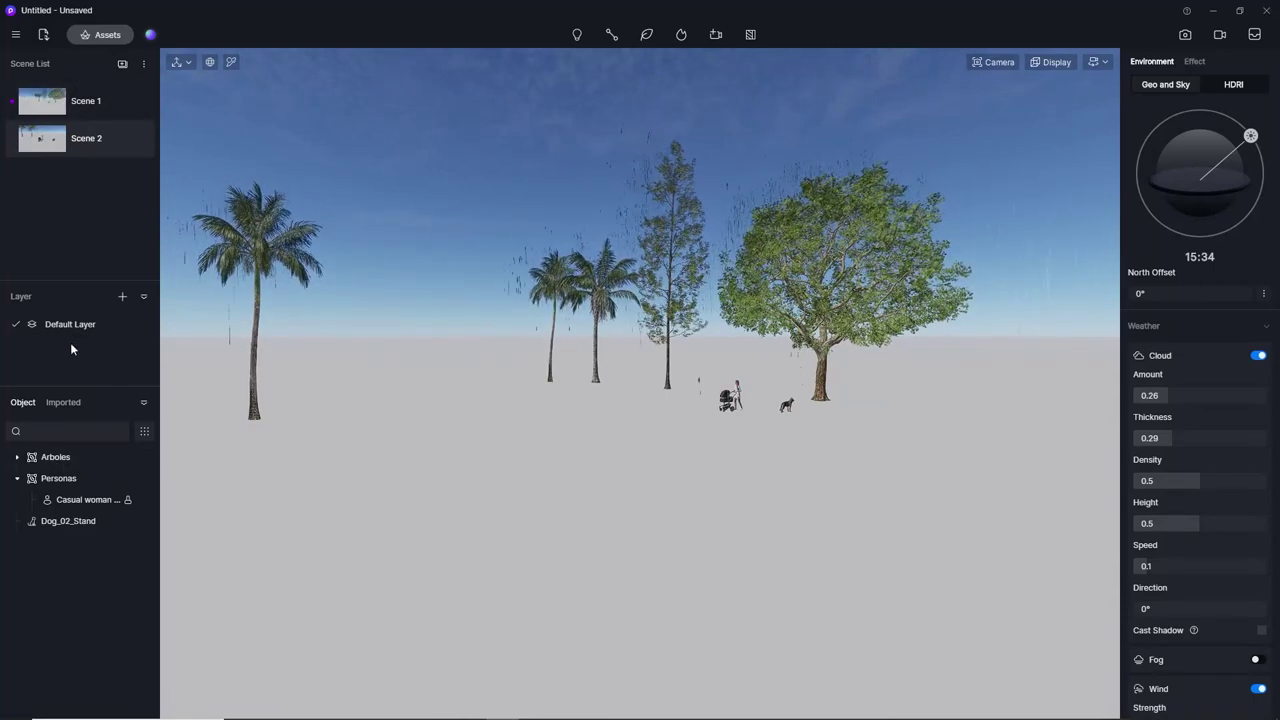
{"action": "left_click", "coordinate": [122, 296]}
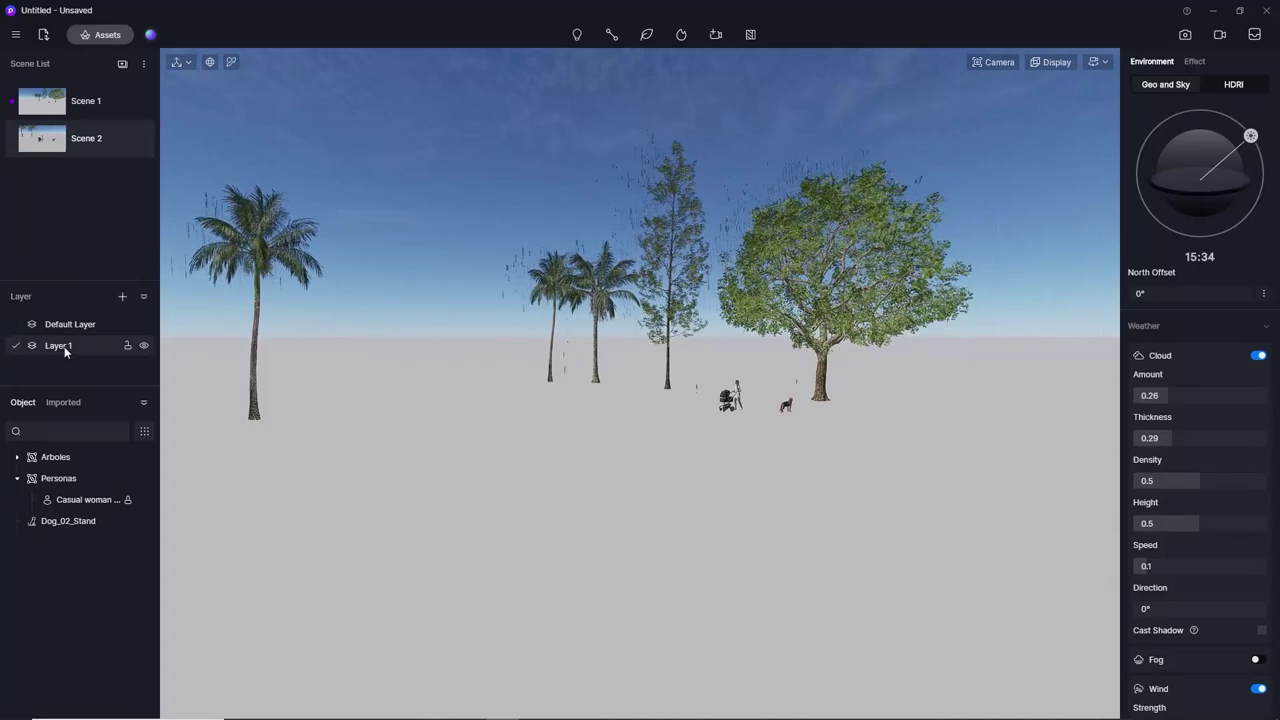
Switch off the Wind and Precipitation effects in the Environment panel.
{"action": "double_click", "coordinate": [60, 345]}
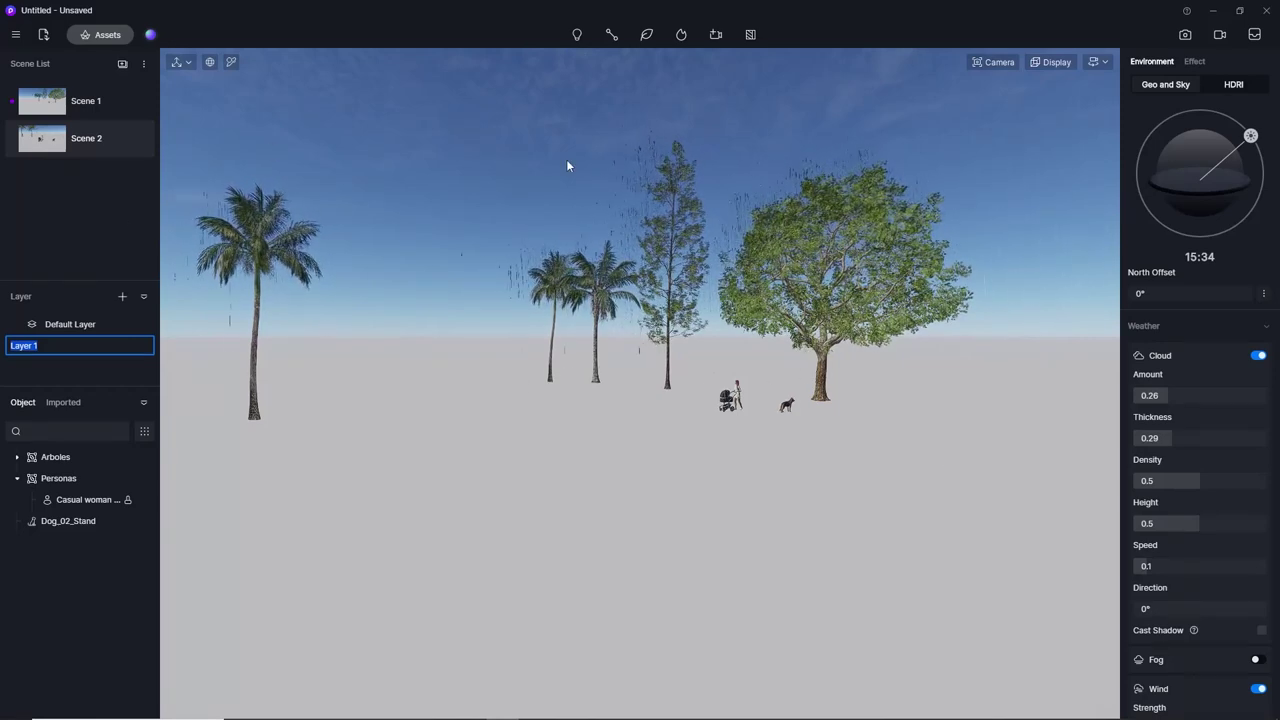
{"action": "left_click", "coordinate": [1258, 689]}
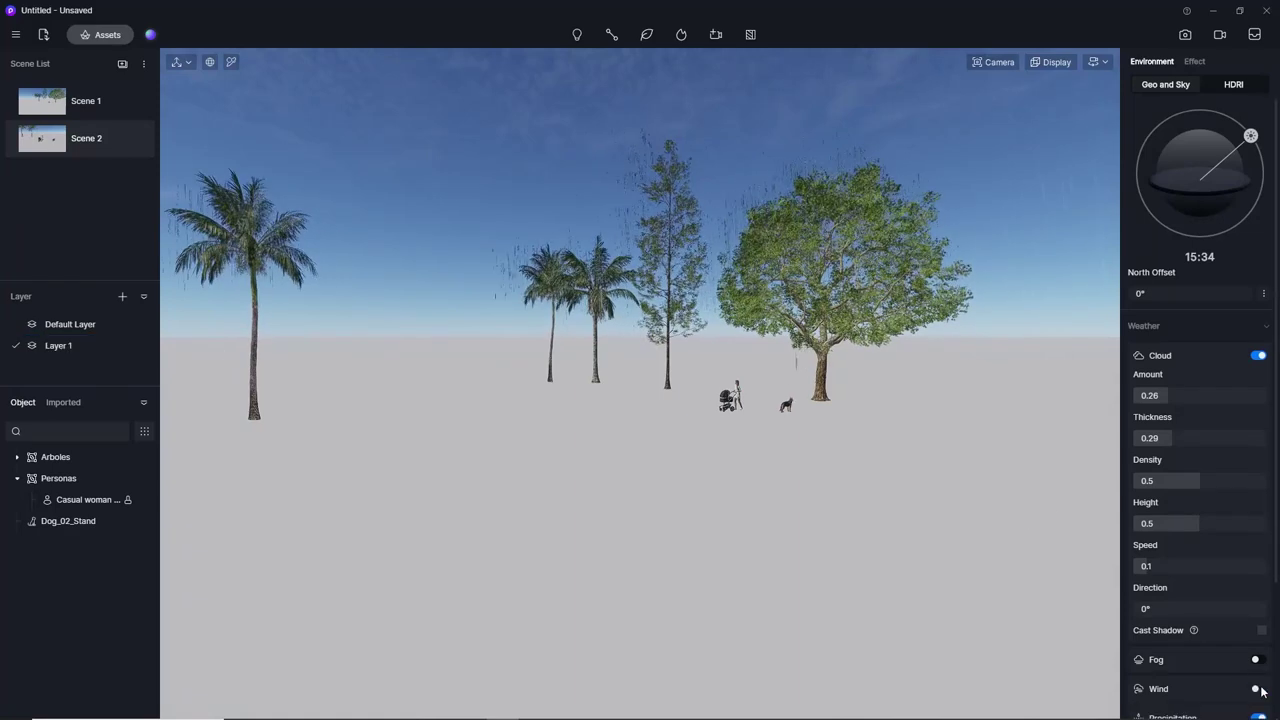
{"action": "scroll", "coordinate": [1215, 657], "scroll_direction": "down", "scroll_amount": 3}
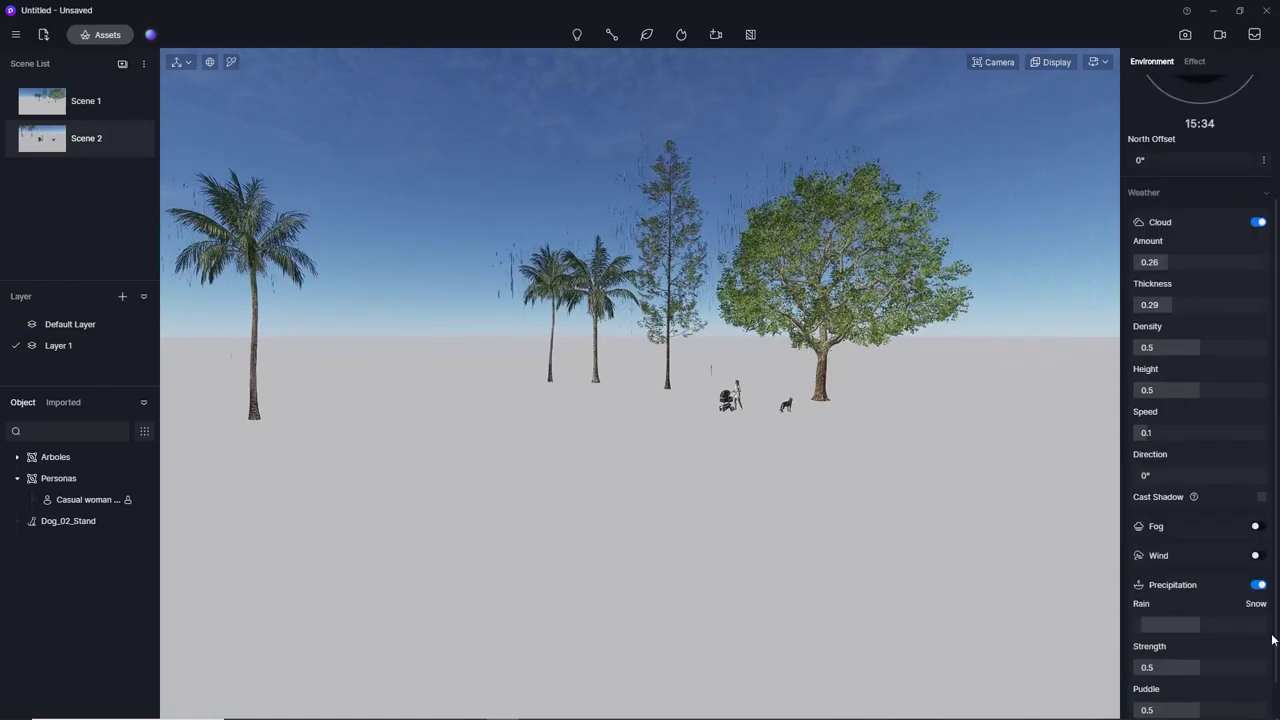
{"action": "left_click", "coordinate": [1259, 585]}
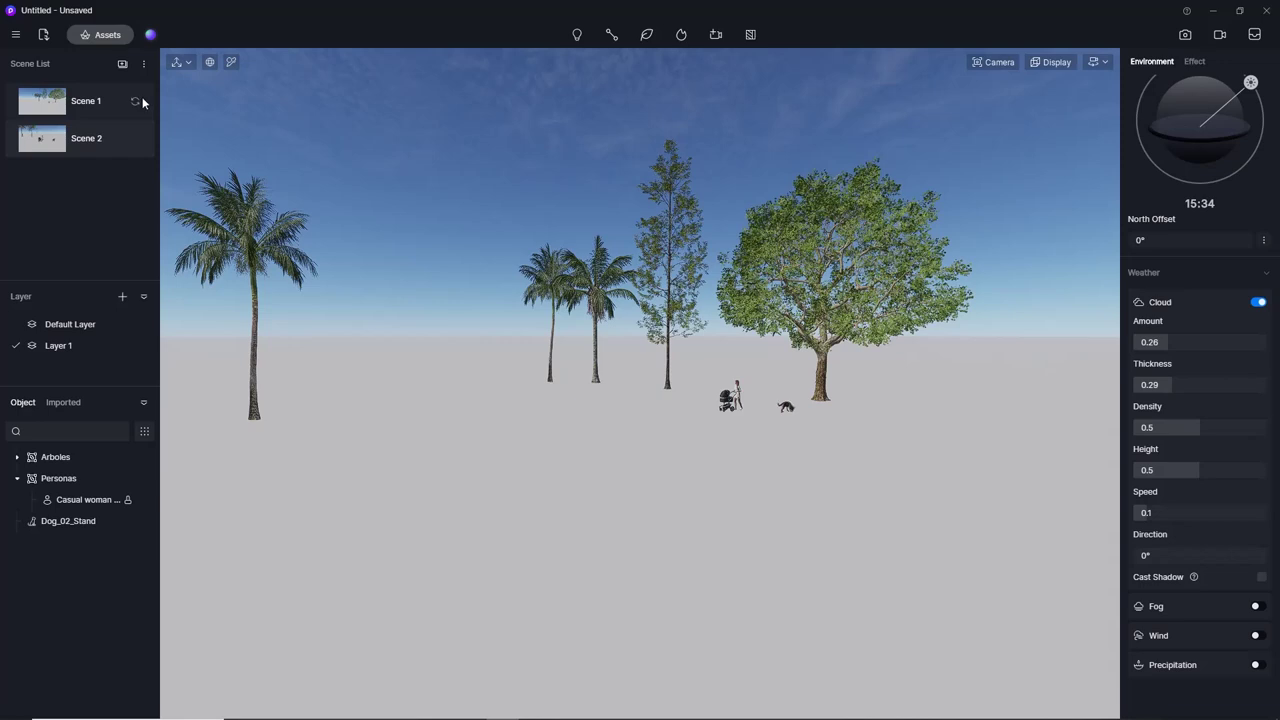
Update Scene 1 to the current view and compare it with Scene 2.
{"action": "left_click", "coordinate": [136, 101]}
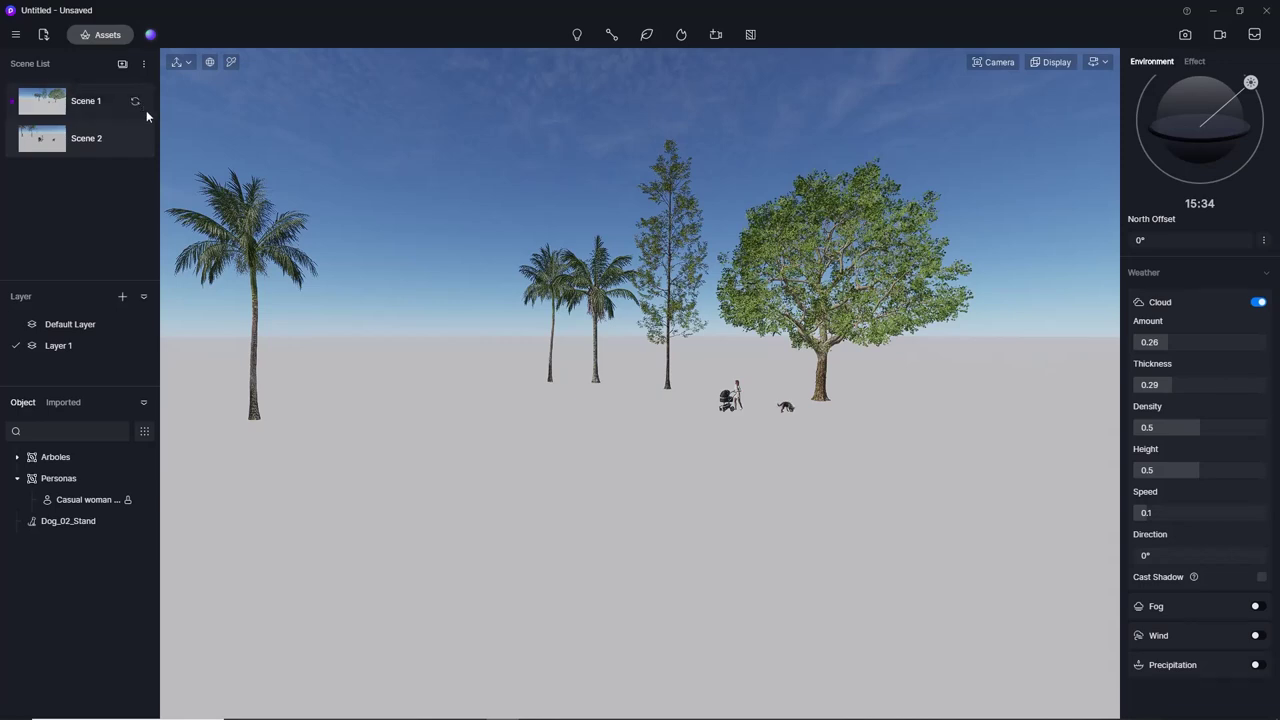
{"action": "left_click", "coordinate": [79, 144]}
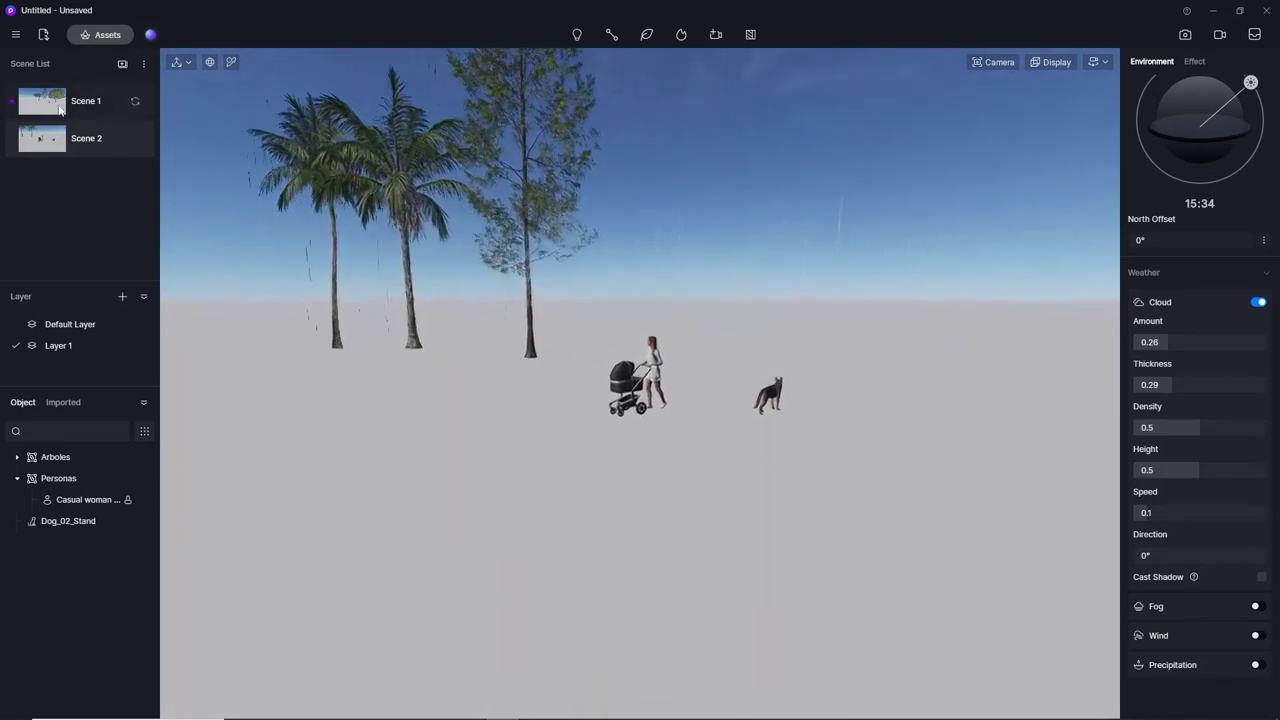
{"action": "left_click", "coordinate": [59, 110]}
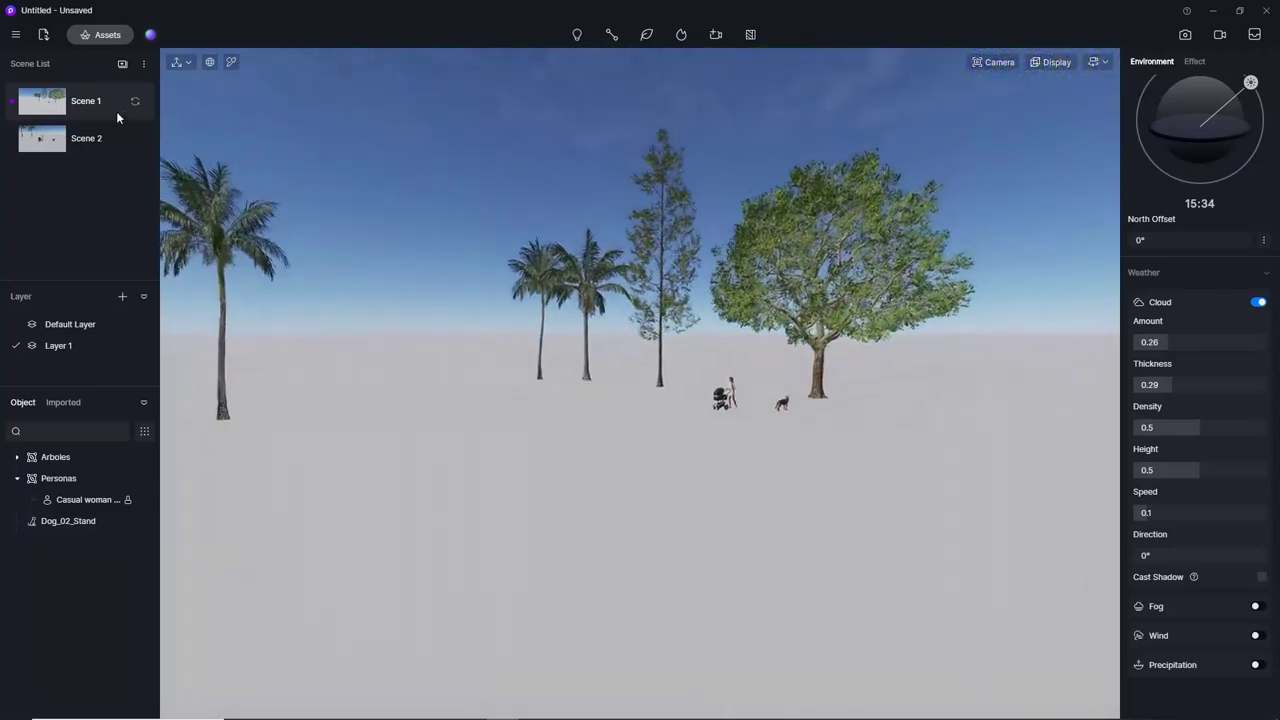
Rename Layer 1 to Vegetación and expand Arboles to list its five trees.
{"action": "double_click", "coordinate": [68, 345]}
{"action": "type", "text": "Vegetación"}
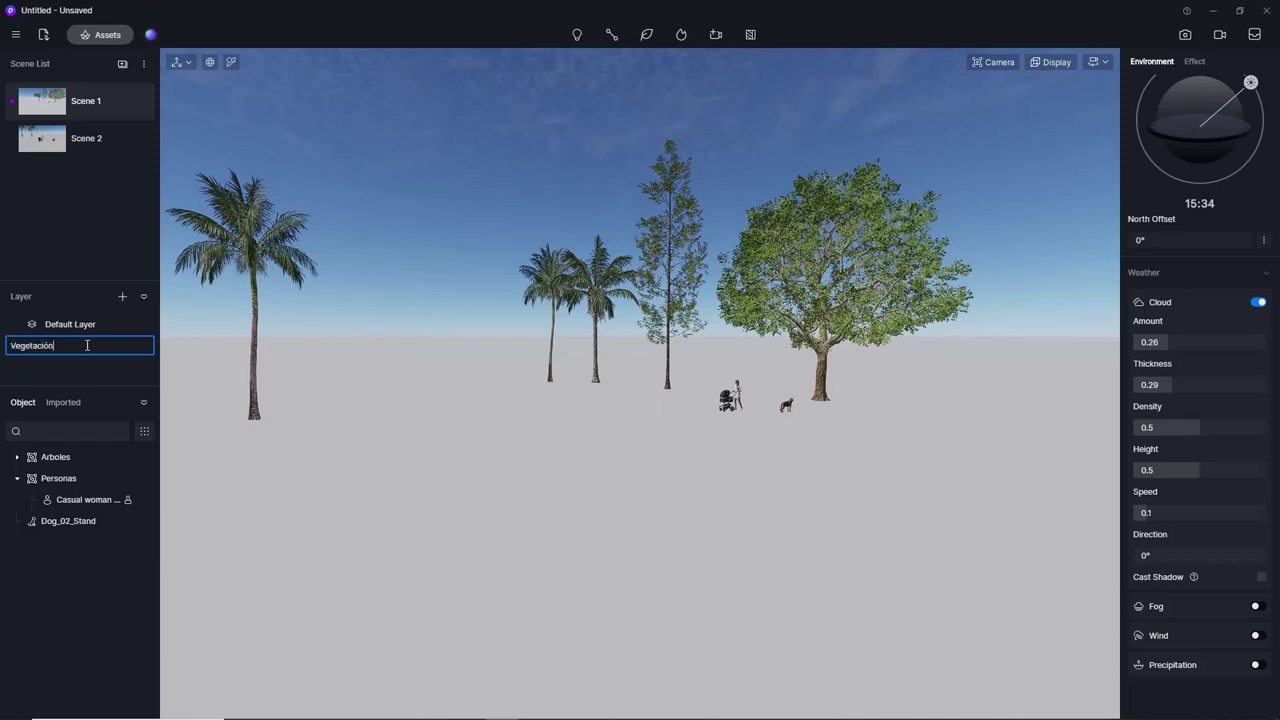
{"action": "key", "text": "Return"}
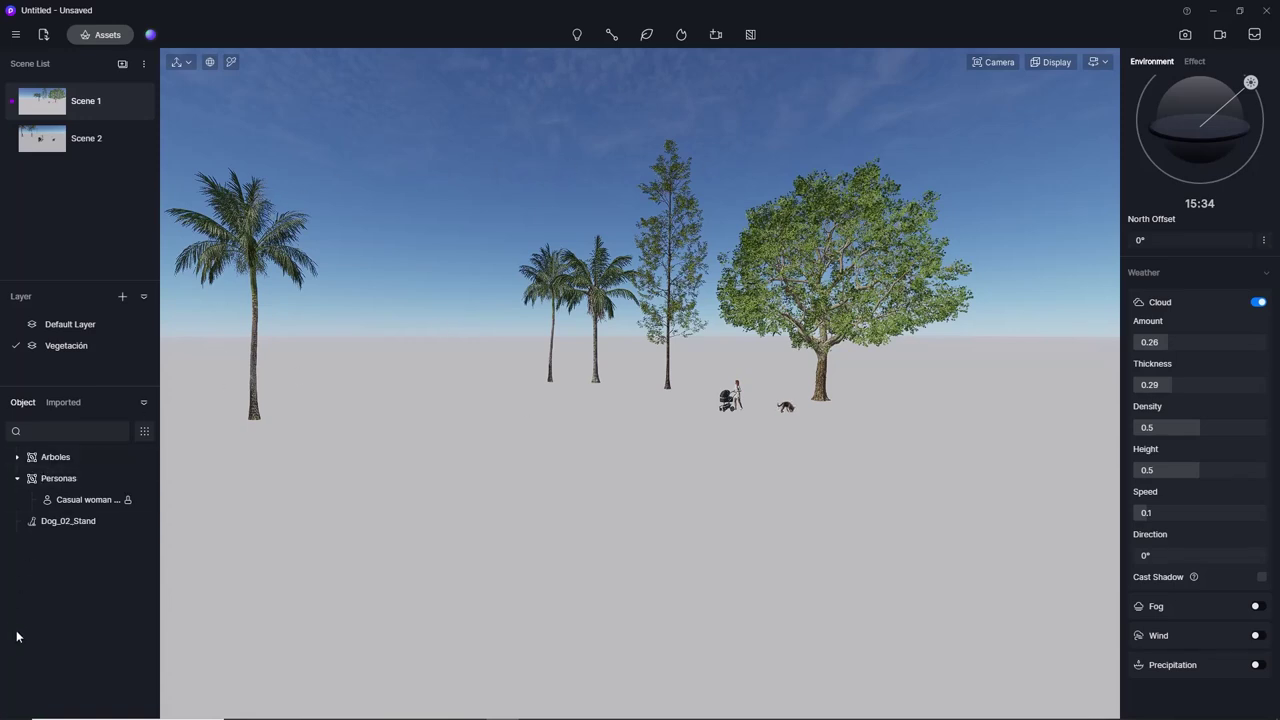
{"action": "left_click", "coordinate": [17, 457]}
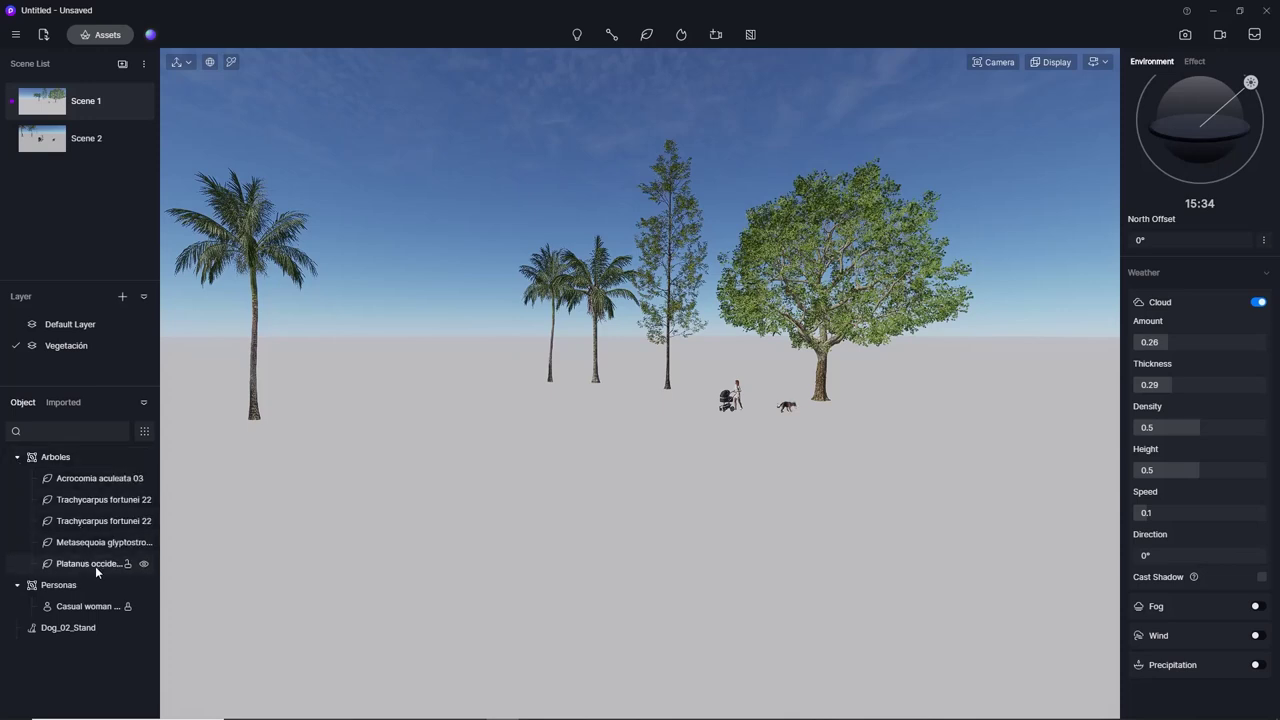
Collapse the Arboles group and drag it onto the Vegetación layer.
{"action": "left_click", "coordinate": [17, 459]}
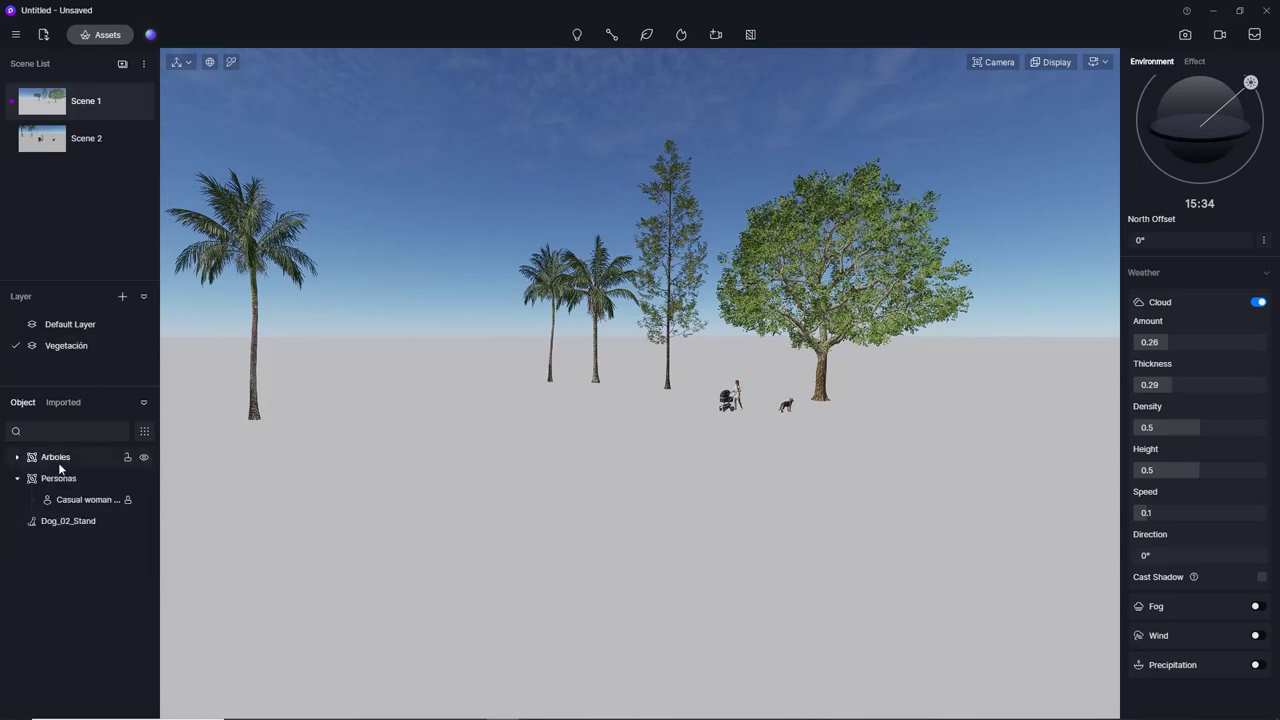
{"action": "left_click", "coordinate": [55, 457]}
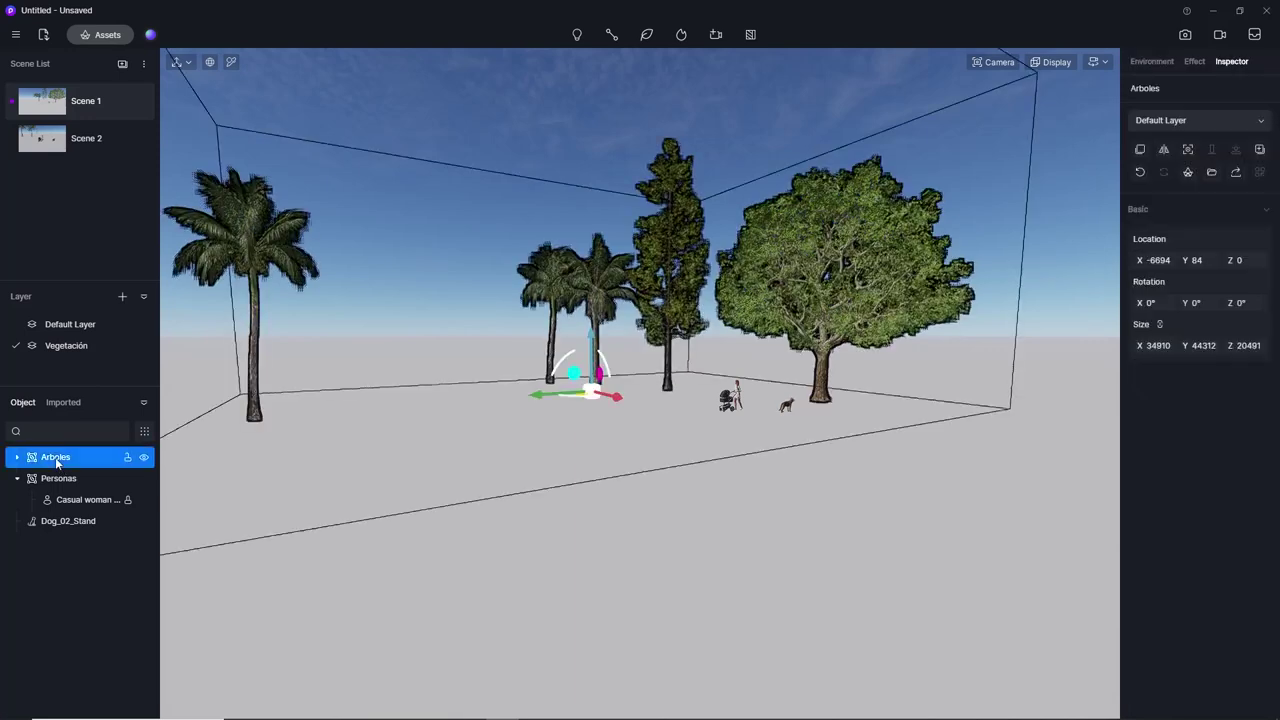
{"action": "left_click_drag", "start_coordinate": [52, 462], "coordinate": [85, 346]}
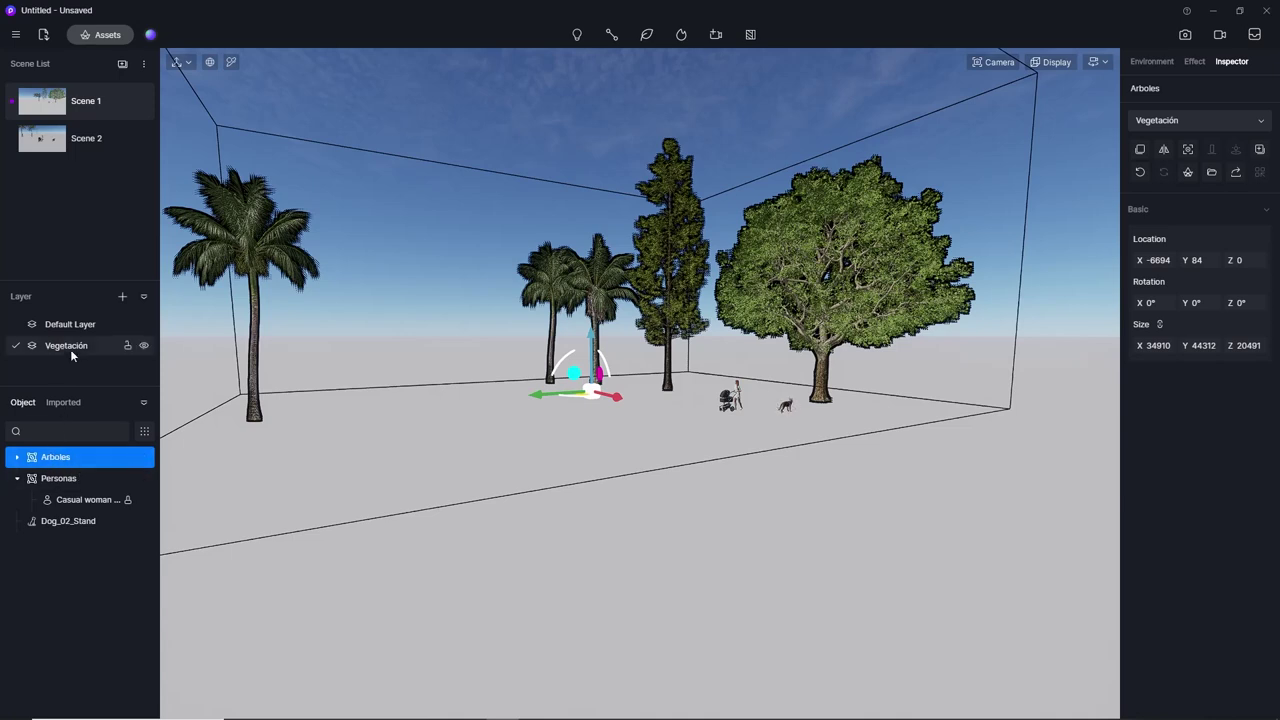
Test the Vegetación layer and Arboles visibility toggles, leaving both visible.
{"action": "left_click", "coordinate": [144, 346]}
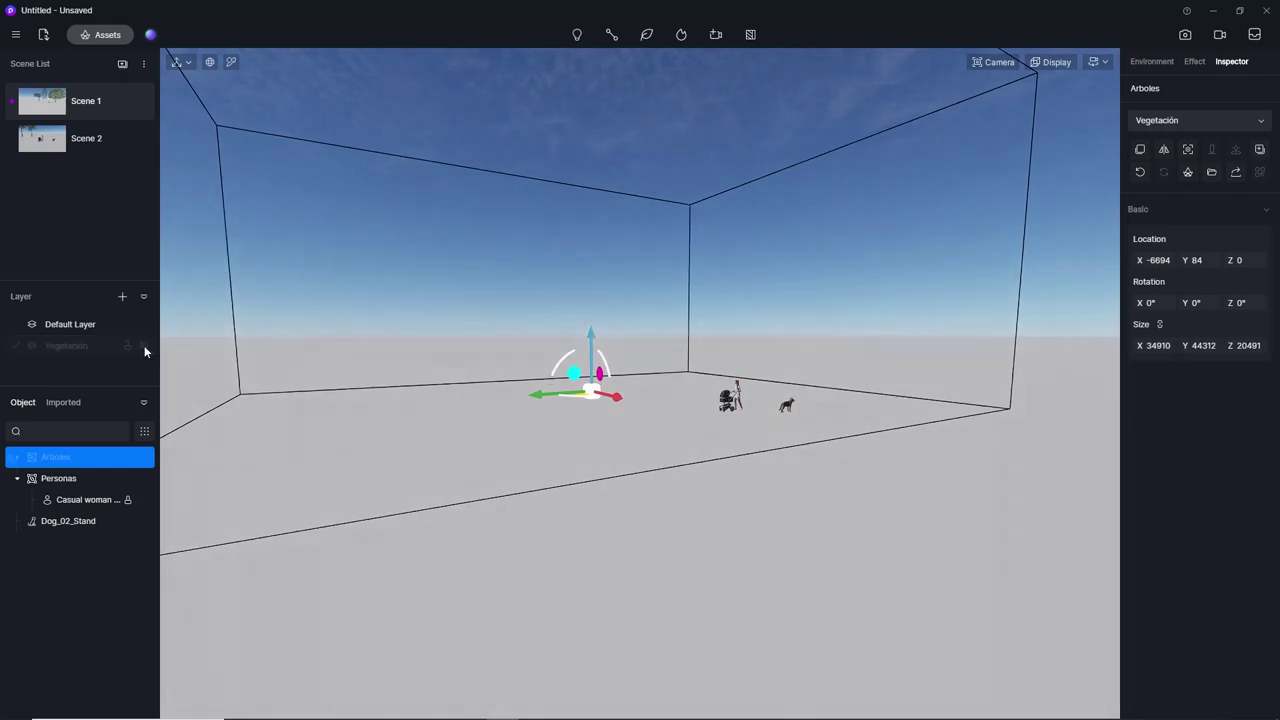
{"action": "left_click", "coordinate": [144, 346]}
{"action": "left_click", "coordinate": [144, 346]}
{"action": "left_click", "coordinate": [144, 346]}
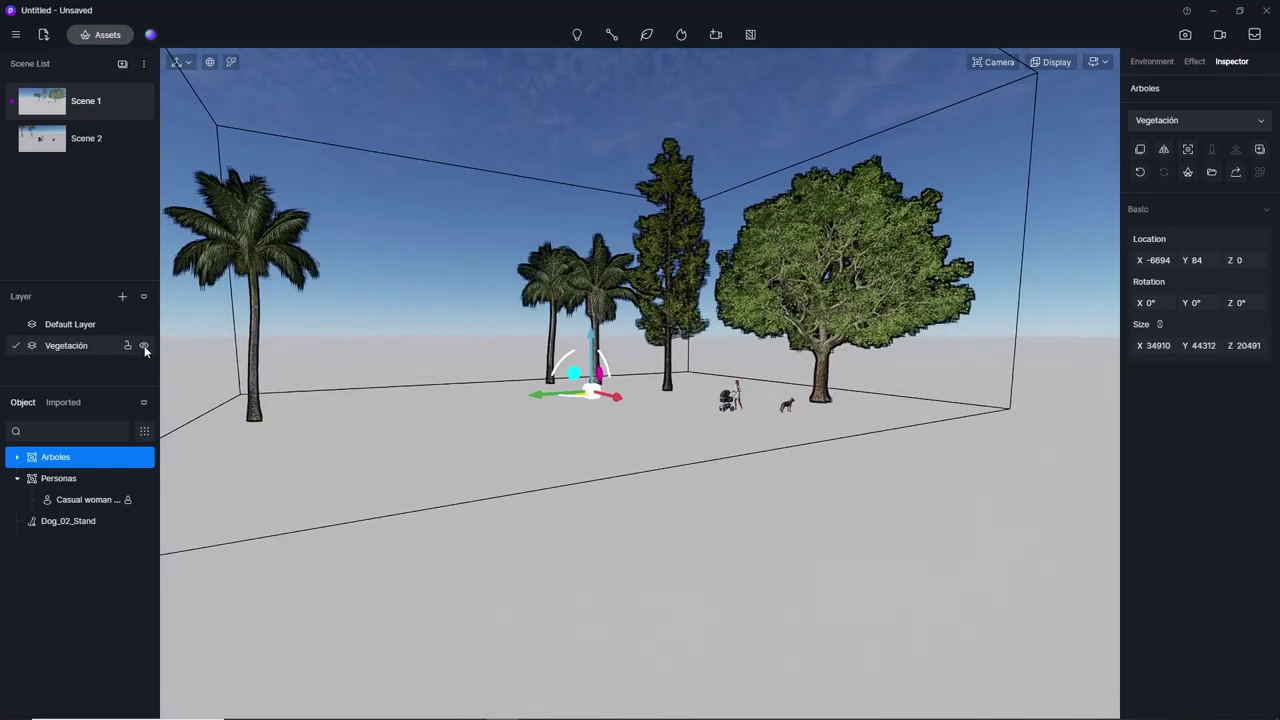
{"action": "left_click", "coordinate": [144, 457]}
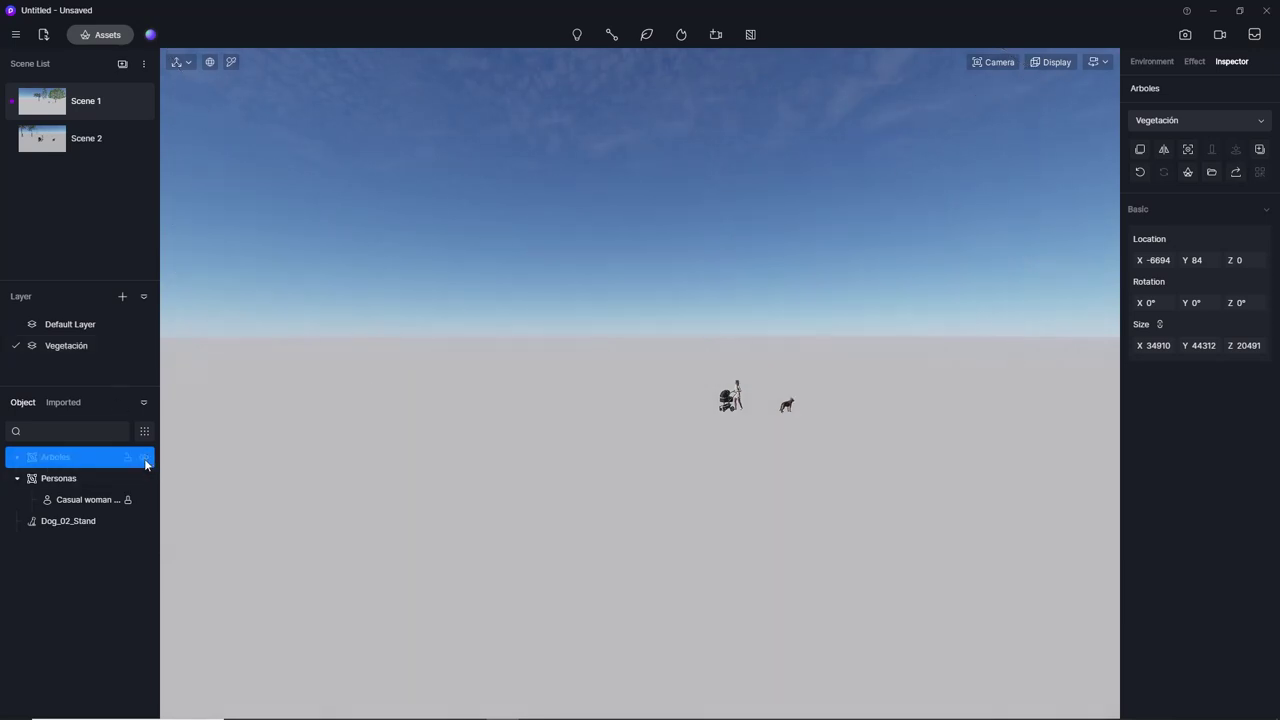
{"action": "left_click", "coordinate": [144, 457]}
{"action": "left_click", "coordinate": [144, 457]}
{"action": "left_click", "coordinate": [144, 459]}
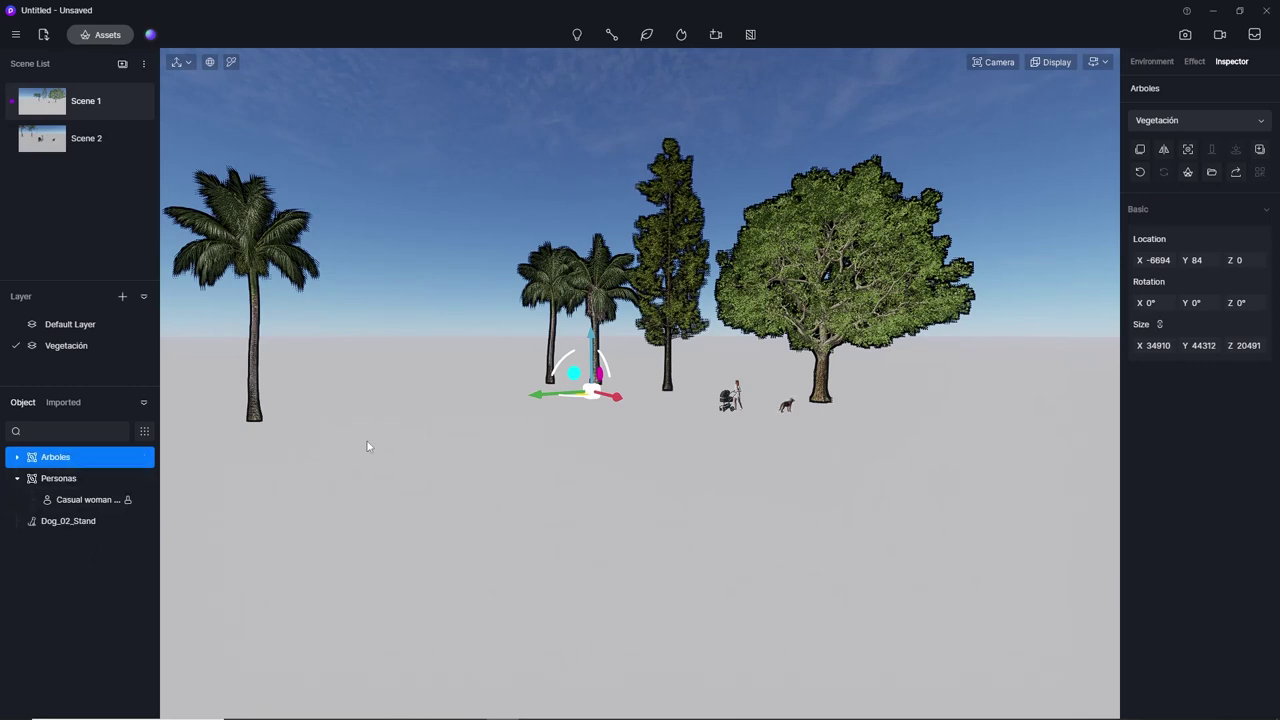
Download the BaldEagle_Stand model from the Animal assets and pick it for placement.
{"action": "left_click", "coordinate": [90, 38]}
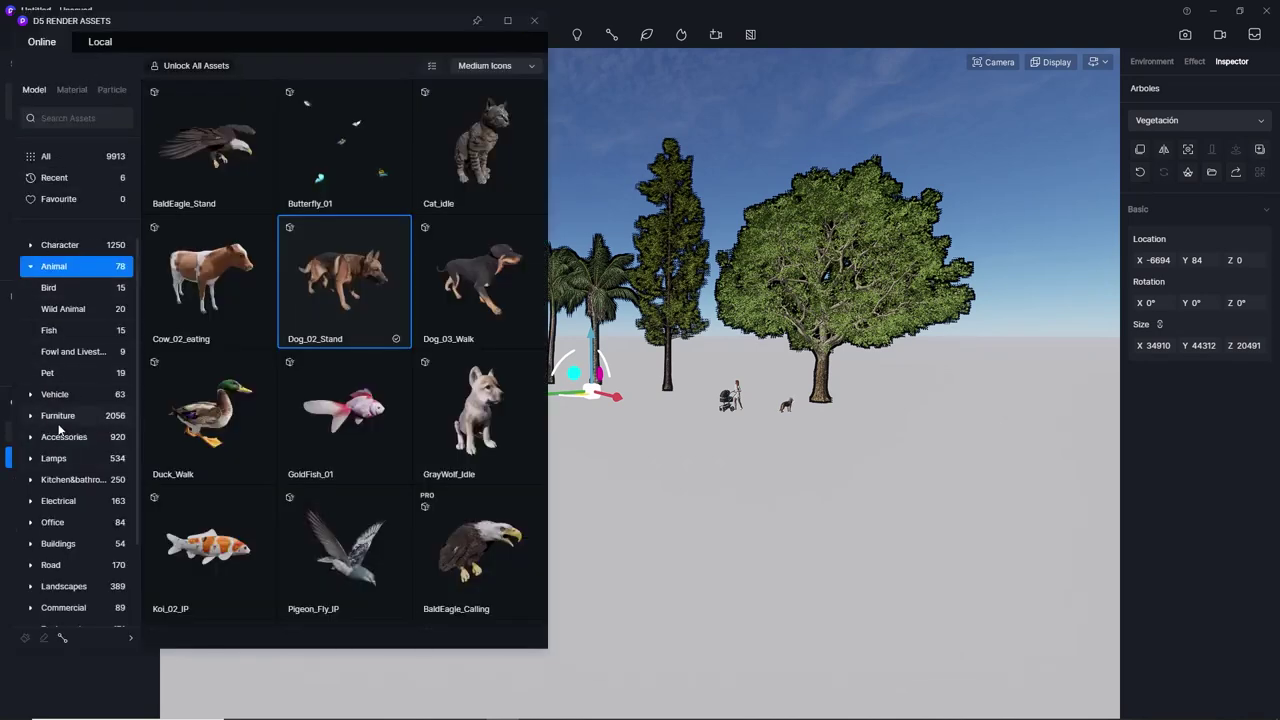
{"action": "scroll", "coordinate": [82, 422], "scroll_direction": "down", "scroll_amount": 3}
{"action": "scroll", "coordinate": [85, 428], "scroll_direction": "up", "scroll_amount": 4}
{"action": "mouse_move", "coordinate": [344, 550]}
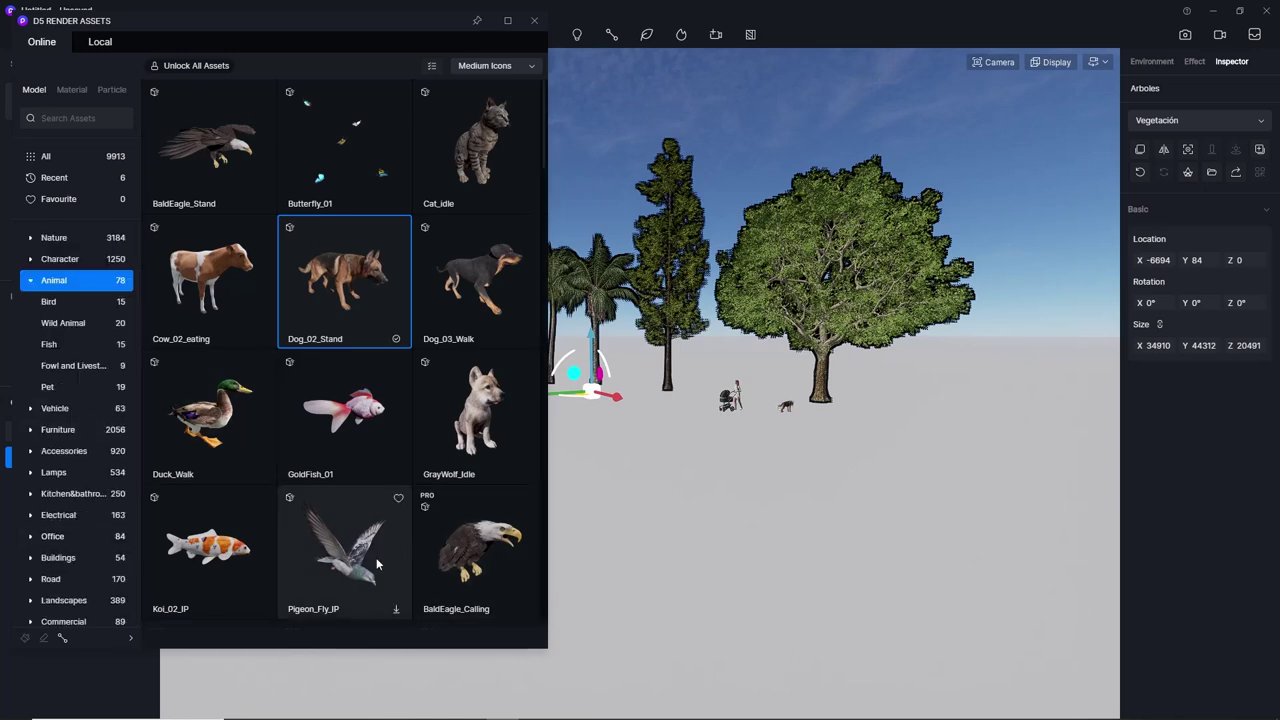
{"action": "left_click", "coordinate": [393, 609]}
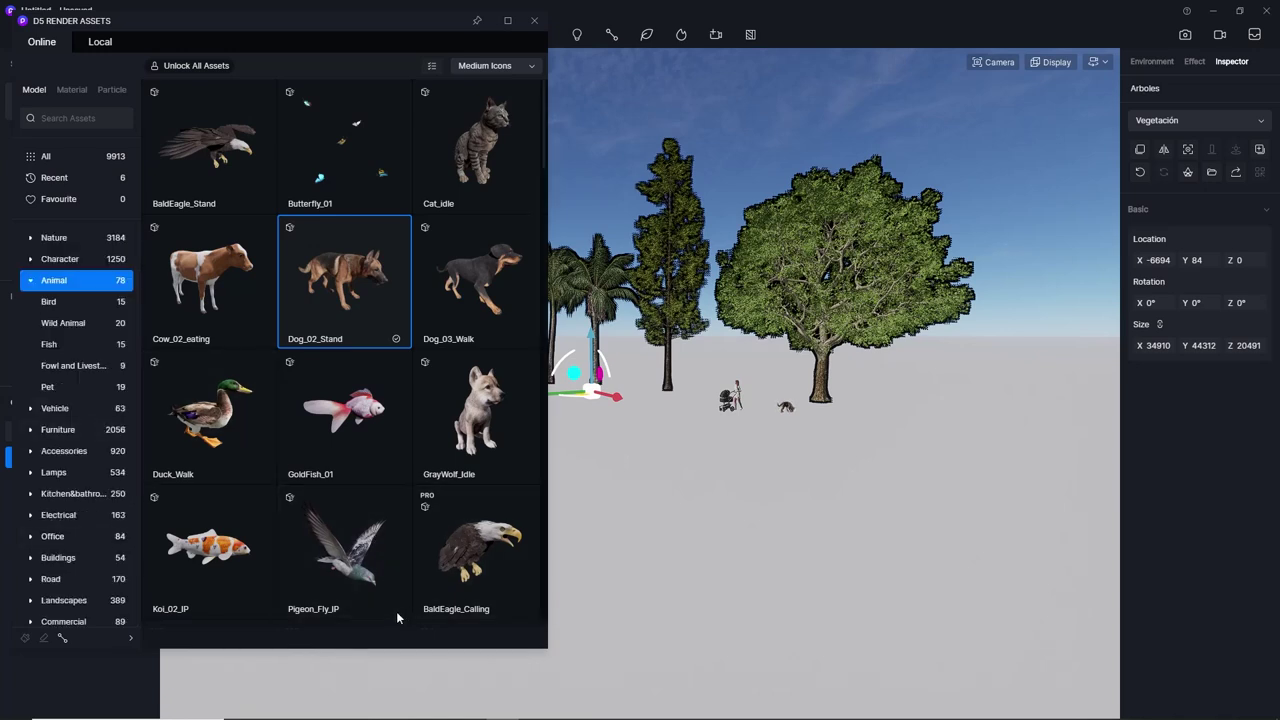
{"action": "left_click", "coordinate": [250, 184]}
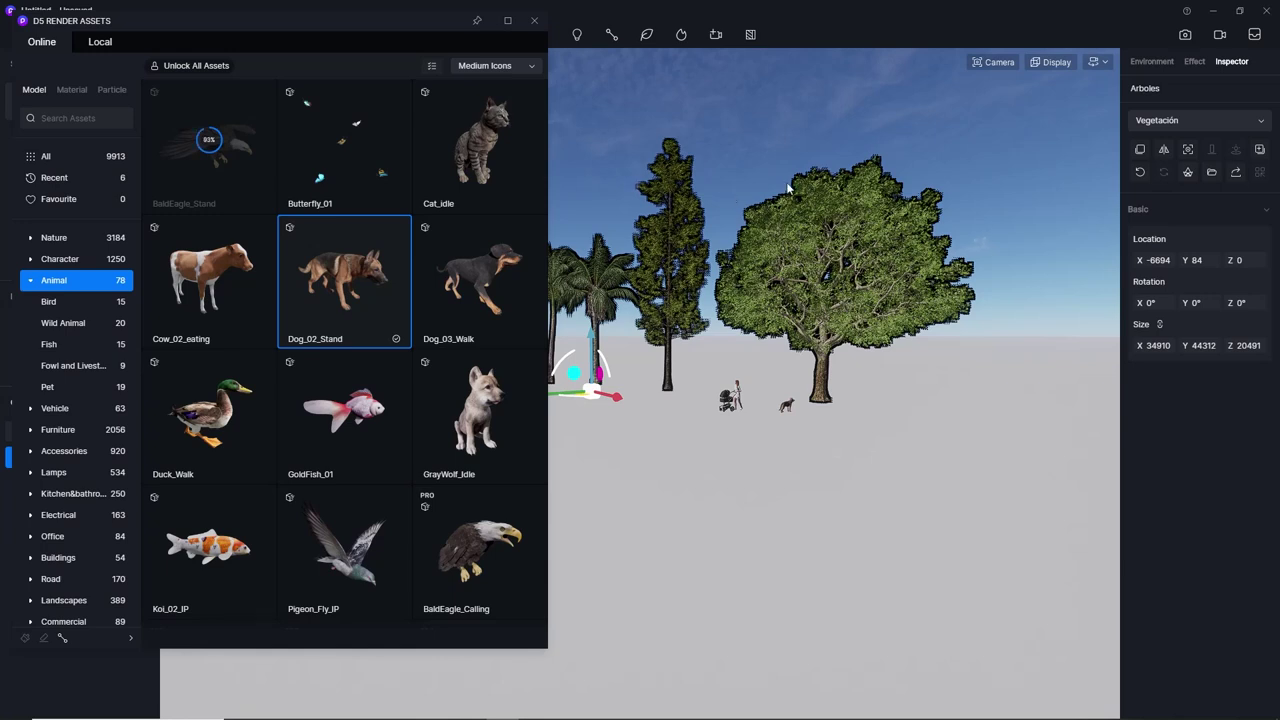
{"action": "left_click", "coordinate": [258, 208]}
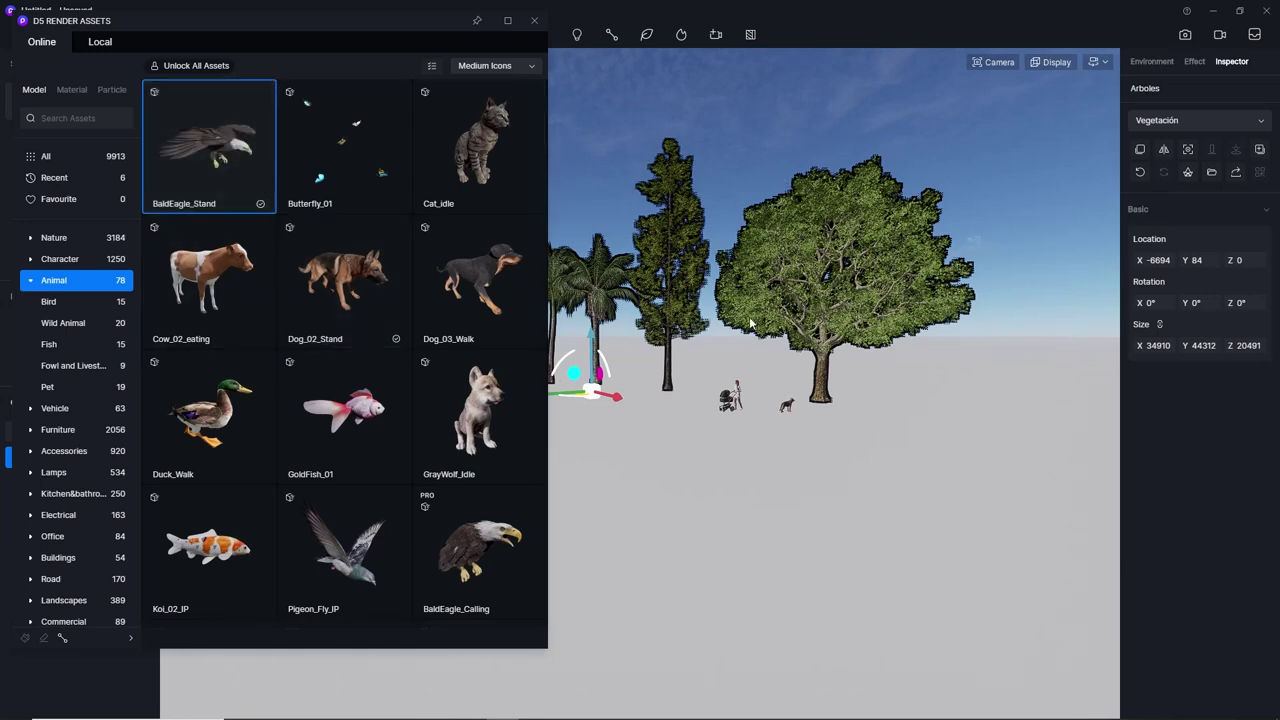
Place the bald eagle in front of the central tree and lower it to Z 381 near the ground.
{"action": "left_click", "coordinate": [662, 400]}
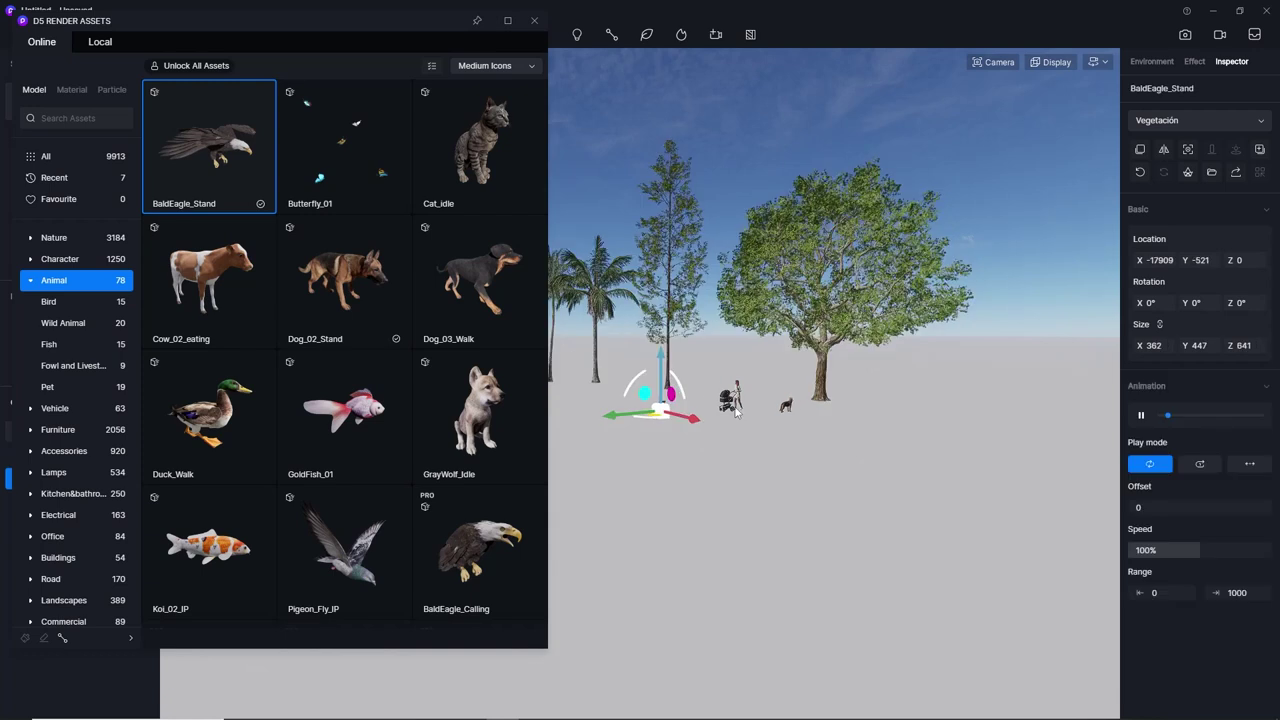
{"action": "left_click", "coordinate": [534, 20]}
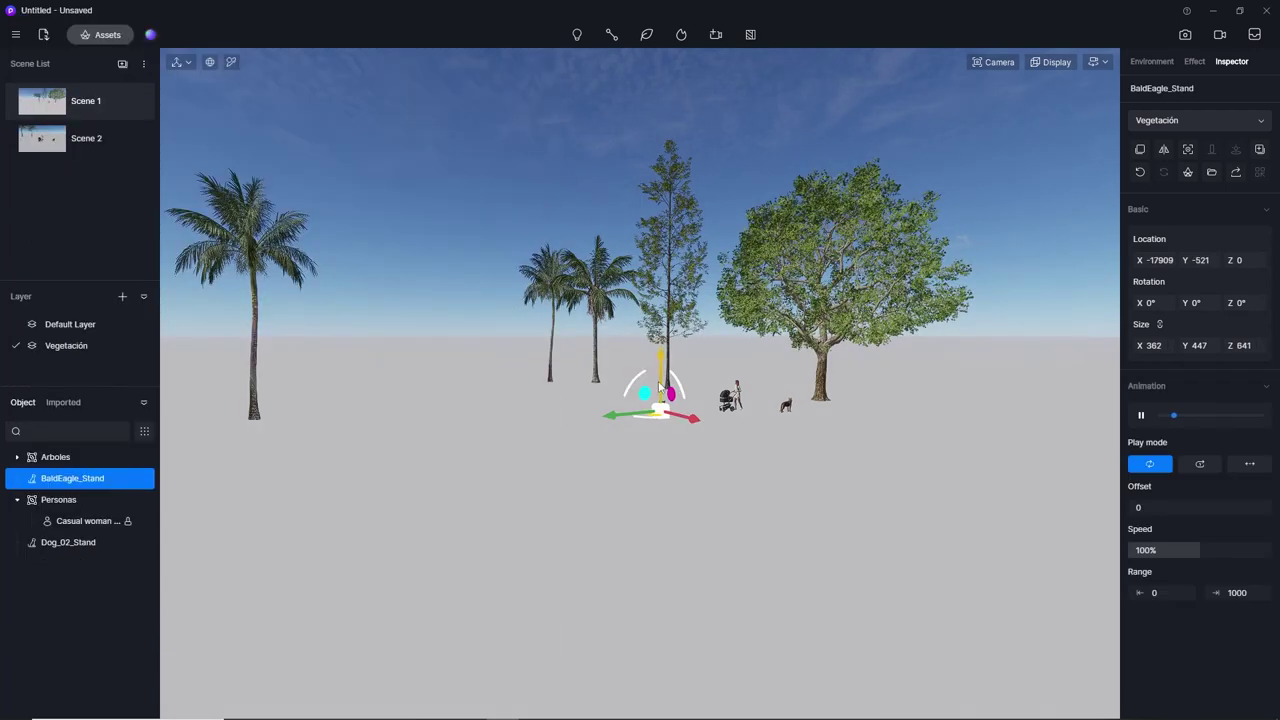
{"action": "left_click_drag", "start_coordinate": [659, 386], "coordinate": [660, 105]}
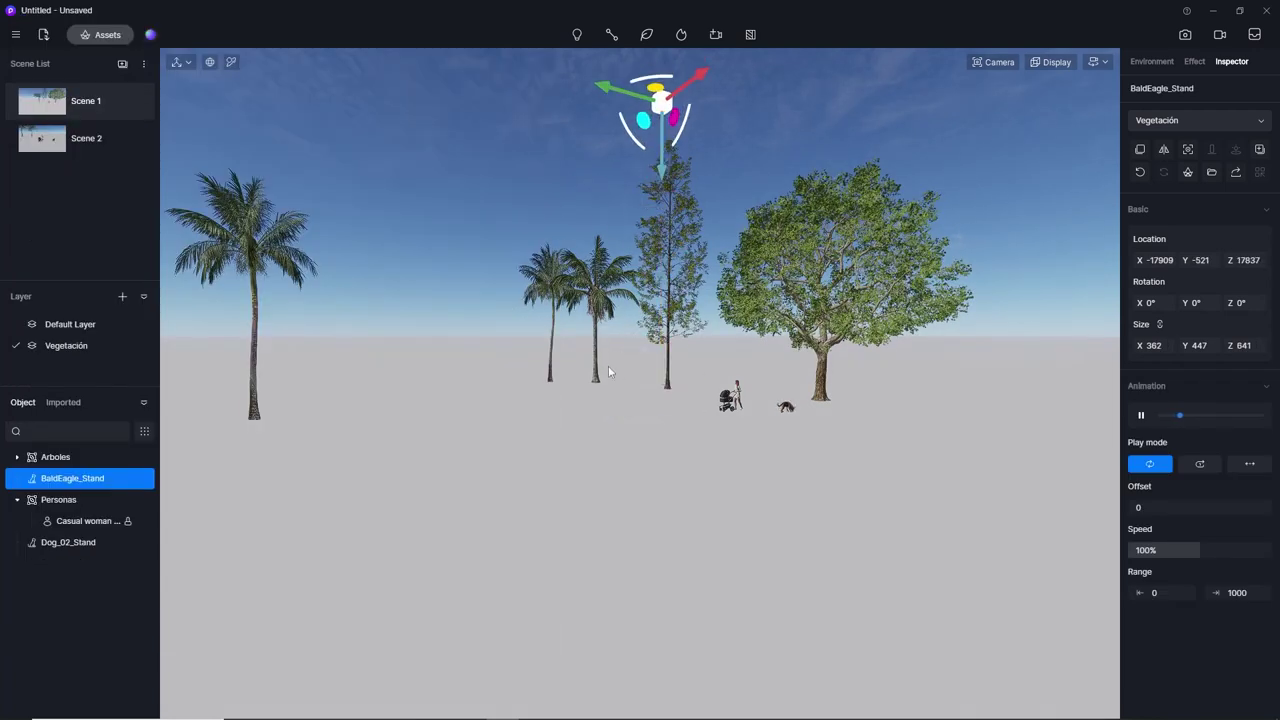
{"action": "left_click", "coordinate": [631, 425]}
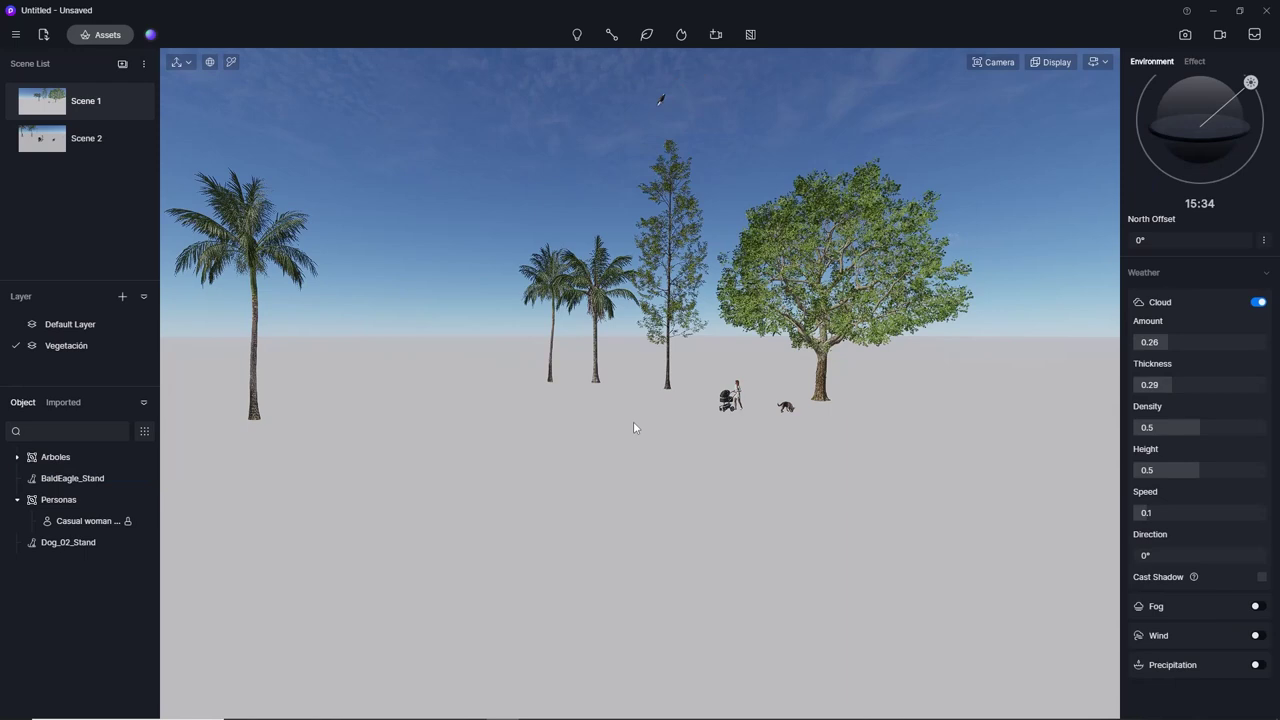
{"action": "left_click", "coordinate": [664, 98]}
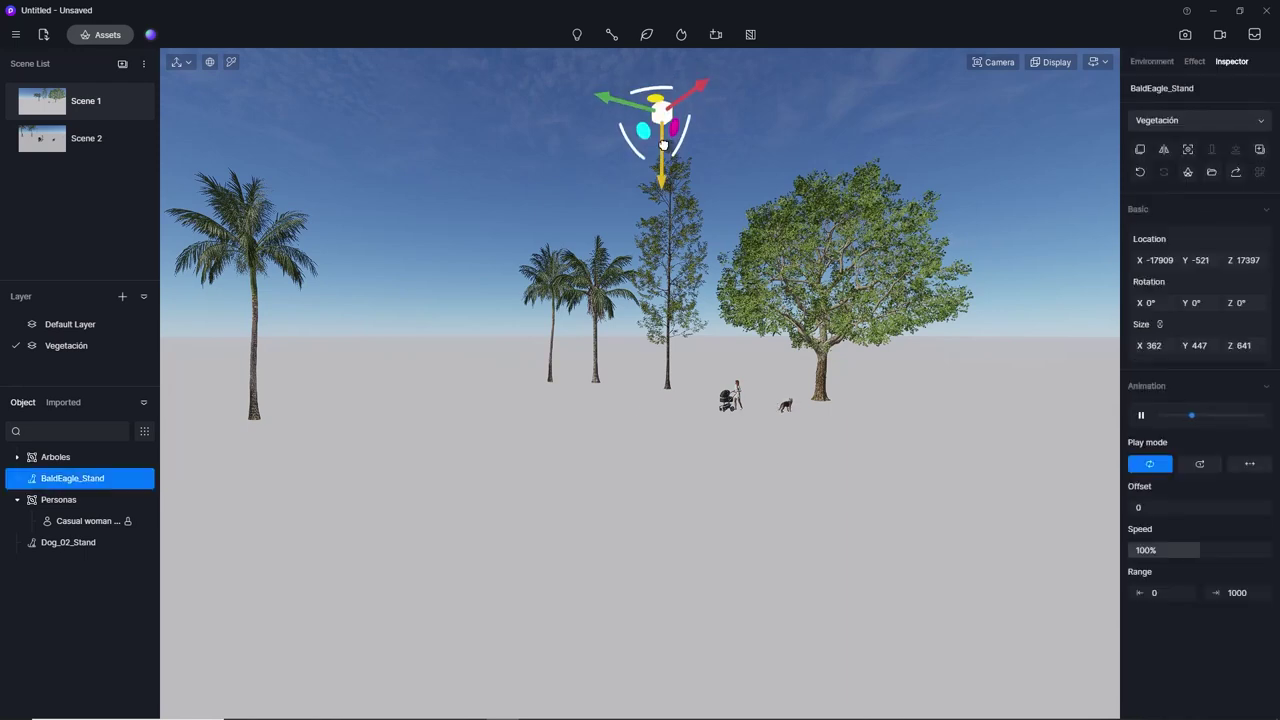
{"action": "mouse_move", "coordinate": [663, 145]}
{"action": "left_mouse_down"}
{"action": "mouse_move", "coordinate": [652, 443]}
{"action": "mouse_move", "coordinate": [654, 430]}
{"action": "left_mouse_up"}
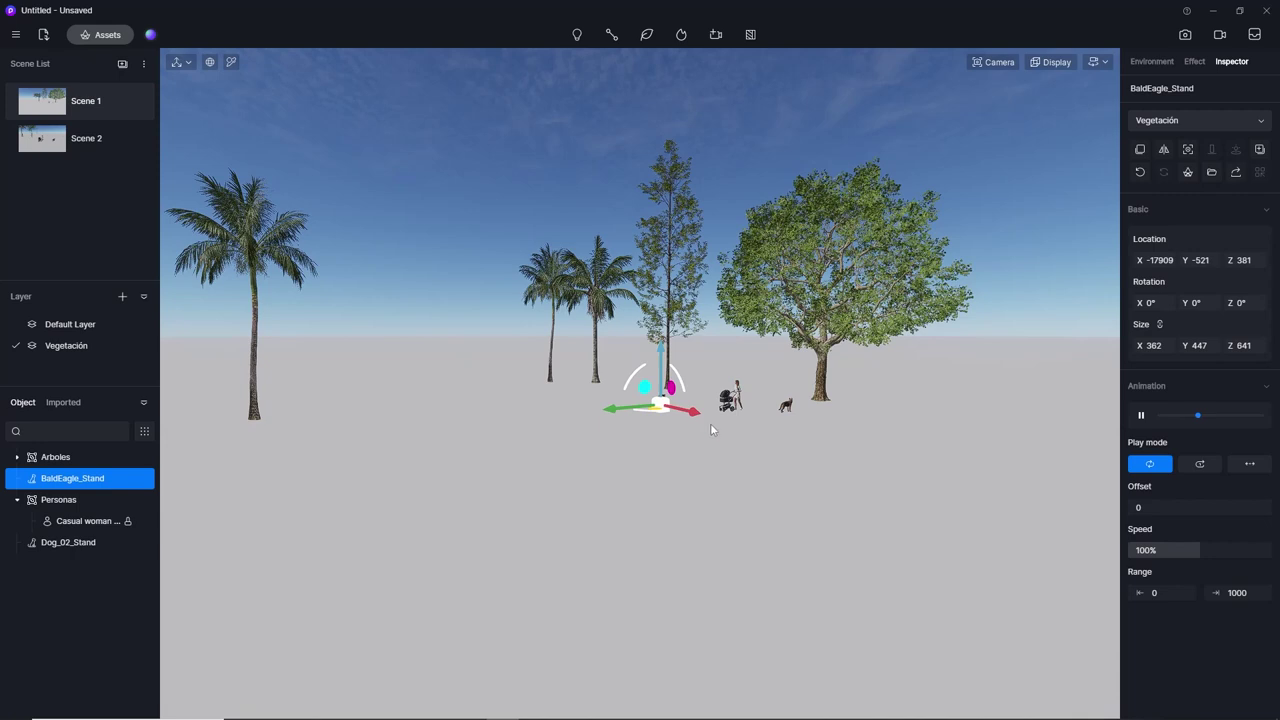
{"action": "left_click", "coordinate": [673, 404]}
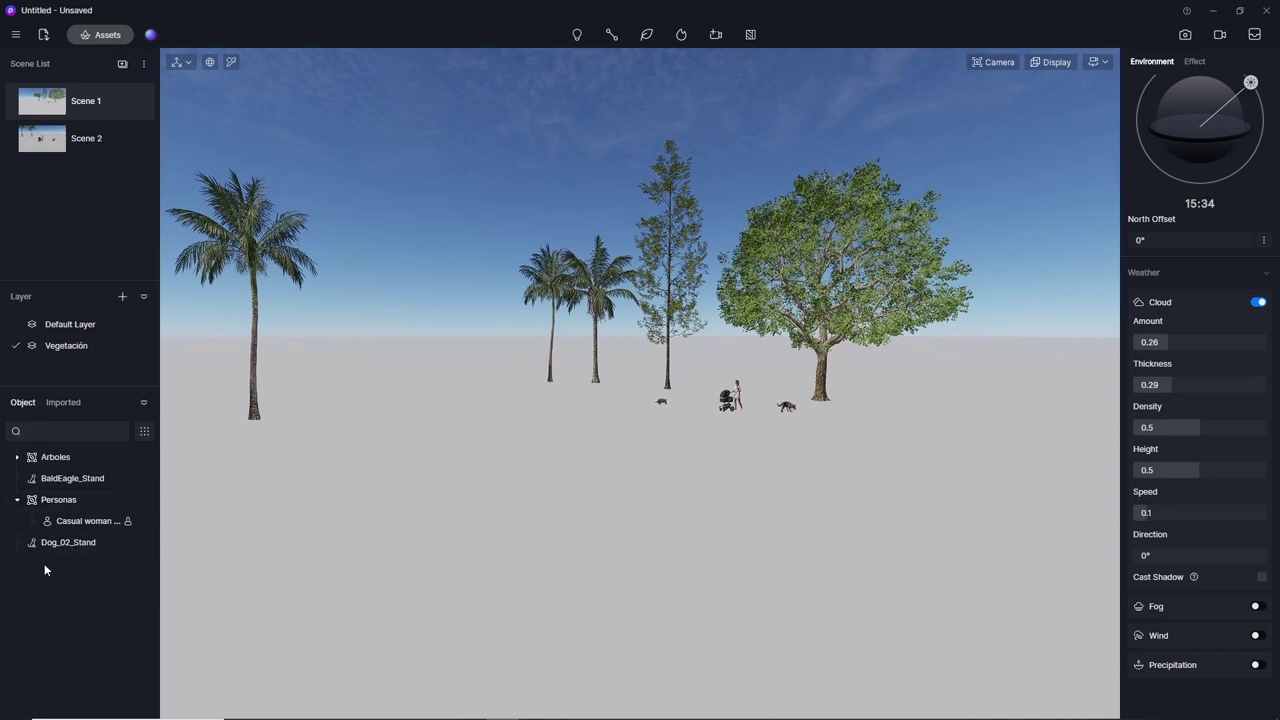
{"action": "left_click", "coordinate": [661, 405]}
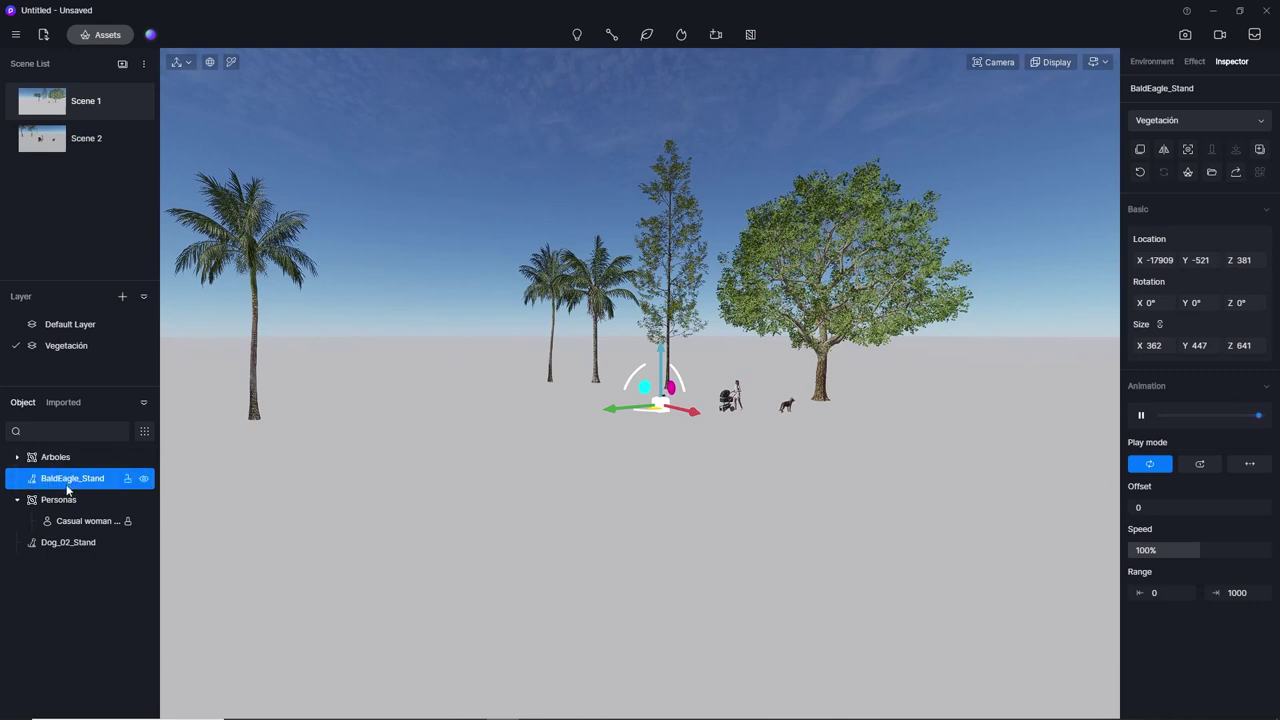
Move the bald eagle onto Default Layer and hide the Vegetación layer's trees.
{"action": "left_click_drag", "start_coordinate": [68, 484], "coordinate": [74, 350]}
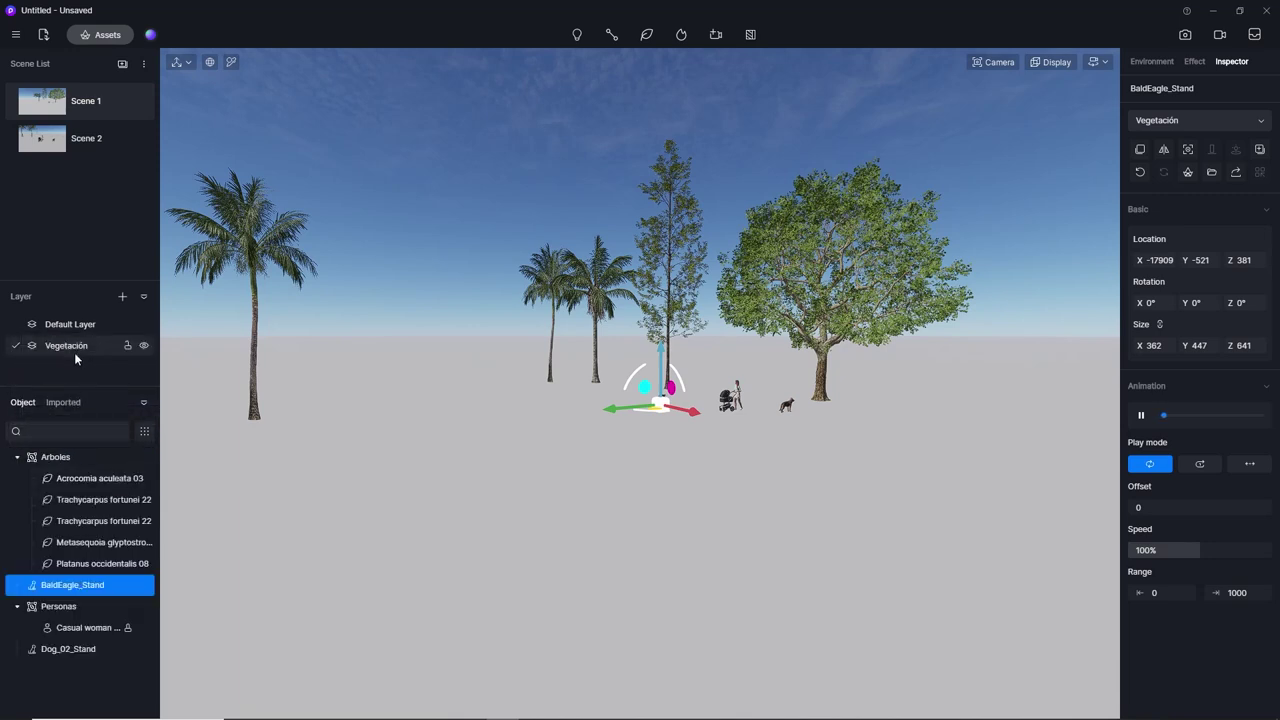
{"action": "left_click", "coordinate": [143, 346]}
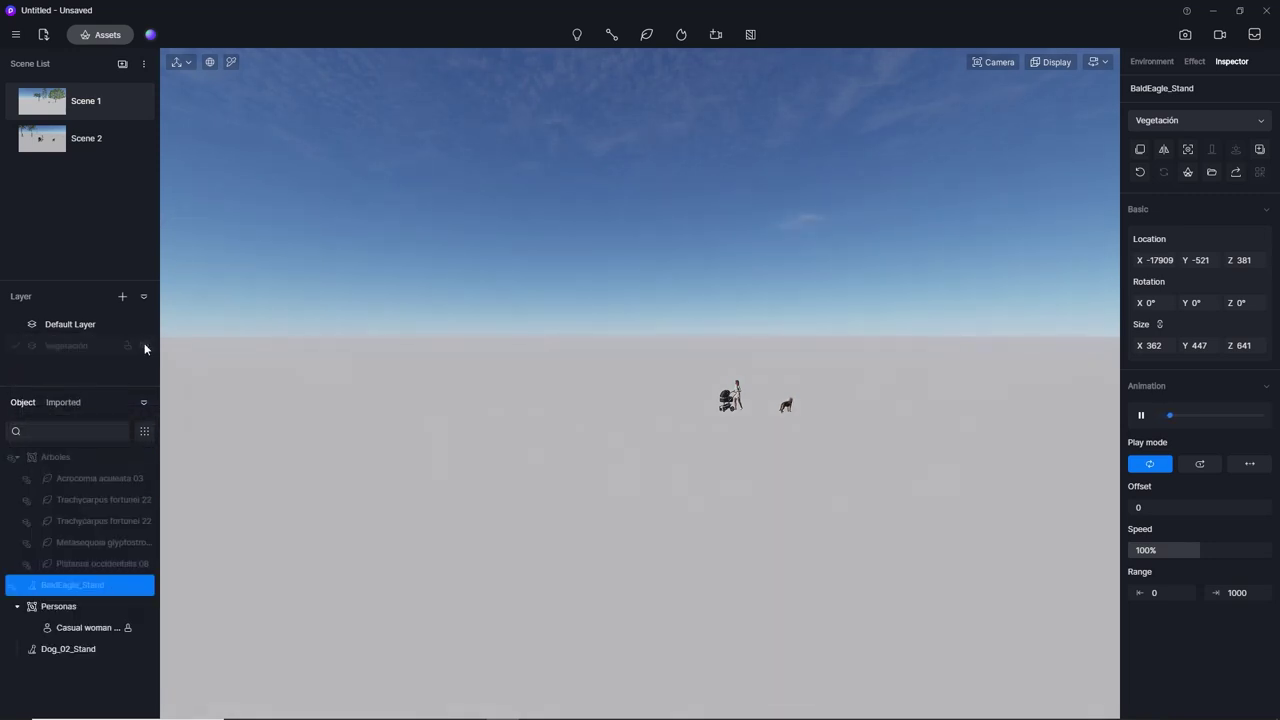
{"action": "left_click", "coordinate": [144, 346]}
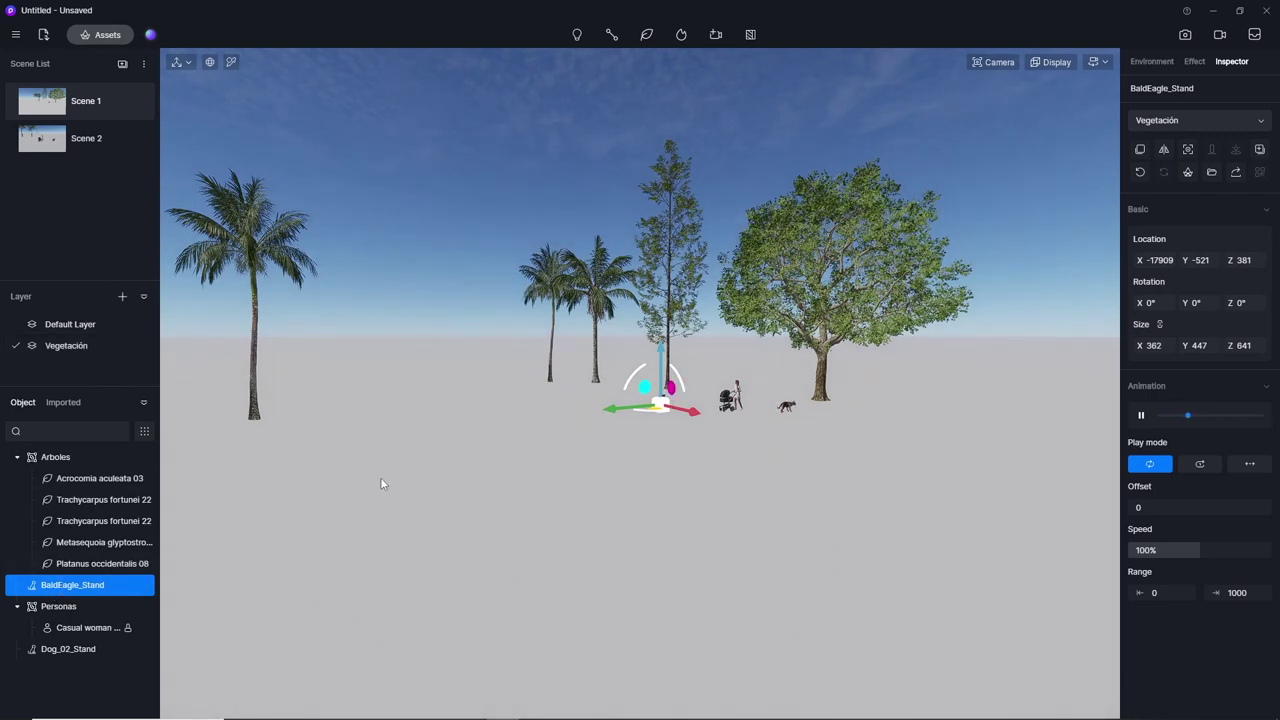
{"action": "left_click_drag", "start_coordinate": [45, 591], "coordinate": [68, 330]}
{"action": "left_click", "coordinate": [143, 346]}
{"action": "left_click", "coordinate": [595, 481]}
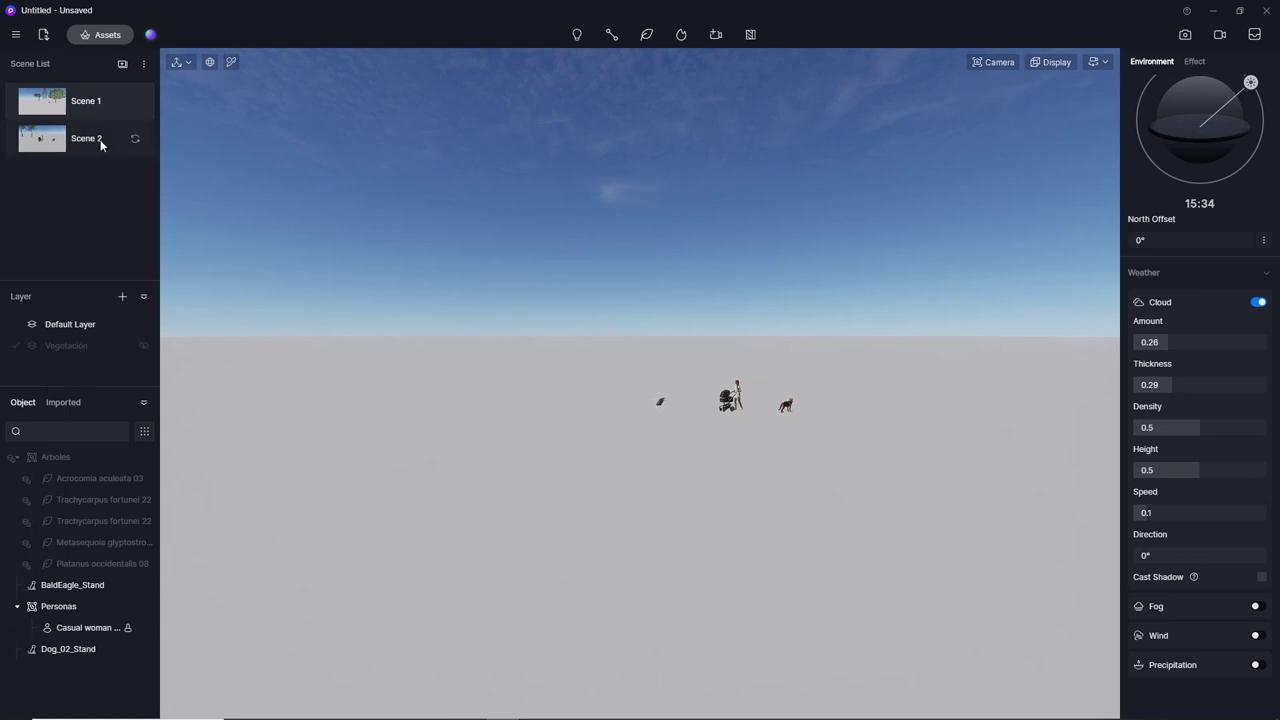
Update Scene 2 to the current view, compare it with Scene 1, and reopen the asset library.
{"action": "left_click", "coordinate": [135, 140]}
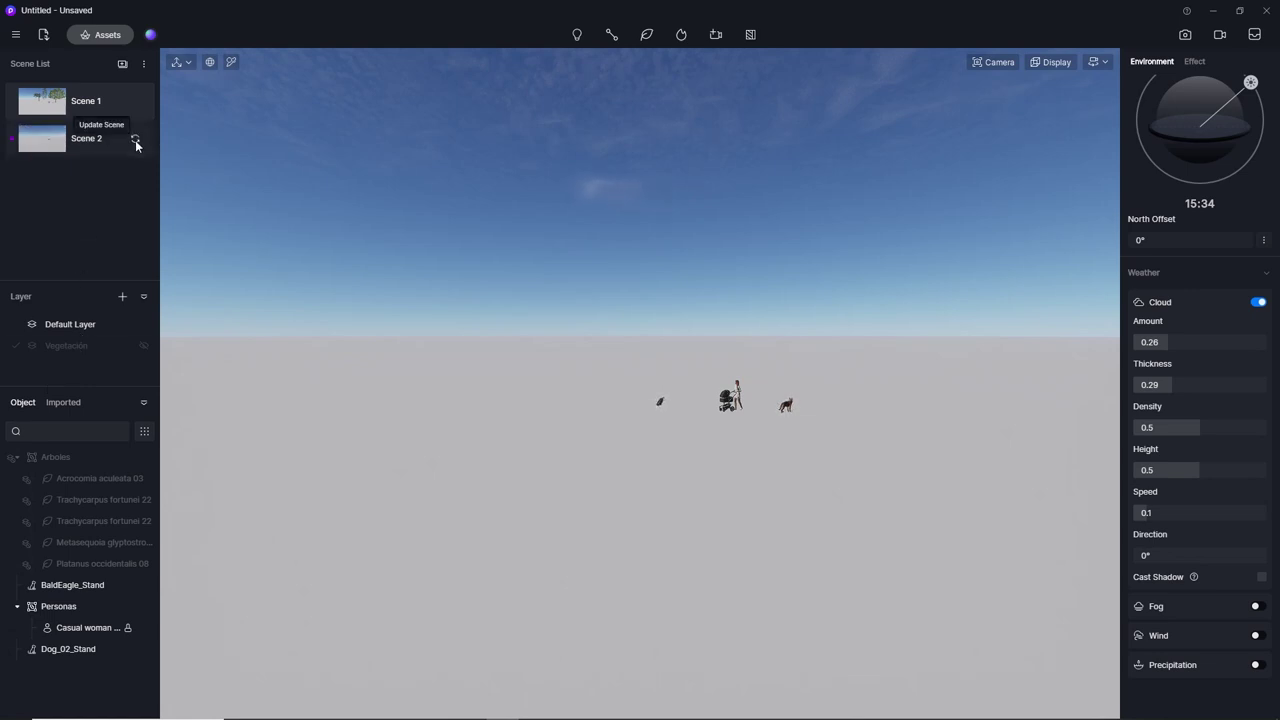
{"action": "left_click", "coordinate": [43, 104]}
{"action": "mouse_move", "coordinate": [86, 138]}
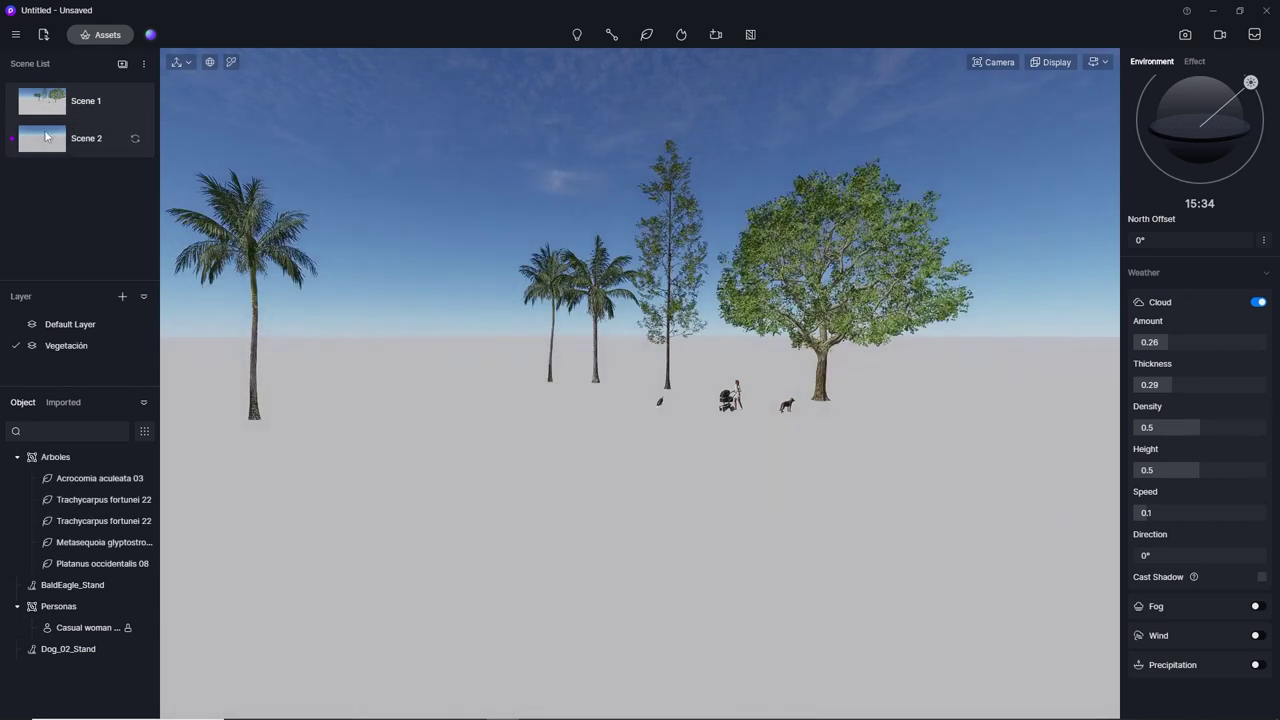
{"action": "left_click", "coordinate": [45, 136]}
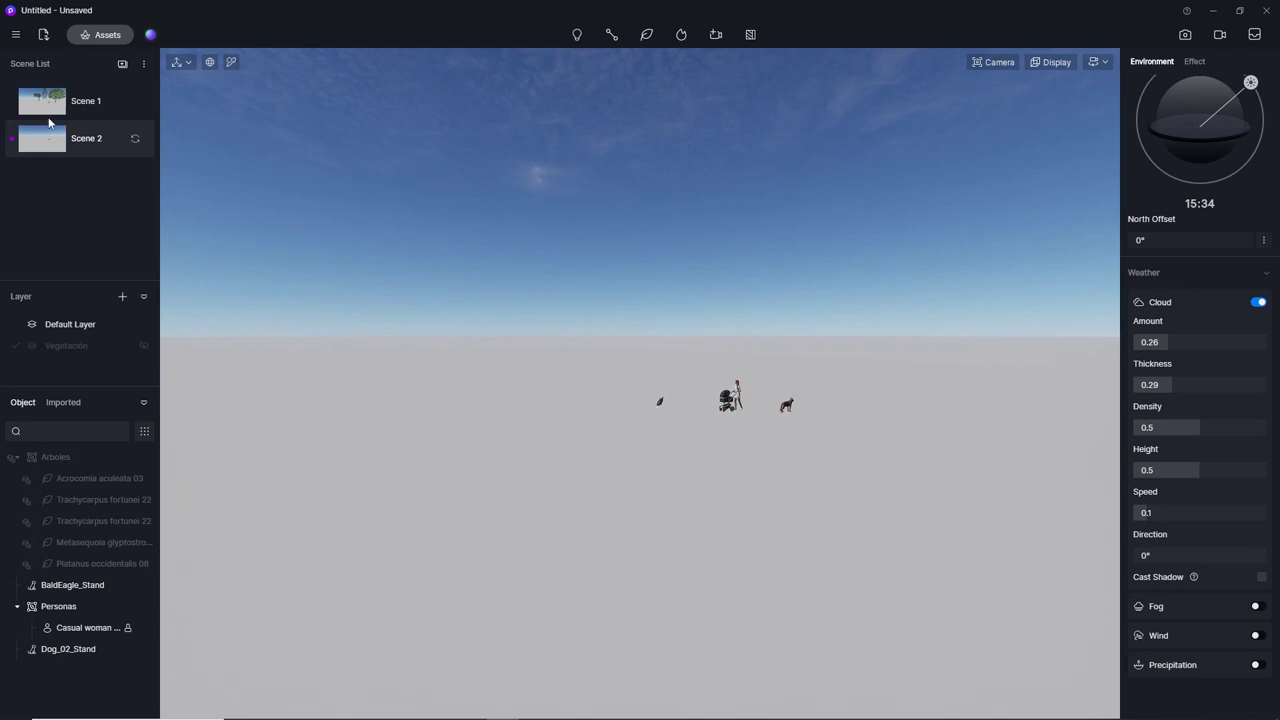
{"action": "left_click", "coordinate": [100, 34]}
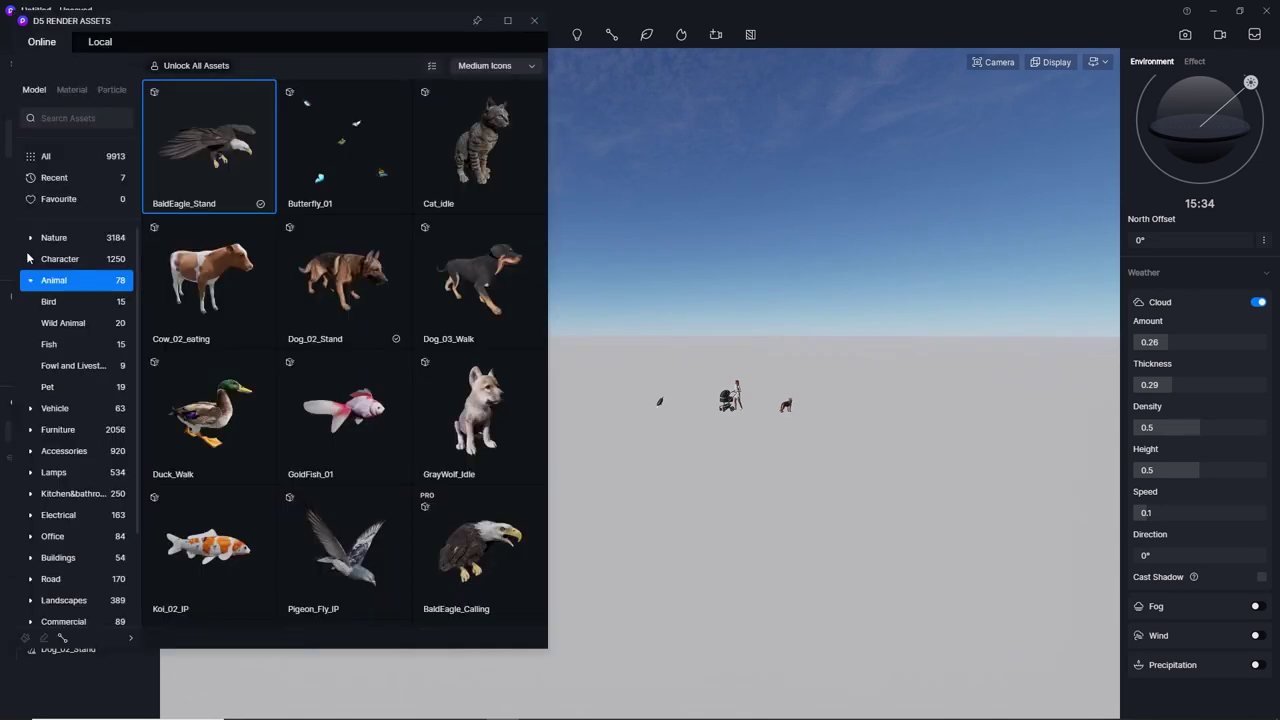
Download Flower Bed Combo 12 and 13, and place a Platanus occidentalis 08 tree right of the figures.
{"action": "left_click", "coordinate": [60, 237]}
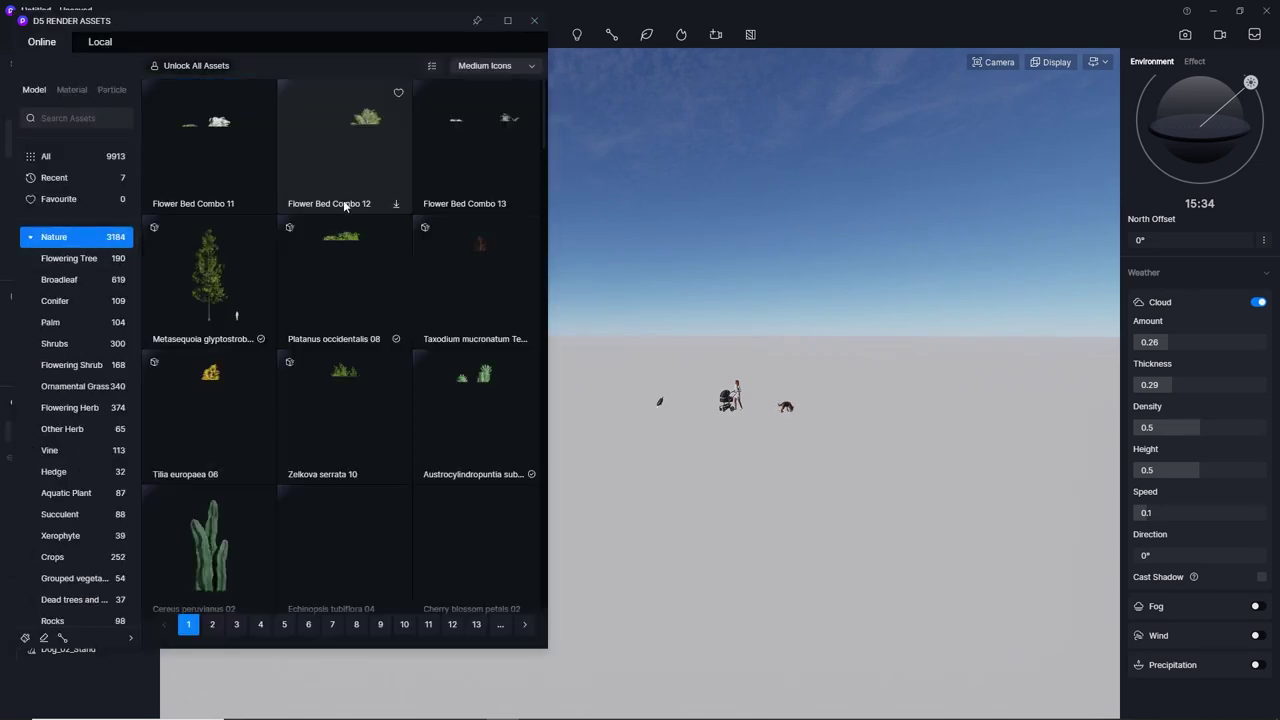
{"action": "mouse_move", "coordinate": [344, 145]}
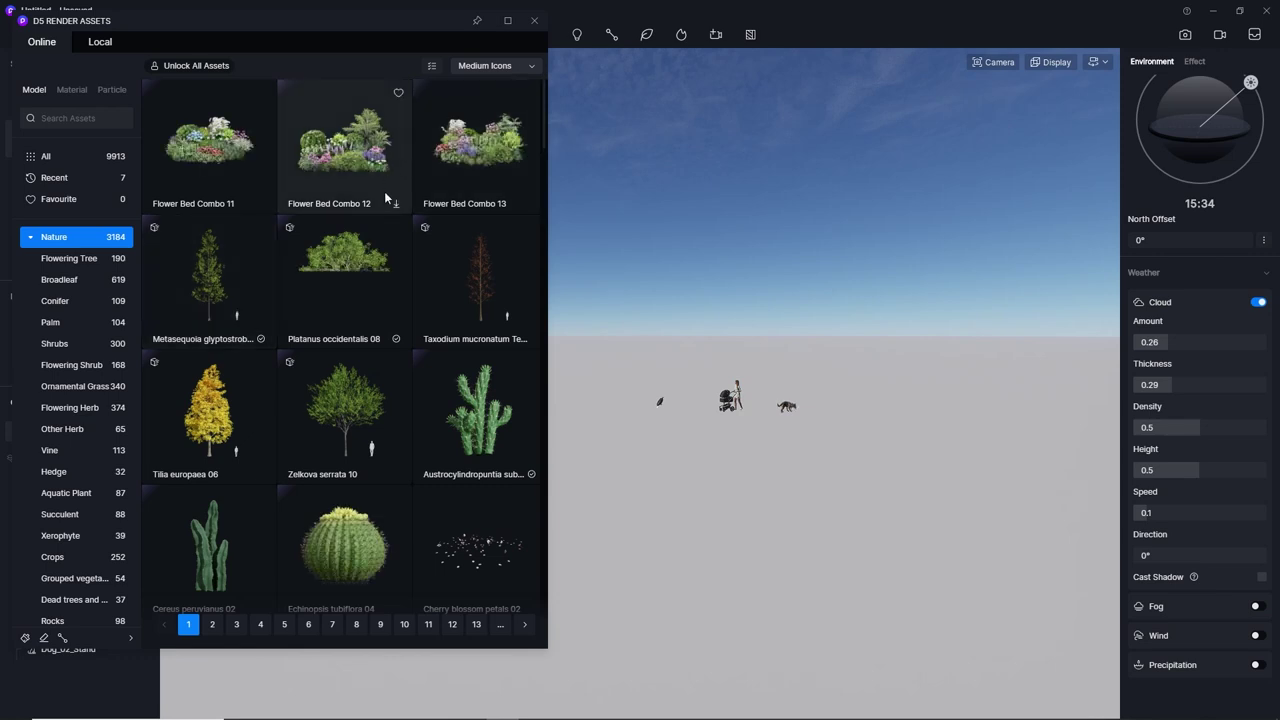
{"action": "left_click", "coordinate": [351, 158]}
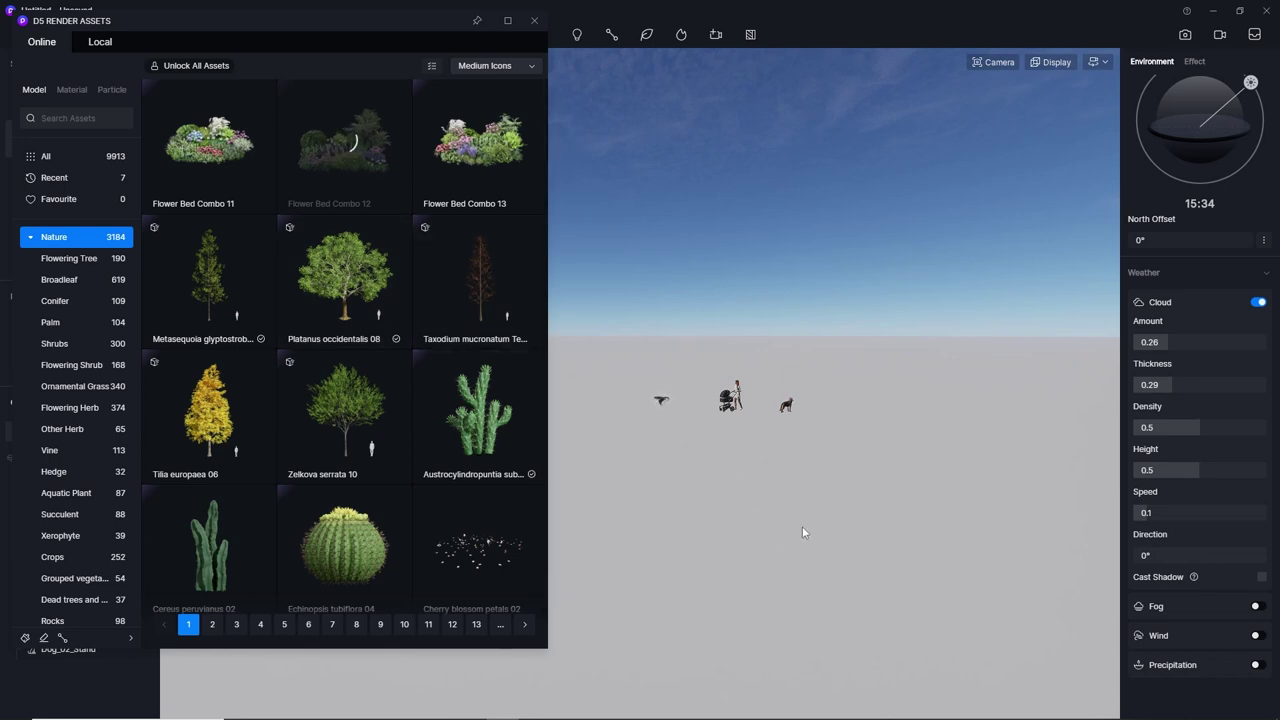
{"action": "left_click", "coordinate": [478, 140]}
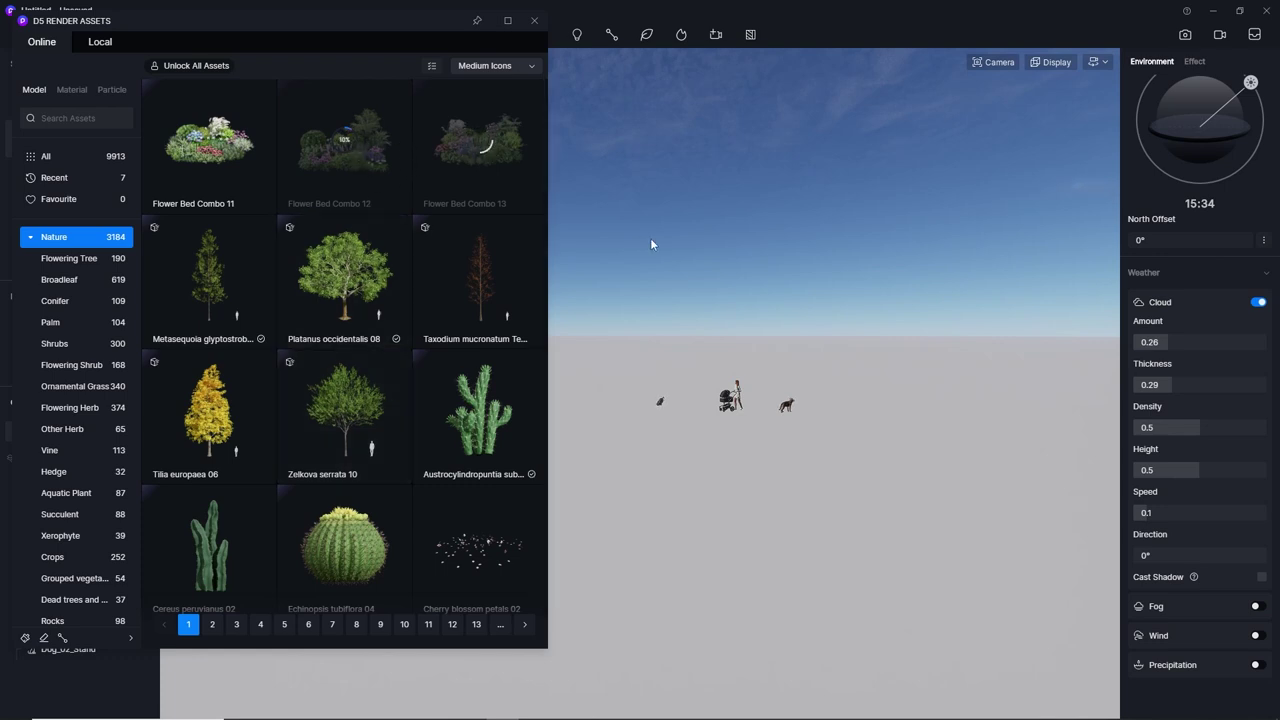
{"action": "mouse_move", "coordinate": [344, 280]}
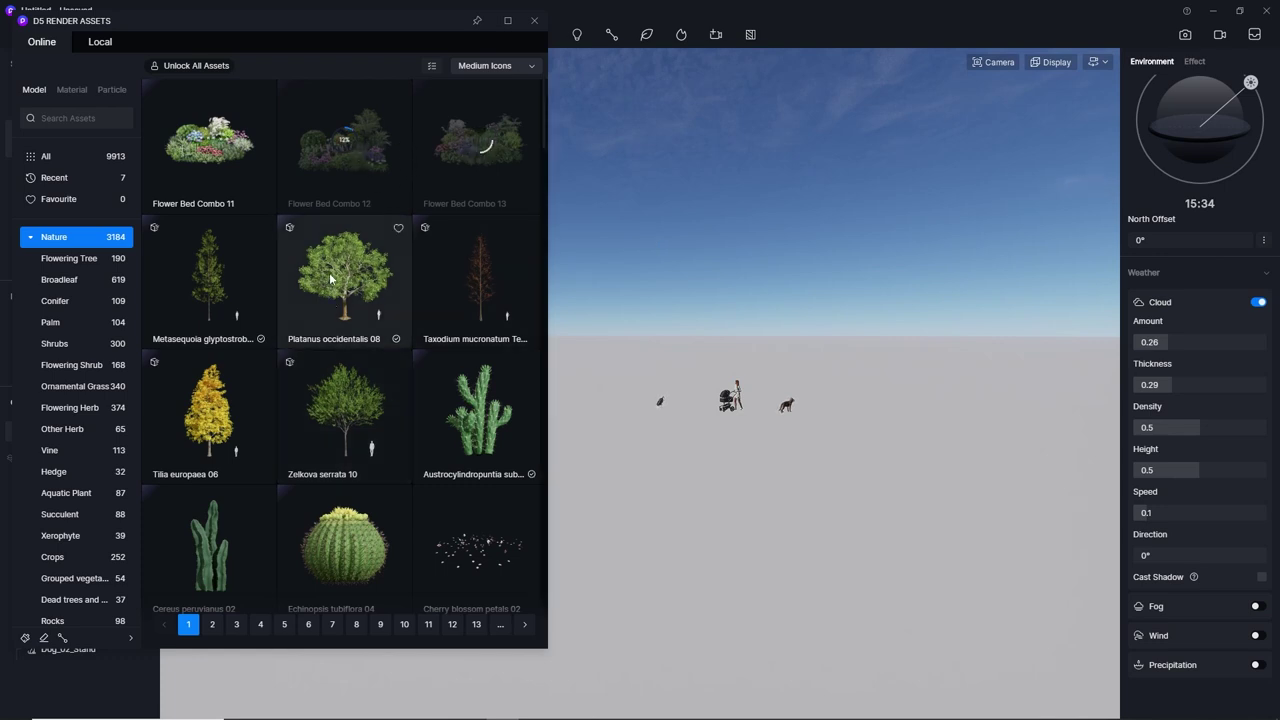
{"action": "left_click", "coordinate": [329, 272]}
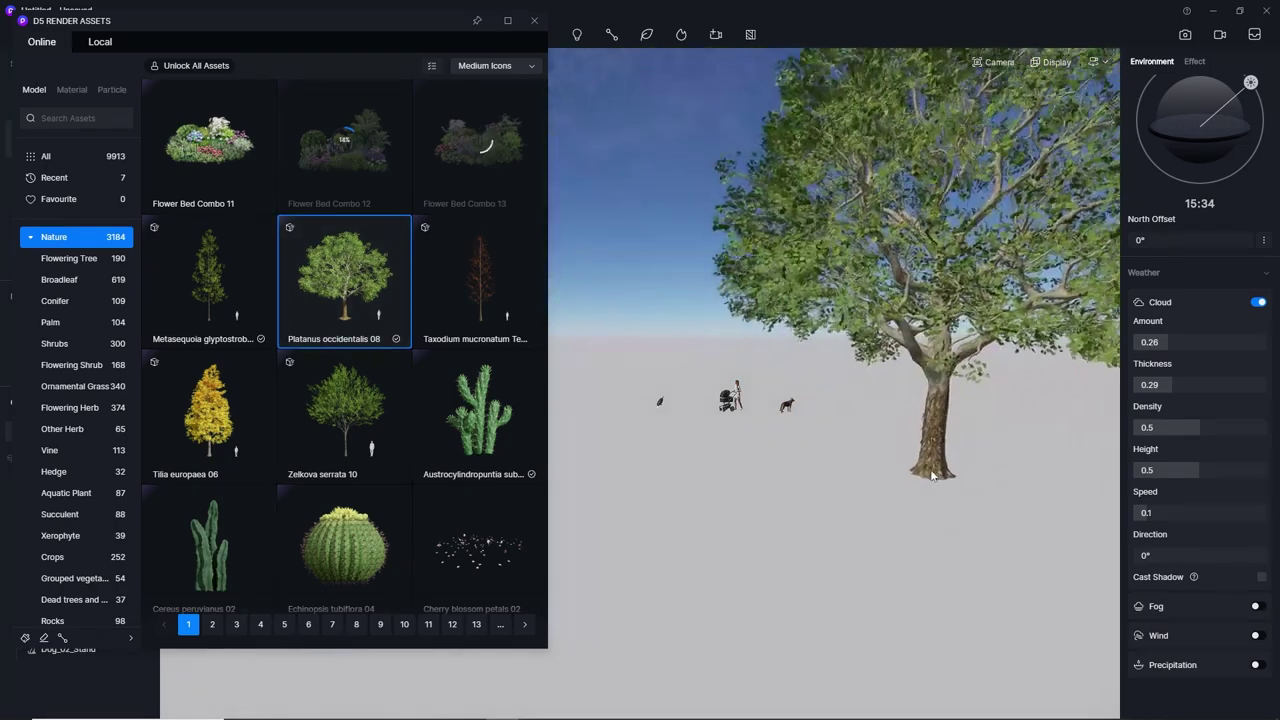
{"action": "left_click", "coordinate": [700, 452]}
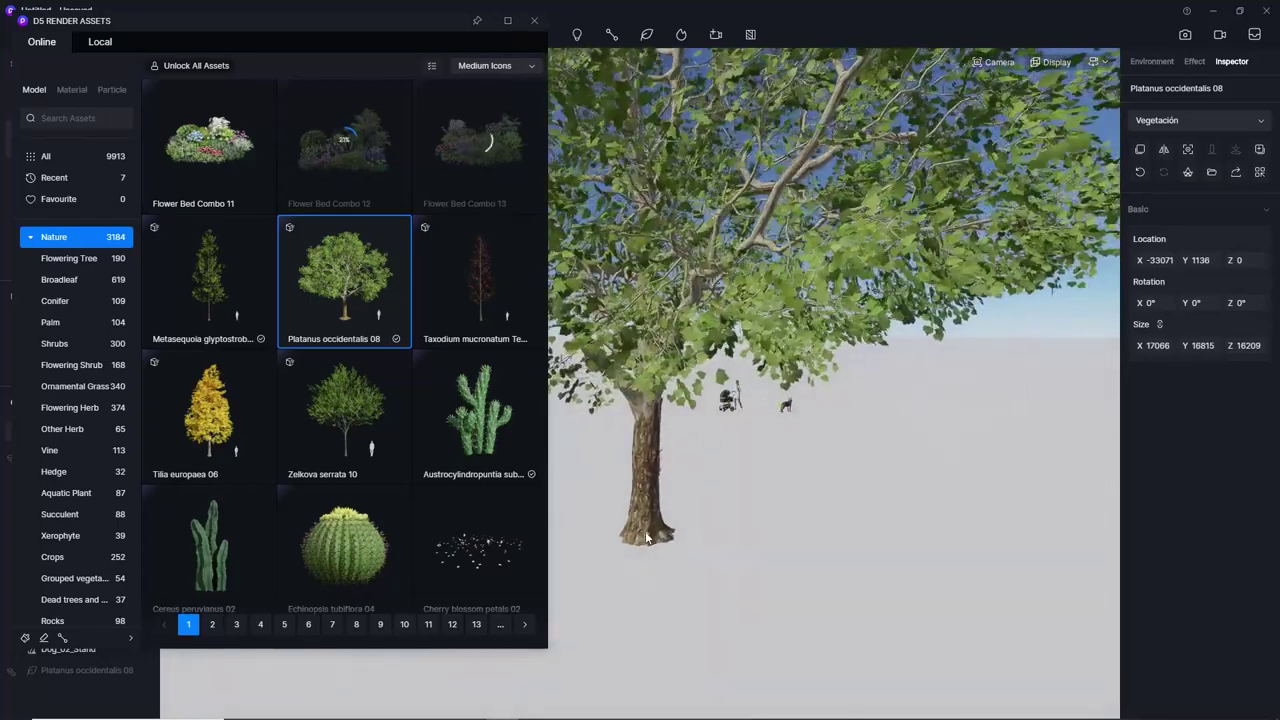
{"action": "left_click", "coordinate": [534, 20]}
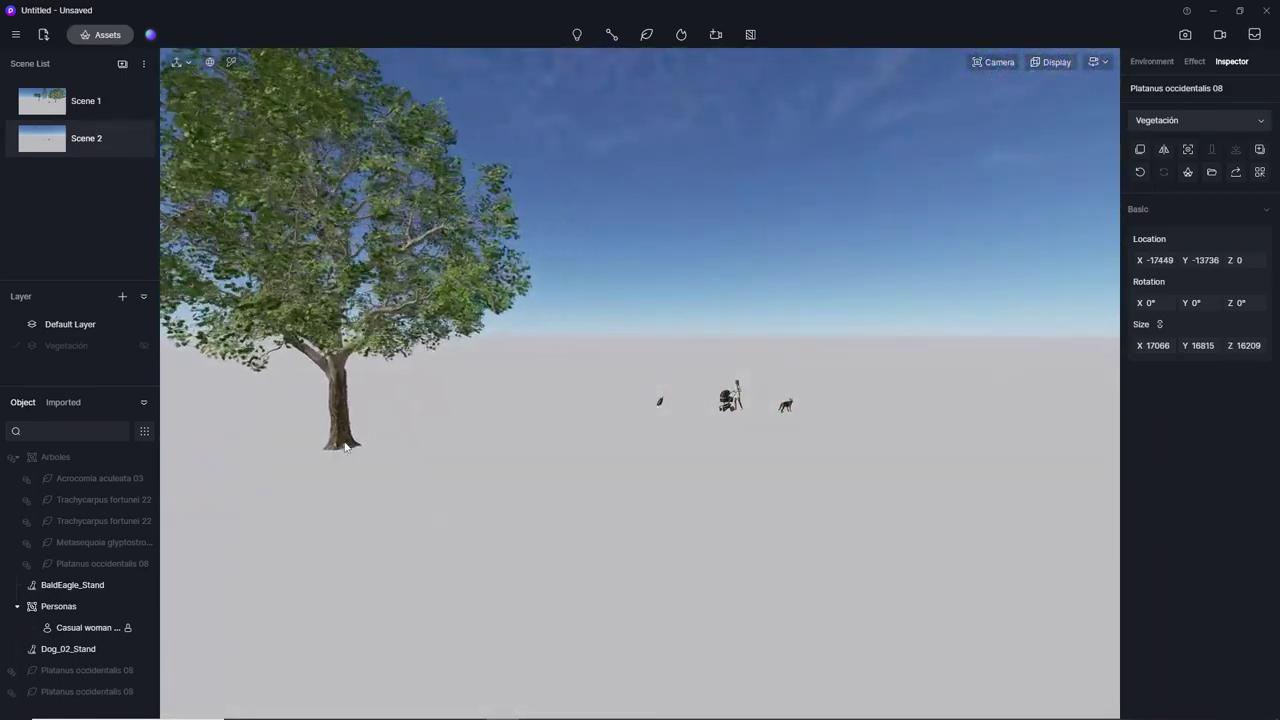
Place a second Platanus tree at the left, then move both Platanus trees onto Default Layer.
{"action": "left_click", "coordinate": [57, 690]}
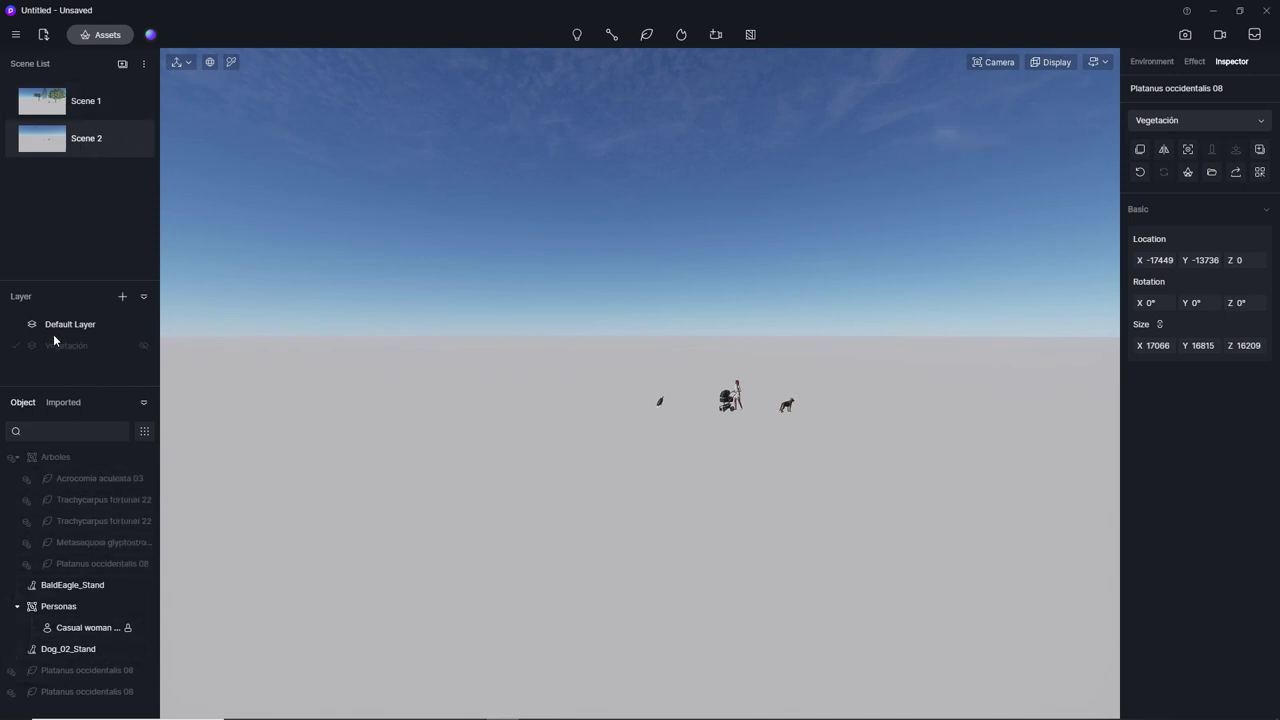
{"action": "left_click", "coordinate": [64, 672]}
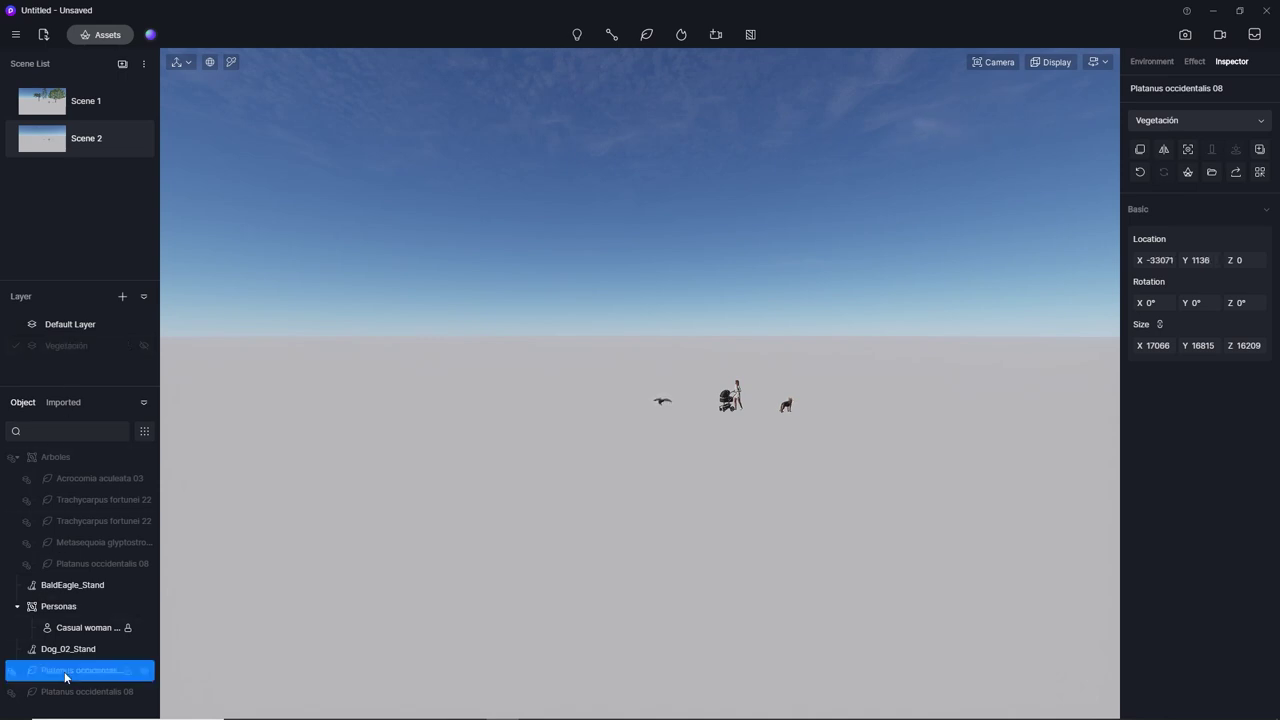
{"action": "left_click", "coordinate": [145, 672]}
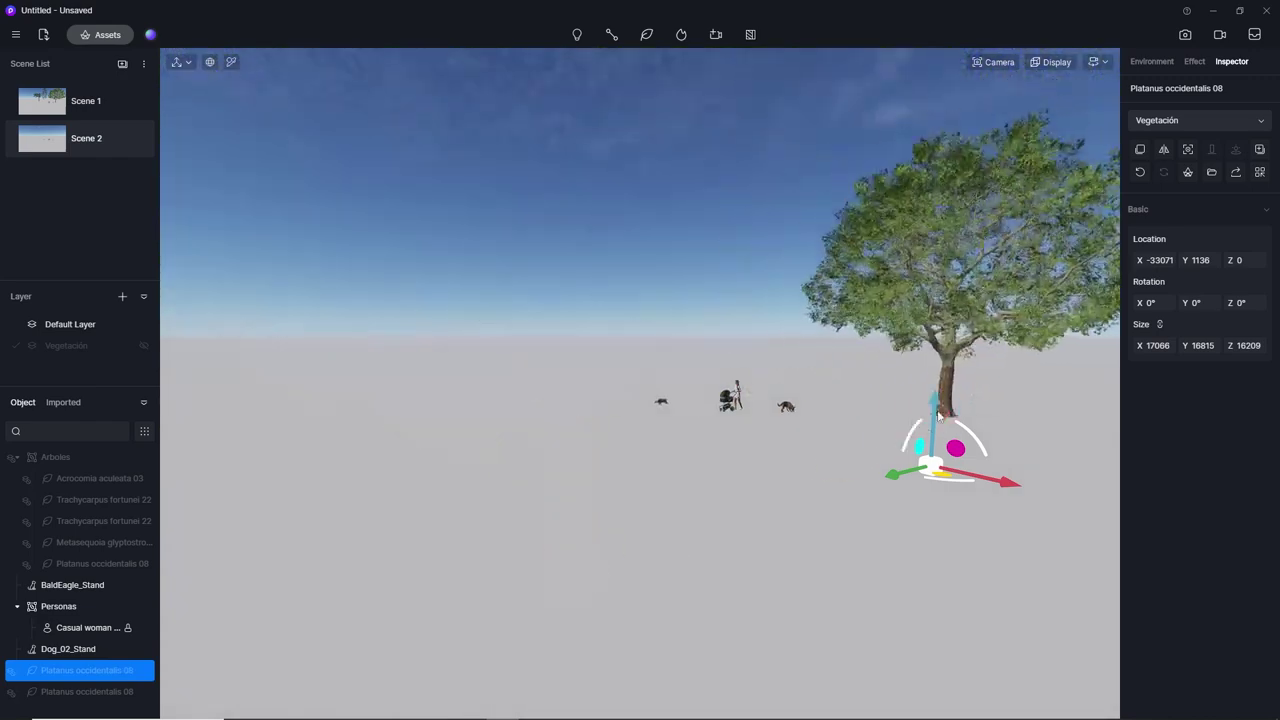
{"action": "key", "text": "Down"}
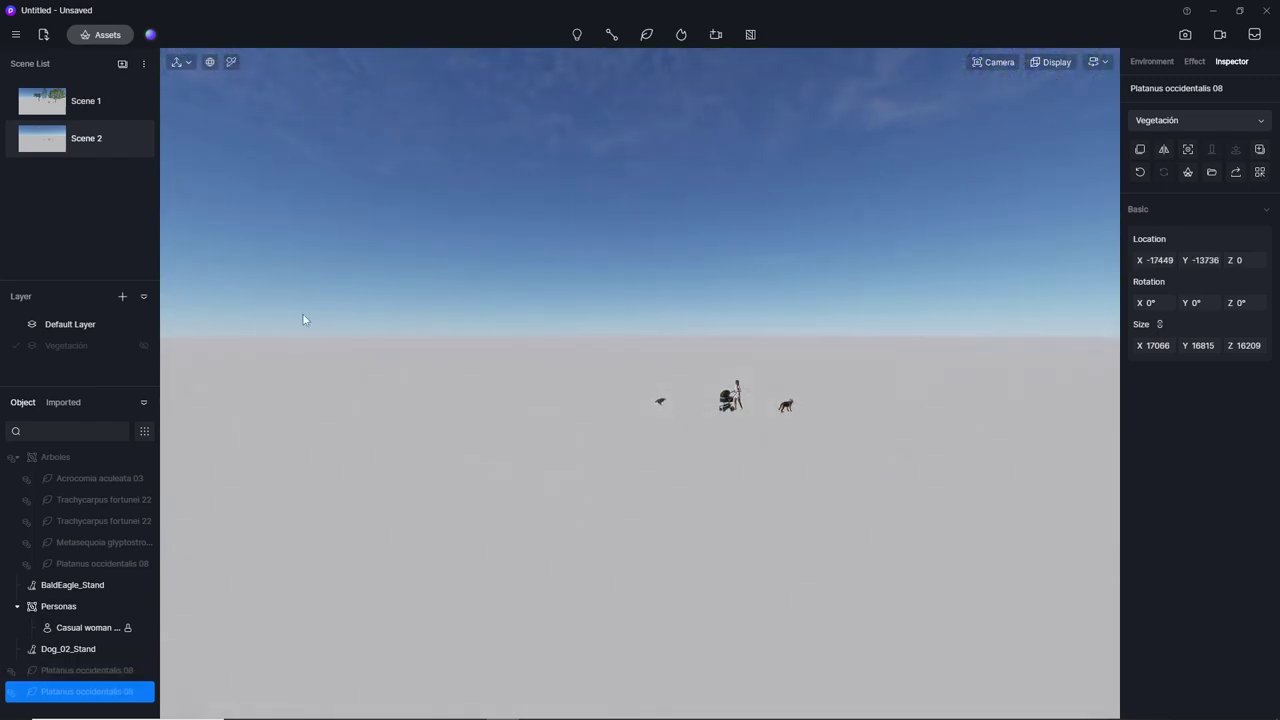
{"action": "left_click", "coordinate": [103, 668]}
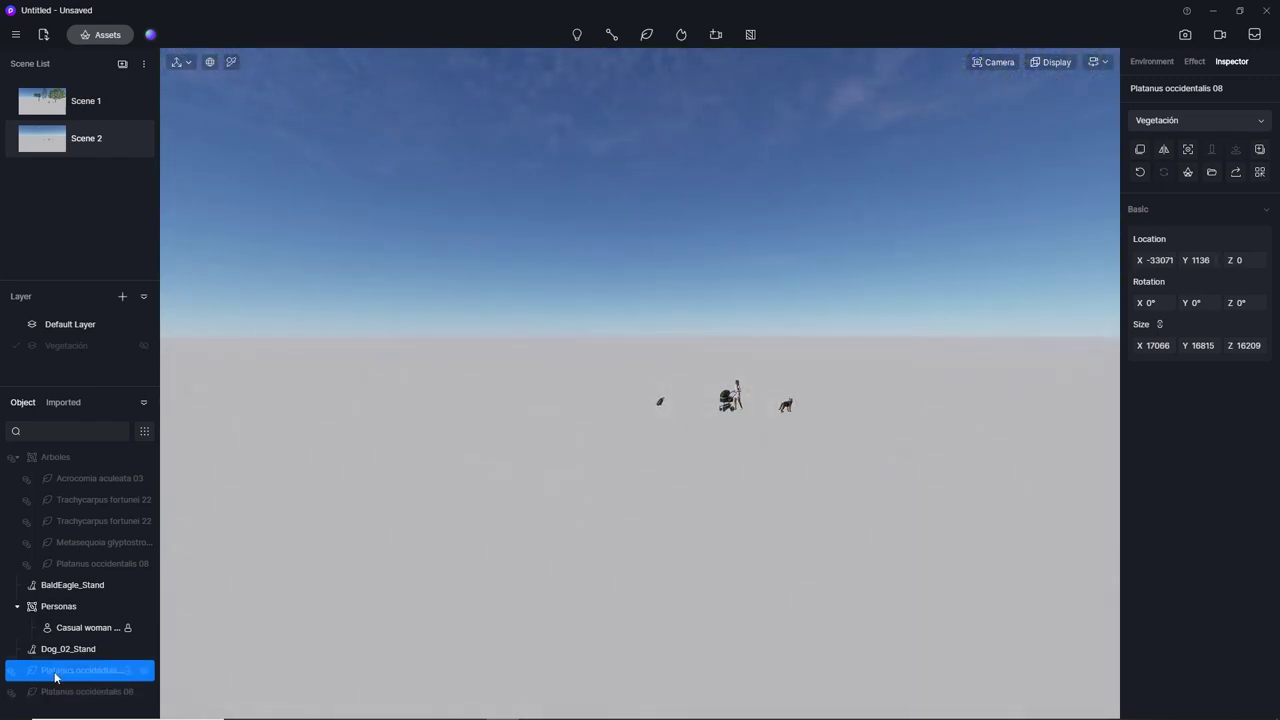
{"action": "left_click_drag", "start_coordinate": [58, 677], "coordinate": [69, 526]}
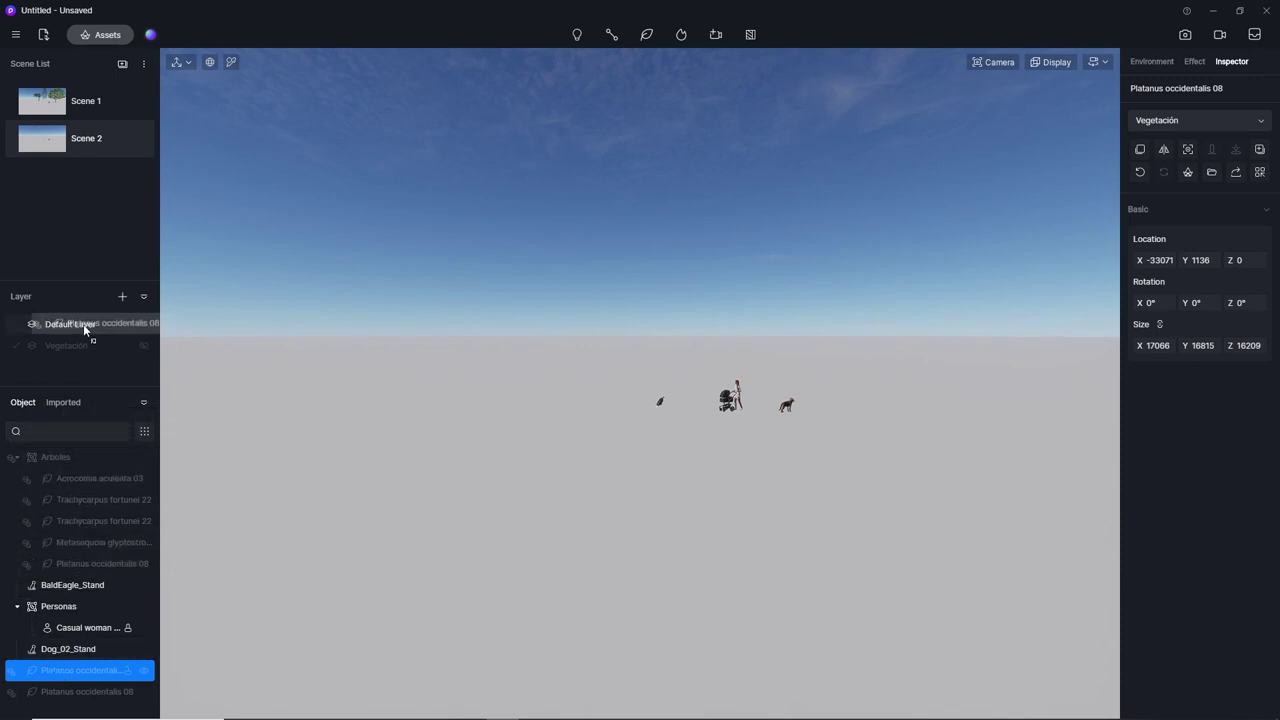
{"action": "left_click_drag", "start_coordinate": [83, 339], "coordinate": [83, 324]}
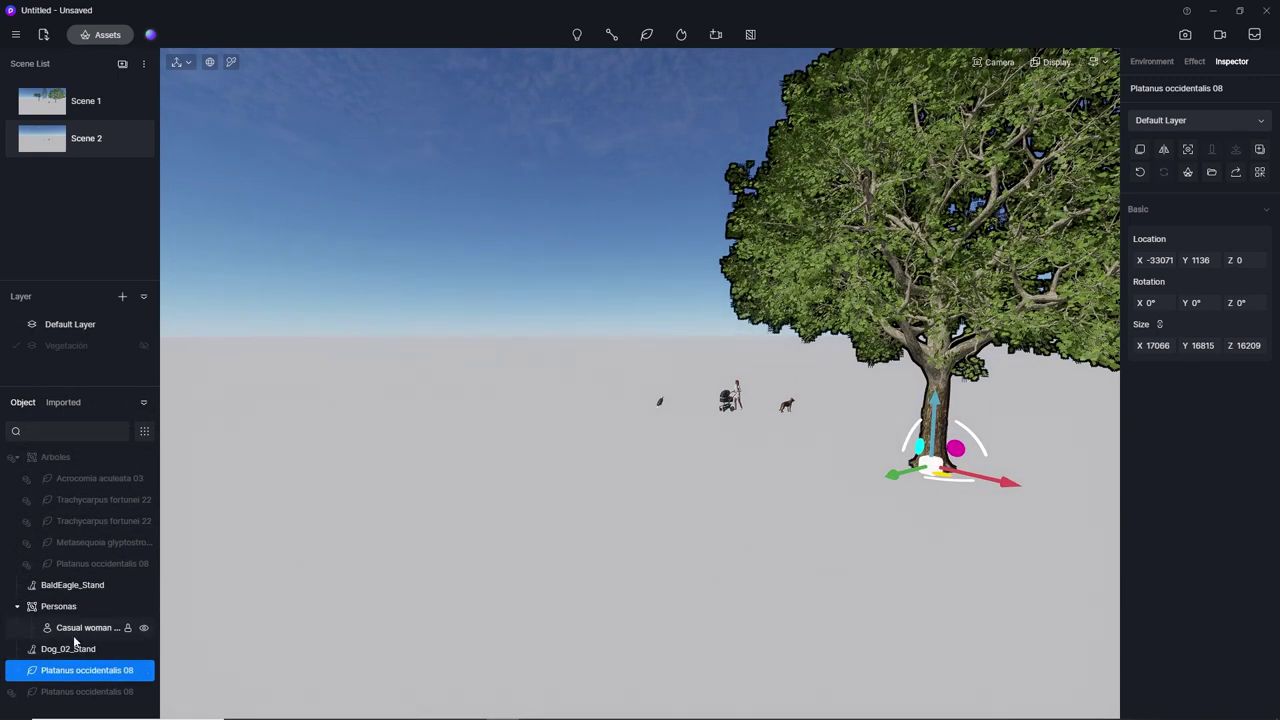
{"action": "left_click_drag", "start_coordinate": [70, 692], "coordinate": [77, 322]}
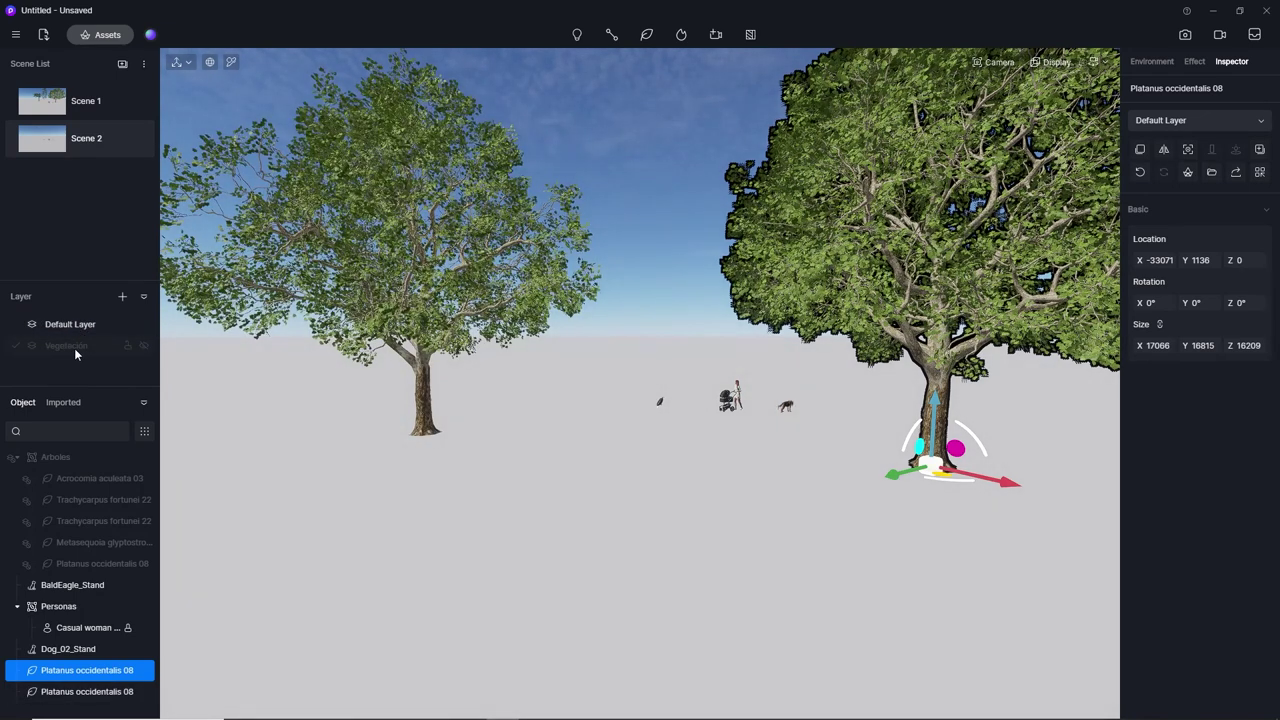
{"action": "left_click", "coordinate": [52, 459]}
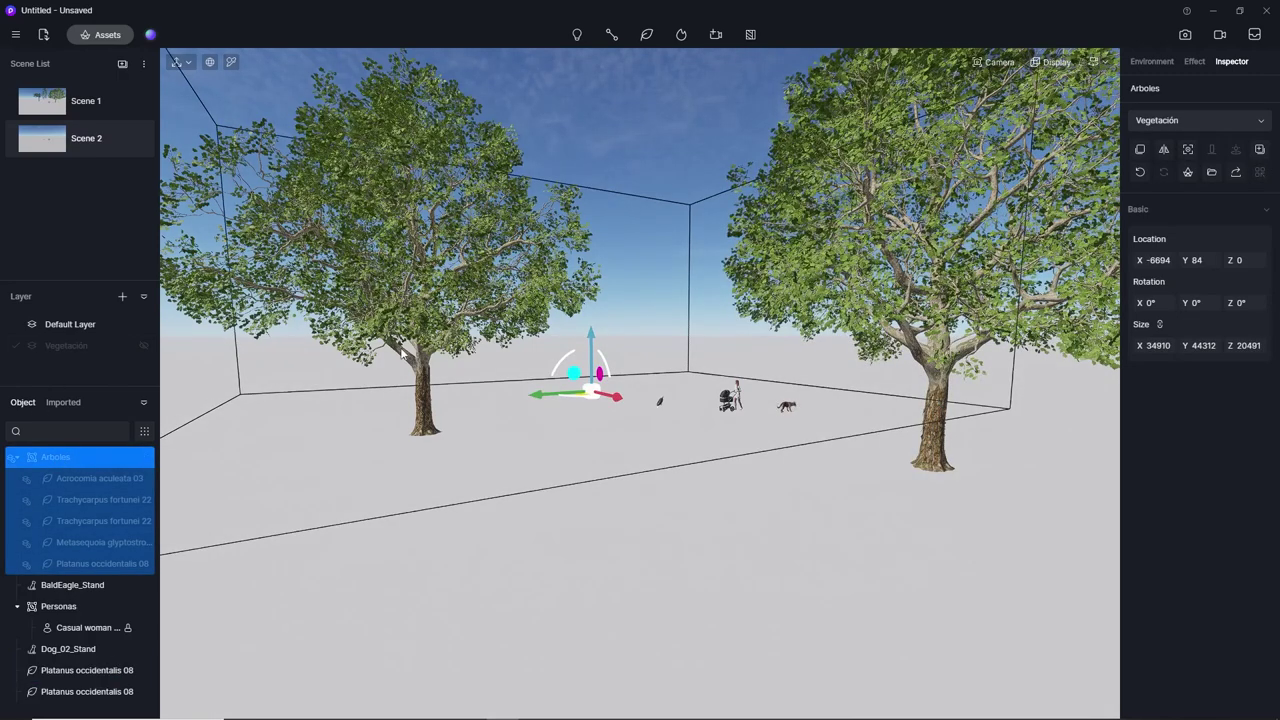
{"action": "left_click", "coordinate": [143, 345]}
{"action": "left_click", "coordinate": [143, 345]}
{"action": "left_click", "coordinate": [143, 345]}
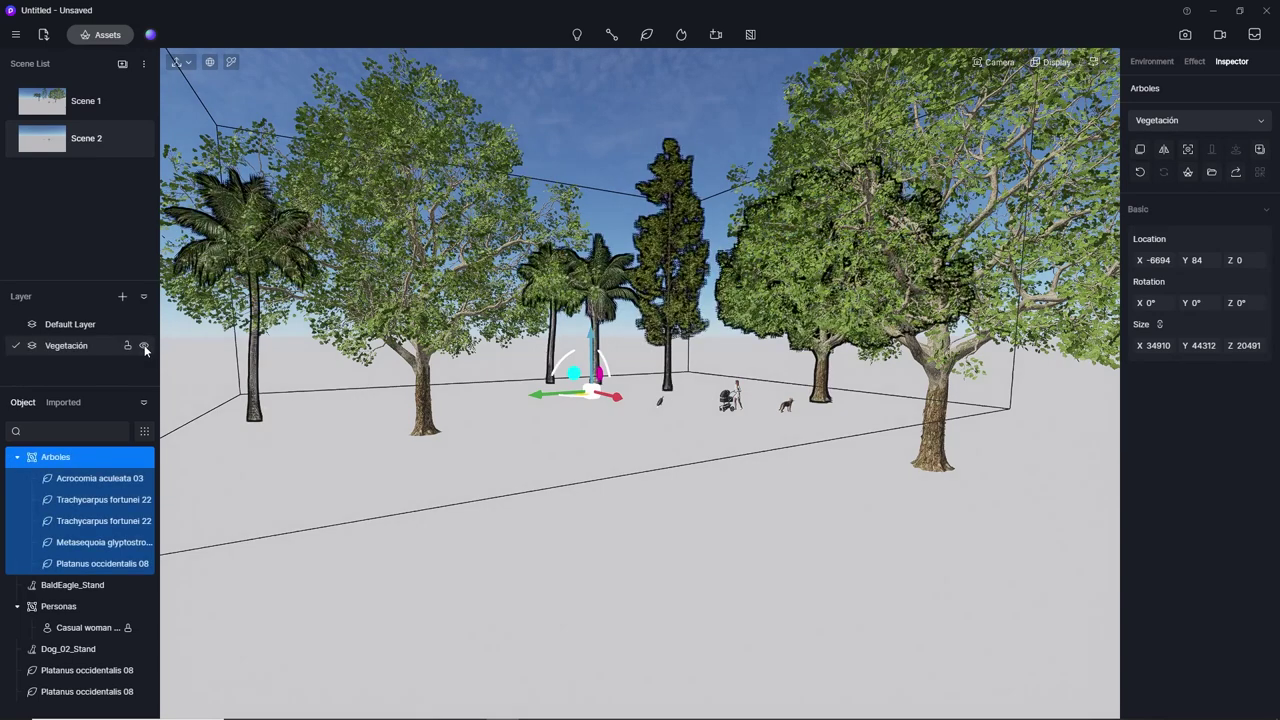
{"action": "left_click", "coordinate": [143, 345]}
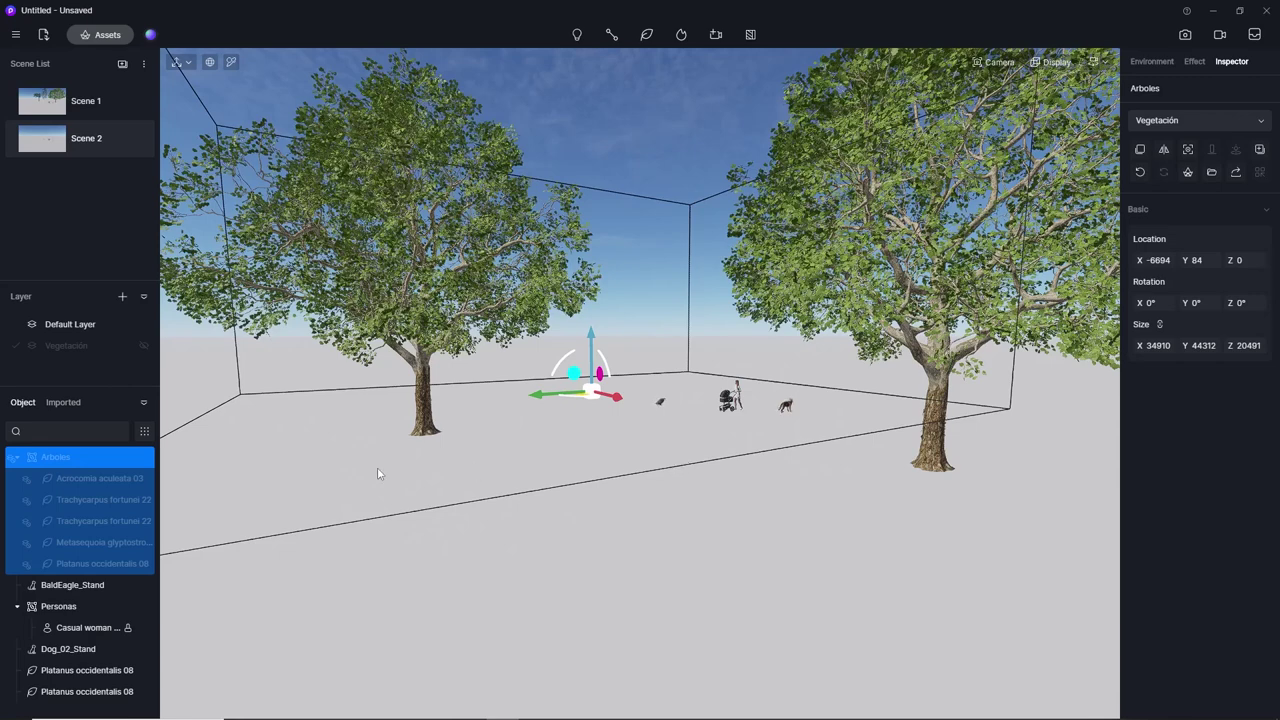
{"action": "left_click", "coordinate": [72, 672]}
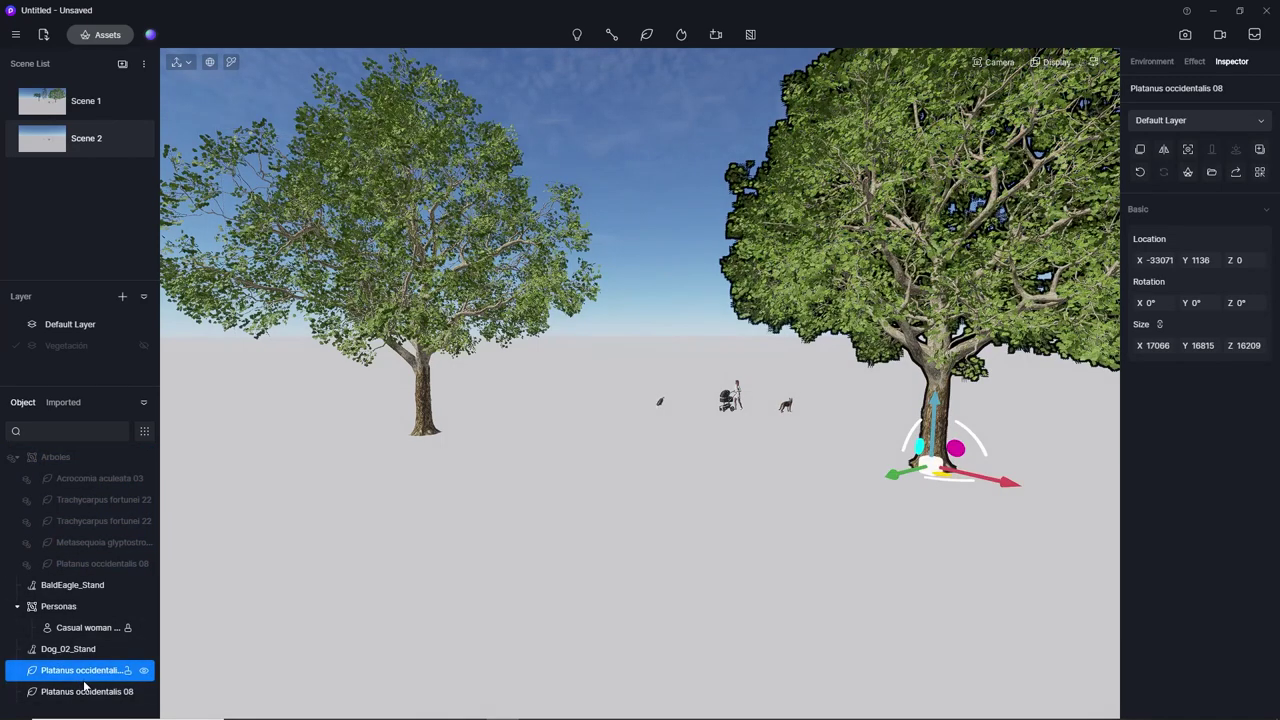
Group both Platanus trees, name the group 'Arboles 2', and move it to the list top.
{"action": "left_click", "coordinate": [84, 692], "text": "ctrl"}
{"action": "right_click", "coordinate": [86, 691]}
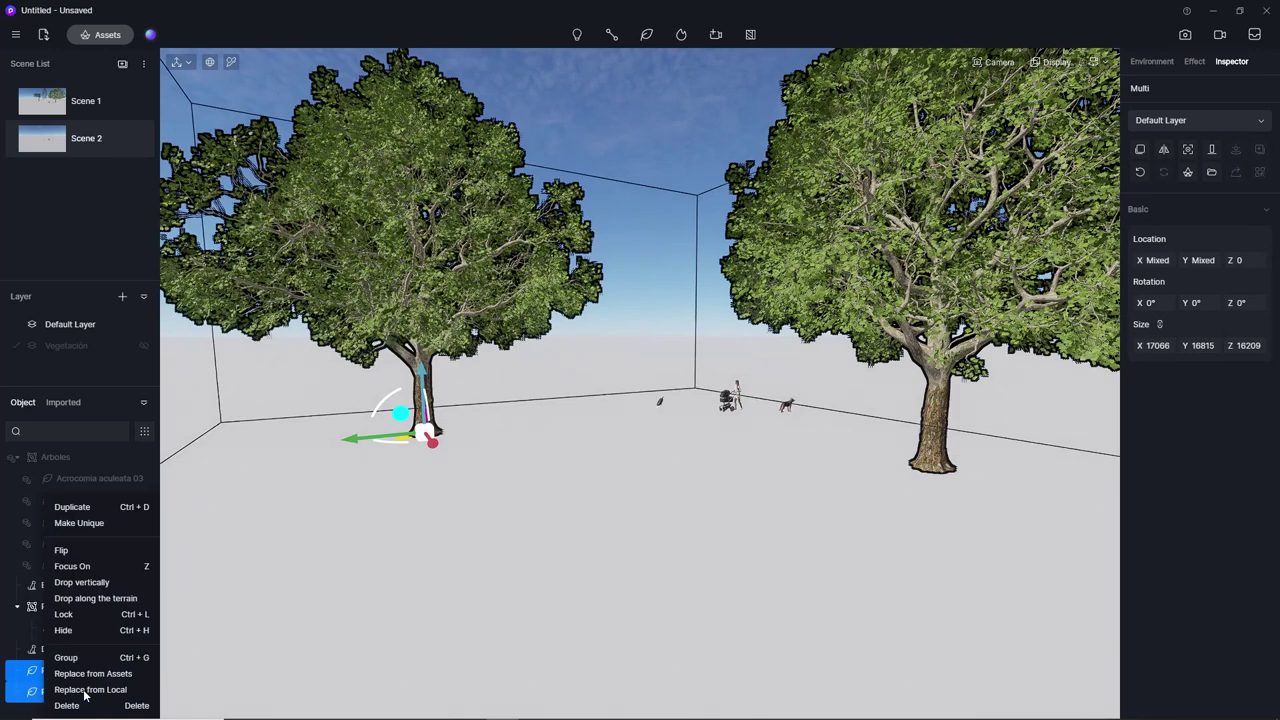
{"action": "left_click", "coordinate": [112, 657]}
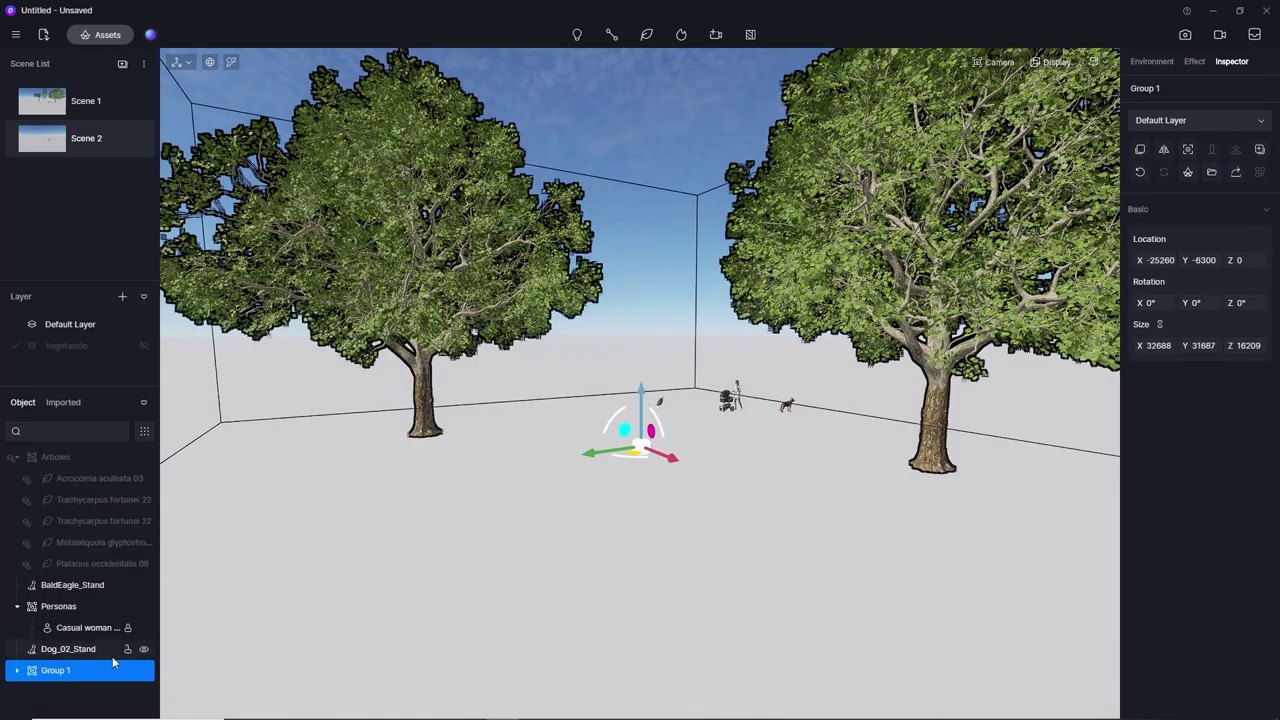
{"action": "double_click", "coordinate": [79, 675]}
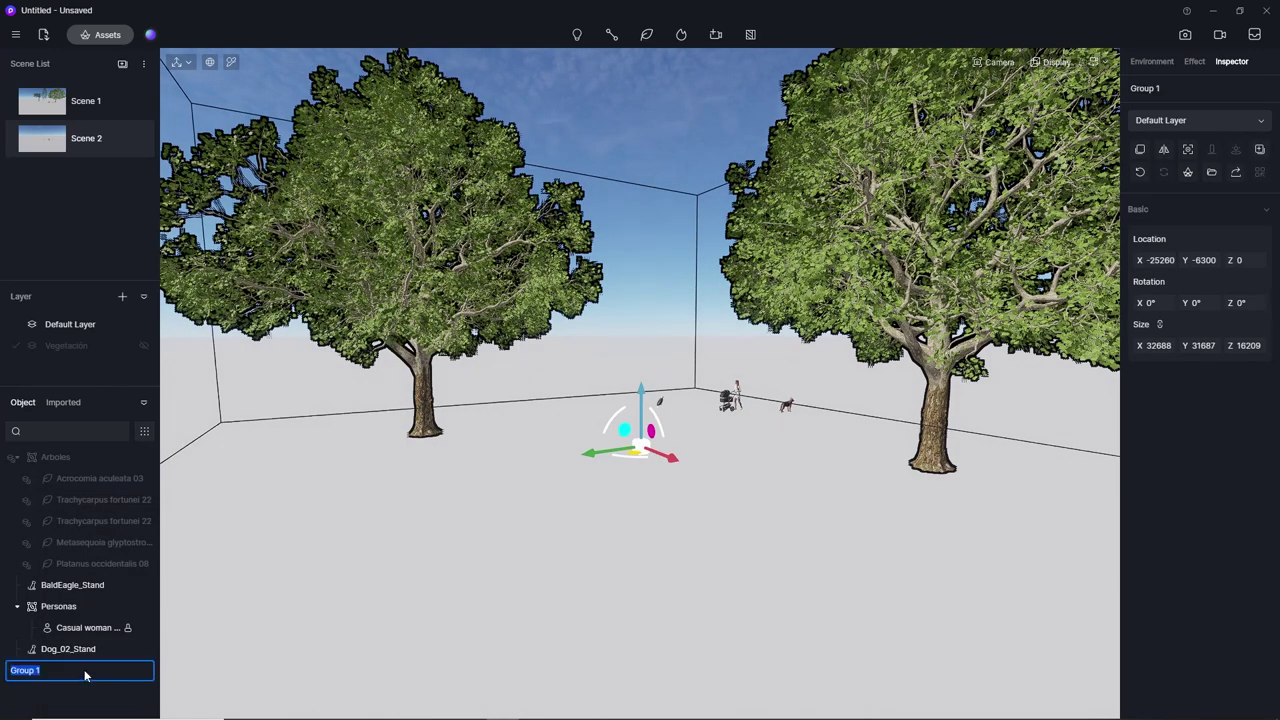
{"action": "type", "text": "Arboles"}
{"action": "key", "text": "Return"}
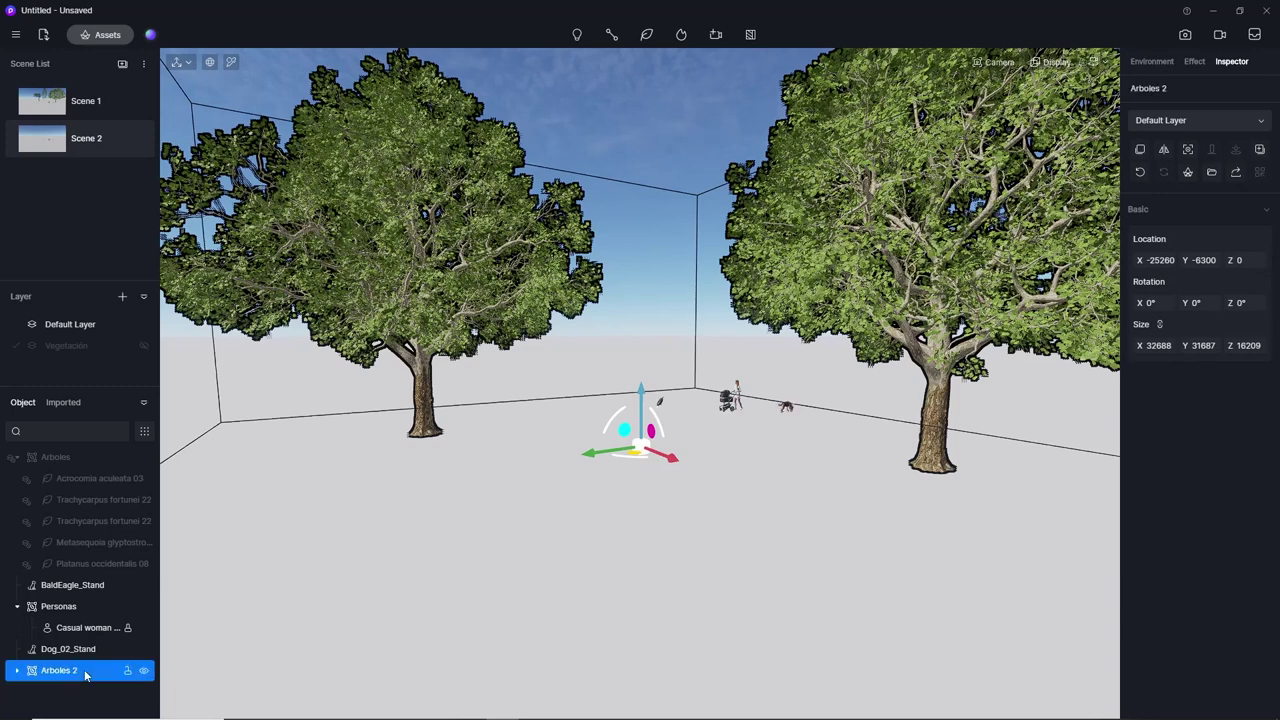
{"action": "left_click_drag", "start_coordinate": [85, 675], "coordinate": [93, 456]}
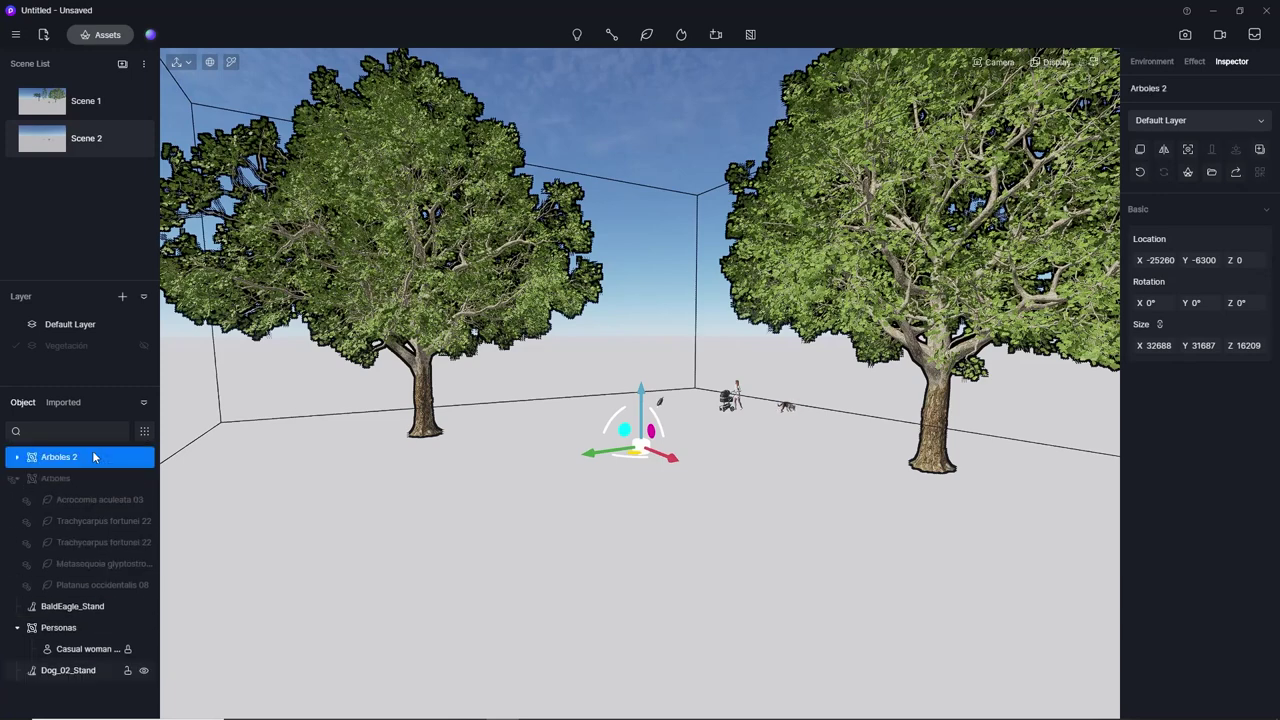
{"action": "left_click", "coordinate": [58, 479]}
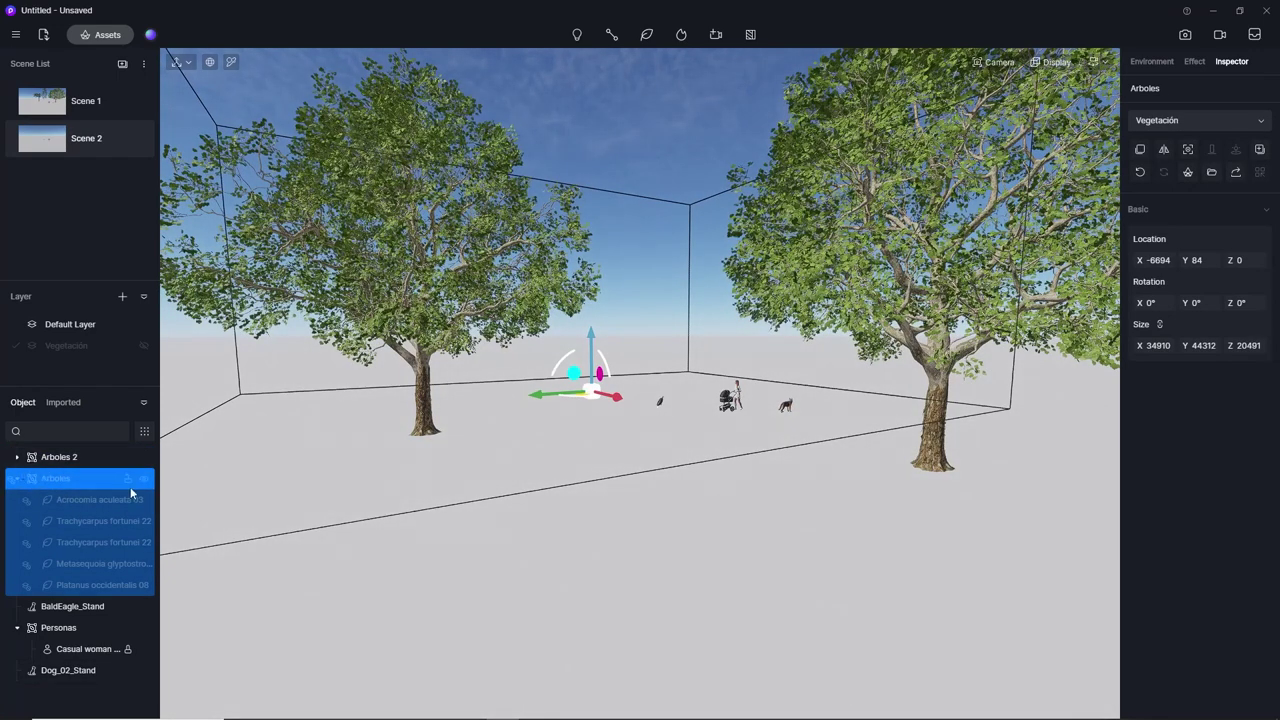
Toggle the Vegetación layer's visibility to compare, leaving it hidden.
{"action": "left_click", "coordinate": [143, 347]}
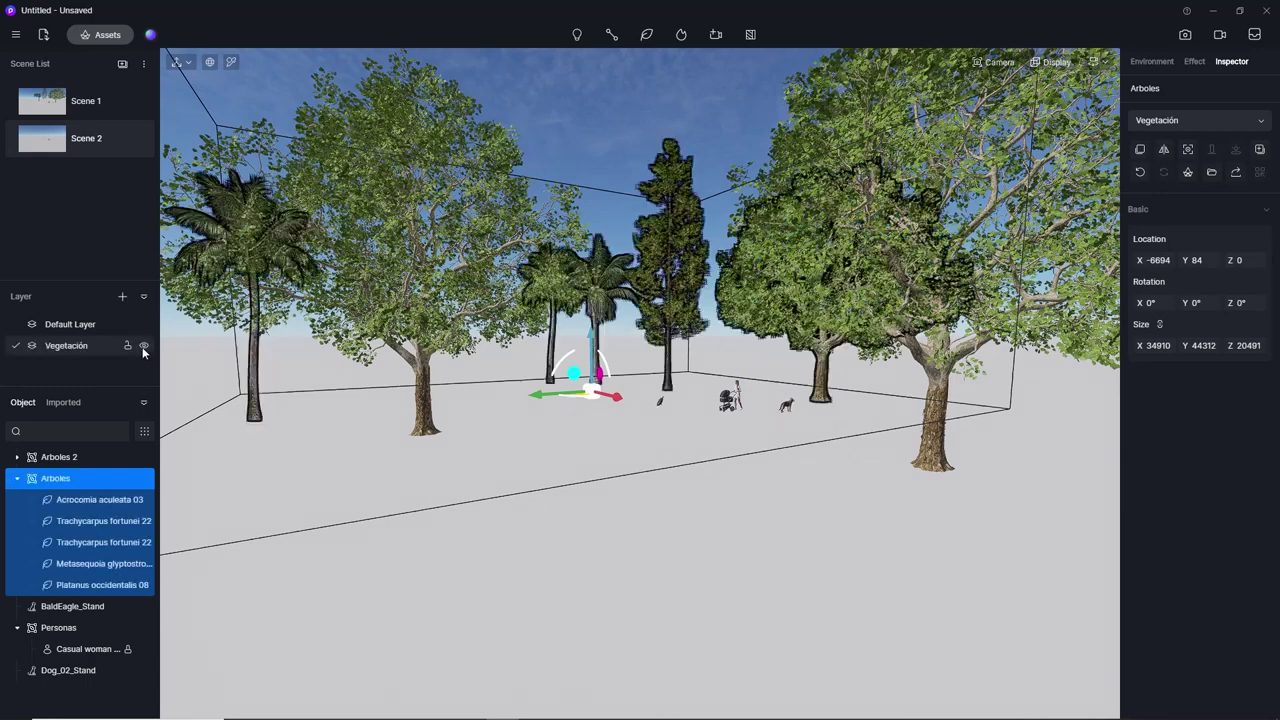
{"action": "left_click", "coordinate": [143, 347]}
{"action": "left_click", "coordinate": [143, 347]}
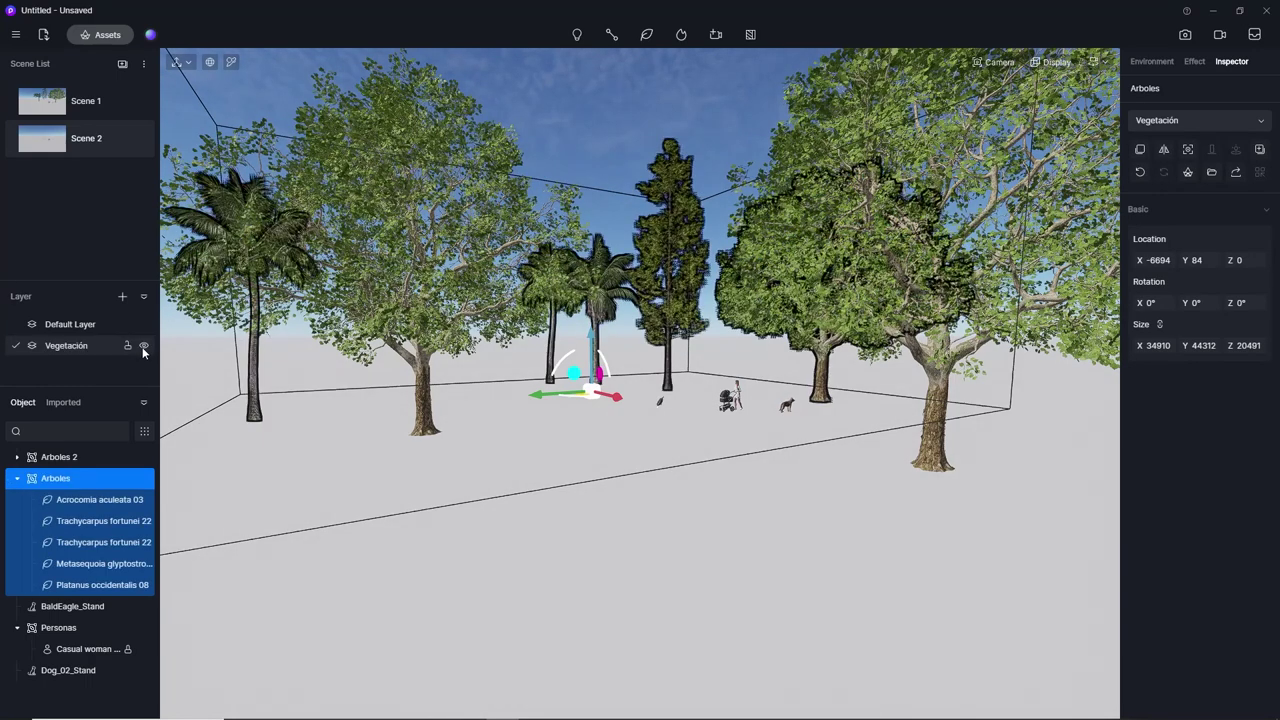
{"action": "left_click", "coordinate": [143, 347]}
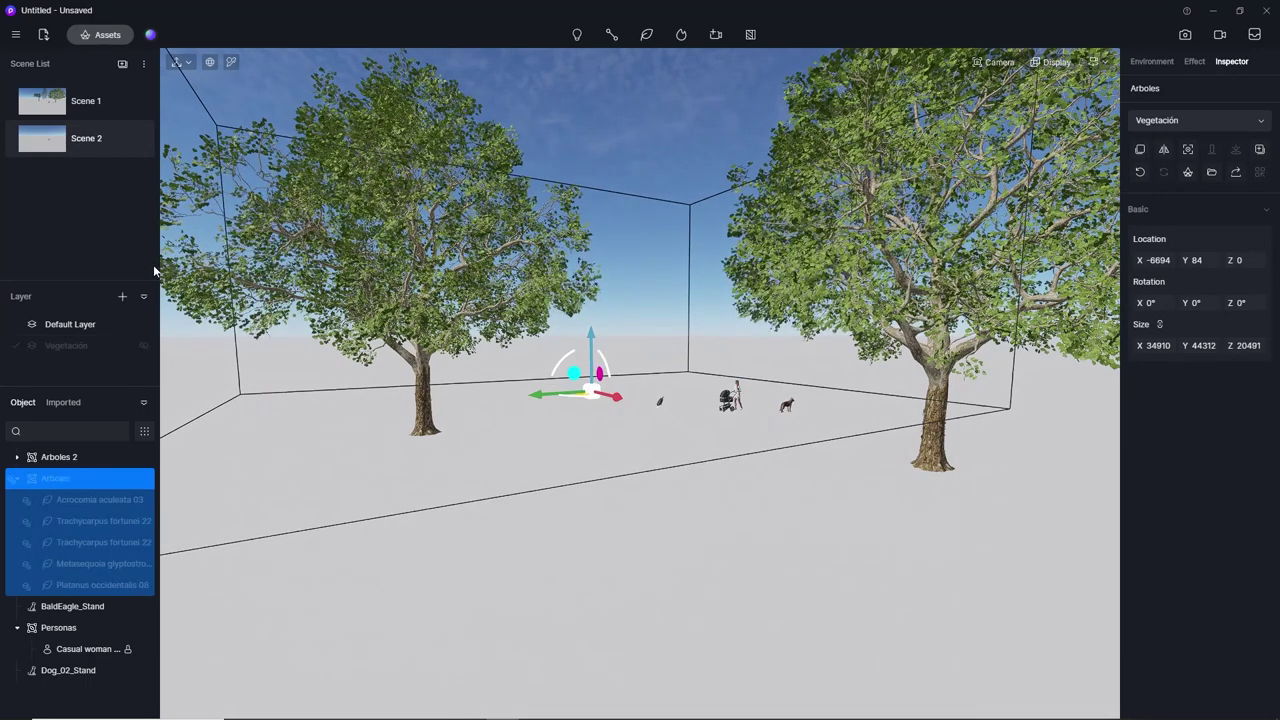
Switch to Scene 1 and move the camera closer, tilting and turning it toward the trees.
{"action": "mouse_move", "coordinate": [99, 499]}
{"action": "left_click", "coordinate": [55, 108]}
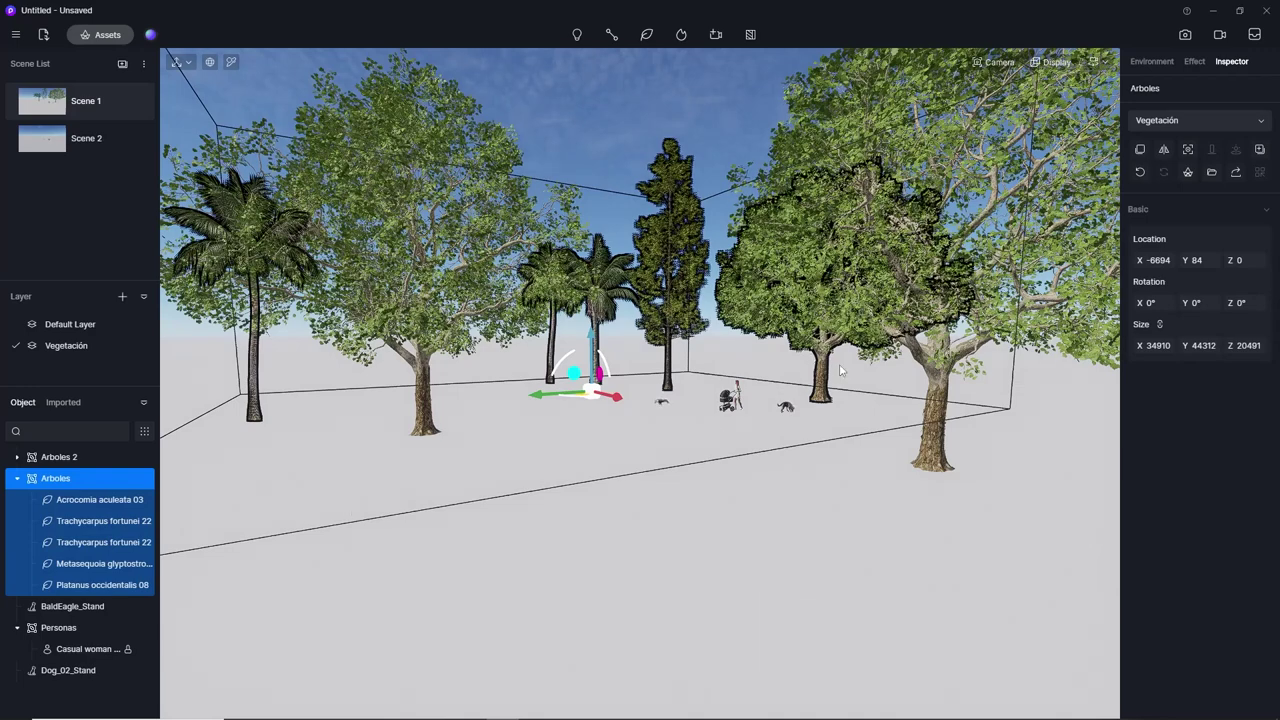
{"action": "right_click_drag", "start_coordinate": [800, 459], "coordinate": [800, 389]}
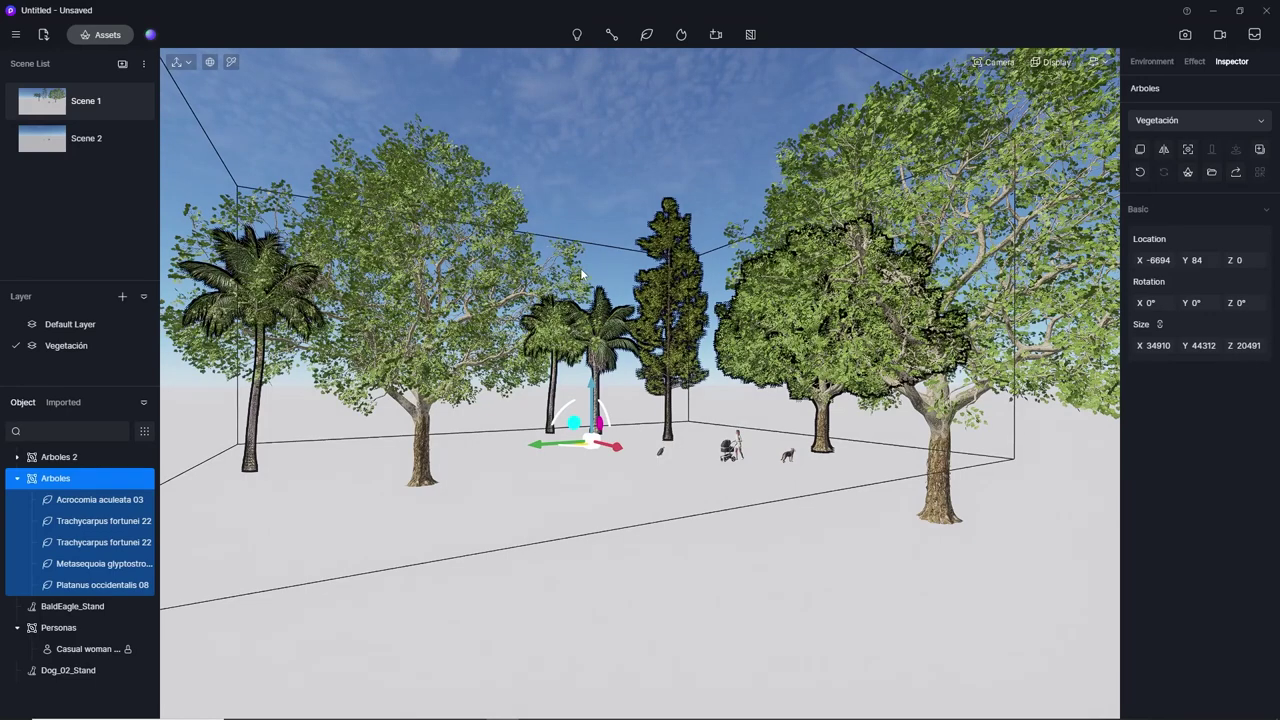
{"action": "scroll", "coordinate": [840, 400], "scroll_direction": "up", "scroll_amount": 1}
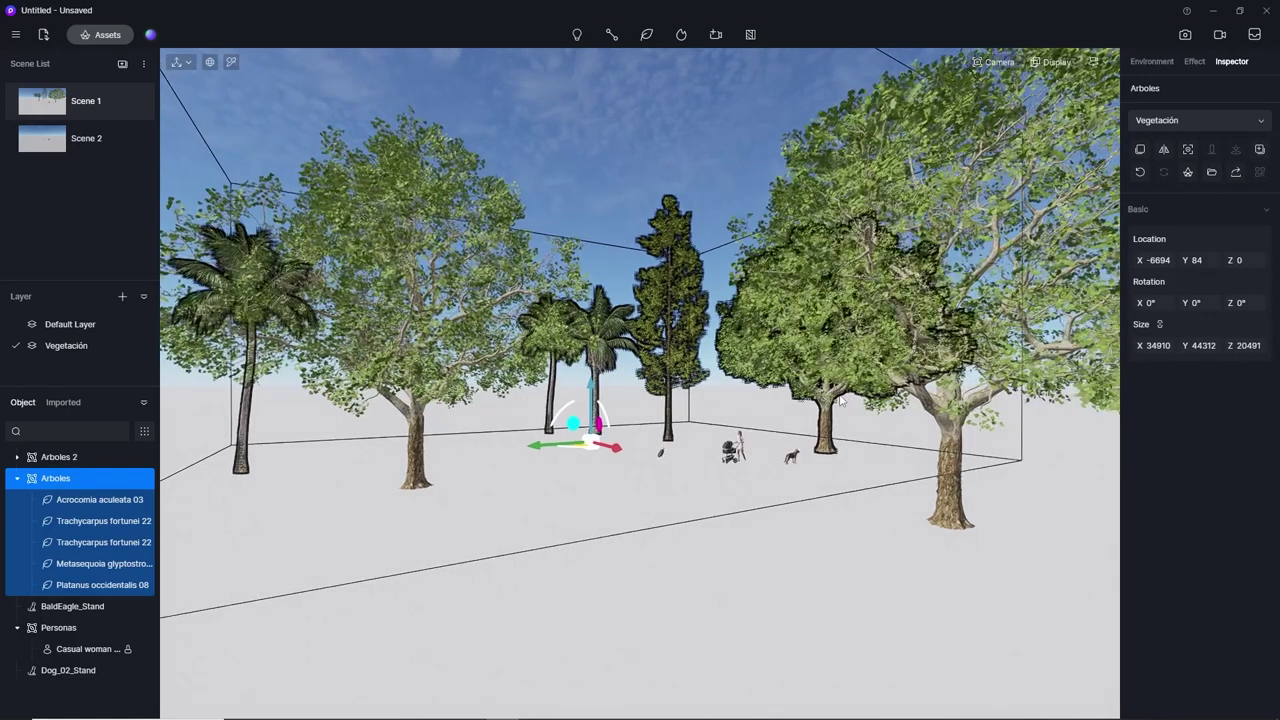
{"action": "right_click_drag", "start_coordinate": [790, 441], "coordinate": [718, 446]}
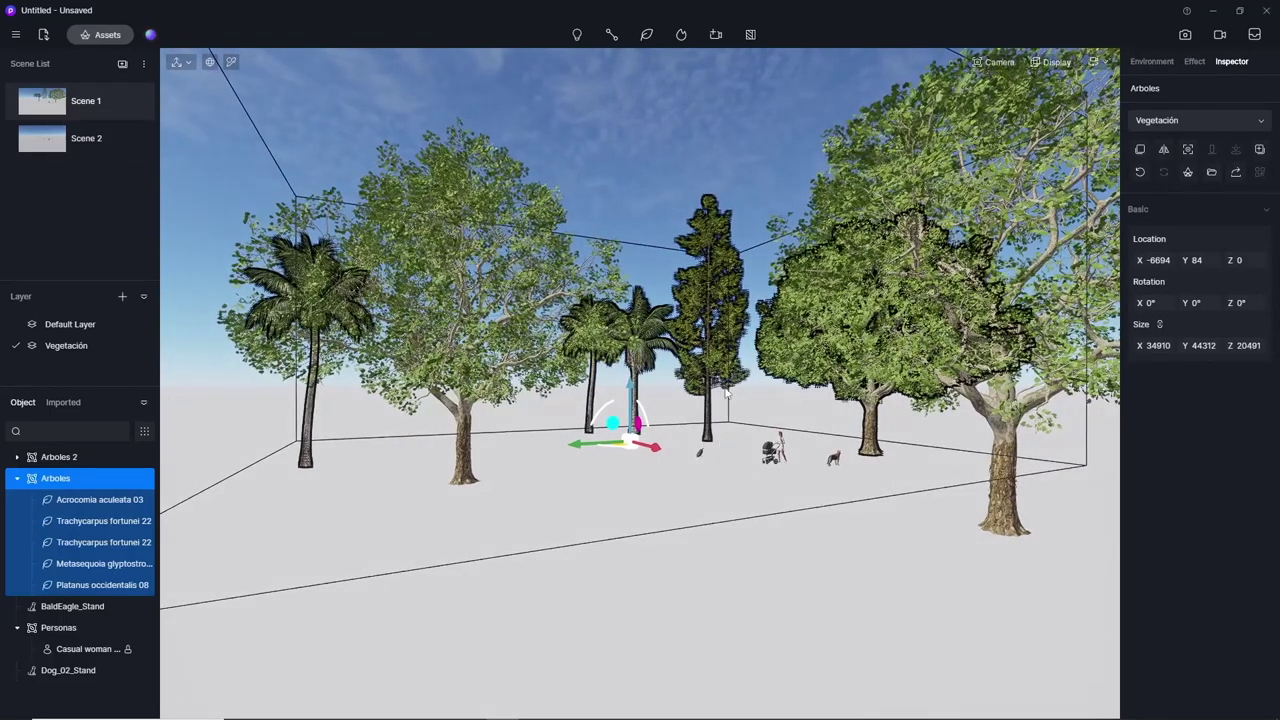
{"action": "scroll", "coordinate": [890, 370], "scroll_direction": "up", "scroll_amount": 2}
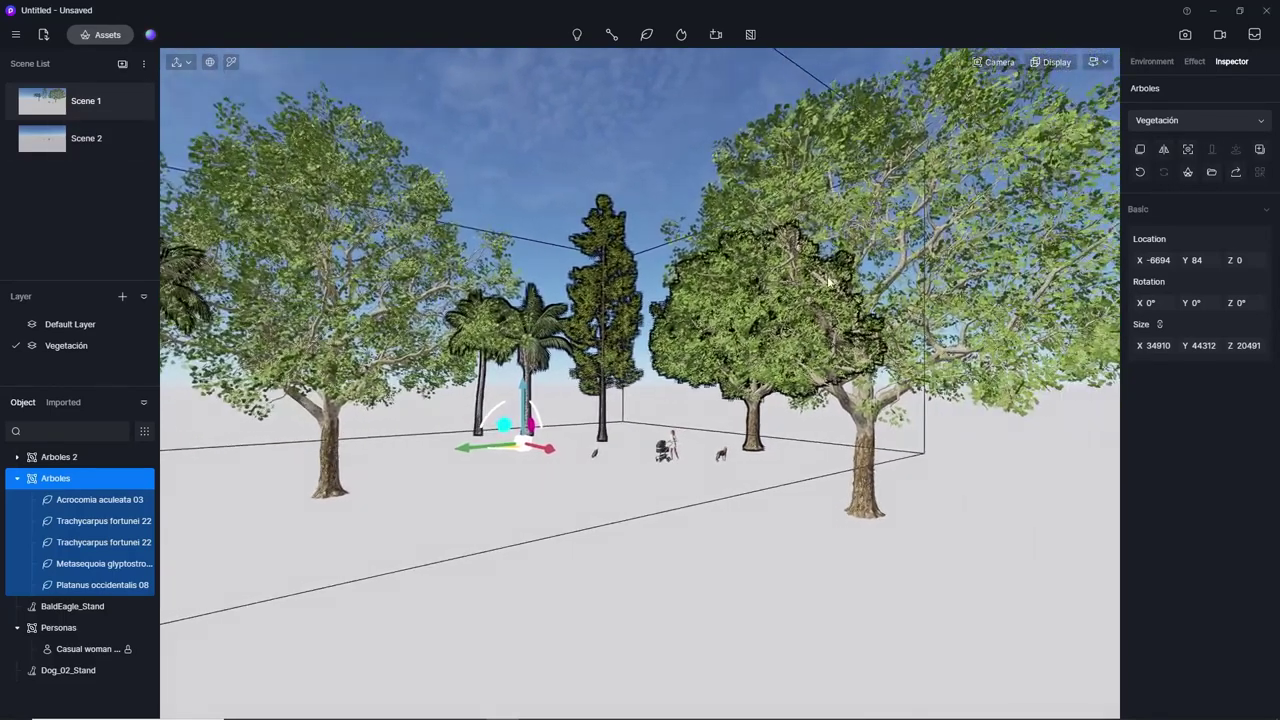
Mark Platanus occidentalis 08 as a favourite in the asset library.
{"action": "left_click", "coordinate": [113, 40]}
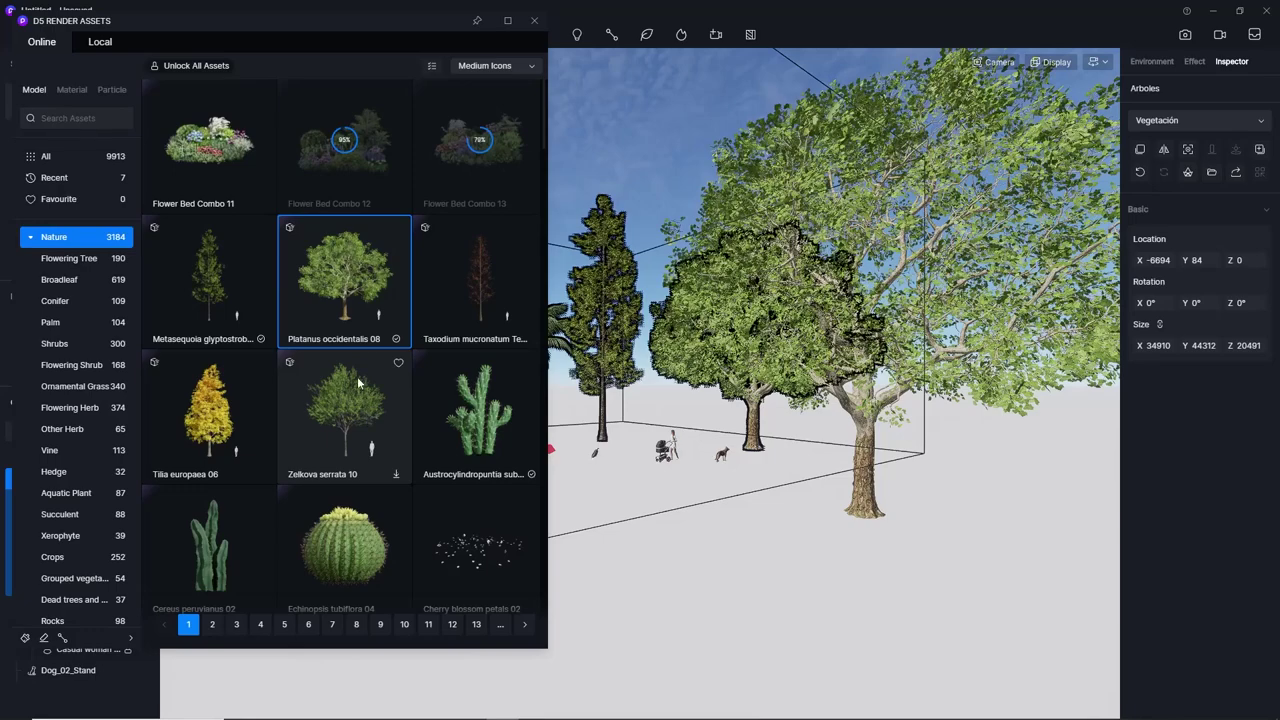
{"action": "scroll", "coordinate": [1094, 177], "scroll_direction": "up", "scroll_amount": 2}
{"action": "scroll", "coordinate": [1094, 177], "scroll_direction": "up", "scroll_amount": 2}
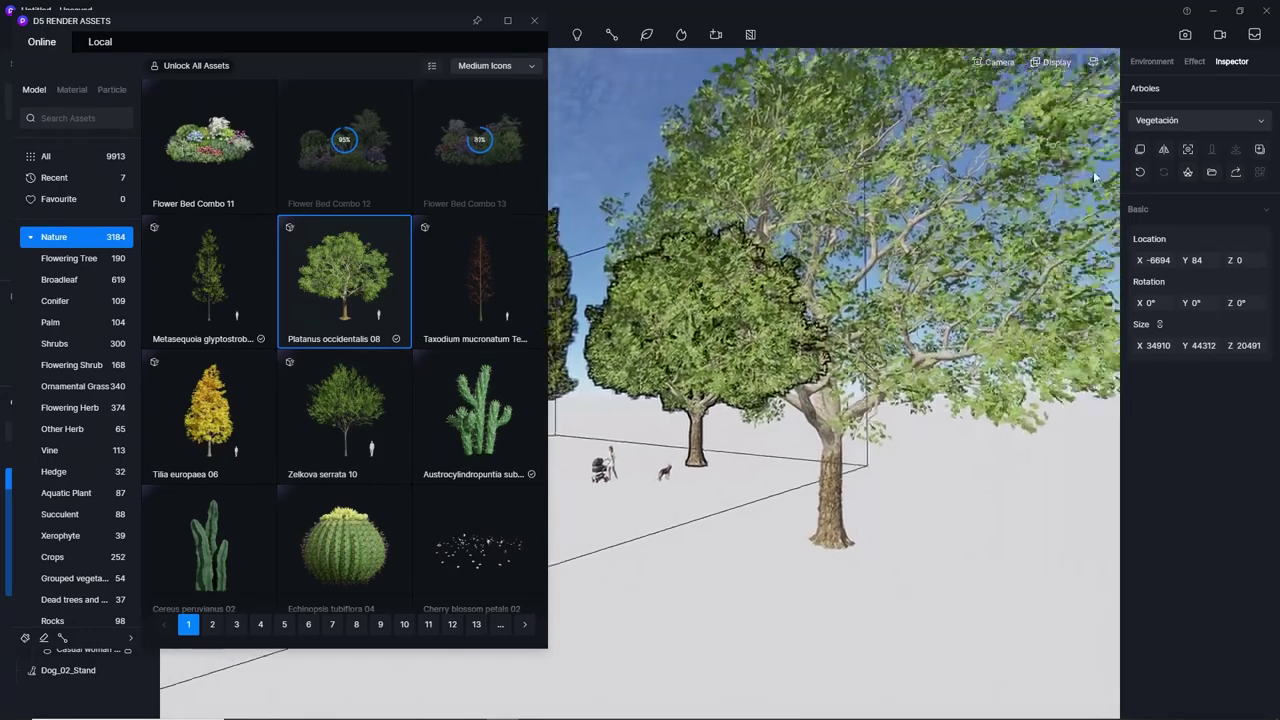
{"action": "scroll", "coordinate": [1094, 177], "scroll_direction": "up", "scroll_amount": 2}
{"action": "scroll", "coordinate": [1094, 177], "scroll_direction": "up", "scroll_amount": 2}
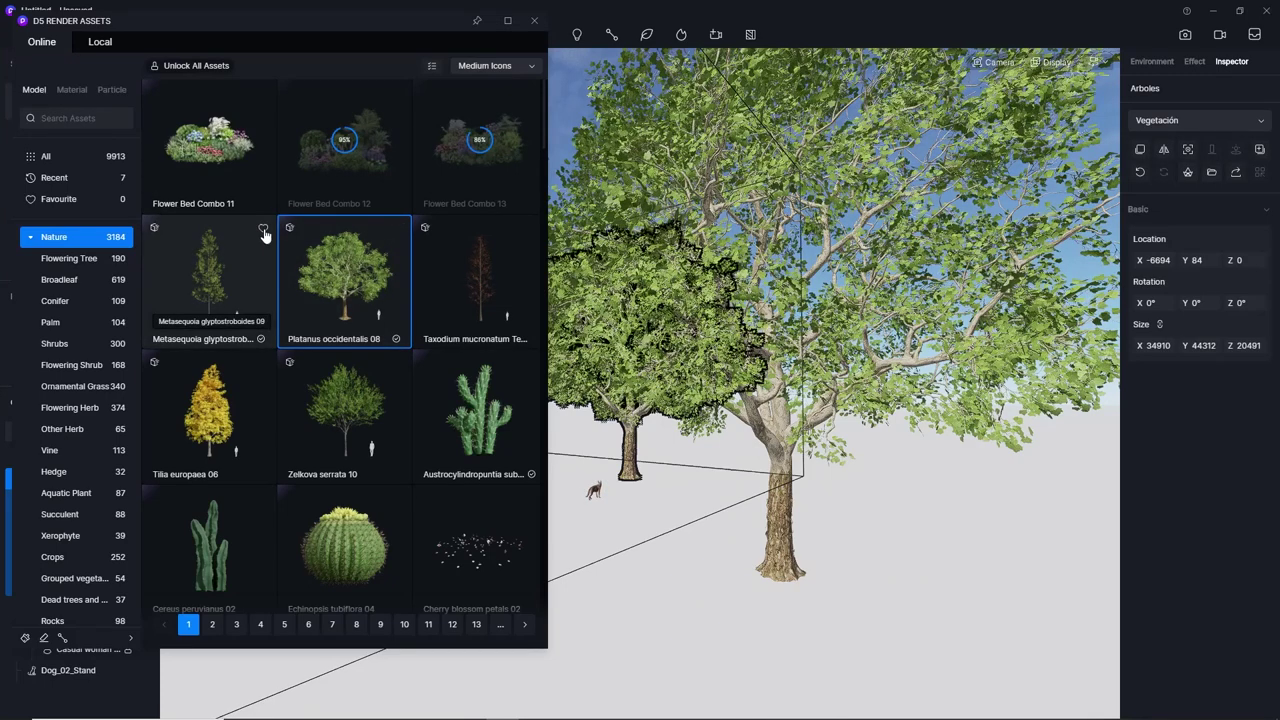
{"action": "left_click", "coordinate": [399, 228]}
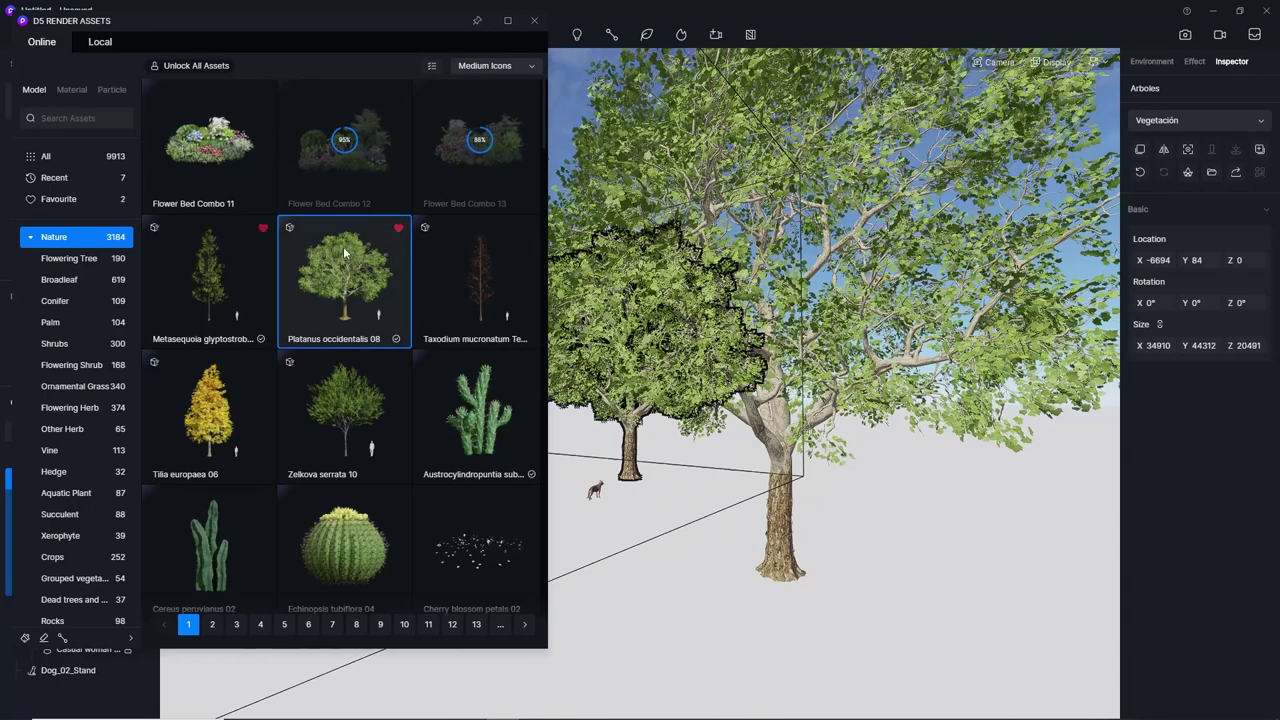
{"action": "mouse_move", "coordinate": [209, 410]}
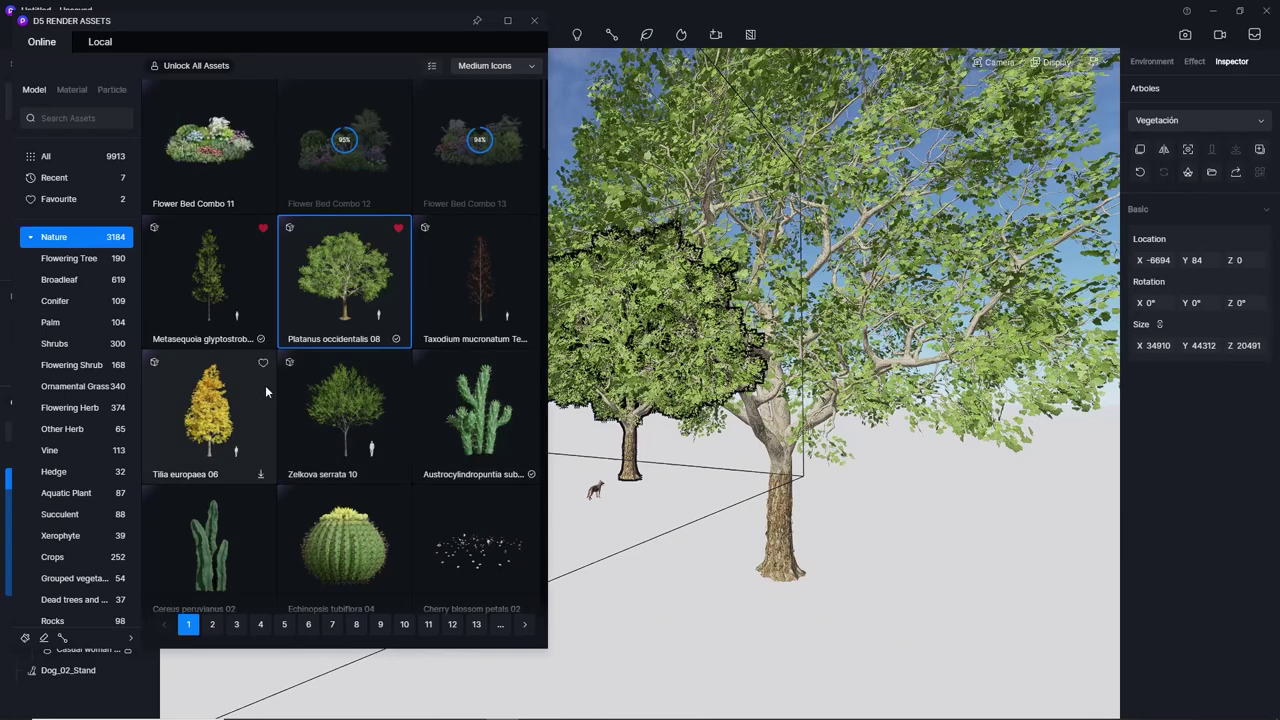
Browse the tree assets for Metasequoia glyptostroboides 09, clear the selection, and close the library.
{"action": "scroll", "coordinate": [365, 344], "scroll_direction": "down", "scroll_amount": 1}
{"action": "scroll", "coordinate": [395, 325], "scroll_direction": "down", "scroll_amount": 1}
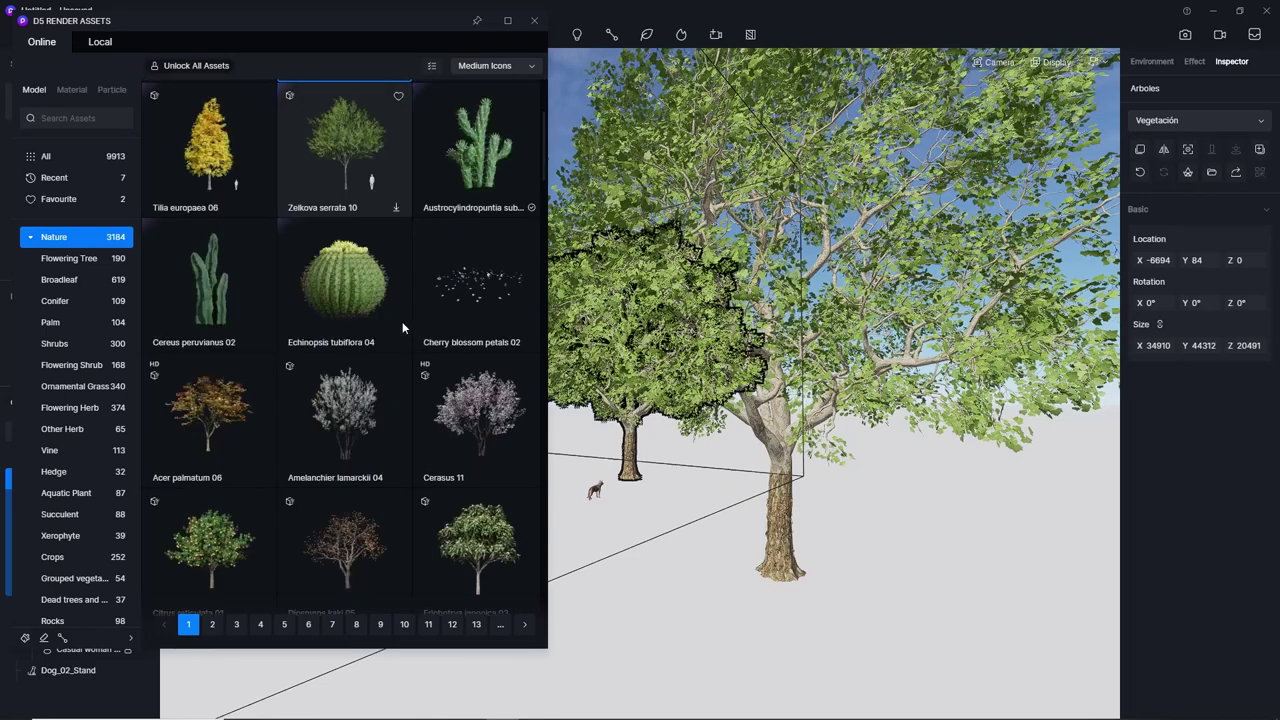
{"action": "scroll", "coordinate": [405, 320], "scroll_direction": "down", "scroll_amount": 1}
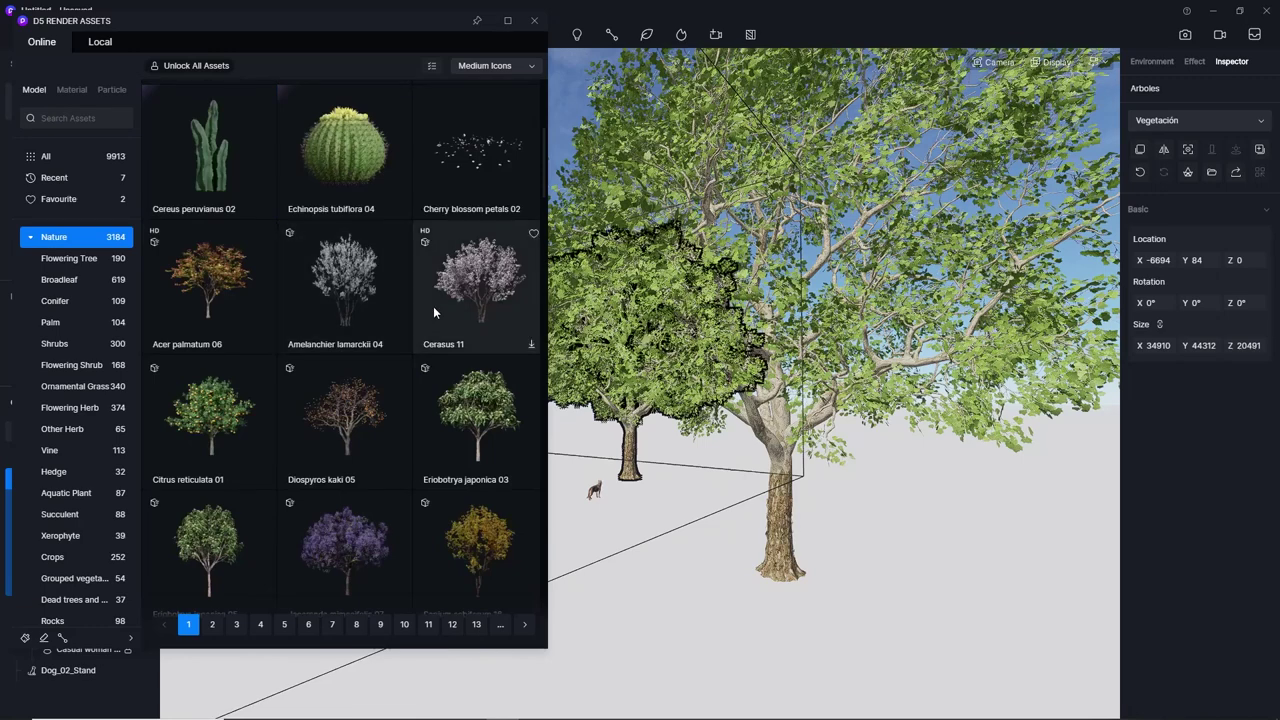
{"action": "scroll", "coordinate": [465, 320], "scroll_direction": "up", "scroll_amount": 1}
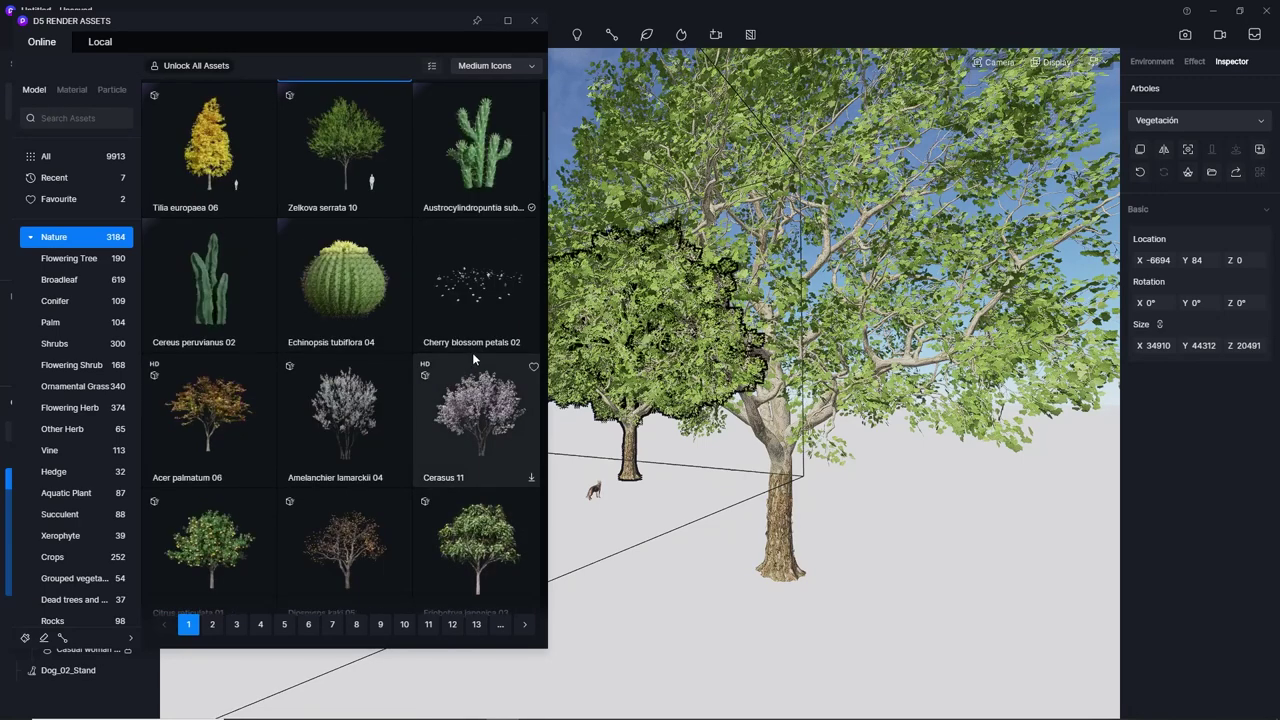
{"action": "scroll", "coordinate": [472, 352], "scroll_direction": "up", "scroll_amount": 2}
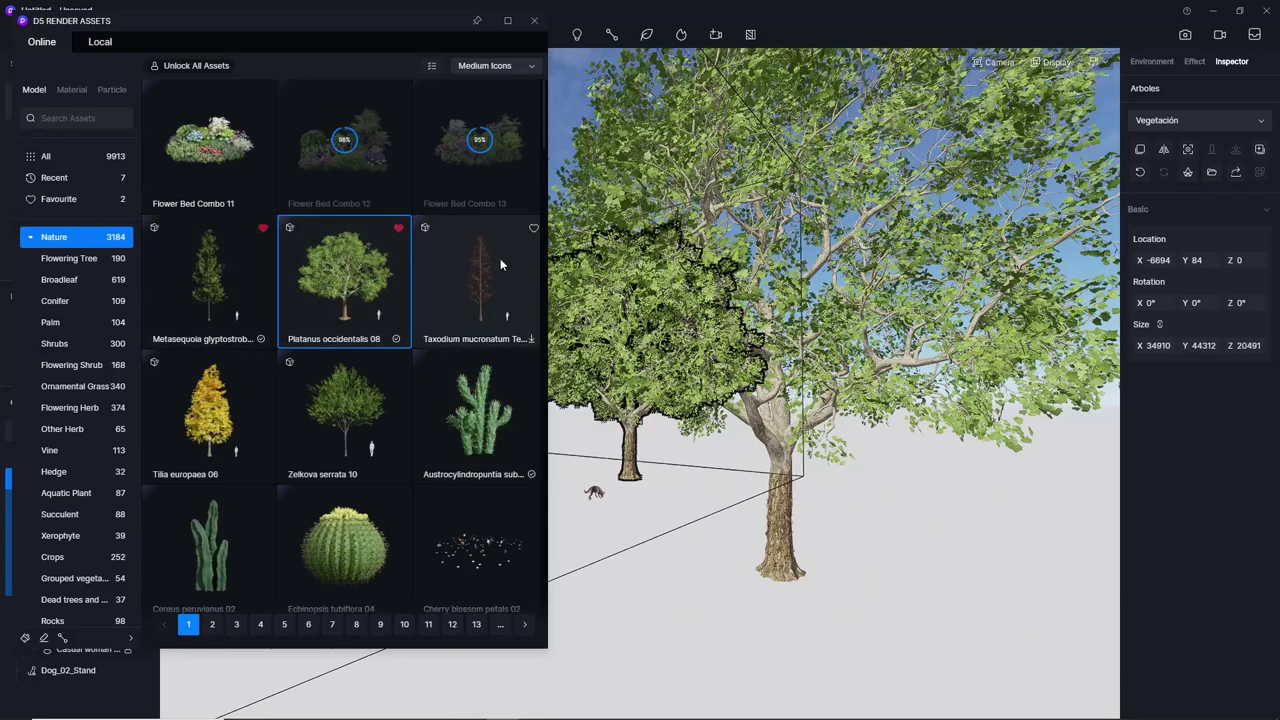
{"action": "key", "text": "Escape"}
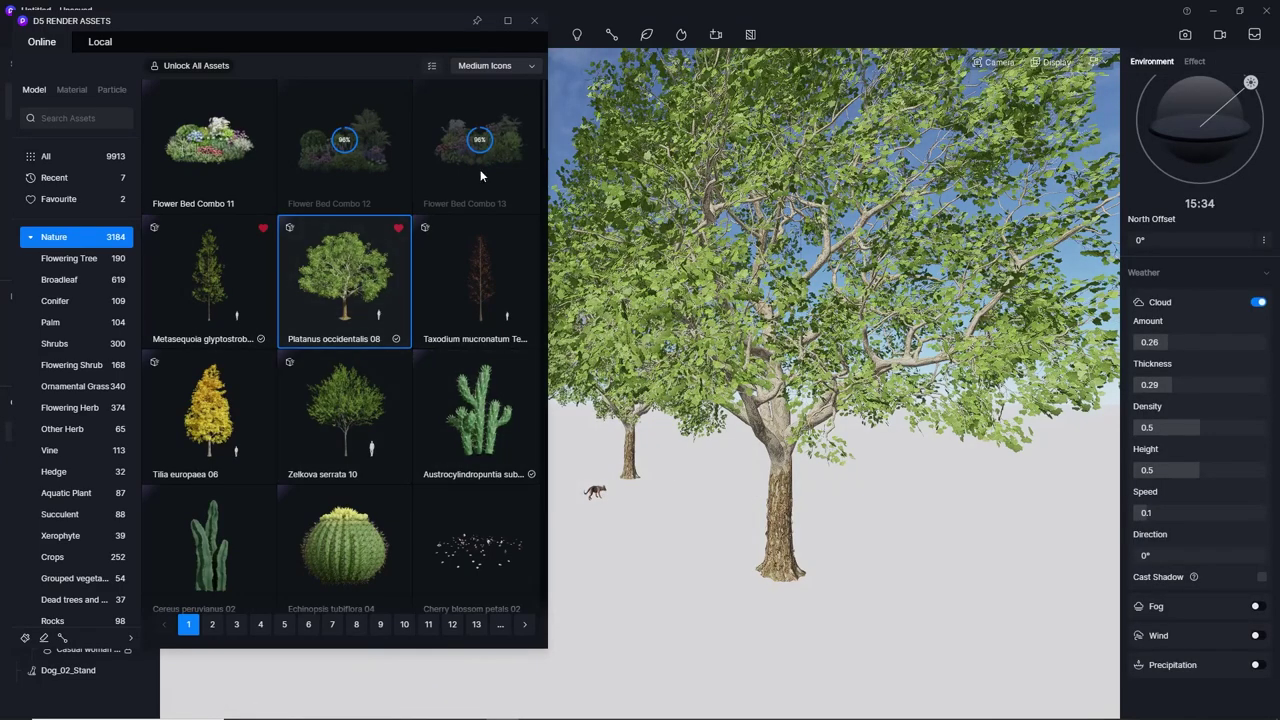
{"action": "left_click", "coordinate": [534, 20]}
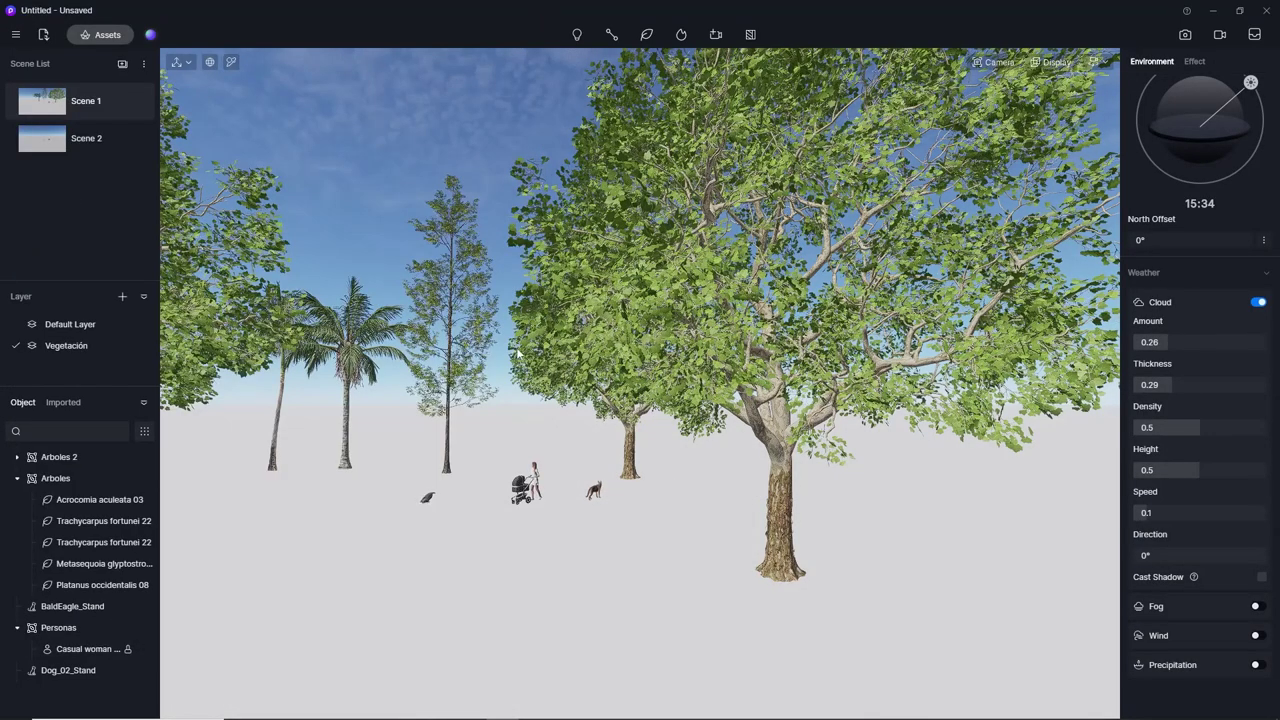
Restore the Scene 1 viewpoint and tilt the camera up to frame more sky.
{"action": "left_click", "coordinate": [52, 111]}
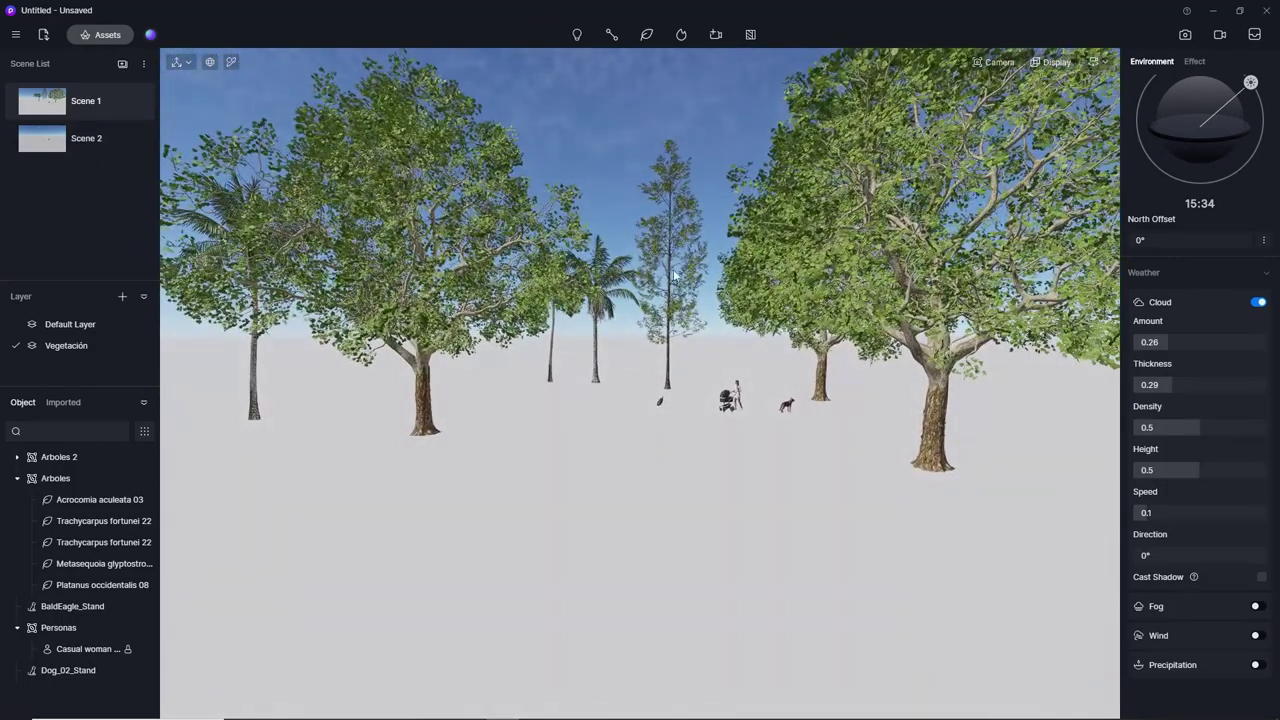
{"action": "right_click_drag", "start_coordinate": [622, 175], "coordinate": [626, 52]}
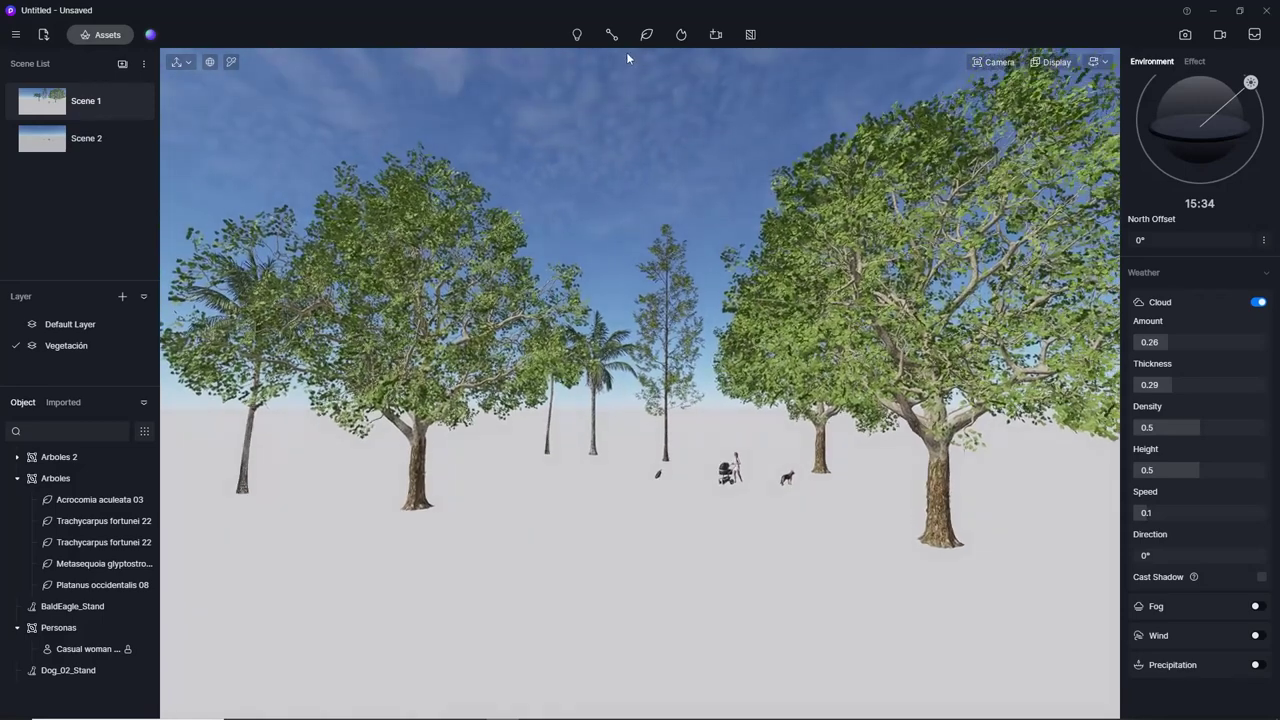
{"action": "right_click_drag", "start_coordinate": [612, 248], "coordinate": [649, 61]}
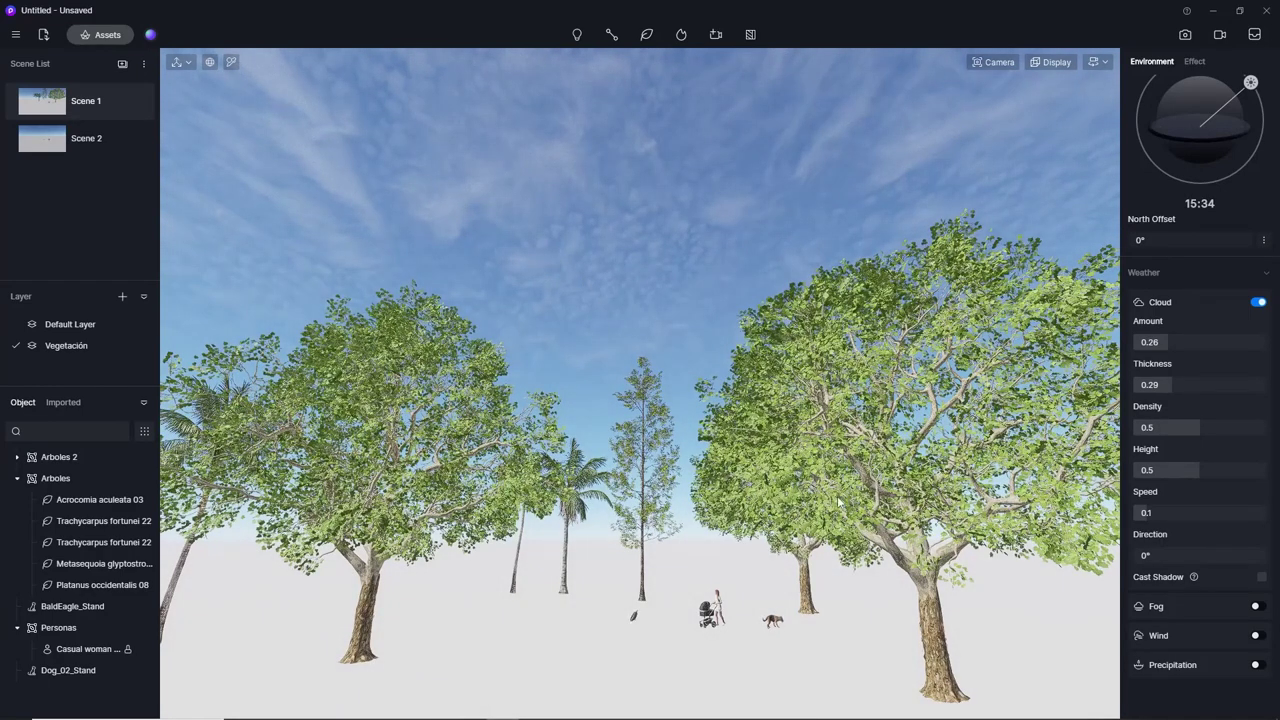
{"action": "left_click", "coordinate": [993, 62]}
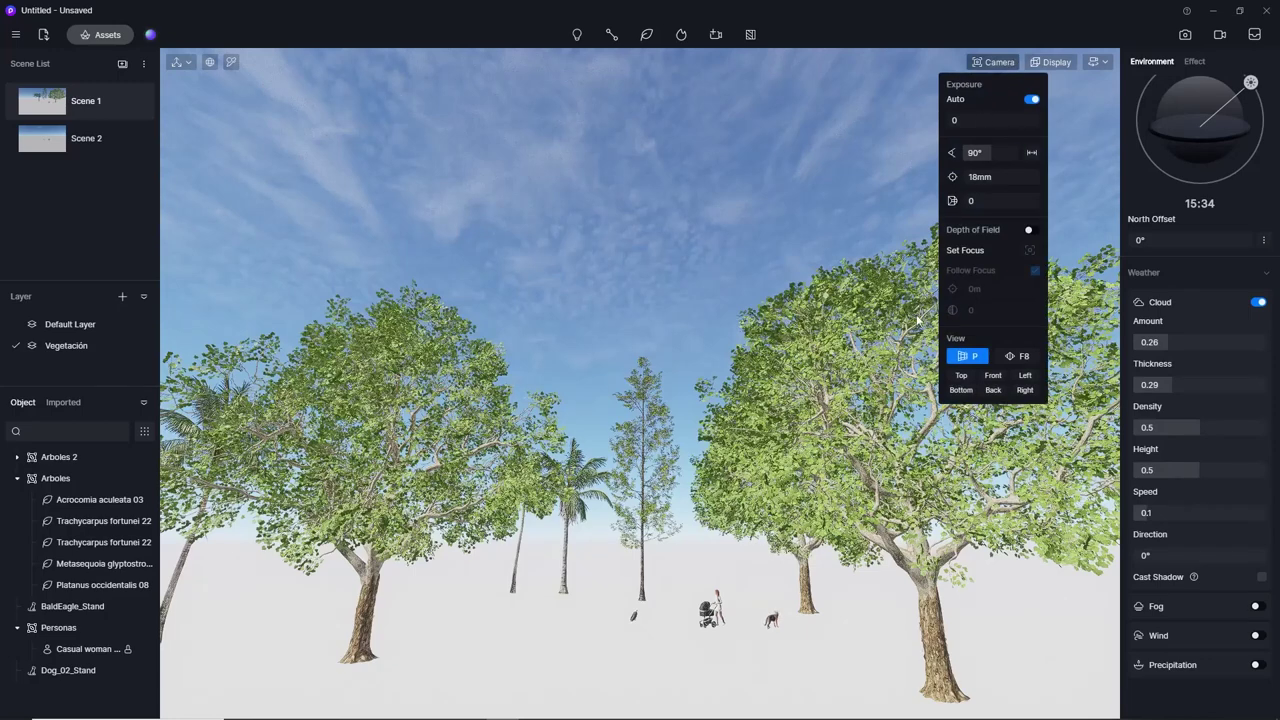
Switch the camera to two-point perspective and reset the field of view to 90°.
{"action": "left_click", "coordinate": [1018, 356]}
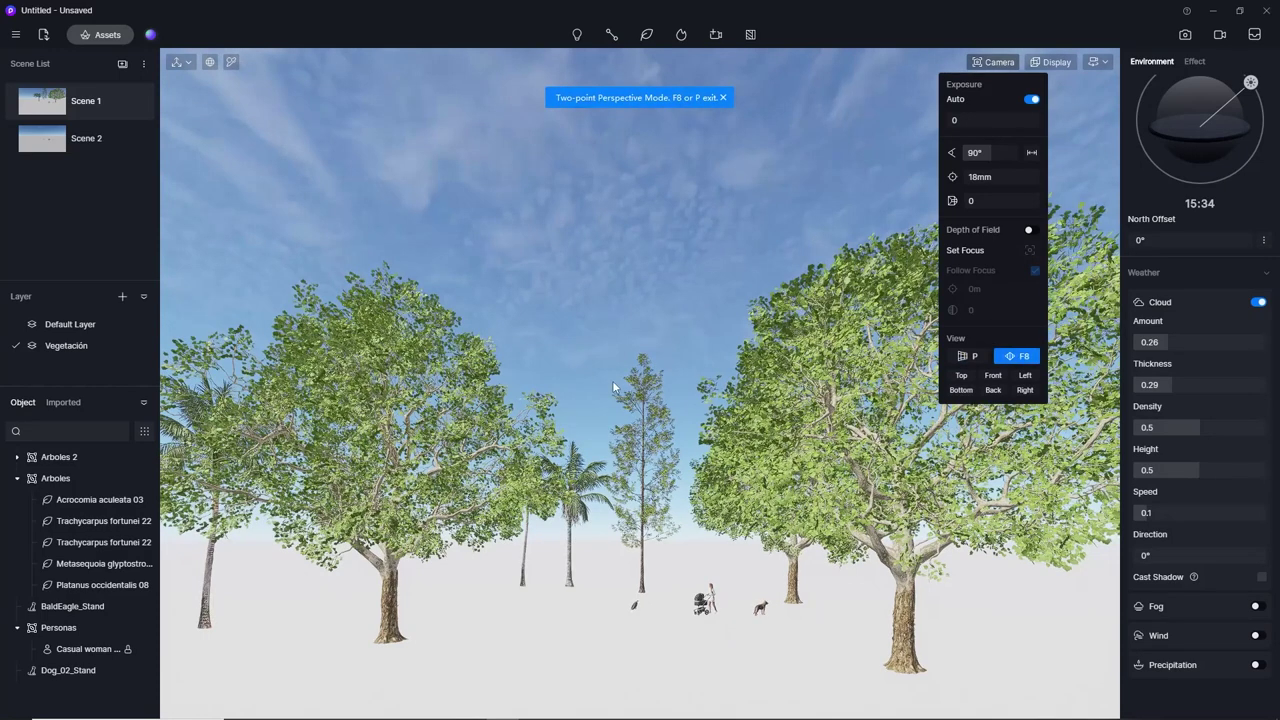
{"action": "mouse_move", "coordinate": [613, 383]}
{"action": "right_mouse_down"}
{"action": "mouse_move", "coordinate": [629, 350]}
{"action": "mouse_move", "coordinate": [621, 400]}
{"action": "right_mouse_up"}
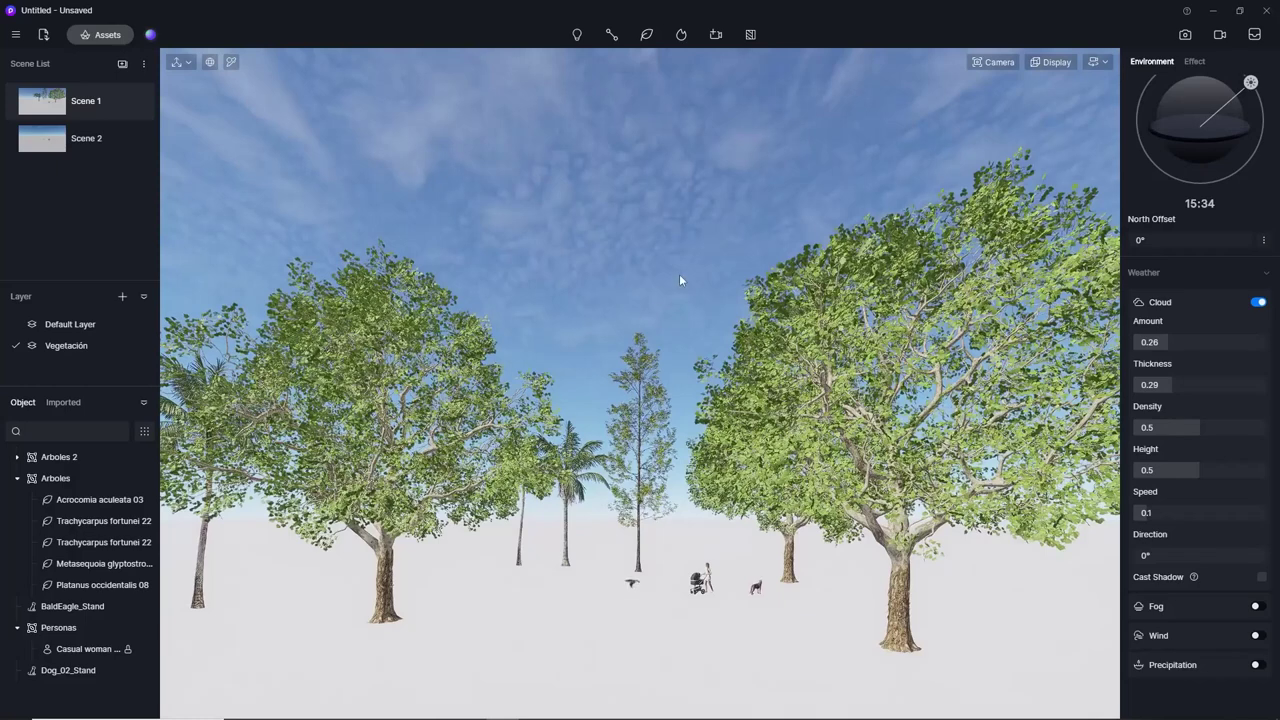
{"action": "left_click", "coordinate": [997, 63]}
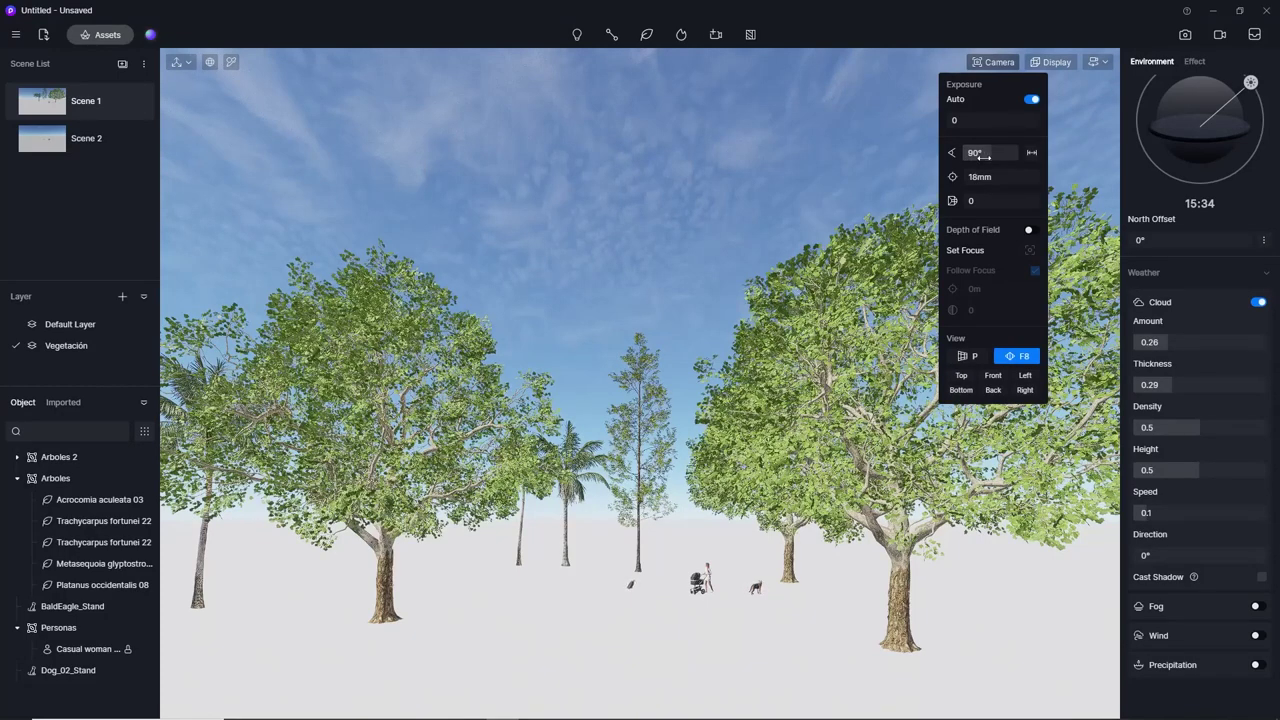
{"action": "left_click_drag", "start_coordinate": [988, 155], "coordinate": [996, 155]}
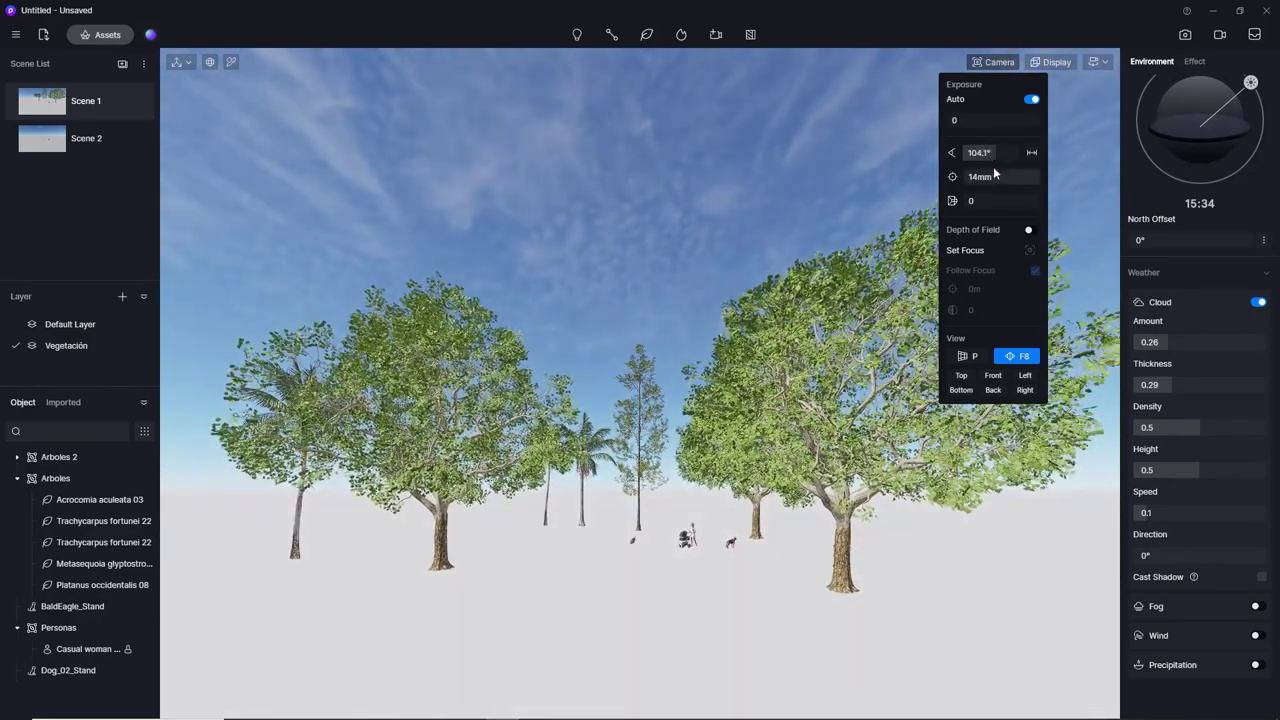
{"action": "double_click", "coordinate": [985, 152]}
{"action": "type", "text": "90"}
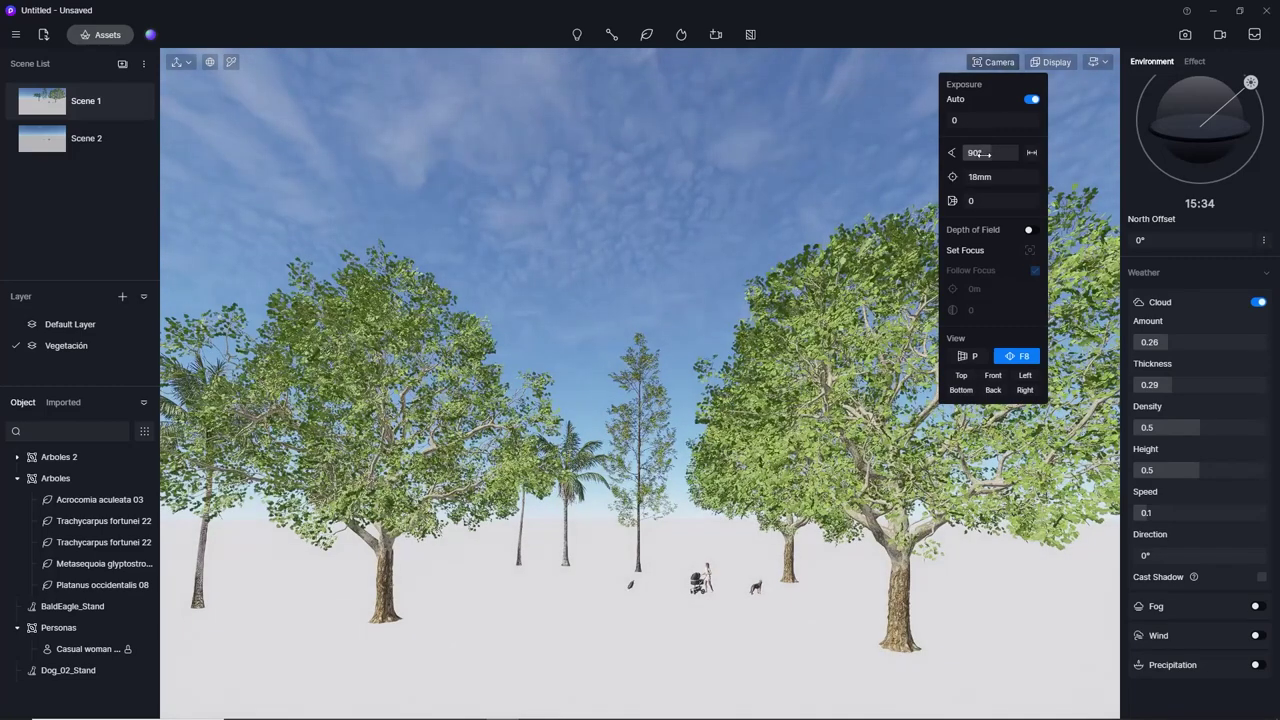
Enable depth of field focused at 45.538 m with follow focus.
{"action": "left_click", "coordinate": [1032, 230]}
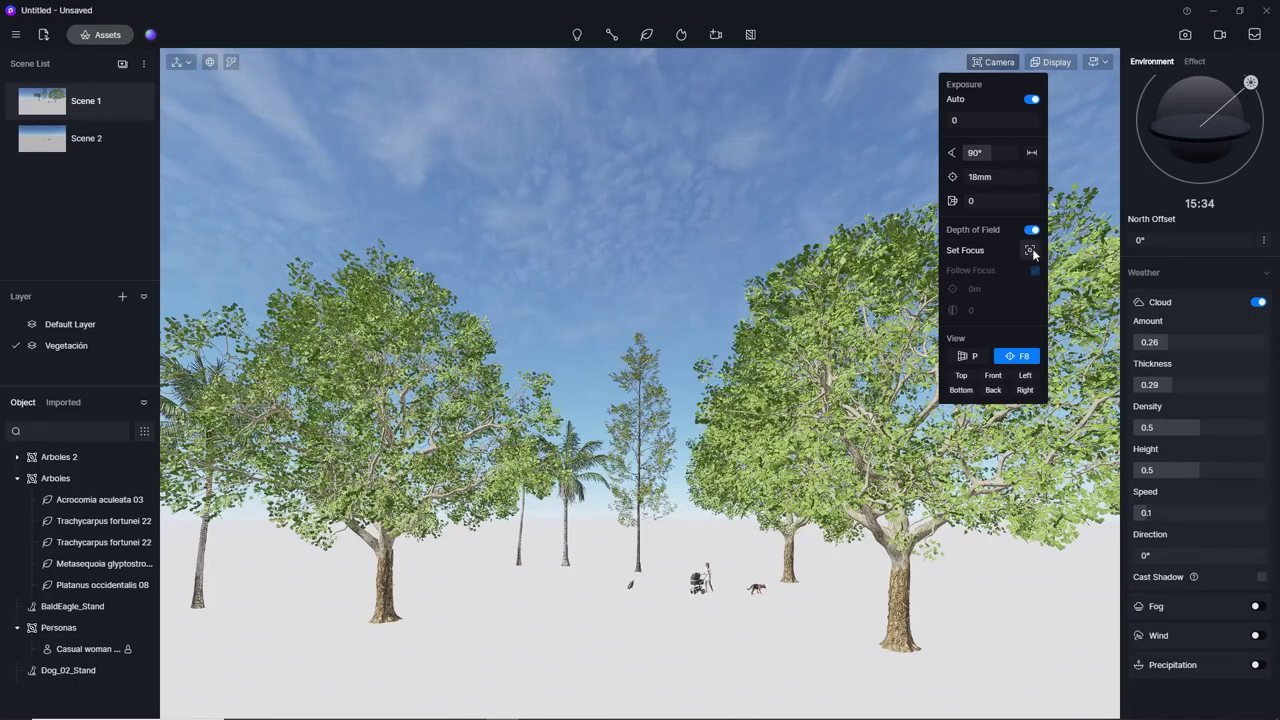
{"action": "left_click", "coordinate": [1031, 251]}
{"action": "left_click", "coordinate": [699, 583]}
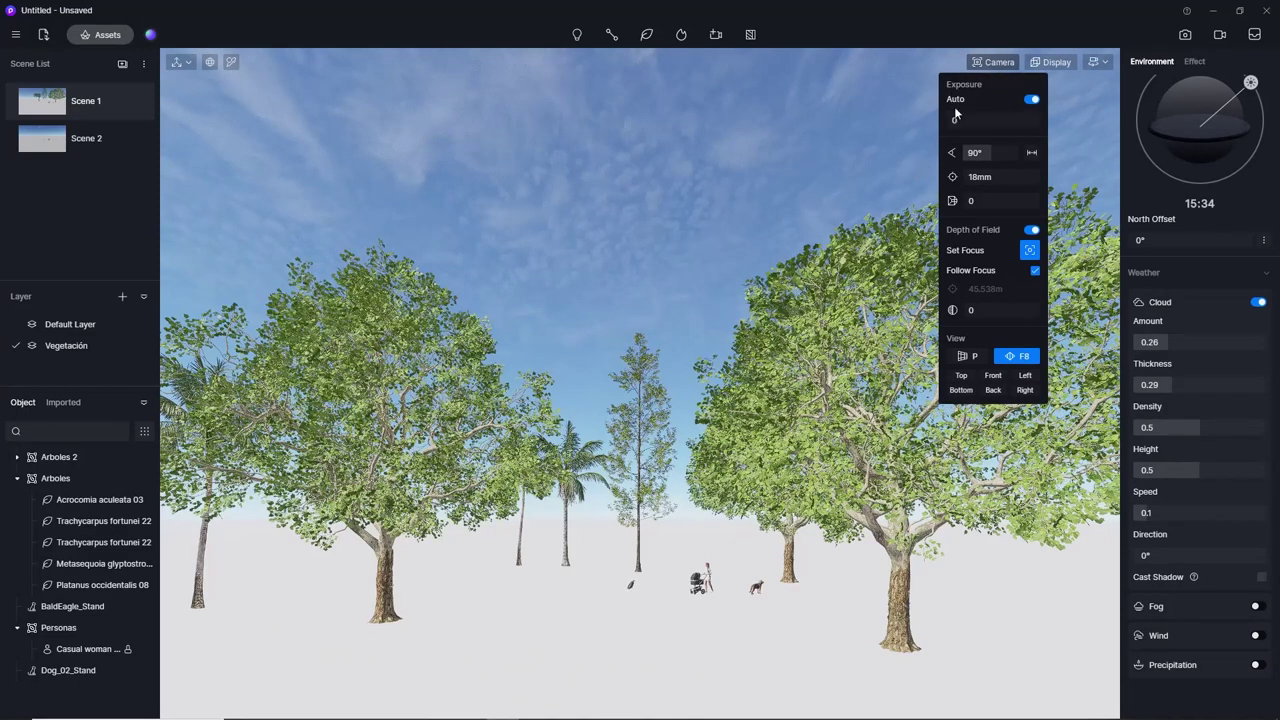
{"action": "left_click", "coordinate": [1032, 100]}
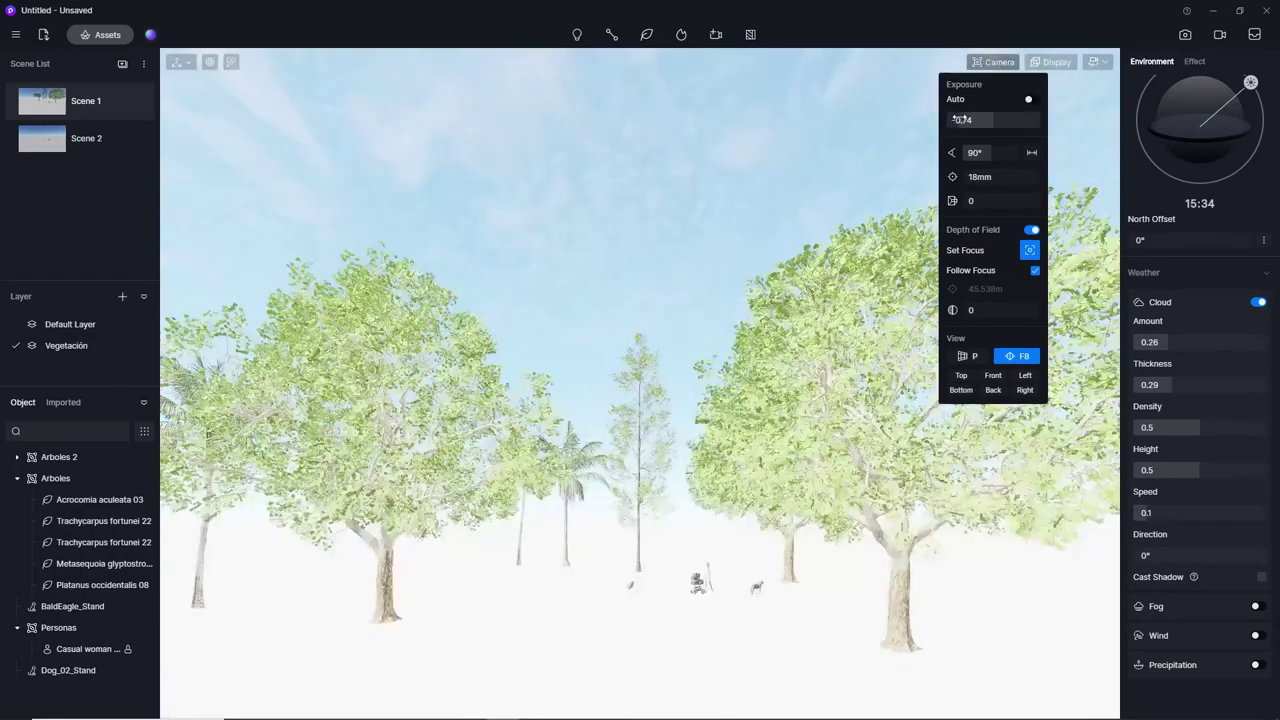
{"action": "left_click_drag", "start_coordinate": [958, 119], "coordinate": [966, 120]}
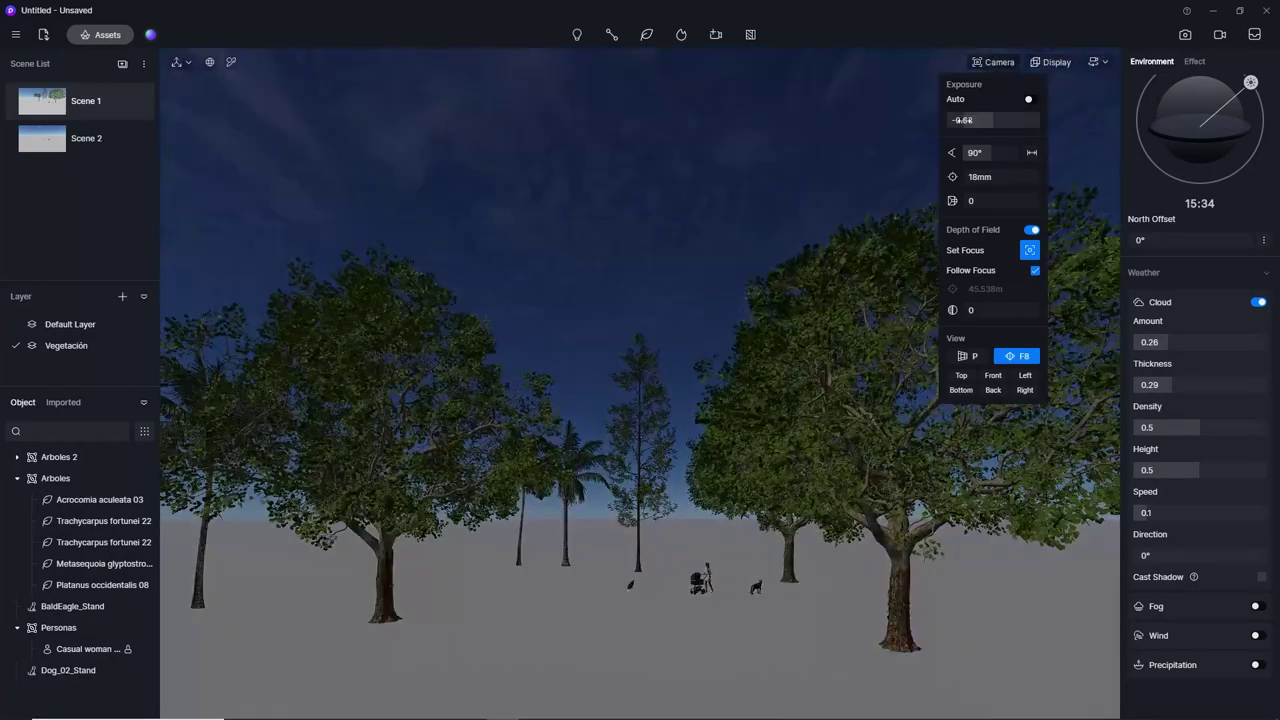
{"action": "left_click_drag", "start_coordinate": [966, 120], "coordinate": [930, 121]}
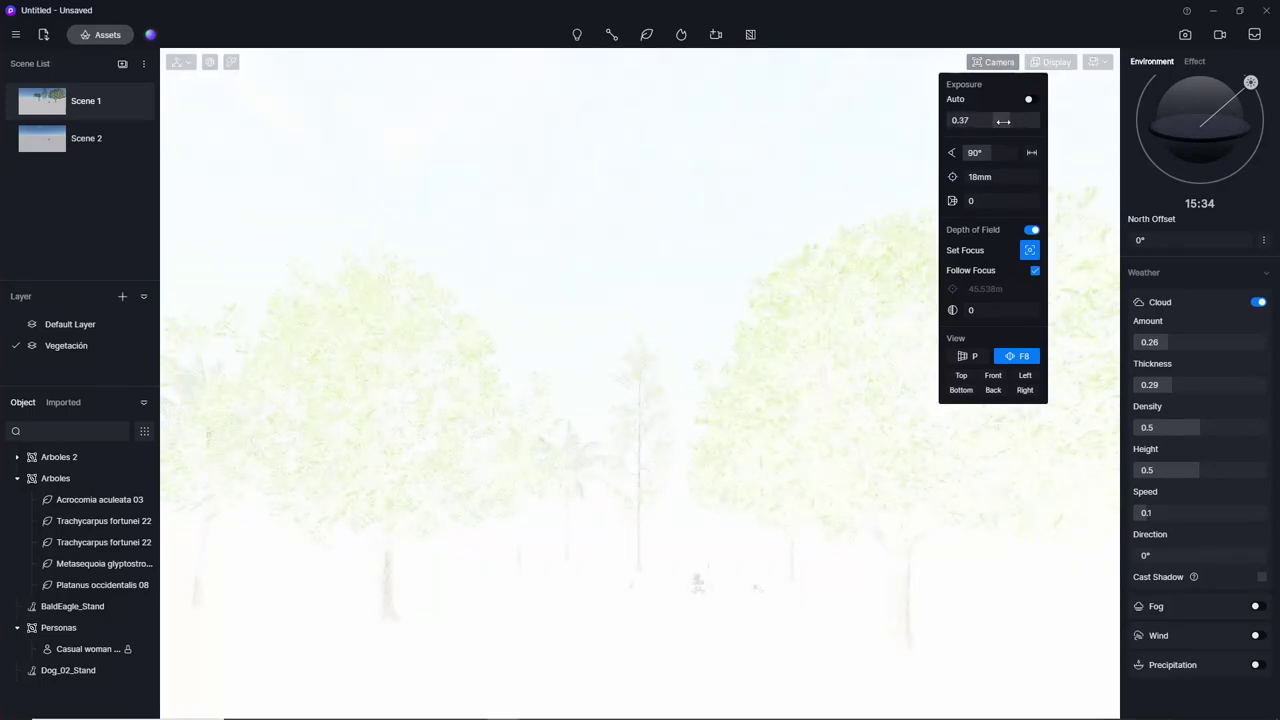
{"action": "left_click_drag", "start_coordinate": [1003, 121], "coordinate": [996, 121]}
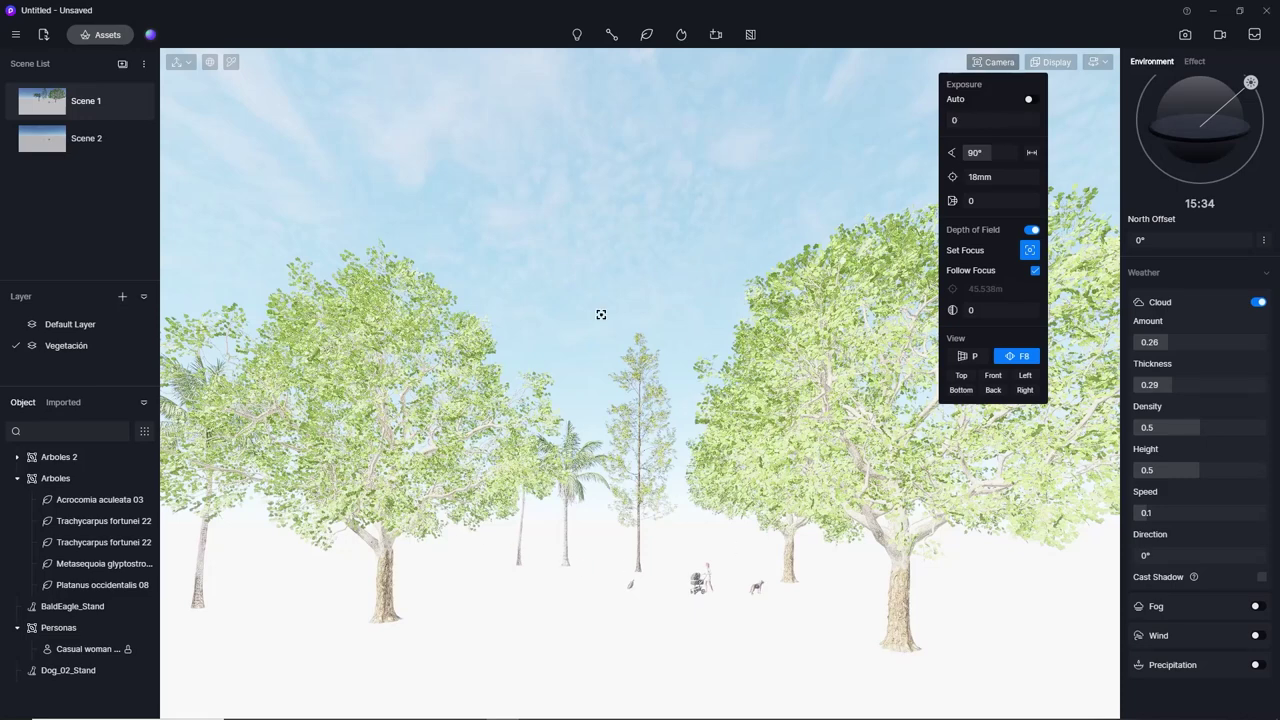
{"action": "left_click", "coordinate": [1030, 99]}
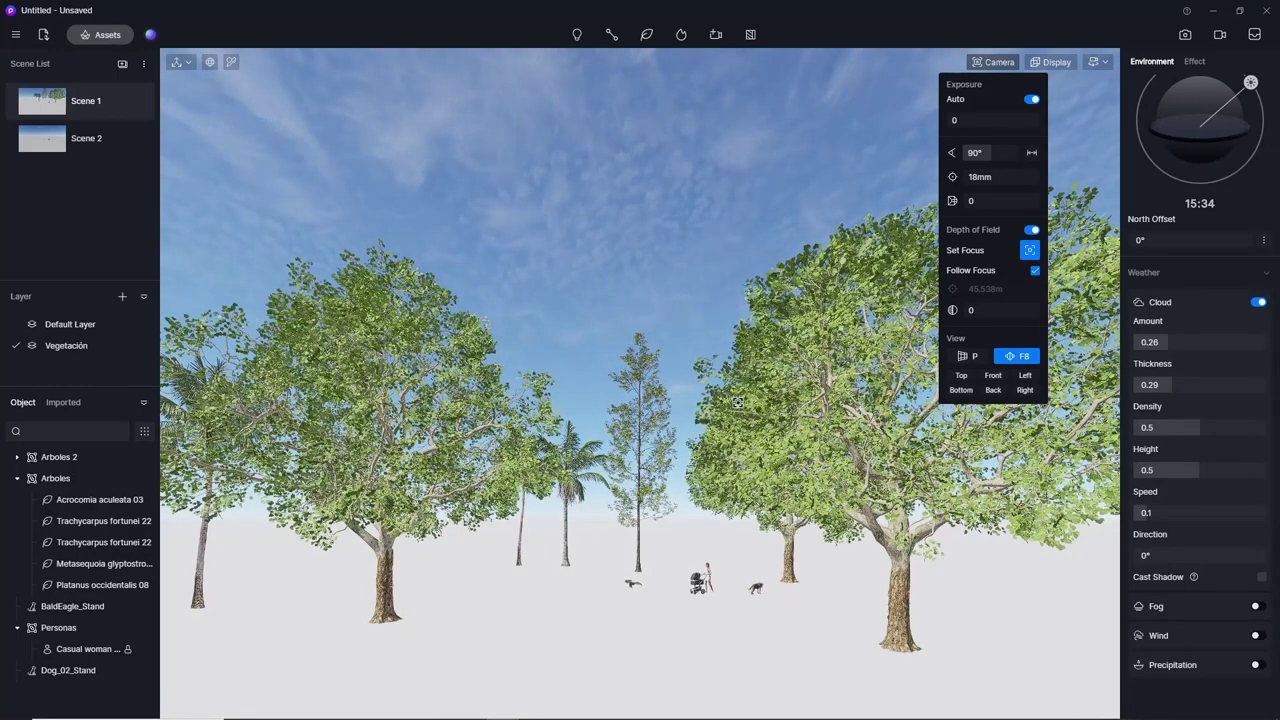
Preview the top, front, side, bottom, back and right camera view presets.
{"action": "left_click", "coordinate": [961, 375]}
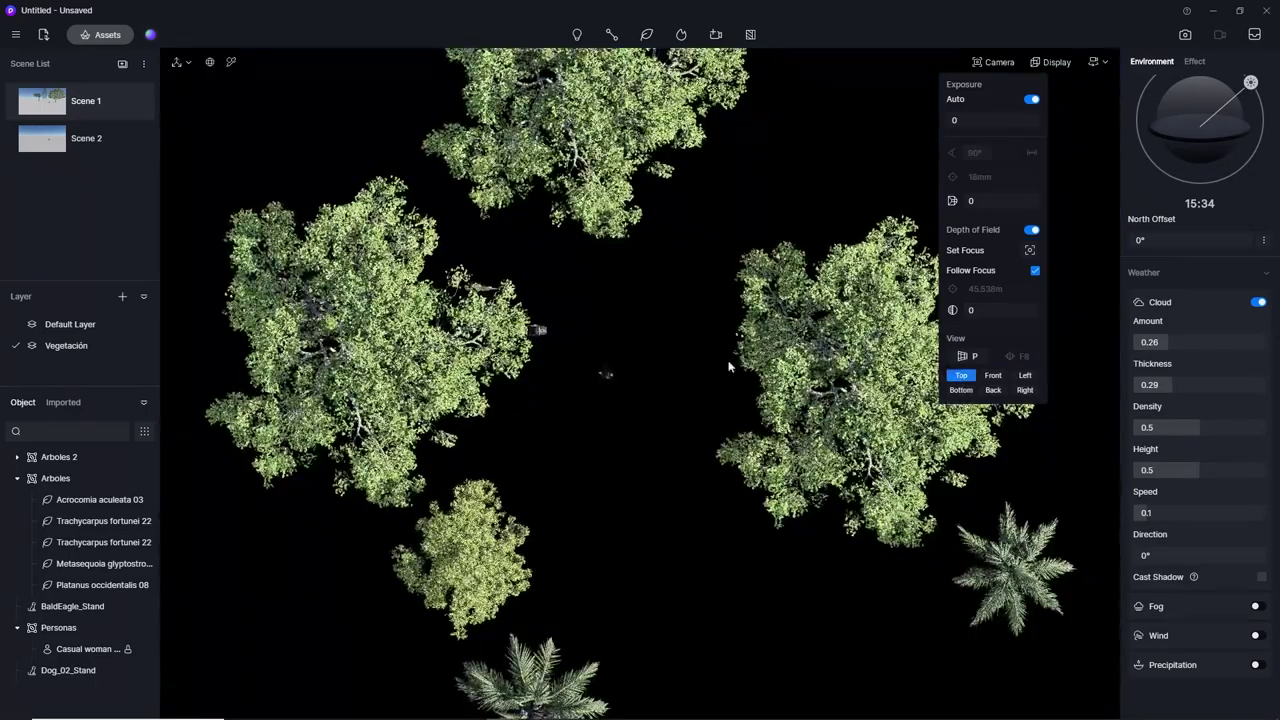
{"action": "scroll", "coordinate": [606, 377], "scroll_direction": "down", "scroll_amount": 3}
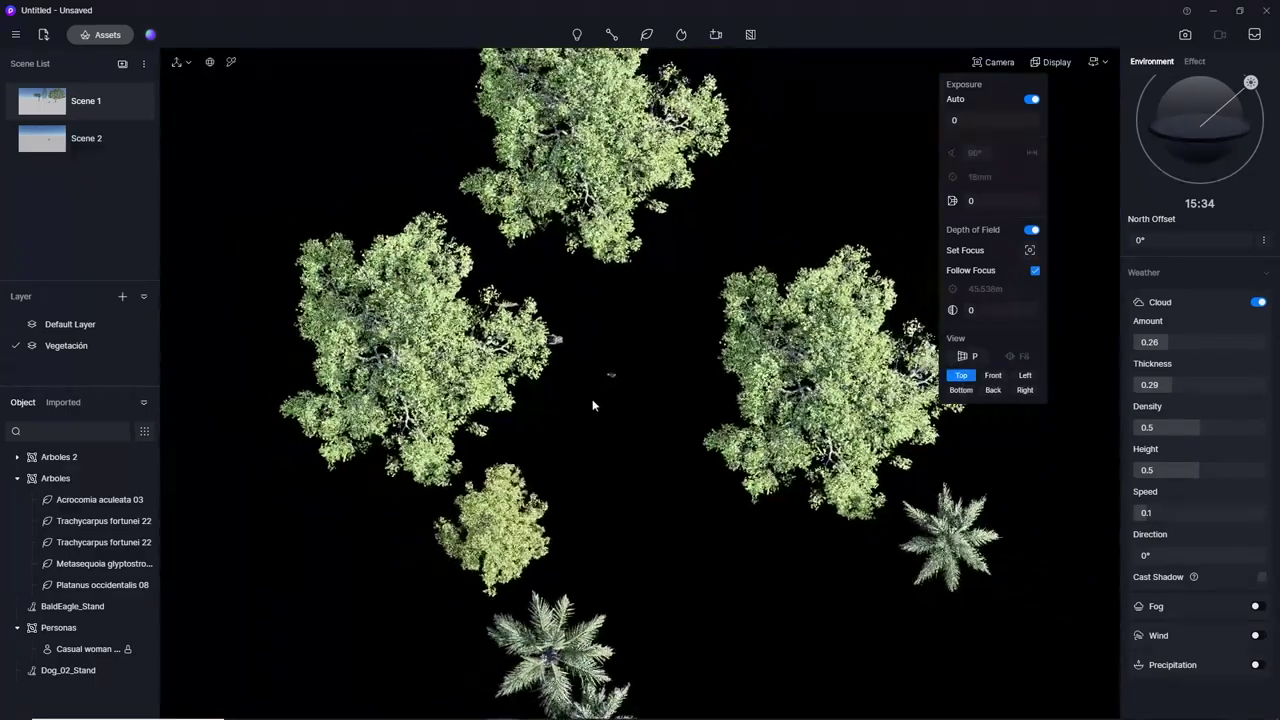
{"action": "scroll", "coordinate": [600, 398], "scroll_direction": "down", "scroll_amount": 2}
{"action": "scroll", "coordinate": [625, 393], "scroll_direction": "down", "scroll_amount": 2}
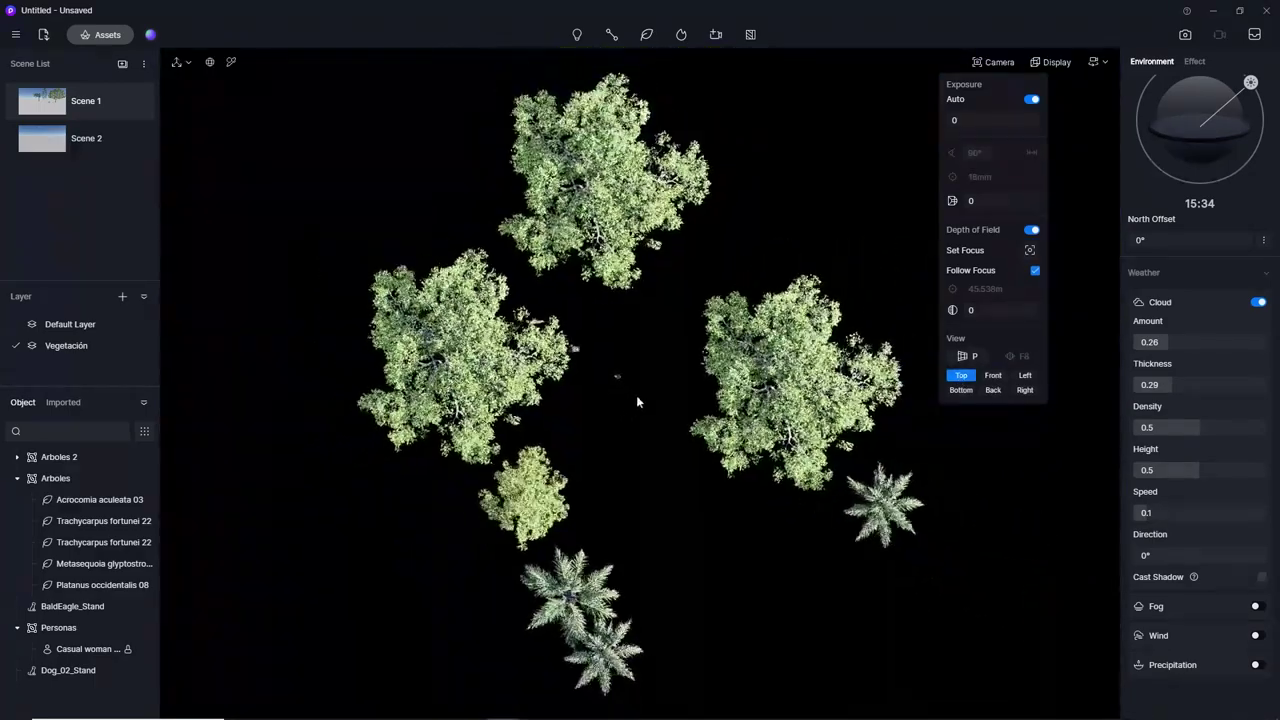
{"action": "left_click", "coordinate": [993, 376]}
{"action": "left_click", "coordinate": [1027, 376]}
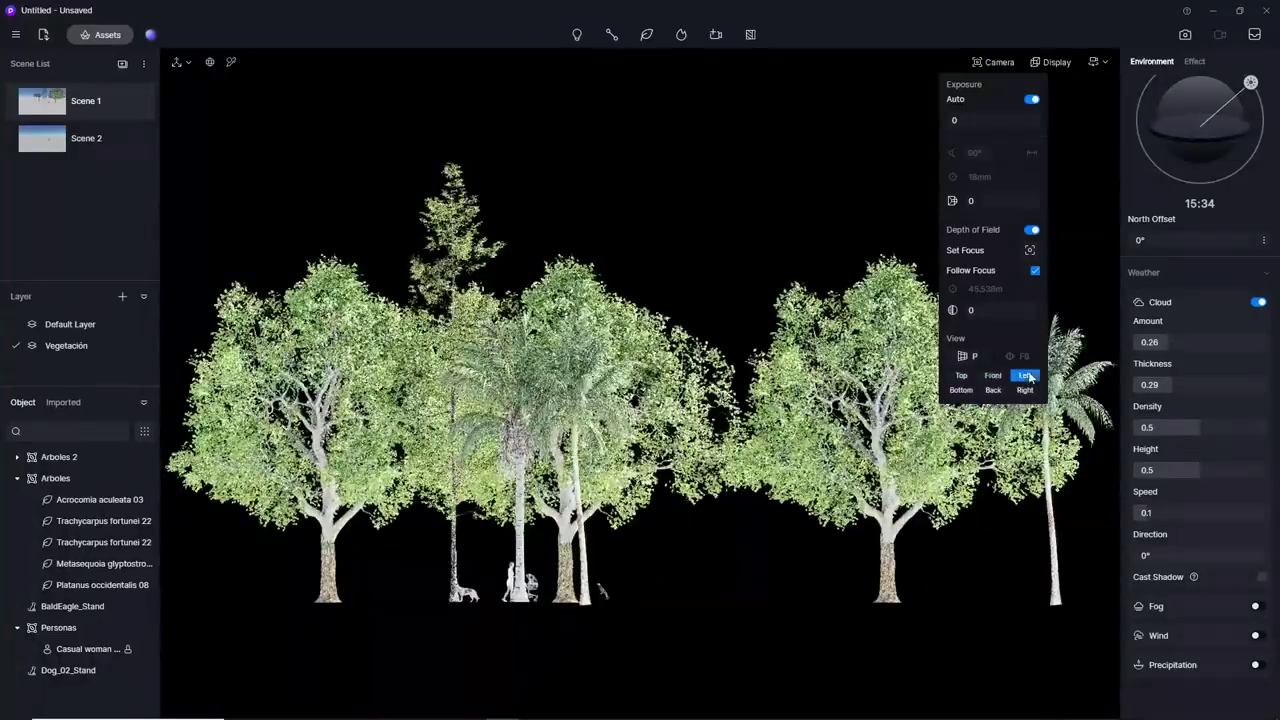
{"action": "left_click", "coordinate": [963, 390]}
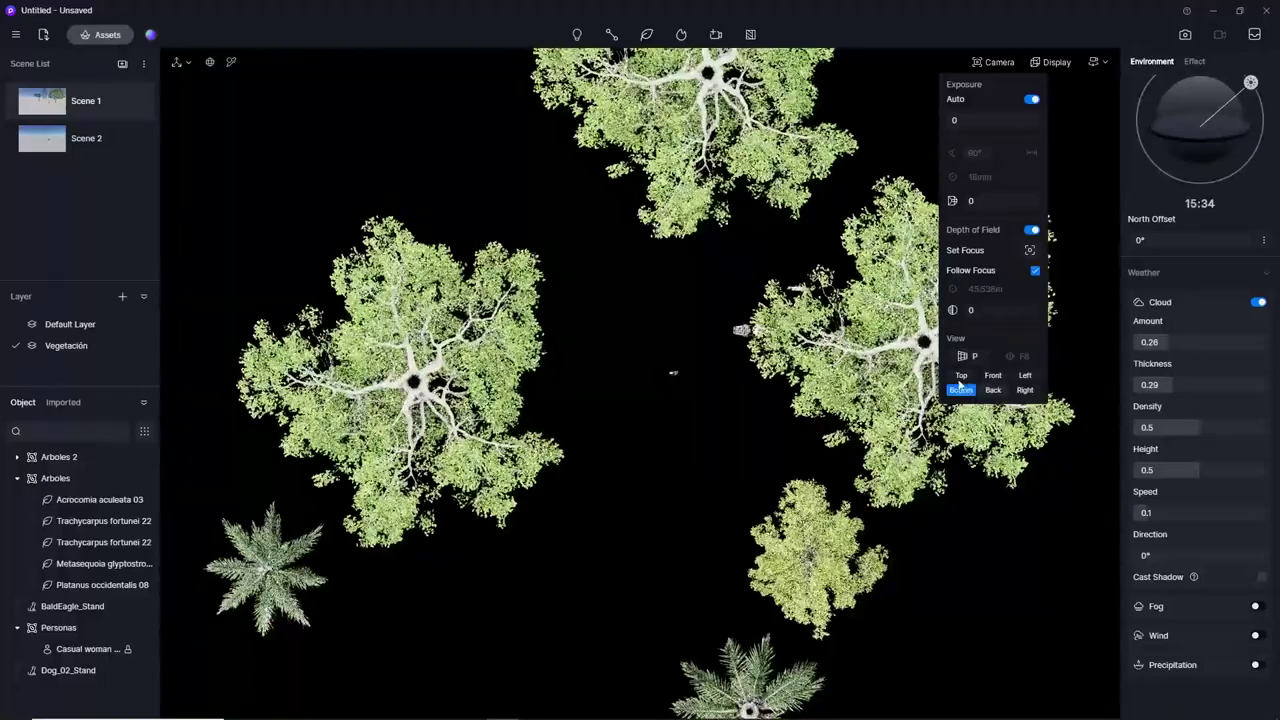
{"action": "left_click", "coordinate": [994, 391]}
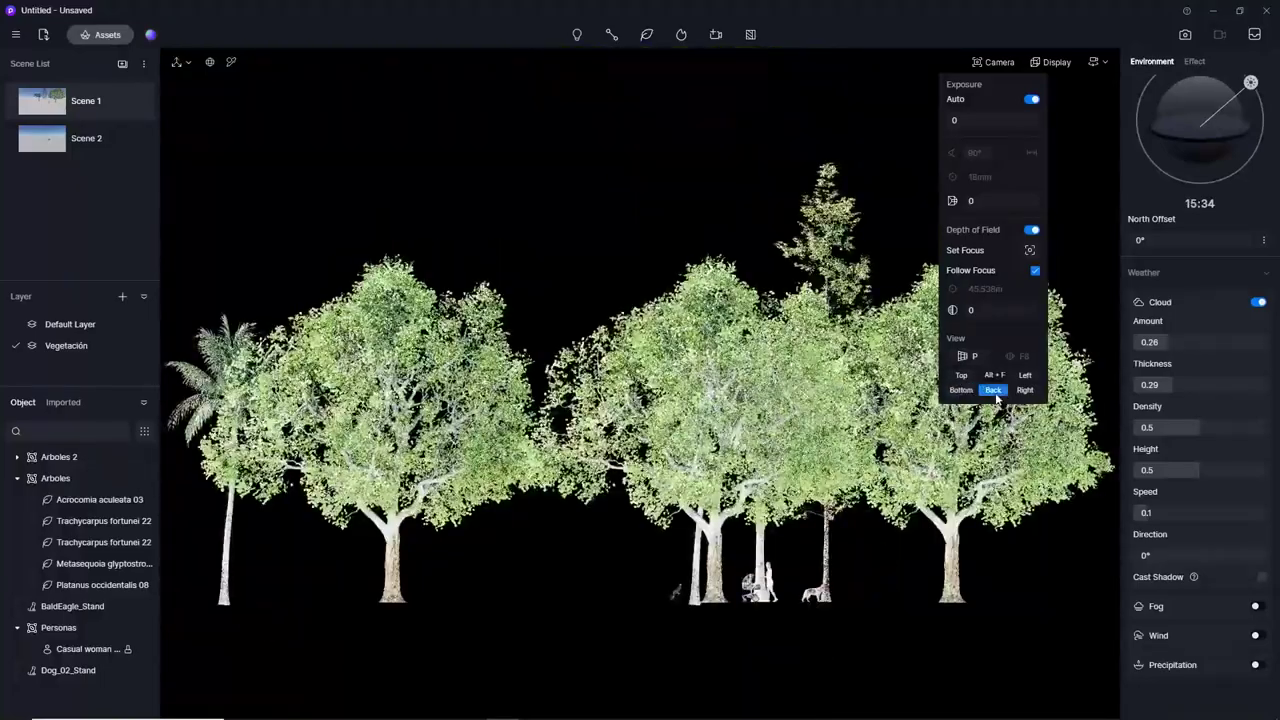
{"action": "left_click", "coordinate": [1025, 390]}
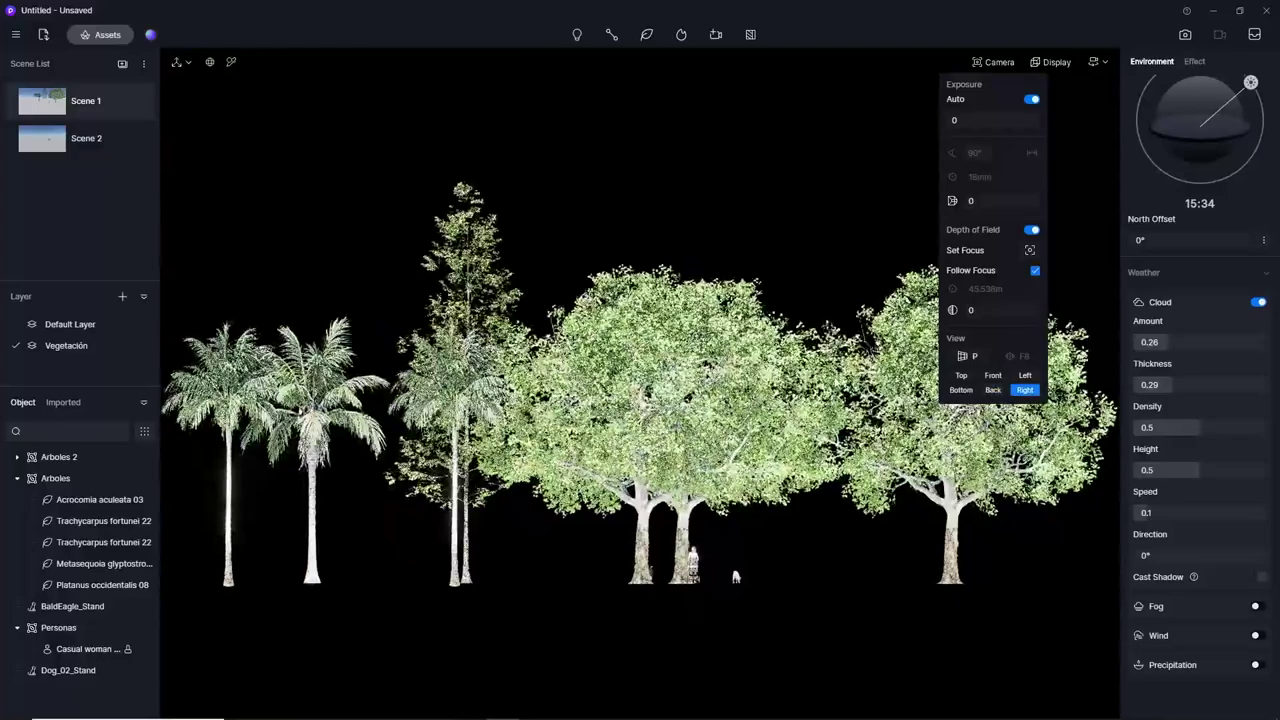
{"action": "left_click", "coordinate": [959, 390]}
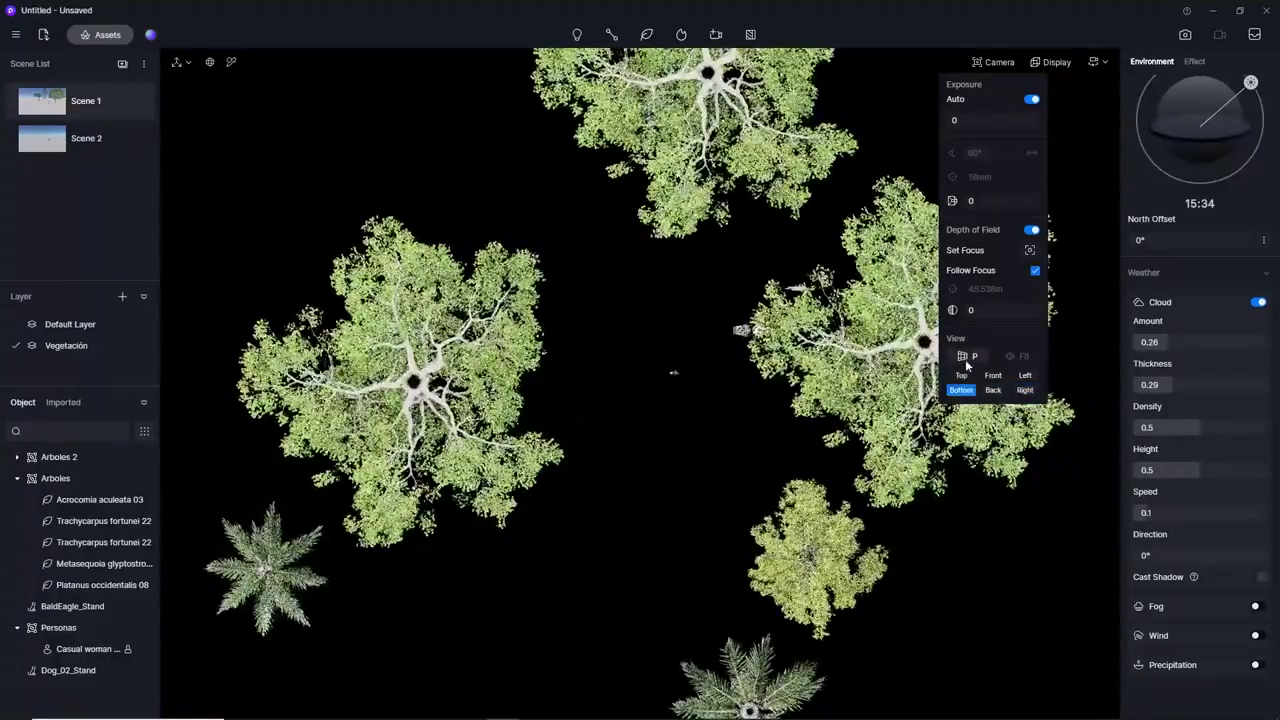
Return to perspective view in two-point perspective, tilt up for more sky, and update Scene 1.
{"action": "left_click", "coordinate": [963, 357]}
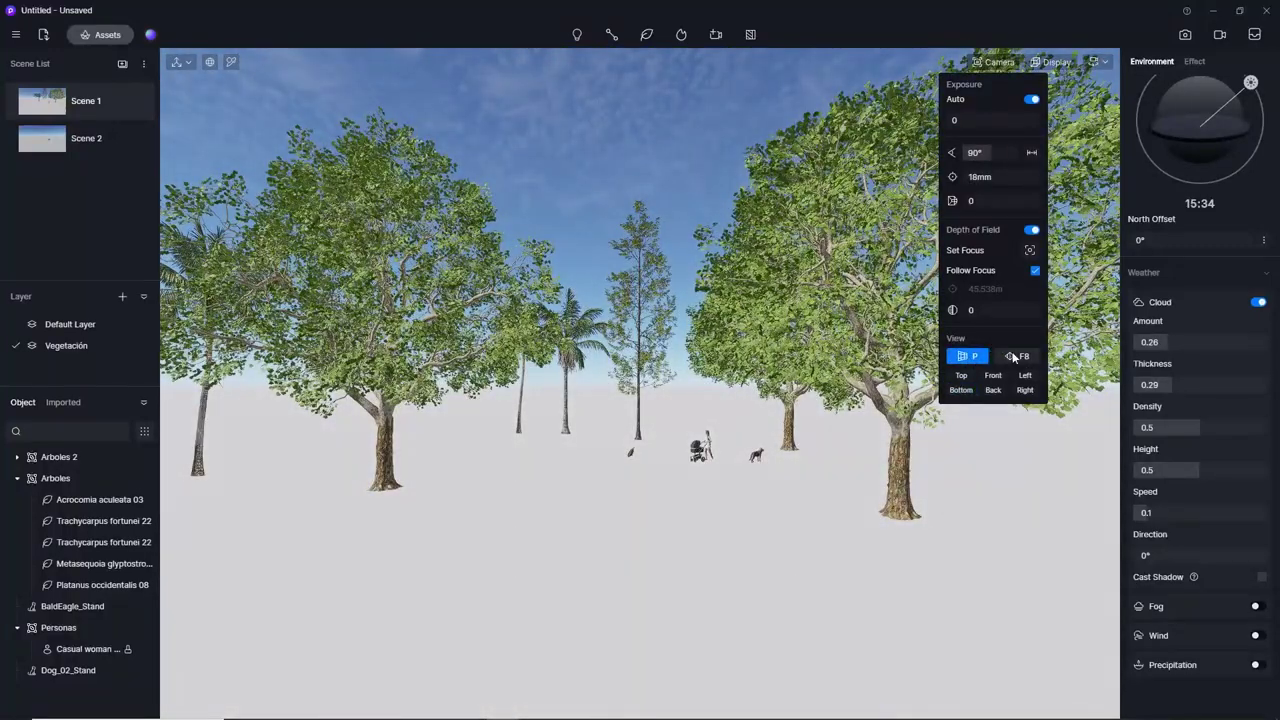
{"action": "left_click", "coordinate": [1015, 355]}
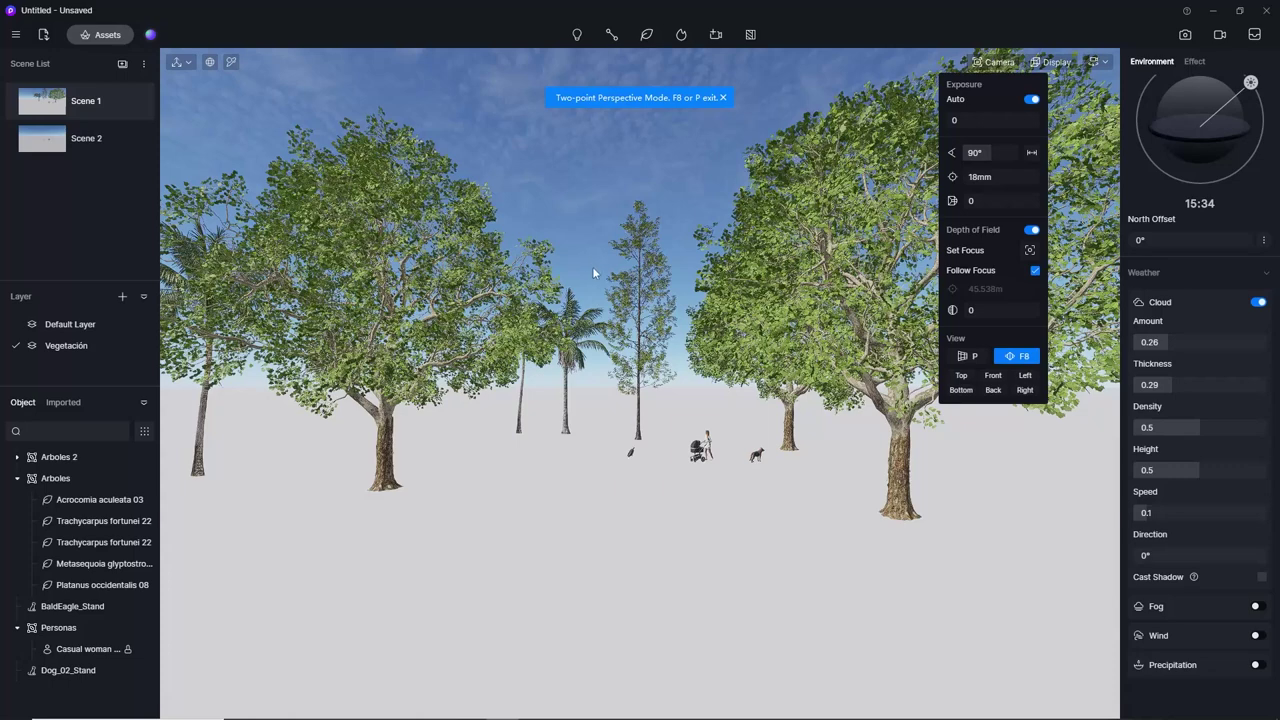
{"action": "right_click_drag", "start_coordinate": [636, 337], "coordinate": [634, 228]}
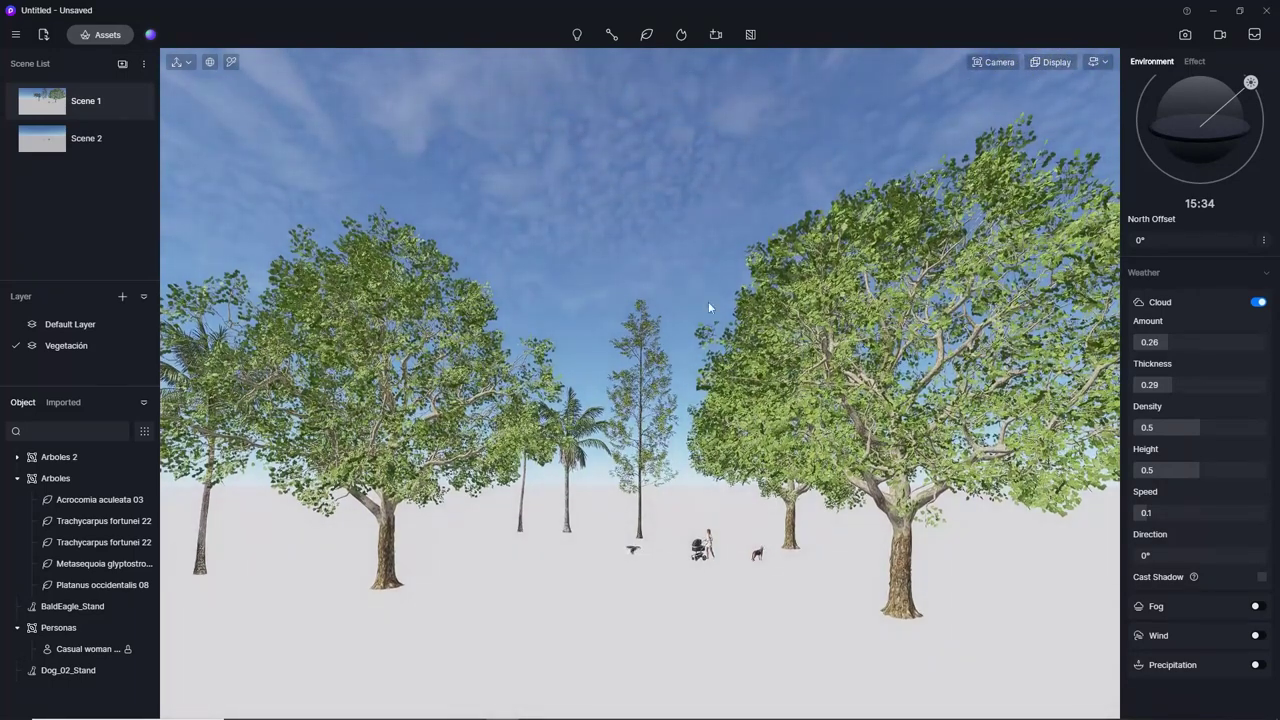
{"action": "left_click", "coordinate": [132, 101]}
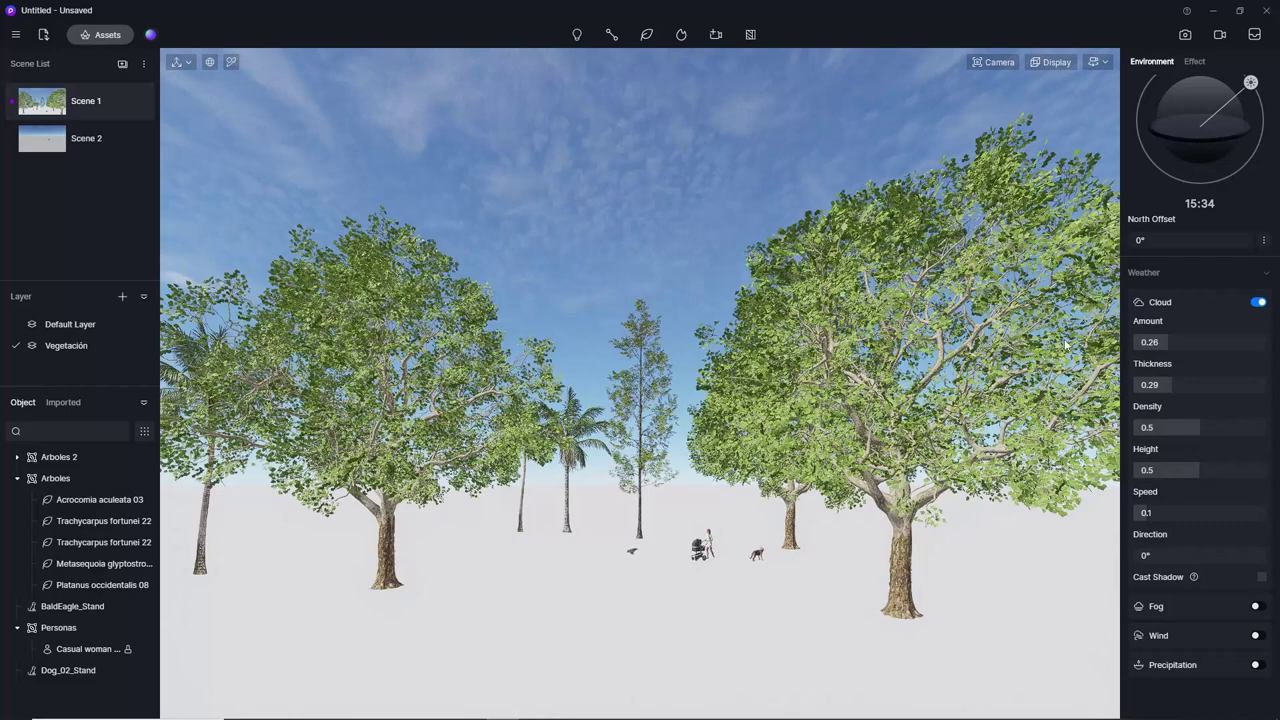
Zoom to about 23mm focal length in Image render mode and update Scene 1.
{"action": "left_click", "coordinate": [1186, 35]}
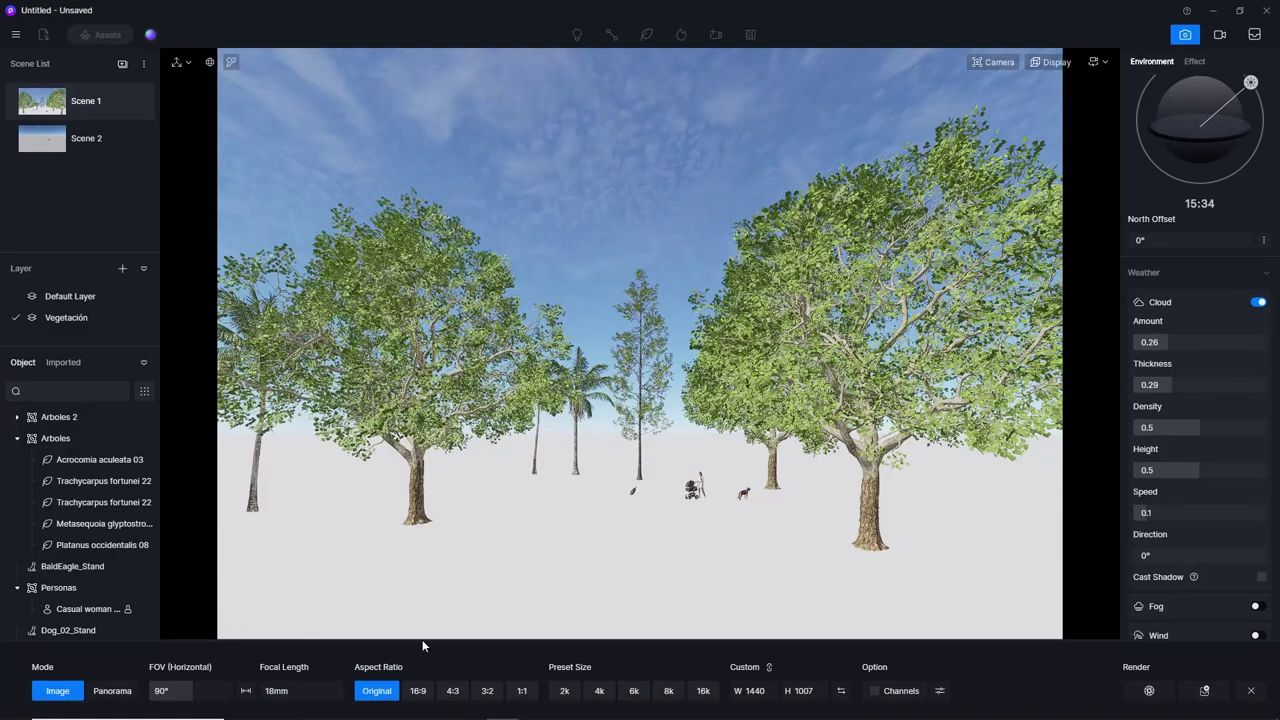
{"action": "left_click_drag", "start_coordinate": [276, 690], "coordinate": [280, 691]}
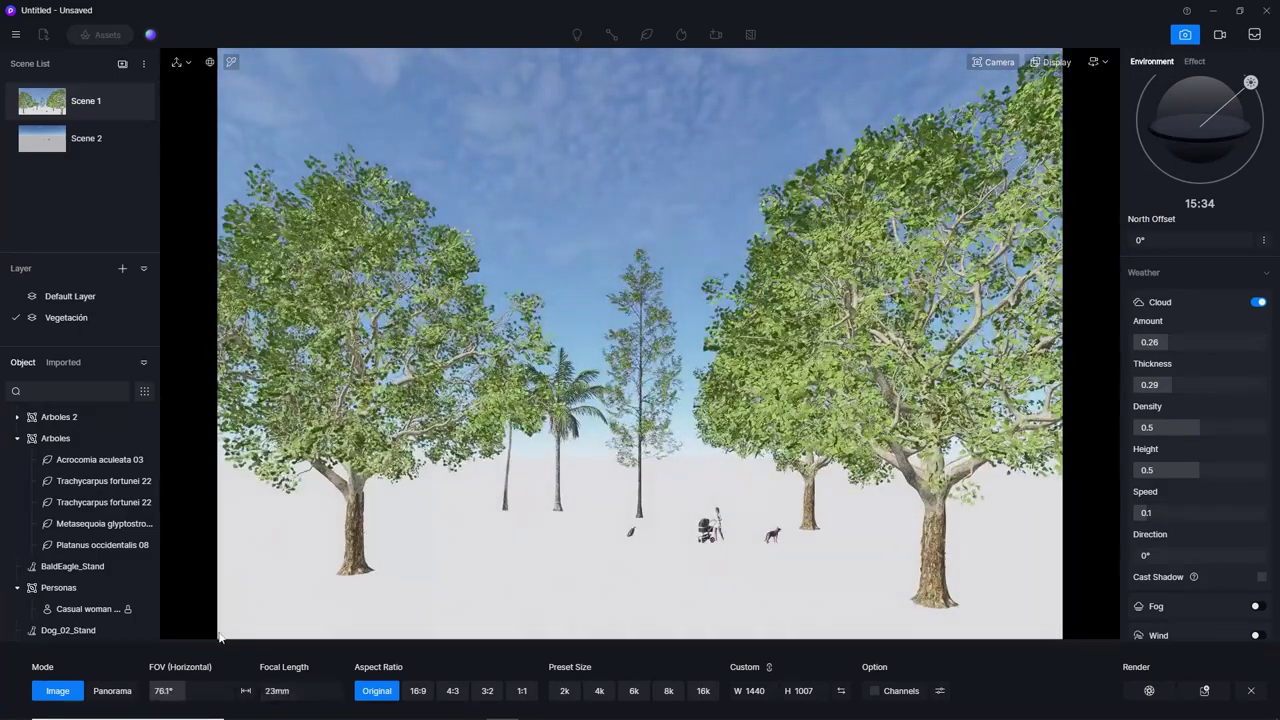
{"action": "left_click", "coordinate": [141, 103]}
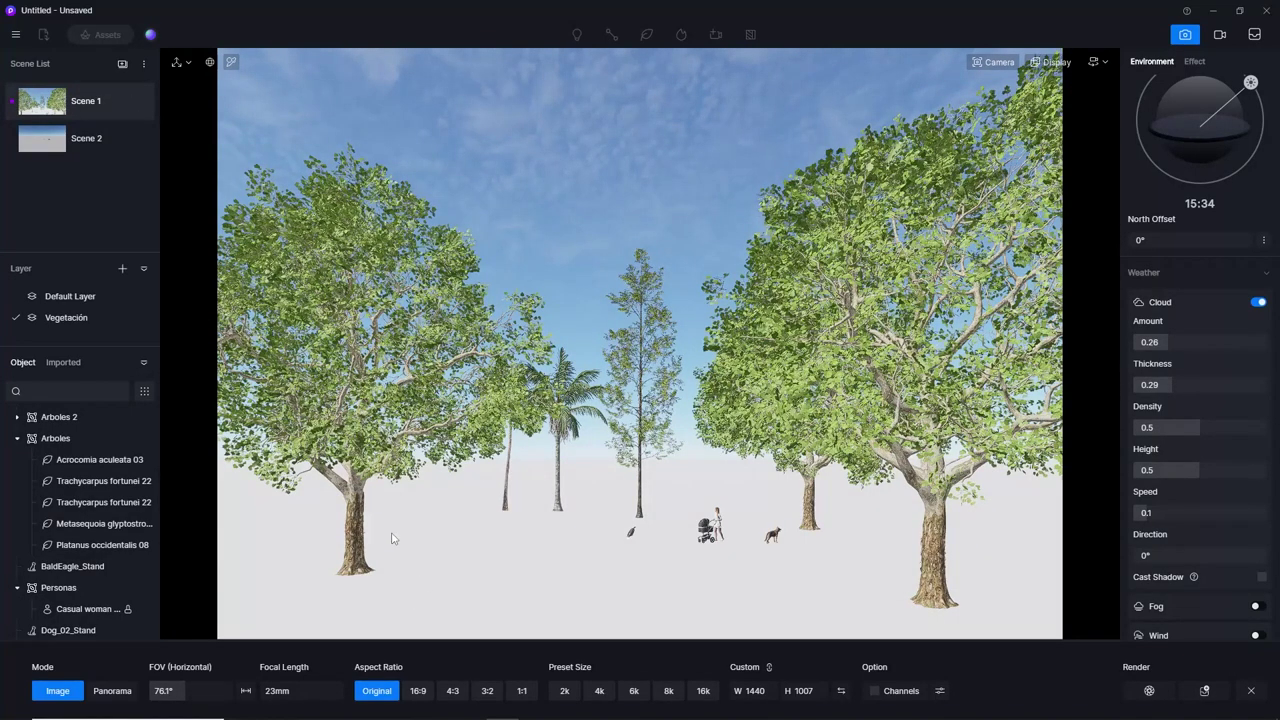
Reset focal length to 18mm, leave render mode and return to the Scene 1 view.
{"action": "left_click", "coordinate": [336, 689]}
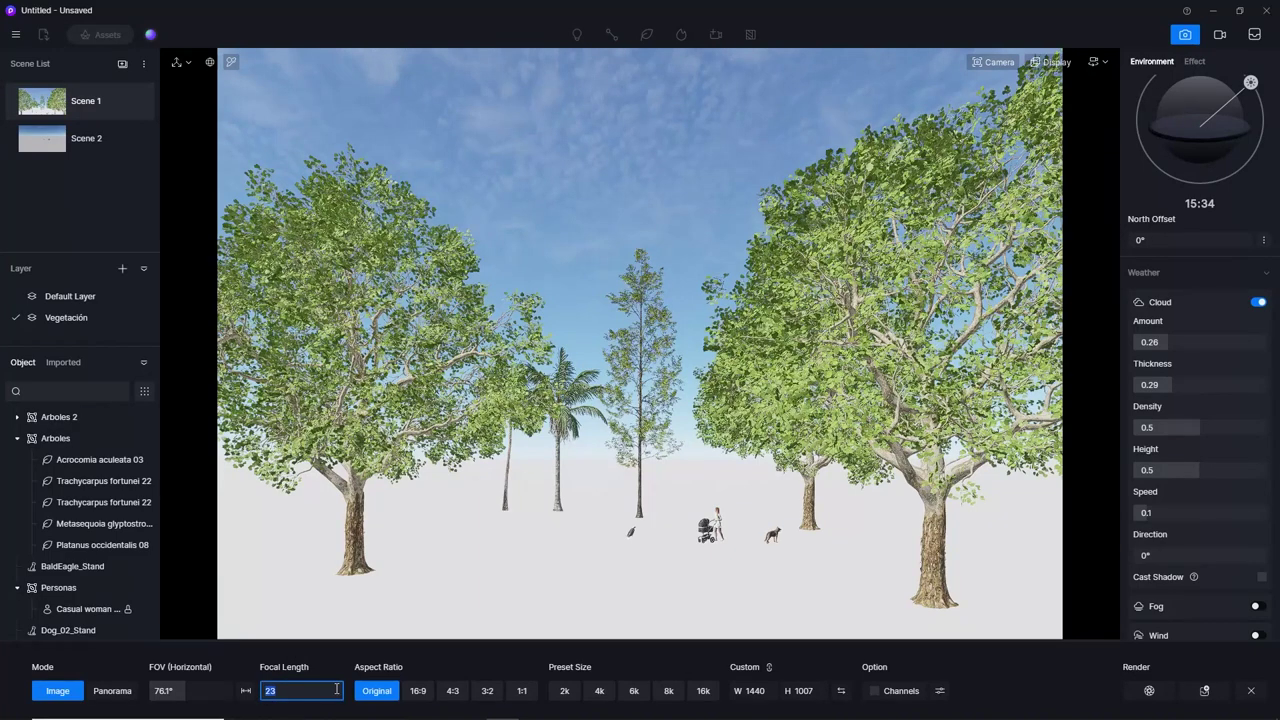
{"action": "type", "text": "18"}
{"action": "key", "text": "Return"}
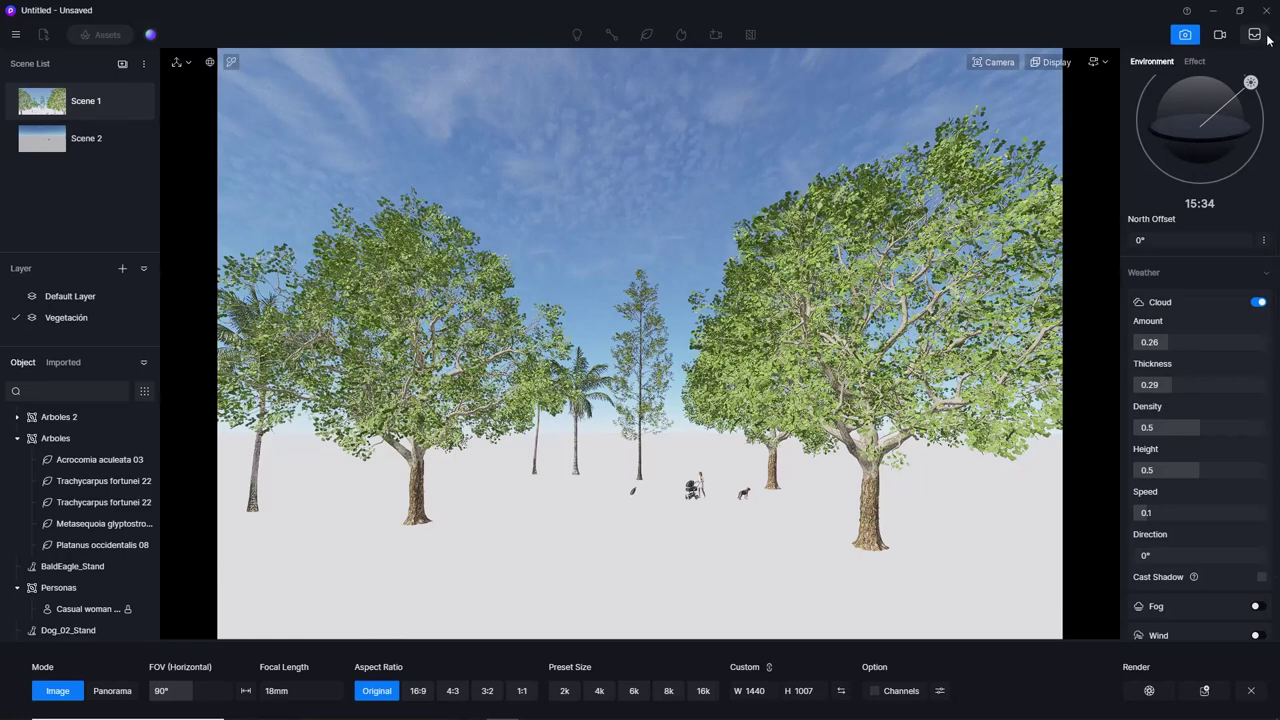
{"action": "left_click", "coordinate": [1250, 690]}
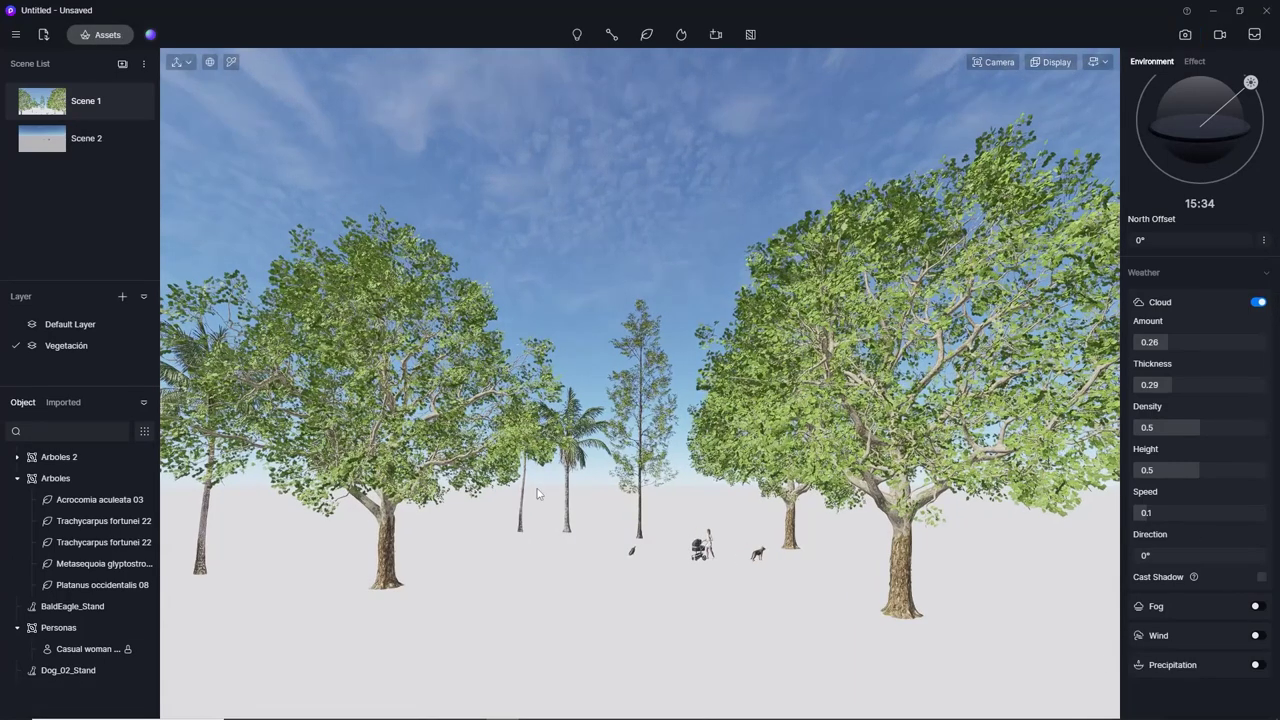
{"action": "left_click", "coordinate": [37, 112]}
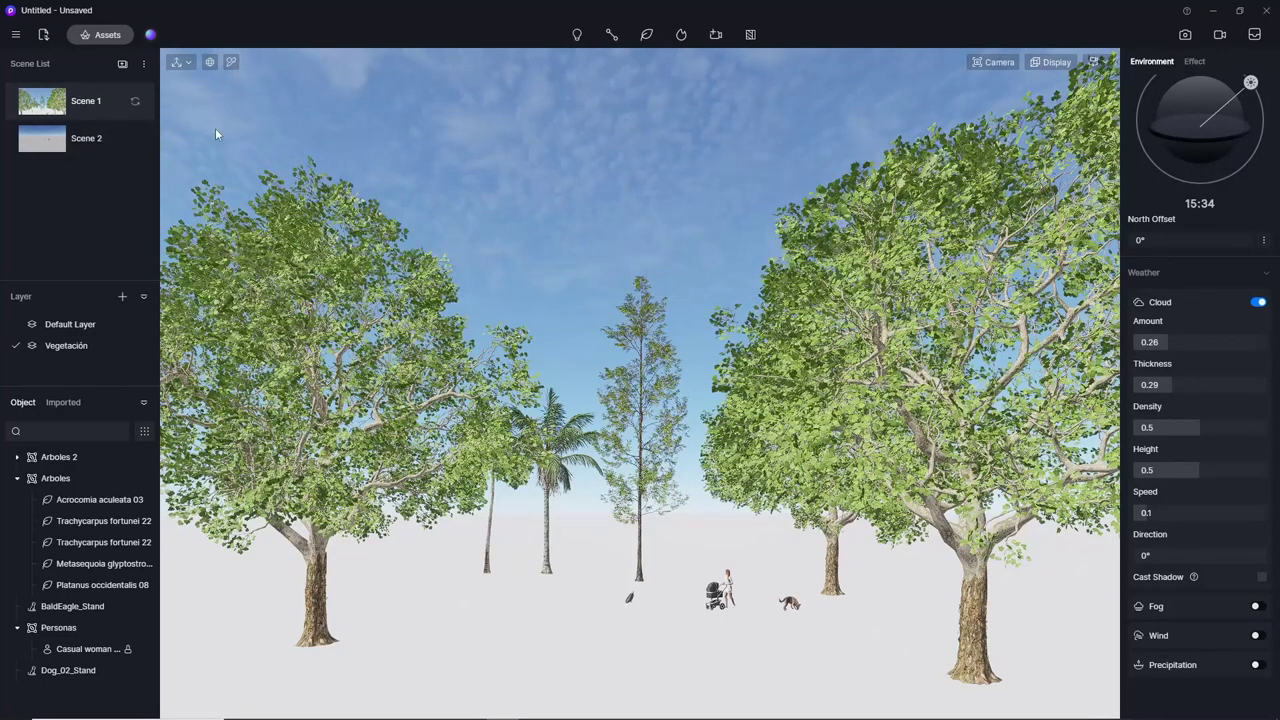
Preview 16:9, 4:3, 3:2 and 1:1 aspect ratios, then keep Original at 1440 × 1007.
{"action": "left_click", "coordinate": [1185, 35]}
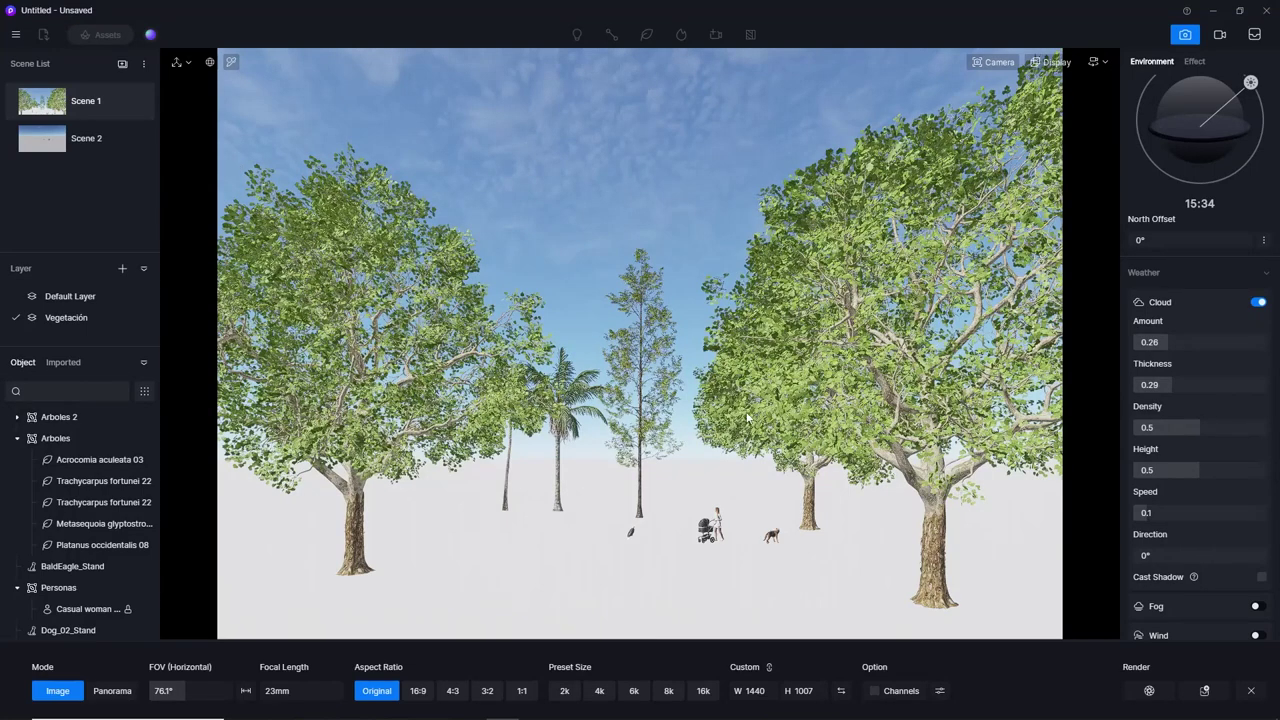
{"action": "left_click", "coordinate": [420, 693]}
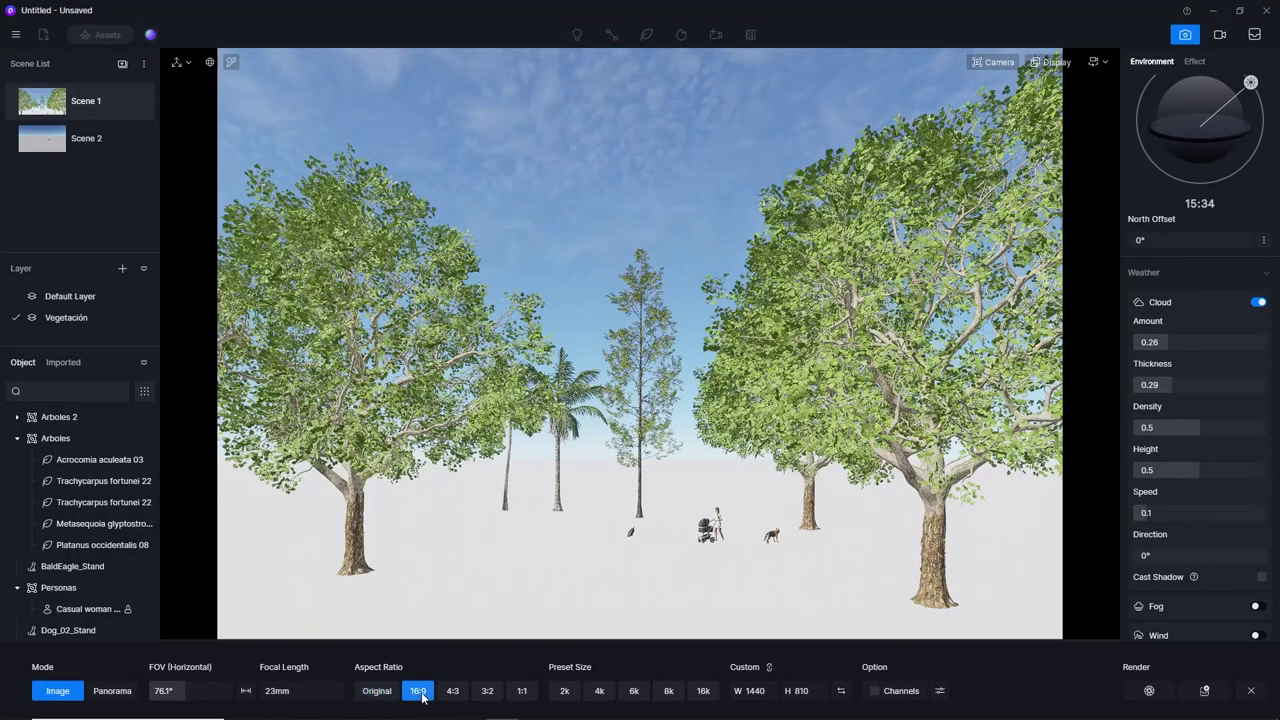
{"action": "left_click", "coordinate": [453, 692]}
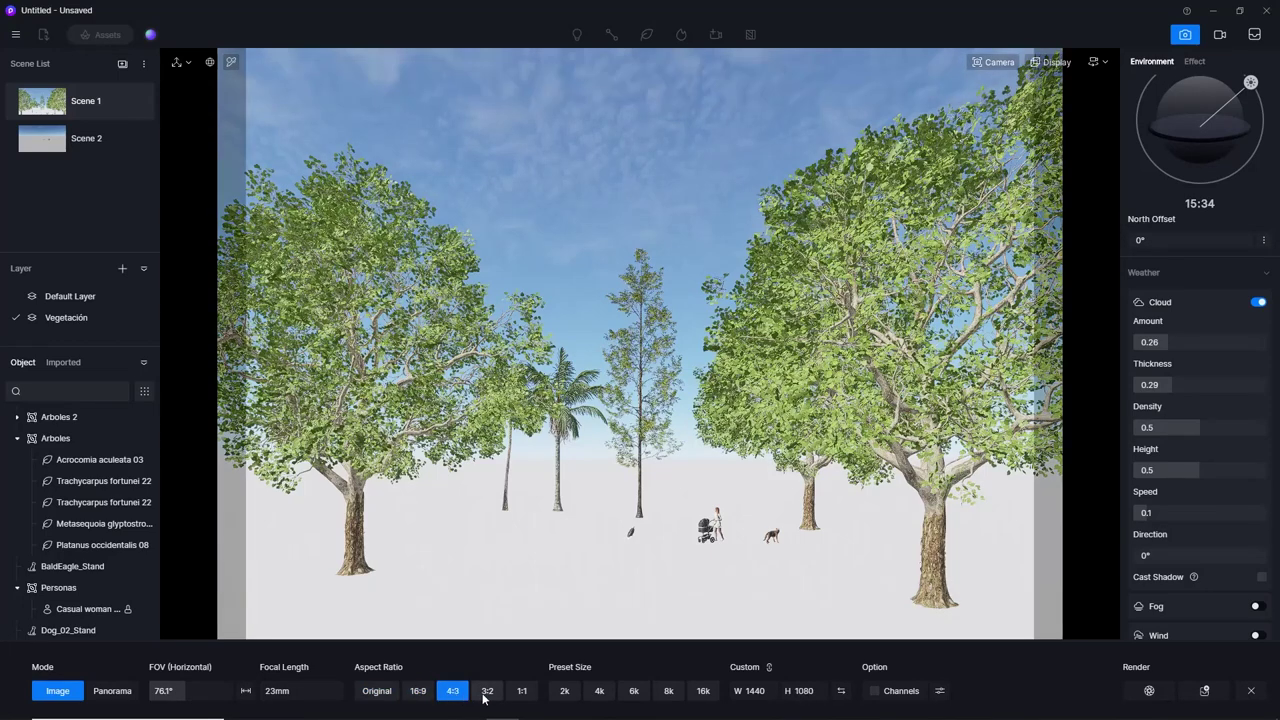
{"action": "left_click", "coordinate": [487, 691]}
{"action": "left_click", "coordinate": [521, 691]}
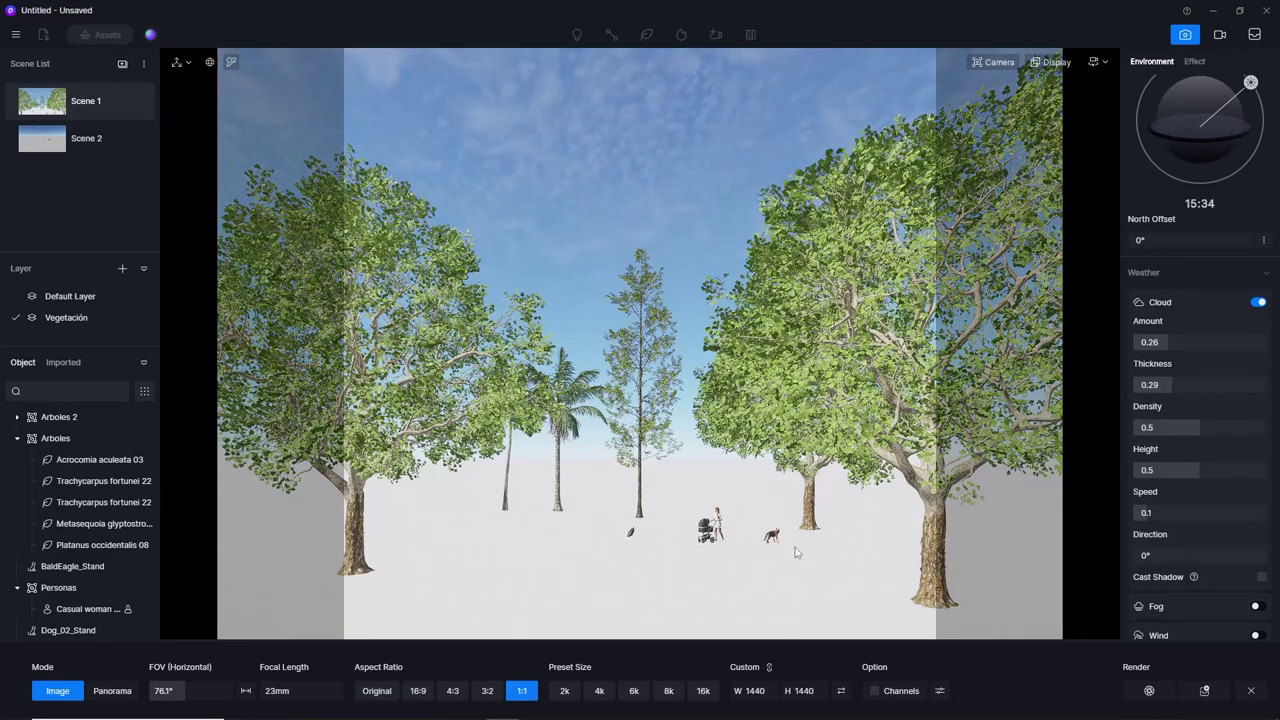
{"action": "left_click", "coordinate": [388, 692]}
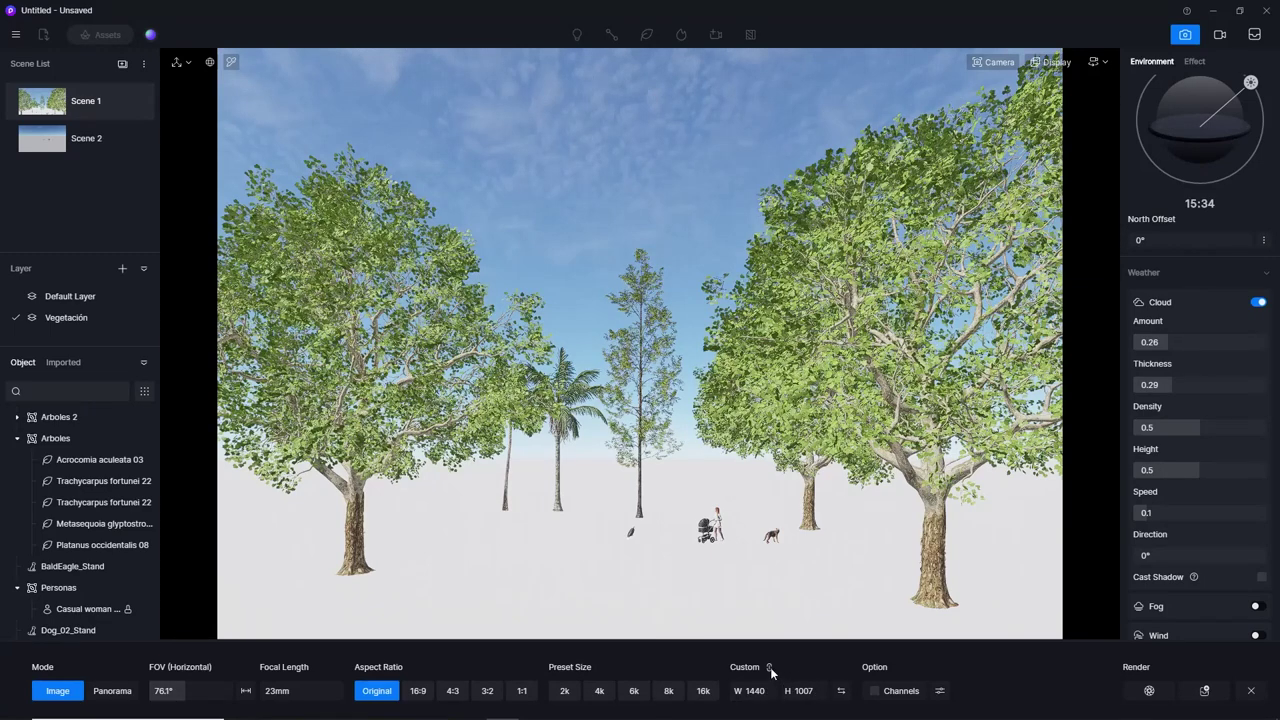
Enter a custom size of 1000 × 500, then change the width to 2000 for 2000 × 1000.
{"action": "left_click", "coordinate": [769, 692]}
{"action": "type", "text": "1"}
{"action": "left_click", "coordinate": [812, 691]}
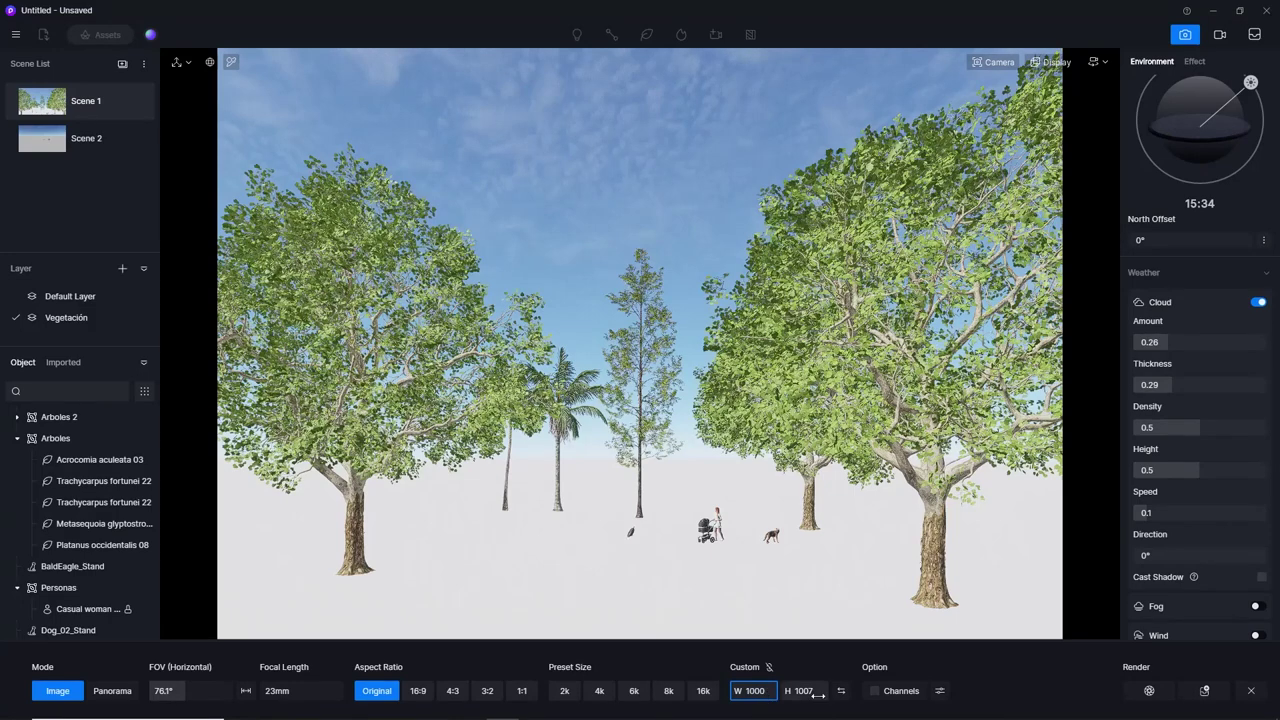
{"action": "type", "text": "500"}
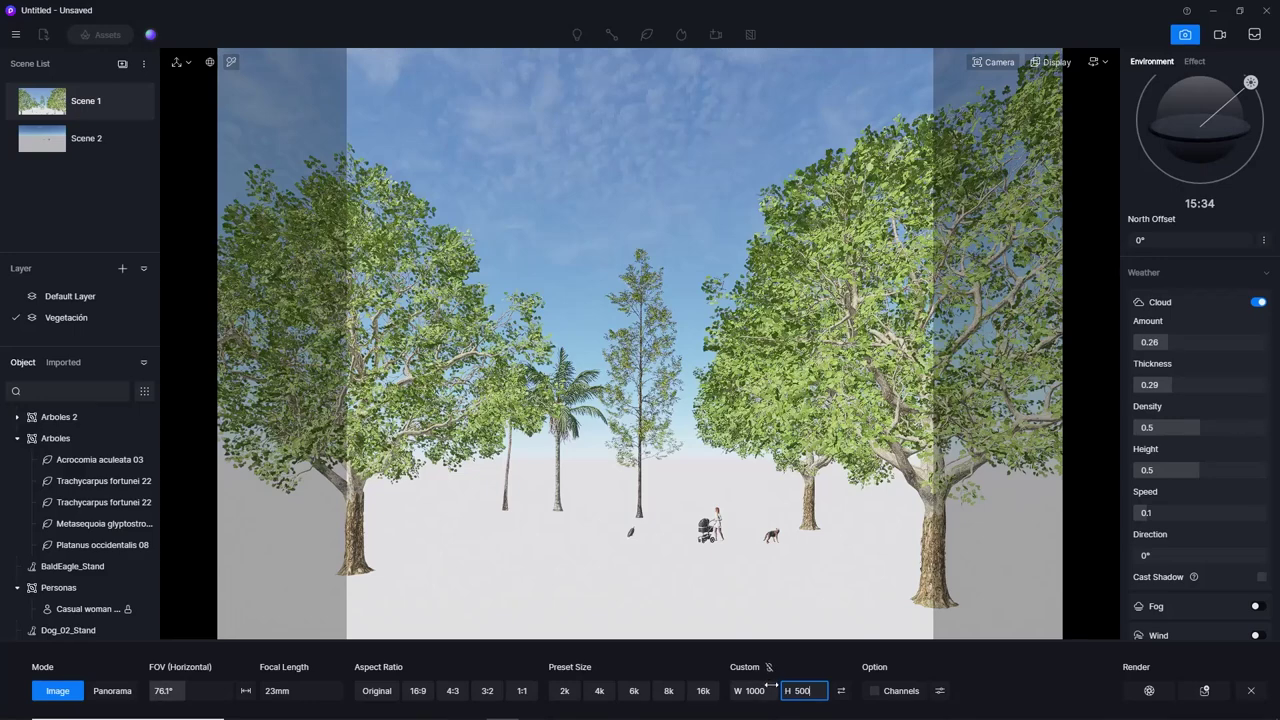
{"action": "left_click", "coordinate": [773, 674]}
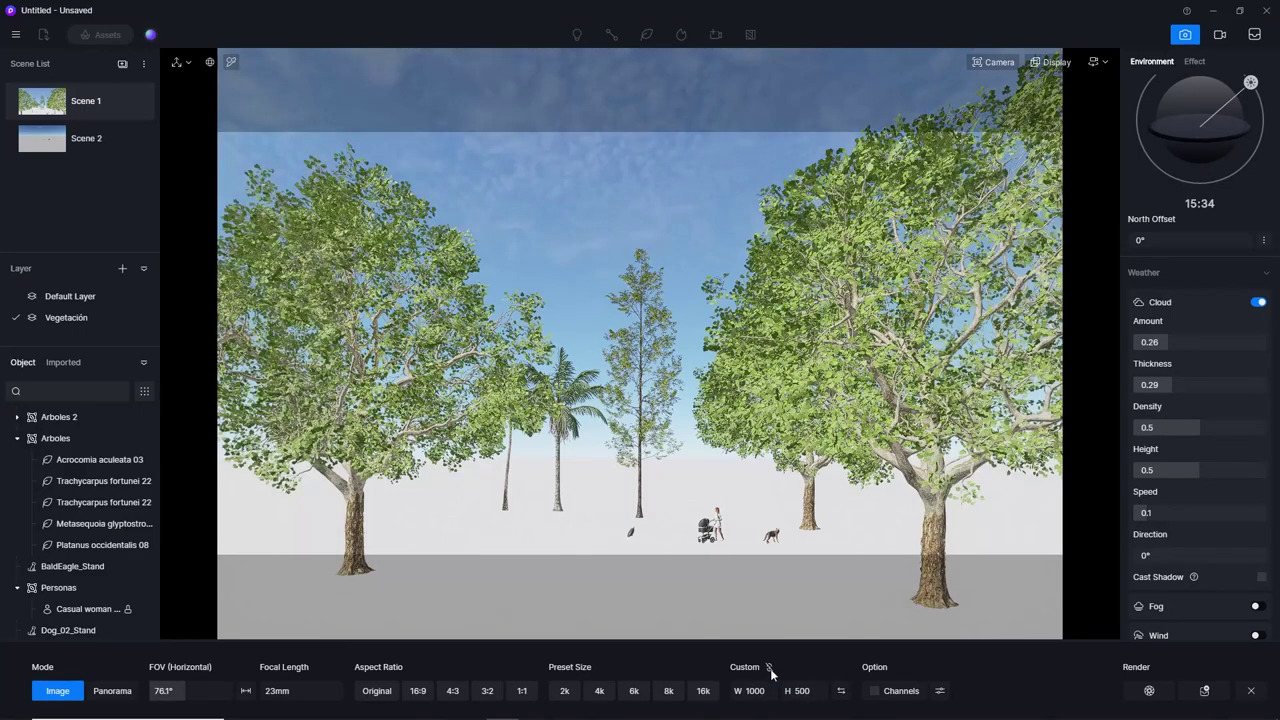
{"action": "double_click", "coordinate": [757, 691]}
{"action": "type", "text": "2"}
{"action": "type", "text": "0"}
{"action": "key", "text": "Return"}
Turn on the rule-of-thirds grid overlay from the Display options.
{"action": "left_click", "coordinate": [1108, 62]}
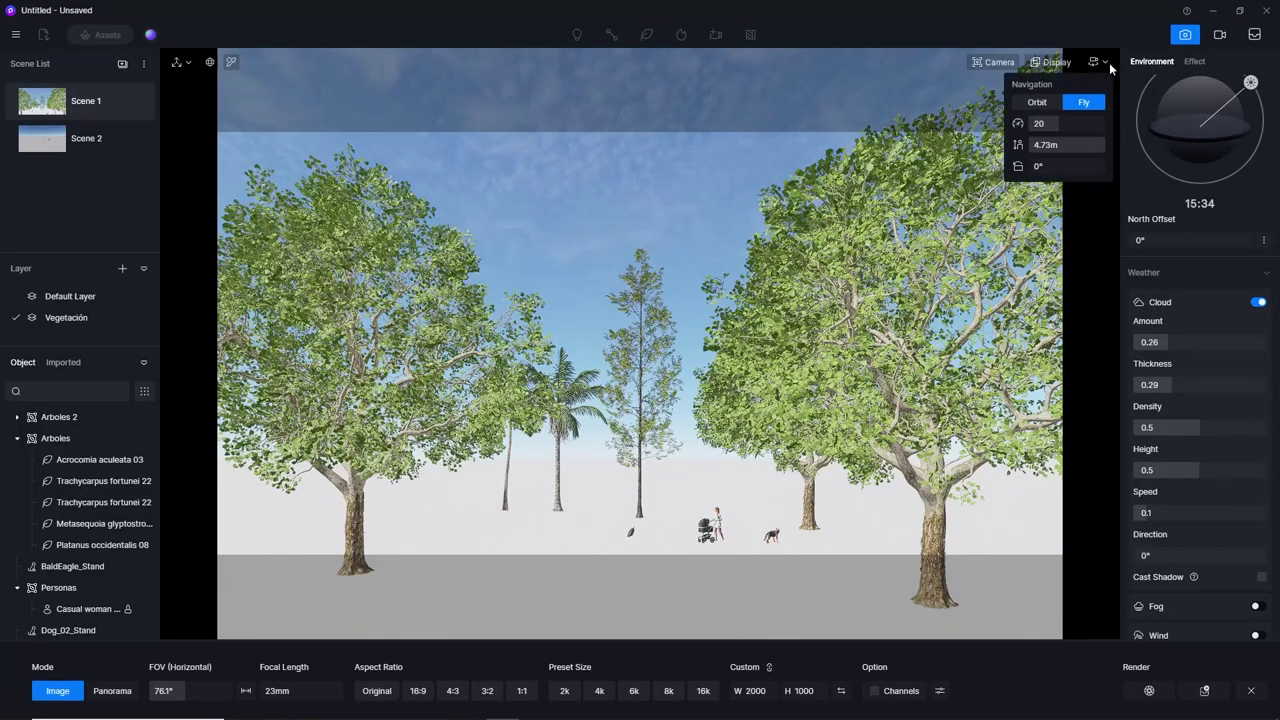
{"action": "left_click", "coordinate": [1067, 64]}
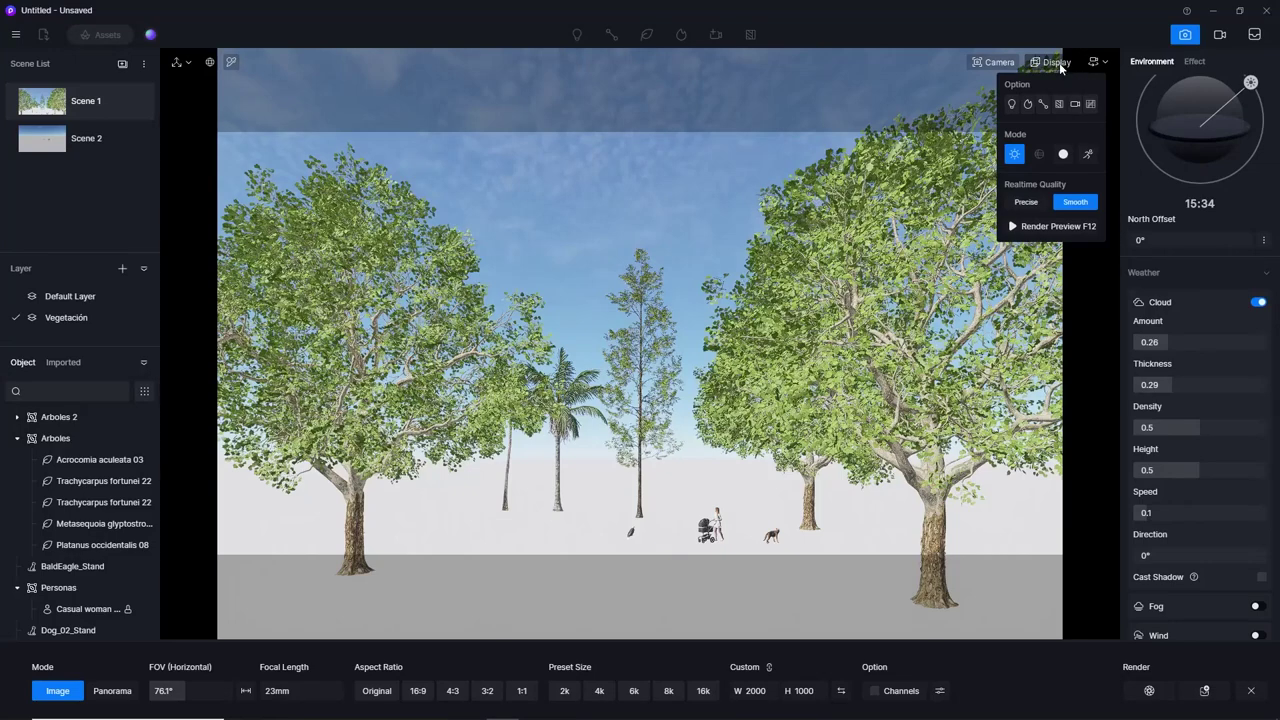
{"action": "left_click", "coordinate": [1091, 105]}
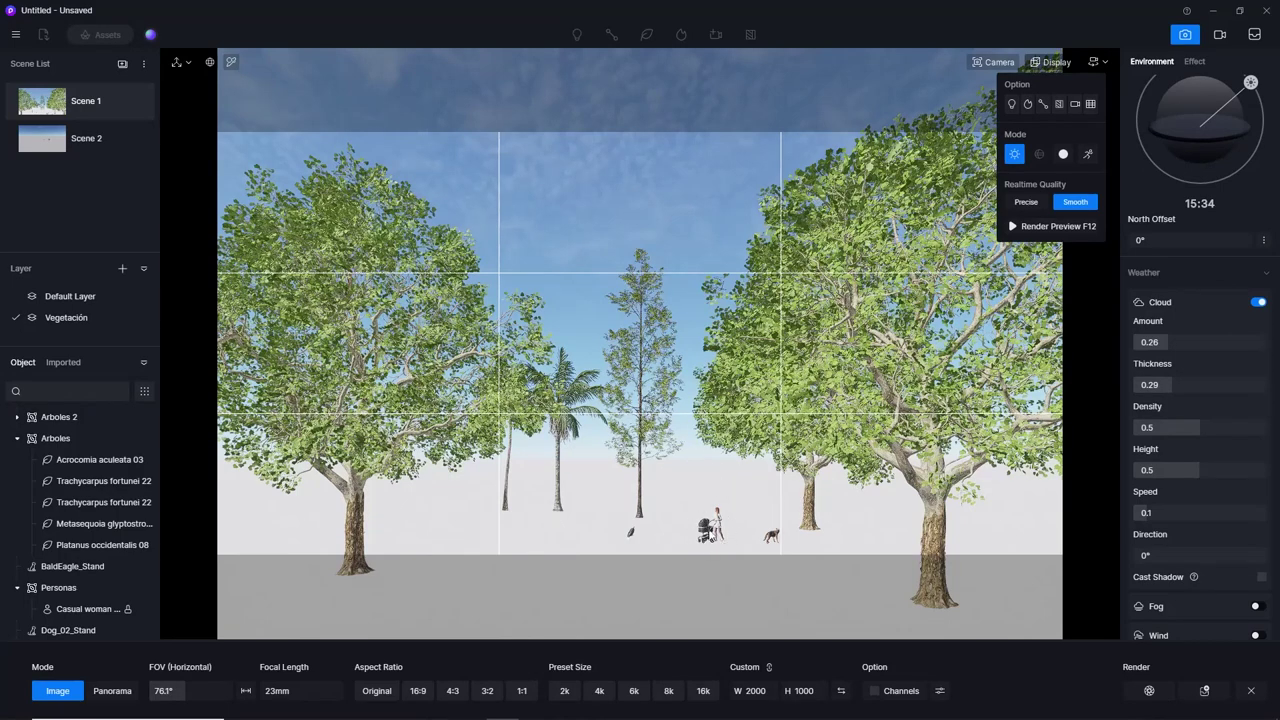
Reframe the camera so the woman, stroller and dog sit on the lower grid line.
{"action": "right_click_drag", "start_coordinate": [822, 437], "coordinate": [740, 440]}
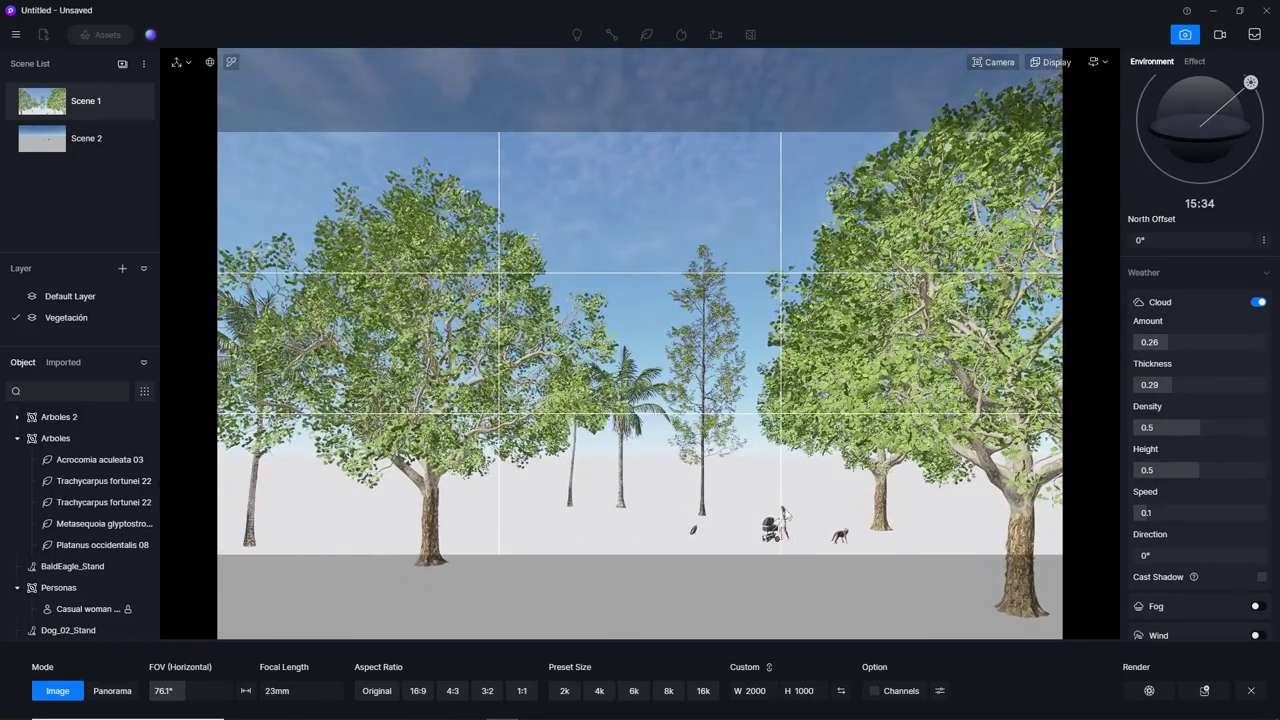
{"action": "right_click_drag", "start_coordinate": [825, 459], "coordinate": [823, 563]}
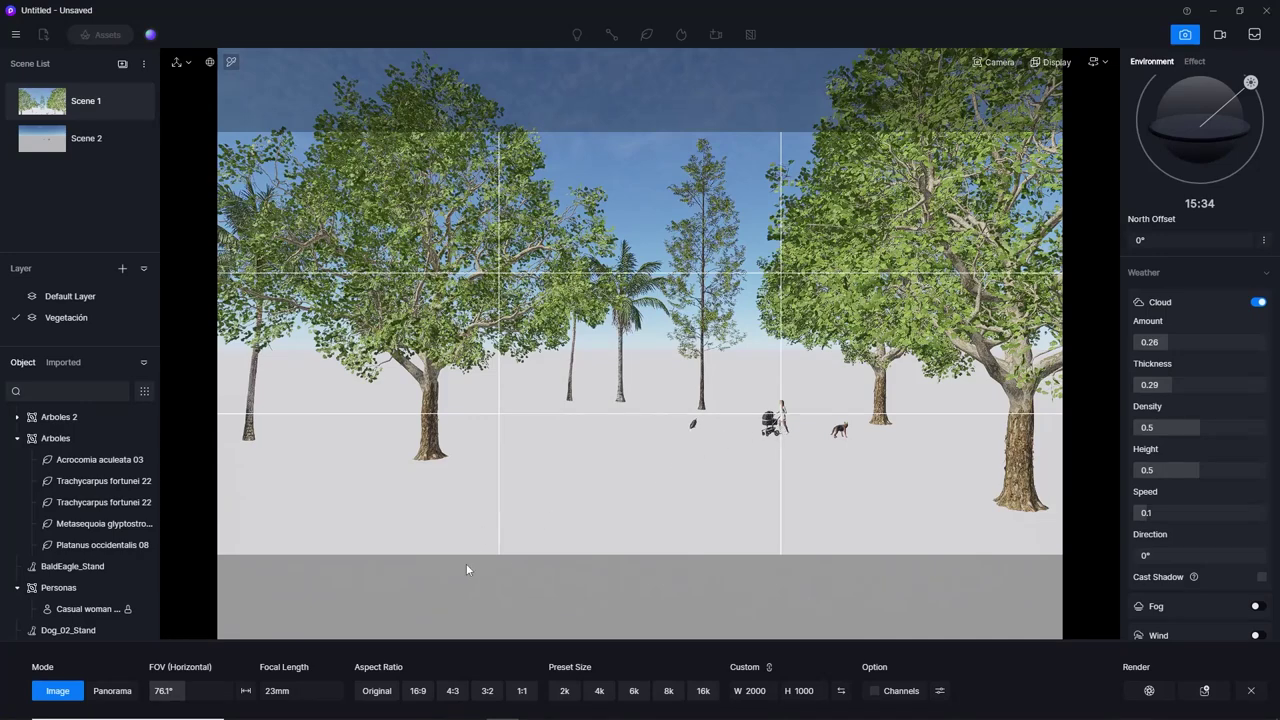
{"action": "right_click_drag", "start_coordinate": [780, 450], "coordinate": [785, 418]}
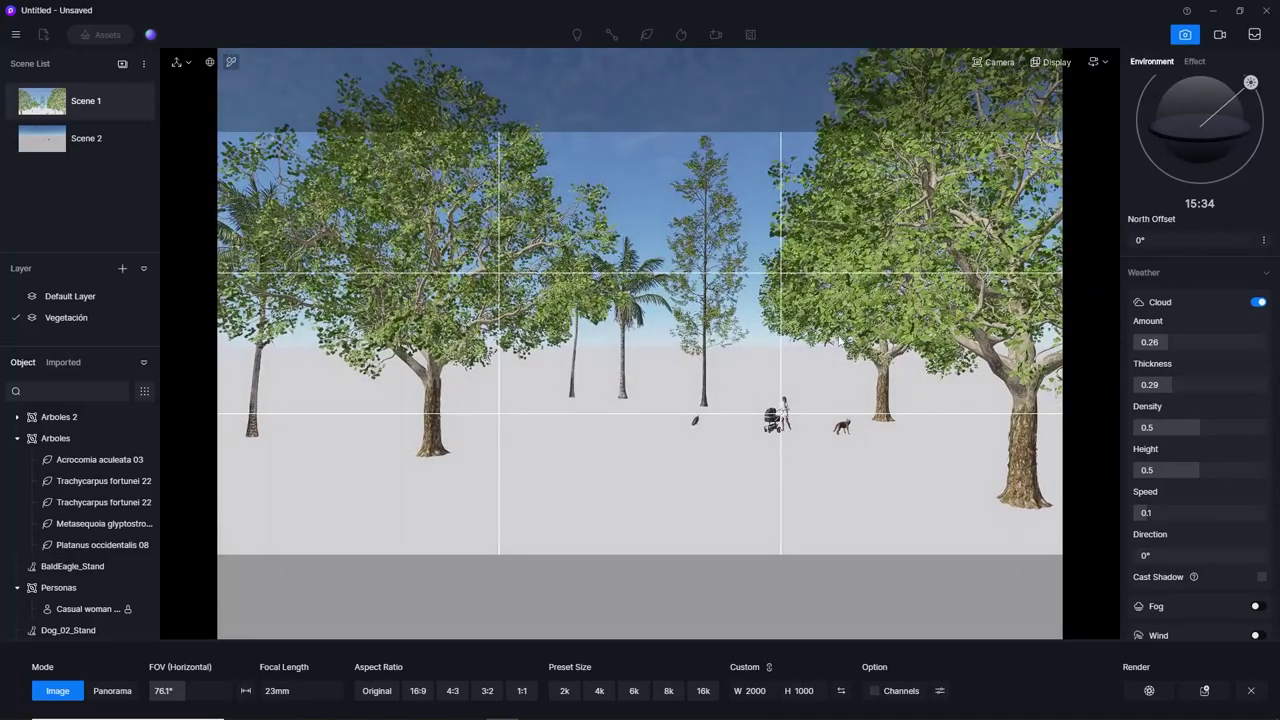
{"action": "left_click", "coordinate": [996, 66]}
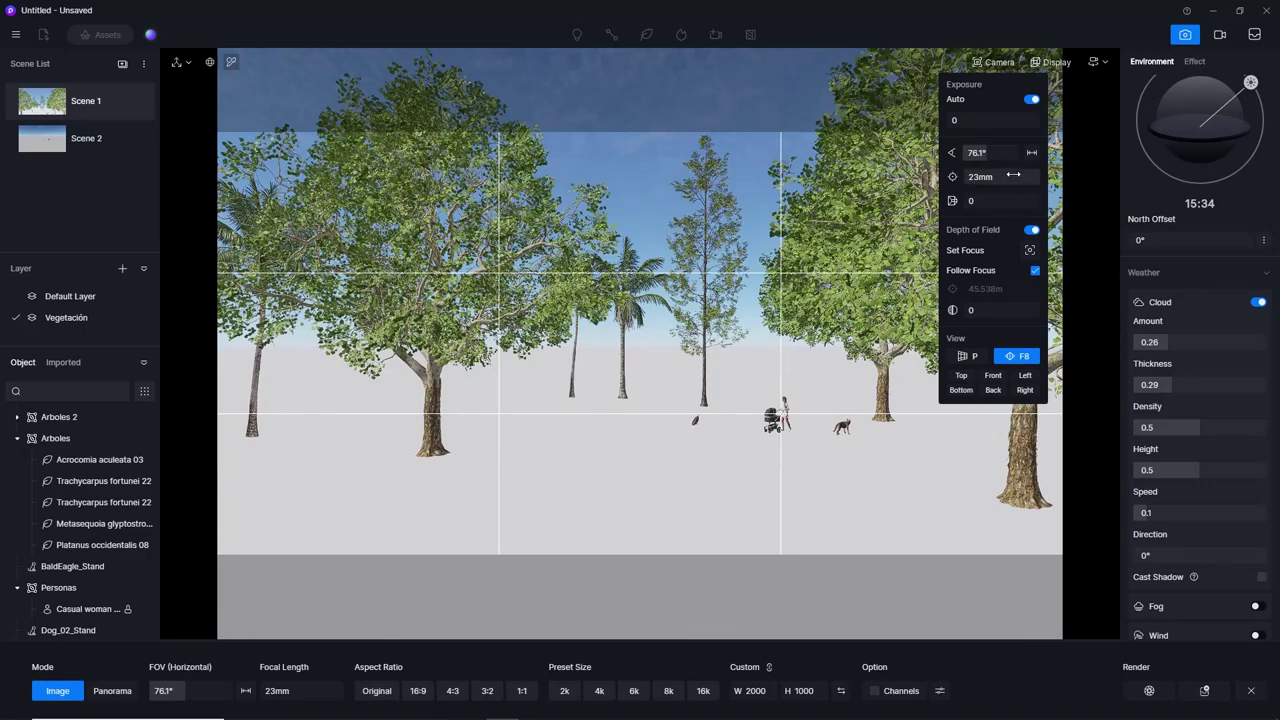
Lower the camera height to about 1.6 m, level the tree framing, and update Scene 1.
{"action": "left_click", "coordinate": [1049, 66]}
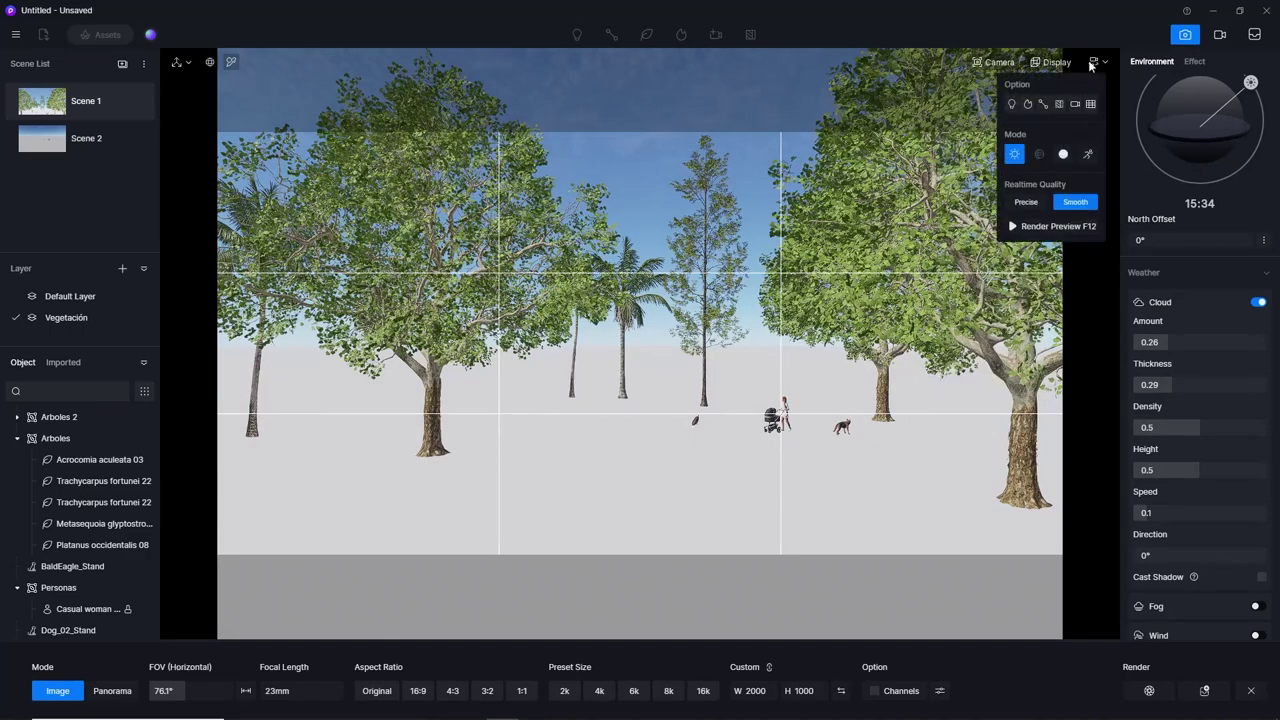
{"action": "left_click", "coordinate": [1095, 63]}
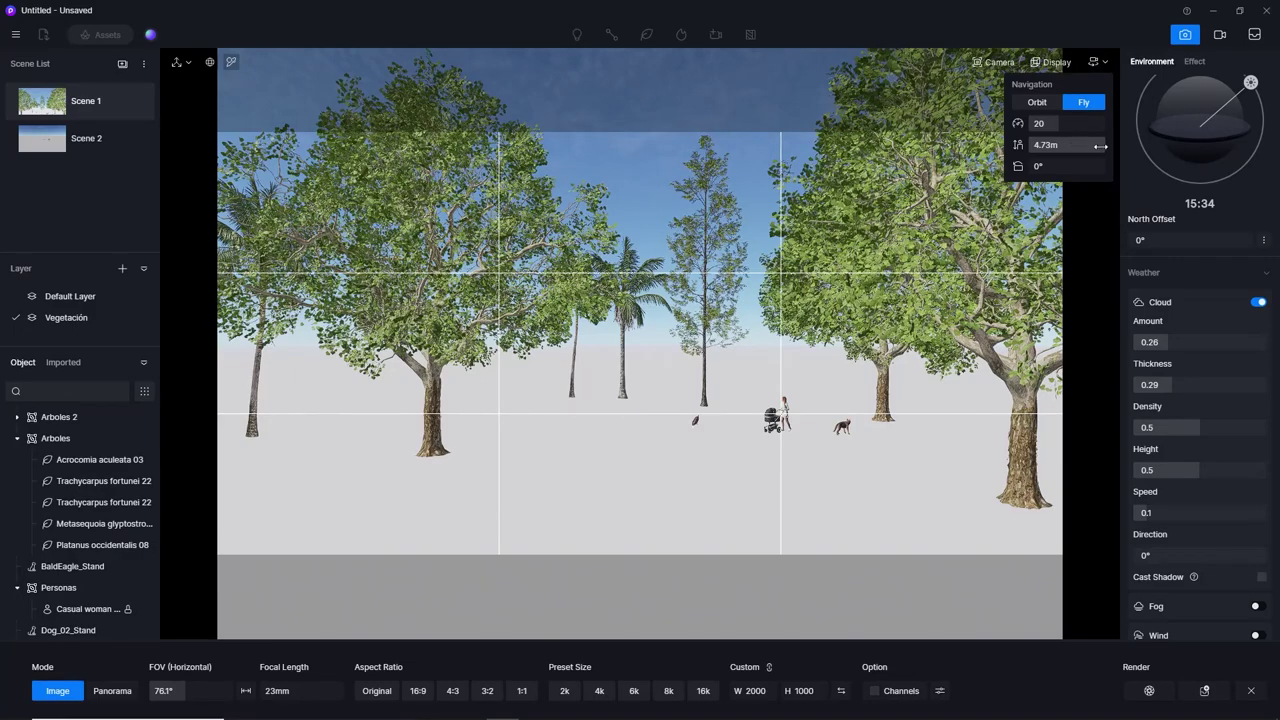
{"action": "left_click_drag", "start_coordinate": [1100, 146], "coordinate": [1063, 146]}
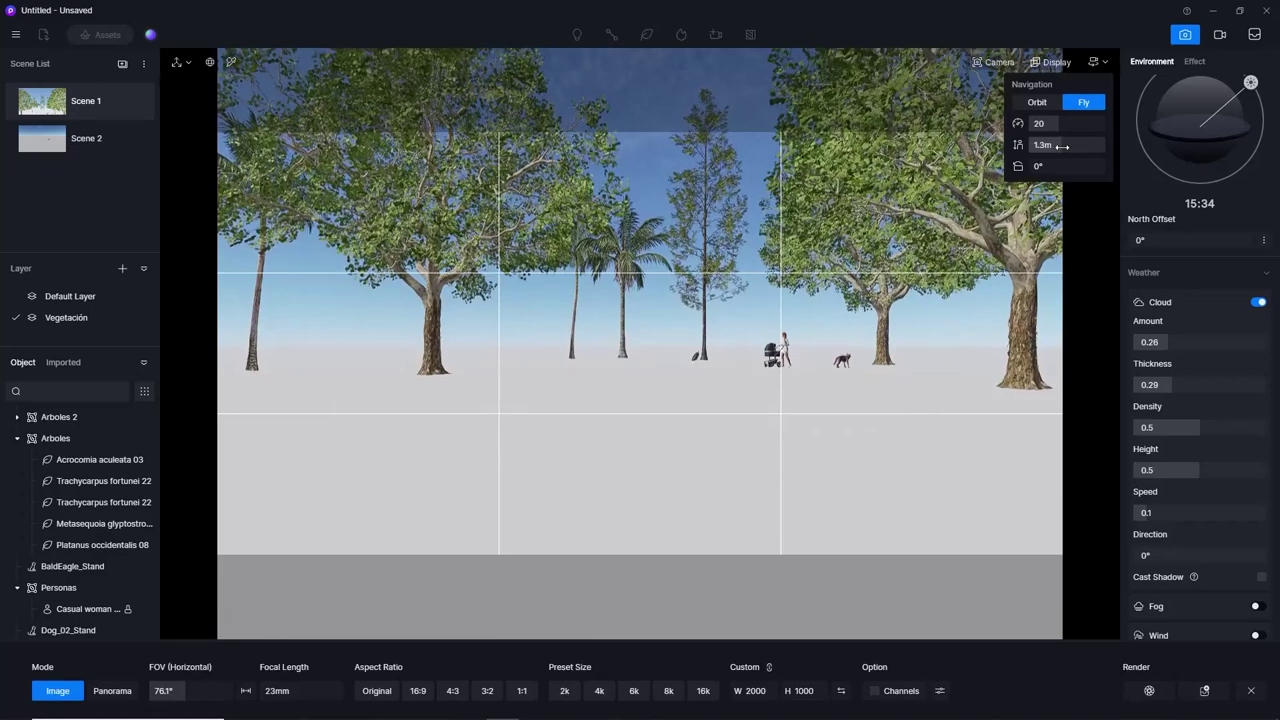
{"action": "left_click_drag", "start_coordinate": [1063, 146], "coordinate": [1072, 146]}
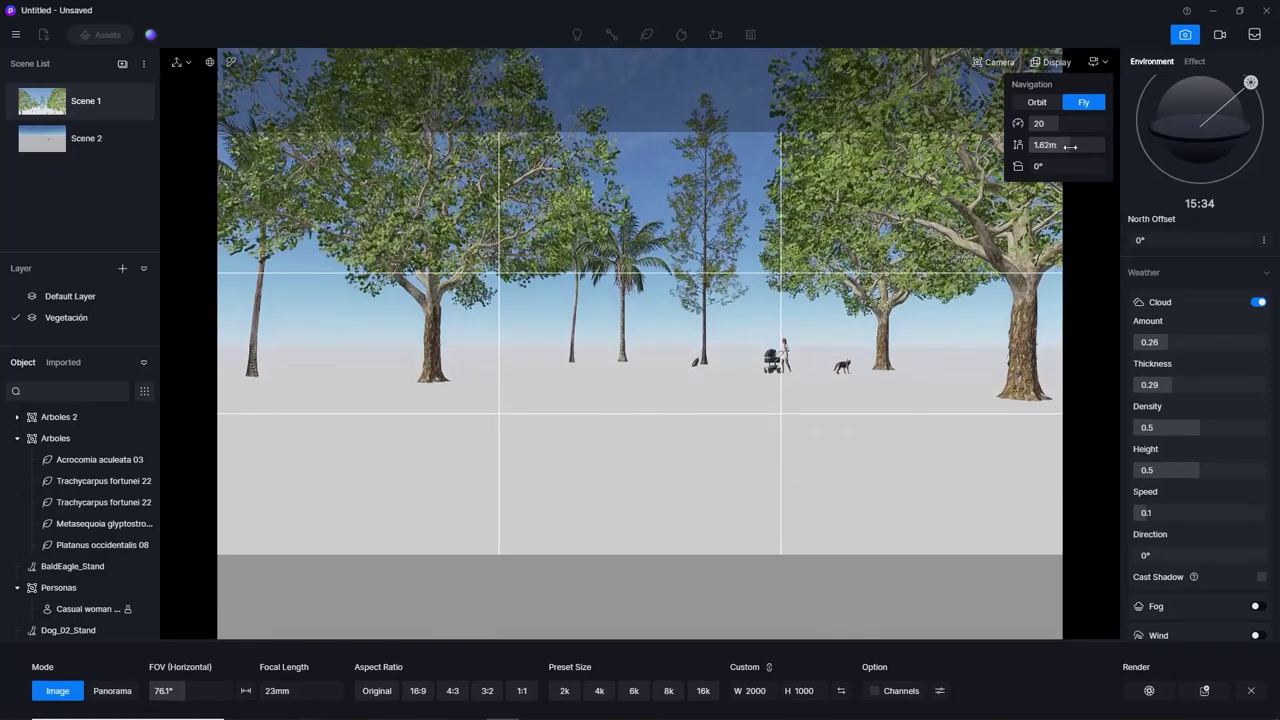
{"action": "right_click_drag", "start_coordinate": [757, 298], "coordinate": [761, 246]}
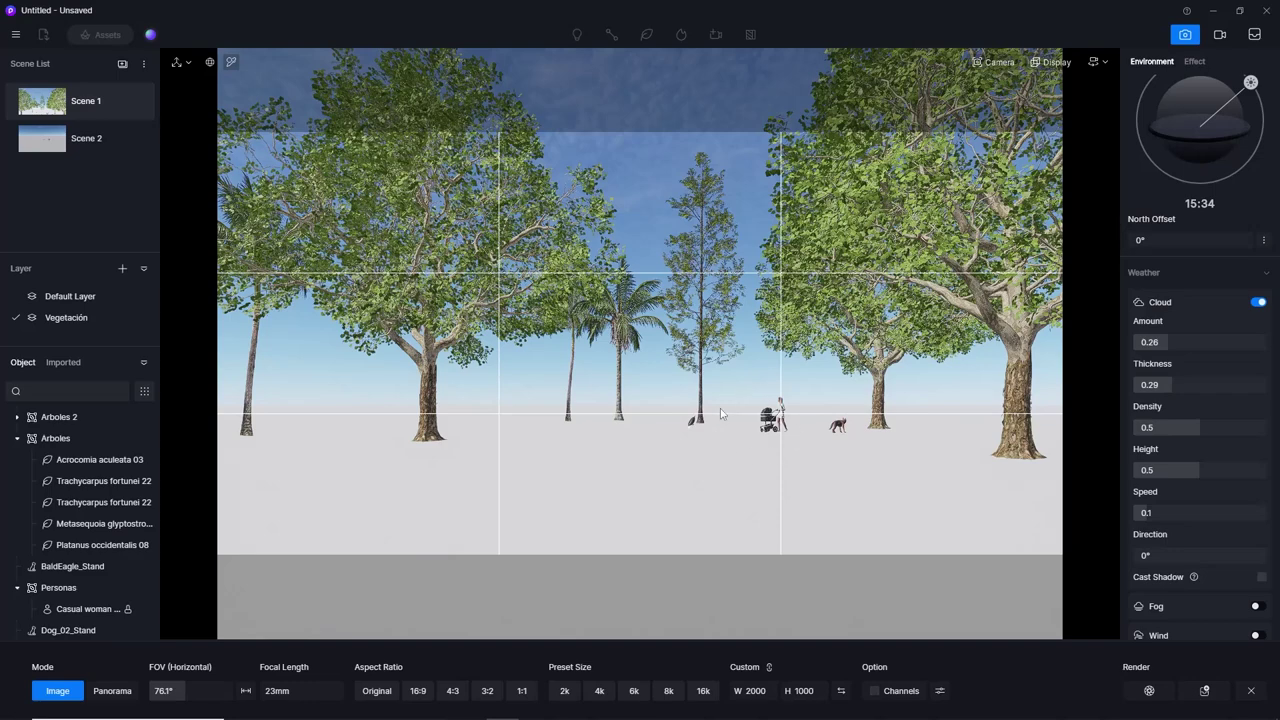
{"action": "right_click_drag", "start_coordinate": [797, 380], "coordinate": [797, 368]}
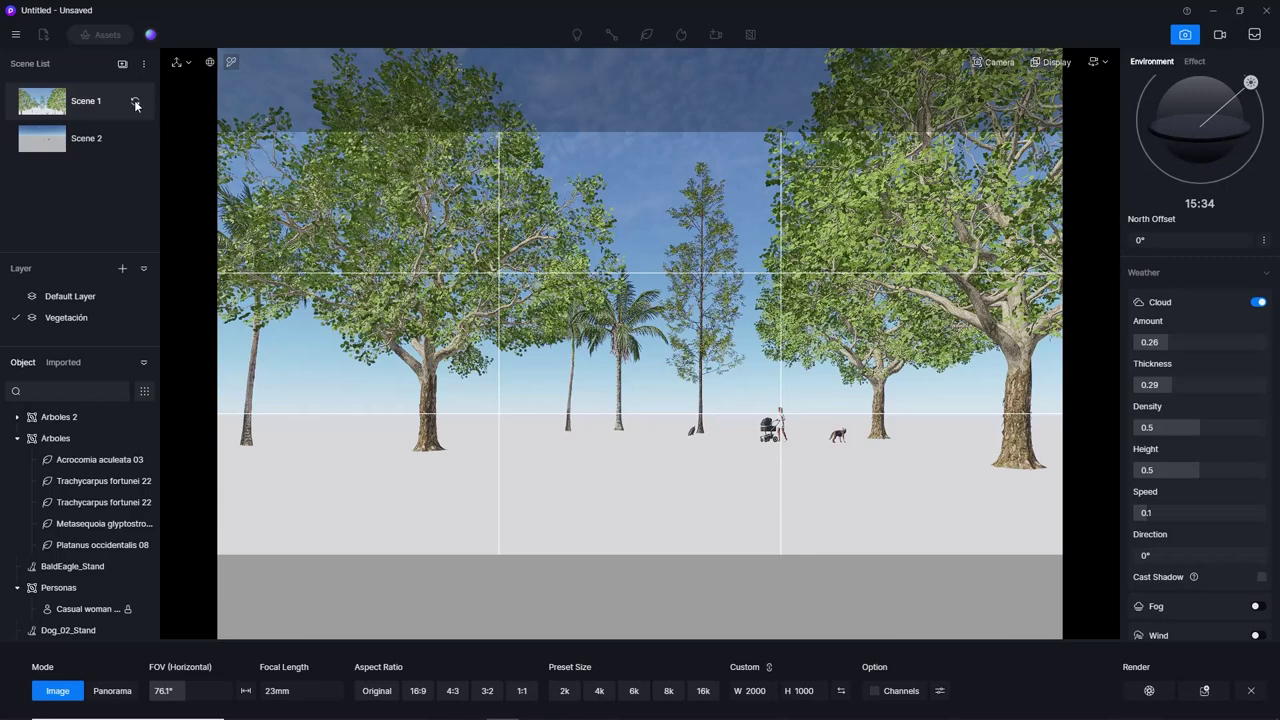
{"action": "left_click", "coordinate": [136, 103]}
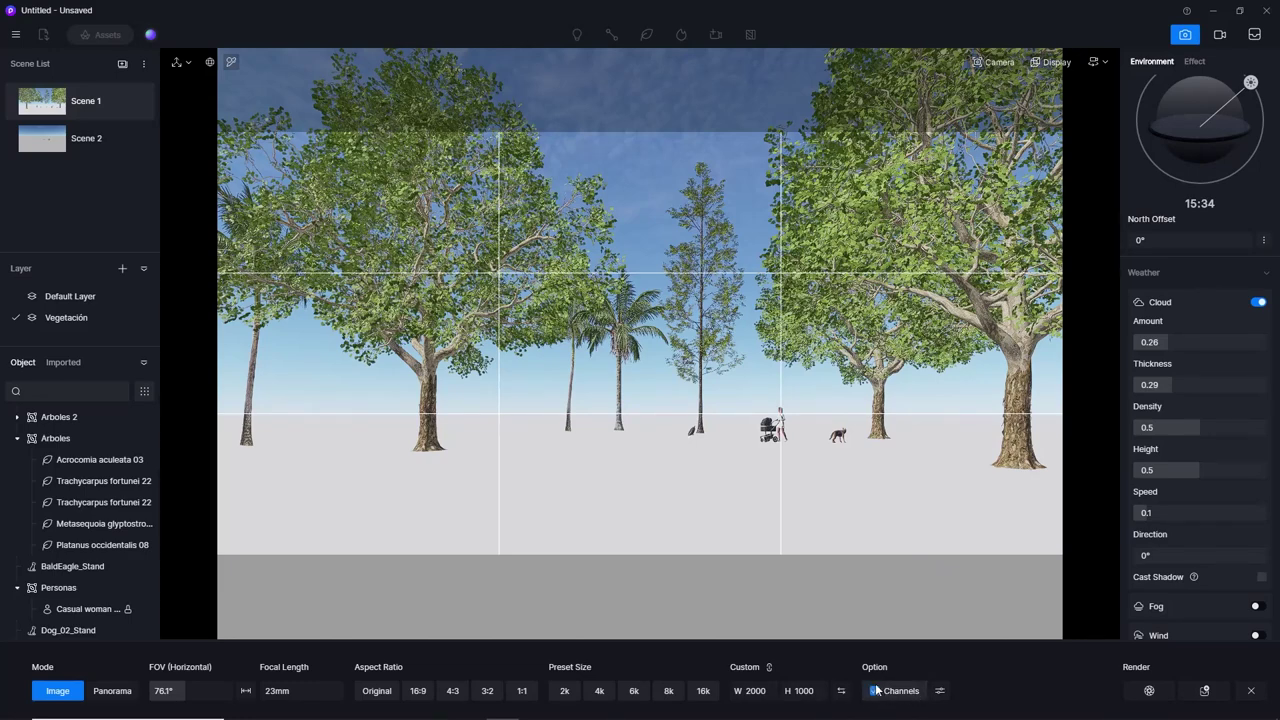
Toggle the Sky Mask, Material ID, Reflection, Transparent and Z Depth channels, then disable Channels.
{"action": "left_click", "coordinate": [940, 691]}
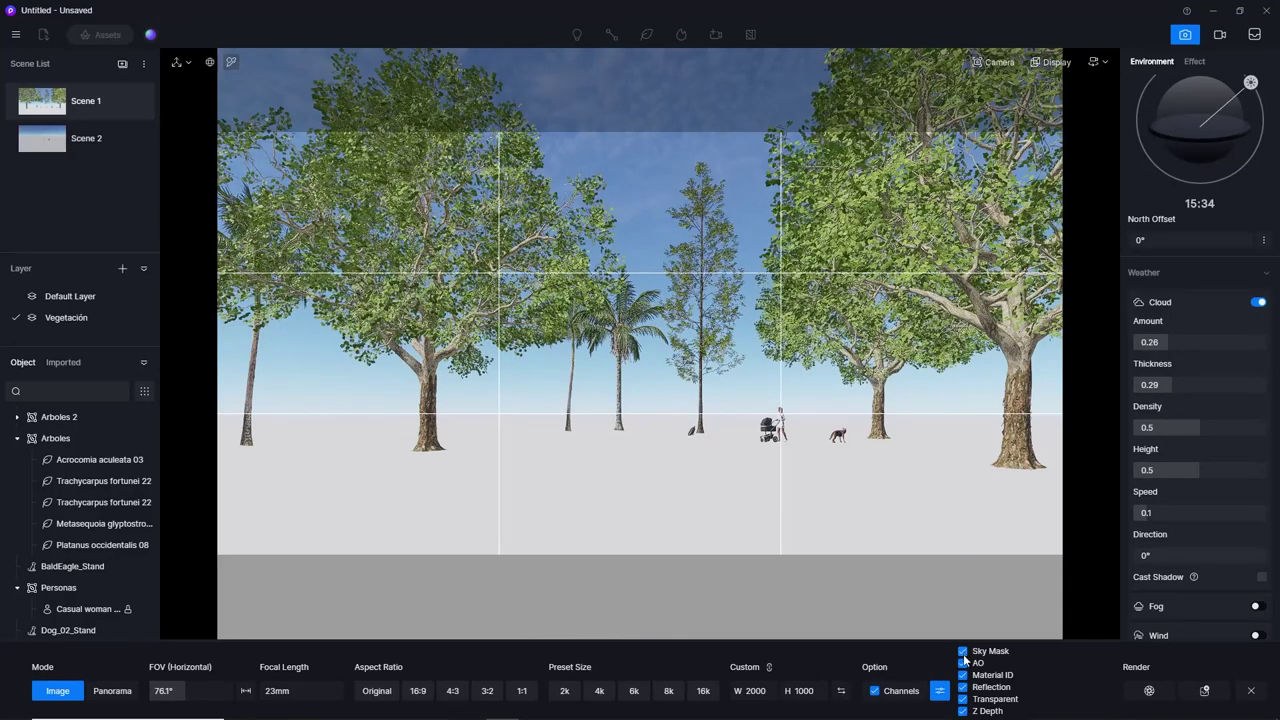
{"action": "left_click", "coordinate": [962, 651]}
{"action": "left_click", "coordinate": [962, 675]}
{"action": "left_click", "coordinate": [962, 687]}
{"action": "left_click", "coordinate": [962, 699]}
{"action": "left_click", "coordinate": [962, 711]}
{"action": "left_click", "coordinate": [962, 651]}
{"action": "left_click", "coordinate": [962, 675]}
{"action": "left_click", "coordinate": [962, 687]}
{"action": "left_click", "coordinate": [962, 699]}
{"action": "left_click", "coordinate": [962, 711]}
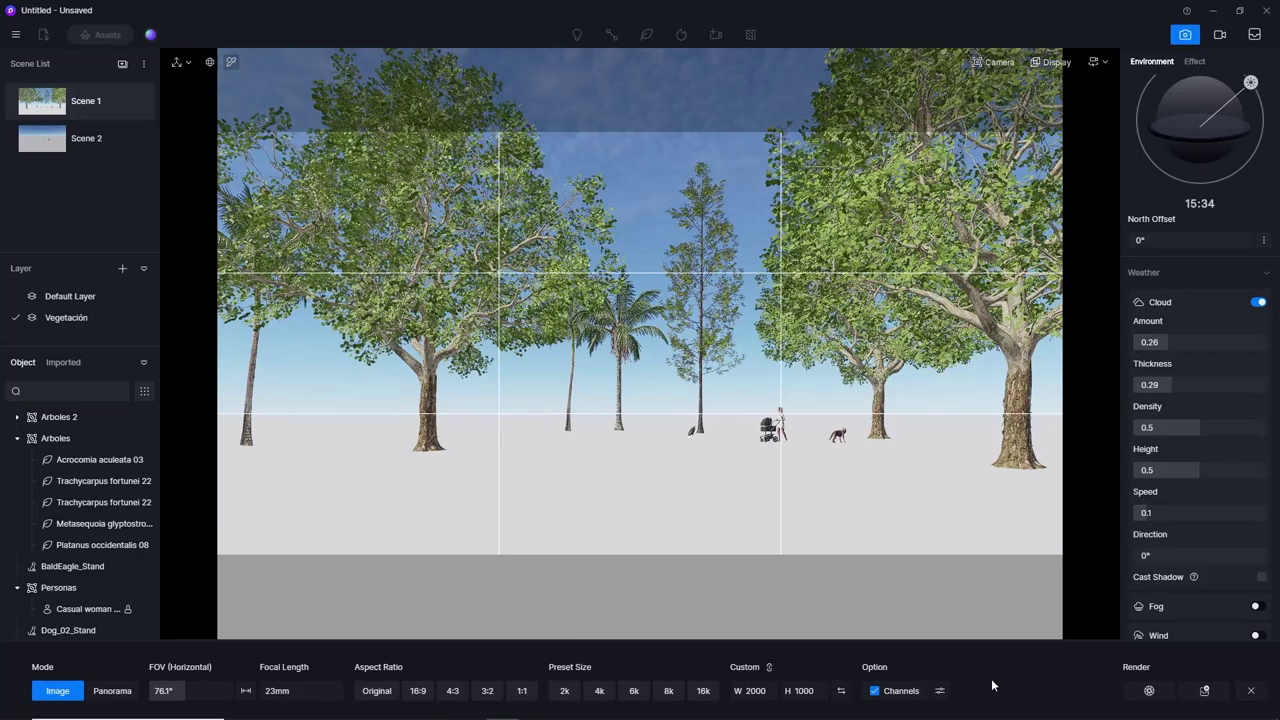
{"action": "left_click", "coordinate": [876, 694]}
Render the still as PNG 'prueba 1' and open its output folder.
{"action": "left_click", "coordinate": [1151, 691]}
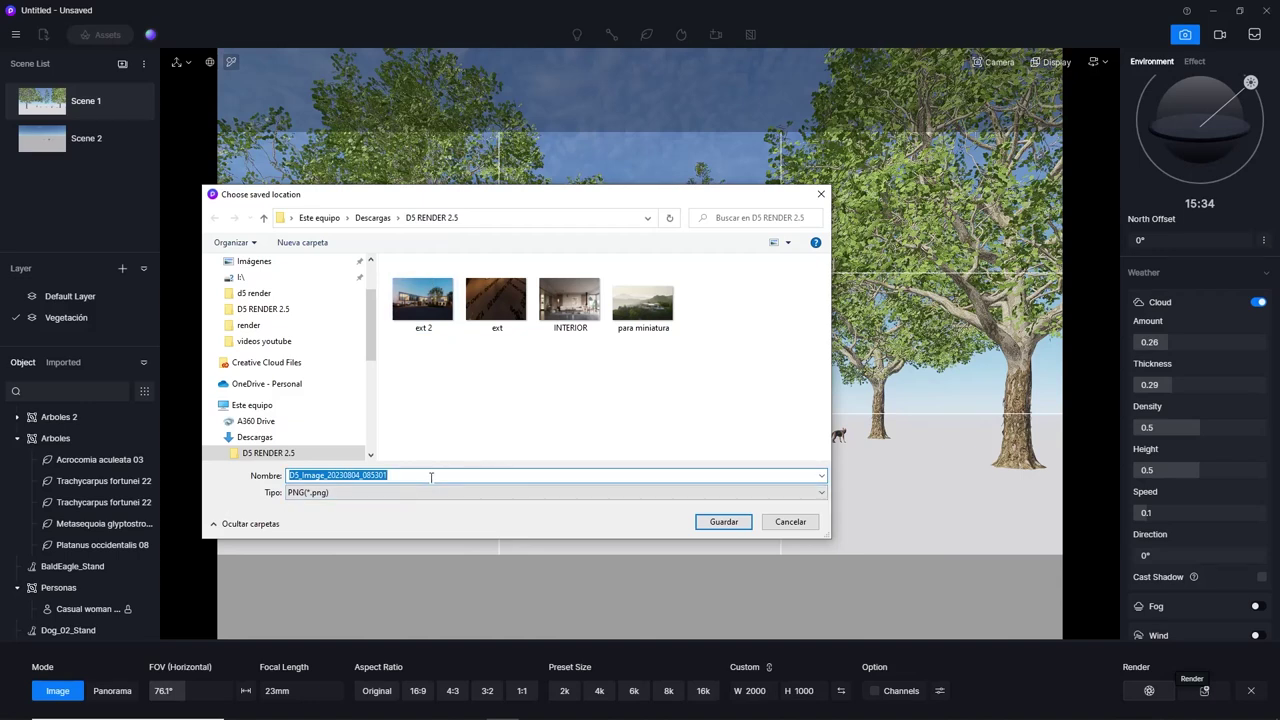
{"action": "type", "text": "prueba 1"}
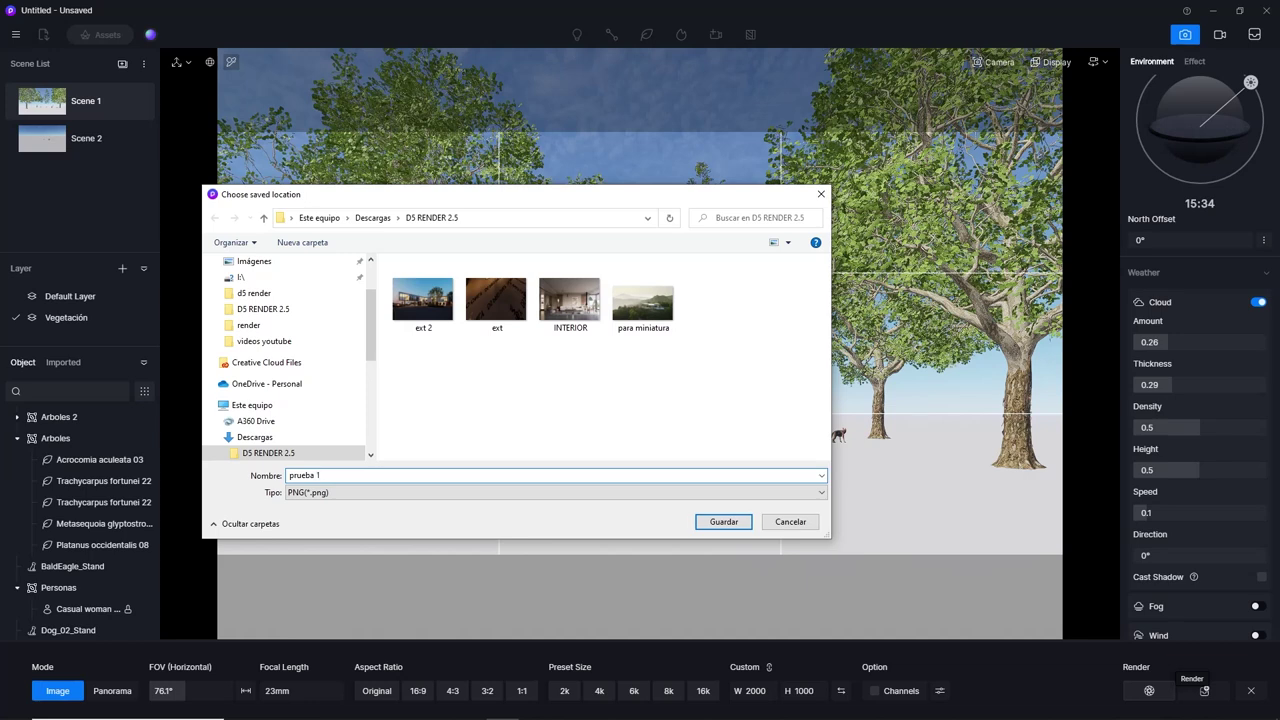
{"action": "left_click", "coordinate": [338, 492]}
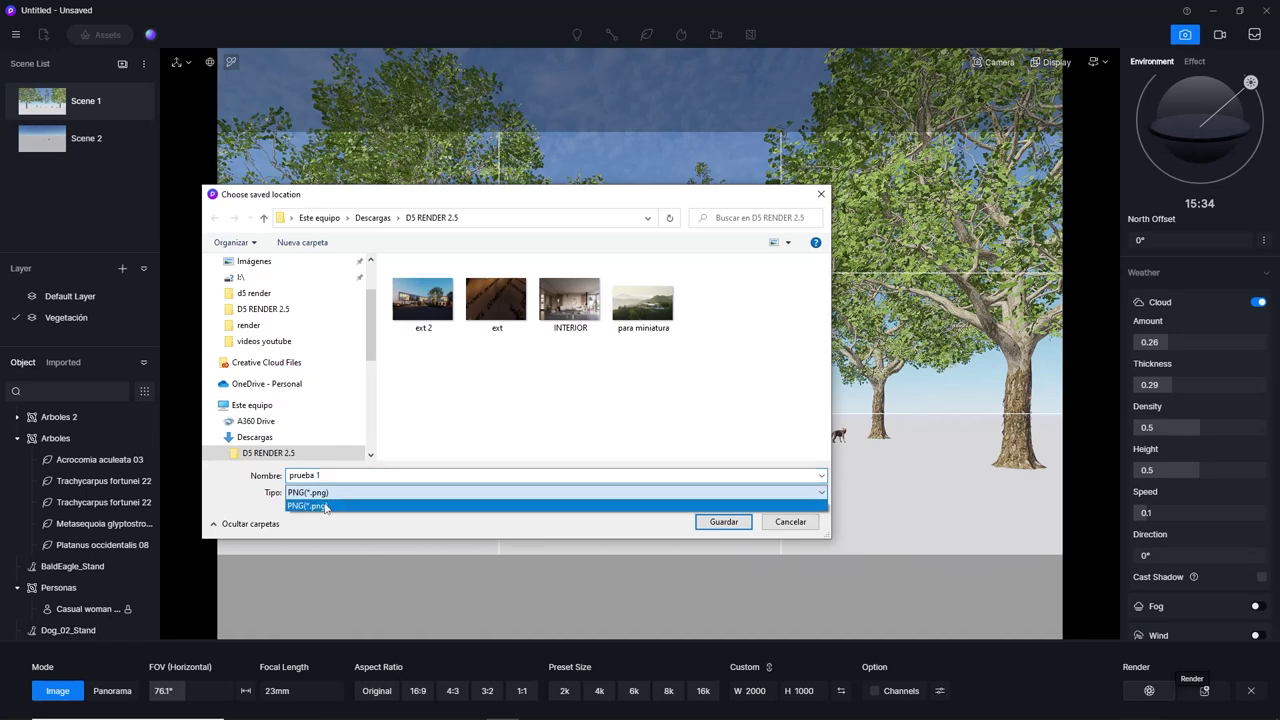
{"action": "left_click", "coordinate": [725, 530]}
{"action": "left_click", "coordinate": [728, 528]}
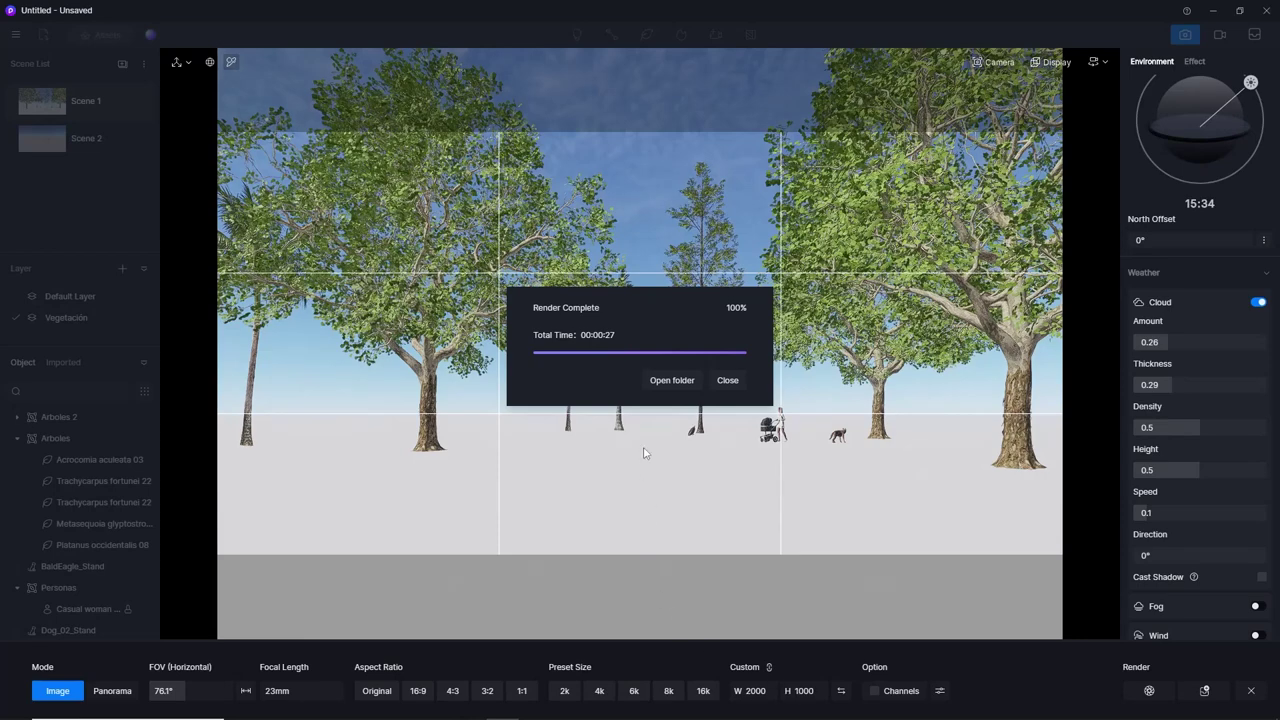
{"action": "left_click", "coordinate": [672, 381]}
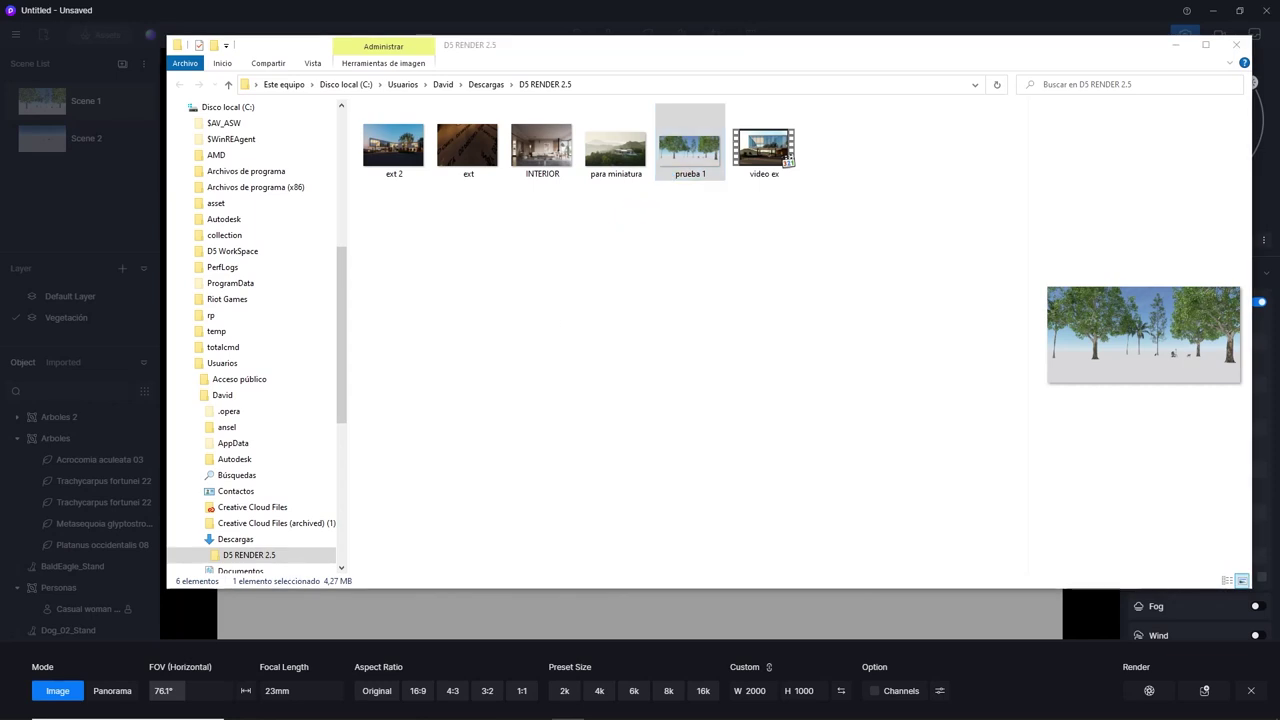
View prueba 1.png full screen in Photos, then return to D5 Render.
{"action": "left_click_drag", "start_coordinate": [1123, 106], "coordinate": [360, 108]}
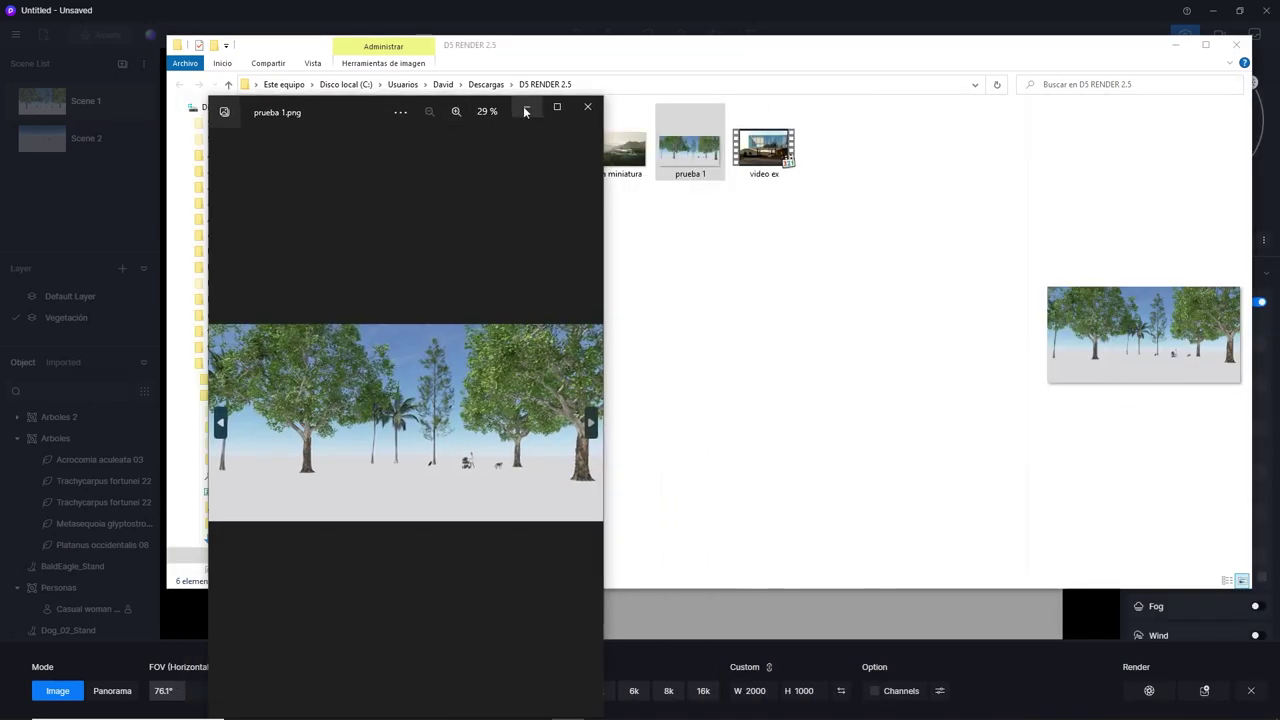
{"action": "left_click", "coordinate": [558, 107]}
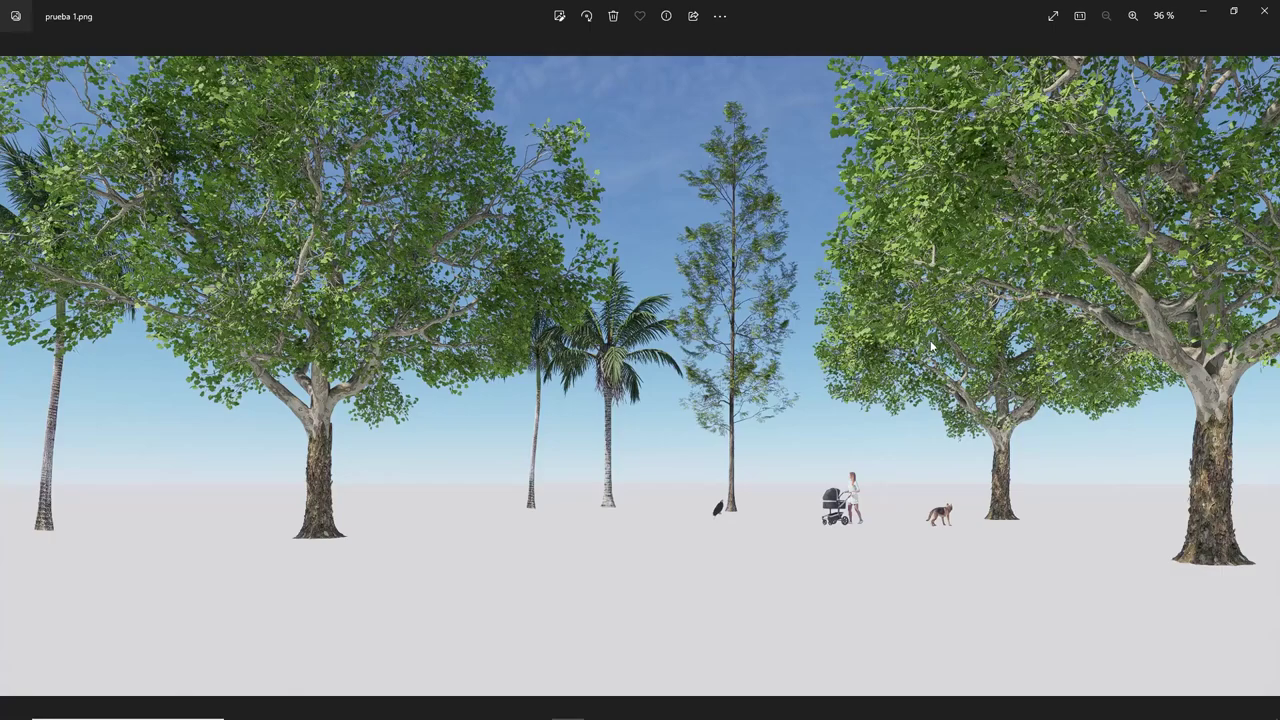
{"action": "left_click", "coordinate": [1202, 15]}
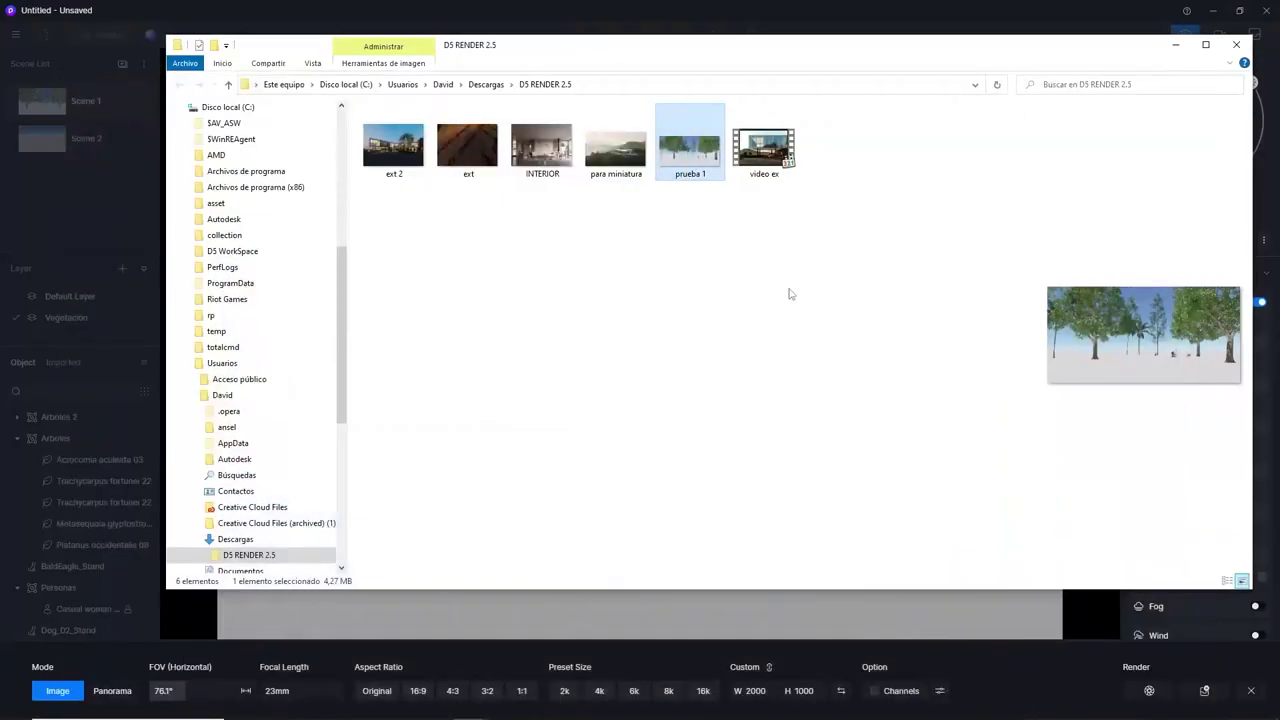
{"action": "left_click", "coordinate": [1052, 28]}
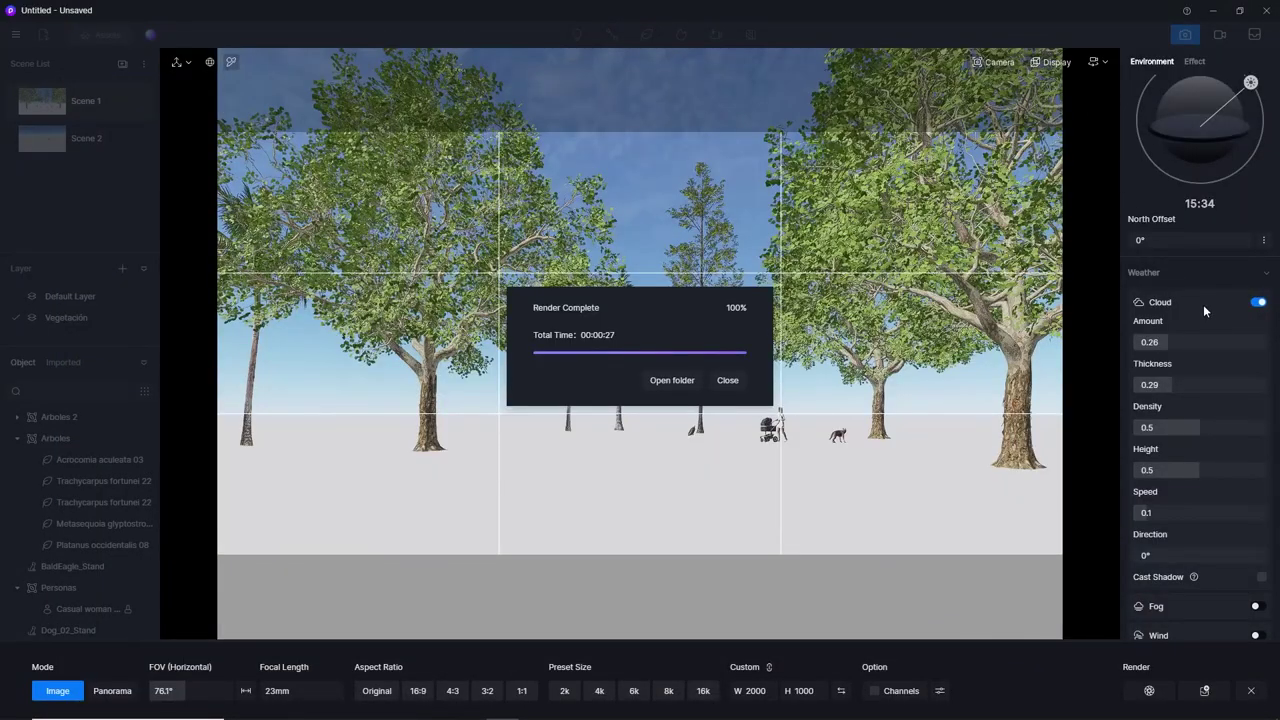
Close the render-complete notice and show the Effect settings down to Style (Bloom 0.2, white balance 6500).
{"action": "left_click", "coordinate": [727, 380]}
{"action": "scroll", "coordinate": [1204, 352], "scroll_direction": "up", "scroll_amount": 2}
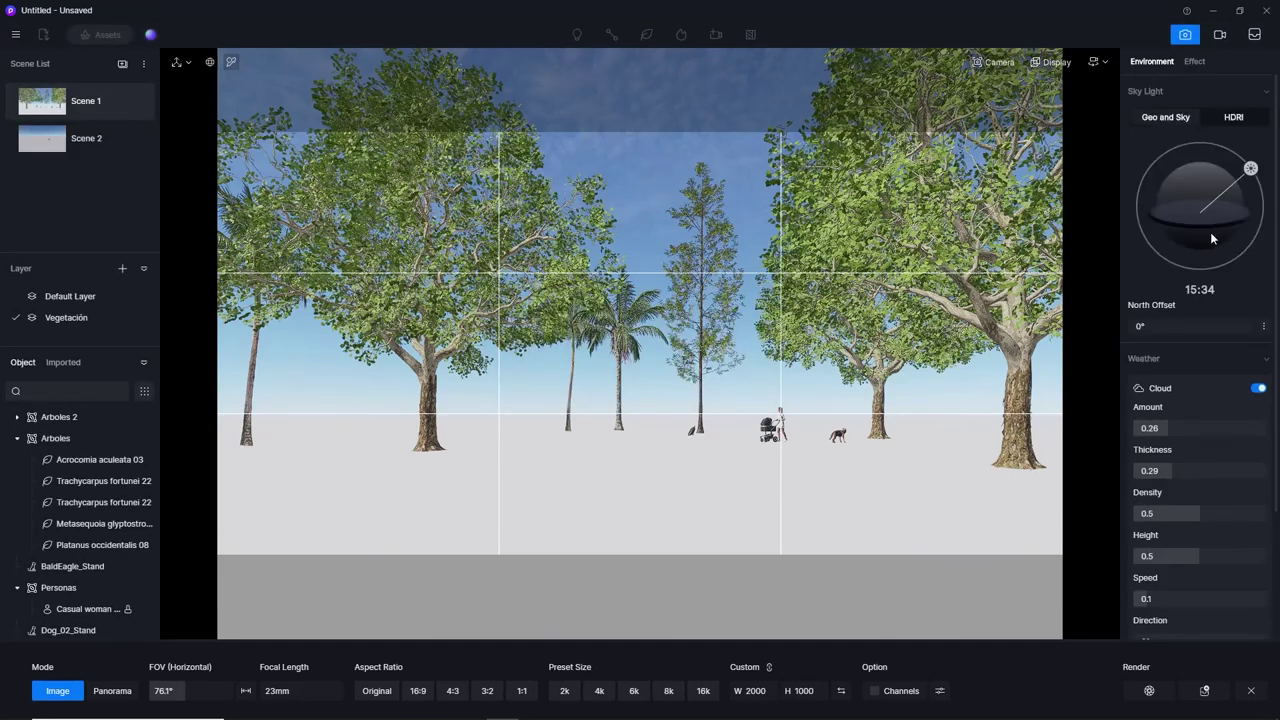
{"action": "left_click", "coordinate": [1194, 61]}
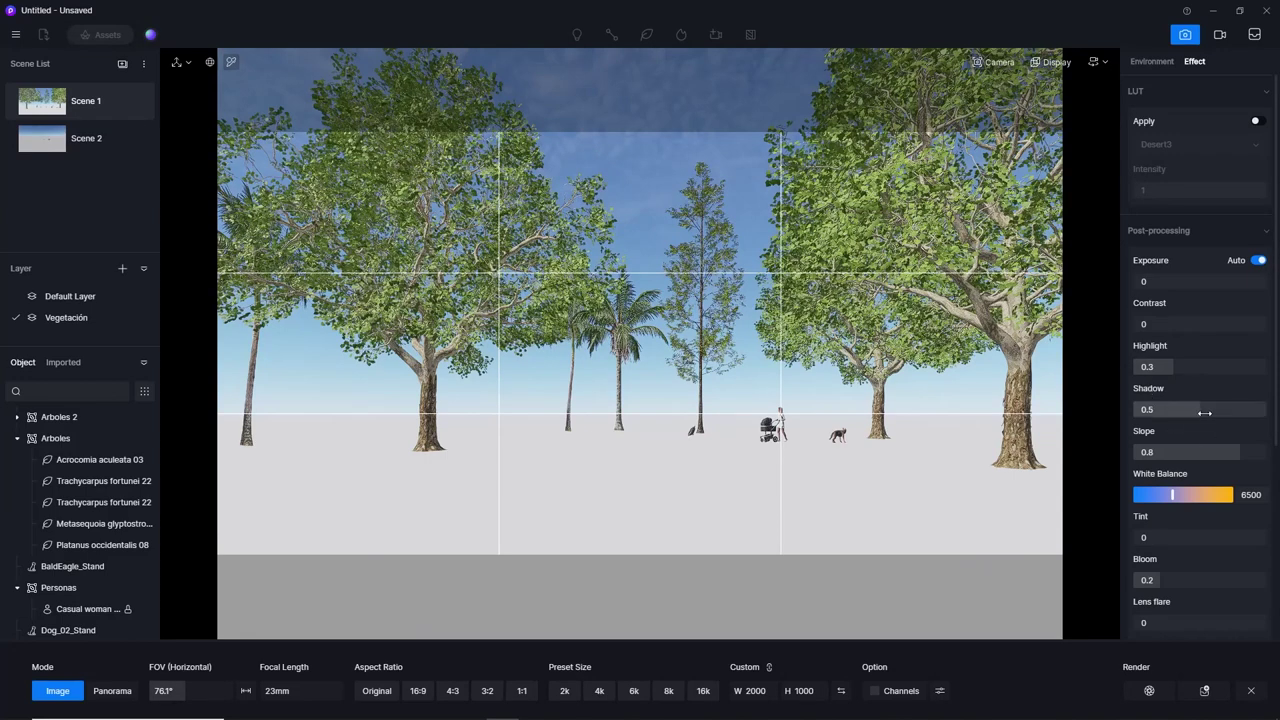
{"action": "scroll", "coordinate": [1184, 522], "scroll_direction": "down", "scroll_amount": 5}
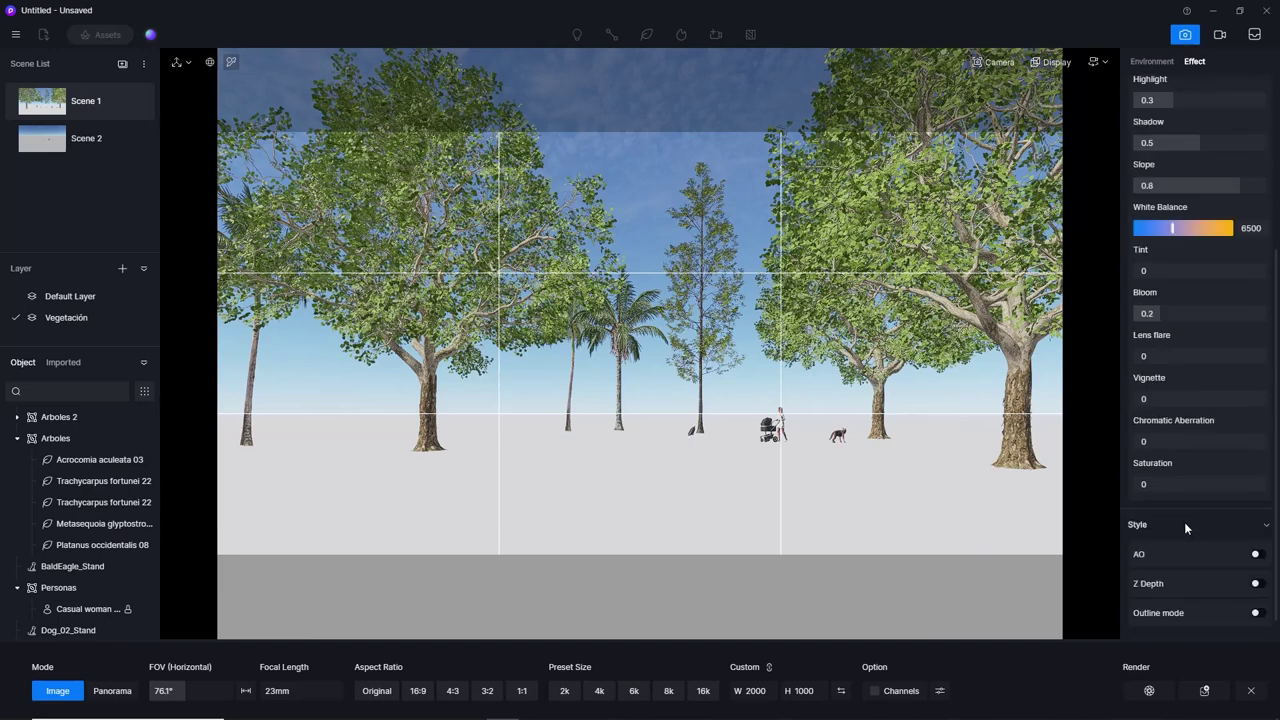
{"action": "scroll", "coordinate": [1179, 514], "scroll_direction": "down", "scroll_amount": 1}
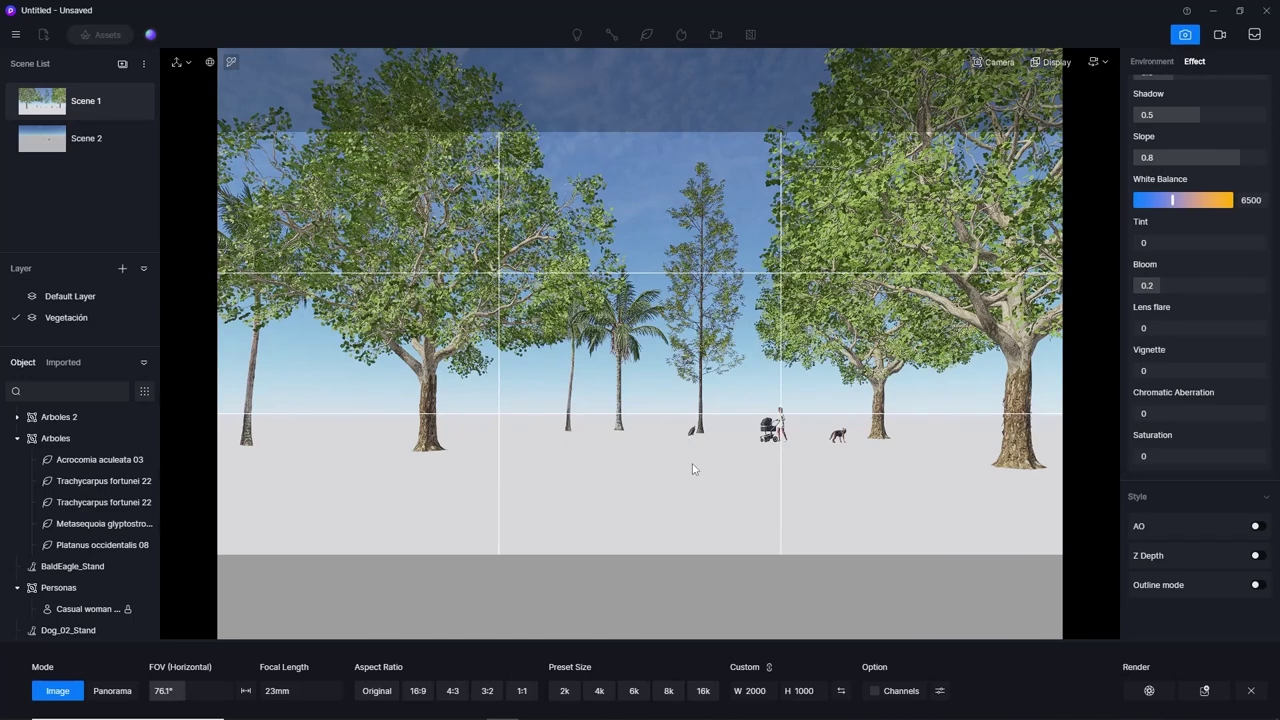
Enter video mode and add the tree-row view as a 3-second Shot 1 in Clip 1.
{"action": "left_click", "coordinate": [1220, 36]}
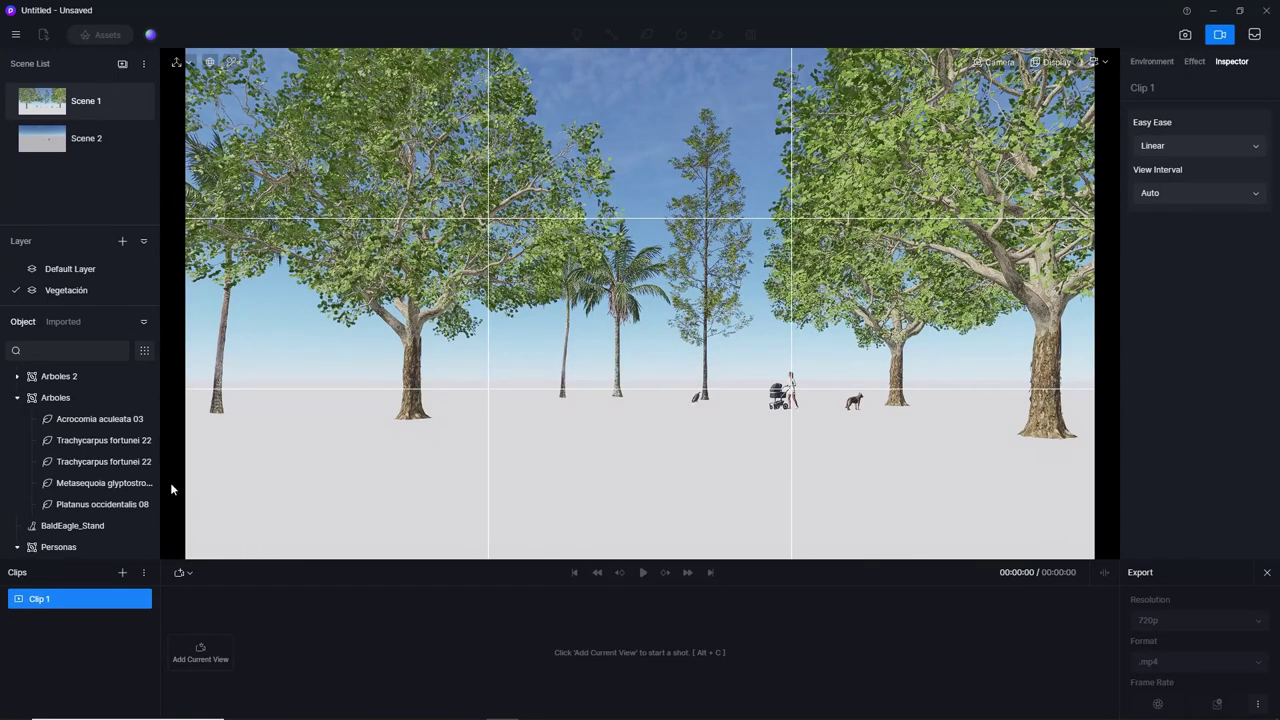
{"action": "left_click", "coordinate": [195, 666]}
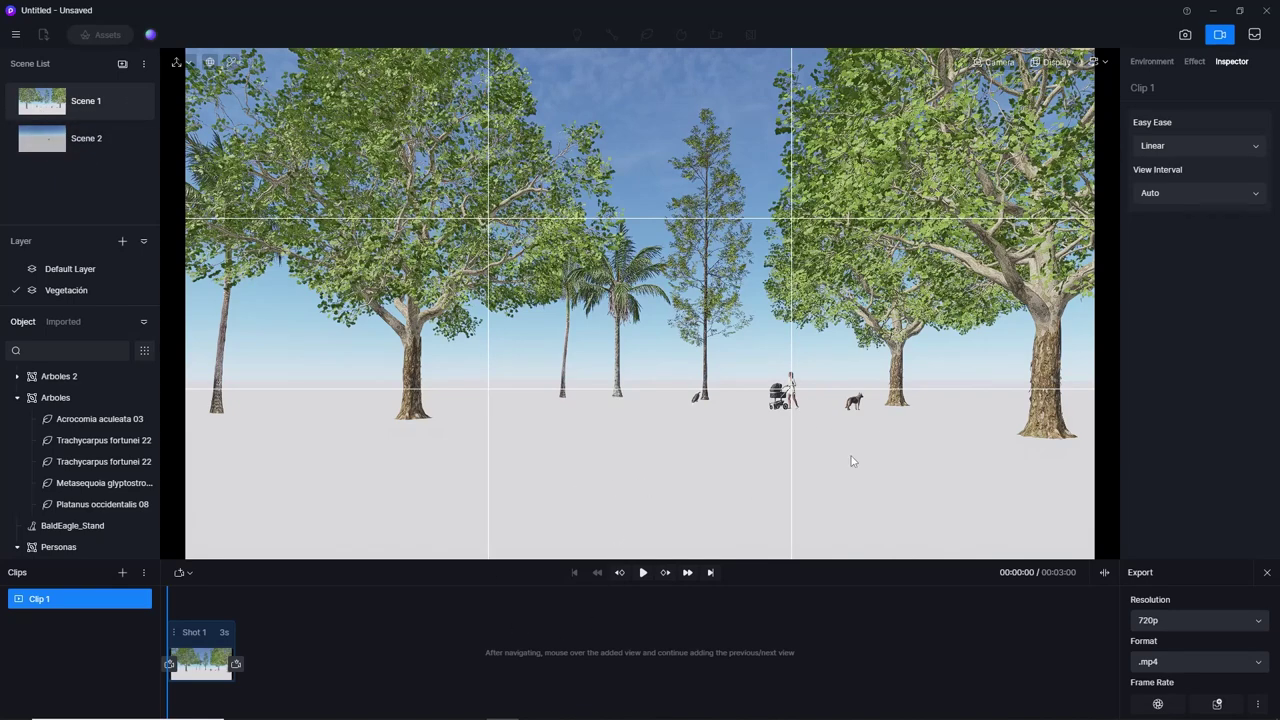
Move the camera forward, add that view as a second shot, and compare both views.
{"action": "mouse_move", "coordinate": [852, 461]}
{"action": "right_mouse_down"}
{"action": "mouse_move", "coordinate": [641, 471]}
{"action": "mouse_move", "coordinate": [632, 453]}
{"action": "right_mouse_up"}
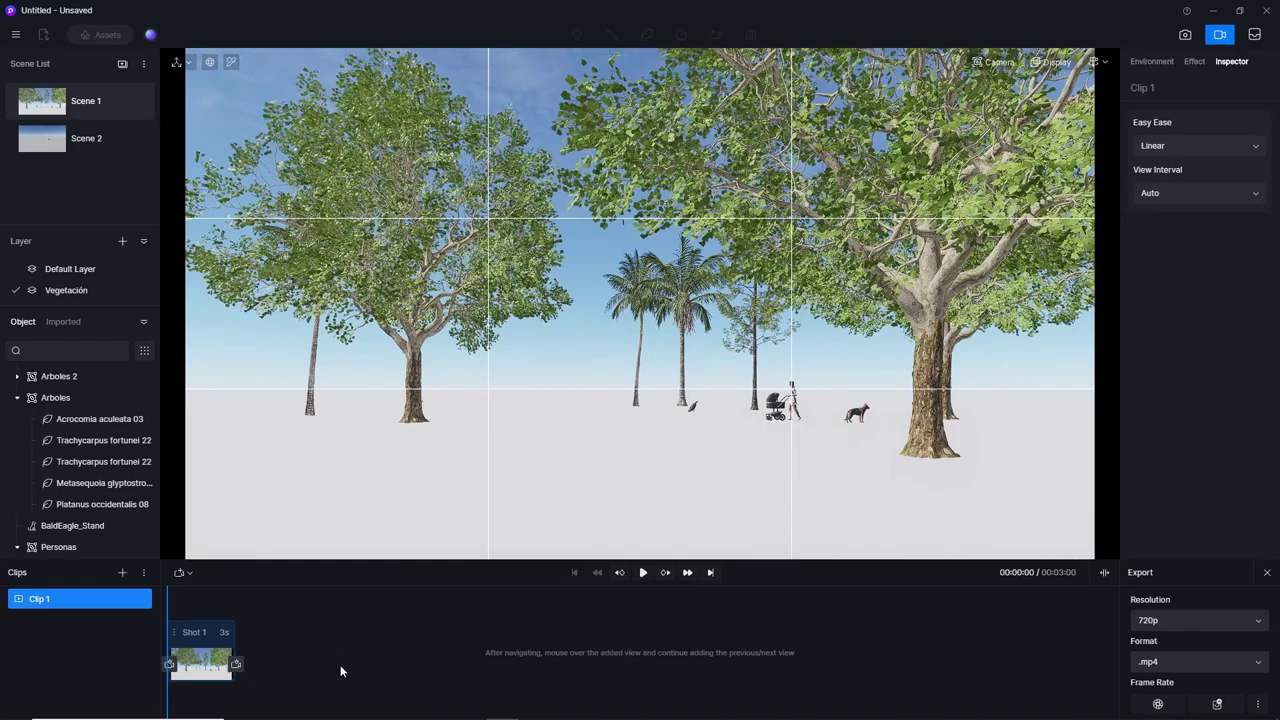
{"action": "left_click", "coordinate": [181, 576]}
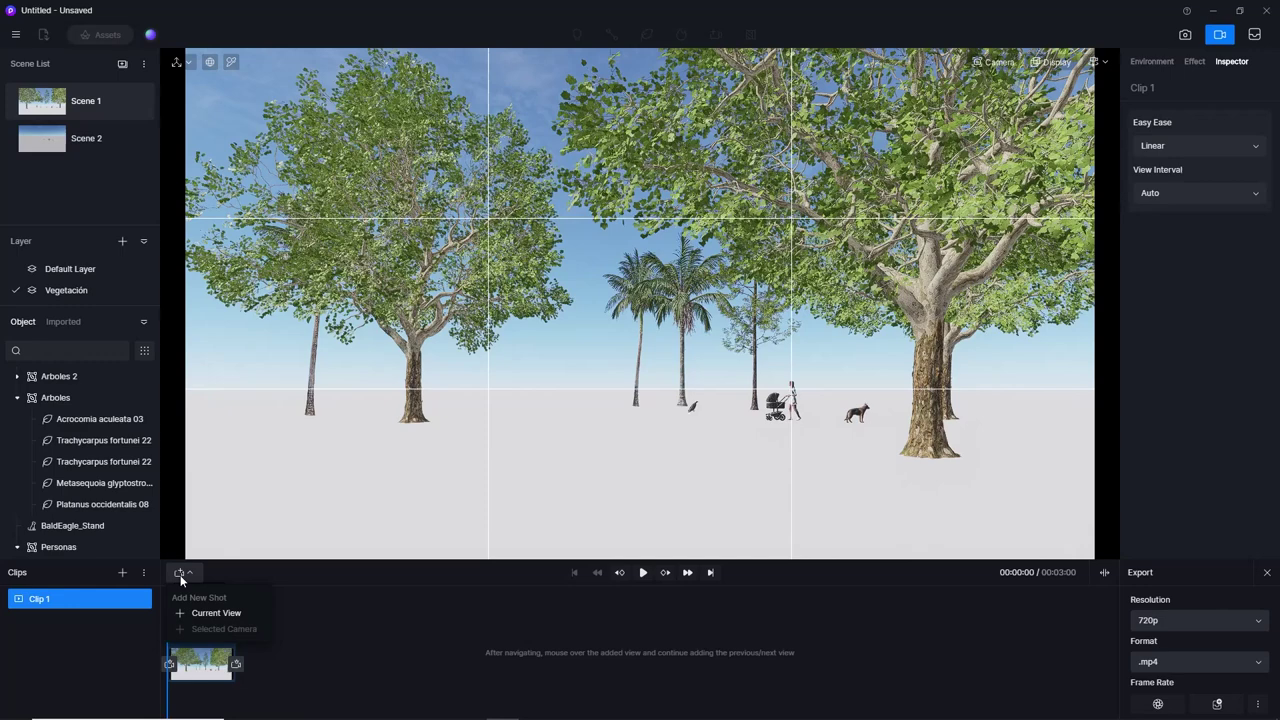
{"action": "left_click", "coordinate": [223, 614]}
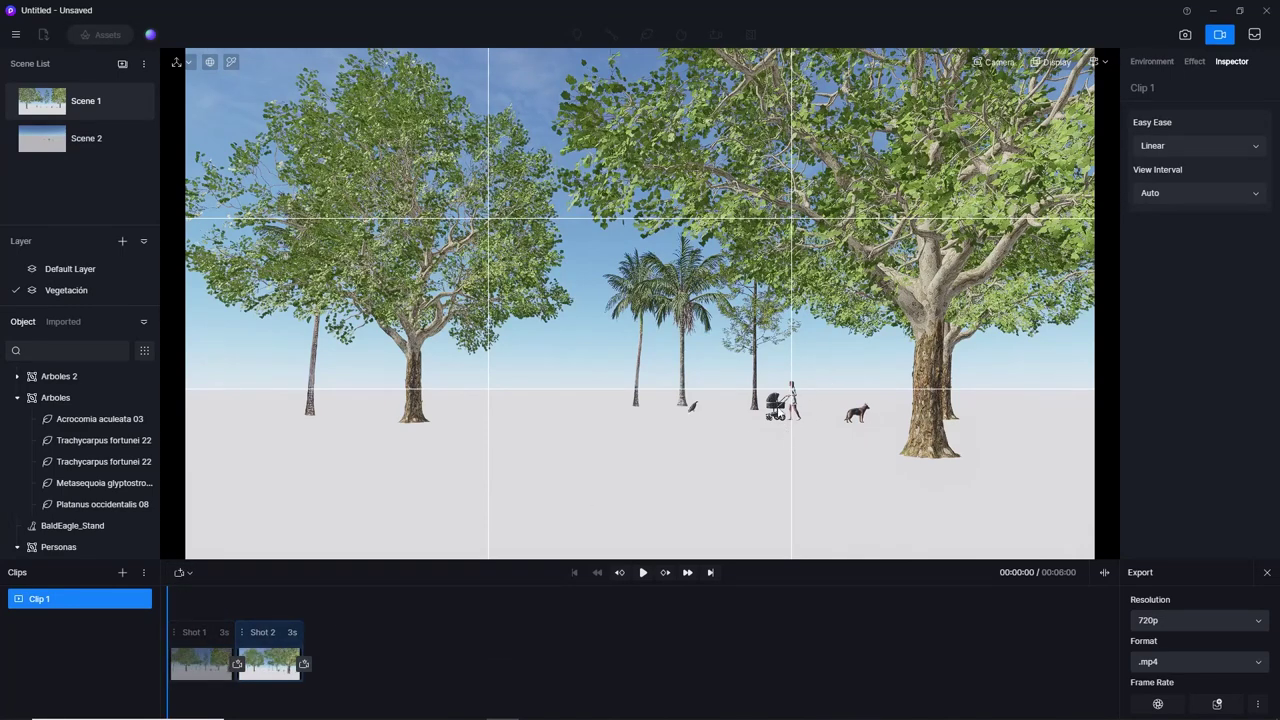
{"action": "left_click", "coordinate": [201, 669]}
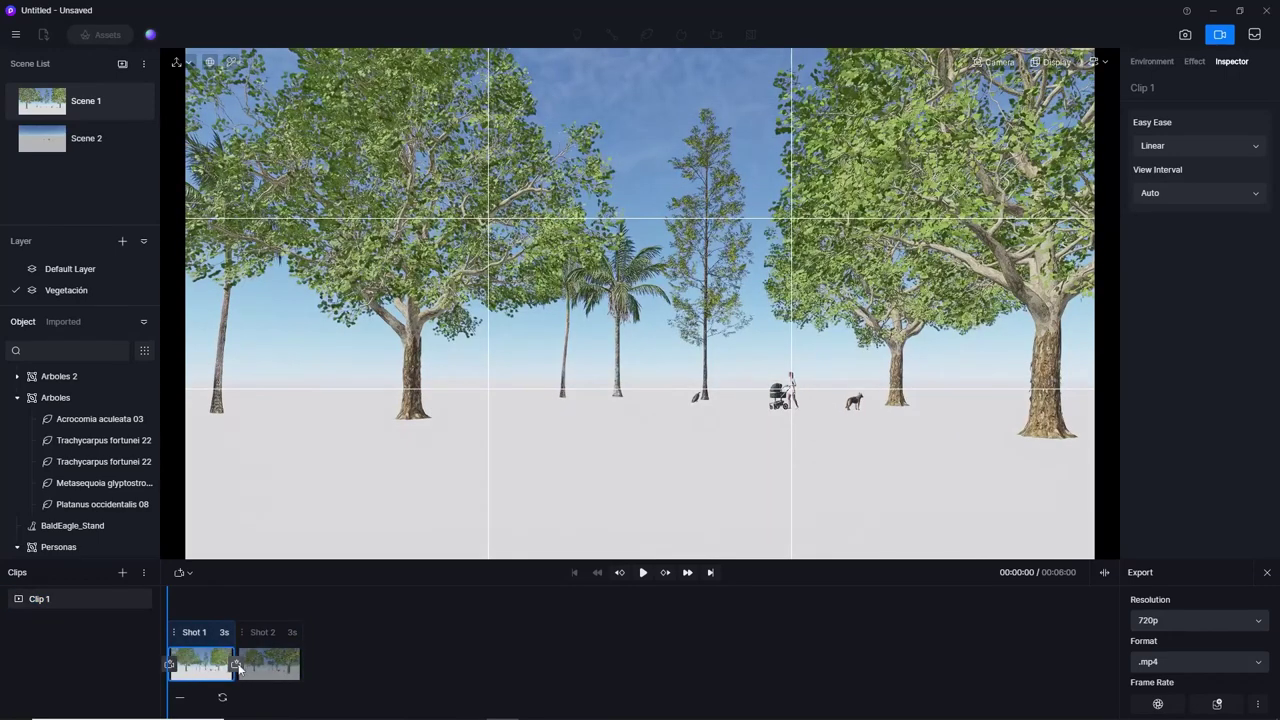
{"action": "left_click", "coordinate": [281, 669]}
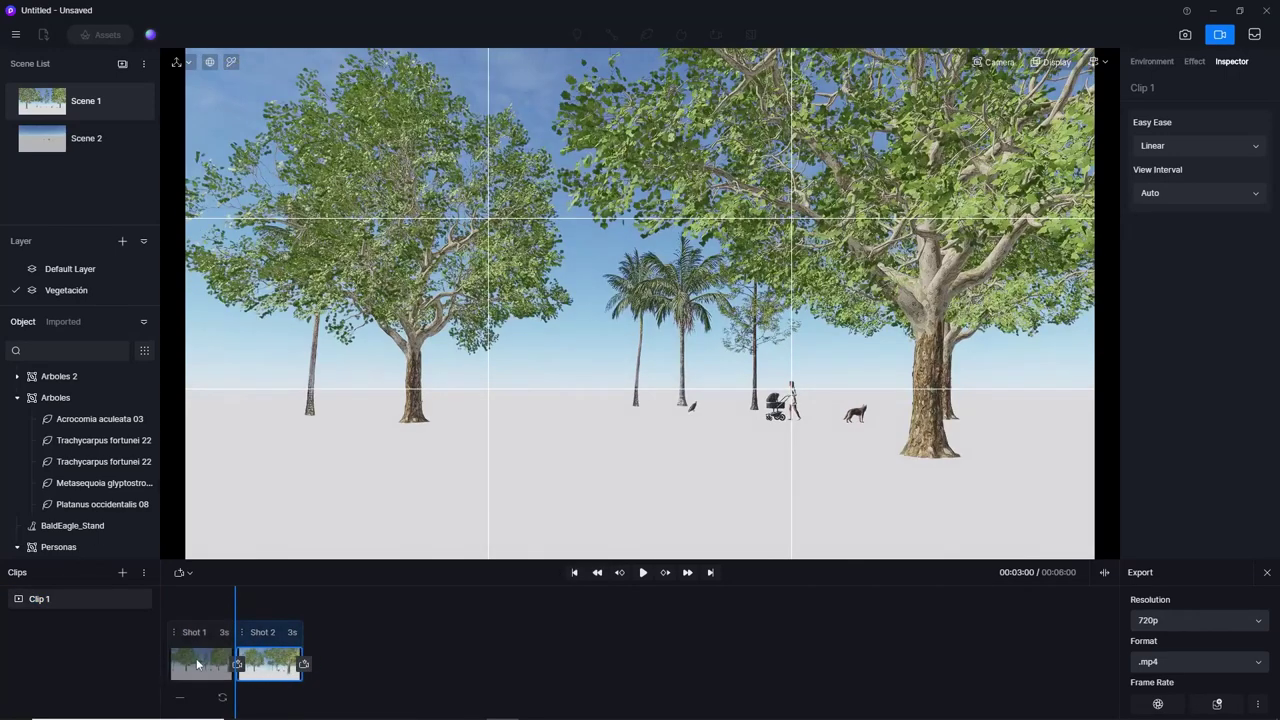
{"action": "left_click", "coordinate": [198, 664]}
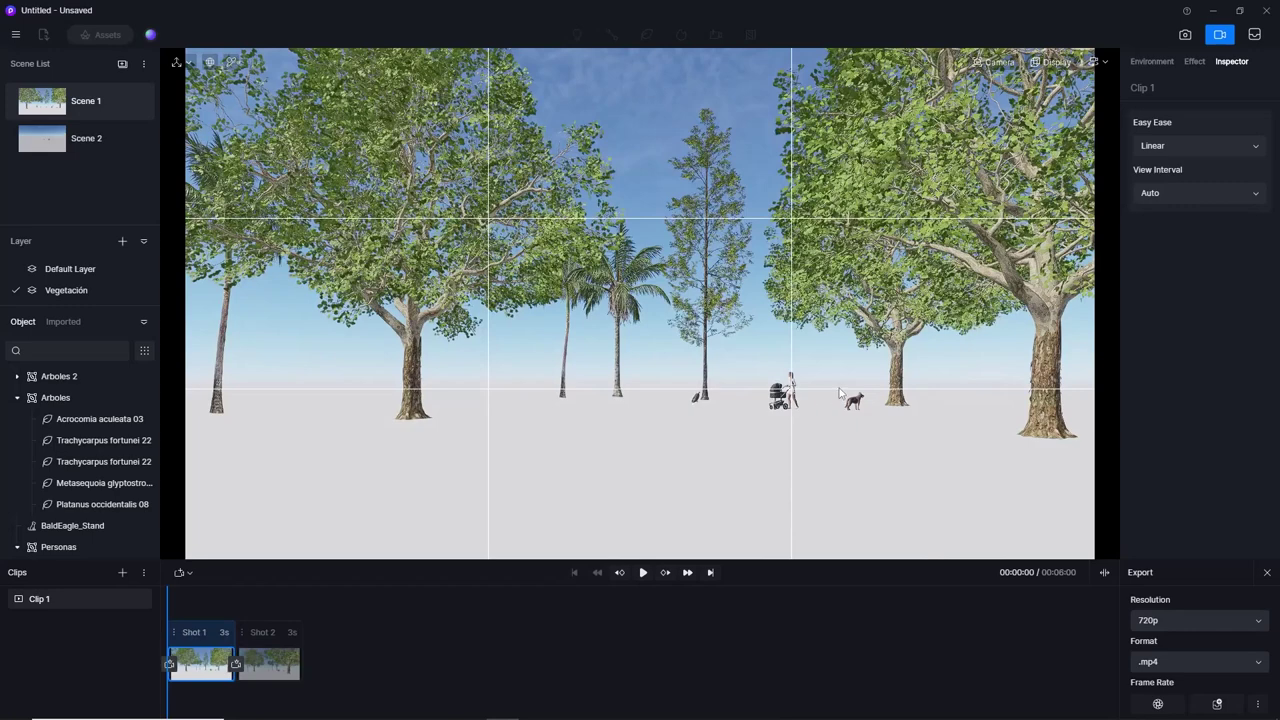
Tilt and update Shot 1's camera, play the clip, and remove an extra inserted shot.
{"action": "right_click_drag", "start_coordinate": [840, 368], "coordinate": [840, 360]}
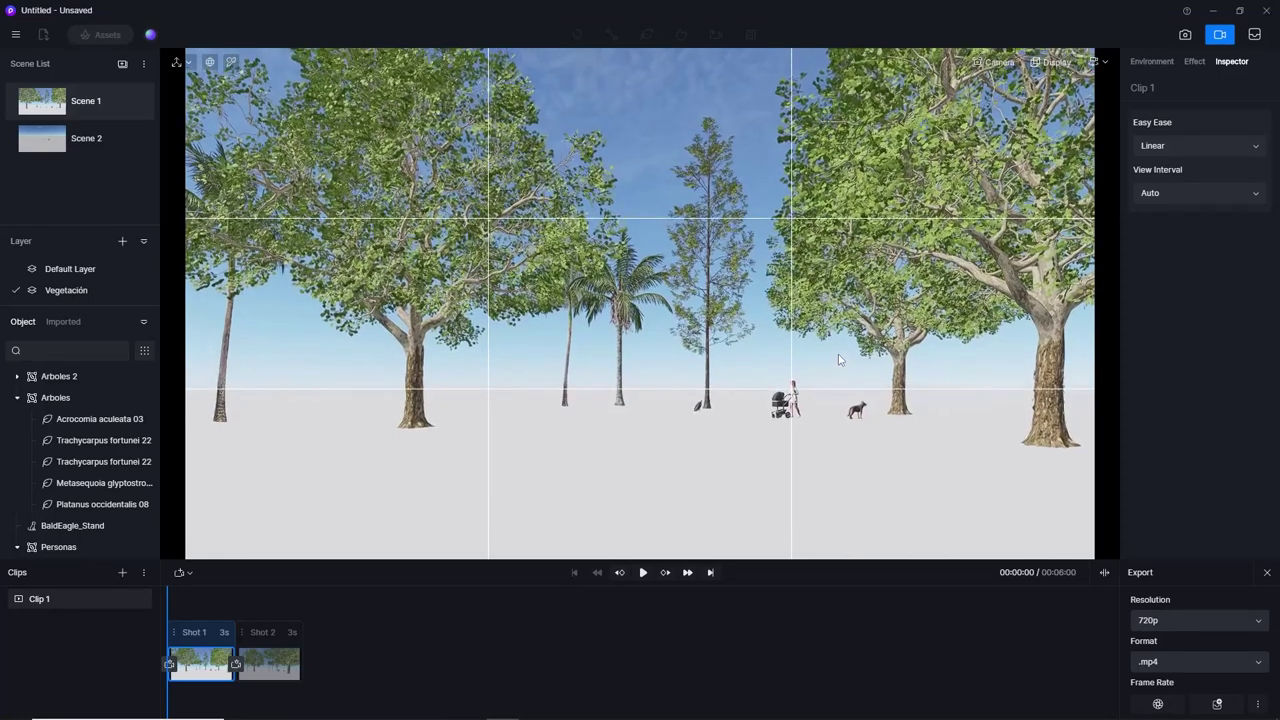
{"action": "mouse_move", "coordinate": [200, 663]}
{"action": "left_click", "coordinate": [224, 700]}
{"action": "left_click", "coordinate": [268, 663]}
{"action": "left_click", "coordinate": [204, 668]}
{"action": "left_click", "coordinate": [643, 573]}
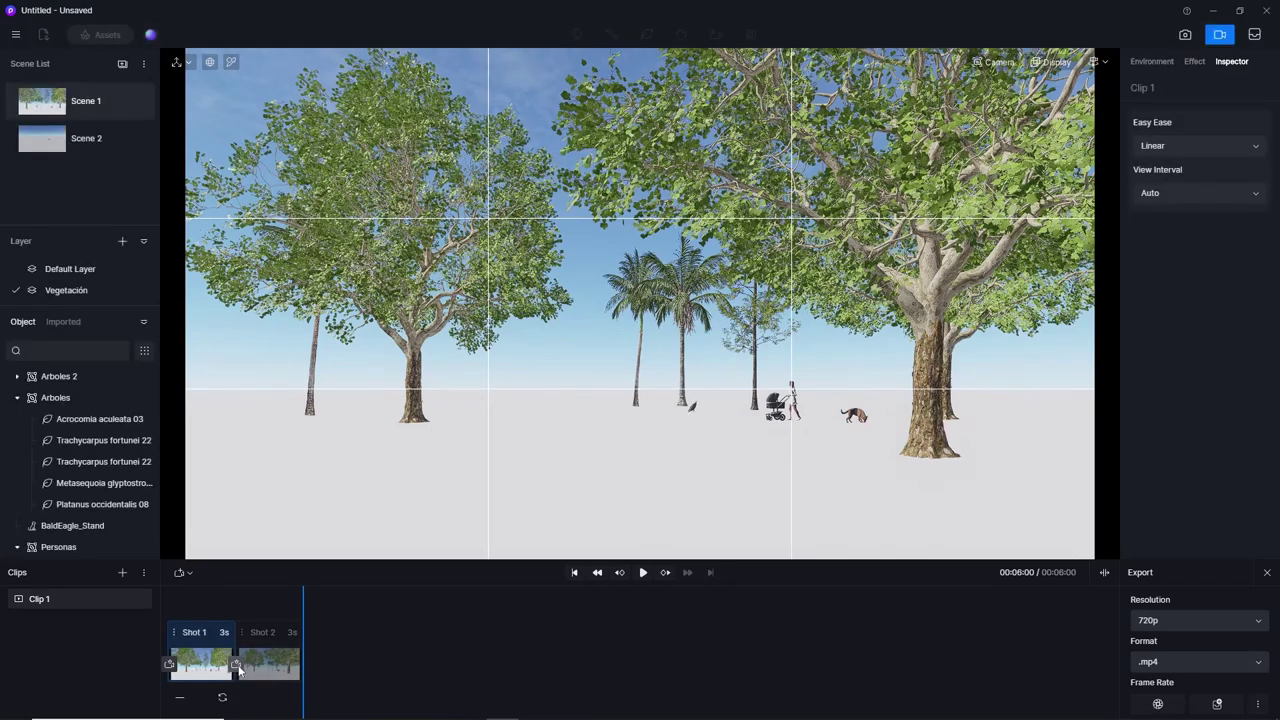
{"action": "left_click", "coordinate": [233, 669]}
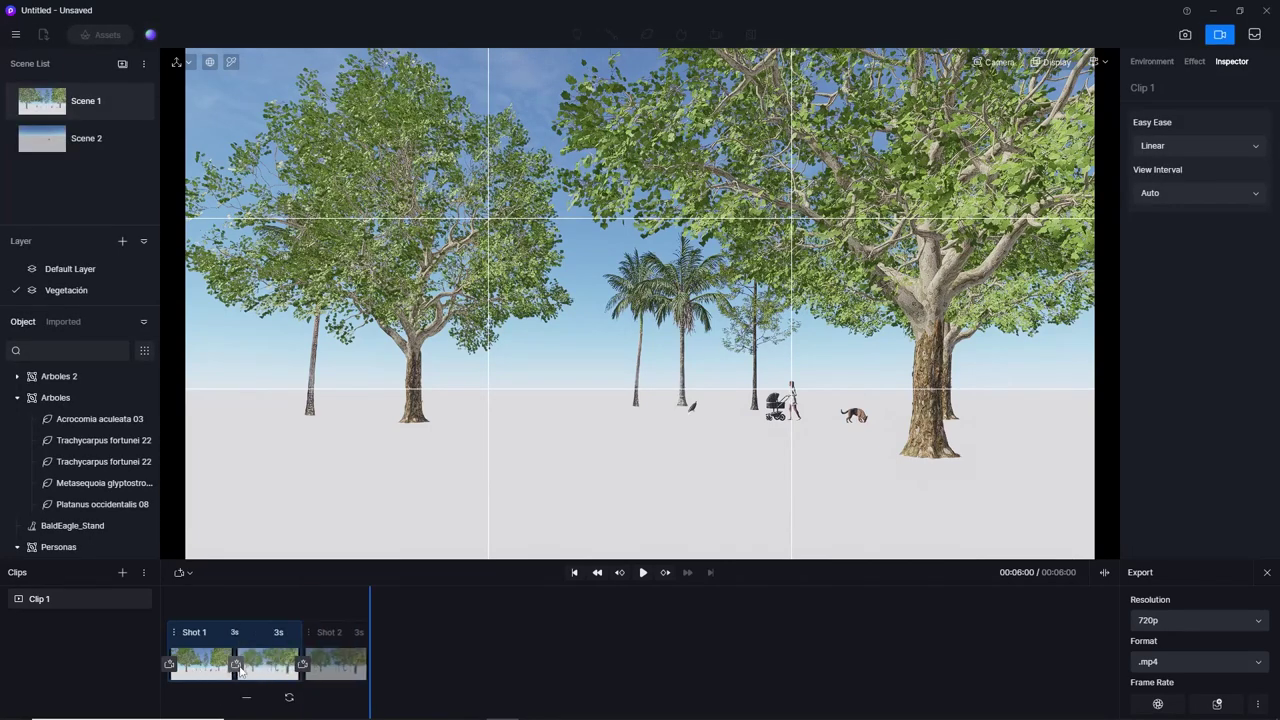
{"action": "mouse_move", "coordinate": [336, 663]}
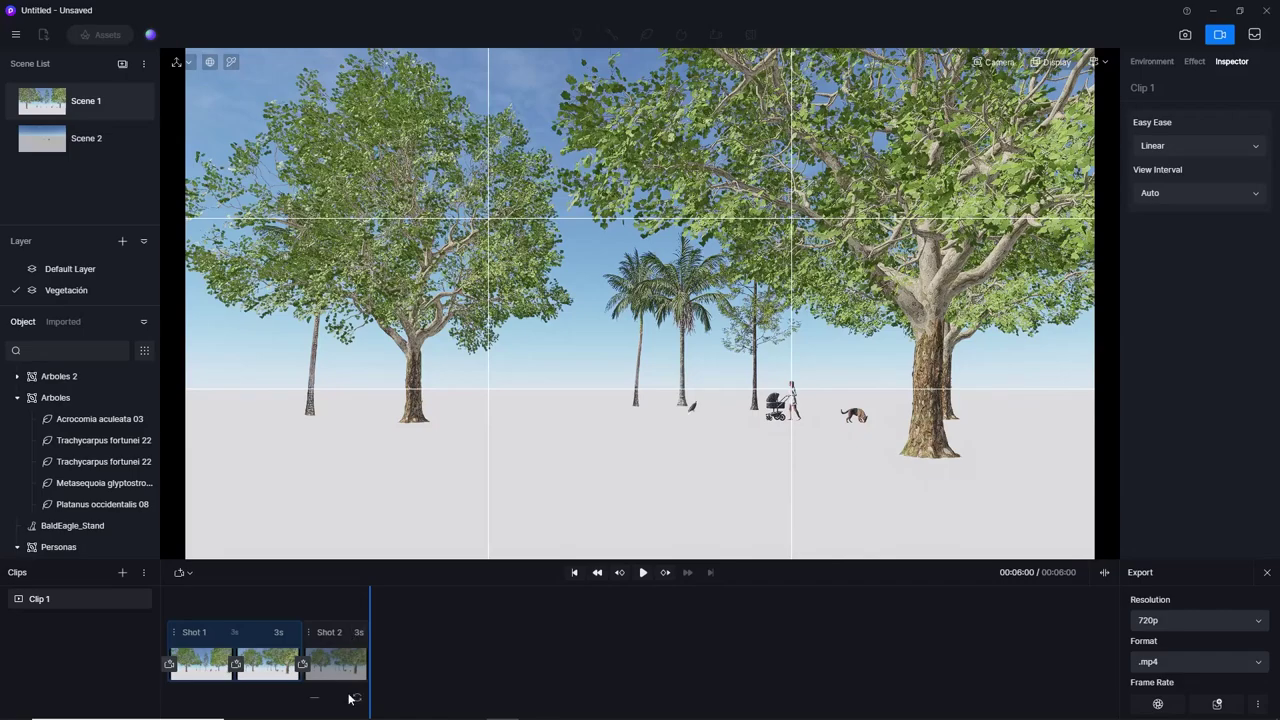
{"action": "left_click", "coordinate": [315, 698]}
{"action": "left_click_drag", "start_coordinate": [299, 608], "coordinate": [165, 600]}
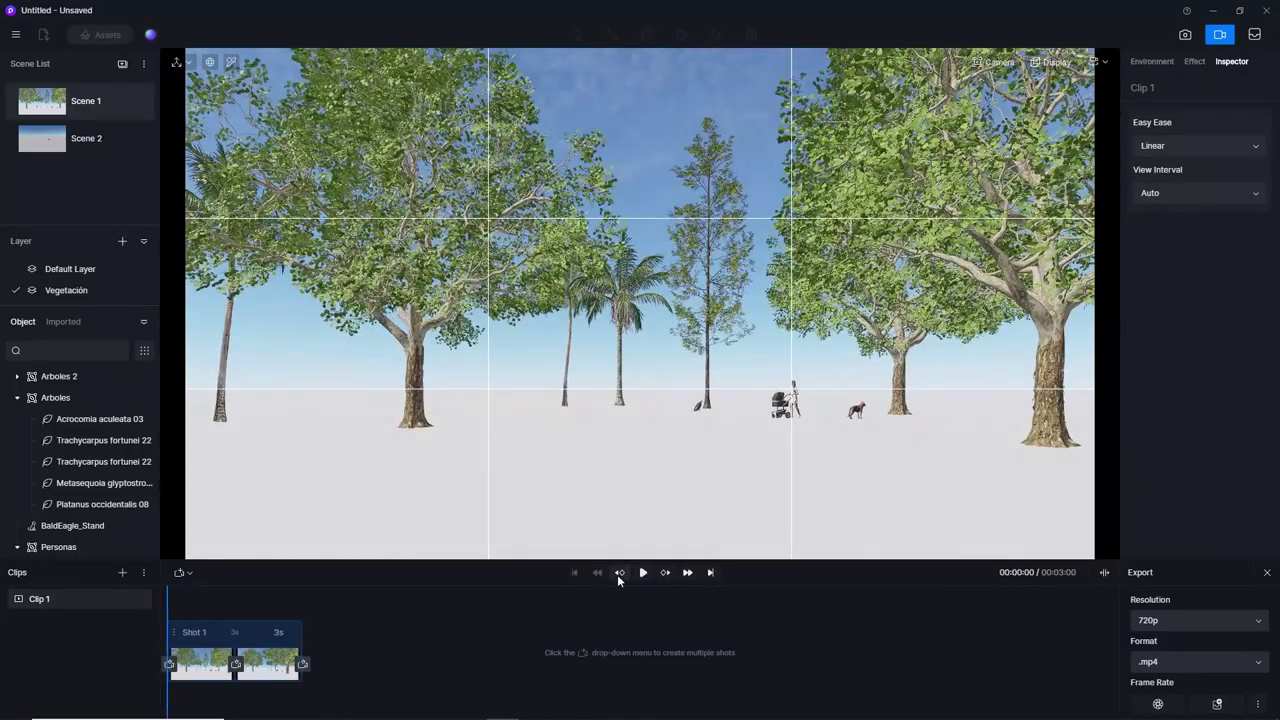
Play and scrub the camera move from the closer tree view to the wider tree row.
{"action": "left_click", "coordinate": [644, 578]}
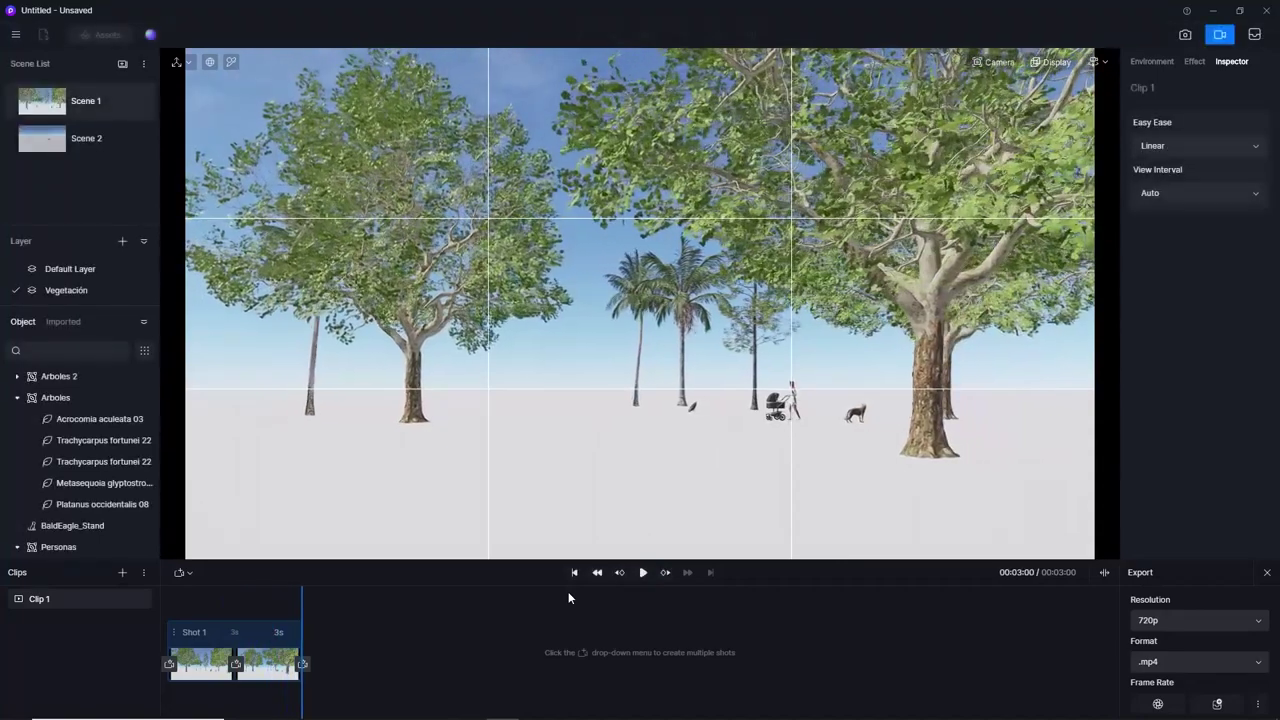
{"action": "left_click_drag", "start_coordinate": [300, 605], "coordinate": [148, 604]}
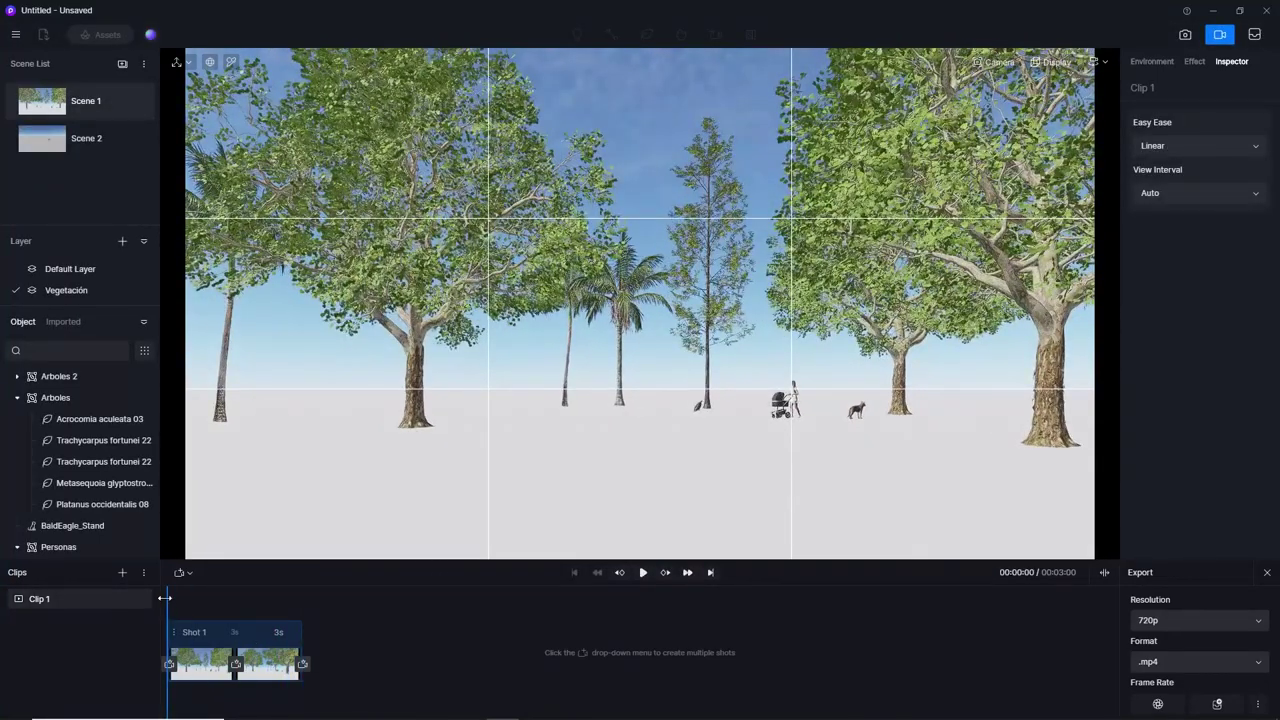
{"action": "mouse_move", "coordinate": [166, 598]}
{"action": "left_mouse_down"}
{"action": "mouse_move", "coordinate": [305, 603]}
{"action": "mouse_move", "coordinate": [158, 605]}
{"action": "left_mouse_up"}
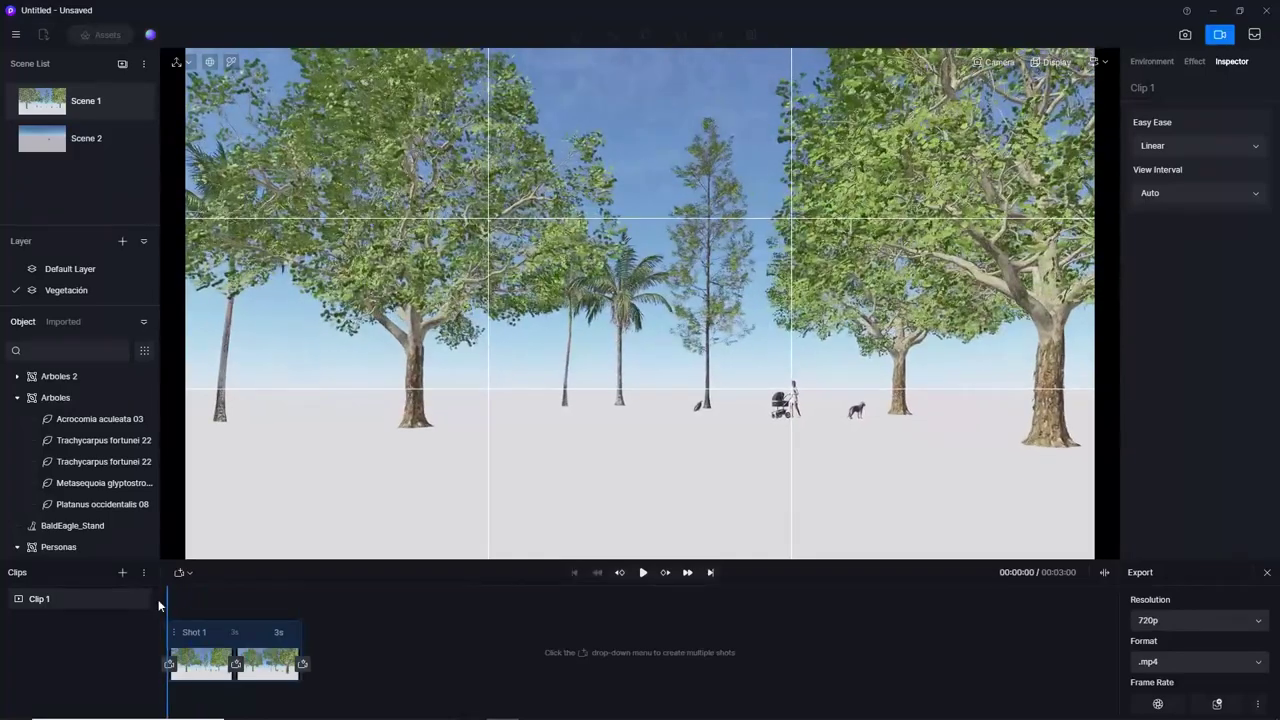
{"action": "left_click", "coordinate": [643, 572]}
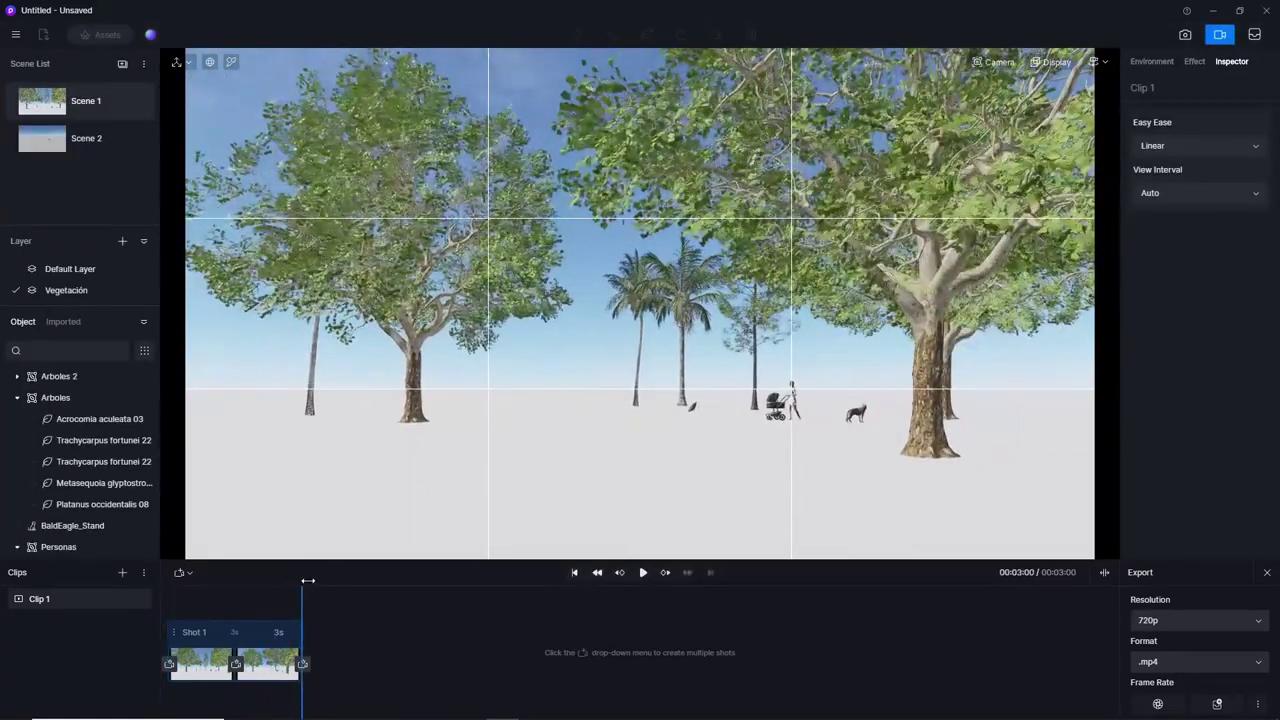
{"action": "left_click_drag", "start_coordinate": [303, 580], "coordinate": [186, 574]}
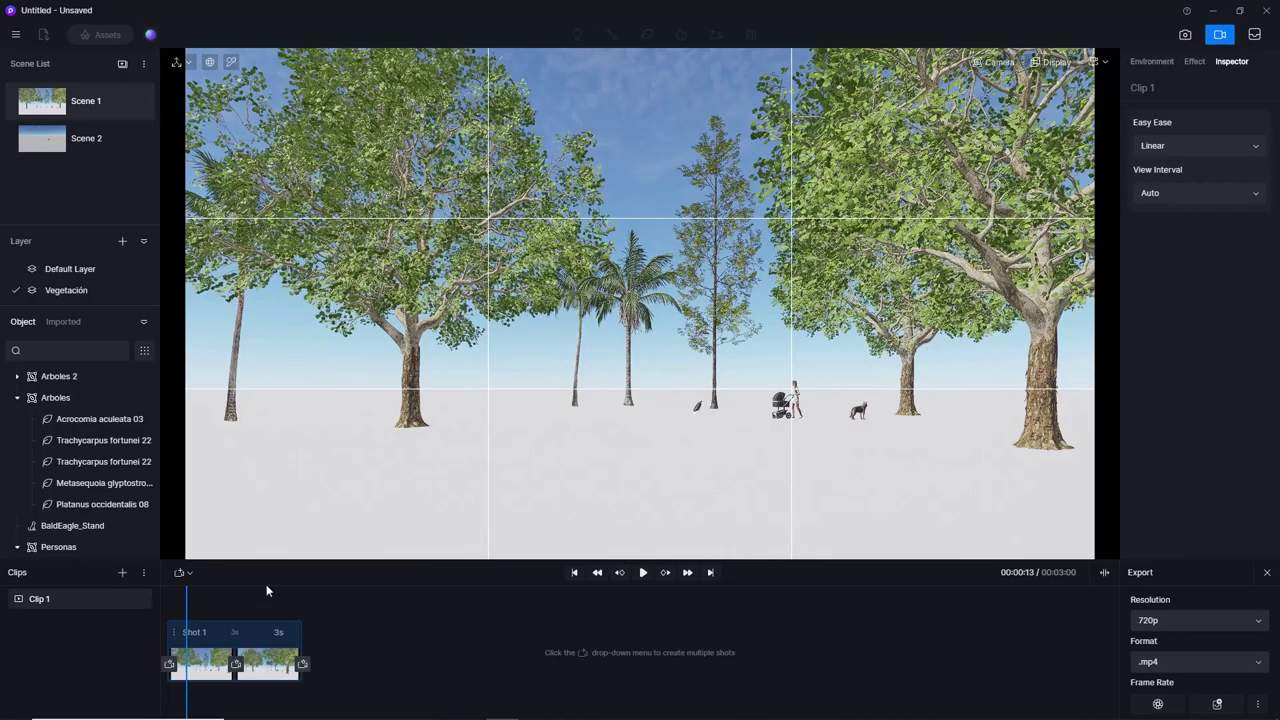
{"action": "mouse_move", "coordinate": [184, 620]}
{"action": "left_mouse_down"}
{"action": "mouse_move", "coordinate": [294, 608]}
{"action": "mouse_move", "coordinate": [170, 604]}
{"action": "left_mouse_up"}
Try Shot 1 durations of 5 and 1 seconds, previewing the clip after each.
{"action": "left_click", "coordinate": [276, 632]}
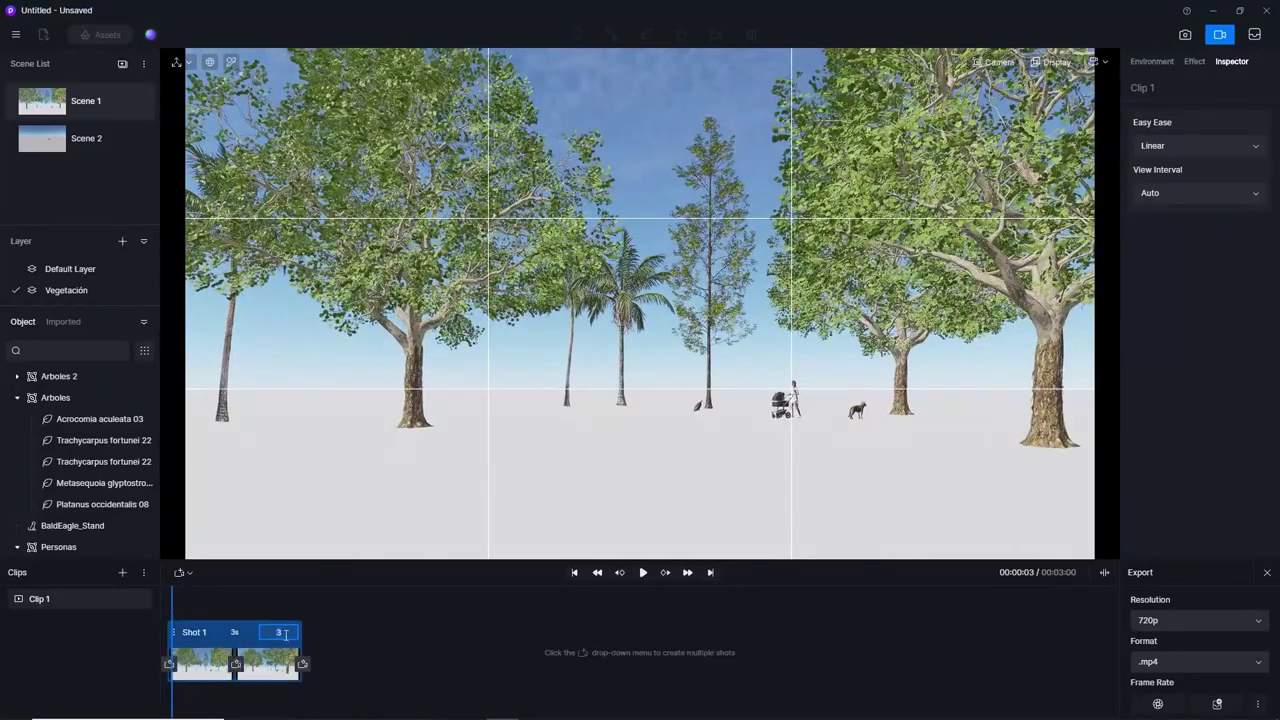
{"action": "left_click", "coordinate": [237, 632]}
{"action": "double_click", "coordinate": [234, 632]}
{"action": "type", "text": "5"}
{"action": "left_click", "coordinate": [303, 638]}
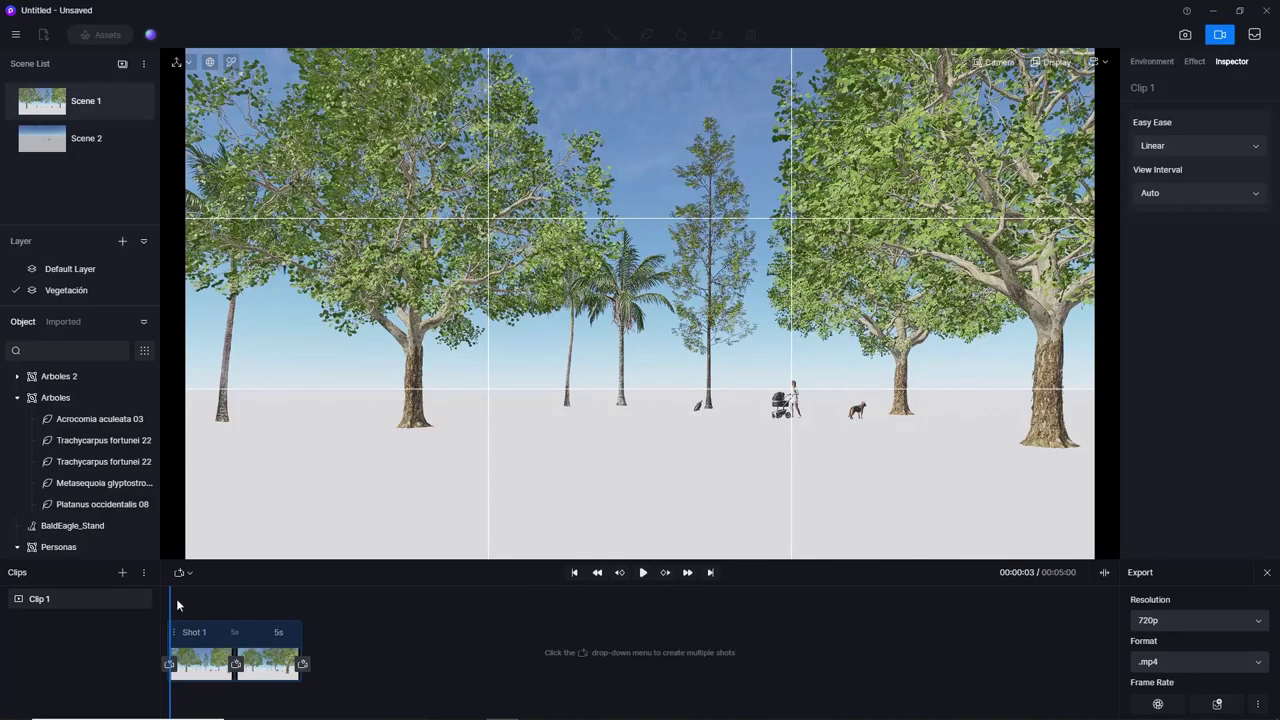
{"action": "mouse_move", "coordinate": [172, 599]}
{"action": "left_mouse_down"}
{"action": "mouse_move", "coordinate": [277, 596]}
{"action": "mouse_move", "coordinate": [167, 596]}
{"action": "left_mouse_up"}
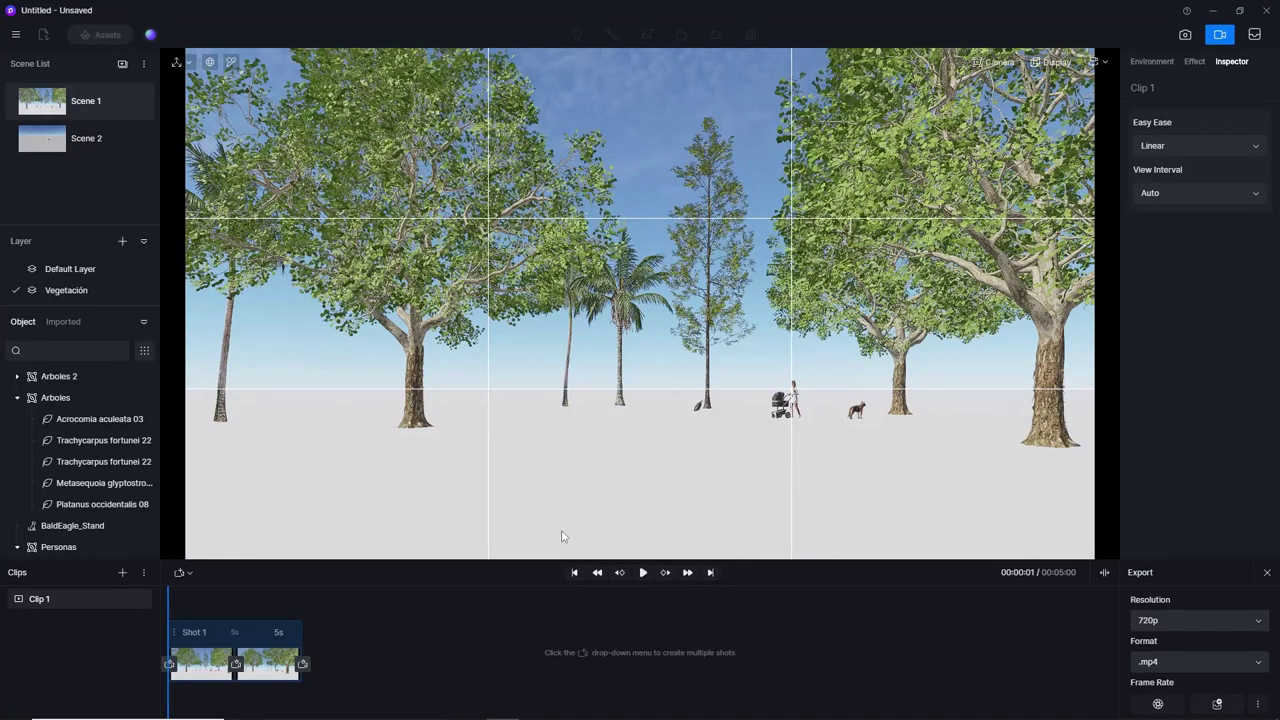
{"action": "left_click", "coordinate": [643, 573]}
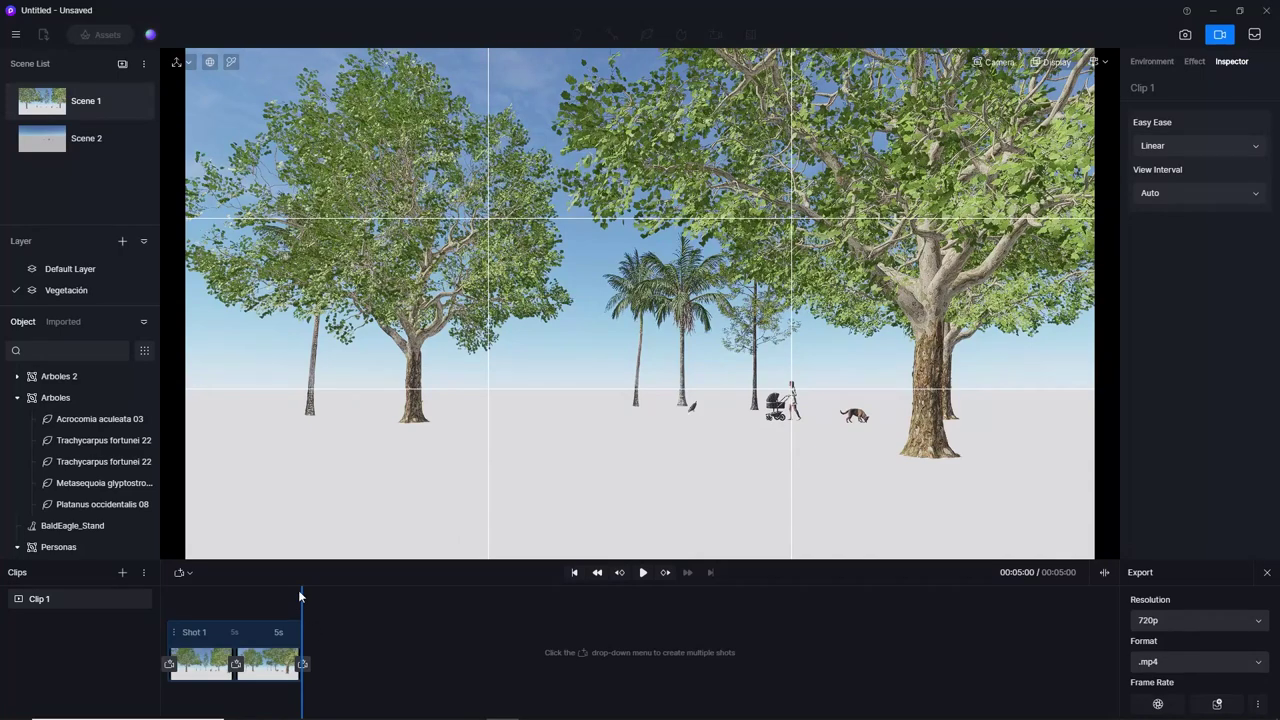
{"action": "double_click", "coordinate": [279, 632]}
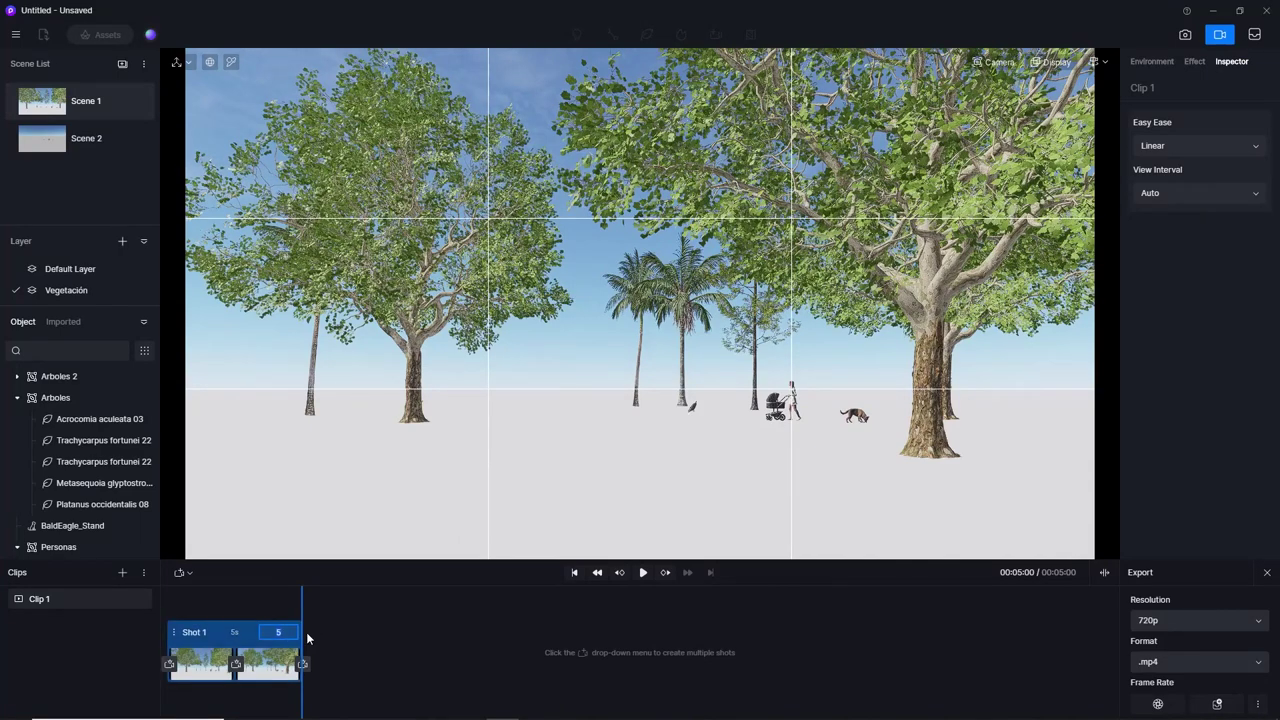
{"action": "type", "text": "1"}
{"action": "key", "text": "Return"}
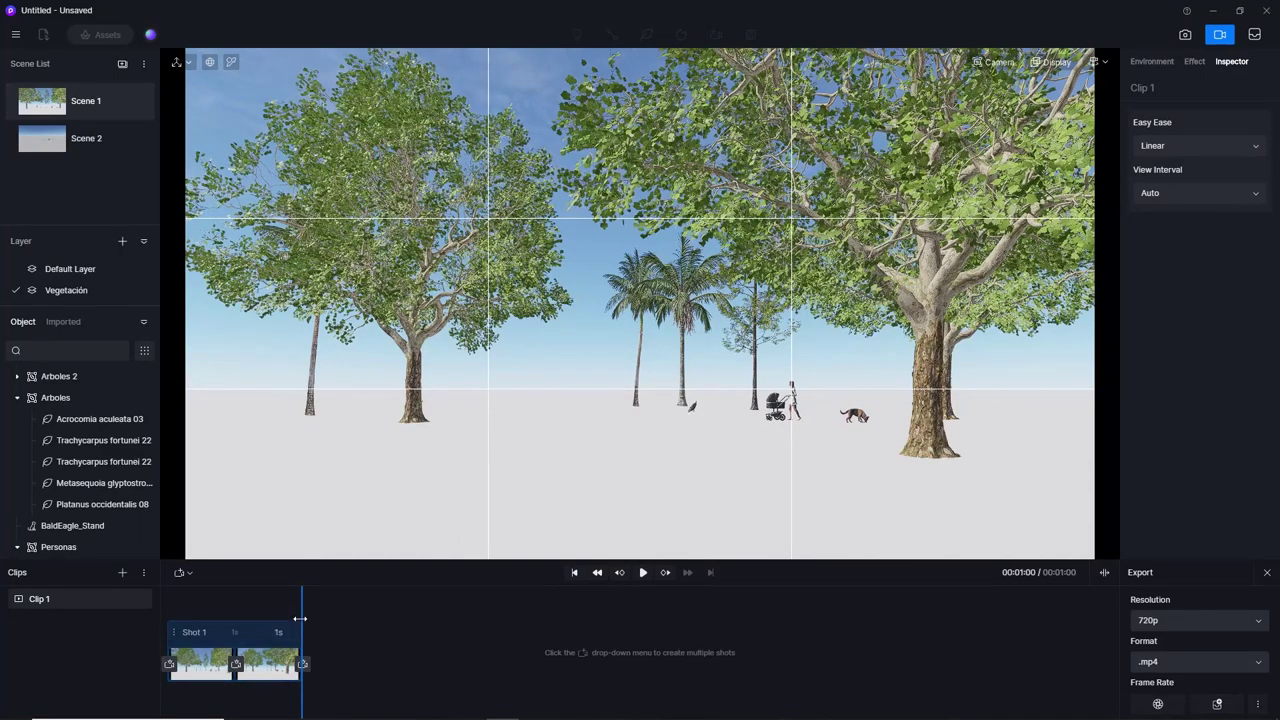
{"action": "left_click_drag", "start_coordinate": [302, 607], "coordinate": [140, 602]}
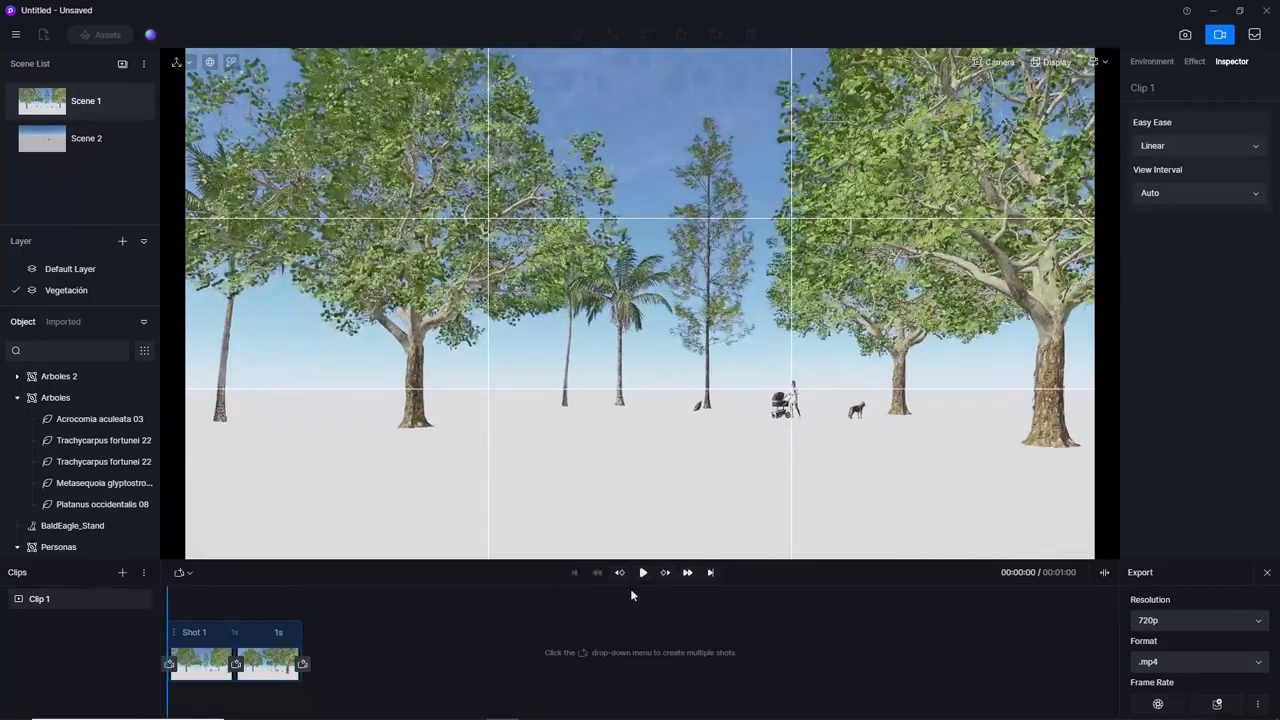
{"action": "left_click", "coordinate": [643, 573]}
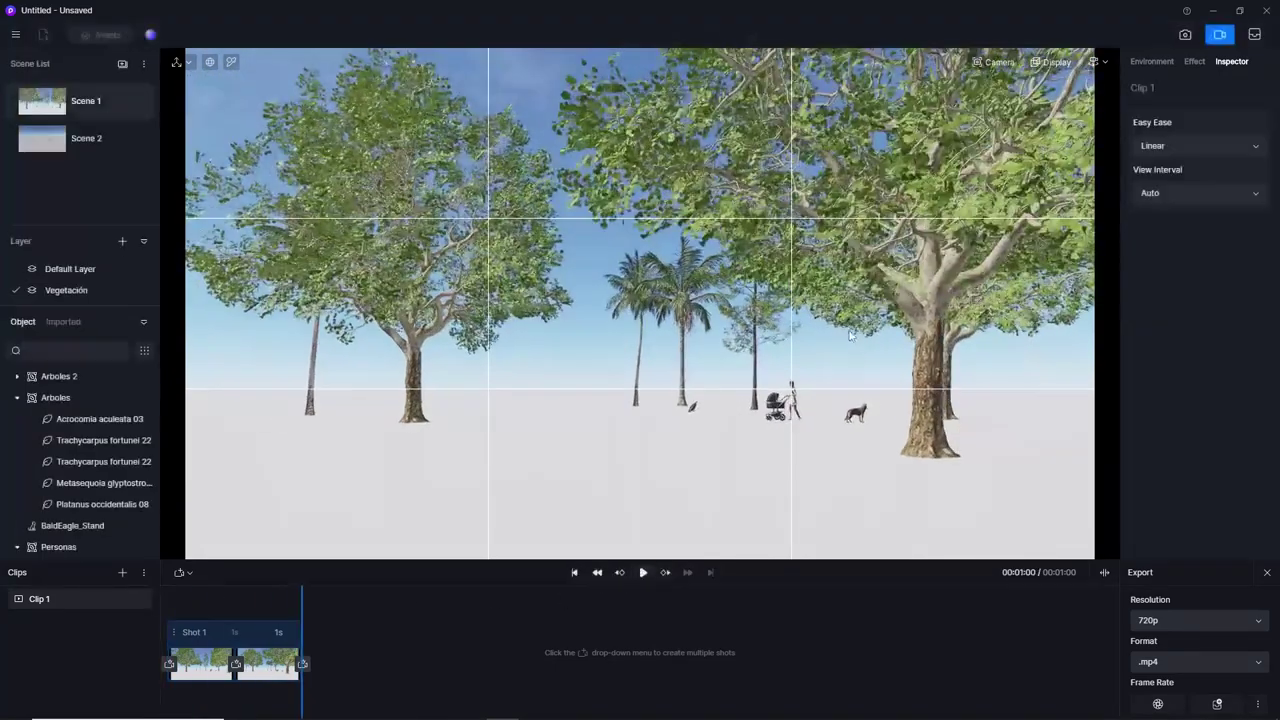
Try an 8-second duration, then settle Shot 1 at 4 seconds and rewind to the start.
{"action": "left_click", "coordinate": [272, 632]}
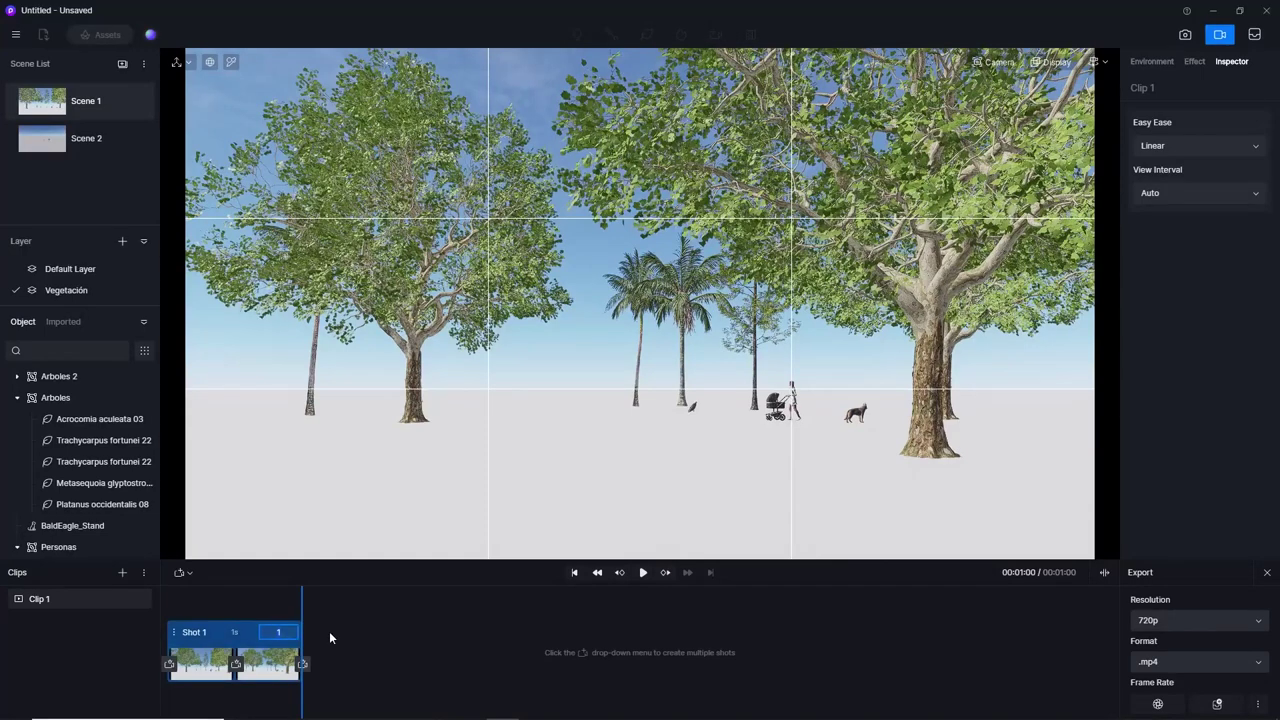
{"action": "type", "text": "8"}
{"action": "key", "text": "Return"}
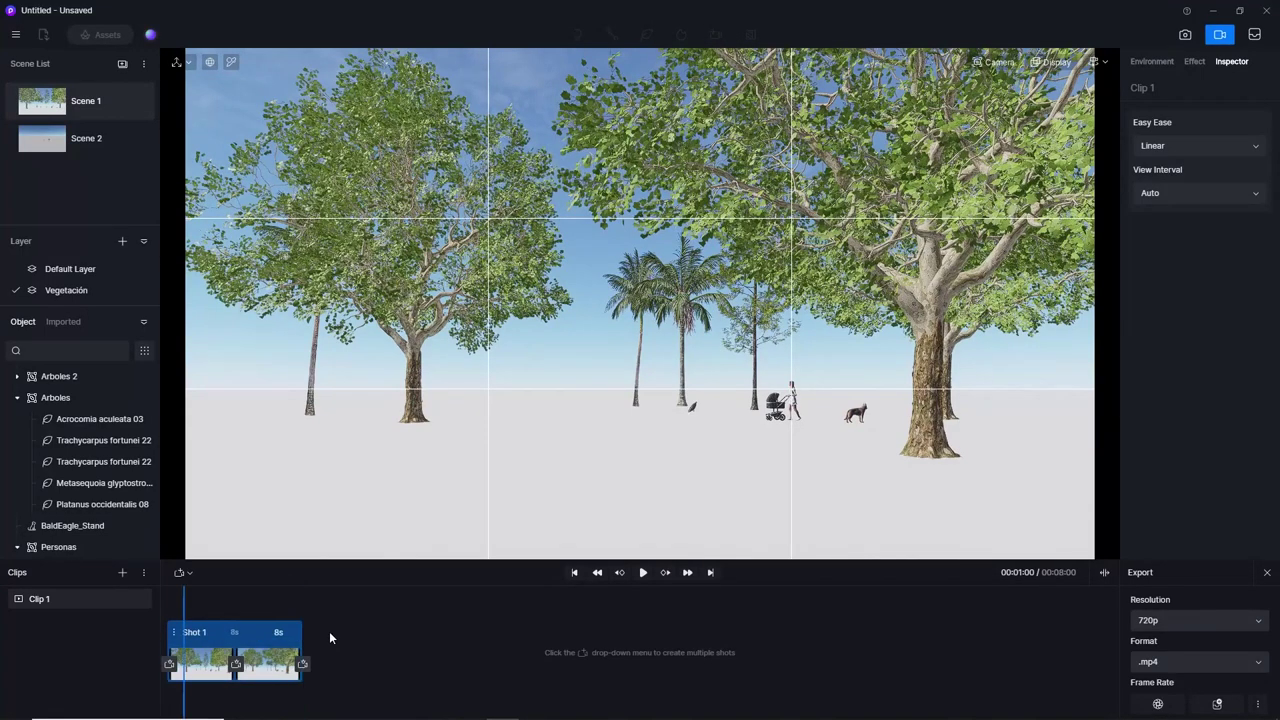
{"action": "left_click_drag", "start_coordinate": [185, 599], "coordinate": [164, 605]}
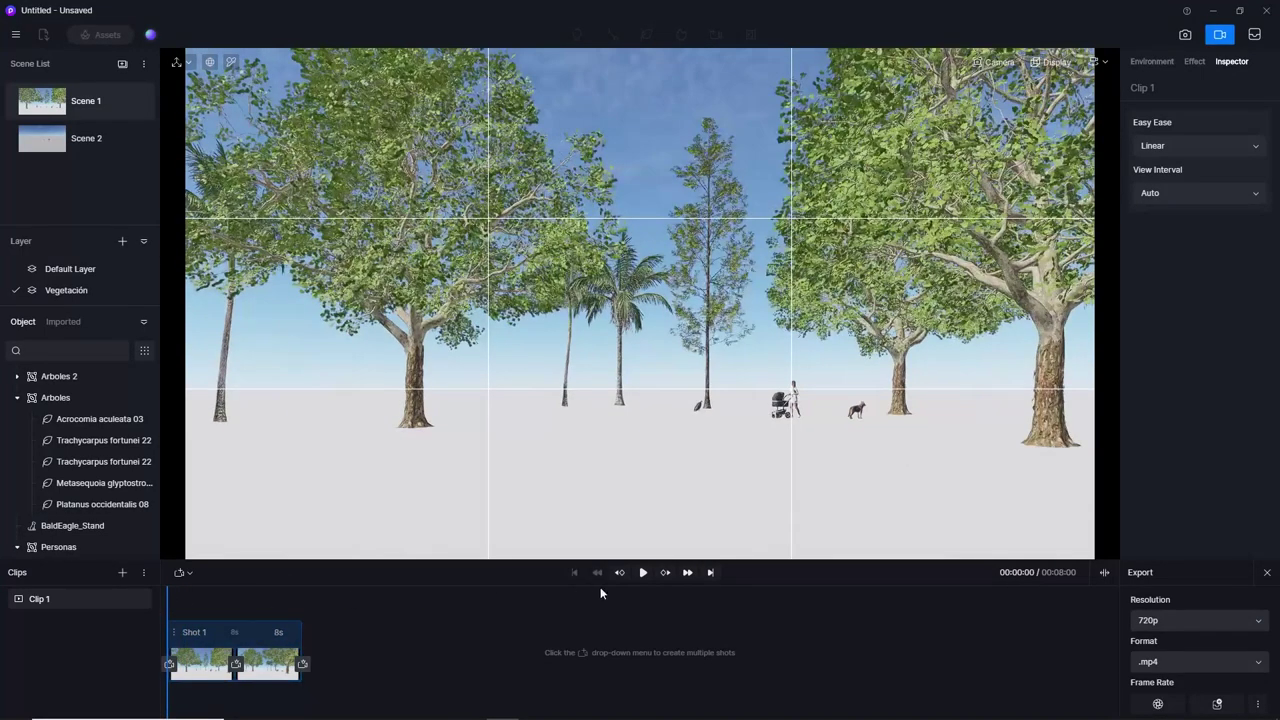
{"action": "left_click", "coordinate": [642, 573]}
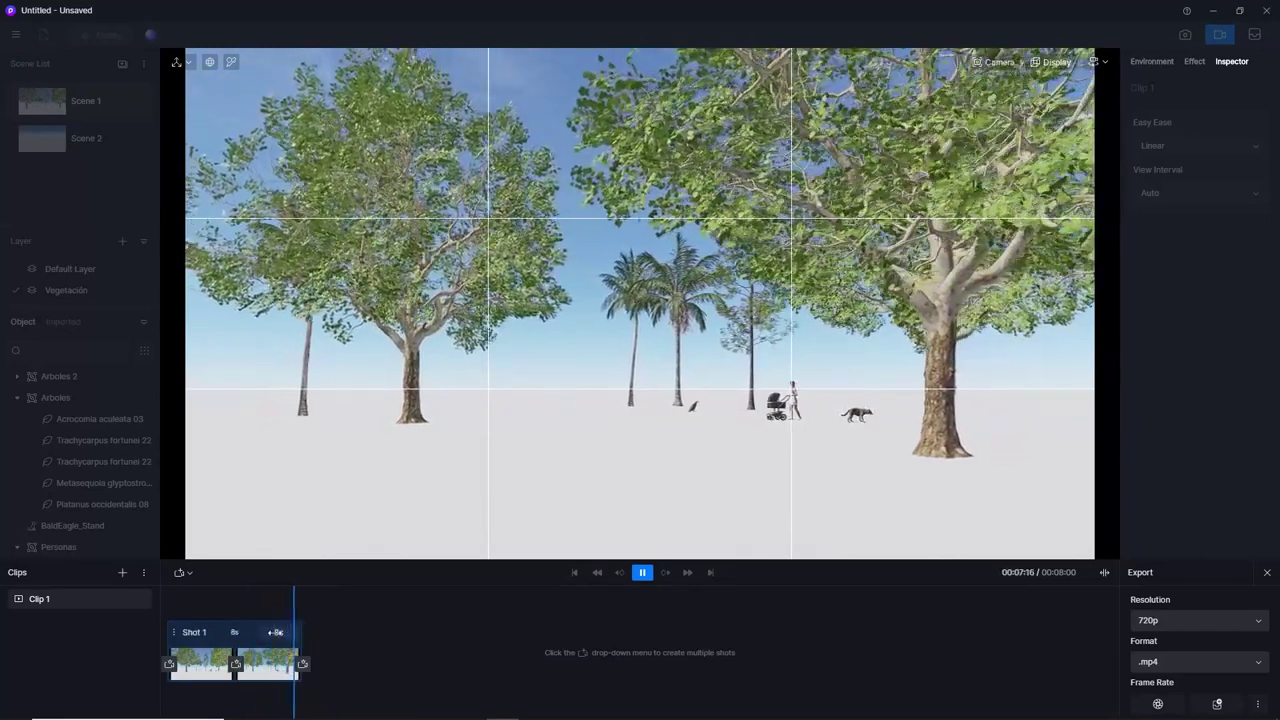
{"action": "key", "text": "space"}
{"action": "left_click", "coordinate": [279, 632]}
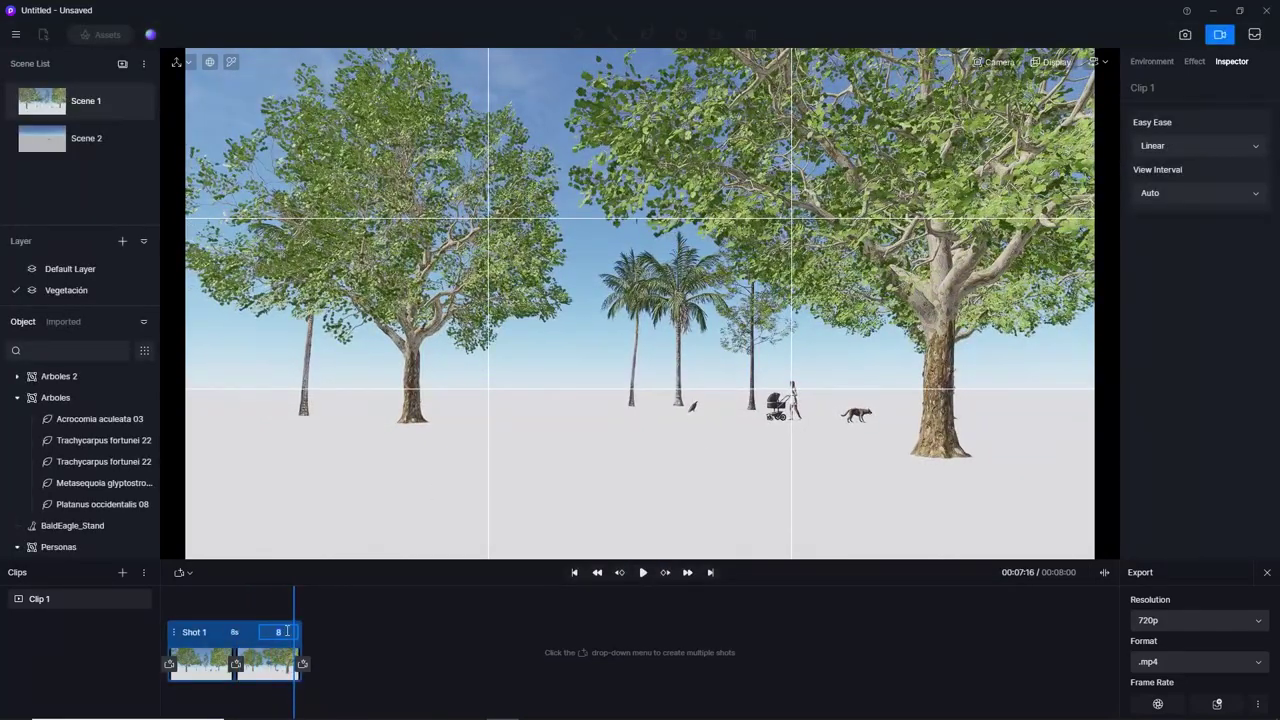
{"action": "type", "text": "4"}
{"action": "key", "text": "Return"}
{"action": "left_click", "coordinate": [127, 598]}
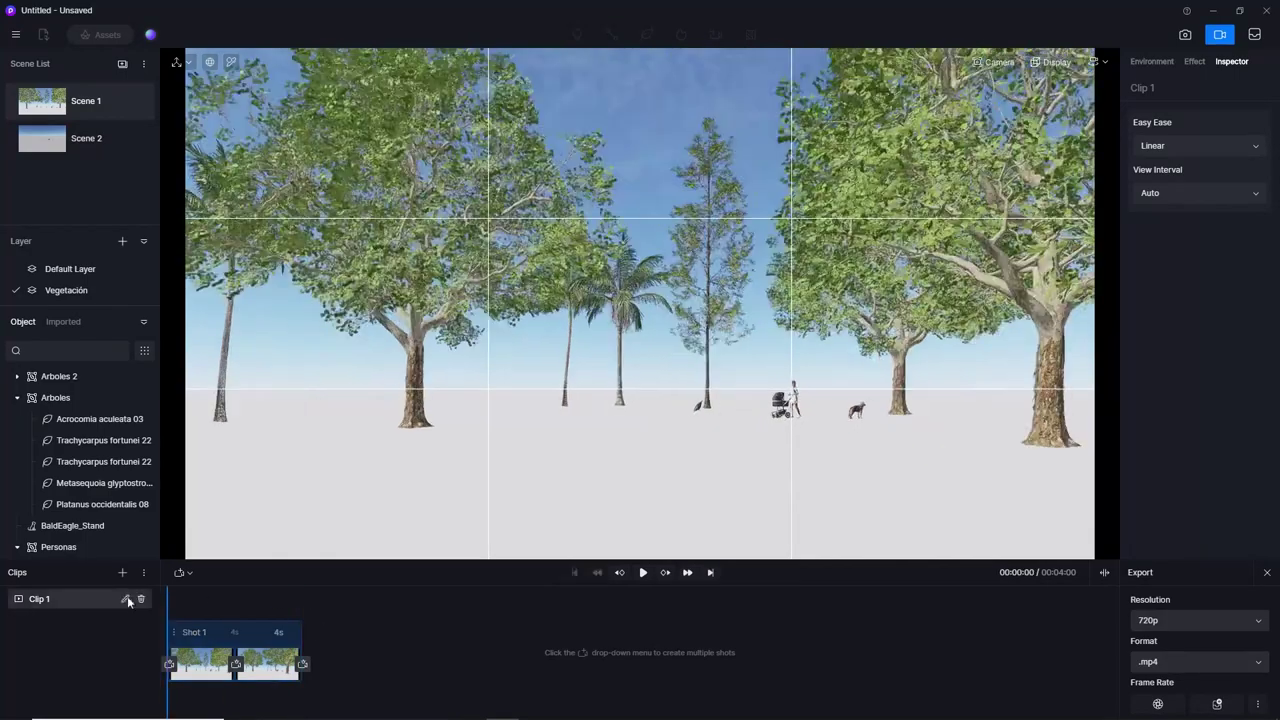
Play the 4-second clip and change the export resolution from 720p to 4k.
{"action": "left_click", "coordinate": [645, 574]}
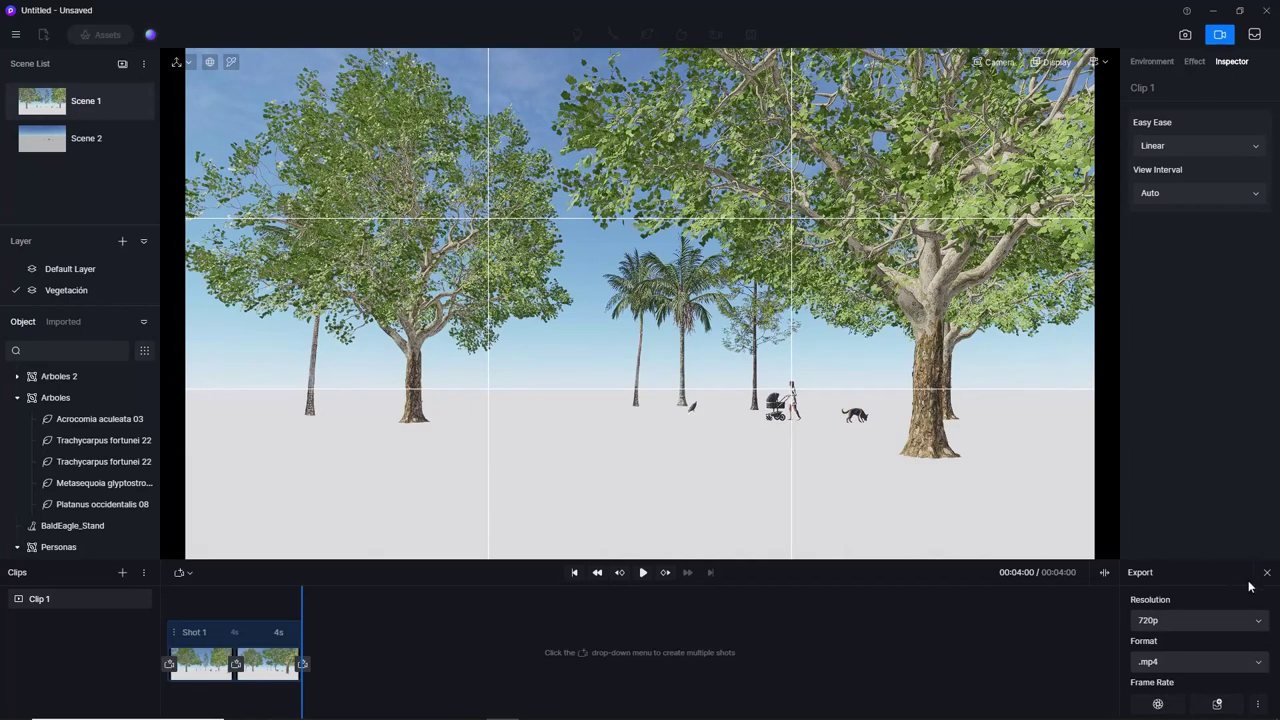
{"action": "left_click", "coordinate": [1184, 620]}
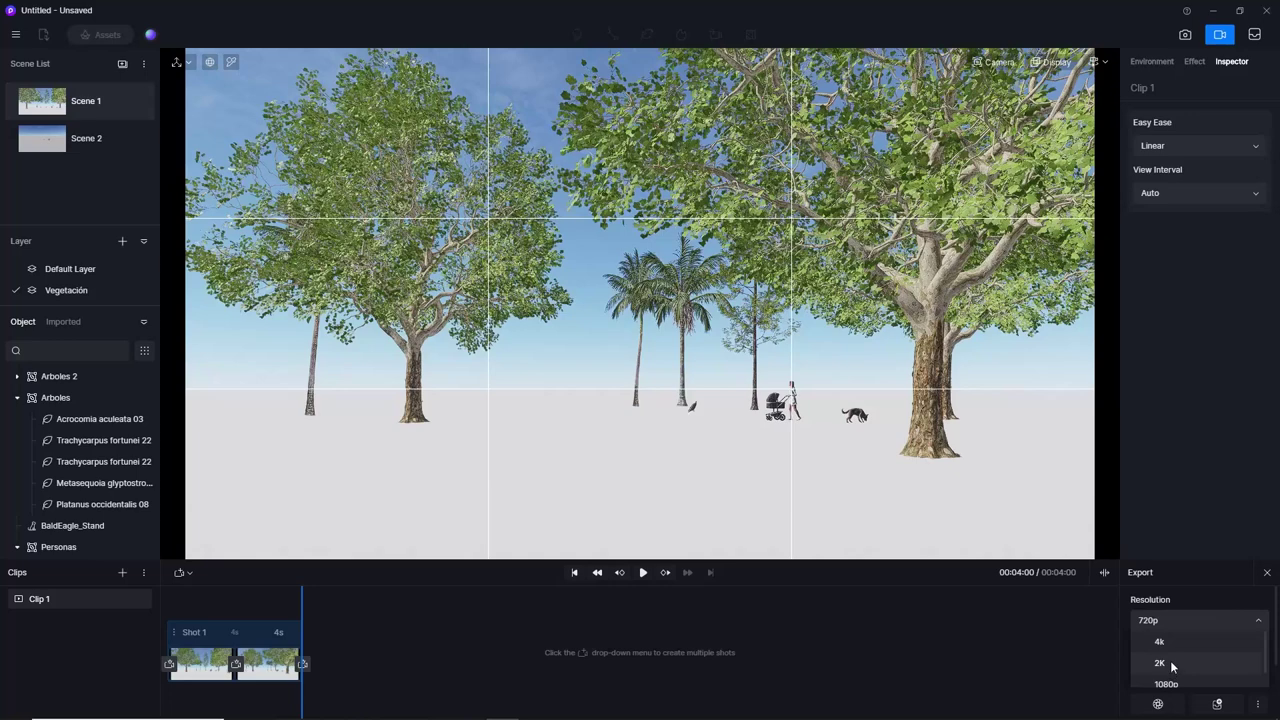
{"action": "left_click", "coordinate": [1173, 645]}
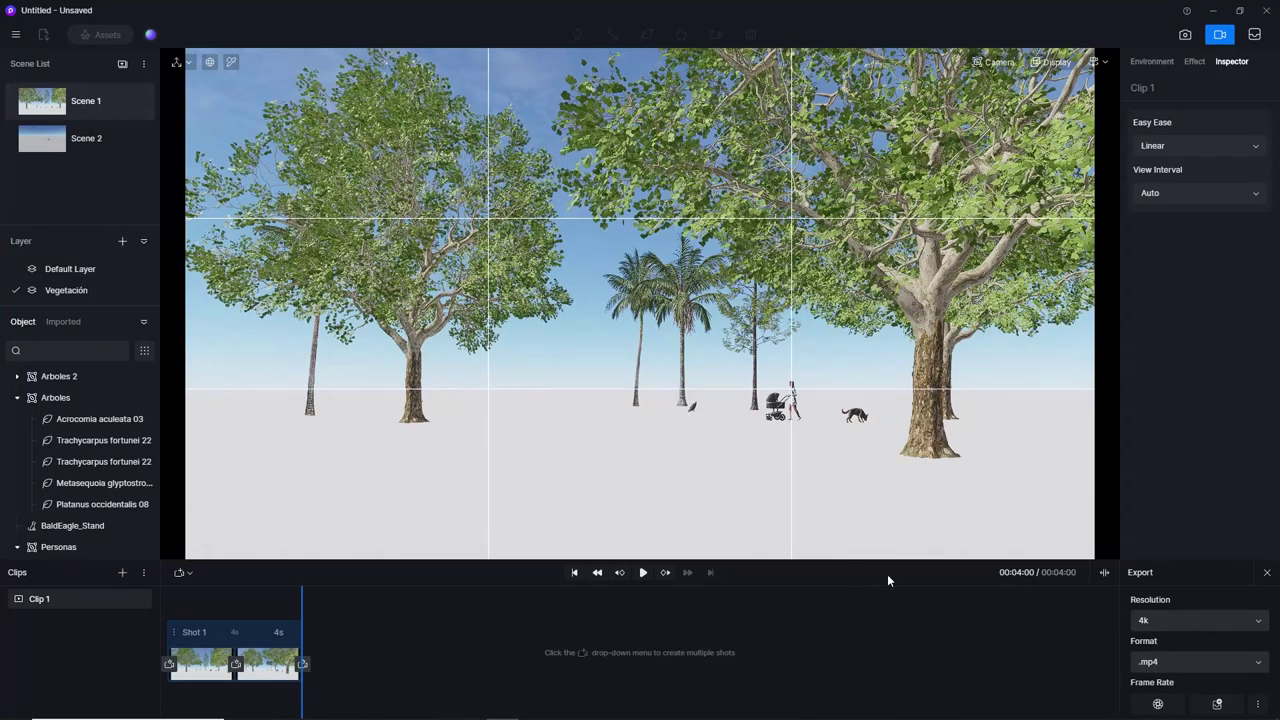
Render the clip as an MP4 named 'video 4k' into the D5 RENDER 2.5 folder.
{"action": "left_click", "coordinate": [1166, 706]}
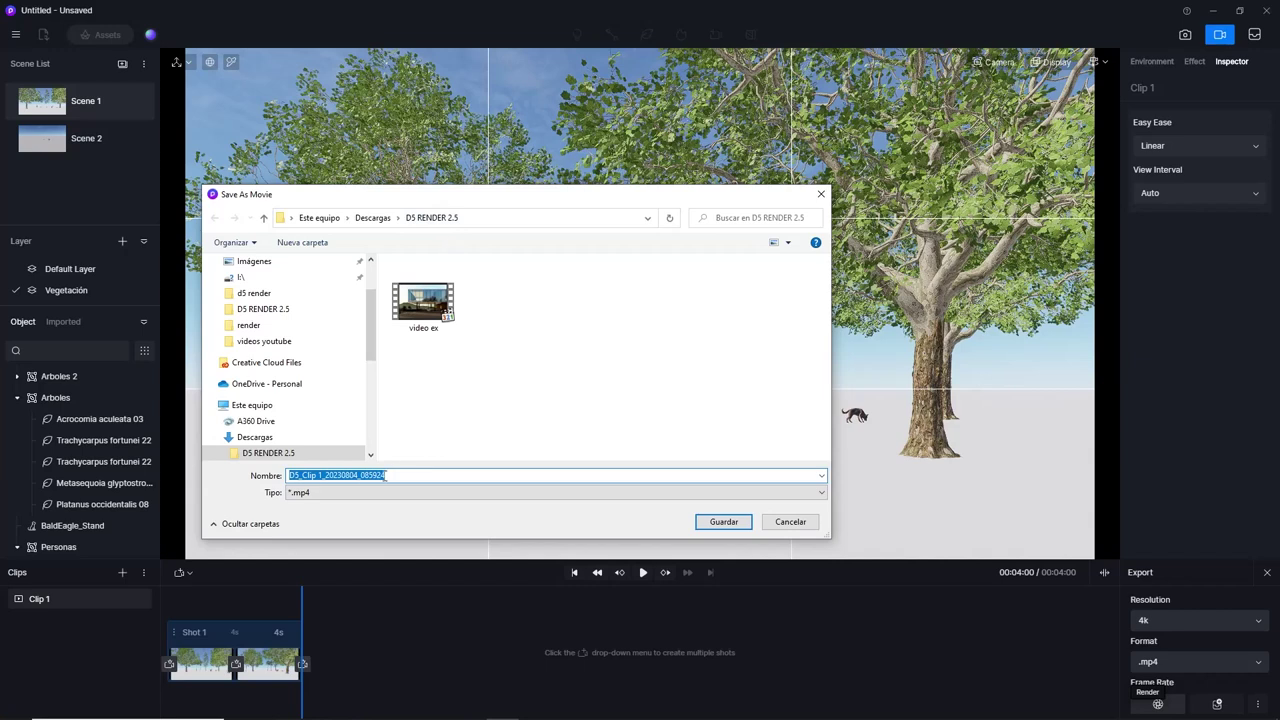
{"action": "type", "text": "vide"}
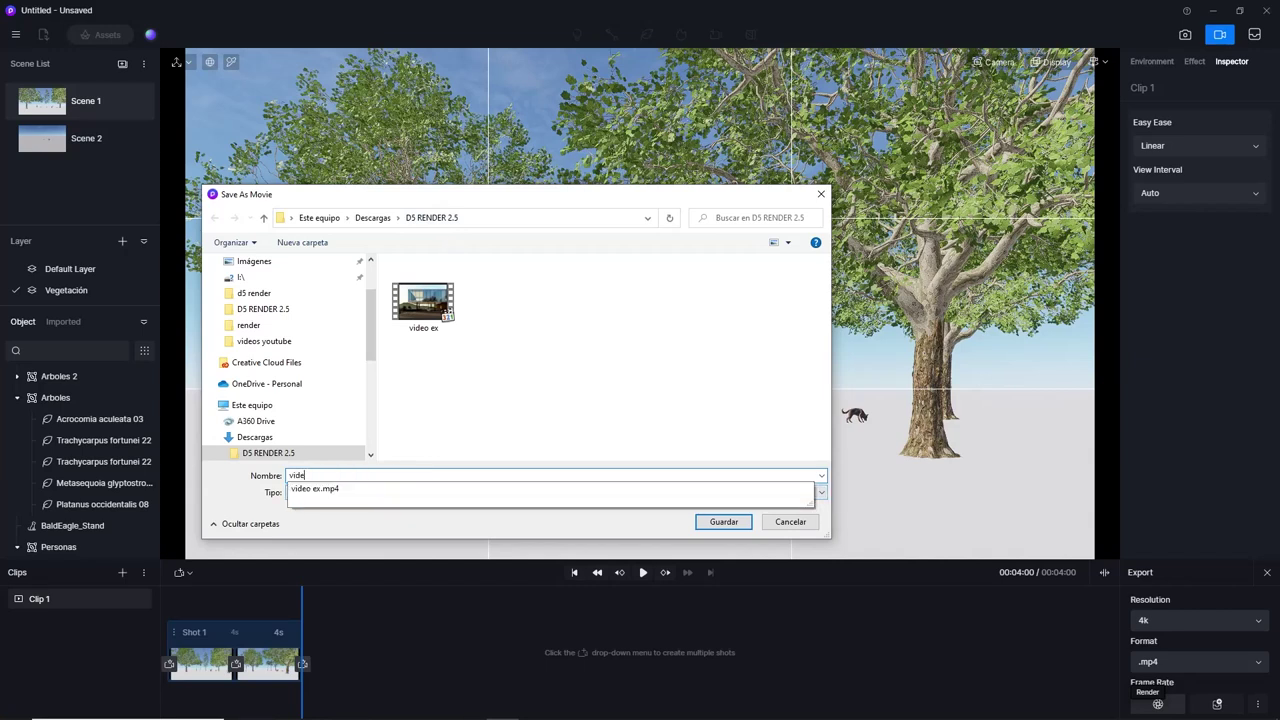
{"action": "type", "text": "o 4k"}
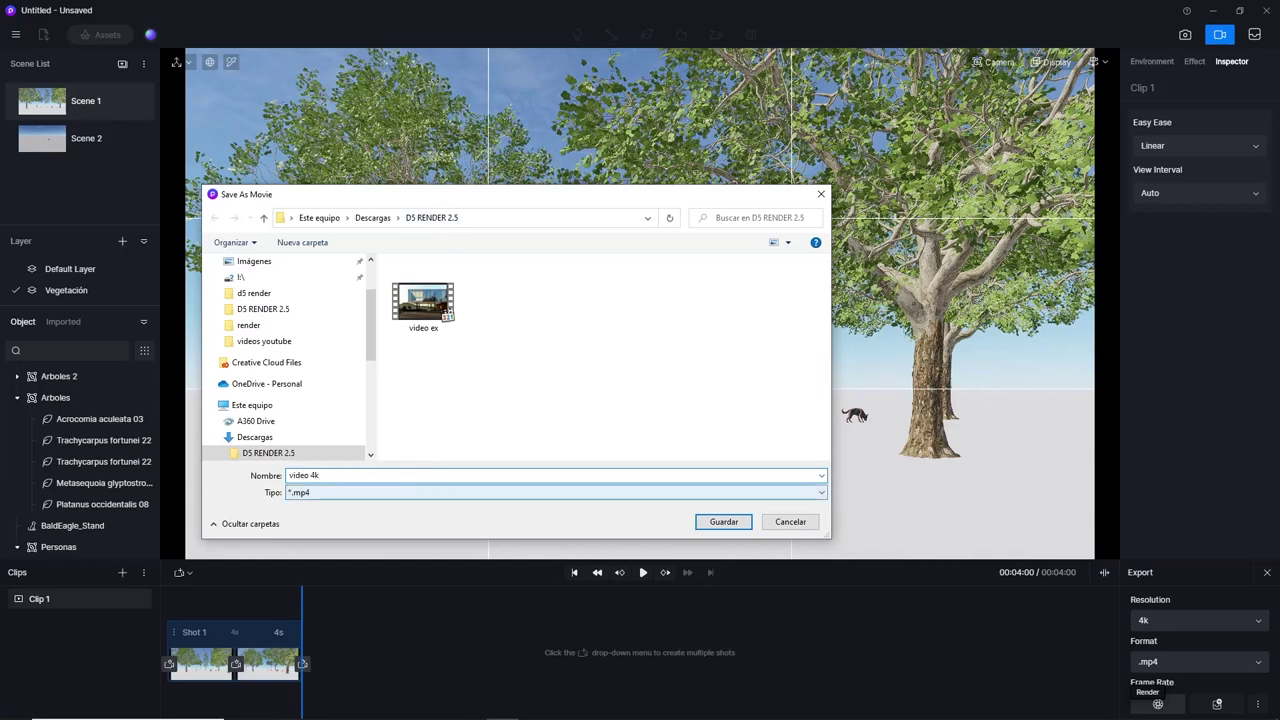
{"action": "left_click", "coordinate": [722, 522]}
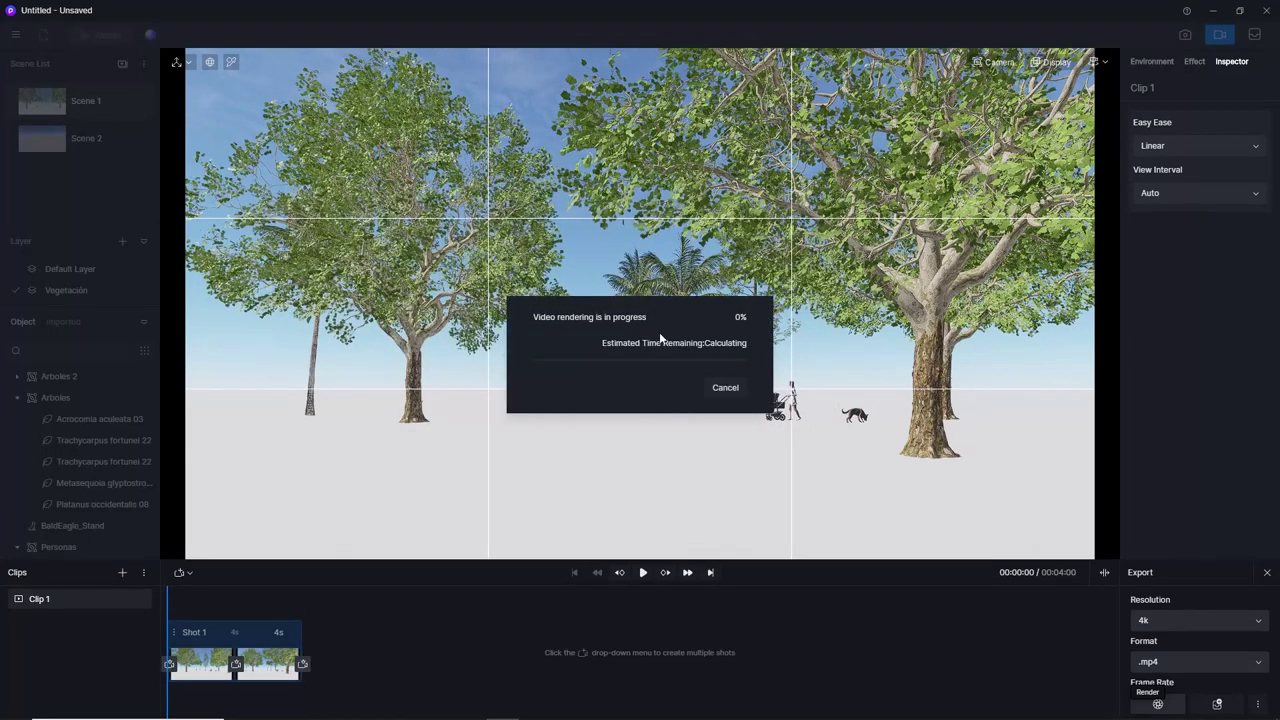
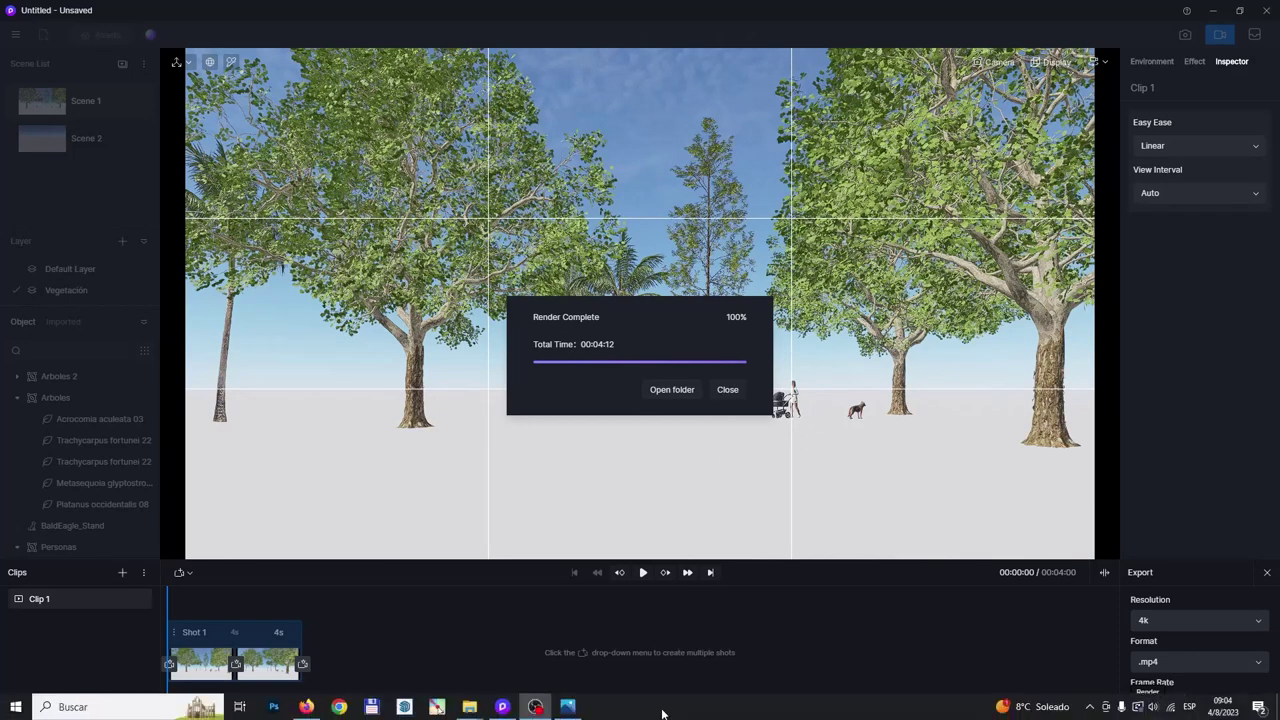
Open the output folder holding the finished 4K video render.
{"action": "left_click", "coordinate": [668, 389]}
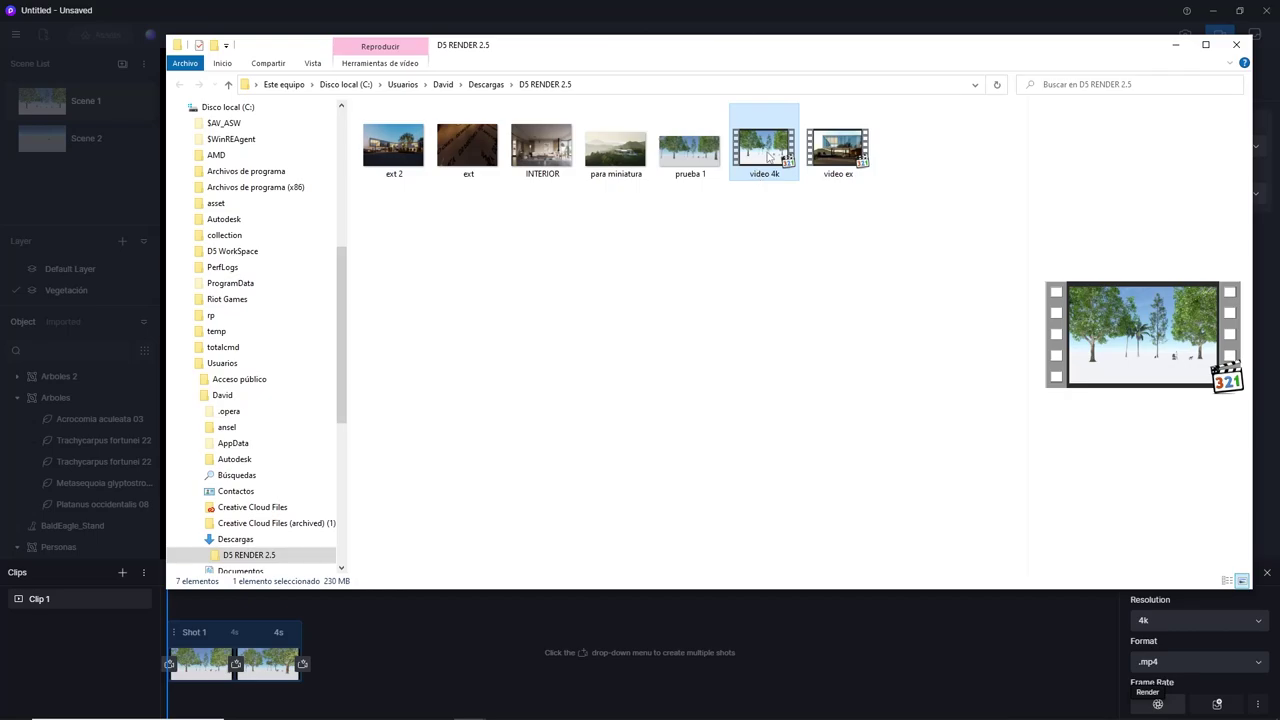
Play 'video 4k' from the D5 RENDER 2.5 folder in the media player.
{"action": "double_click", "coordinate": [769, 156]}
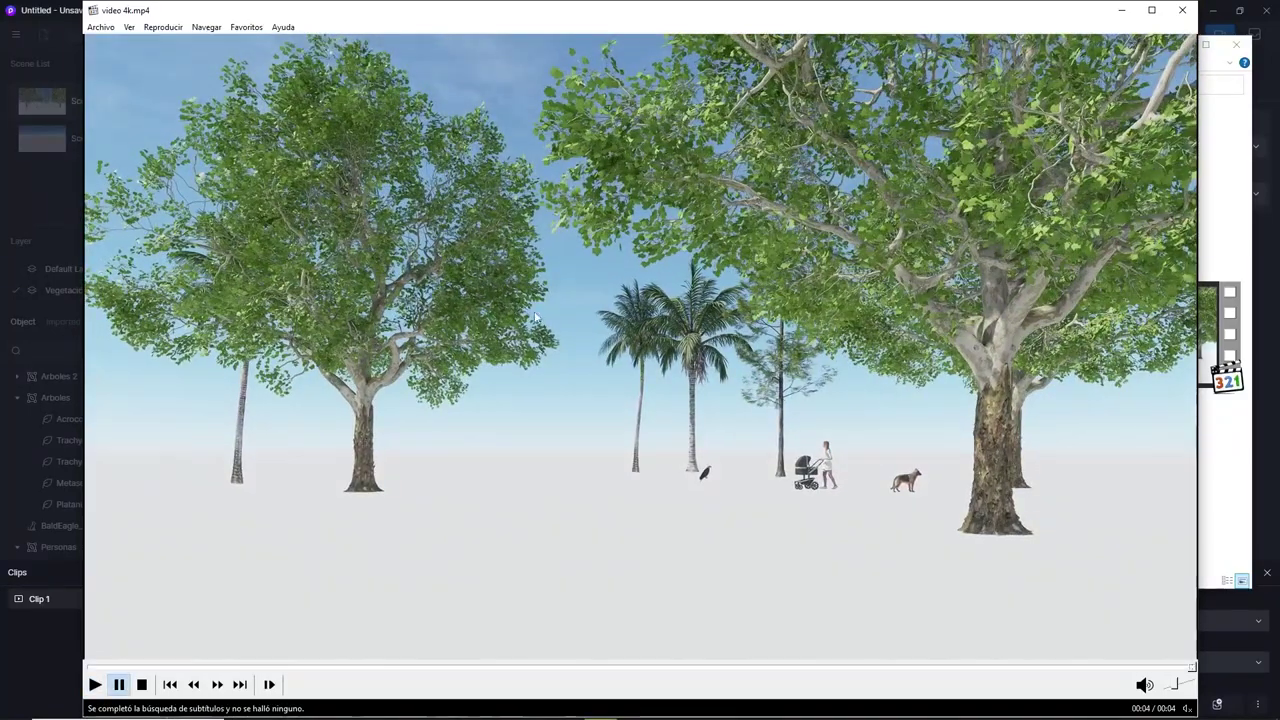
Adjust volume and watch 'video 4k.mp4' play through its 4-second tree-lined walkthrough.
{"action": "scroll", "coordinate": [900, 350], "scroll_direction": "down", "scroll_amount": 5}
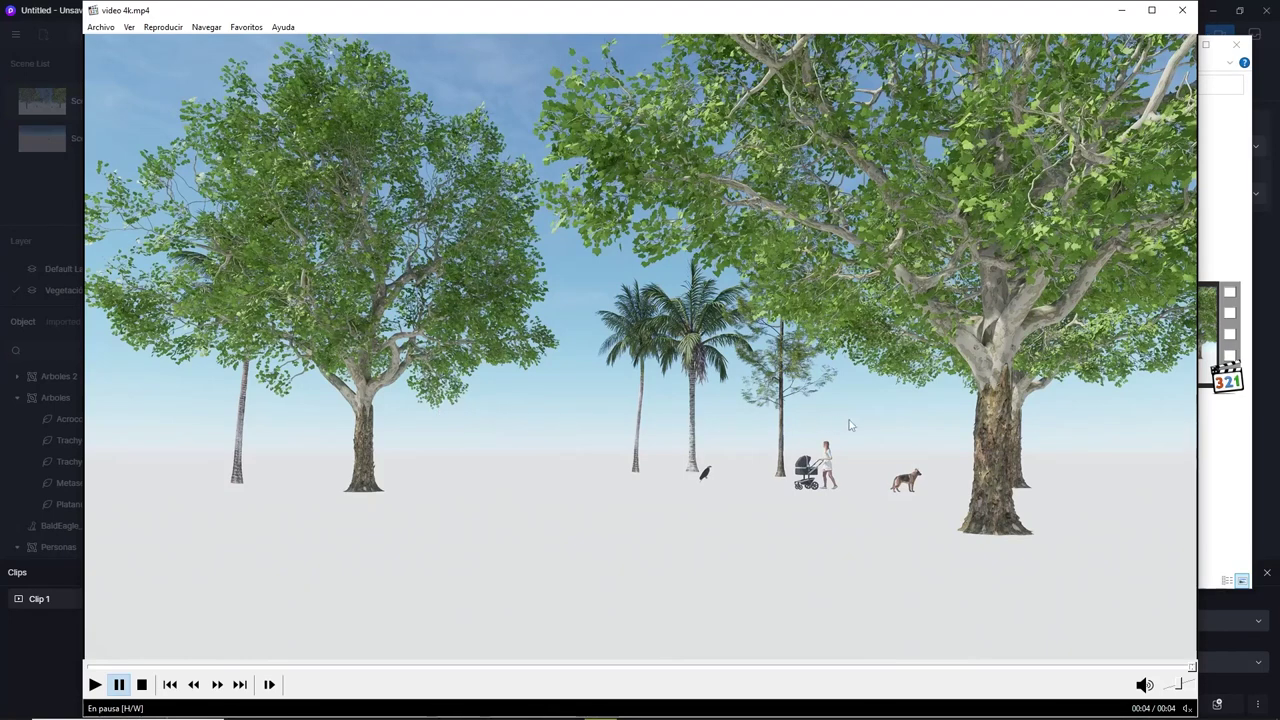
{"action": "scroll", "coordinate": [620, 406], "scroll_direction": "down", "scroll_amount": 3}
{"action": "scroll", "coordinate": [606, 404], "scroll_direction": "up", "scroll_amount": 3}
{"action": "left_click_drag", "start_coordinate": [856, 303], "coordinate": [729, 315]}
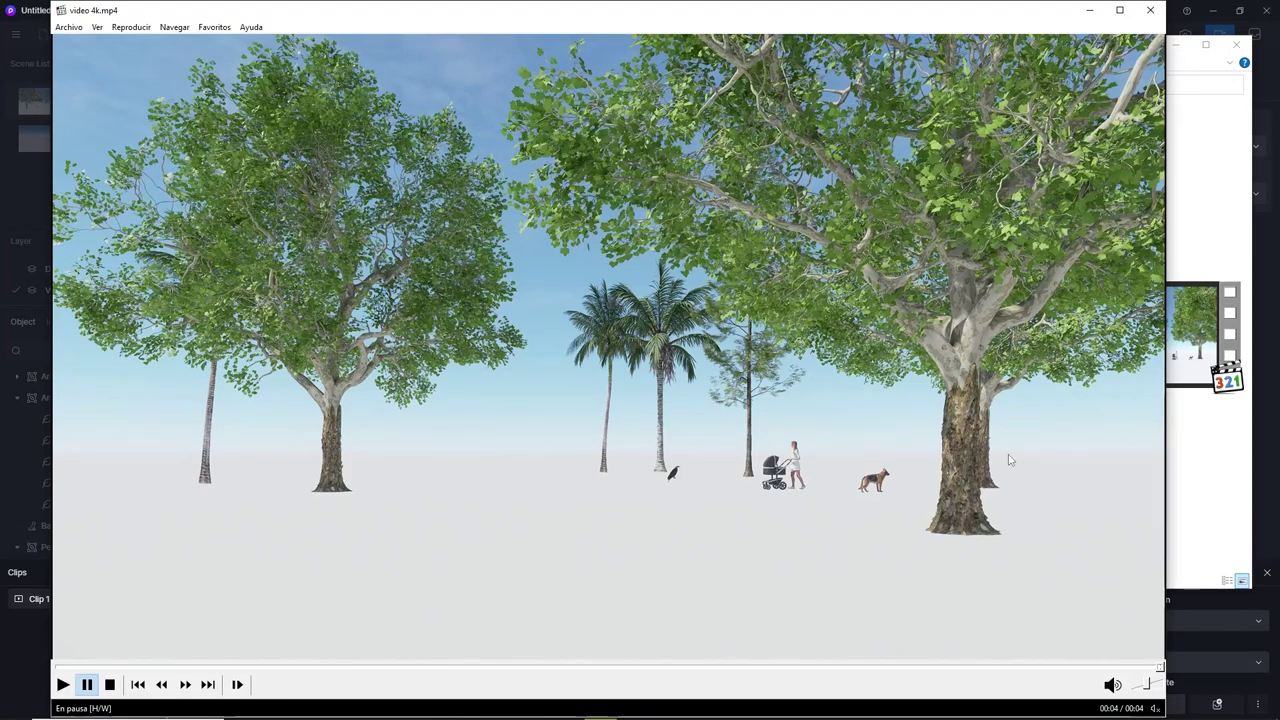
Close the video player and render folder, and dismiss the Render Complete notice.
{"action": "left_click", "coordinate": [1149, 12]}
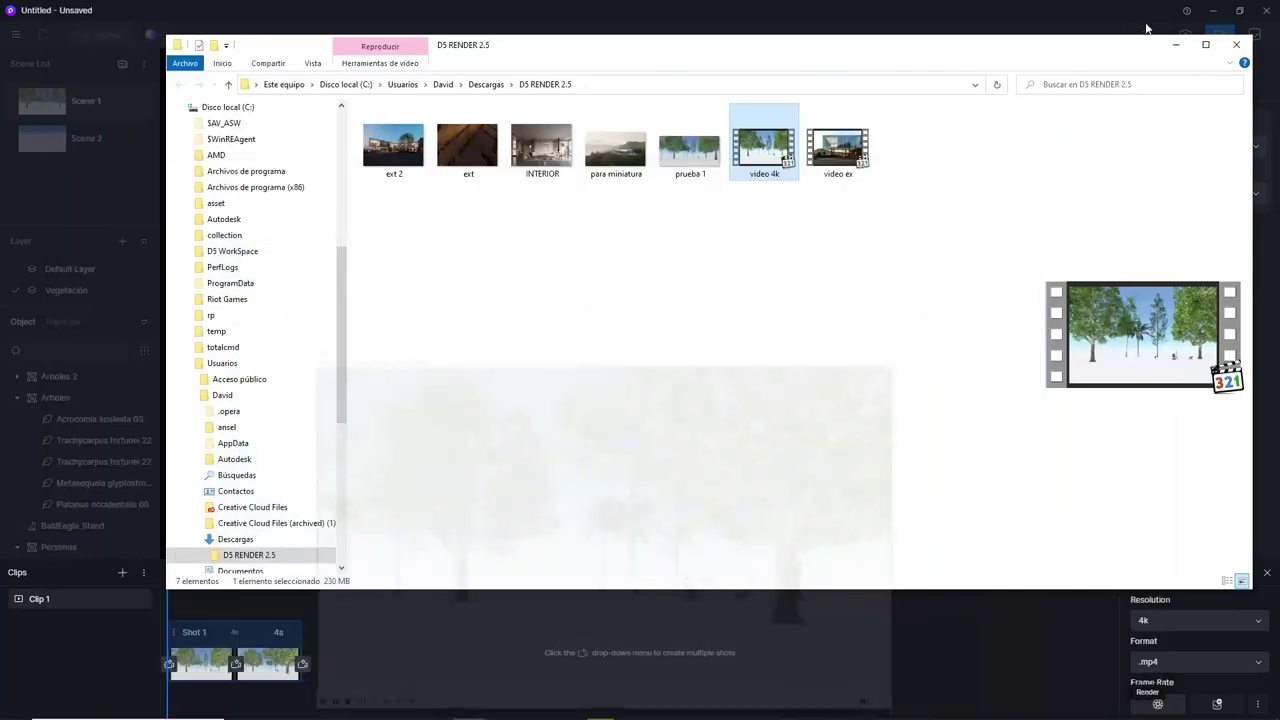
{"action": "left_click", "coordinate": [1236, 44]}
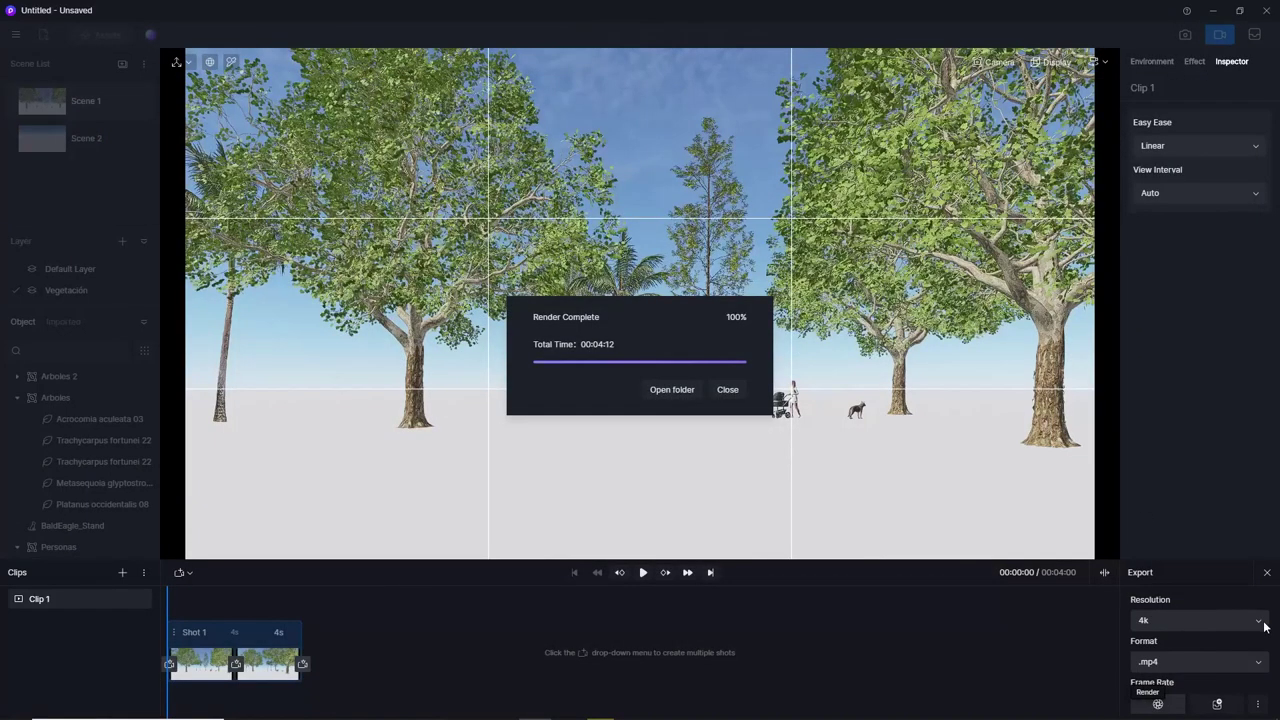
{"action": "left_click", "coordinate": [728, 390]}
Browse the export resolution list and keep the frame rate at 30 fps.
{"action": "left_click", "coordinate": [1198, 621]}
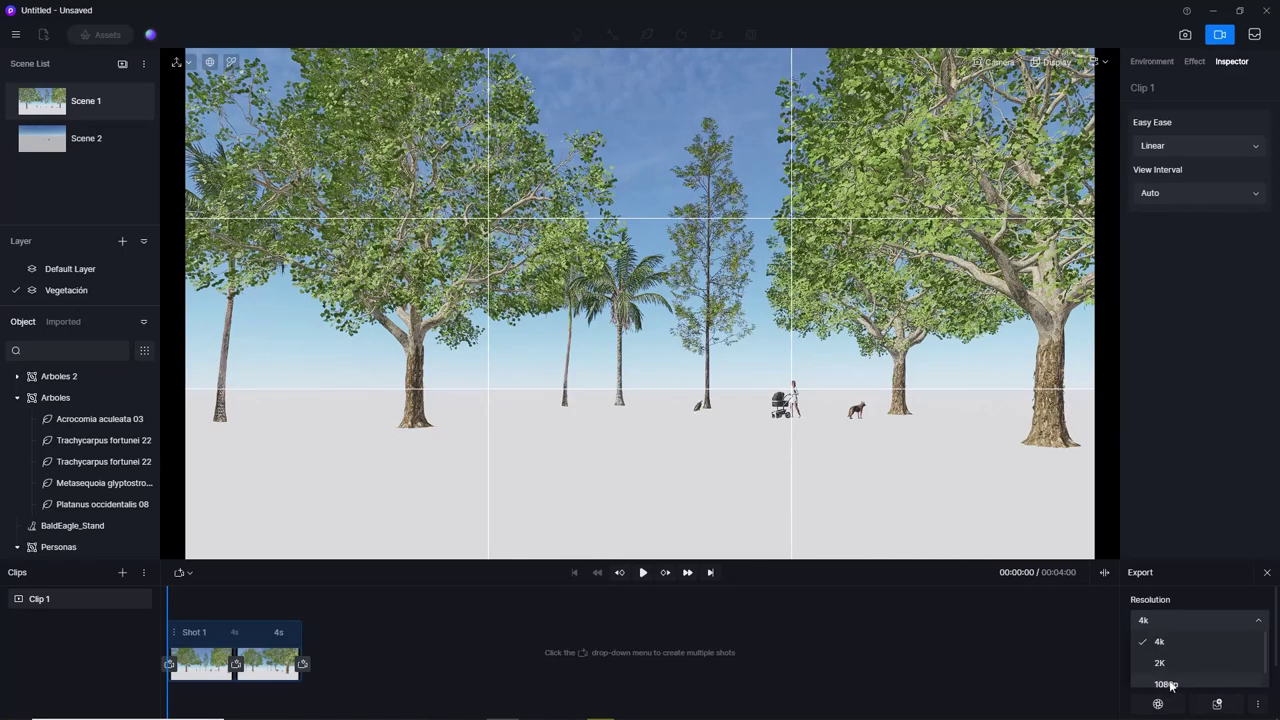
{"action": "scroll", "coordinate": [1166, 672], "scroll_direction": "down", "scroll_amount": 2}
{"action": "scroll", "coordinate": [1177, 688], "scroll_direction": "down", "scroll_amount": 1}
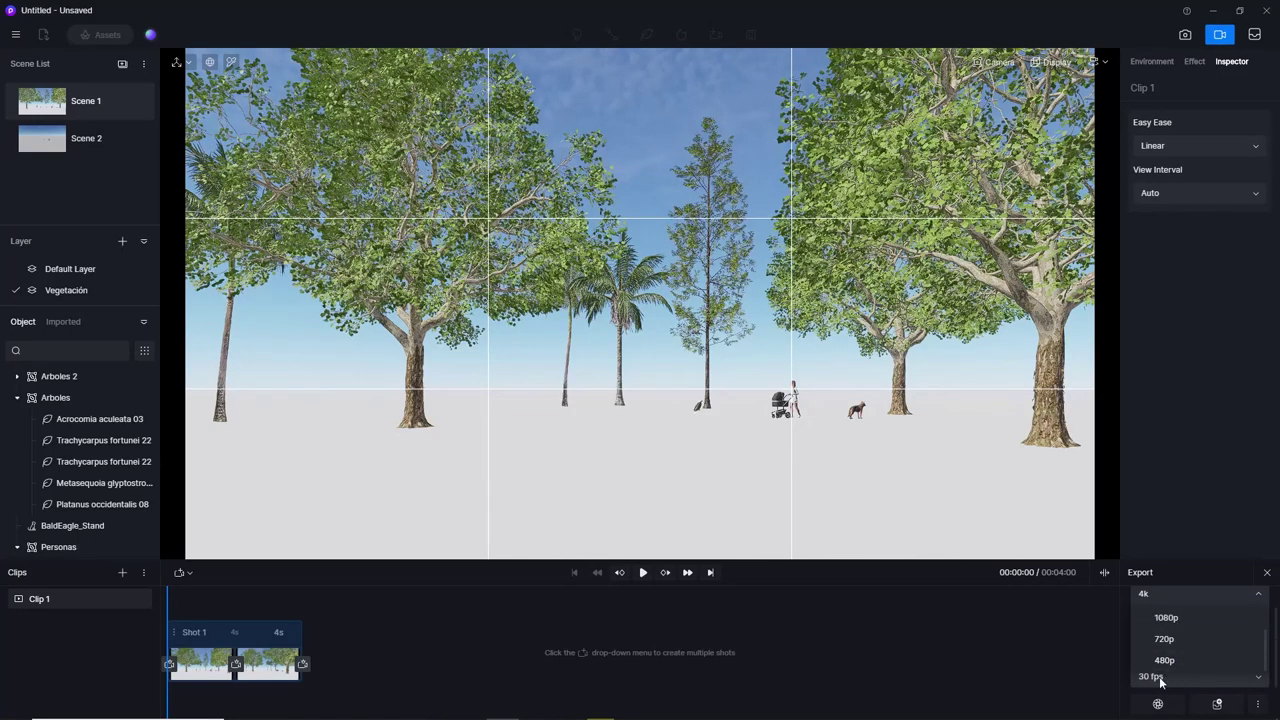
{"action": "left_click", "coordinate": [1168, 680]}
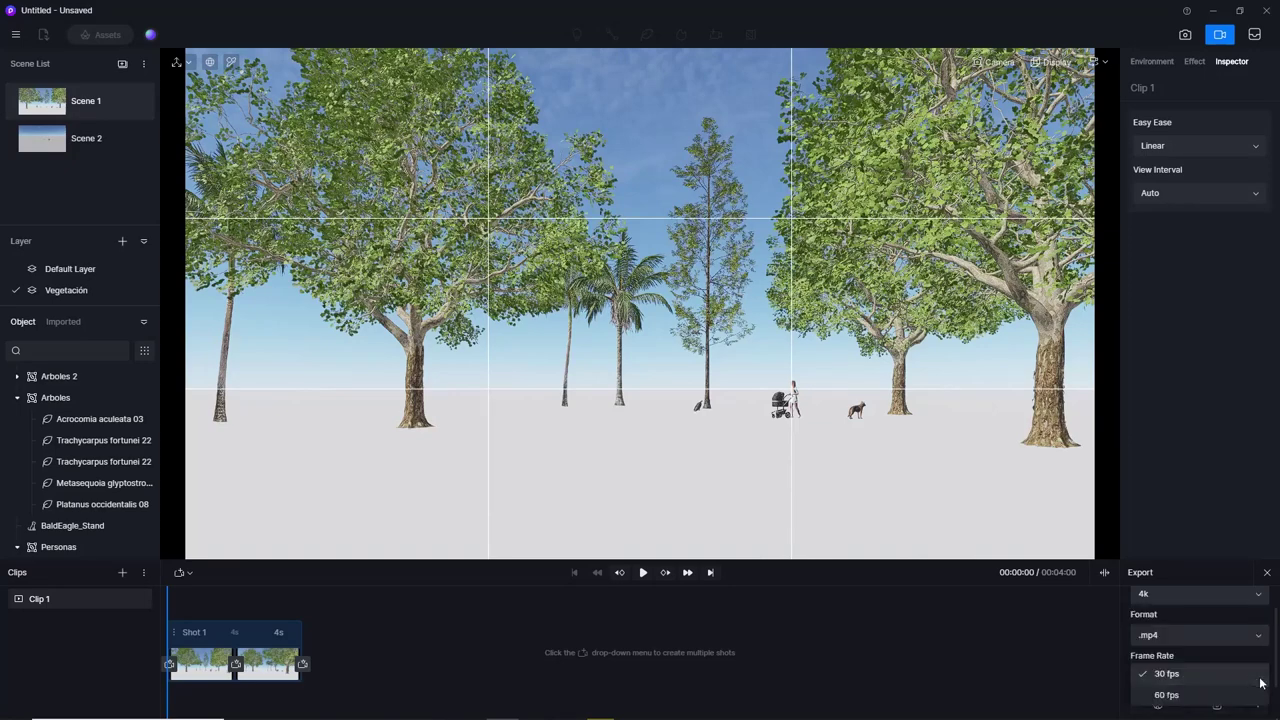
{"action": "left_click", "coordinate": [1173, 676]}
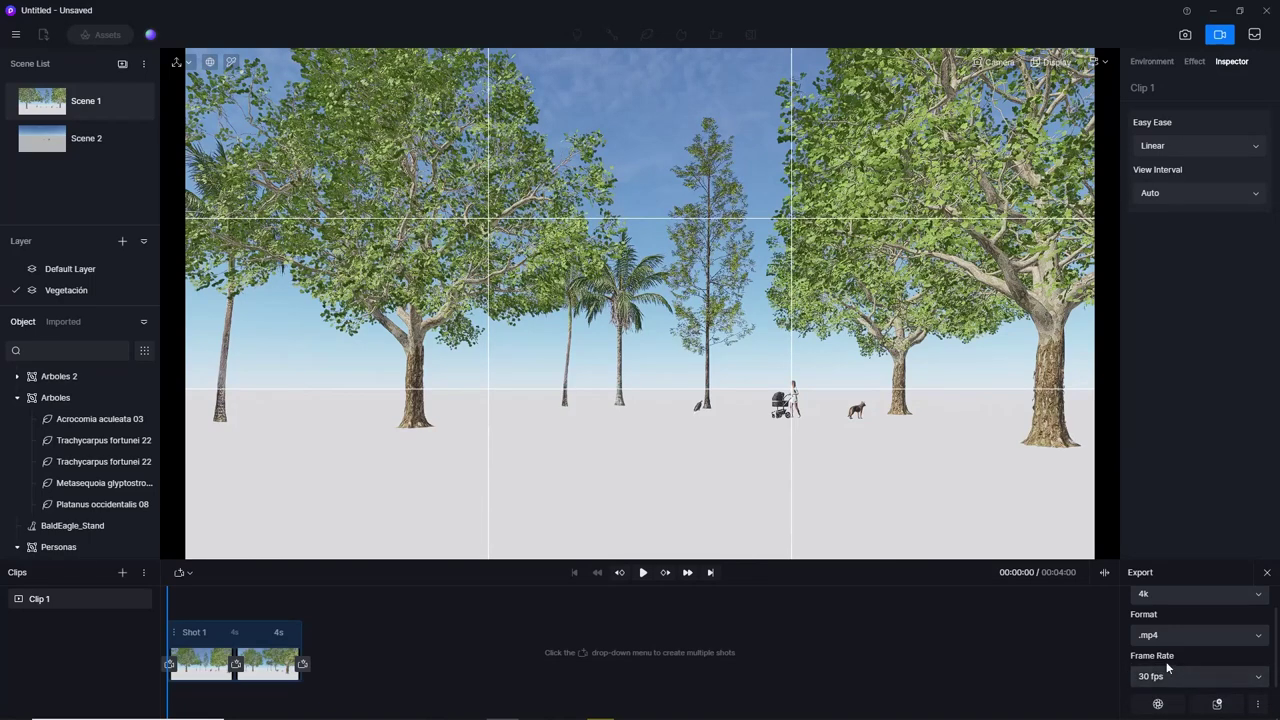
{"action": "left_click", "coordinate": [1250, 684]}
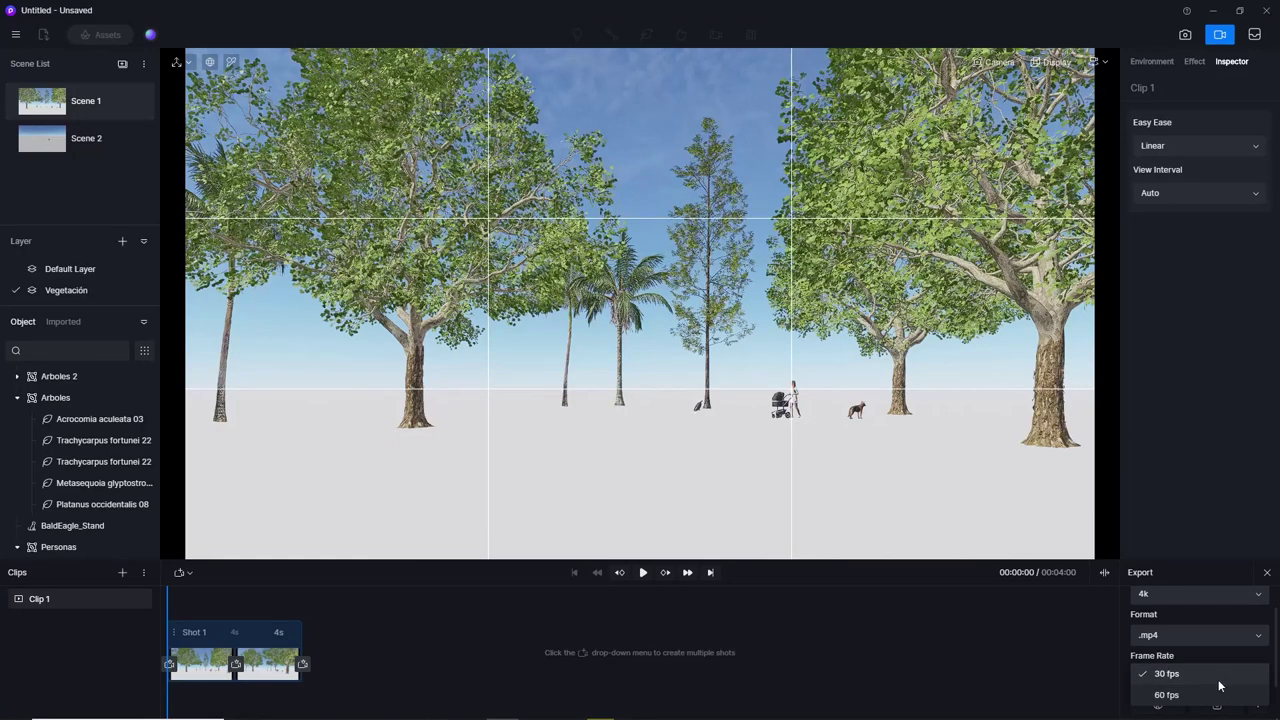
{"action": "left_click", "coordinate": [1152, 668]}
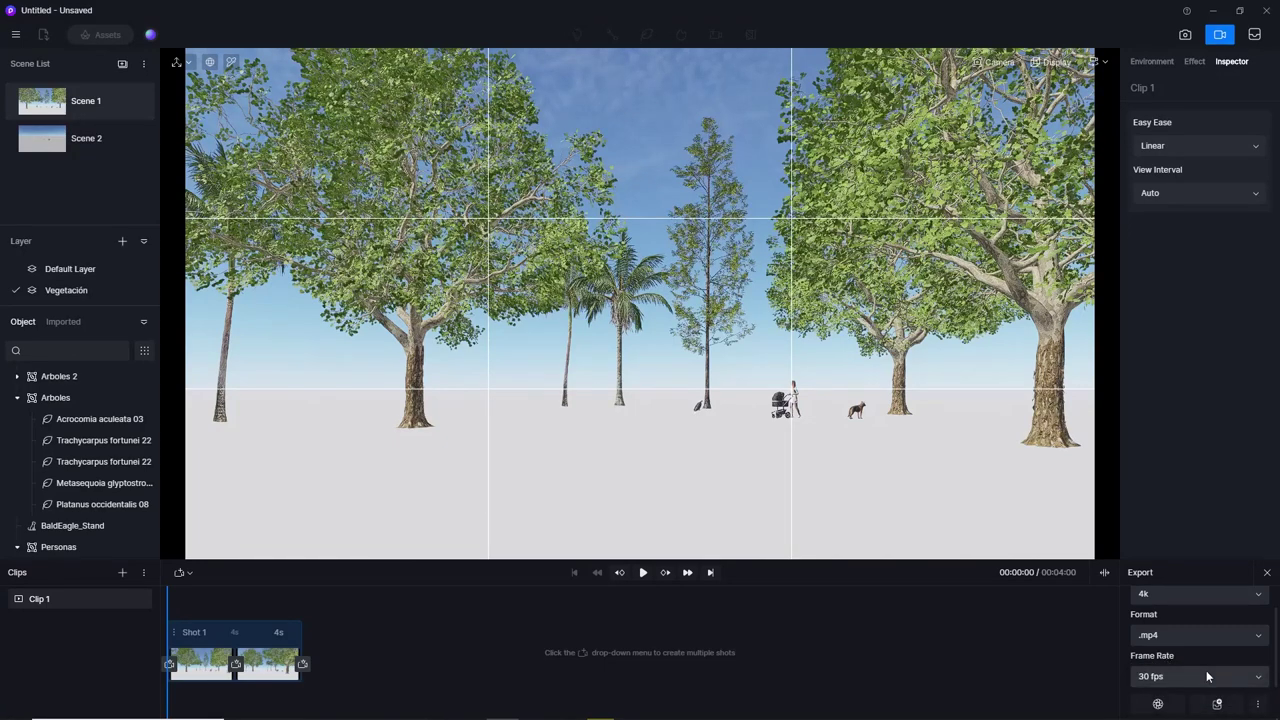
{"action": "left_click", "coordinate": [1172, 675]}
{"action": "left_click", "coordinate": [1193, 677]}
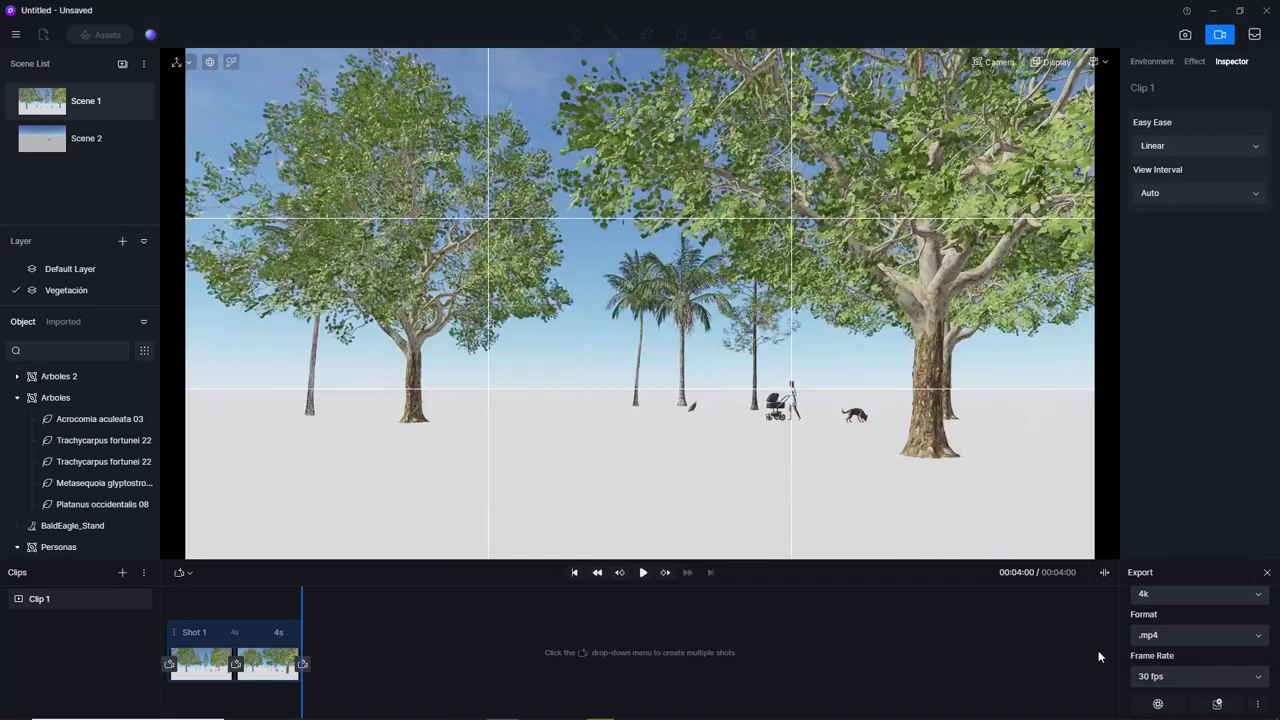
{"action": "left_click", "coordinate": [1255, 684]}
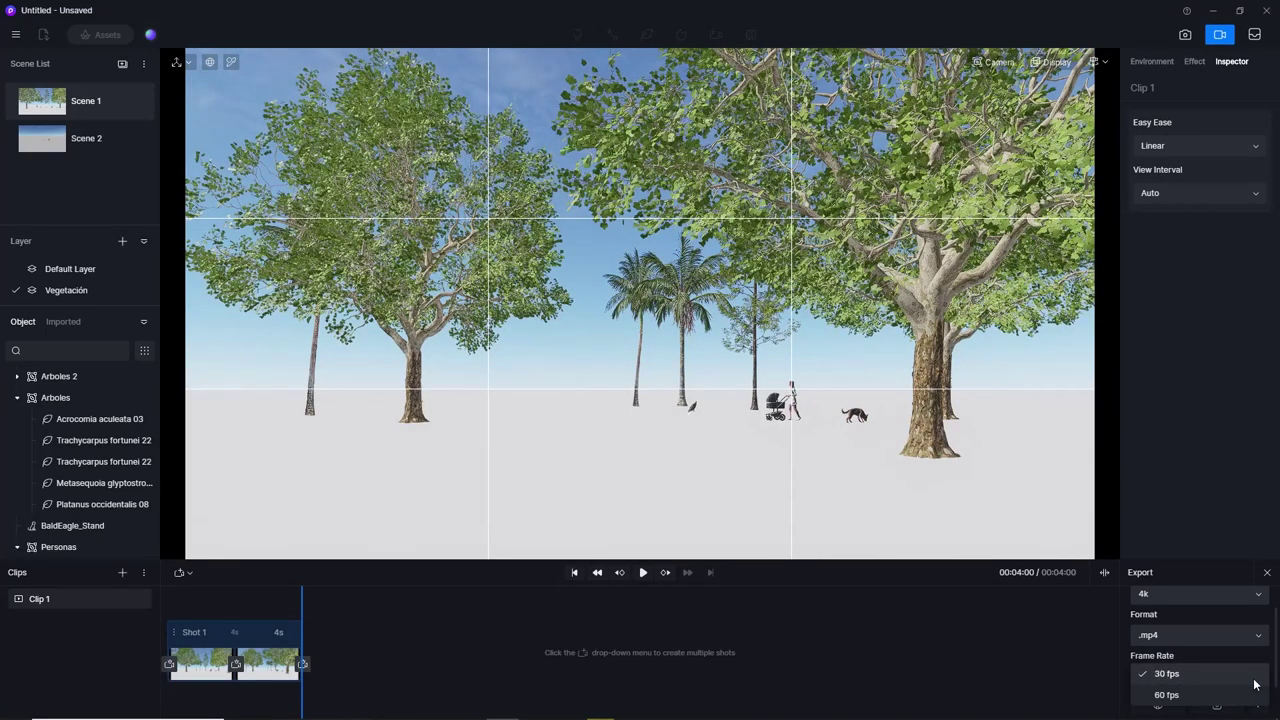
{"action": "left_click", "coordinate": [1255, 684]}
Set Clip 1's video export resolution to 480p.
{"action": "left_click", "coordinate": [1200, 594]}
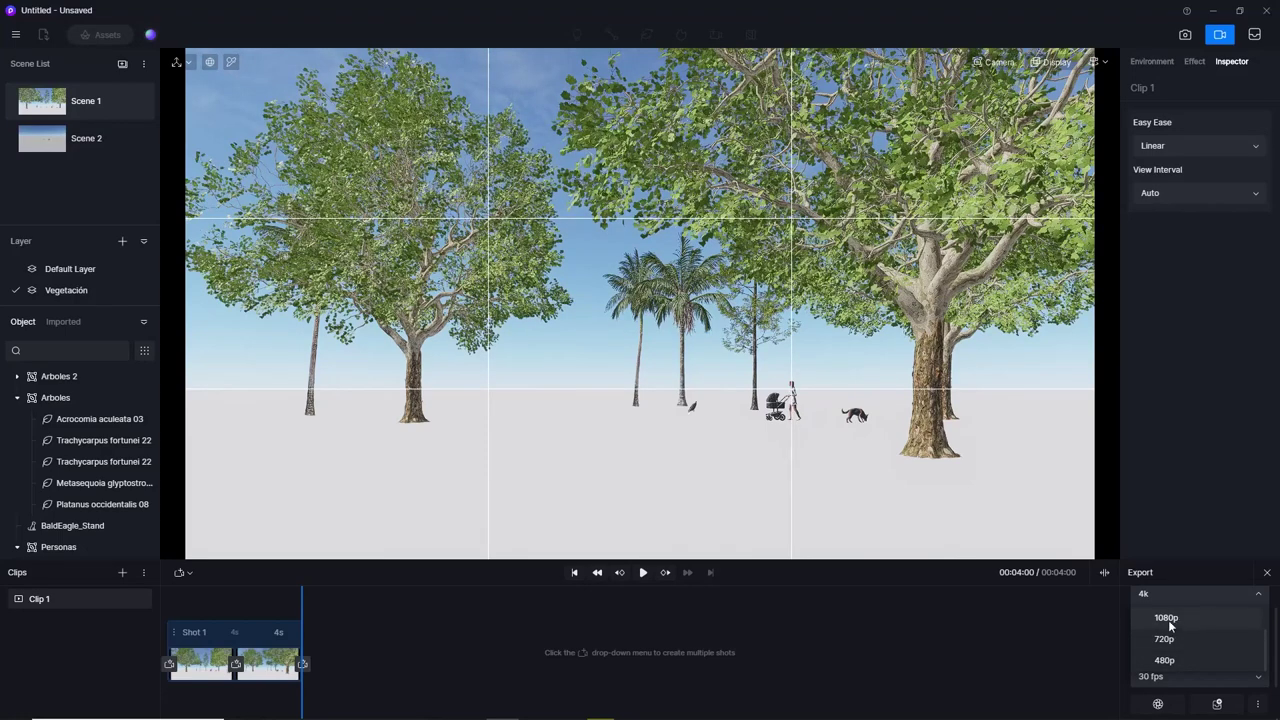
{"action": "scroll", "coordinate": [1181, 618], "scroll_direction": "up", "scroll_amount": 2}
{"action": "scroll", "coordinate": [1198, 636], "scroll_direction": "down", "scroll_amount": 2}
{"action": "left_click", "coordinate": [1172, 660]}
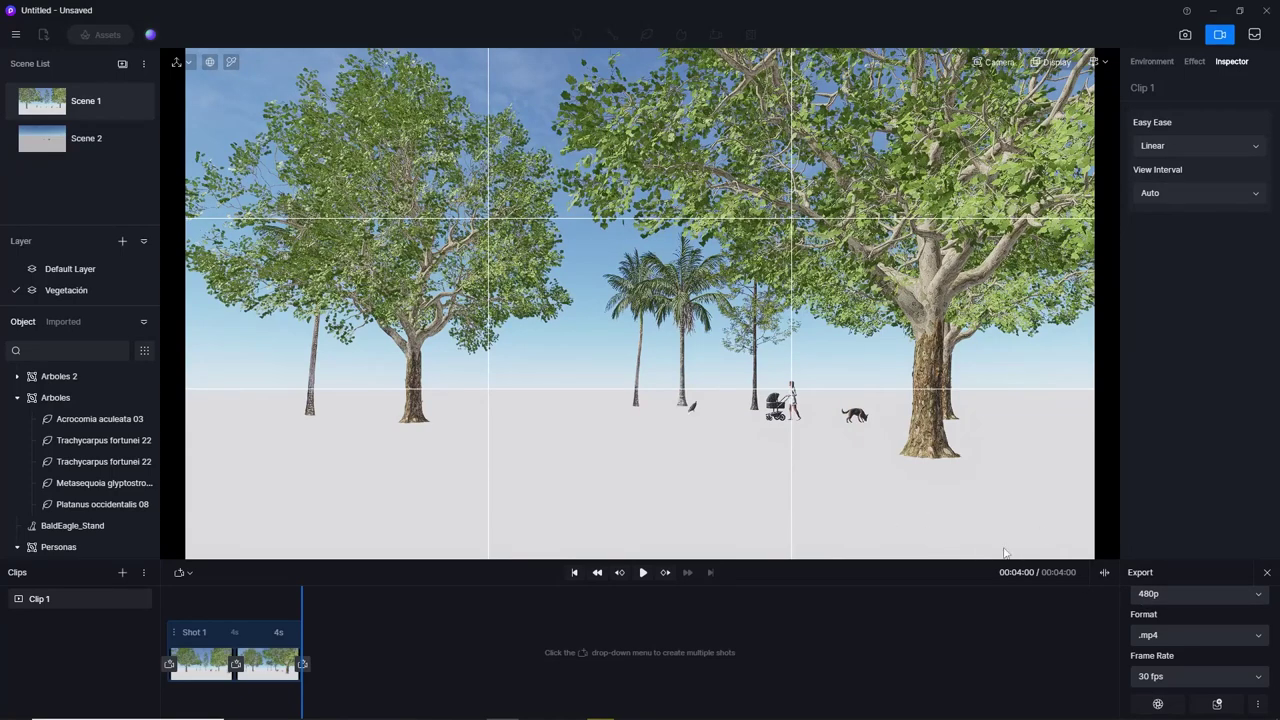
{"action": "left_click", "coordinate": [1234, 600]}
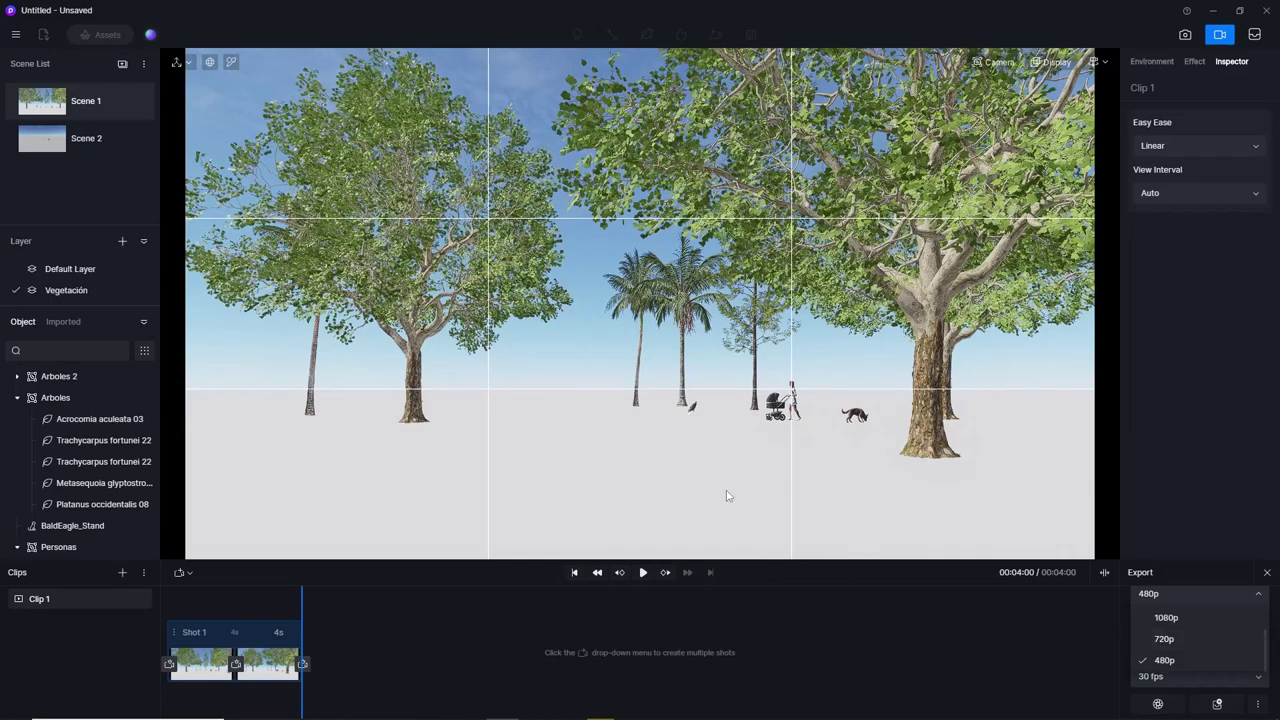
Replay 'video 4k.mp4' in a smaller player window, then return to D5 Render's resolution setting.
{"action": "mouse_move", "coordinate": [681, 706]}
{"action": "left_click", "coordinate": [601, 711]}
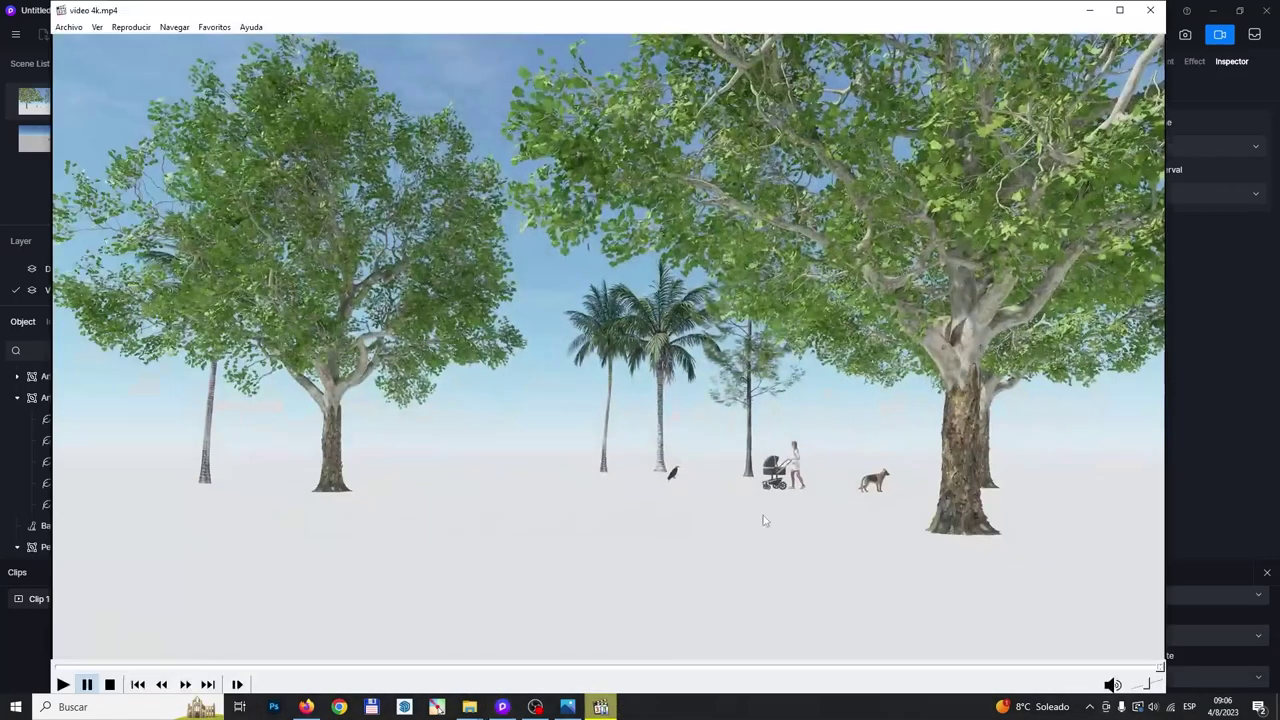
{"action": "mouse_move", "coordinate": [888, 10]}
{"action": "left_mouse_down"}
{"action": "mouse_move", "coordinate": [530, 258]}
{"action": "mouse_move", "coordinate": [703, 212]}
{"action": "left_mouse_up"}
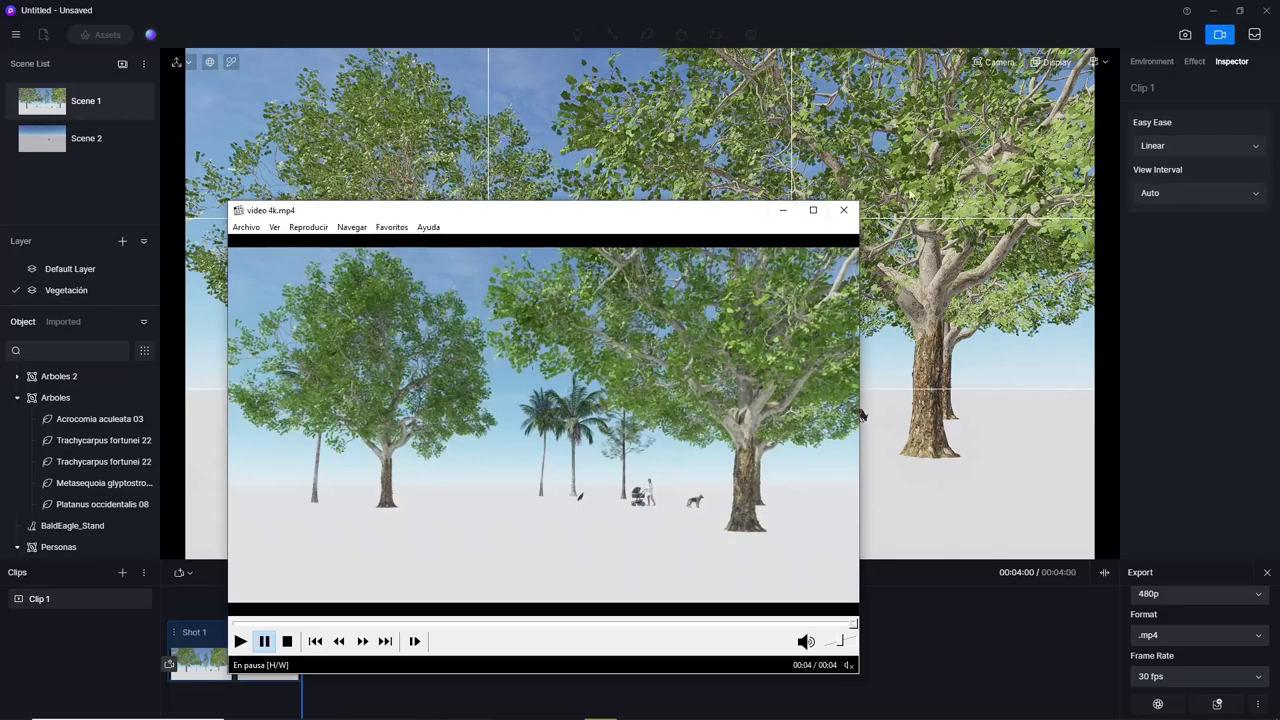
{"action": "left_click", "coordinate": [241, 641]}
{"action": "left_click", "coordinate": [1180, 600]}
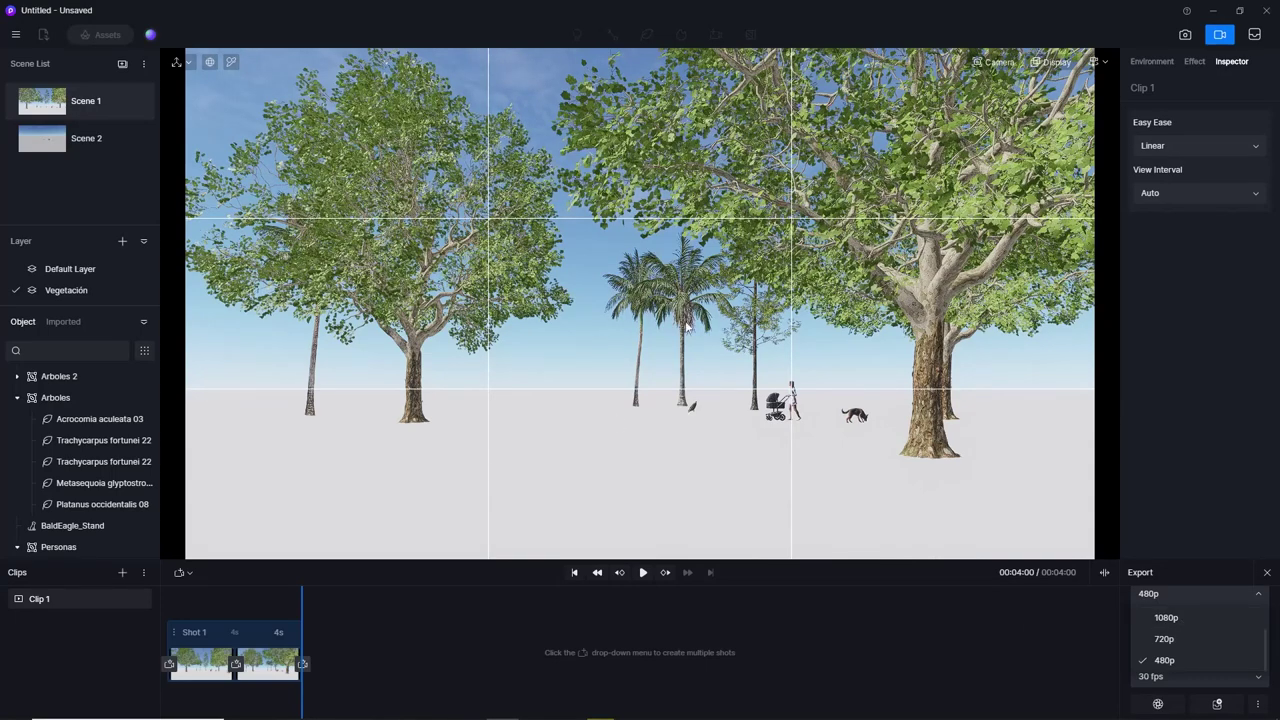
Keep 480p, then preview Clip 1's camera animation and stop it at 00:02:23.
{"action": "left_click", "coordinate": [599, 443]}
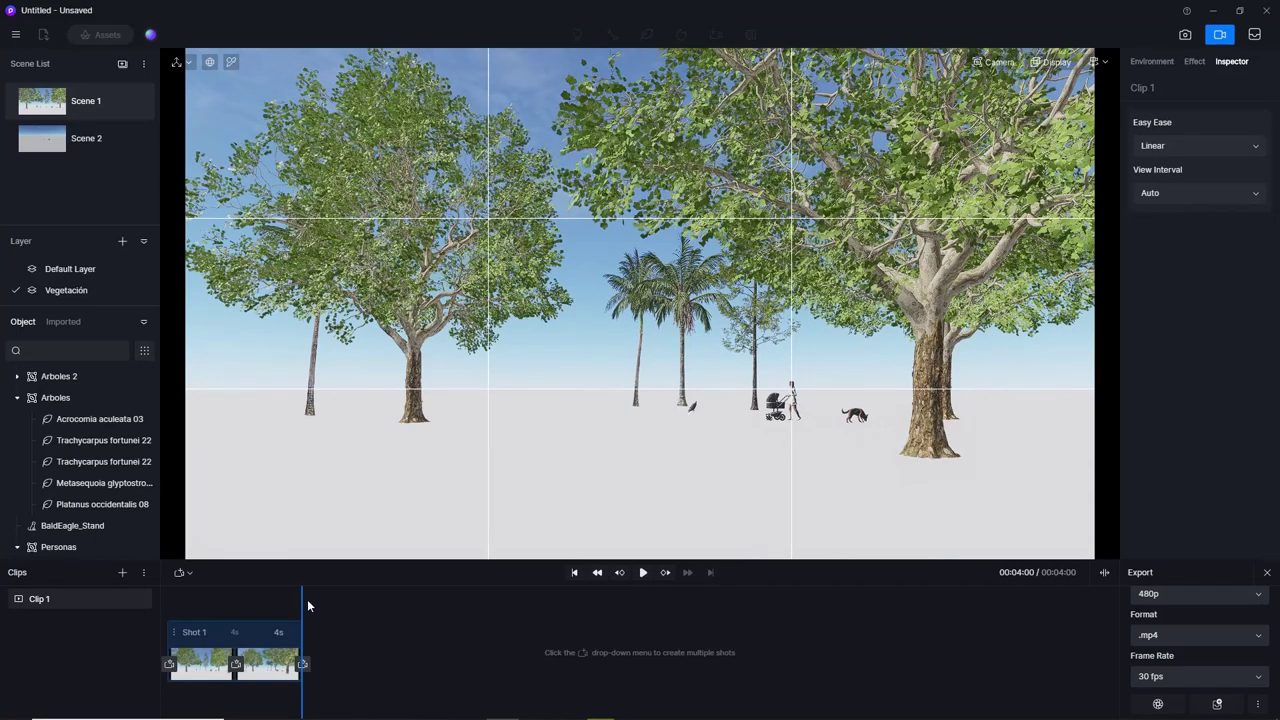
{"action": "left_click_drag", "start_coordinate": [302, 599], "coordinate": [318, 597]}
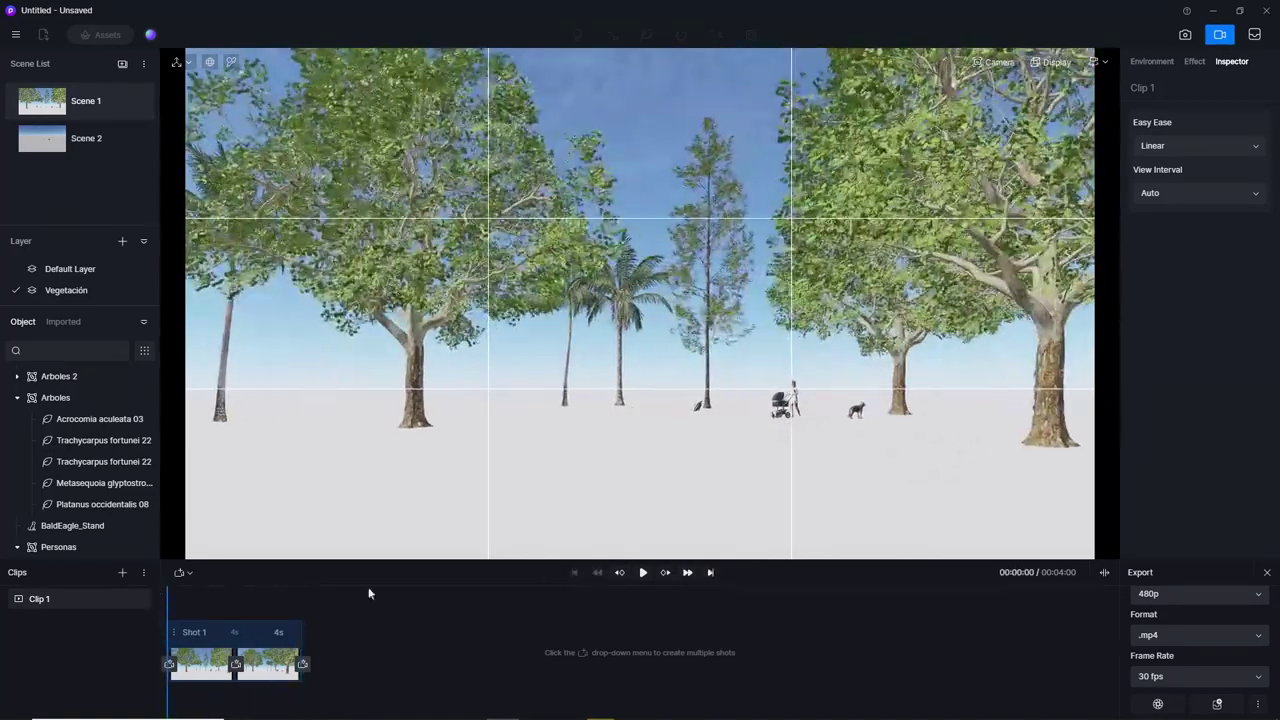
{"action": "left_click", "coordinate": [643, 572]}
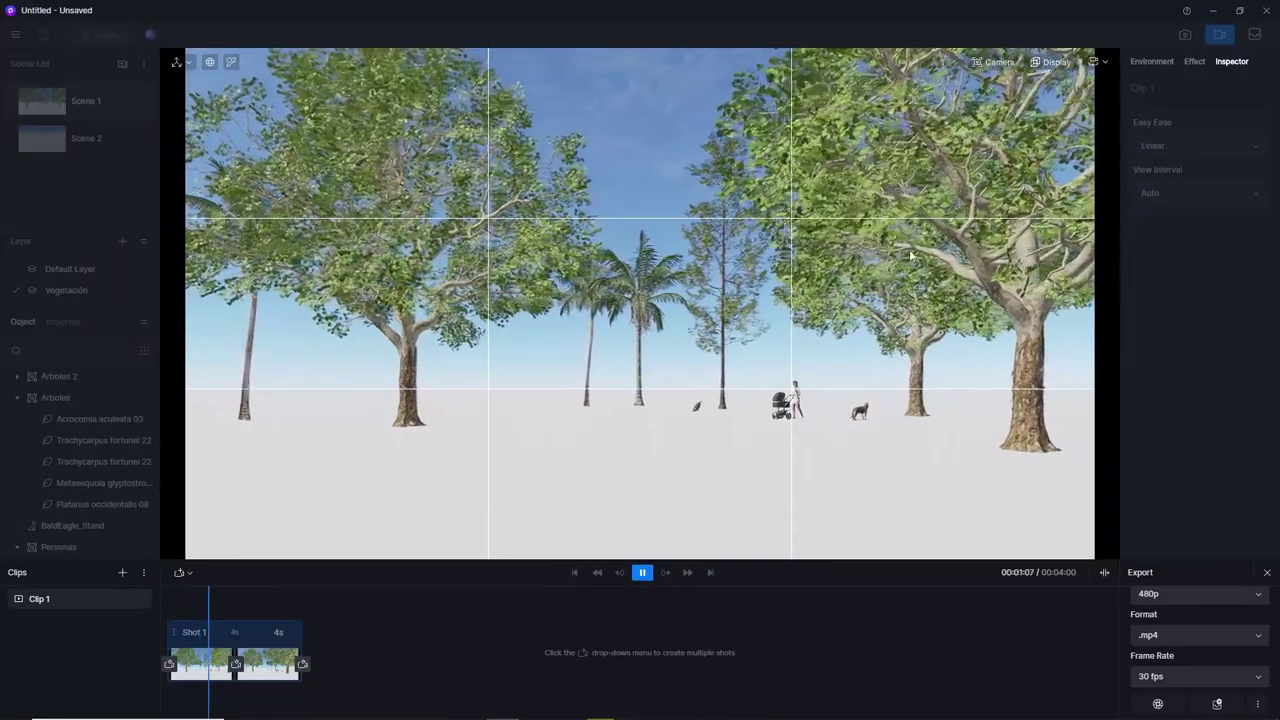
{"action": "key", "text": "space"}
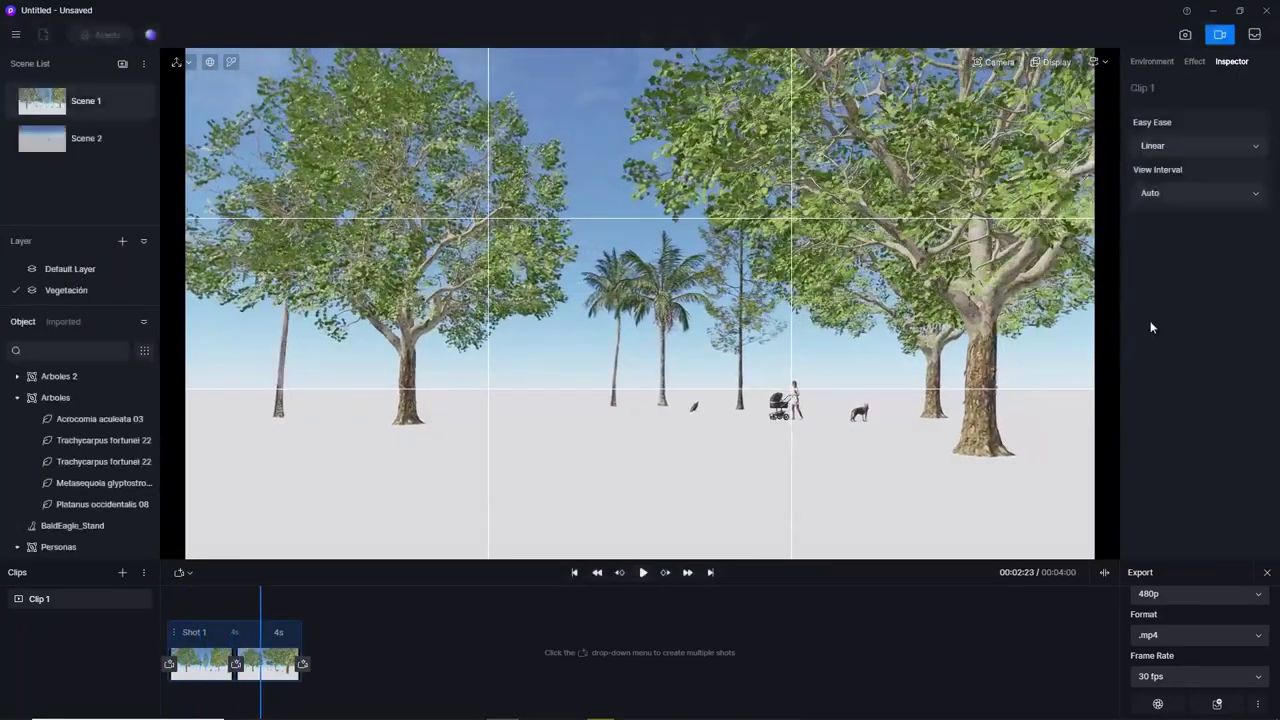
{"action": "left_click", "coordinate": [1208, 147]}
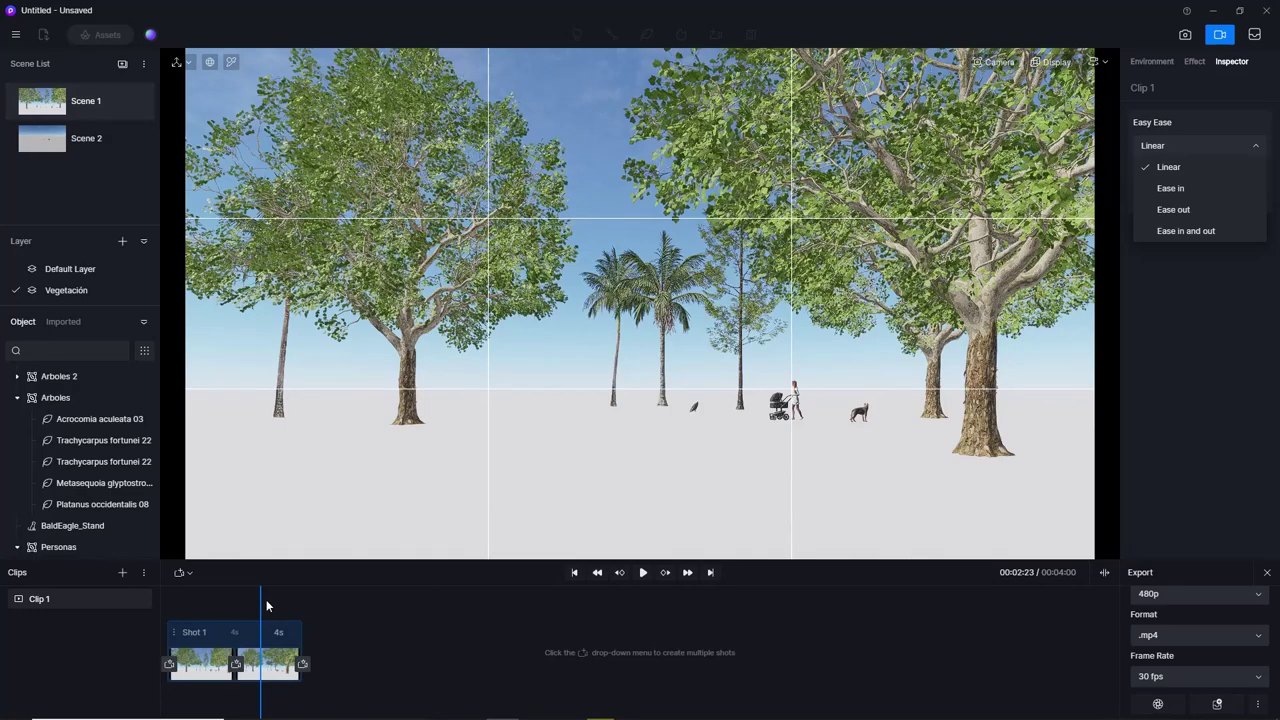
Rewind Clip 1 to 0, keep view interval Auto, and switch to still-image mode.
{"action": "left_click_drag", "start_coordinate": [263, 604], "coordinate": [167, 603]}
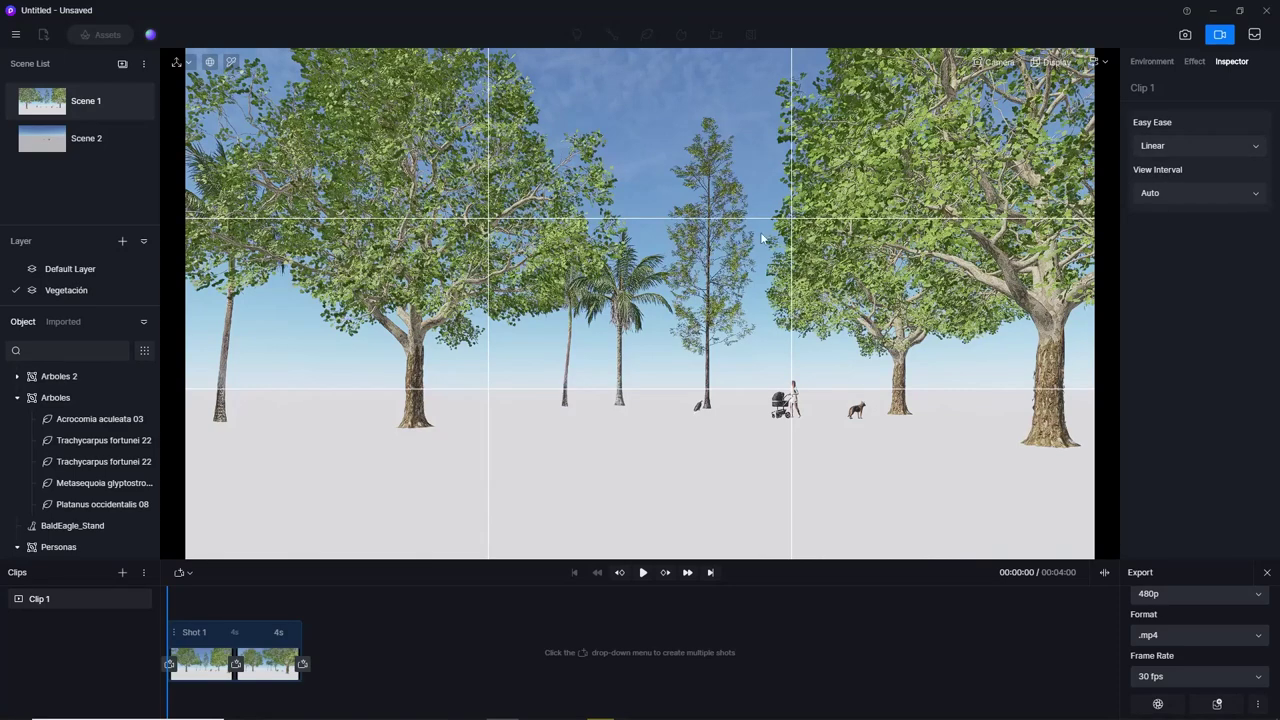
{"action": "left_click", "coordinate": [1197, 192]}
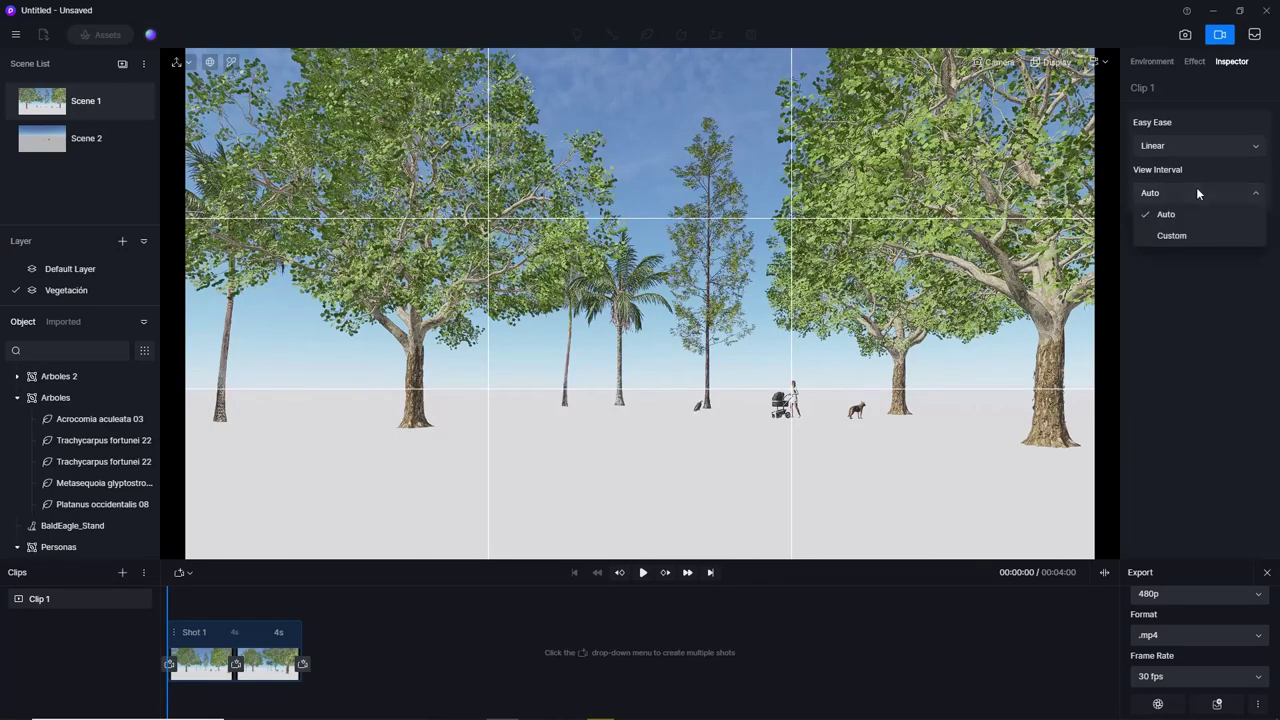
{"action": "left_click", "coordinate": [1192, 382]}
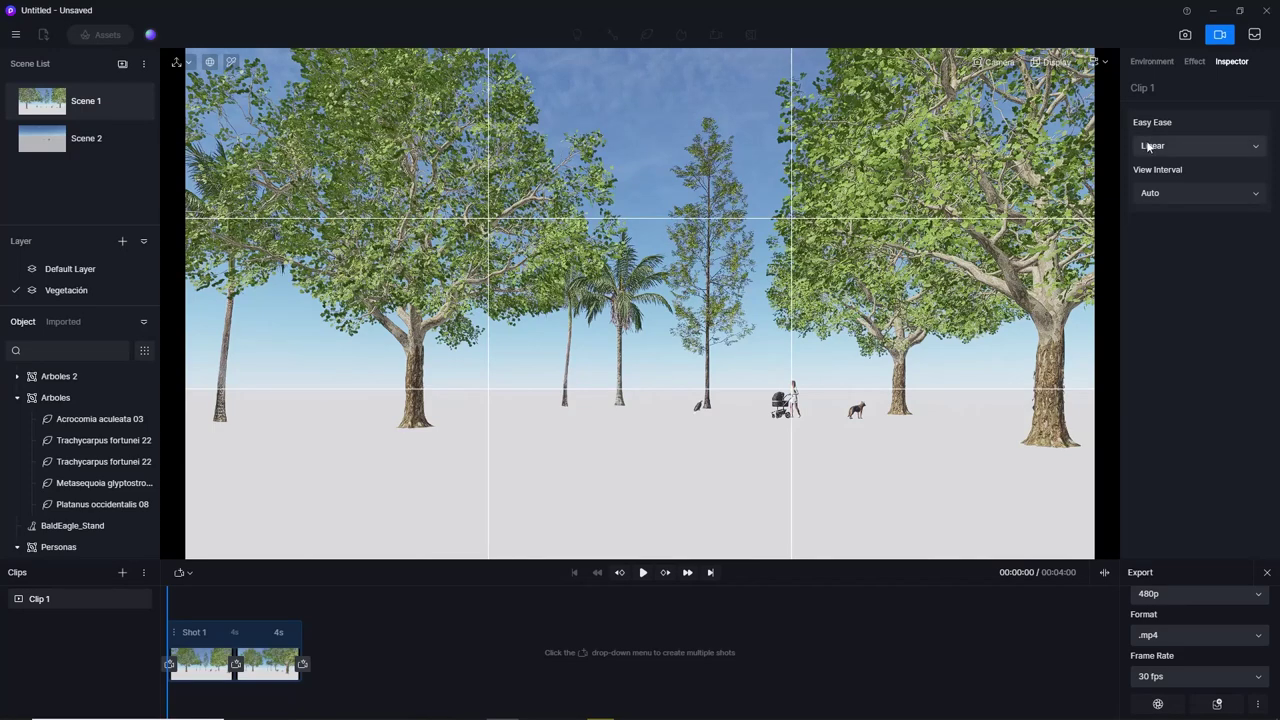
{"action": "left_click", "coordinate": [1186, 34]}
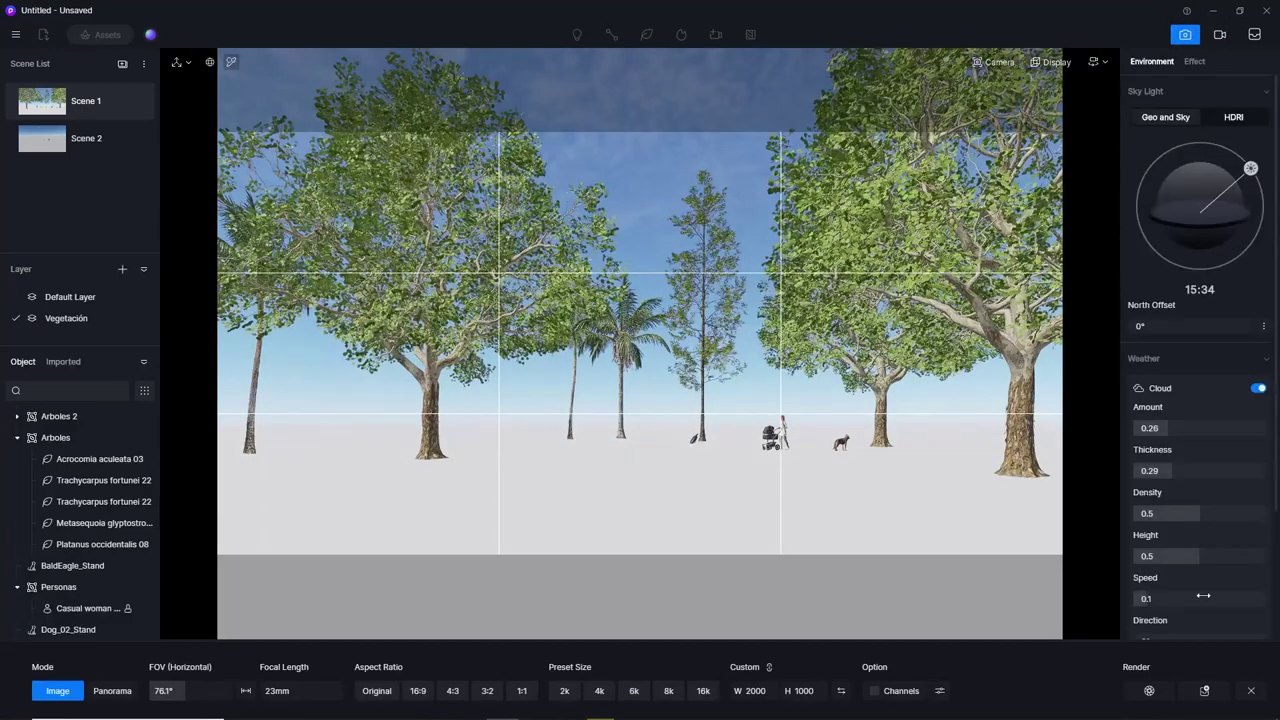
Exit image mode and scroll the Environment panel to the cloud settings.
{"action": "left_click", "coordinate": [1248, 690]}
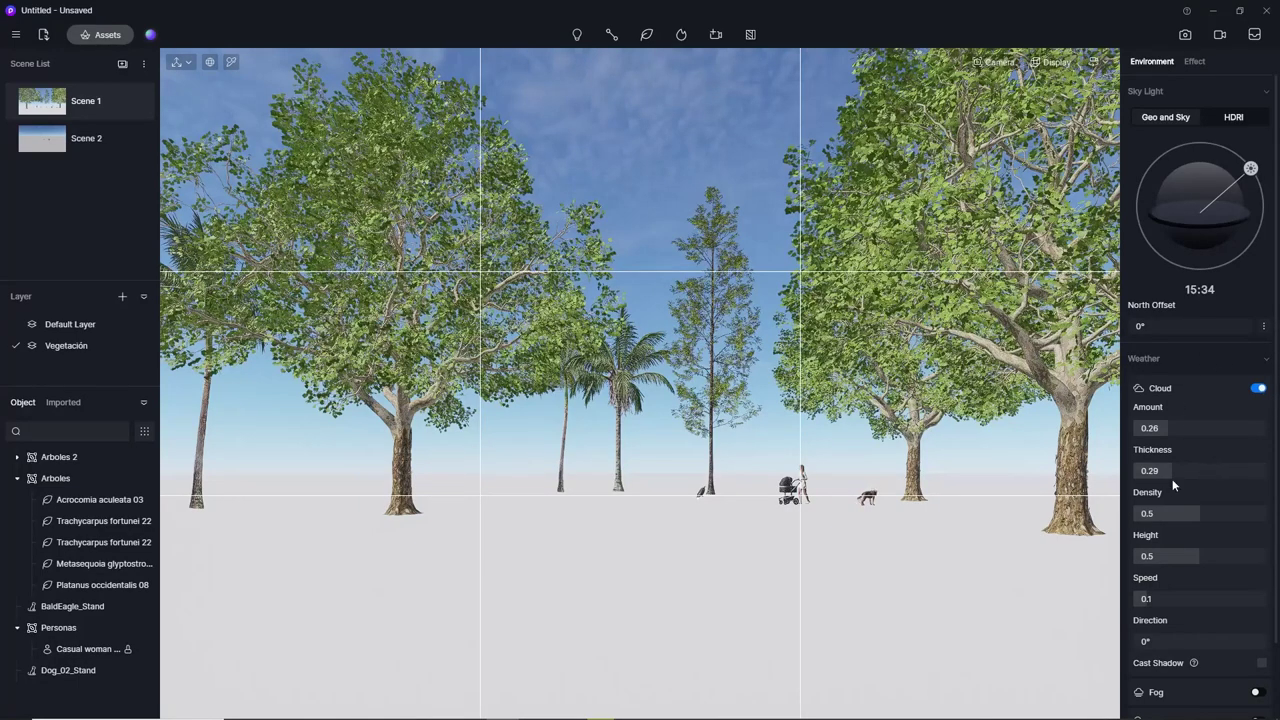
{"action": "scroll", "coordinate": [1172, 479], "scroll_direction": "down", "scroll_amount": 2}
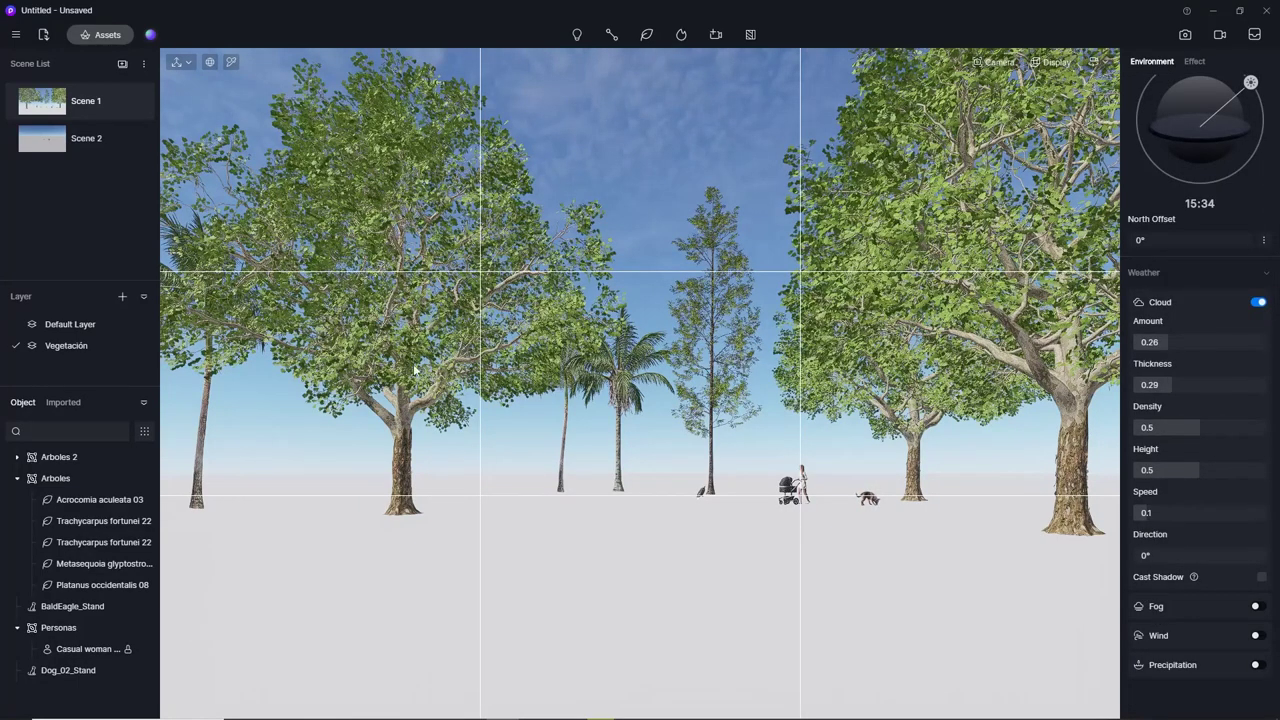